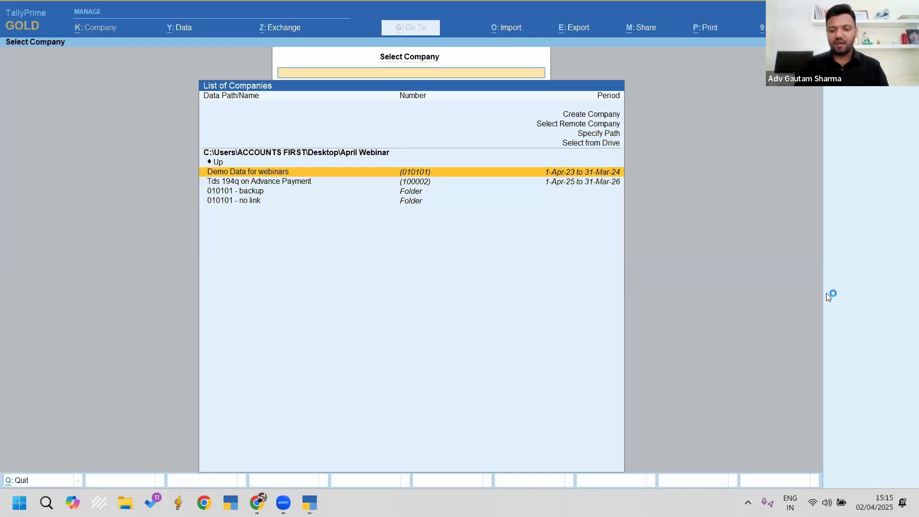
Step: Open a blank Company Creation form from the Select Company list
key(Up)
key(Up)
key(Up)
key(Up)
key(Up)
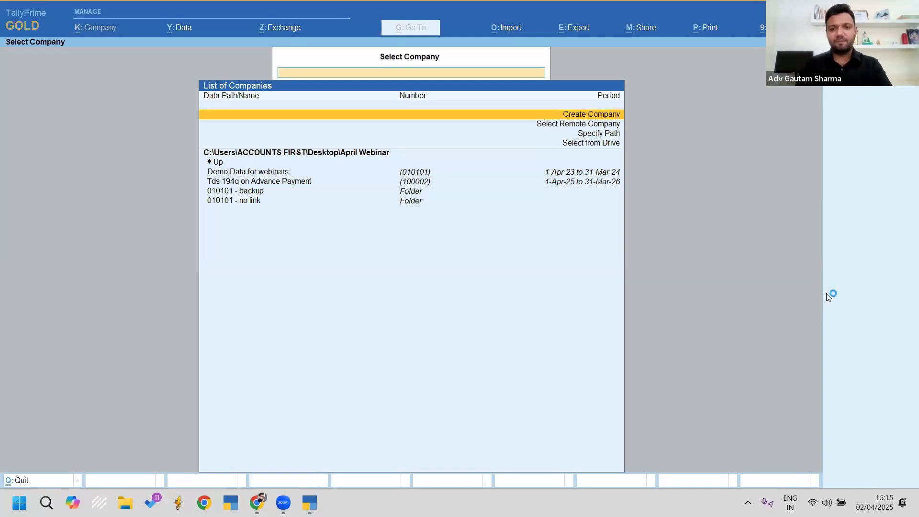
key(Return)
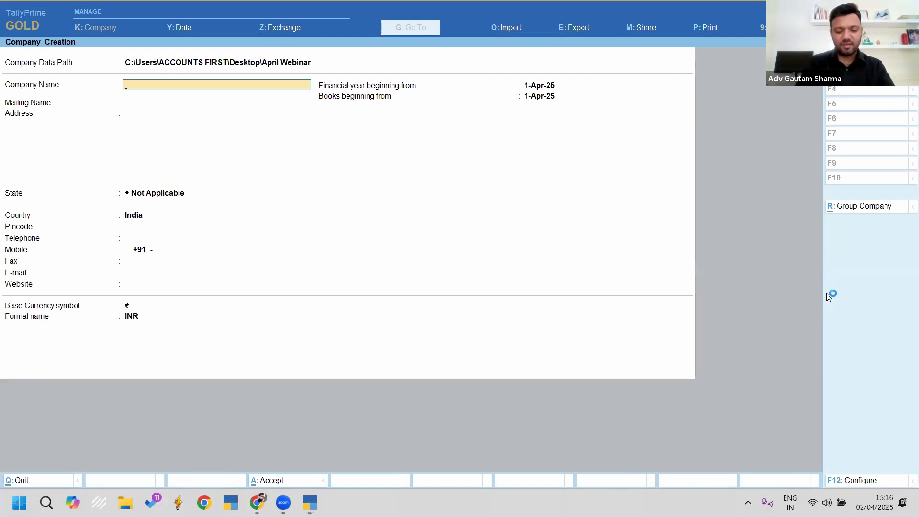
Step: Create the company 'Gautam Ltd' with state Odisha and confirm its creation
text(Gauta)
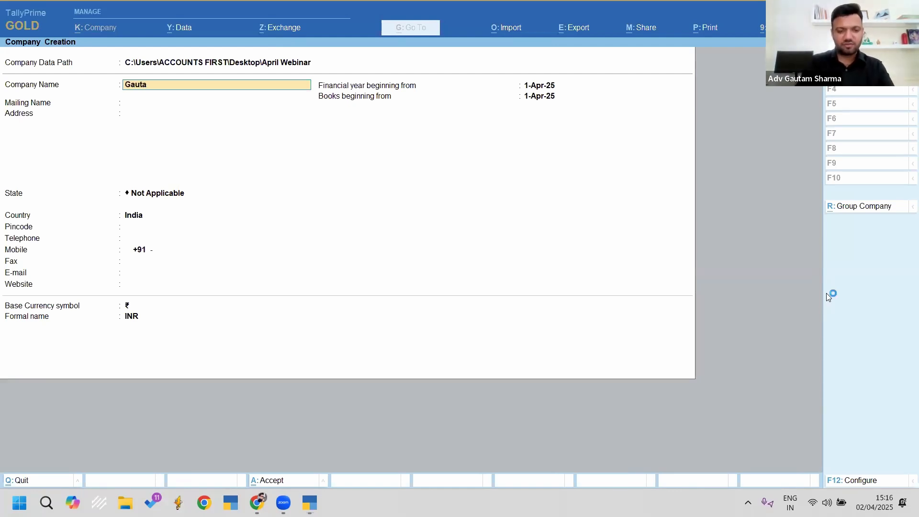
text(m Ltd)
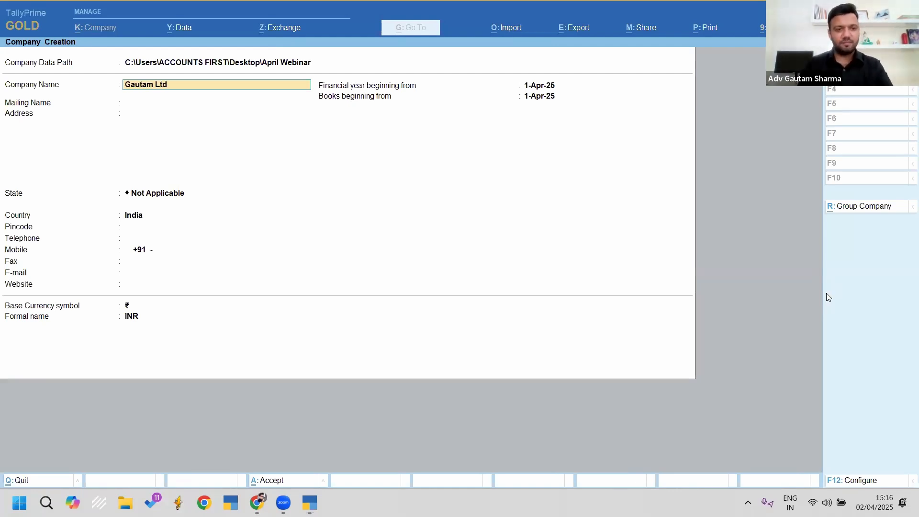
key(Return)
key(Return)
text(odi)
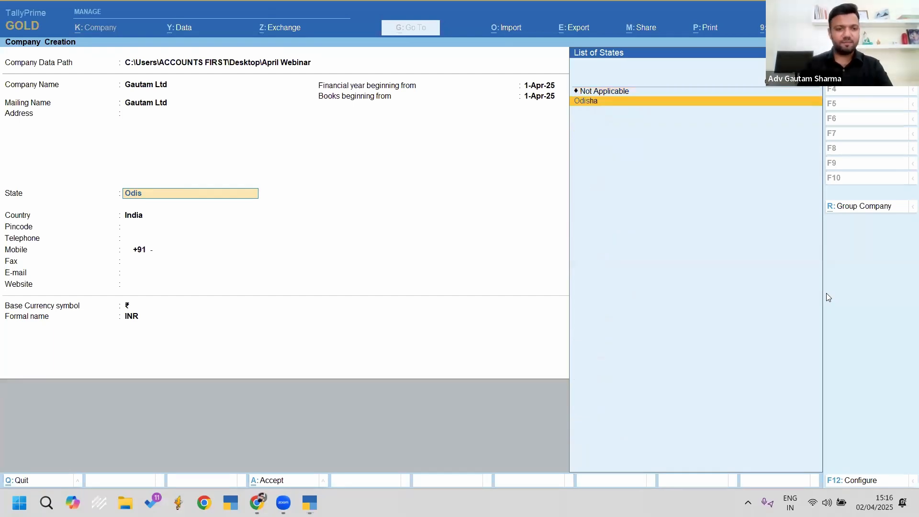
key(Return)
key(Return)
key(Return)
key(Return)
key(Return)
key(Return)
key(Return)
key(Return)
key(Return)
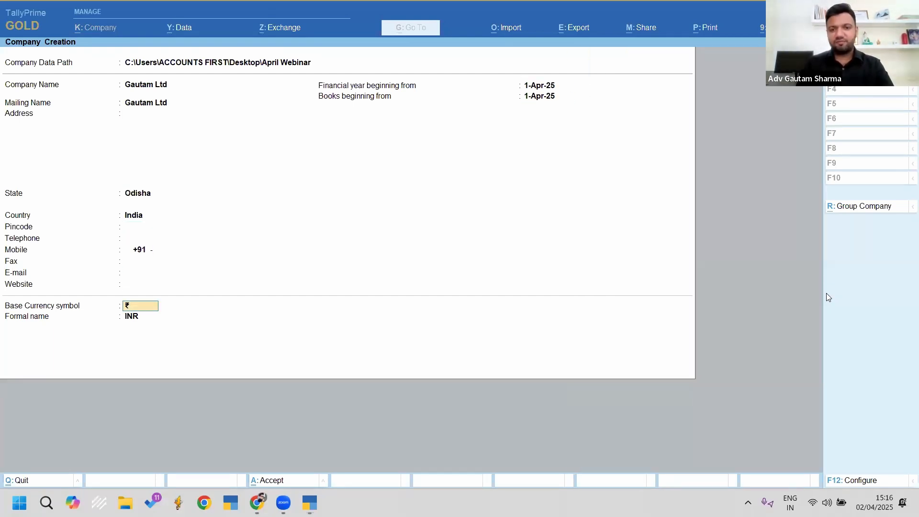
key(Return)
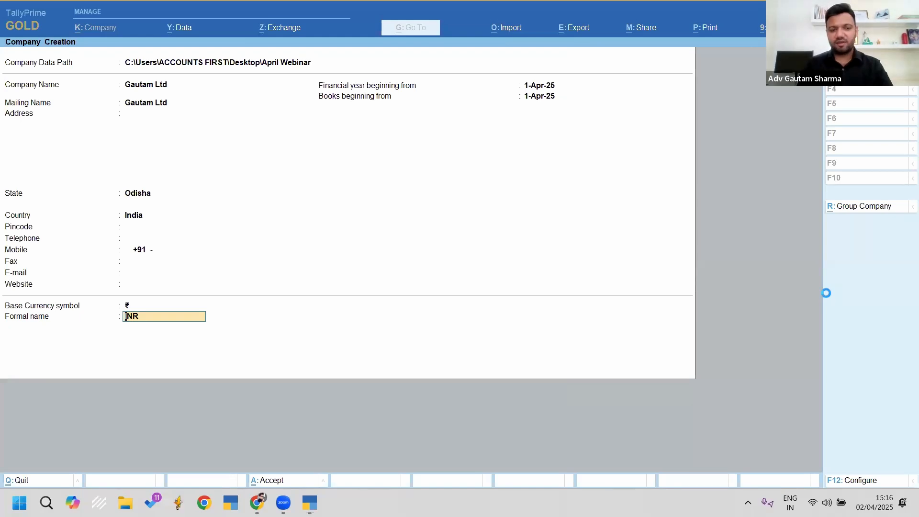
key(Return)
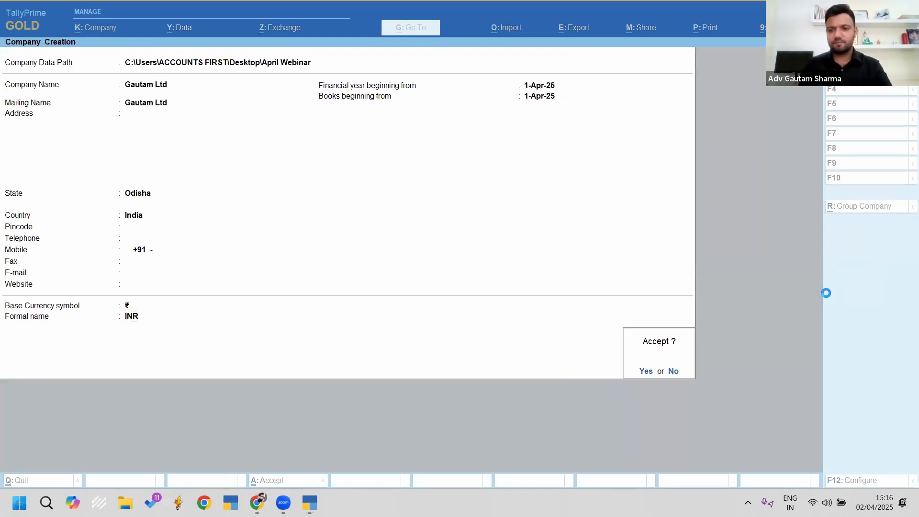
key(Return)
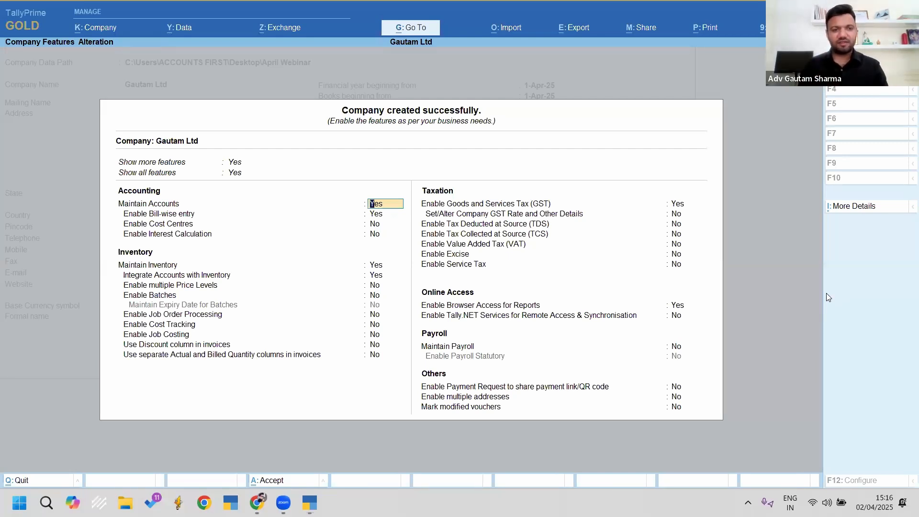
Step: Enable GST, enter the company's GSTIN and keep the monthly GSTR-1 periodicity
key(Return)
key(Return)
key(Return)
key(Return)
key(Return)
key(Return)
key(Return)
key(Return)
key(Return)
key(Return)
key(Return)
key(Return)
key(Return)
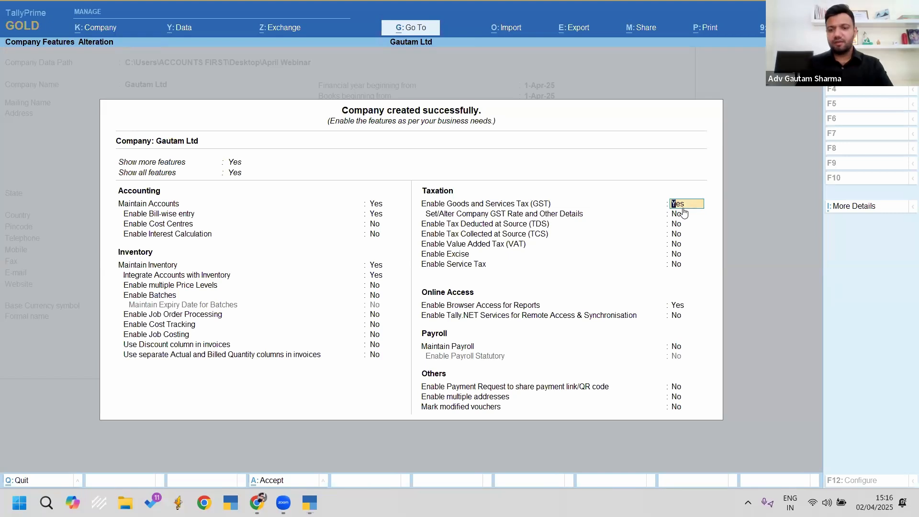
key(Return)
key(Return)
key(Return)
key(Return)
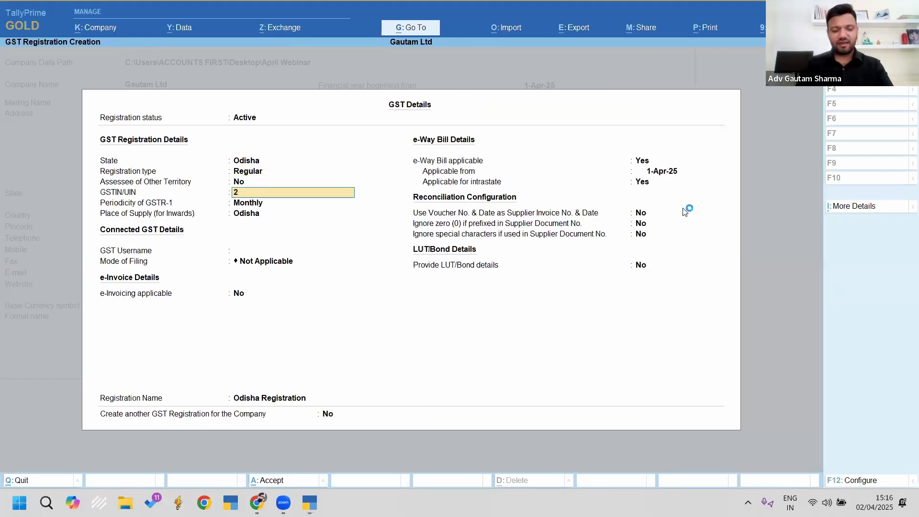
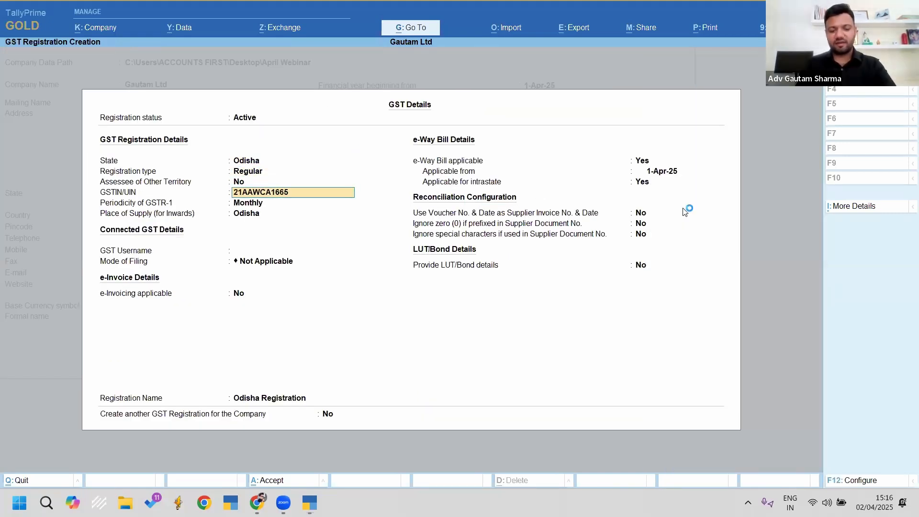
key(Return)
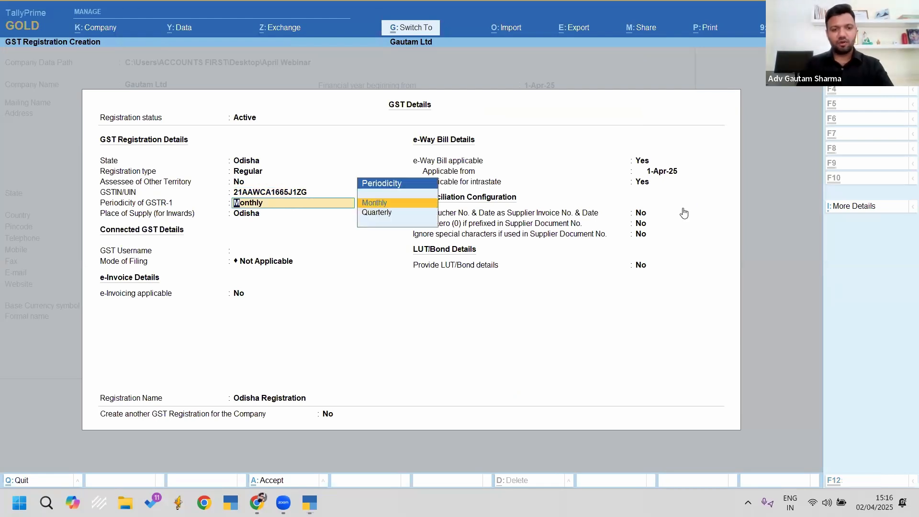
key(ctrl+a)
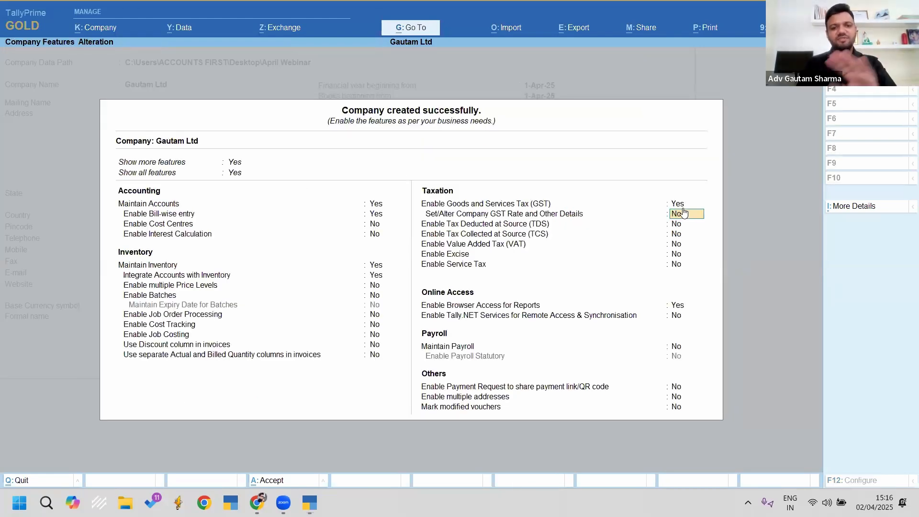
key(Return)
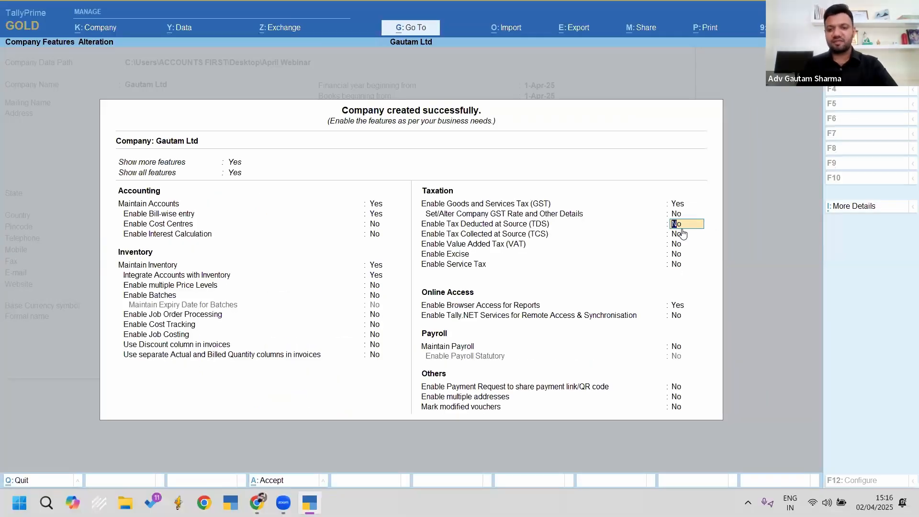
Step: Enable TDS and set the Deductor Details configuration options all to No
text(y)
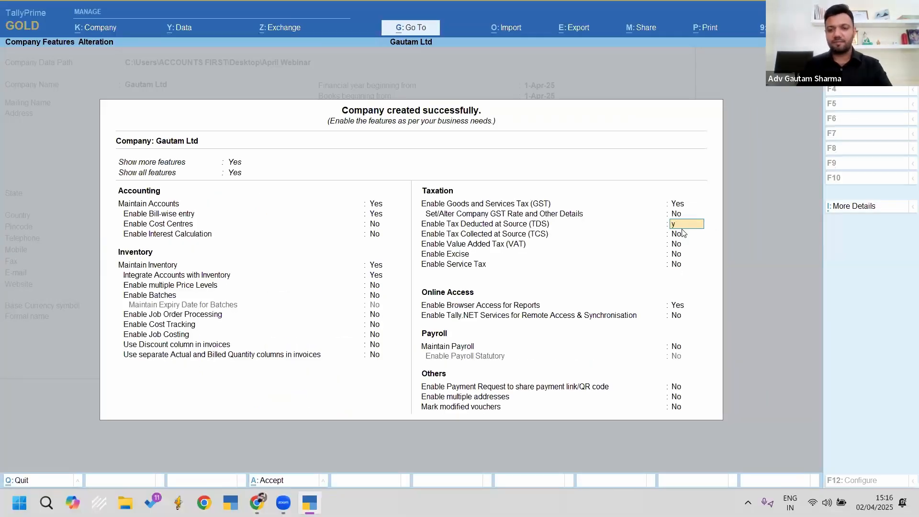
key(Return)
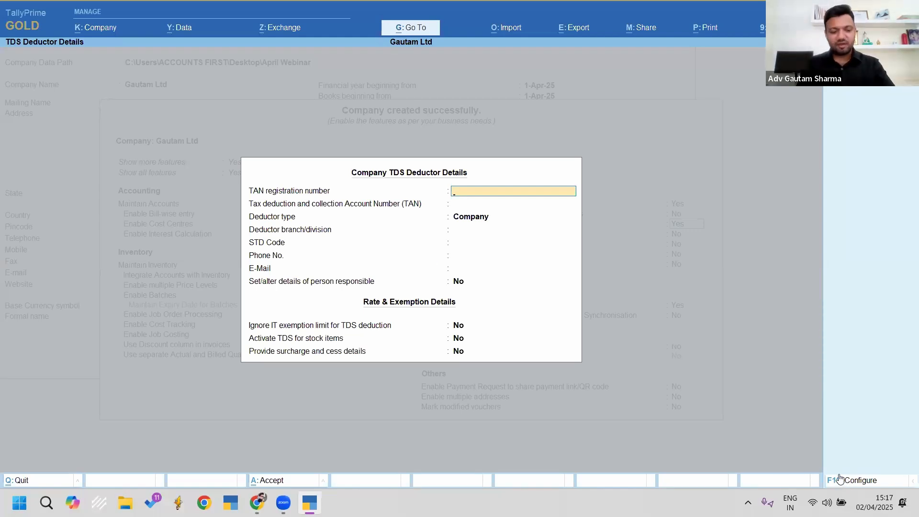
key(ctrl+2)
drag(810, 453, 902, 493)
key(Escape)
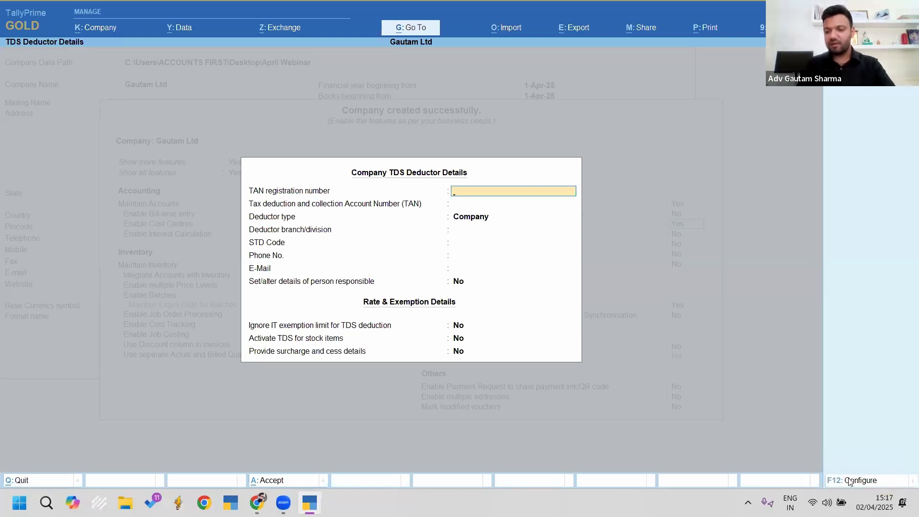
click(854, 480)
key(n)
key(Return)
key(n)
key(Return)
key(n)
key(Return)
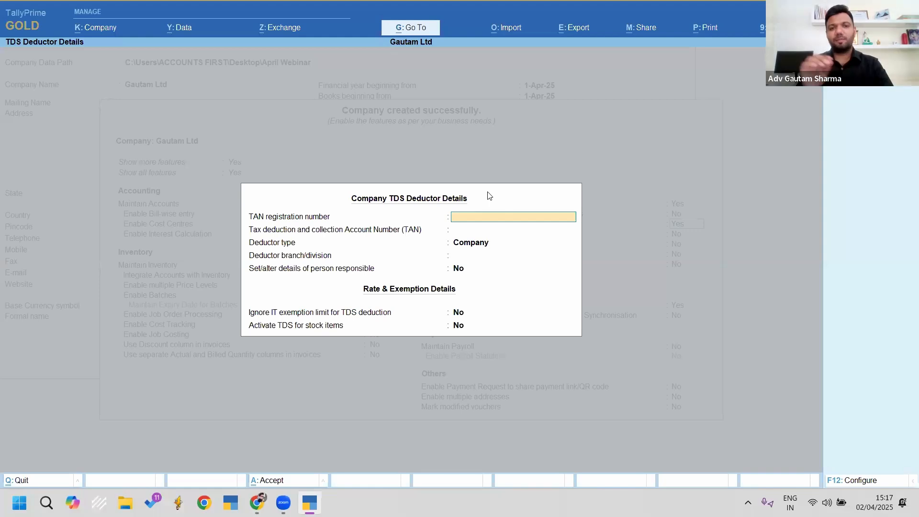
Step: Reconfigure Deductor Details to show all deductor types, surcharge/cess and alternate contact details
key(F12)
text(y)
key(Return)
text(y)
key(Return)
text(y)
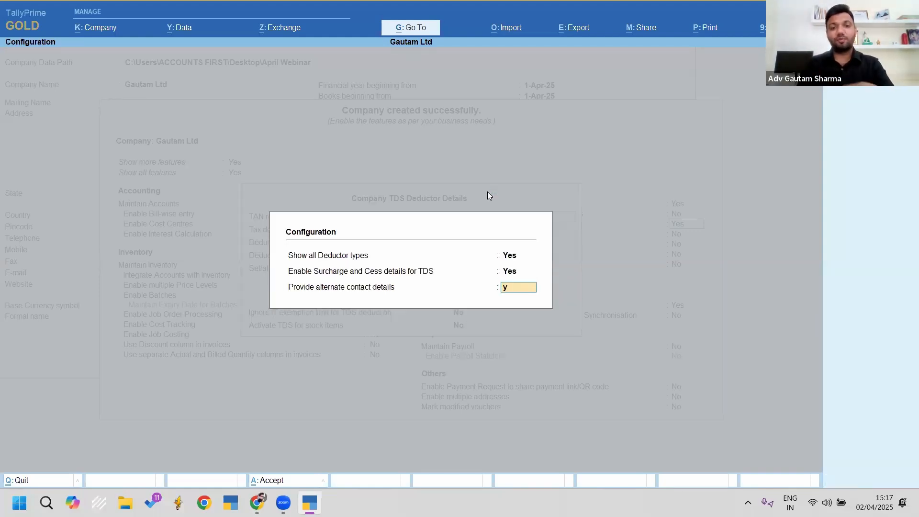
key(Return)
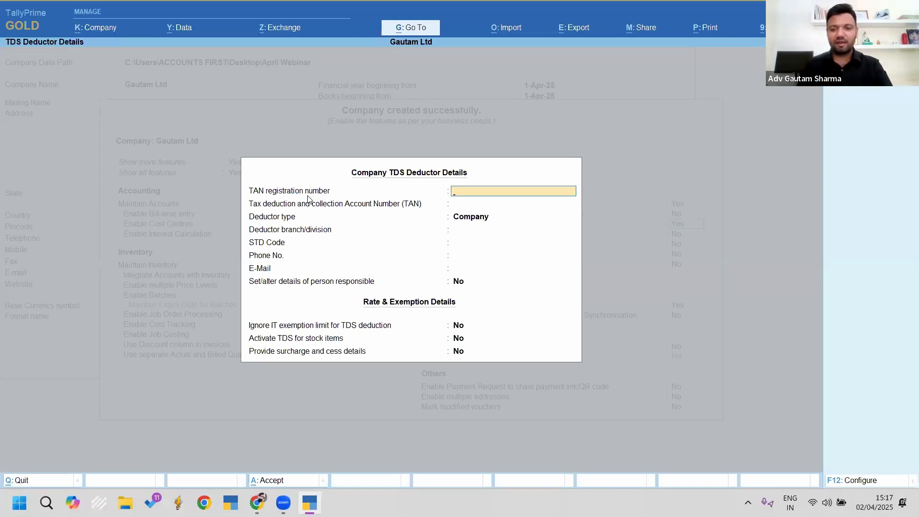
Step: Enter the TAN registration and TAN numbers, keeping Company as deductor type
text(AA)
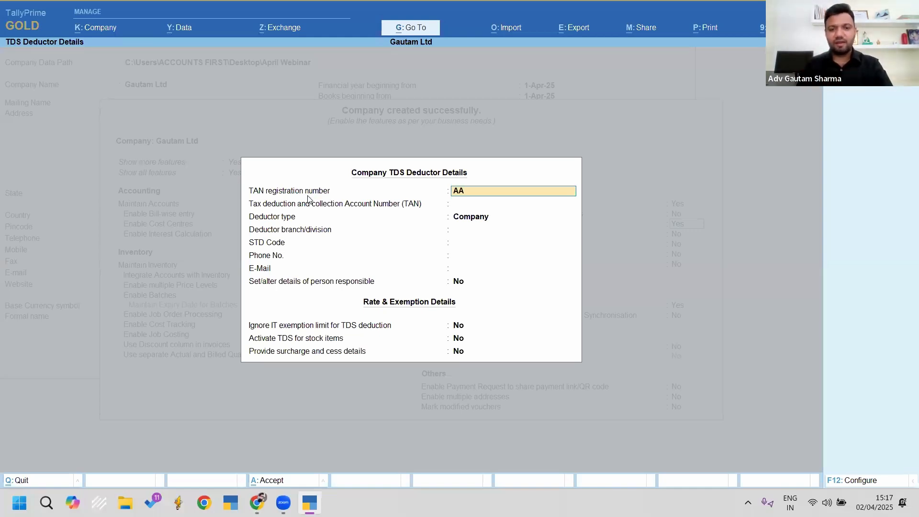
text(BB)
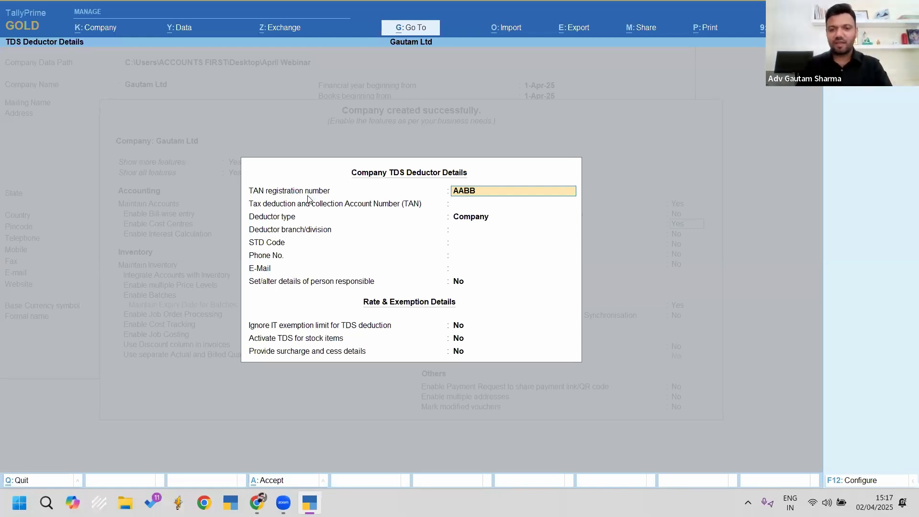
text(00000)
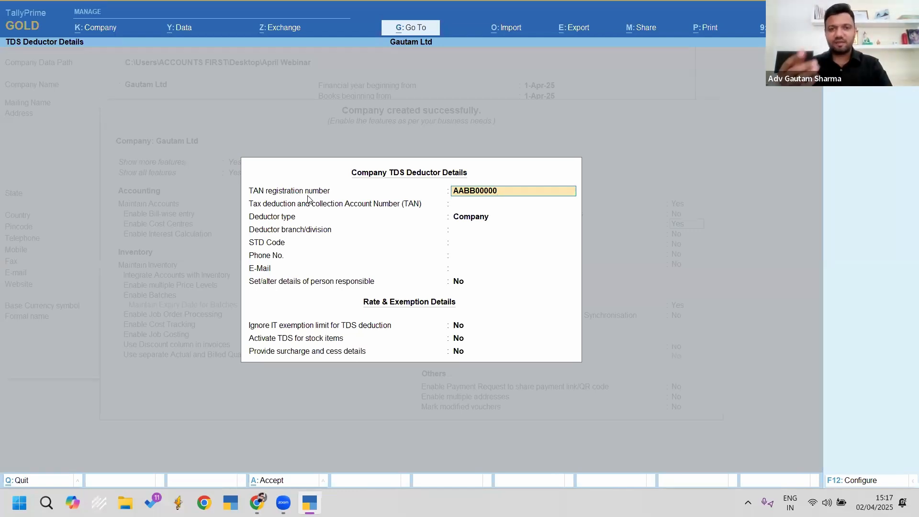
text(A)
key(Return)
key(BackSpace)
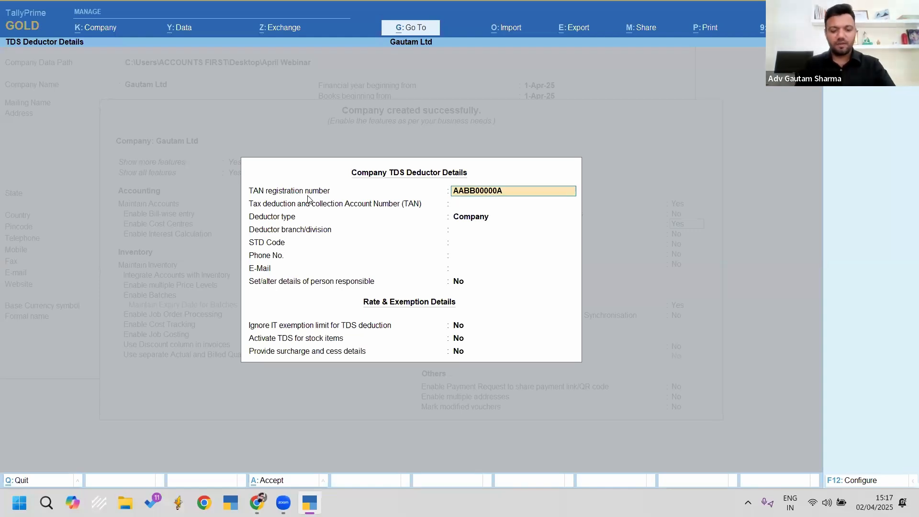
key(Return)
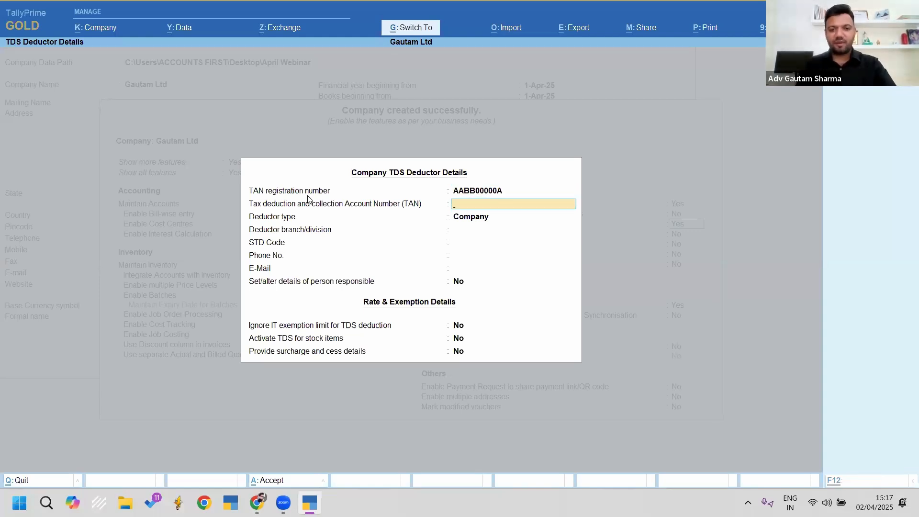
text(AABB00000A)
key(Return)
key(Return)
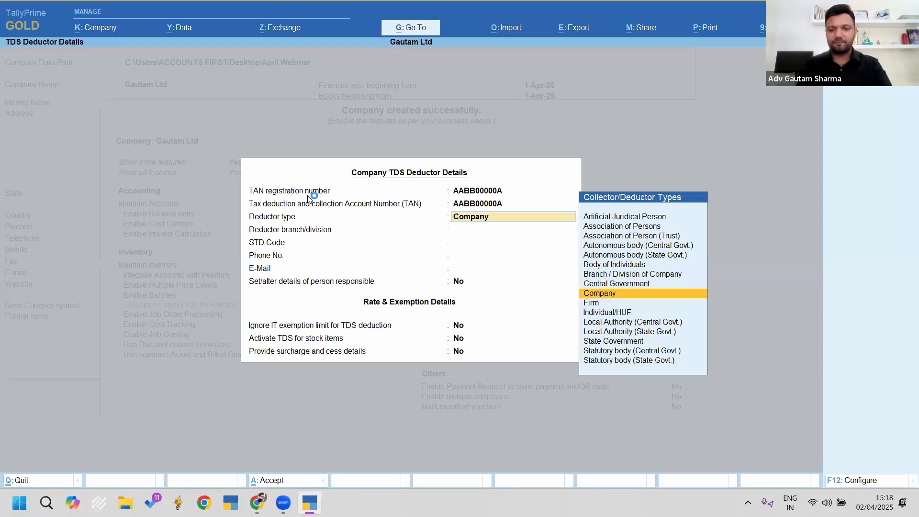
key(Return)
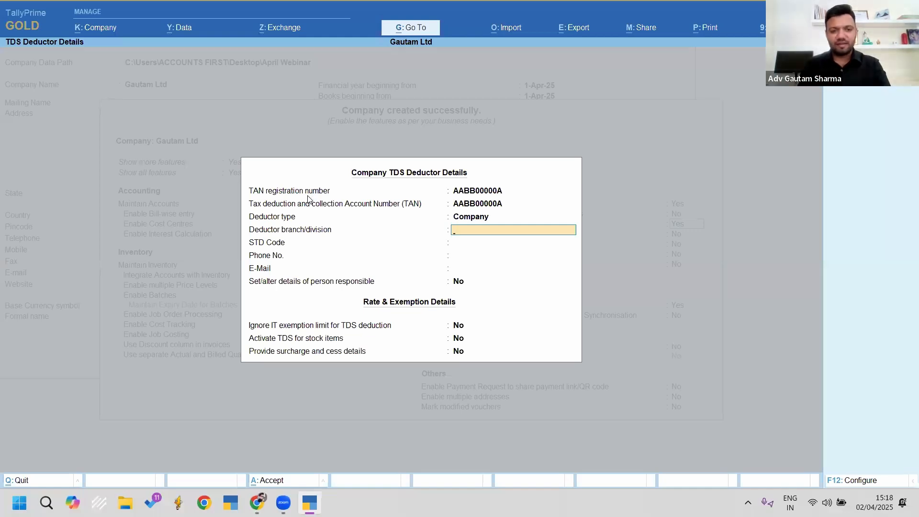
key(Return)
key(Return)
key(Return)
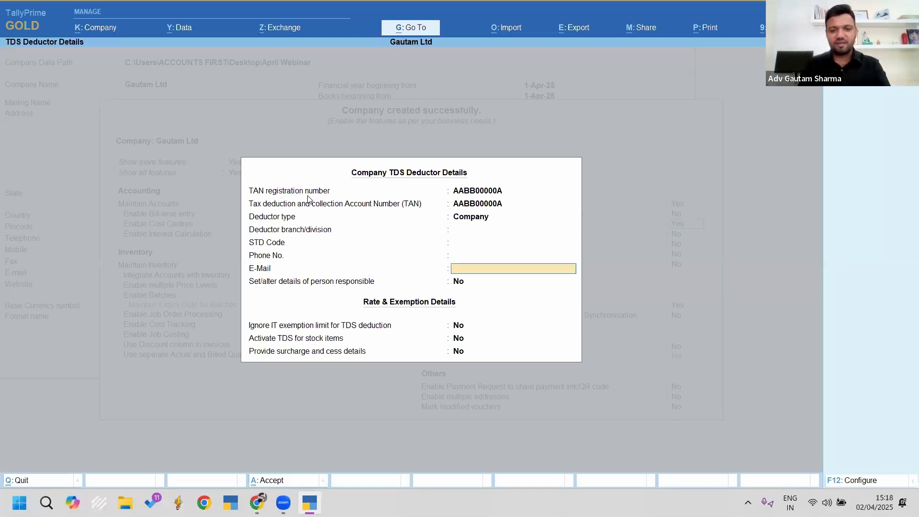
key(Return)
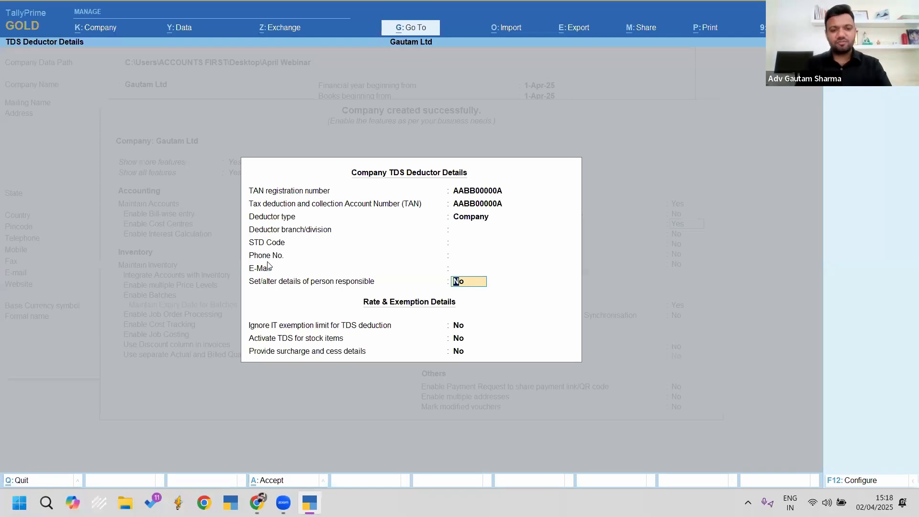
drag(245, 277, 511, 292)
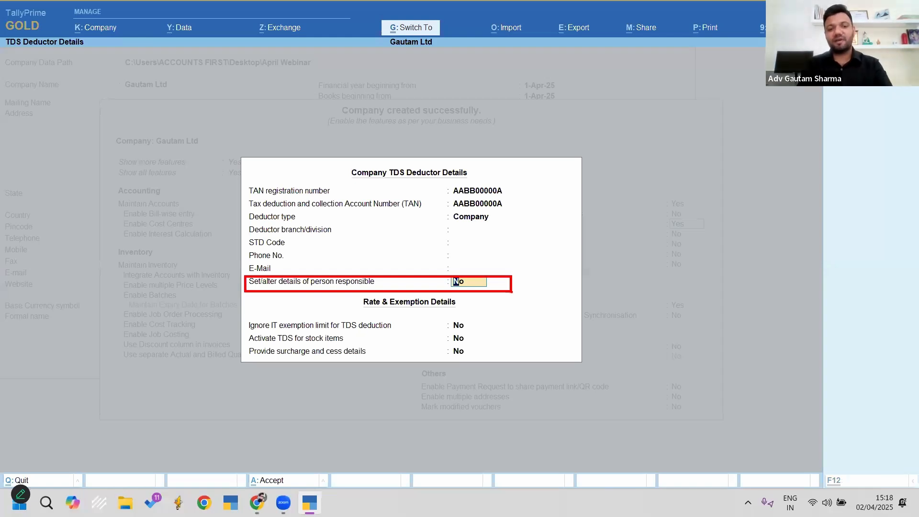
Step: Record the responsible person's name, parent's name and designation Director
key(Escape)
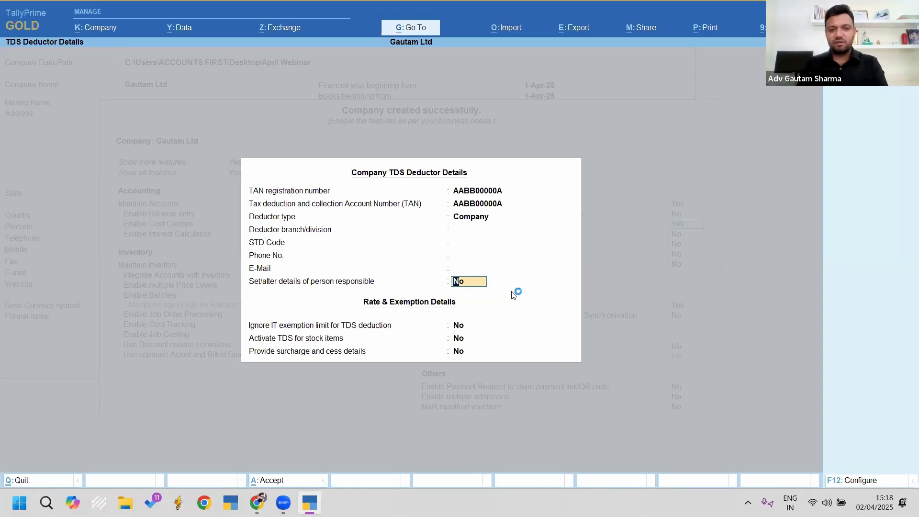
text(y)
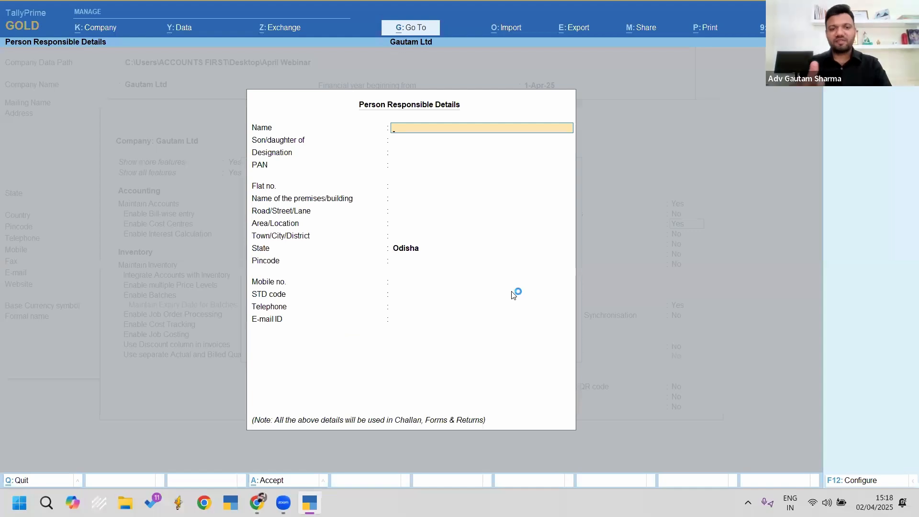
text(Gautam)
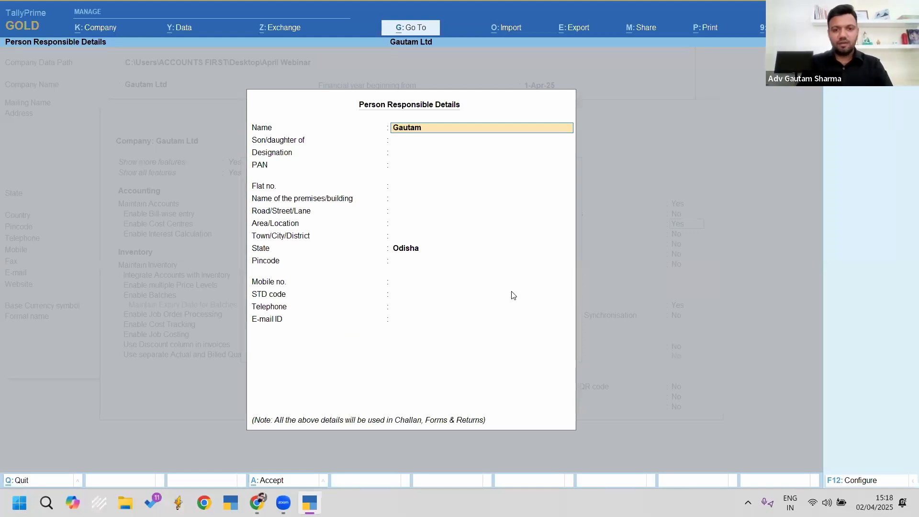
key(Return)
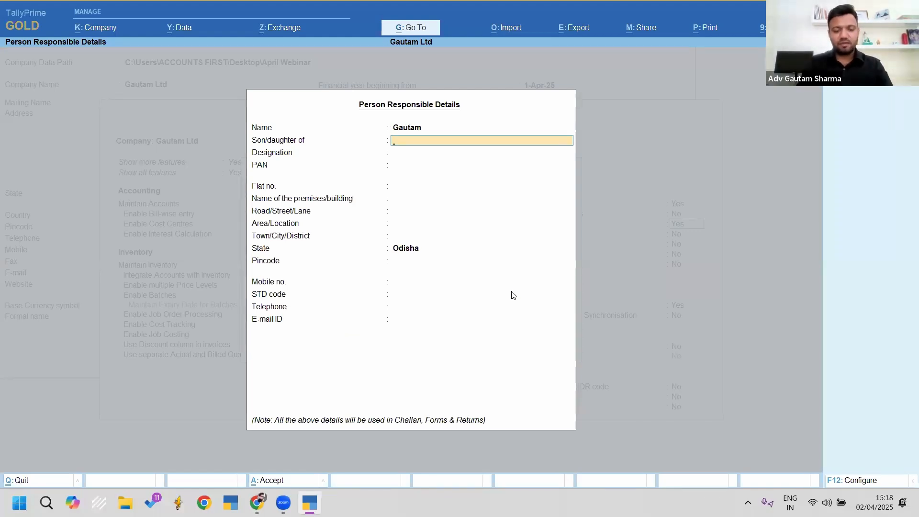
text(Papa)
key(Return)
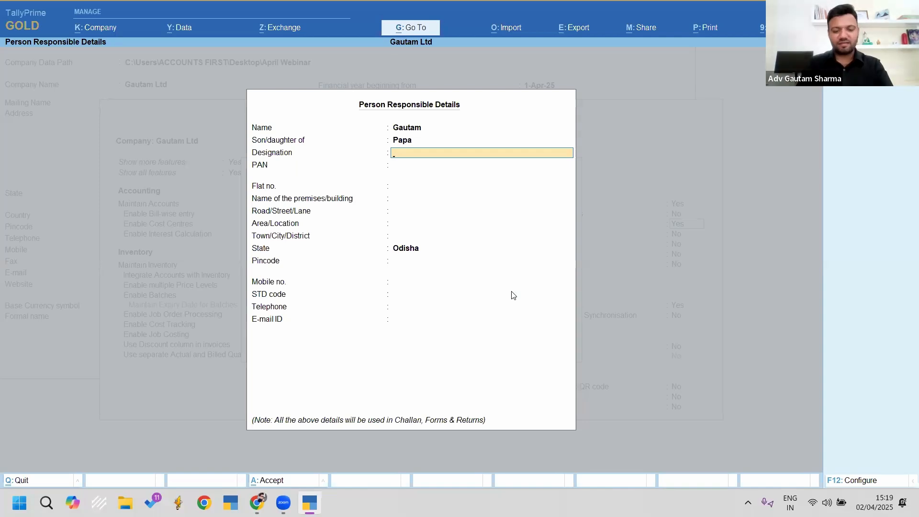
text(Director)
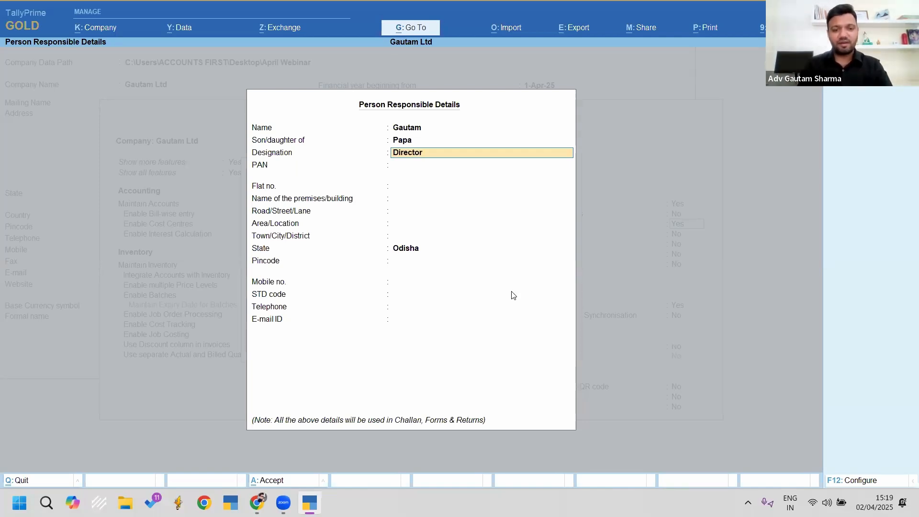
key(Return)
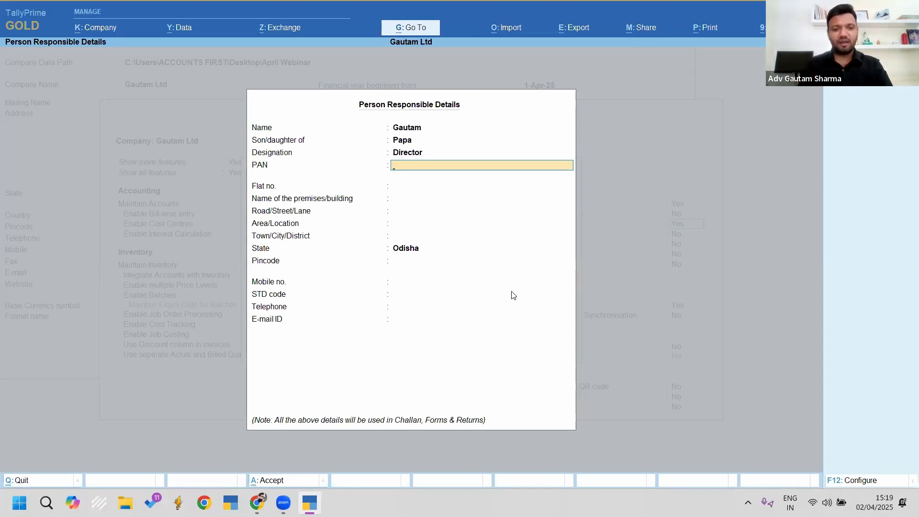
key(Return)
key(Return)
key(Return)
key(Return)
key(Return)
key(Return)
key(Return)
key(Return)
key(Return)
key(Return)
key(Return)
key(Return)
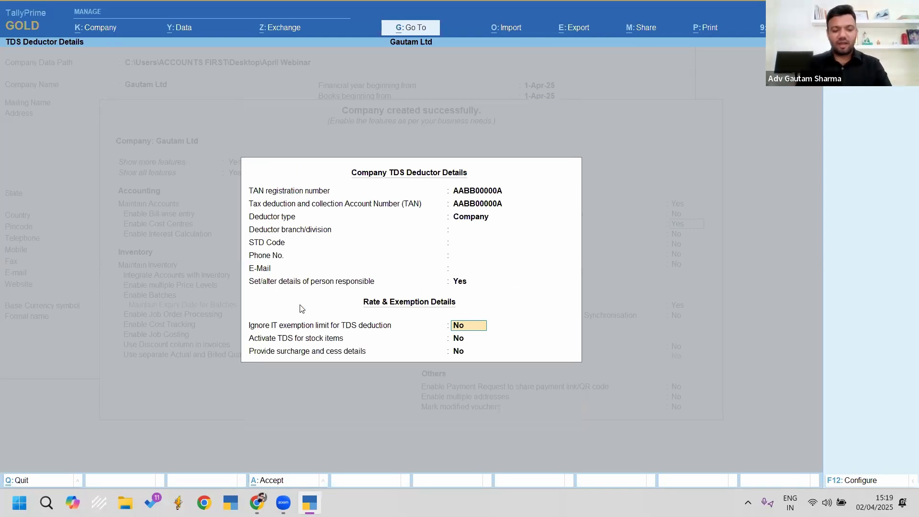
Step: Accept the TDS deductor details and save the remaining company features
key(ctrl+2)
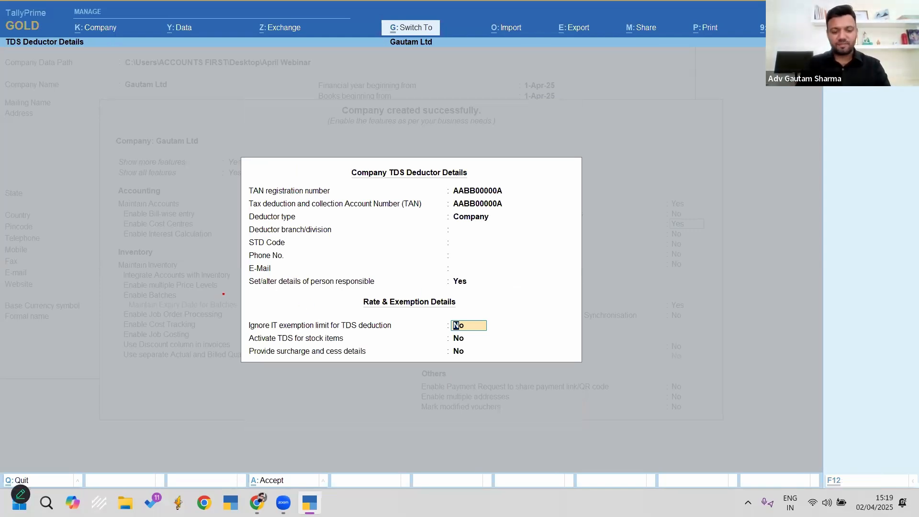
drag(231, 289, 535, 392)
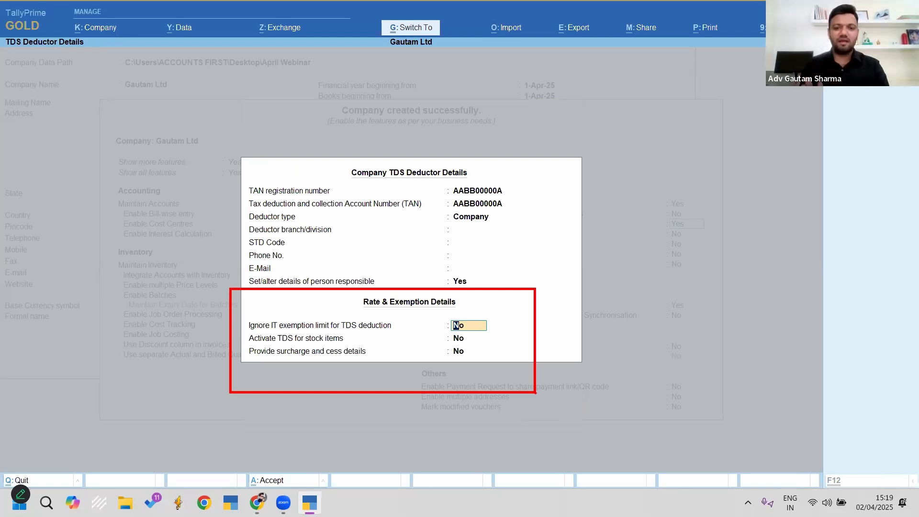
key(ctrl+a)
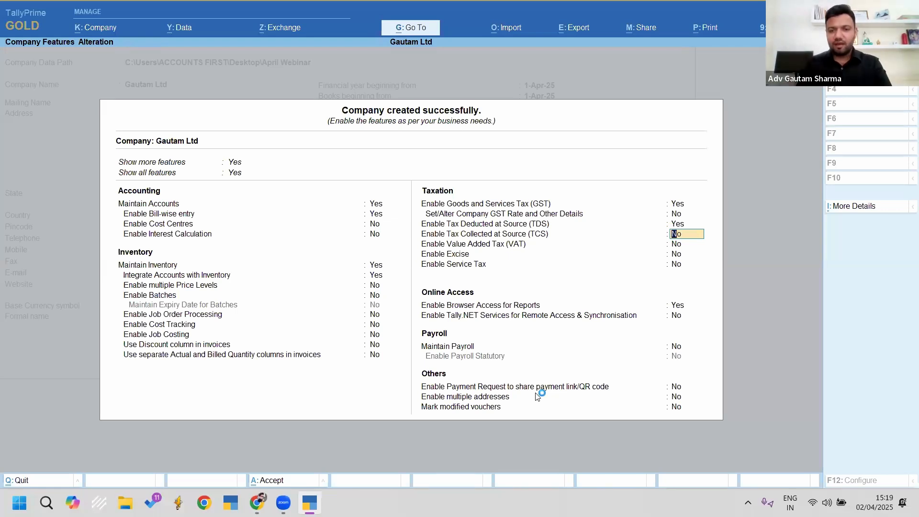
key(Return)
key(Return)
key(Return)
key(Return)
key(Return)
key(Return)
key(Return)
key(Return)
key(Return)
key(Return)
key(Return)
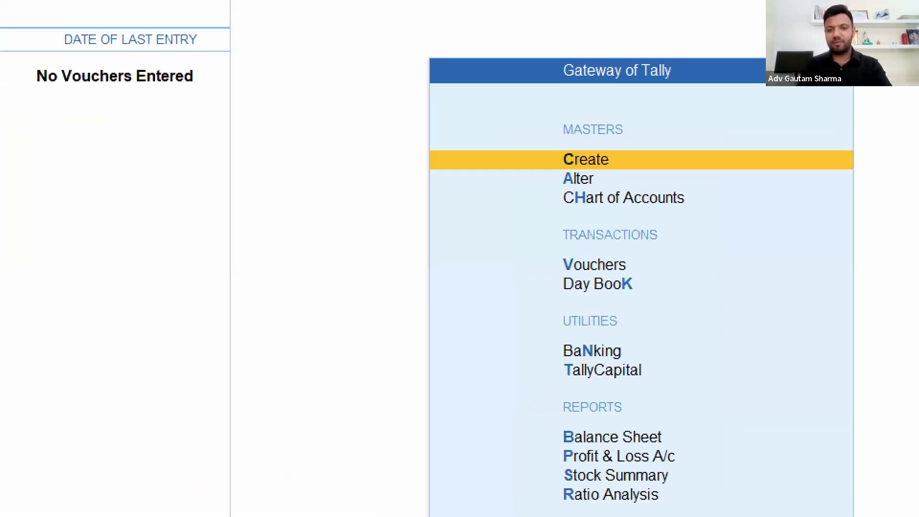
Step: Open a new TDS Nature of Payments master from the Create list of masters
key(Return)
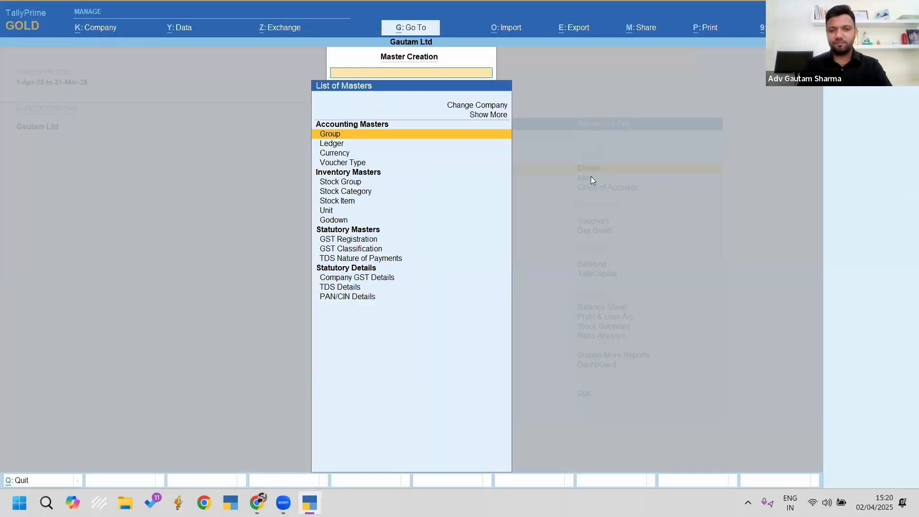
key(Down)
key(Down)
key(Down)
key(Down)
key(Down)
key(Down)
key(Down)
key(Down)
key(Down)
key(Down)
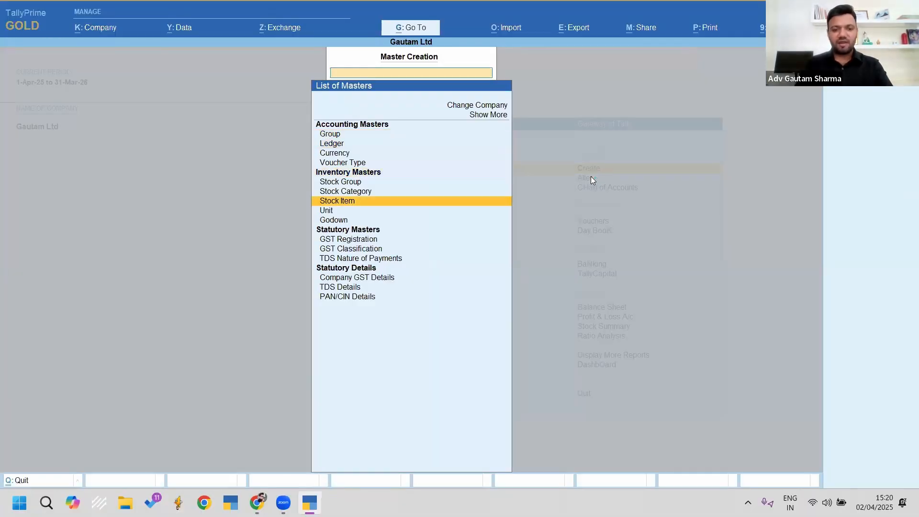
key(Down)
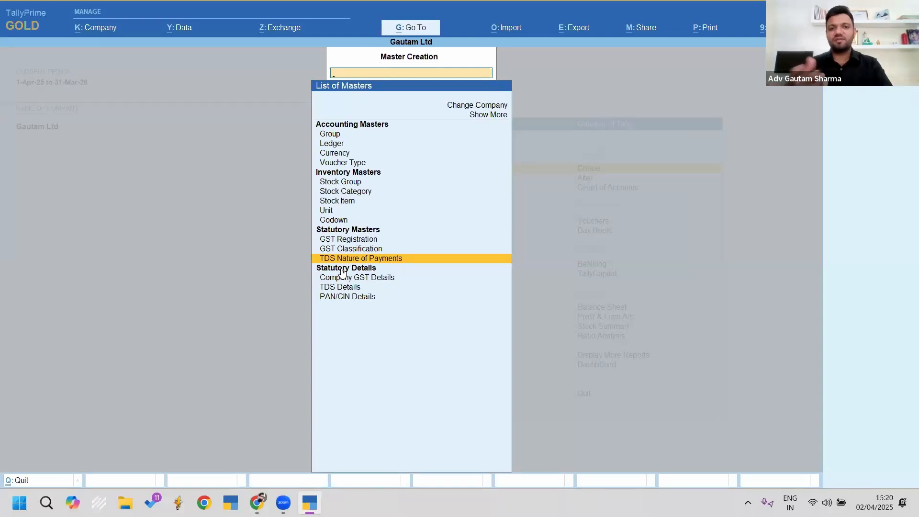
key(Return)
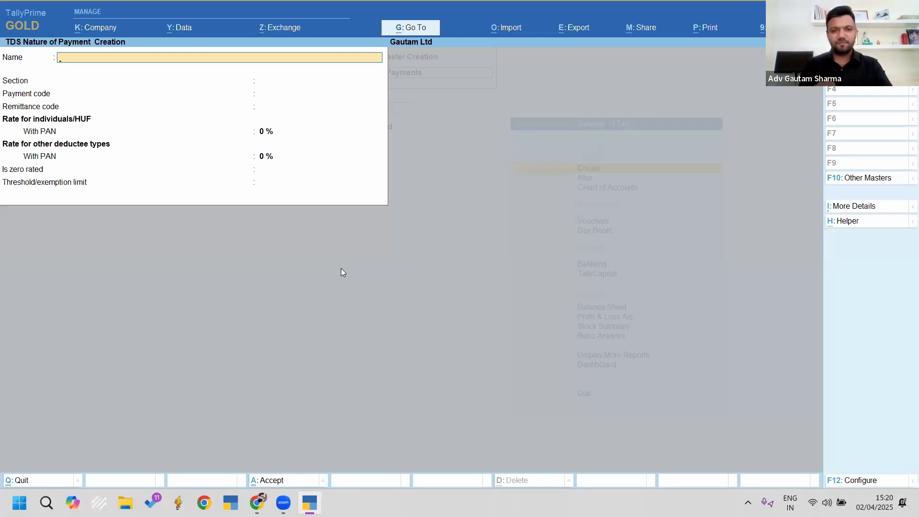
key(F12)
text(y)
key(Return)
text(y)
key(Return)
text(y)
key(Return)
text(y)
key(Return)
text(y)
key(Return)
text(y)
key(Return)
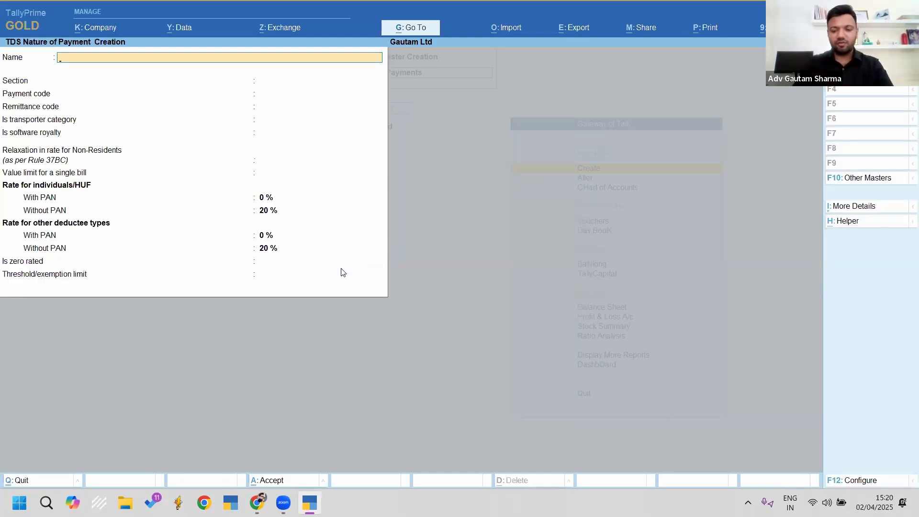
key(F12)
text(n)
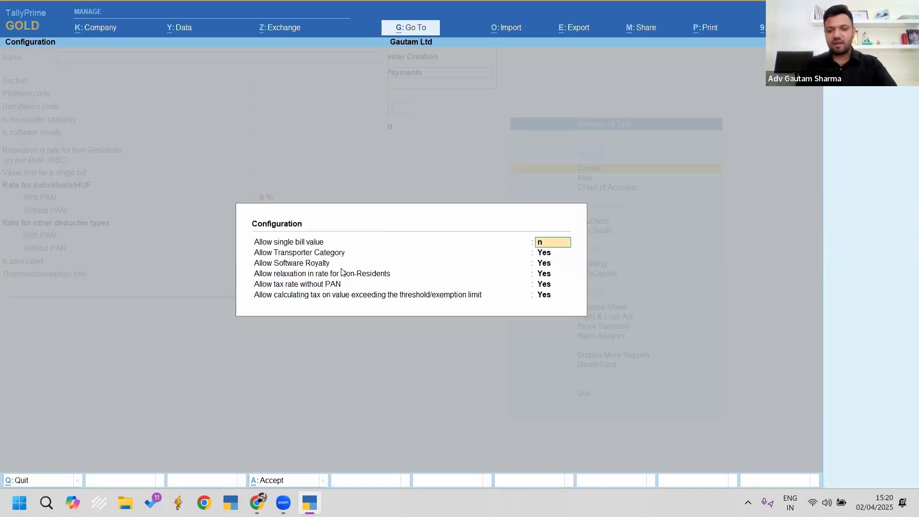
key(Return)
text(n)
key(Return)
text(n)
key(Return)
text(n)
key(Return)
text(n)
key(Return)
text(n)
key(Return)
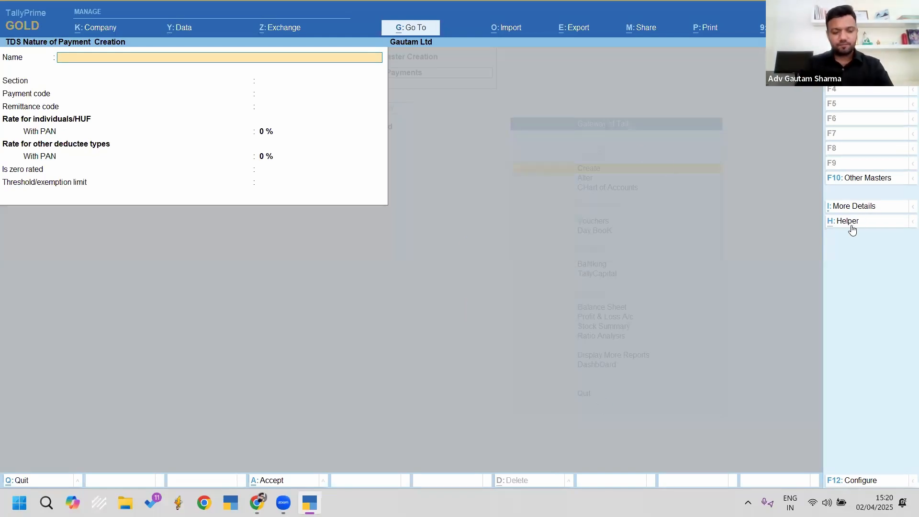
key(ctrl+2)
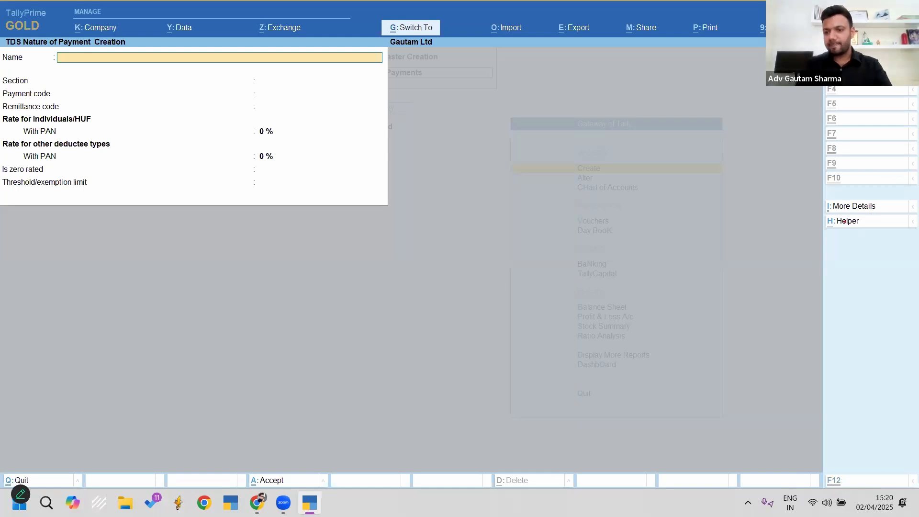
mouse_move(819, 211)
mouse_down()
mouse_move(856, 222)
mouse_move(813, 234)
mouse_move(829, 218)
mouse_up()
key(Escape)
key(ctrl+2)
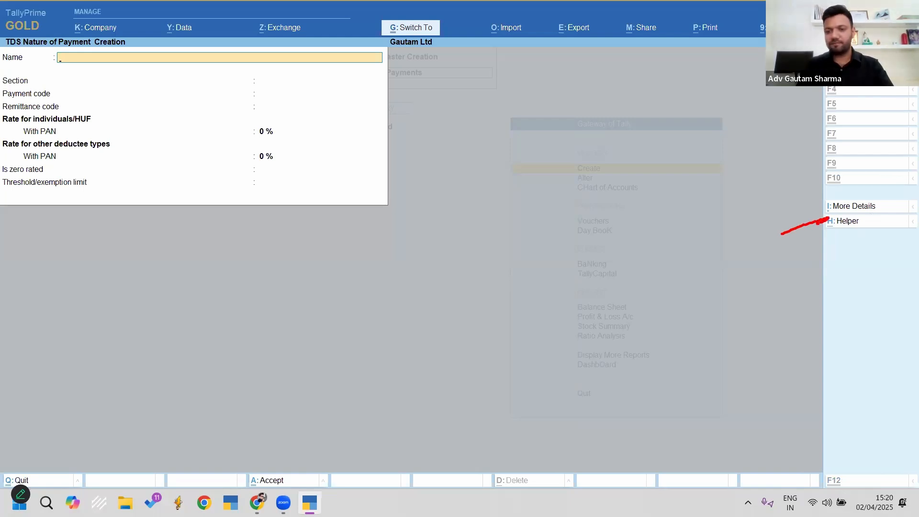
key(Escape)
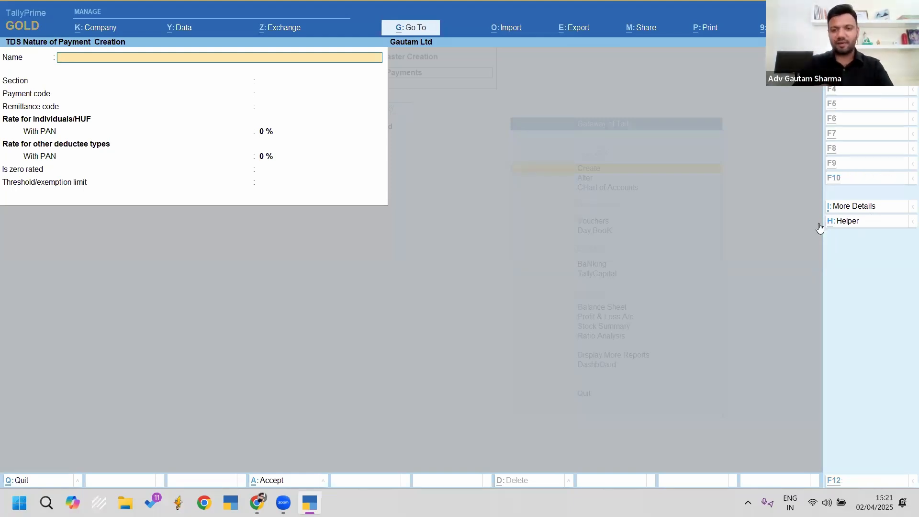
Step: Choose the 194Q purchase-of-goods nature with remittance code 200 and 0.1% rate with PAN
click(819, 223)
text(1)
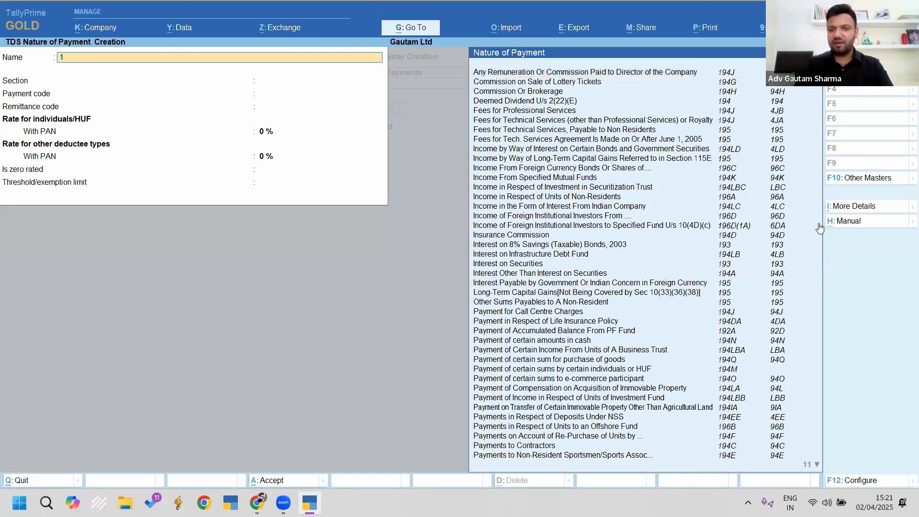
text(94q)
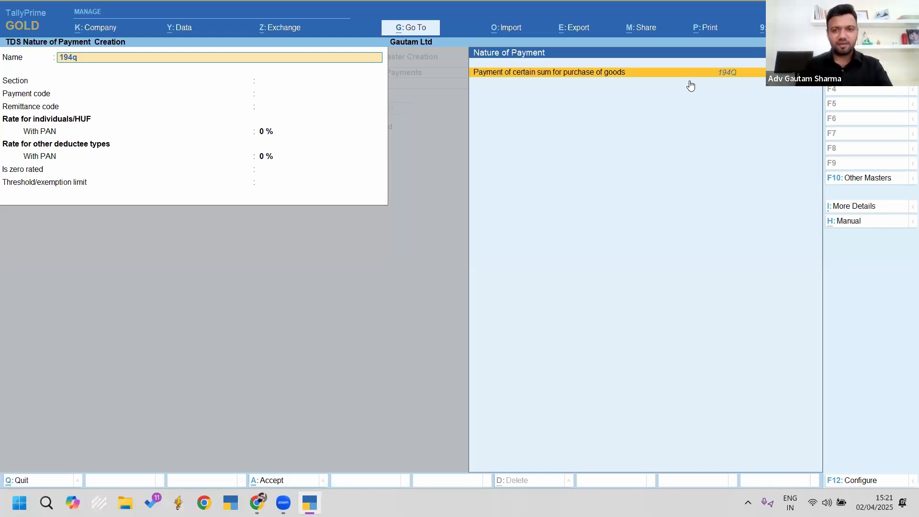
key(Return)
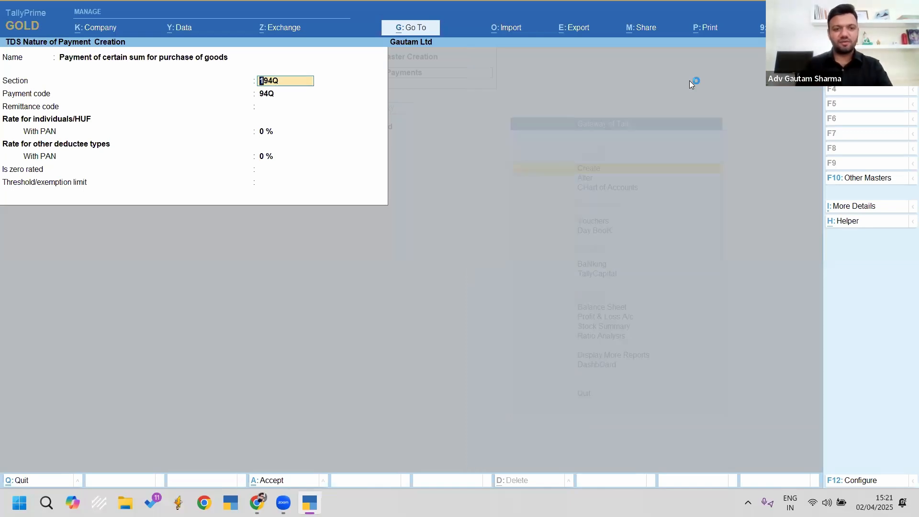
key(Return)
key(Return)
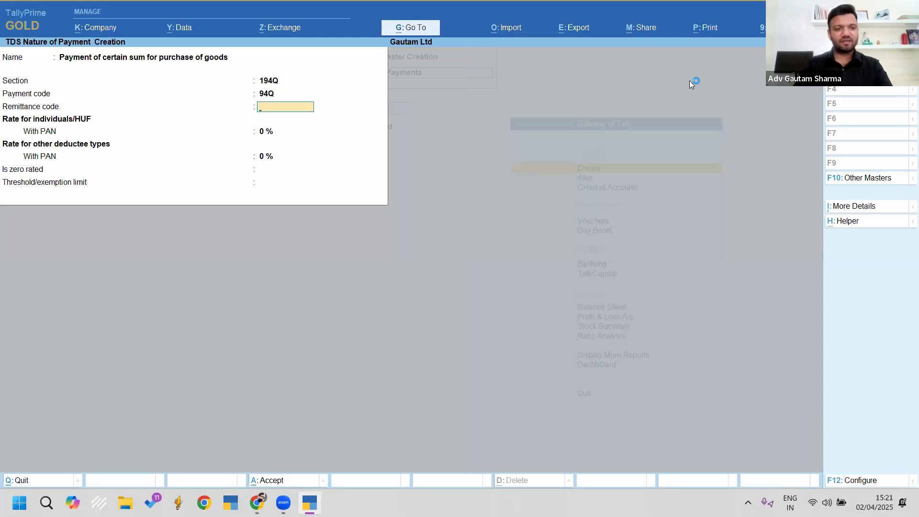
text(200)
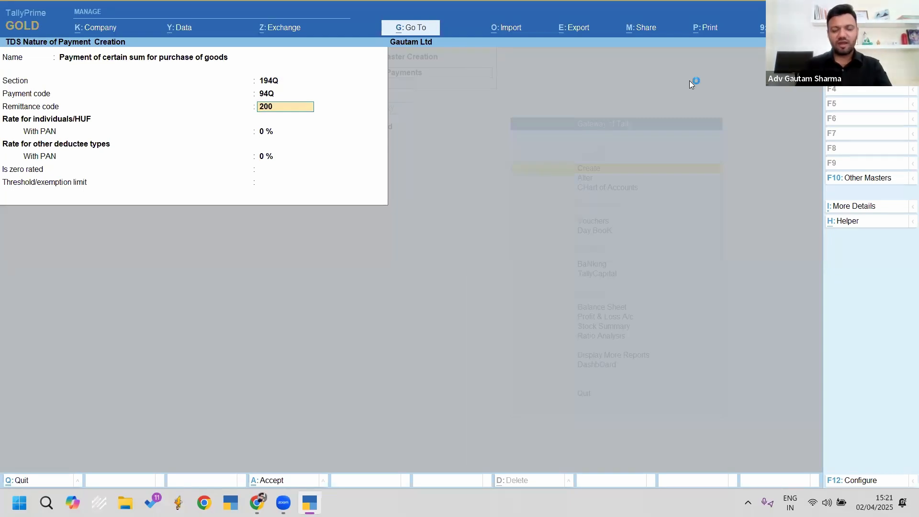
key(Return)
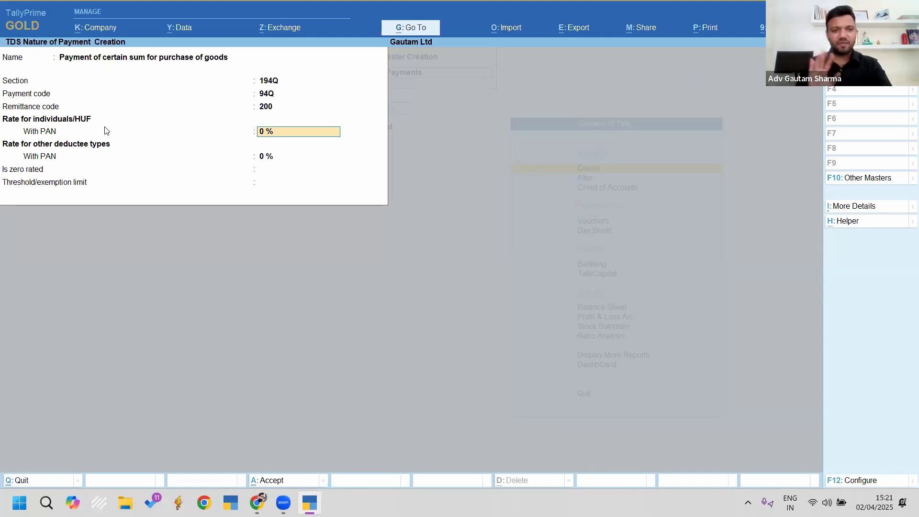
text(0.1)
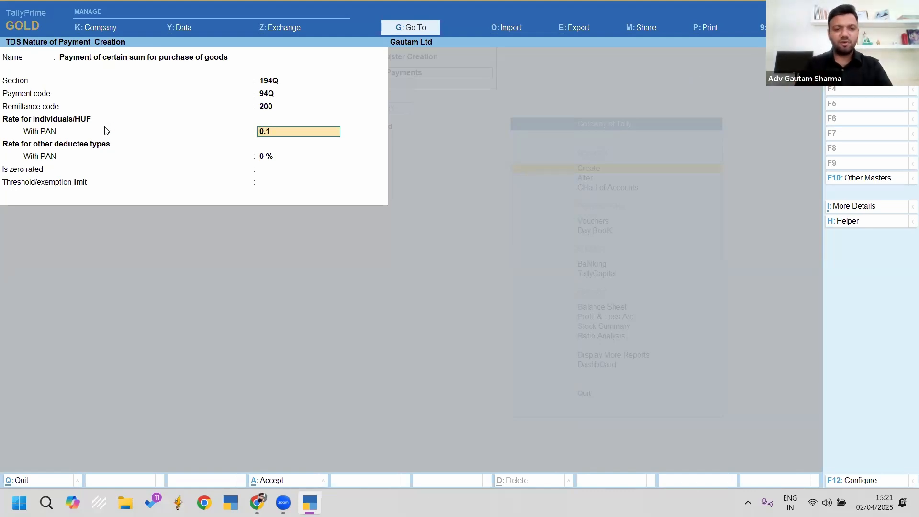
key(Return)
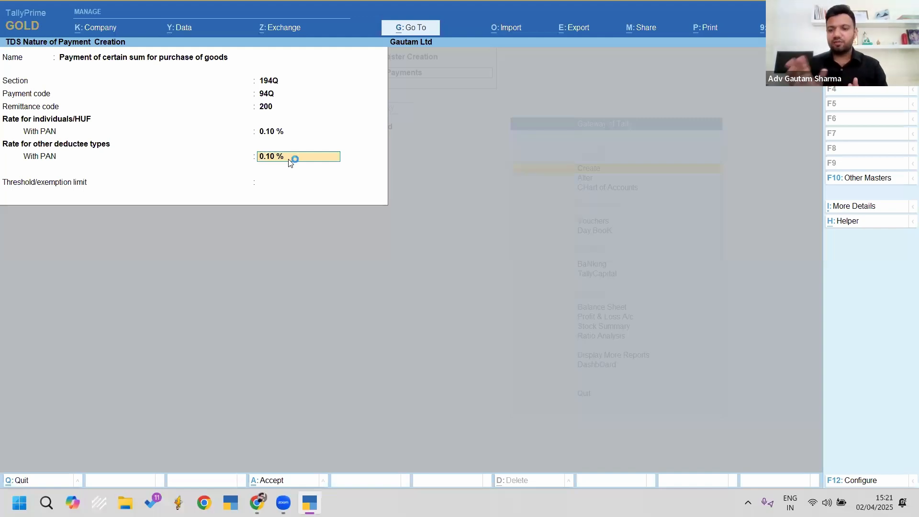
Step: Allow tax rates without PAN so the 5% Without PAN rates appear
key(F12)
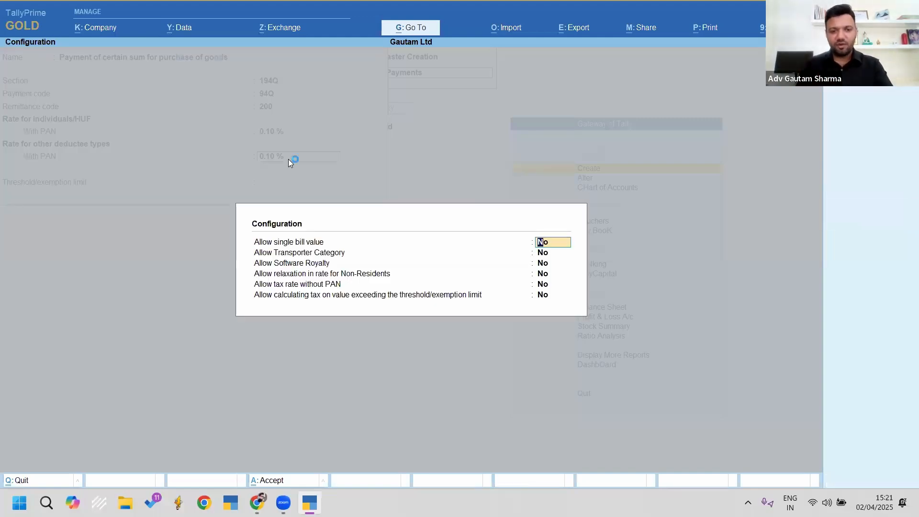
key(Return)
key(Return)
key(Return)
key(Return)
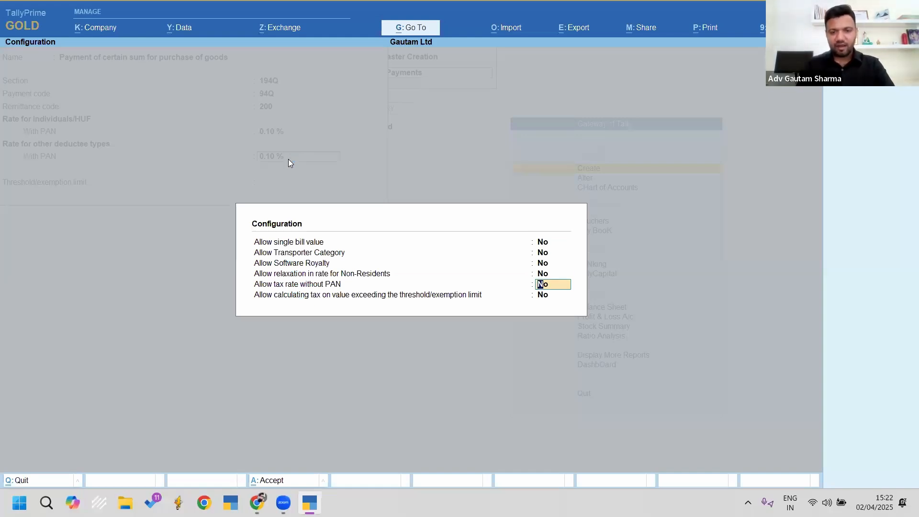
text(y)
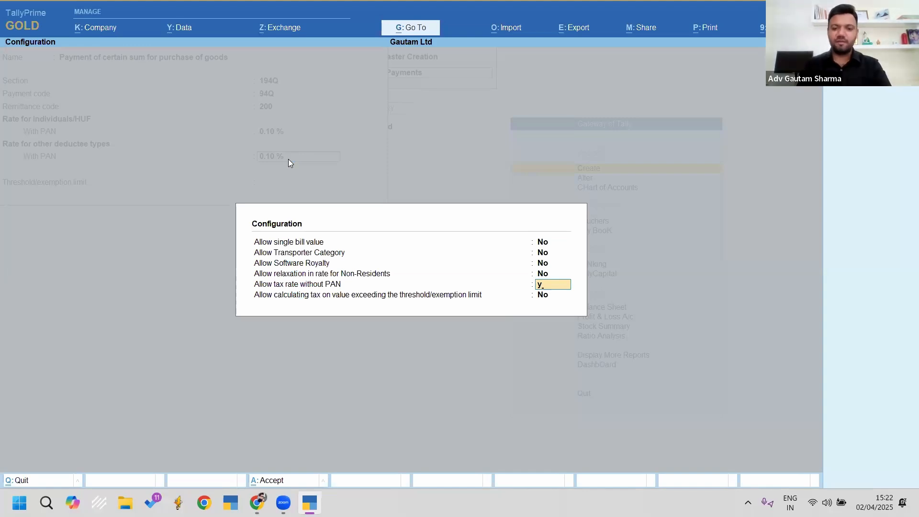
key(Return)
key(Return)
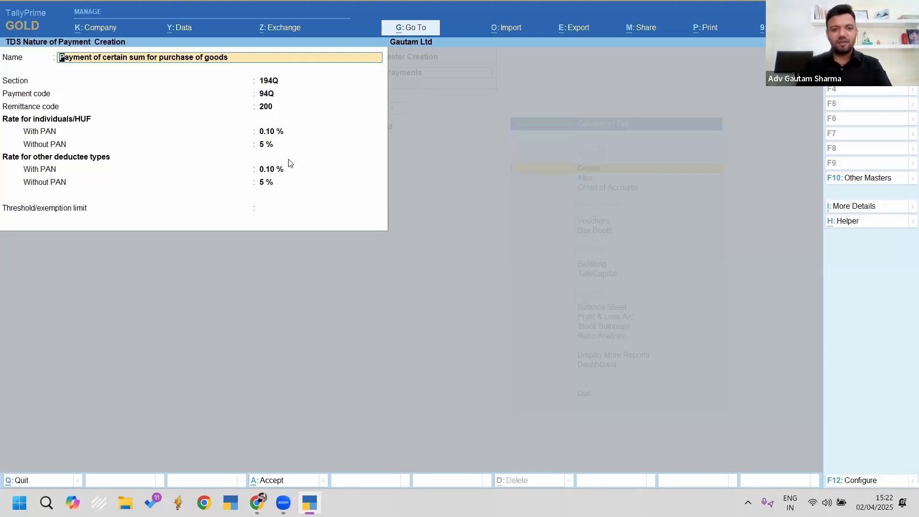
key(Return)
key(Return)
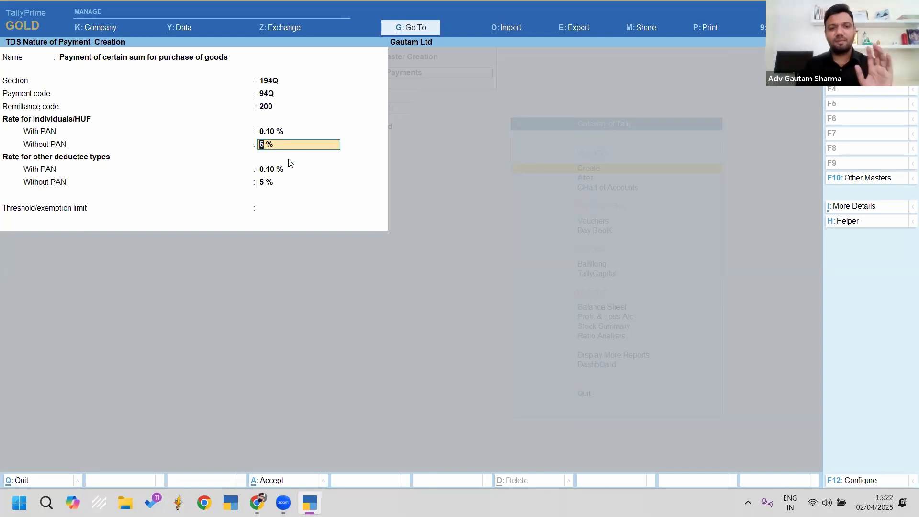
key(Return)
key(Return)
key(Return)
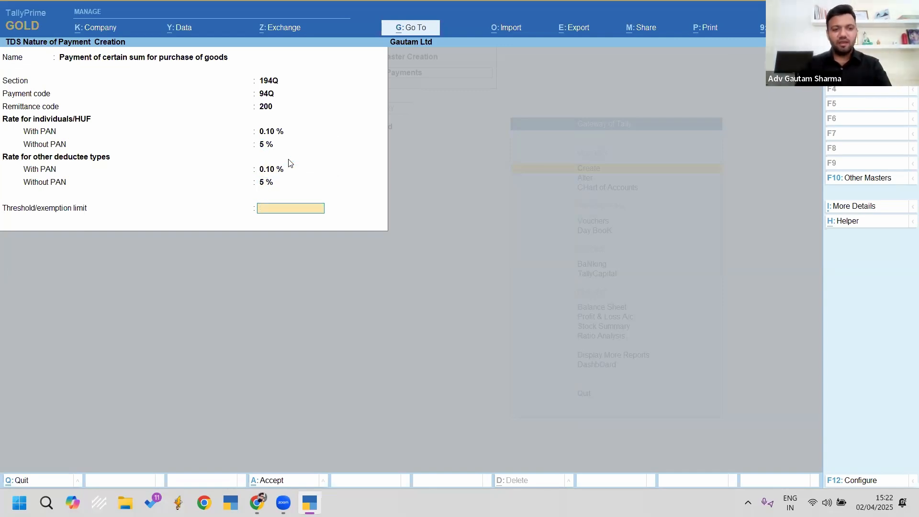
key(ctrl)
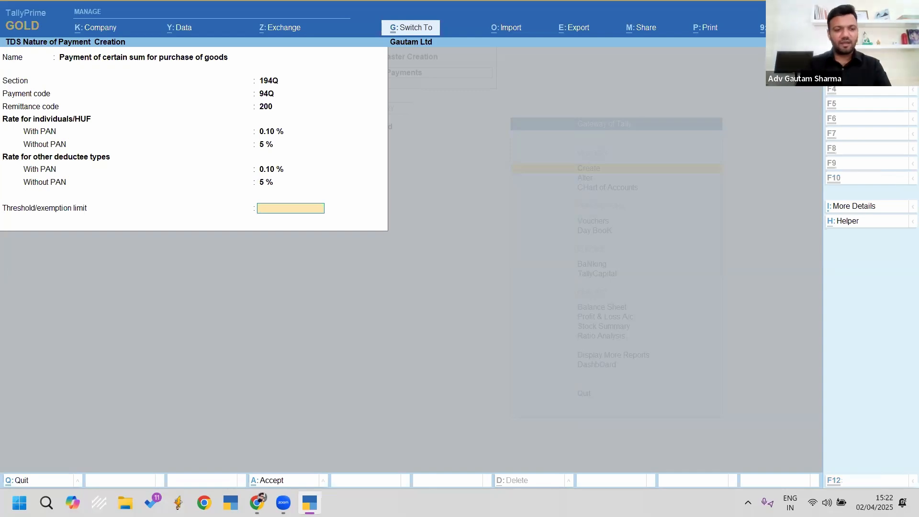
Step: Give the 194Q nature of payment a 50,00,000 threshold, taxing only value exceeding it
key(ctrl+2)
drag(0, 192, 139, 236)
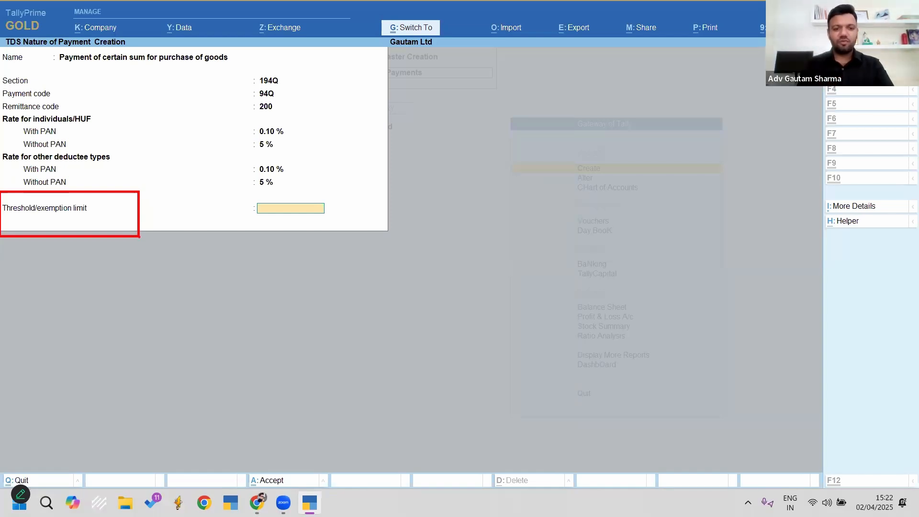
text(5000000)
key(Return)
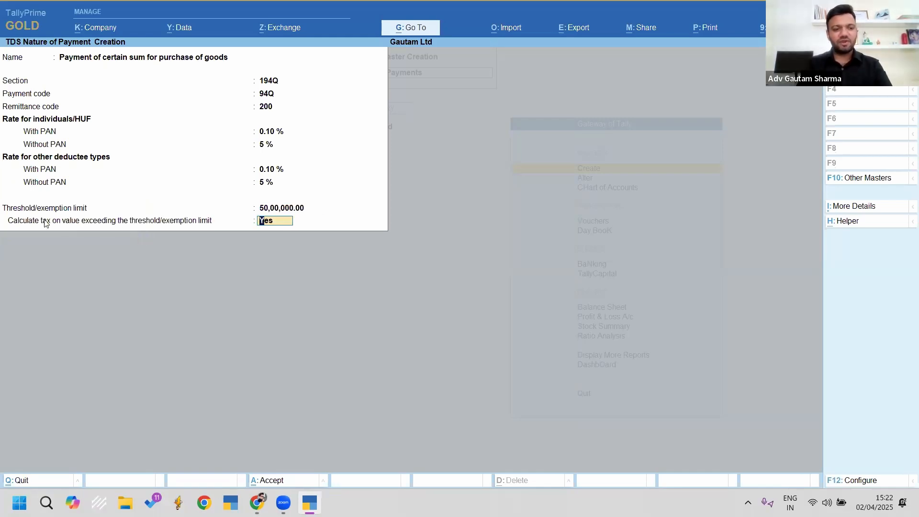
key(ctrl+2)
mouse_move(2, 211)
mouse_down()
mouse_move(67, 228)
mouse_move(306, 248)
mouse_up()
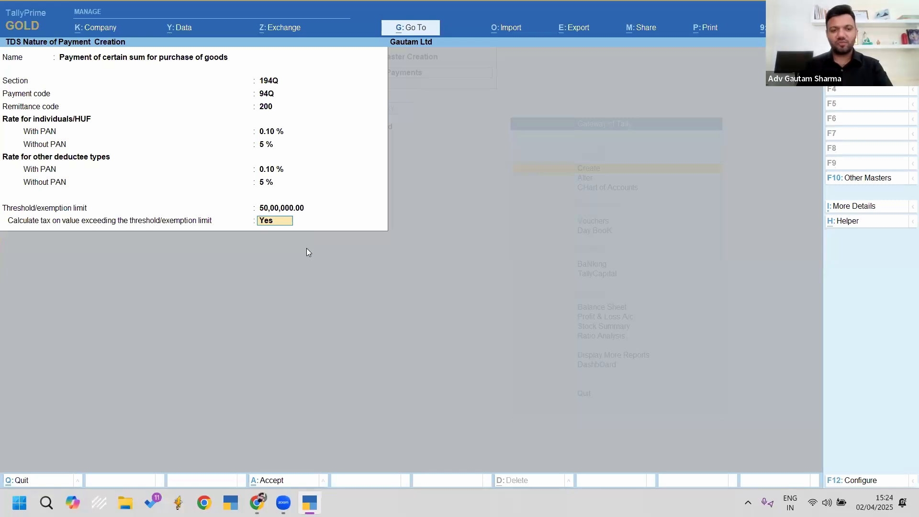
Step: Save the purchase-of-goods nature of payment and return to the Gateway of Tally
key(Return)
key(Return)
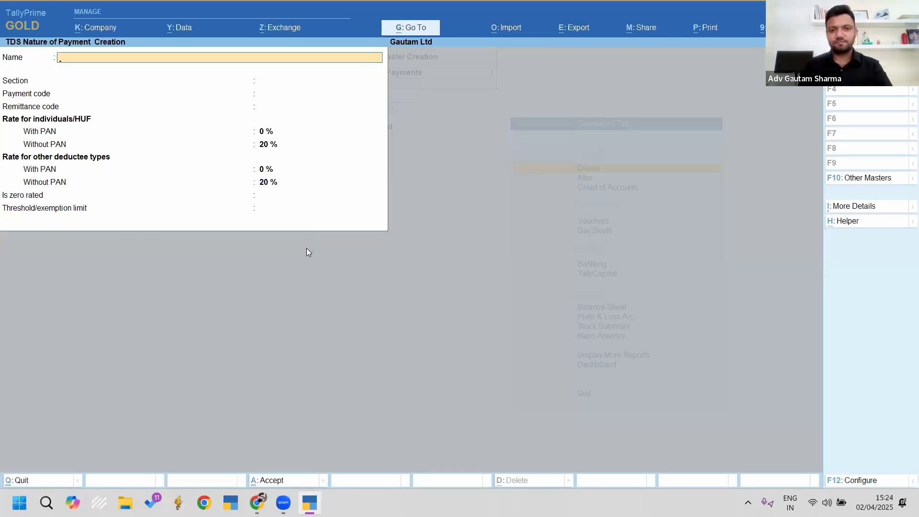
key(Escape)
key(Escape)
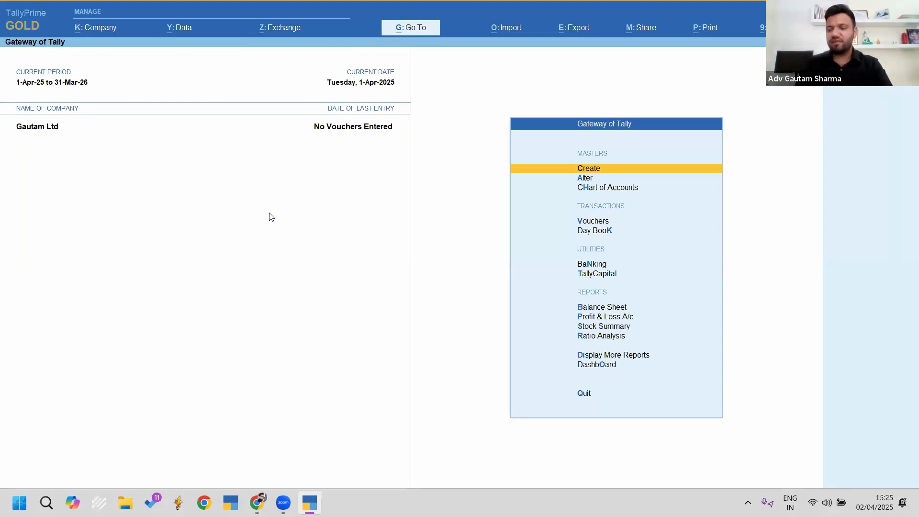
key(Up)
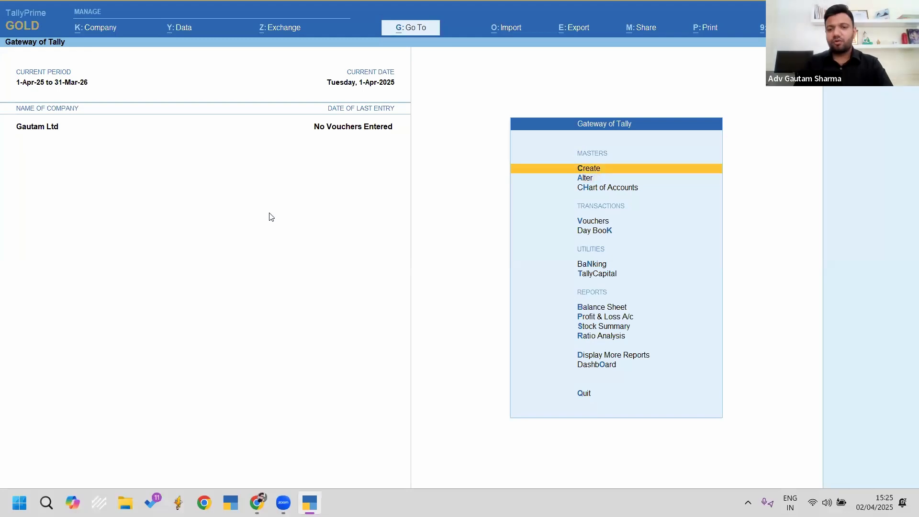
key(Return)
key(Down)
key(Down)
key(Down)
key(Down)
key(Down)
key(Down)
key(Down)
key(Down)
key(Down)
key(Down)
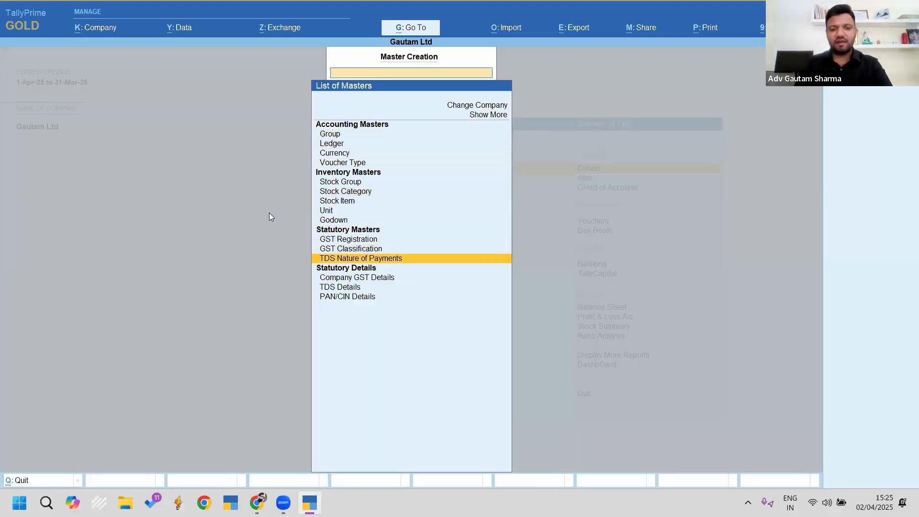
key(Return)
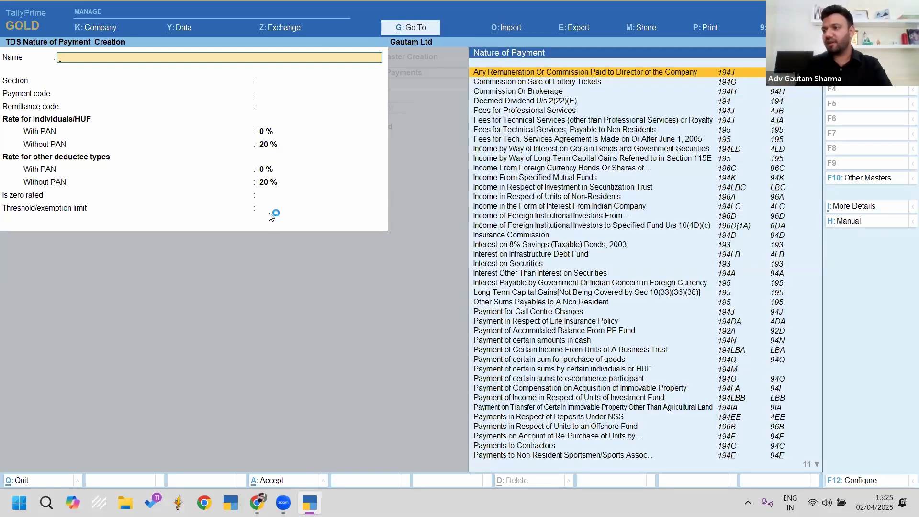
key(Escape)
key(Escape)
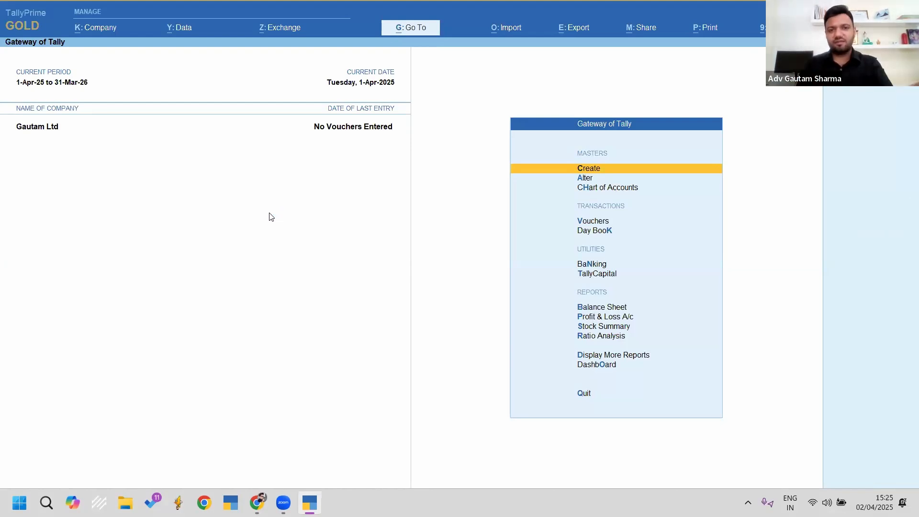
Step: Start a new ledger named 'Mr A - creditor' under Sundry Creditors
key(Return)
key(Down)
key(Return)
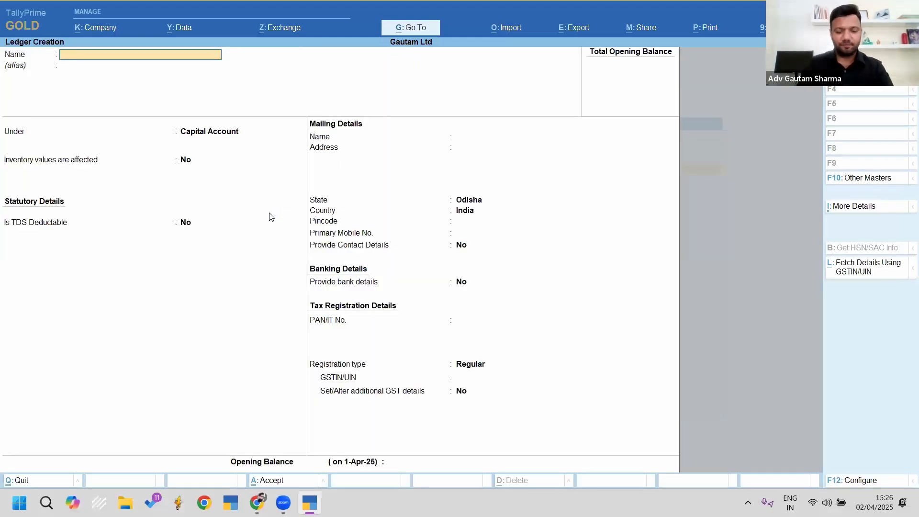
text(Mr A - creditor)
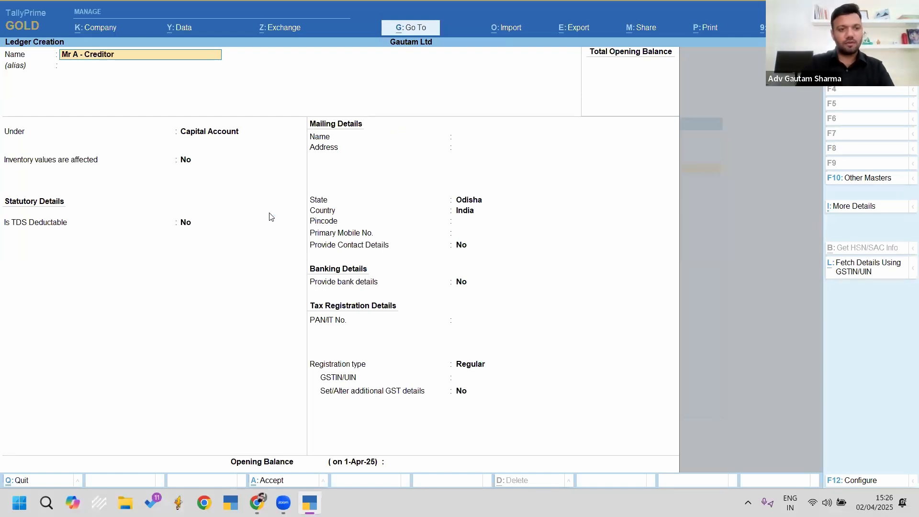
key(Return)
text(Cred)
key(Return)
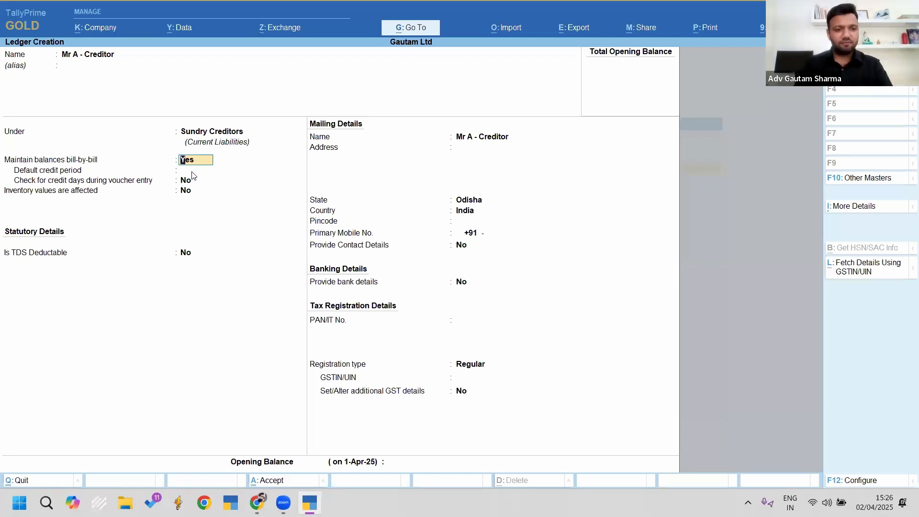
Step: Move down to the ledger's Is TDS Deductable setting
key(Return)
key(Return)
key(Return)
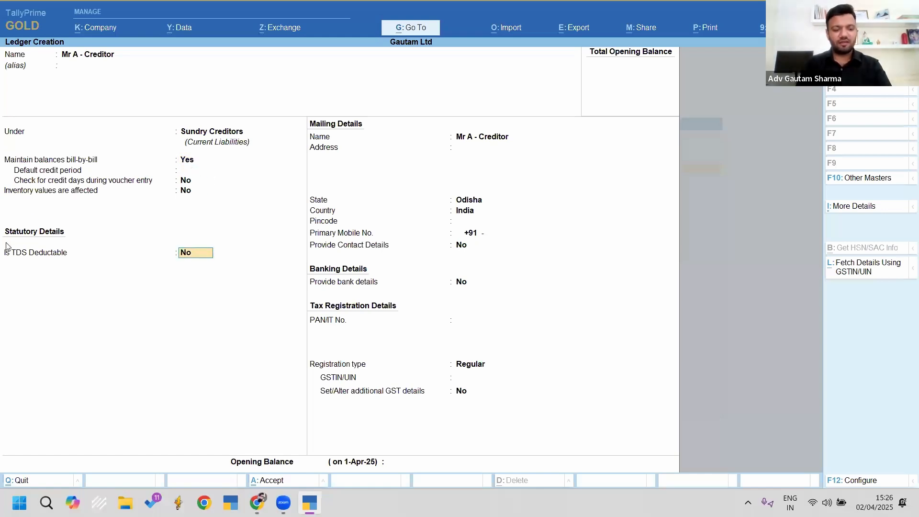
key(ctrl)
key(ctrl+2)
mouse_move(2, 220)
mouse_down()
mouse_move(246, 283)
mouse_move(249, 306)
mouse_up()
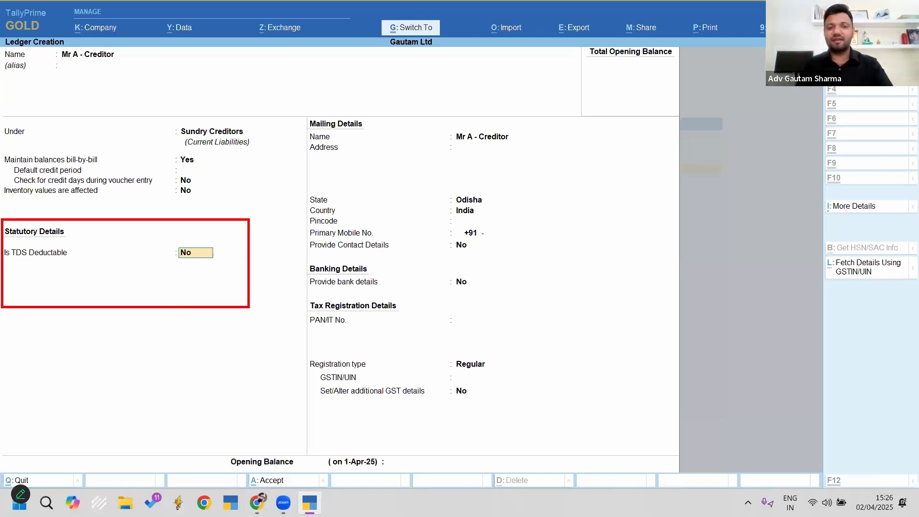
key(Escape)
Step: Make the creditor TDS deductable as Individual - Resident, deducting TDS in the same voucher
text(y)
key(Return)
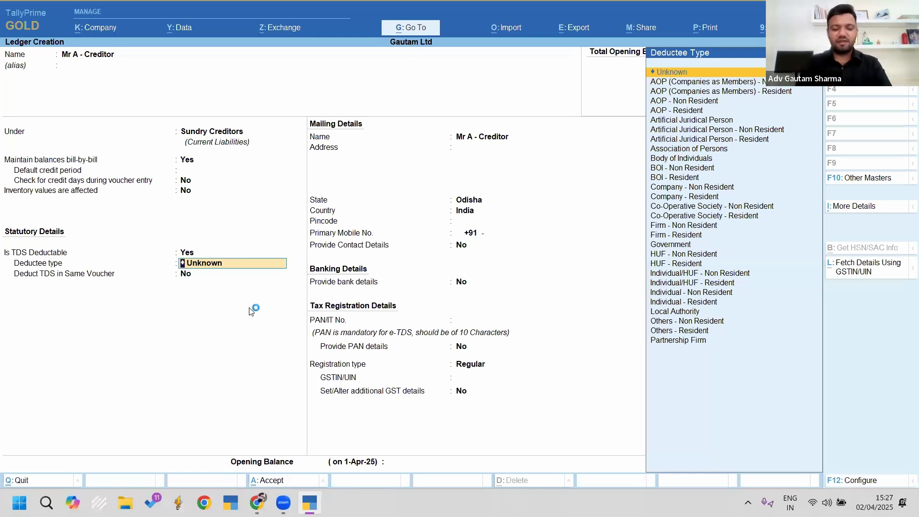
text(Ind)
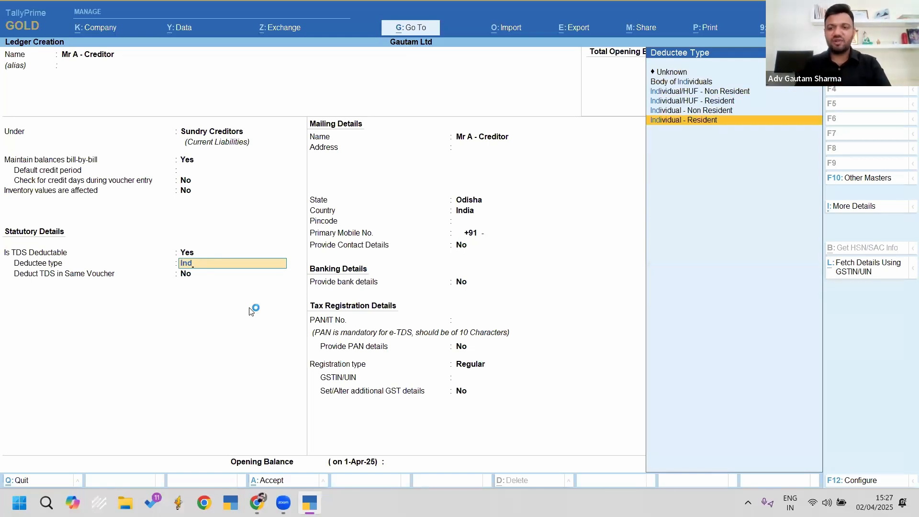
key(Up)
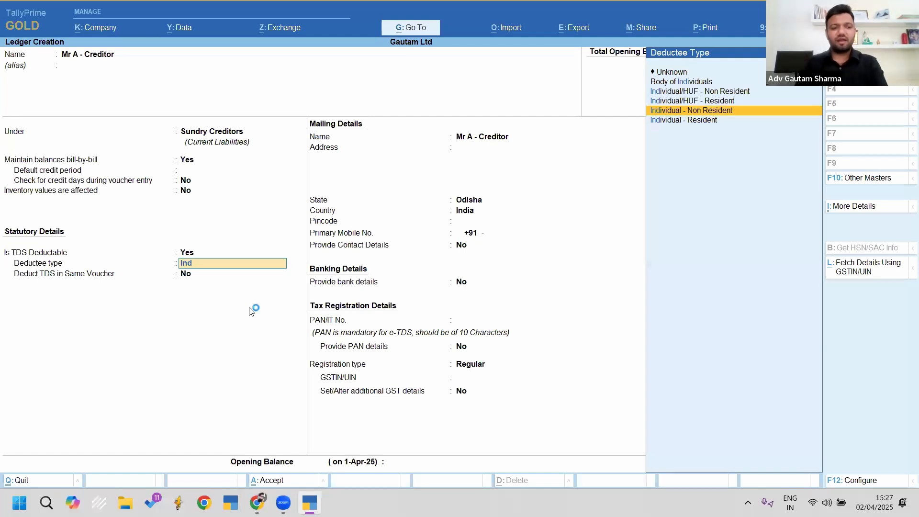
key(Down)
key(Return)
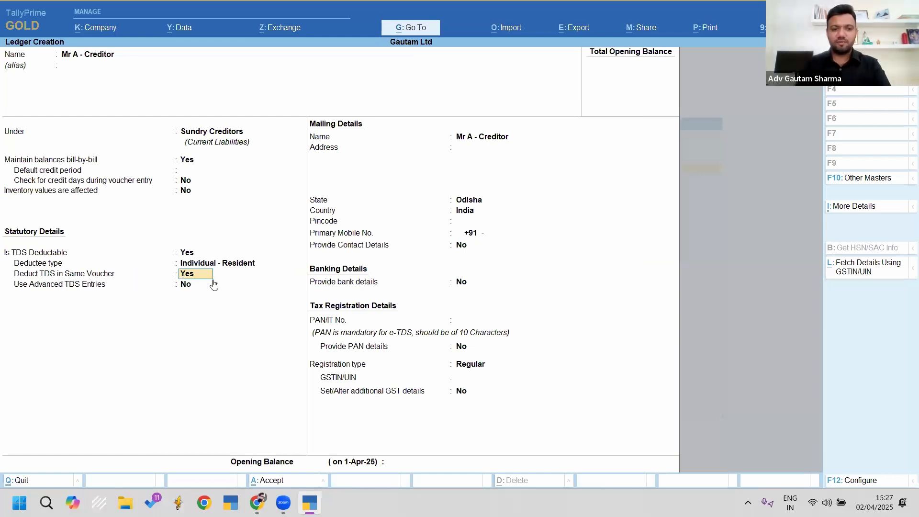
key(Return)
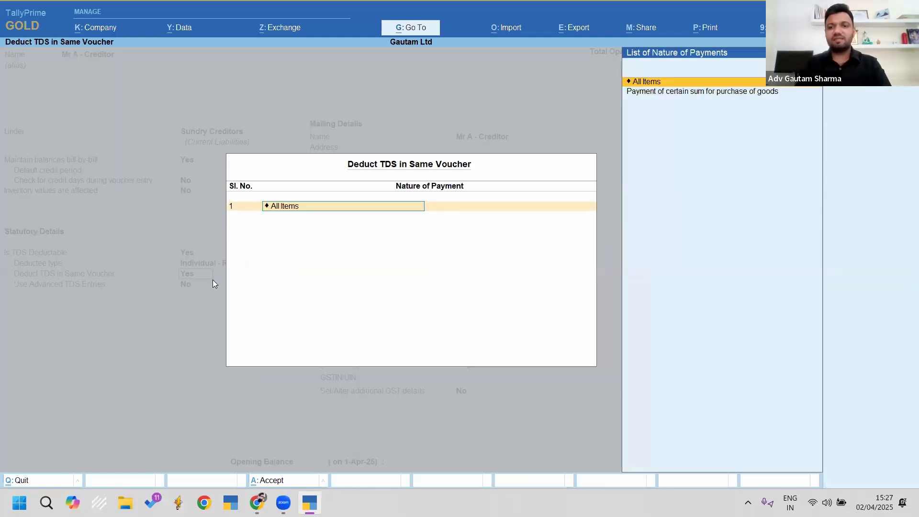
Step: Set nature of payment 1 to 'Payment of certain sum for purchase of goods' and close the list
key(Down)
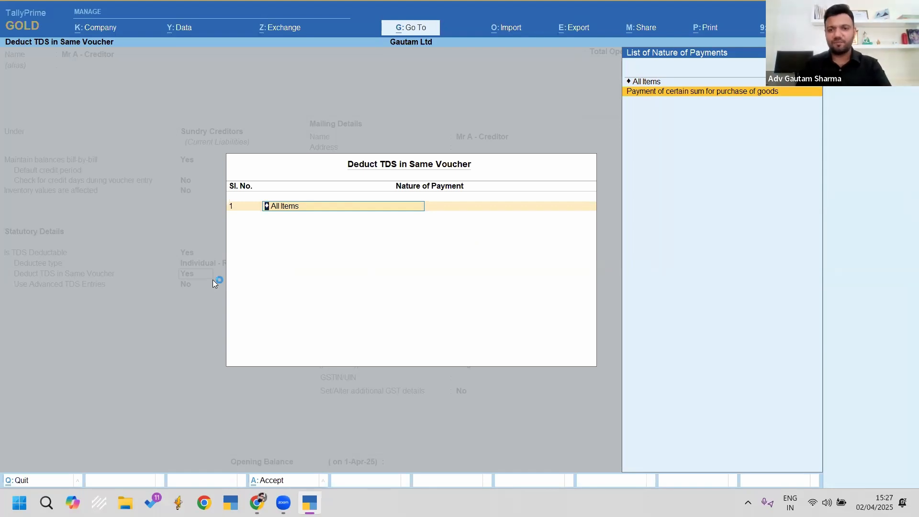
key(Return)
key(BackSpace)
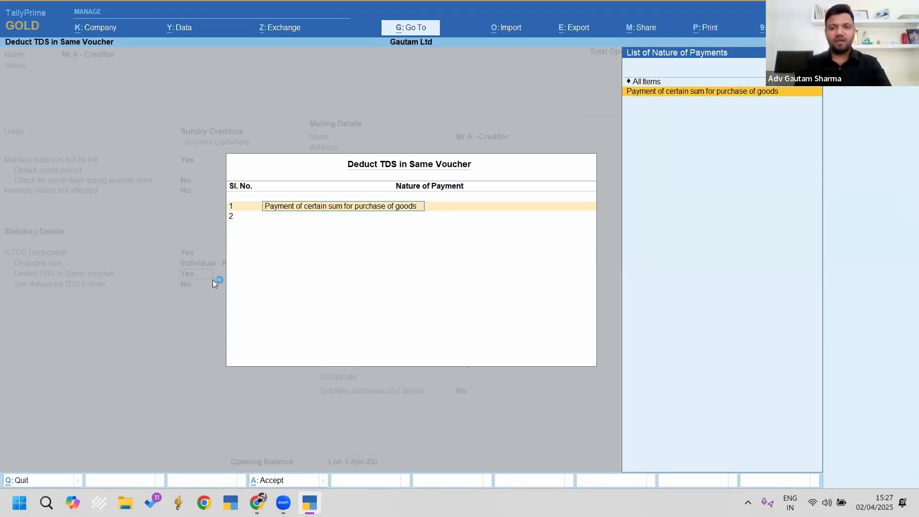
key(Up)
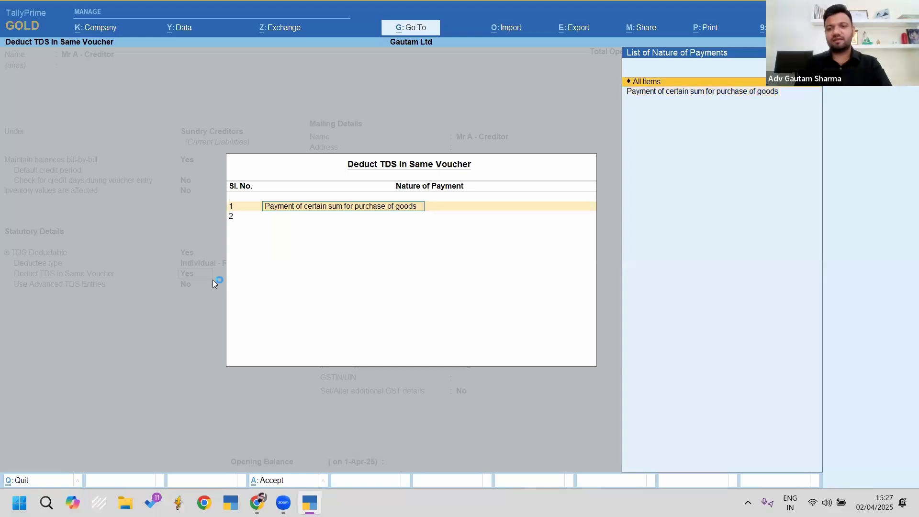
key(BackSpace)
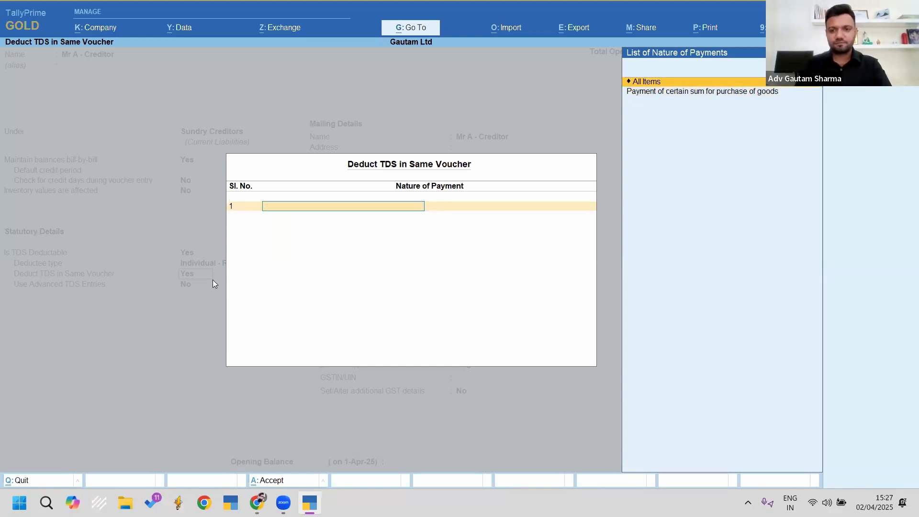
key(Return)
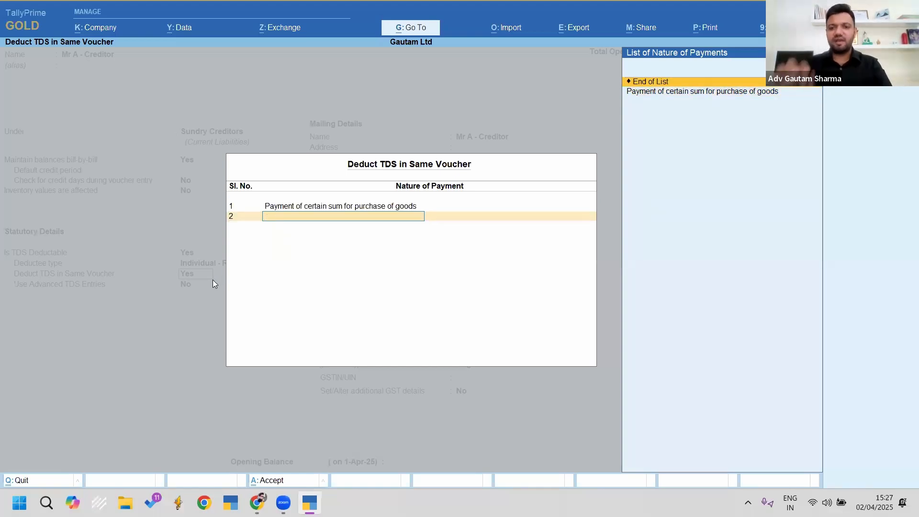
key(Down)
key(Up)
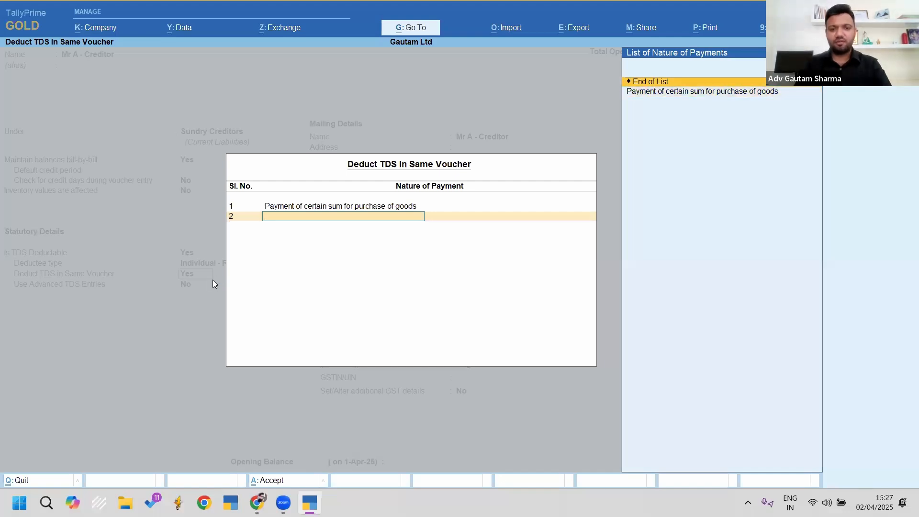
key(Return)
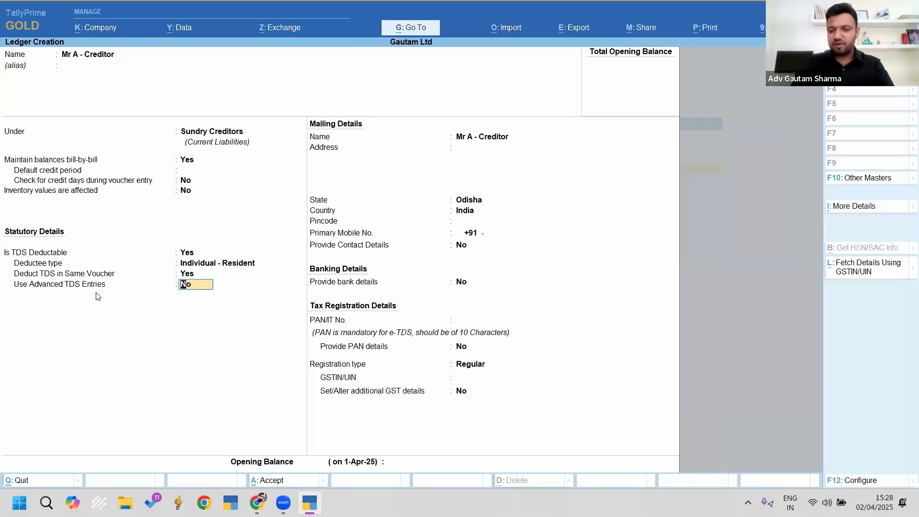
Step: Review the ledger's F12 configuration options alongside its TDS fields
key(F12)
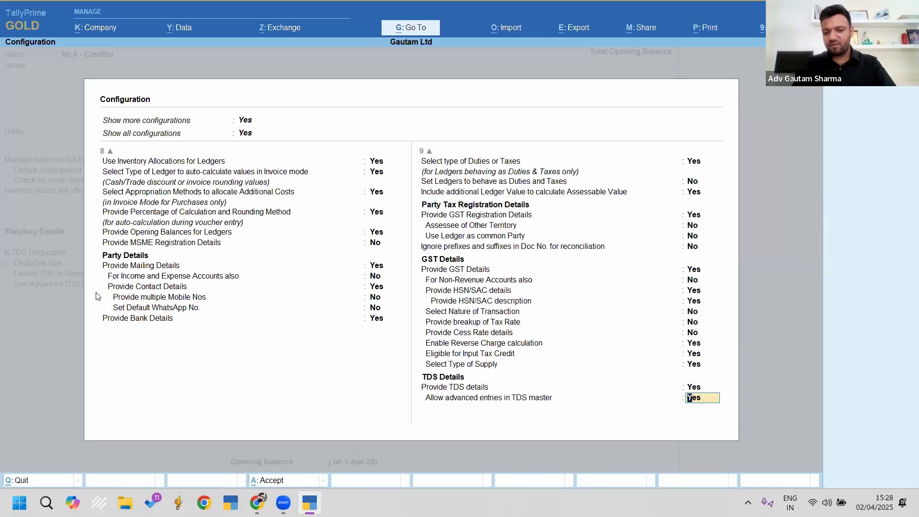
key(Return)
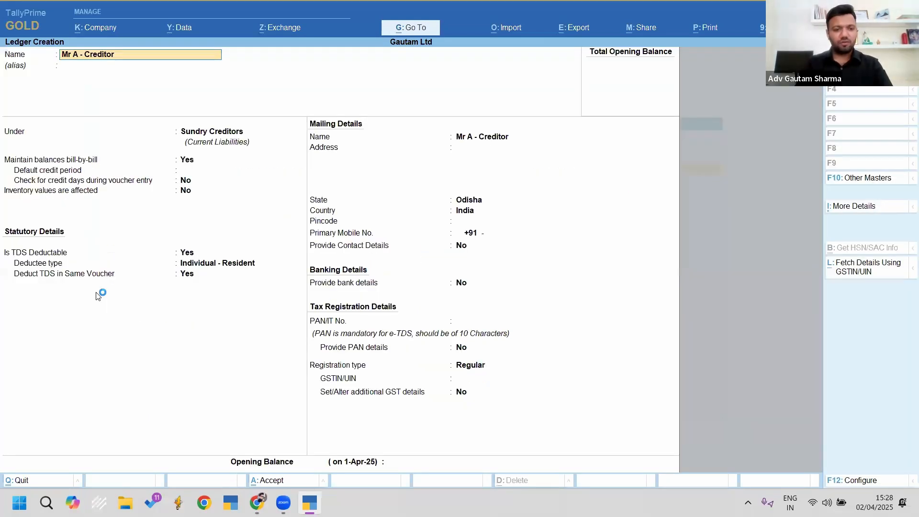
key(Return)
key(Return)
key(Return)
key(Return)
key(Return)
key(Return)
key(Return)
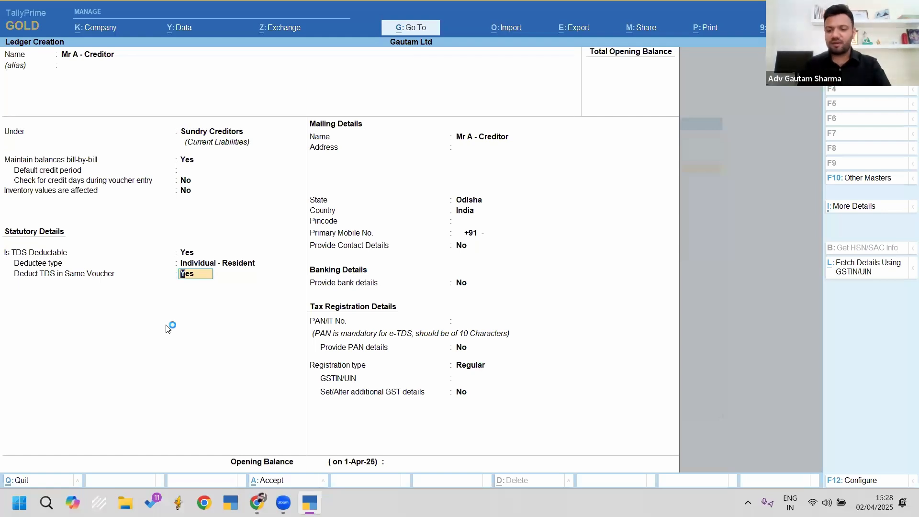
key(F12)
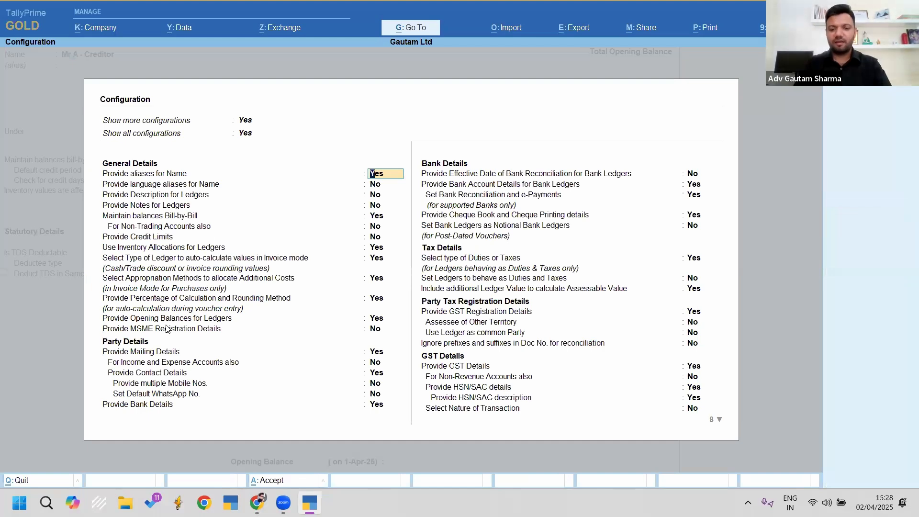
key(Up)
key(Up)
key(Down)
key(Down)
key(Up)
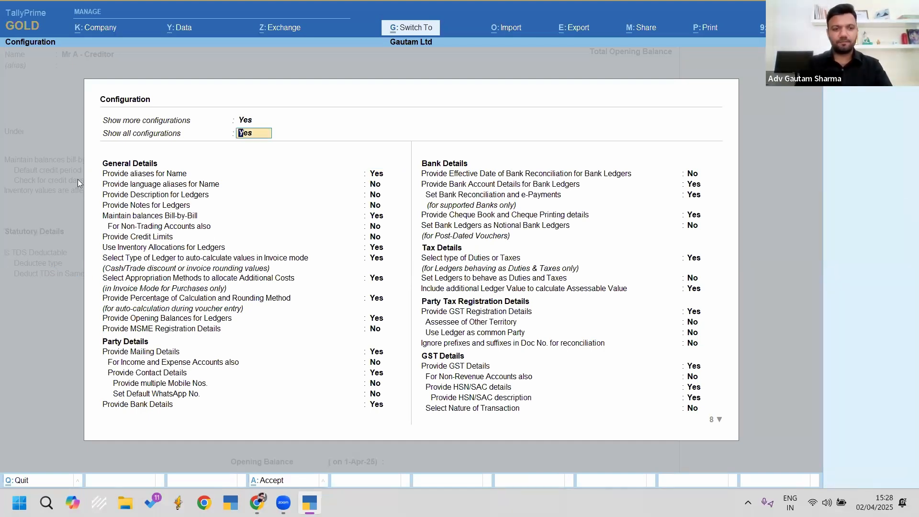
key(ctrl+2)
mouse_move(89, 93)
mouse_down()
mouse_move(234, 160)
mouse_move(293, 158)
mouse_up()
key(Escape)
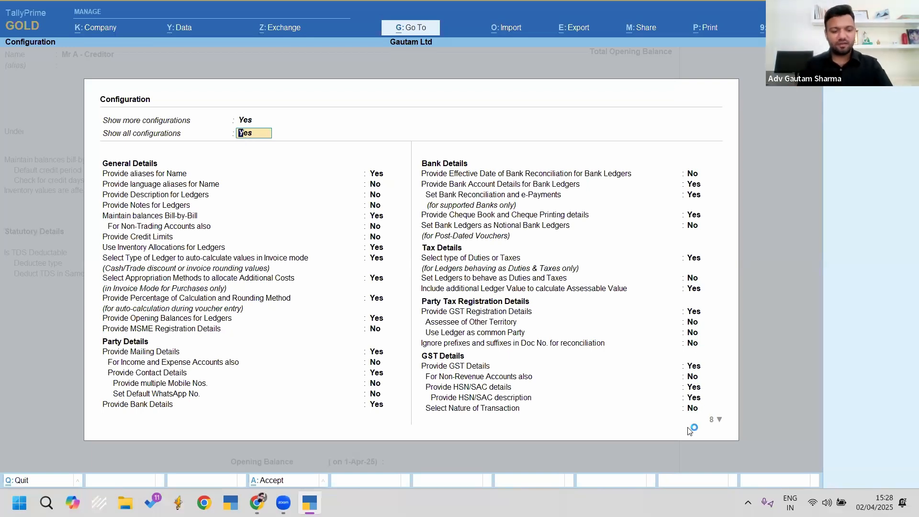
Step: Set Allow advanced entries in TDS master to Yes and return to the ledger's TDS details
key(ctrl+End)
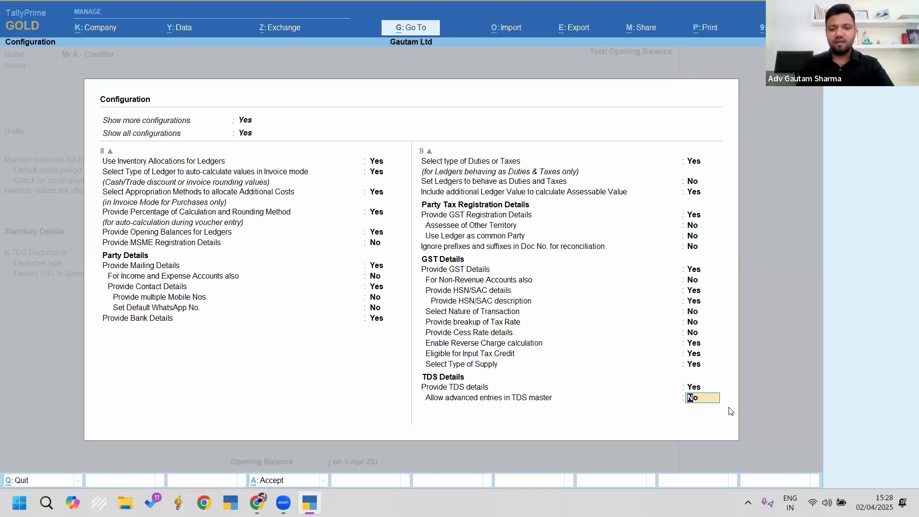
text(y)
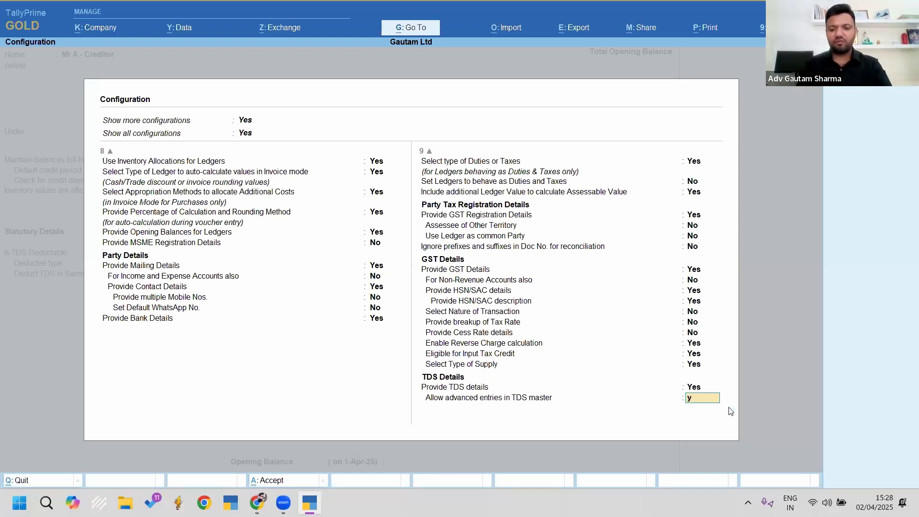
key(Return)
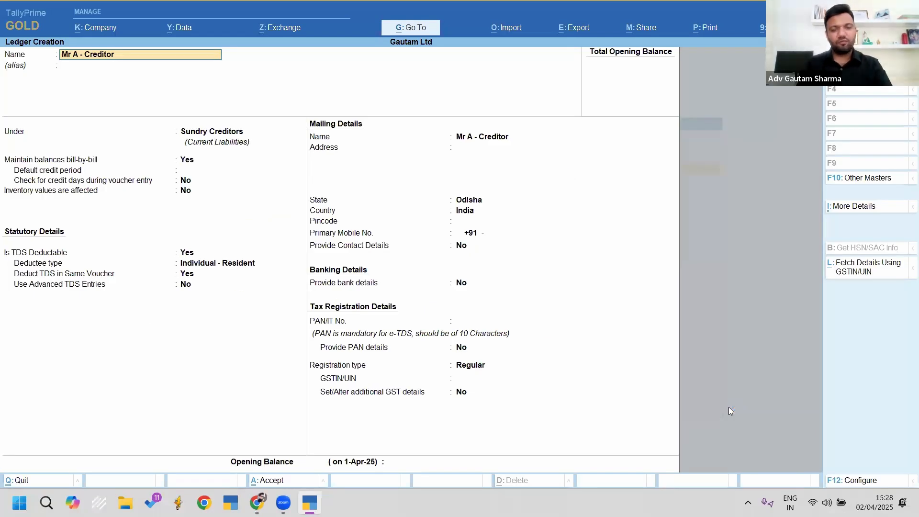
key(Return)
key(Return)
key(Return)
key(Return)
key(Return)
key(Return)
key(Return)
key(Return)
key(Return)
key(Return)
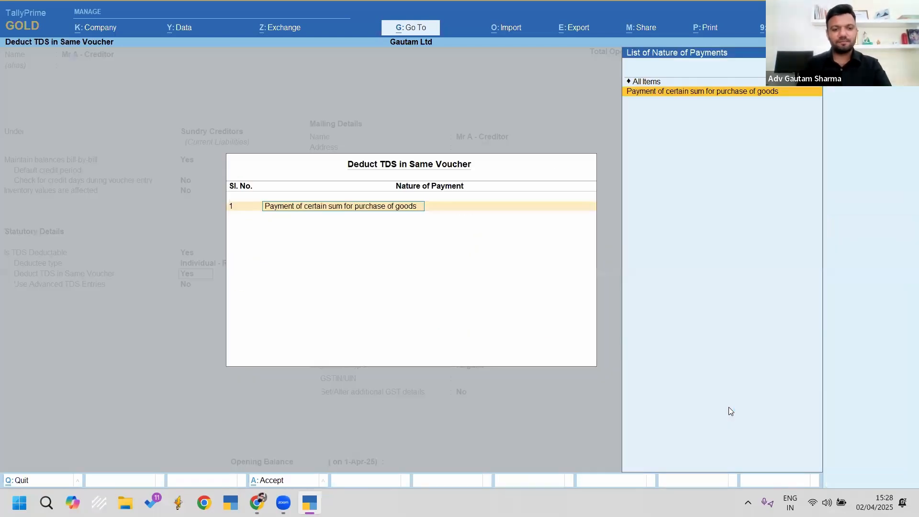
key(Return)
key(Return)
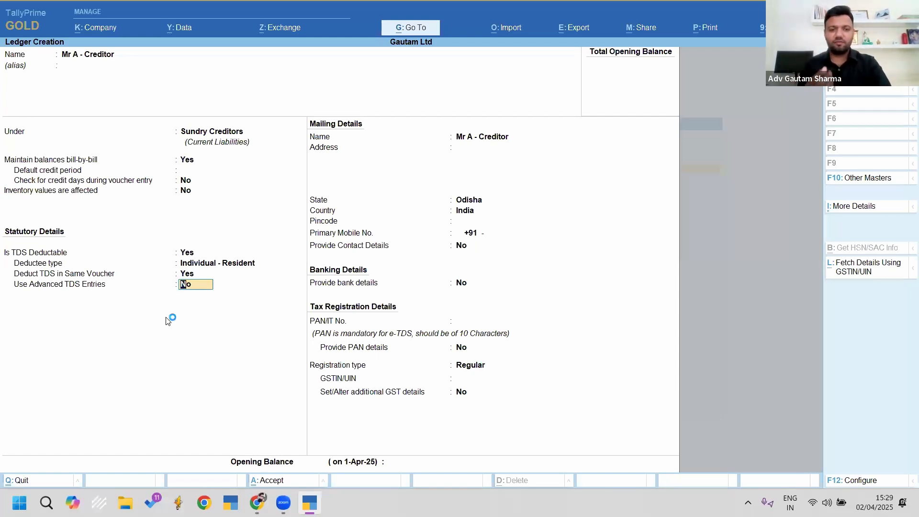
Step: Turn on Use Advanced TDS Entries and set Ignore Income Tax Exemption Limit to Not Applicable
text(y)
key(Return)
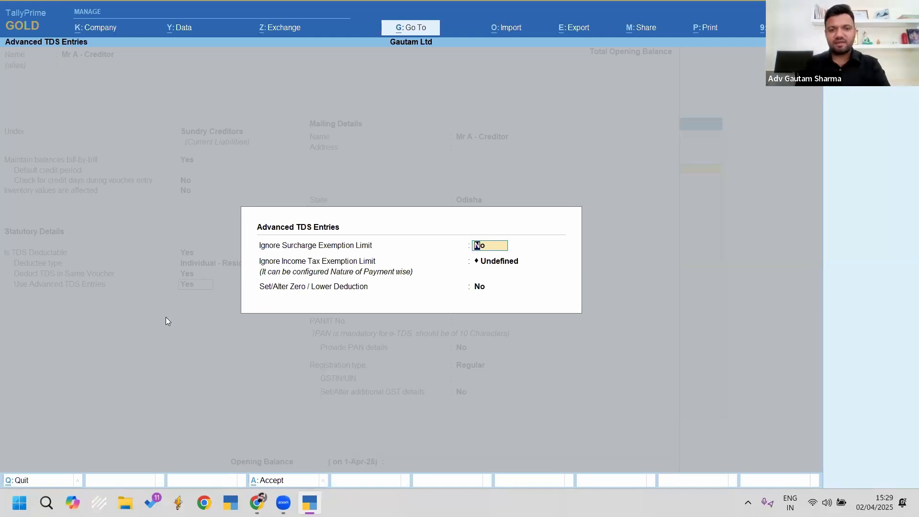
key(Return)
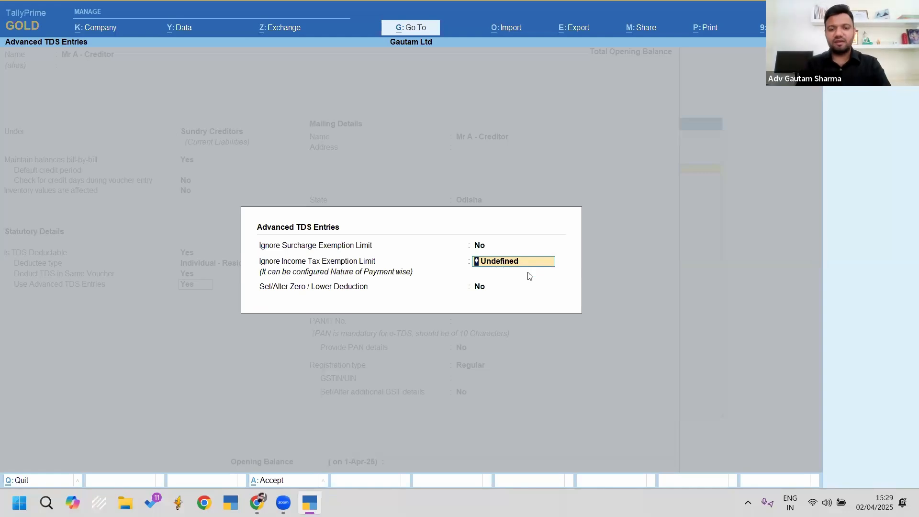
key(BackSpace)
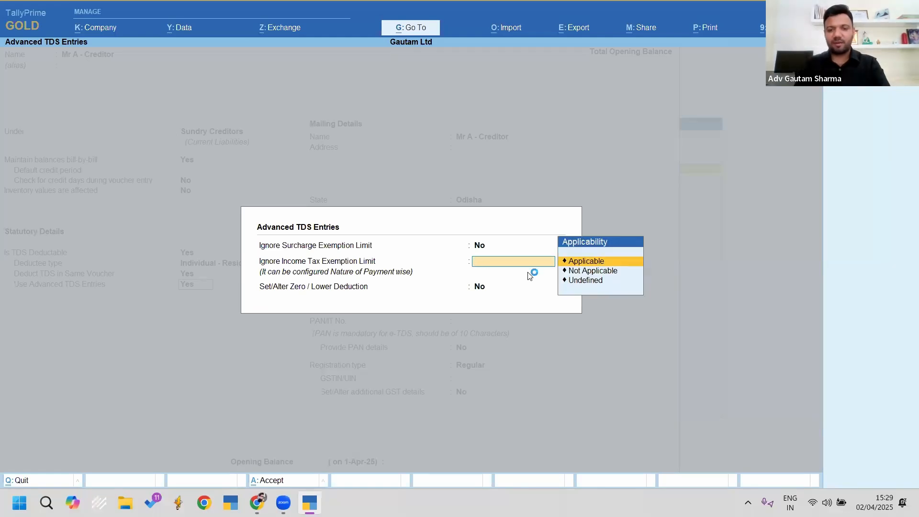
key(Down)
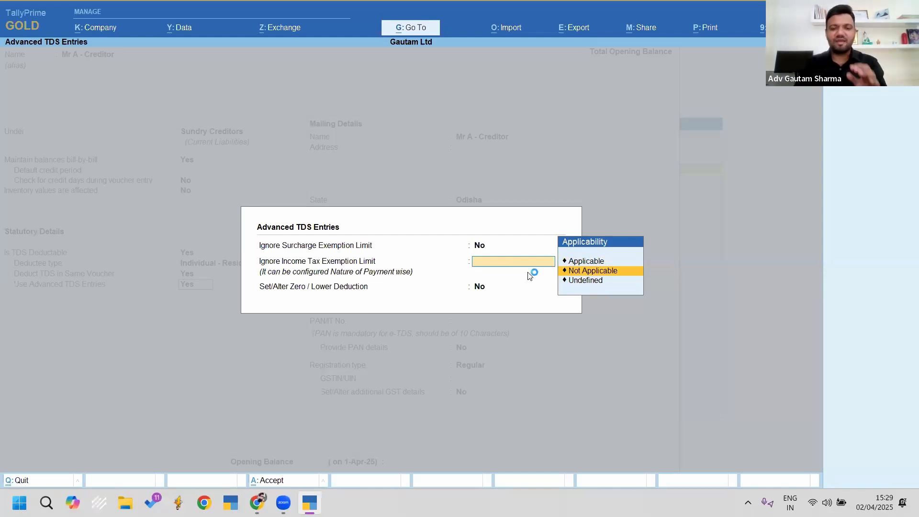
key(Return)
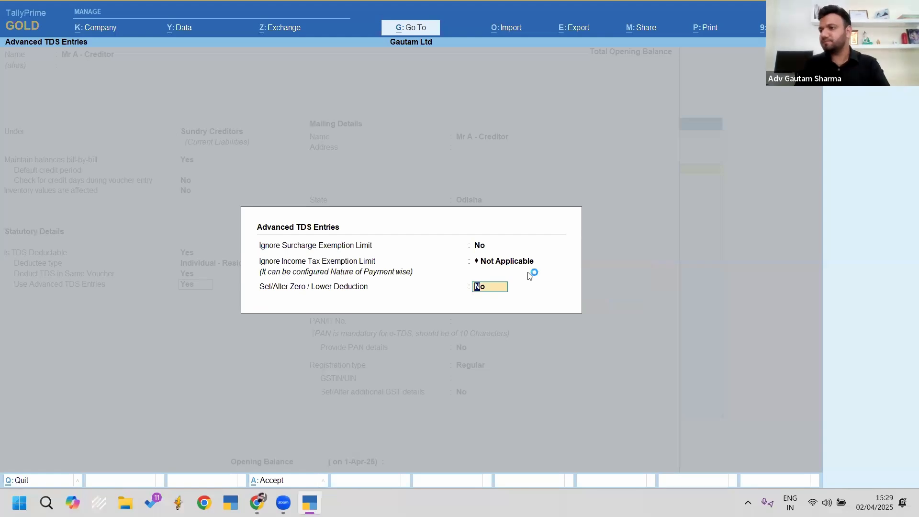
key(Return)
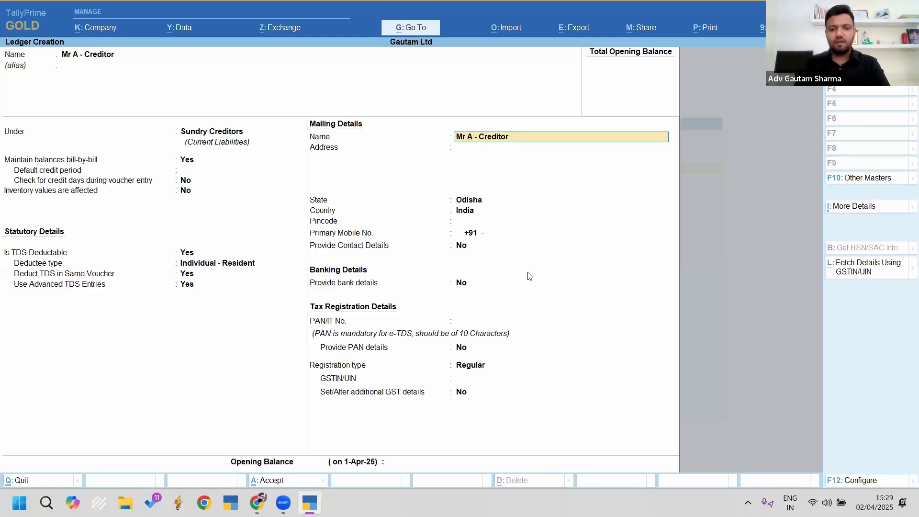
Step: Enter the creditor's PAN in PAN/IT No. and save the Mr A - Creditor ledger
key(Return)
key(Return)
key(Return)
key(Return)
key(Return)
key(Return)
key(Return)
key(Return)
key(Return)
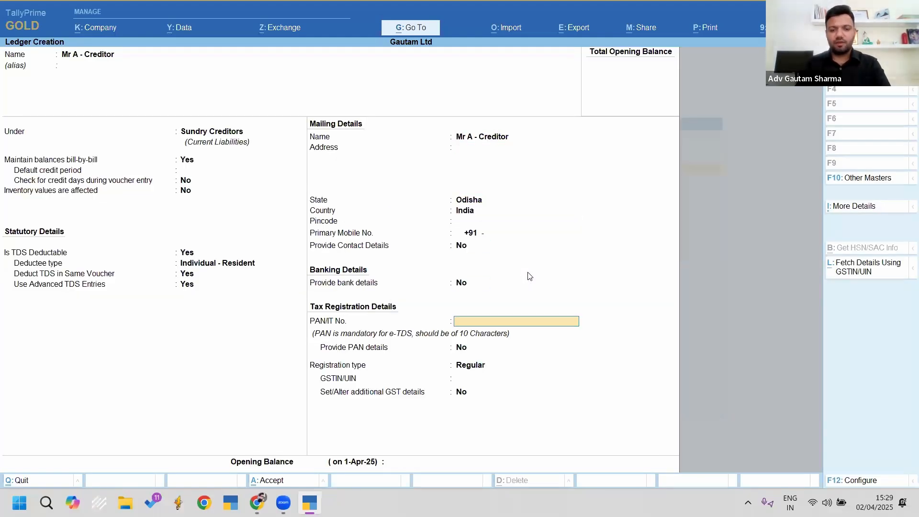
key(Up)
text(EXJP)
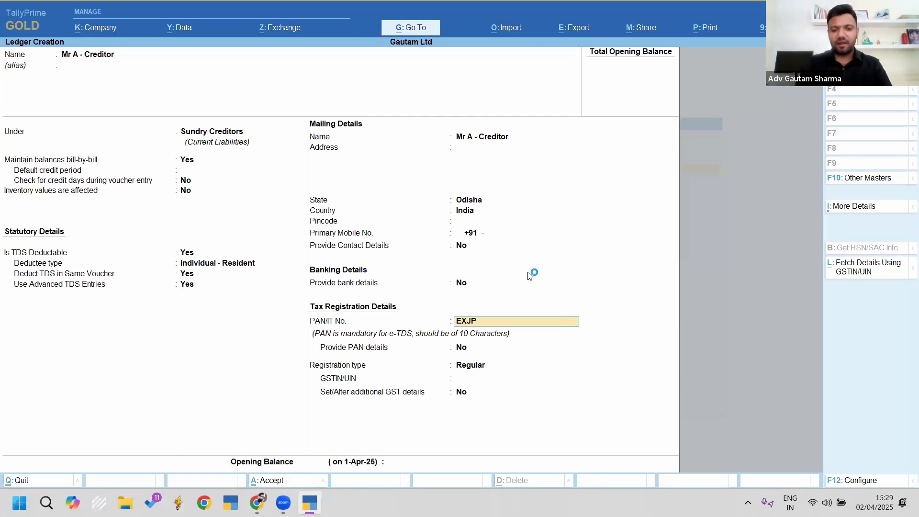
key(Return)
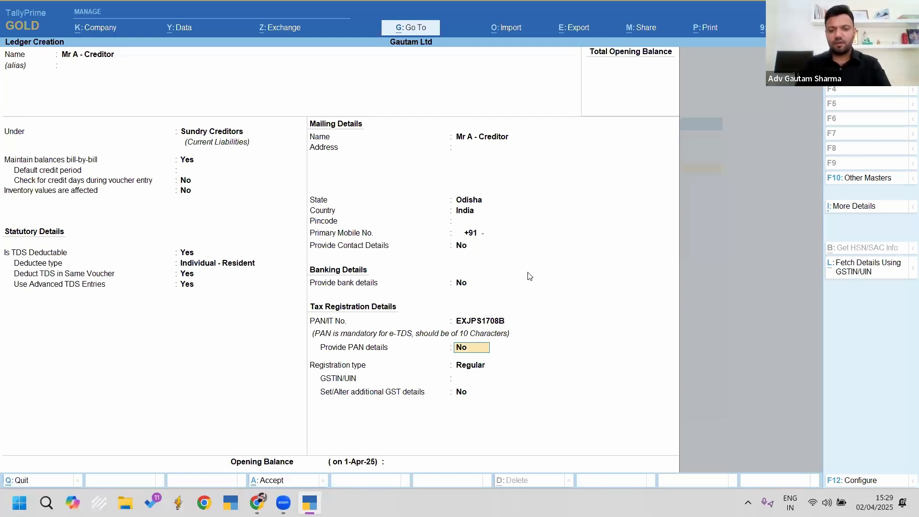
key(Up)
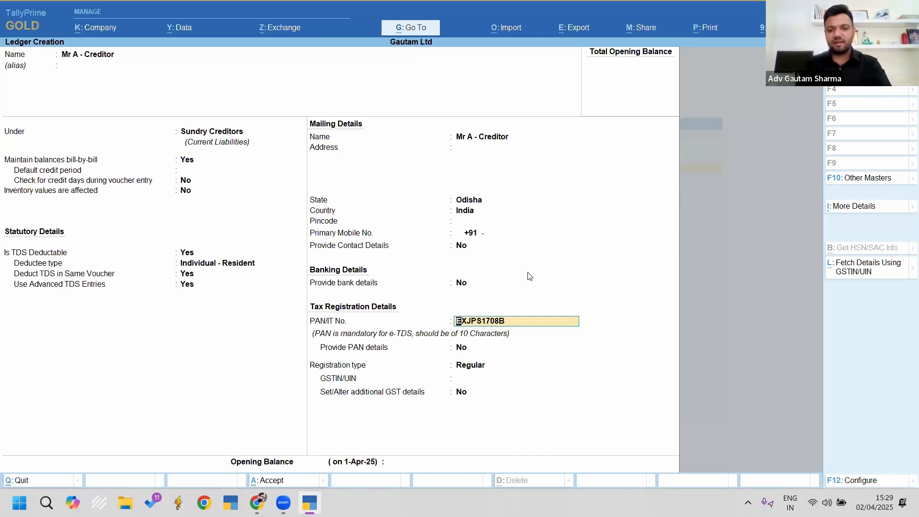
key(Return)
key(Return)
key(Return)
key(Return)
key(Return)
key(Return)
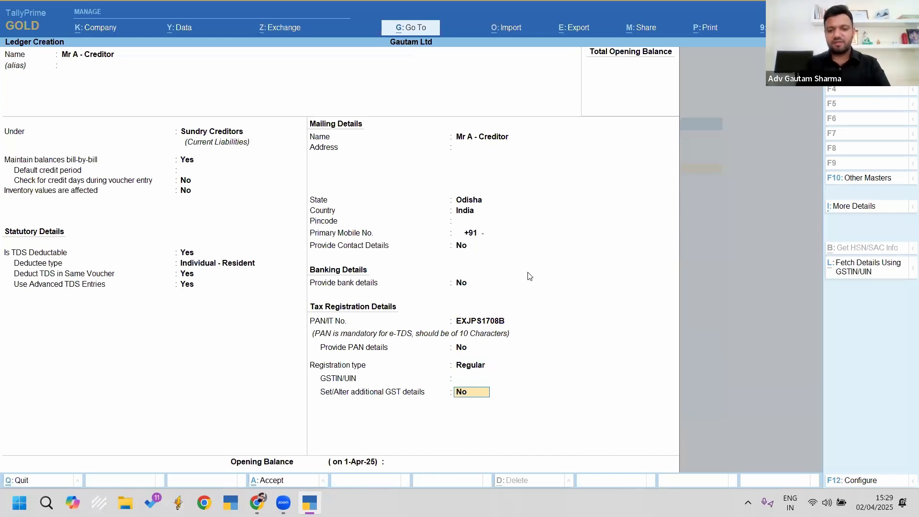
key(Return)
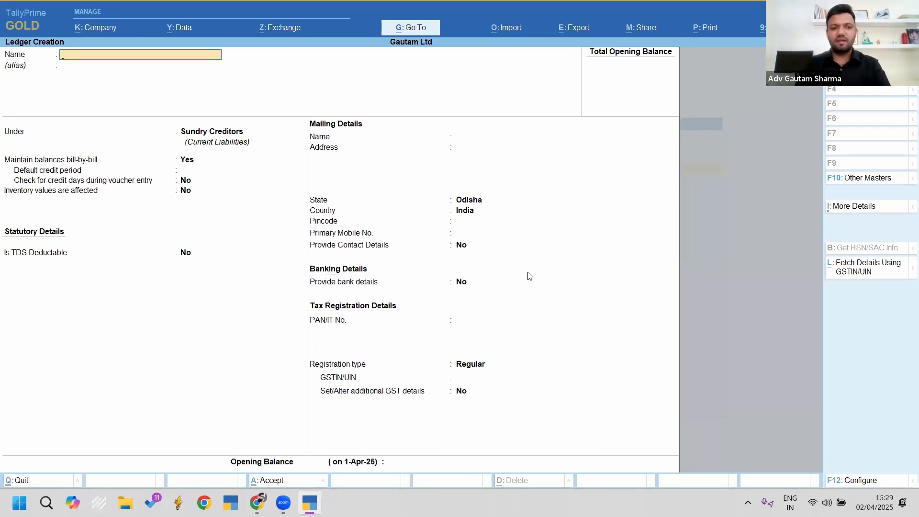
Step: Create 'Purchase a/c' under Purchase Accounts with supply type Services and statutory details set to Yes
text(Purchase)
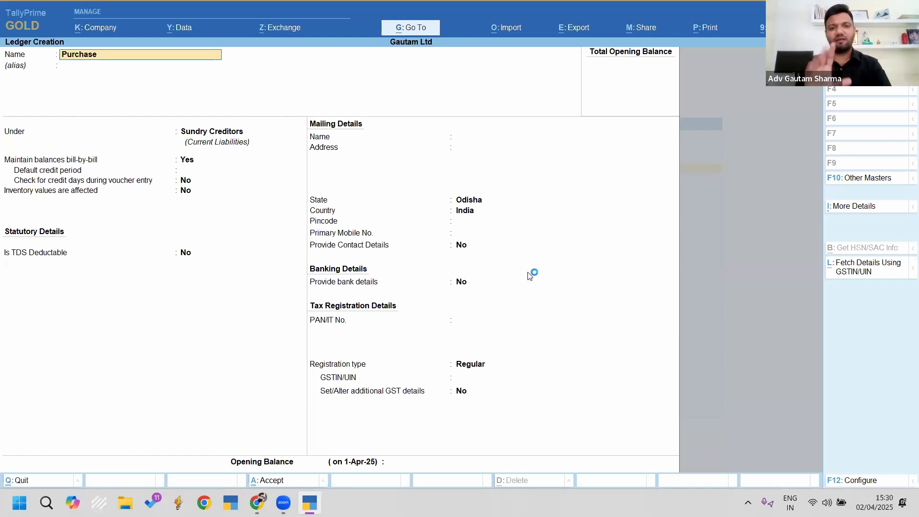
text( a/)
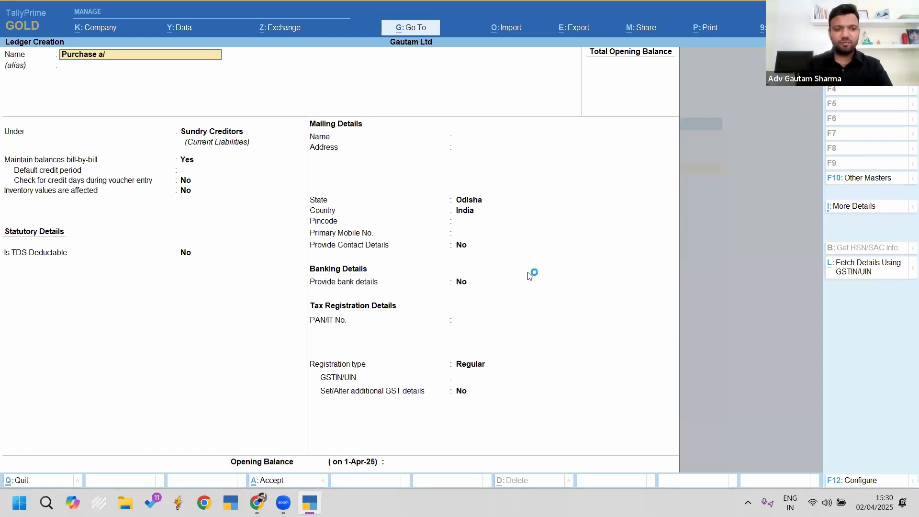
text(c)
key(Return)
text(Pu)
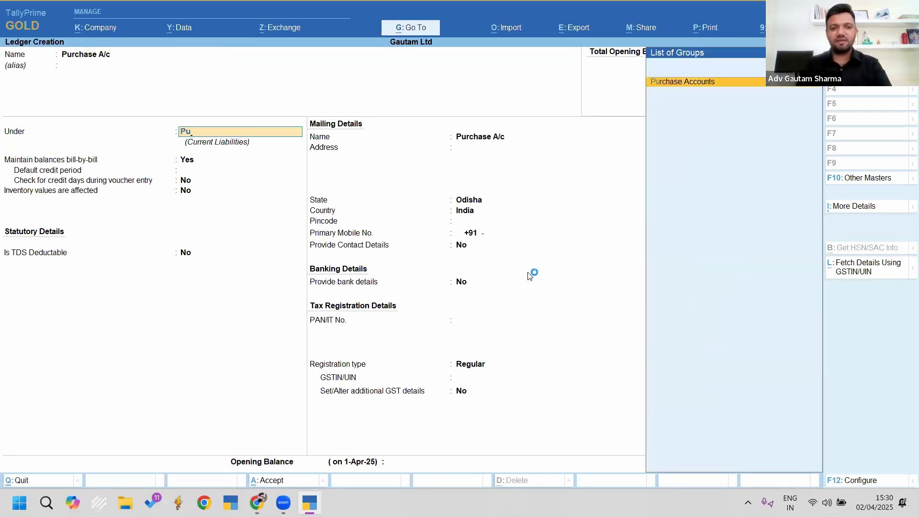
key(Return)
key(Return)
key(Return)
key(Return)
key(Return)
key(BackSpace)
key(Return)
key(Return)
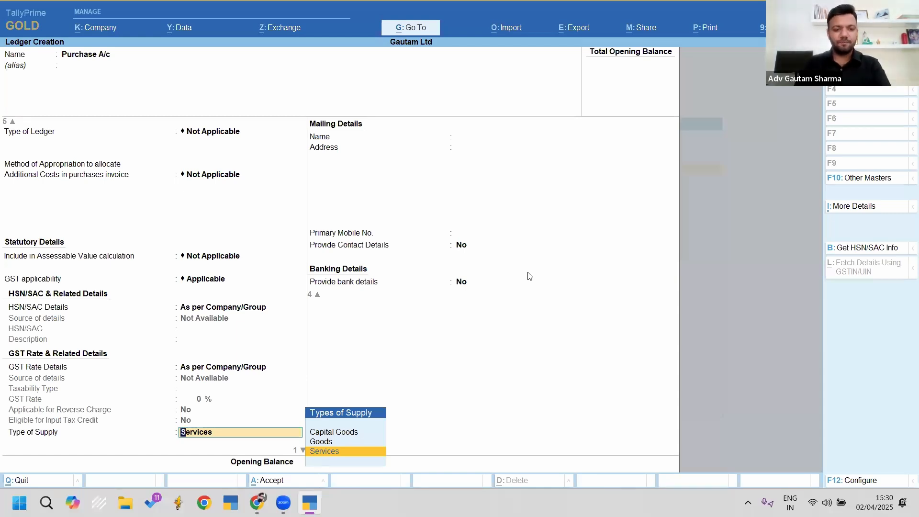
key(Return)
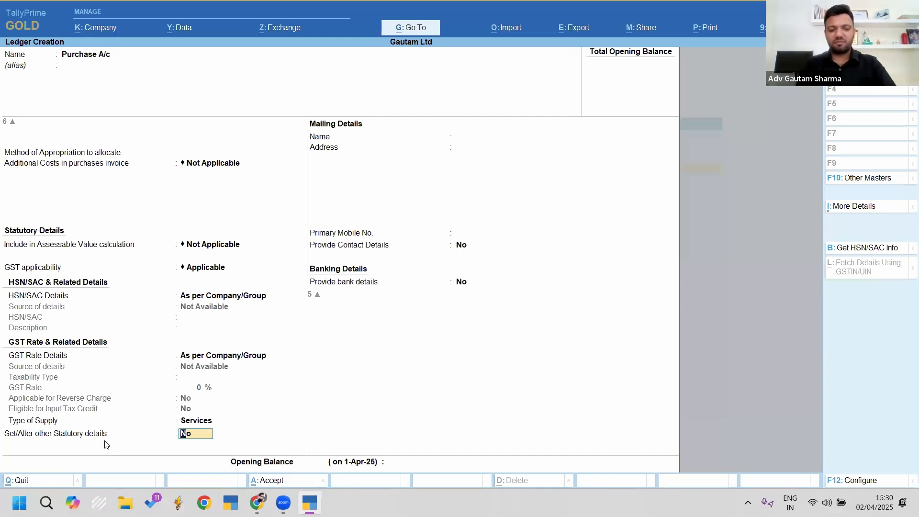
text(y)
key(Return)
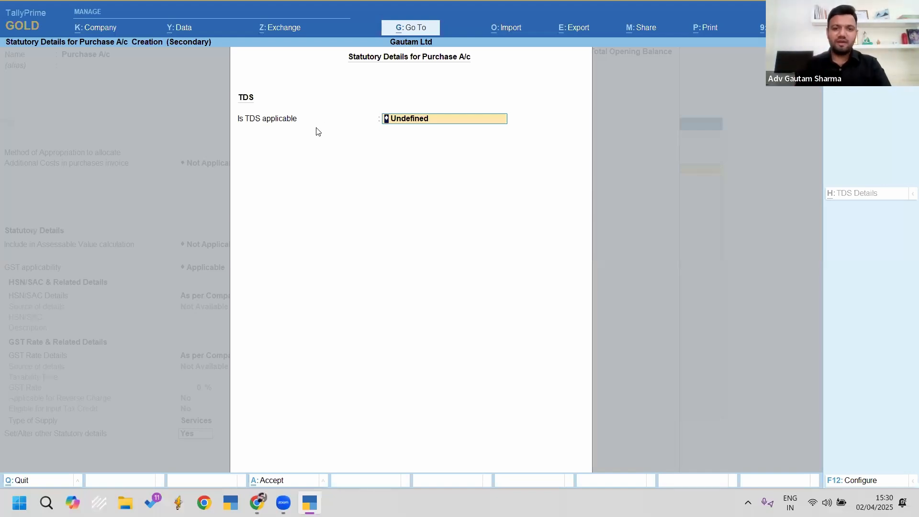
Step: Make TDS Applicable for Purchase A/c, leaving nature of payment Undefined, and return to Ledger Creation
key(BackSpace)
key(Down)
key(Return)
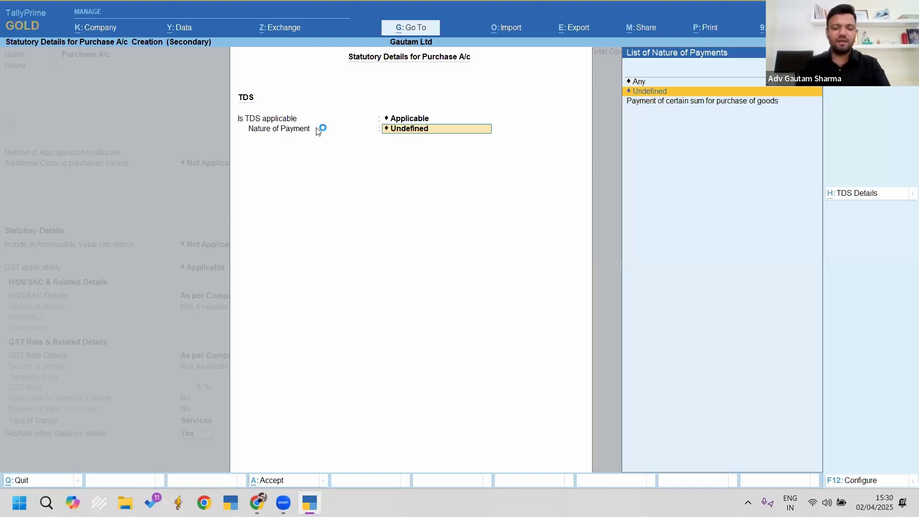
key(Up)
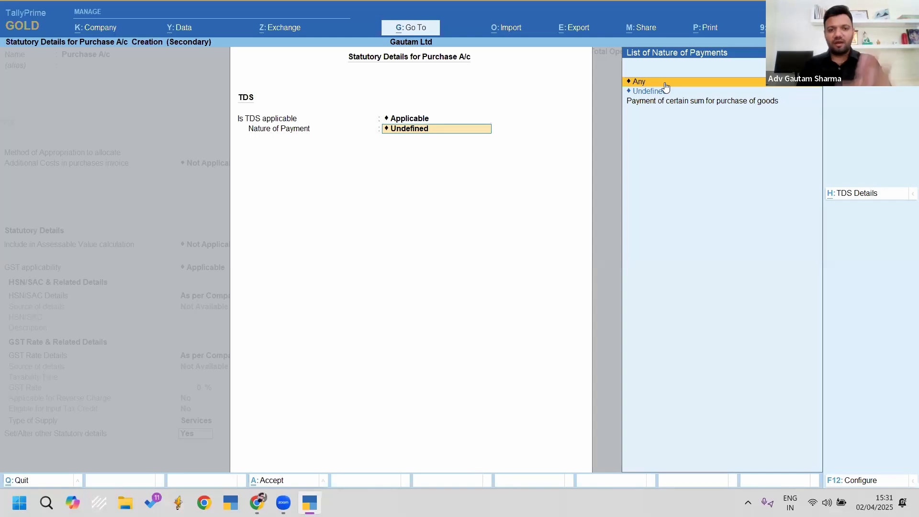
click(665, 84)
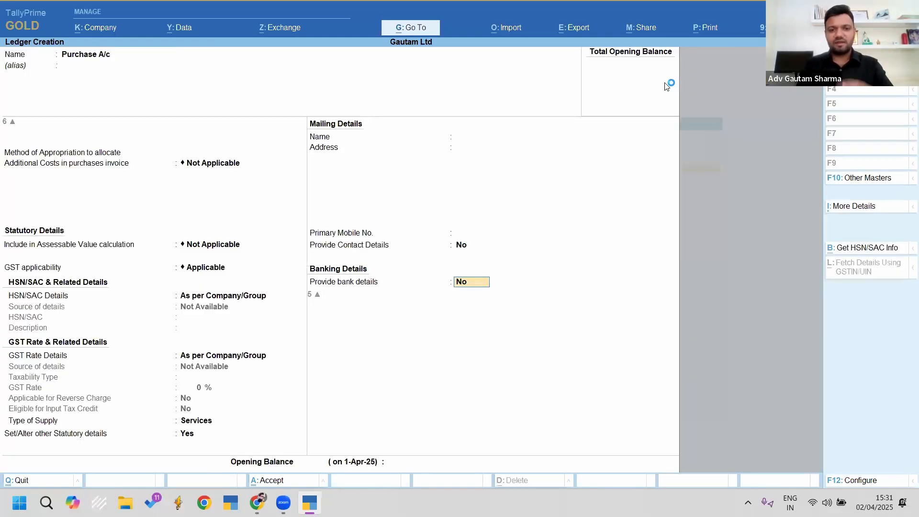
Step: Save Purchase A/c and create ledger Cgst under Duties & Taxes: GST, tax type CGST, TDS Not Applicable
key(Return)
key(Return)
key(Return)
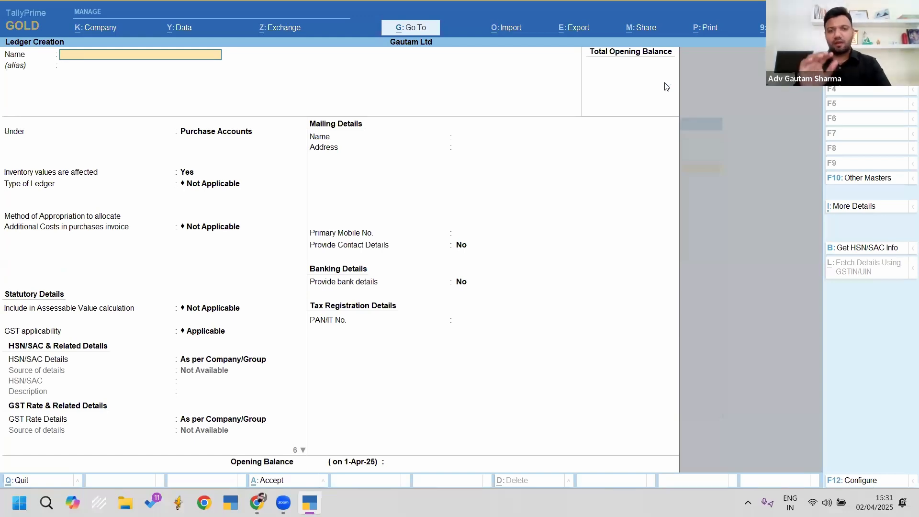
text(Cgst)
key(Return)
text(D)
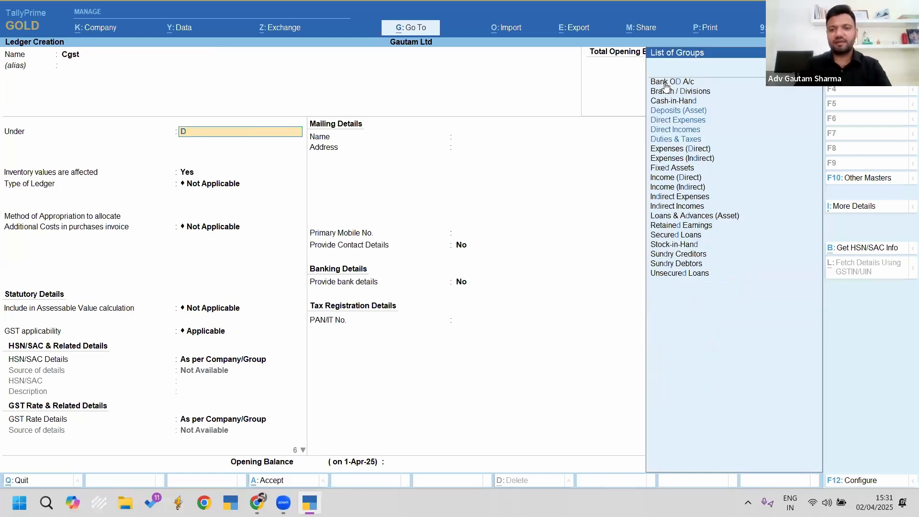
text(u)
key(Return)
key(Up)
key(Return)
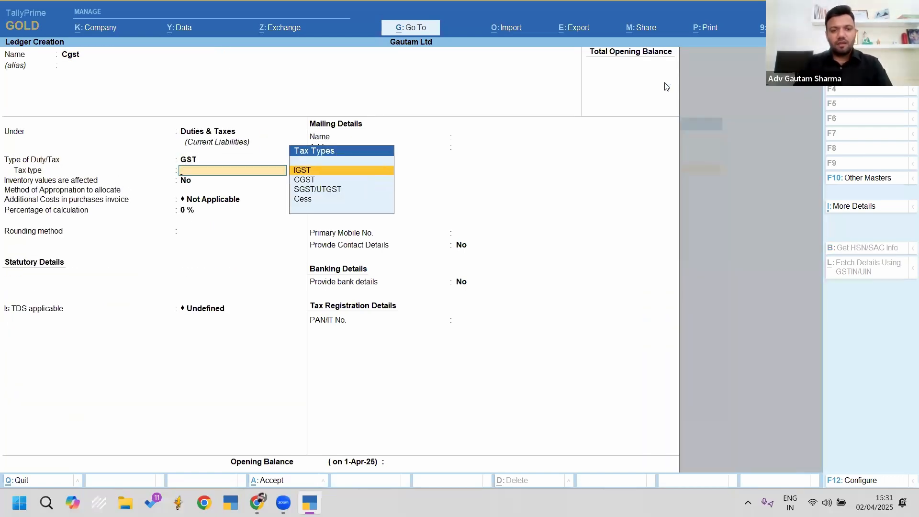
key(Down)
key(Return)
key(Return)
key(Return)
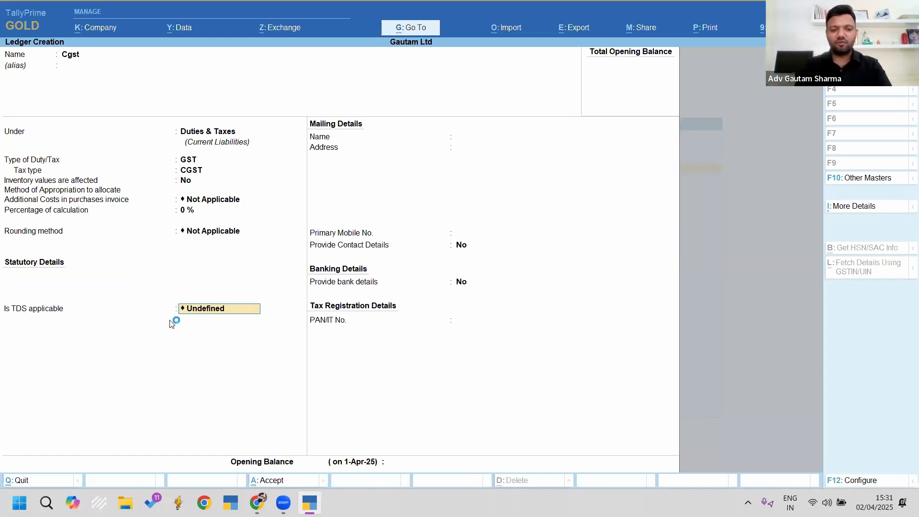
key(space)
key(Down)
key(Down)
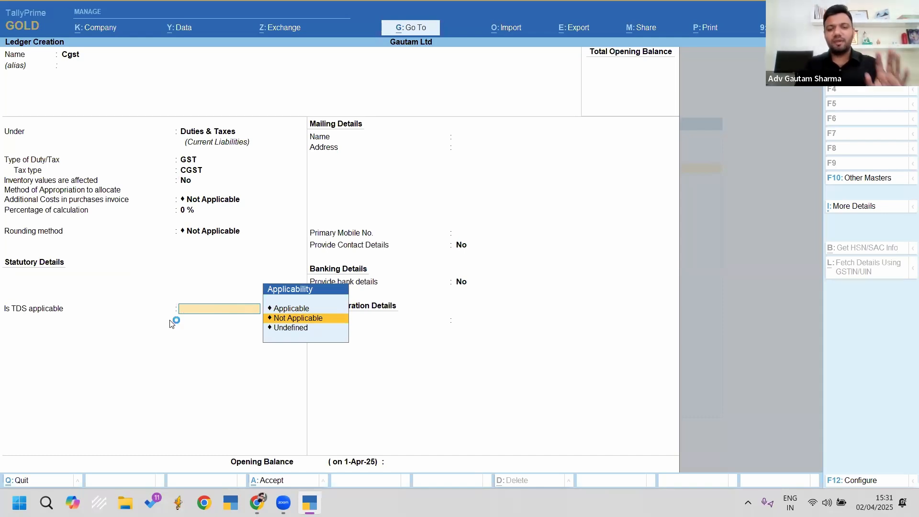
key(Return)
key(Return)
Step: Create ledger Sgst under Duties & Taxes with GST tax type SGST/UTGST and TDS Not Applicable
key(Return)
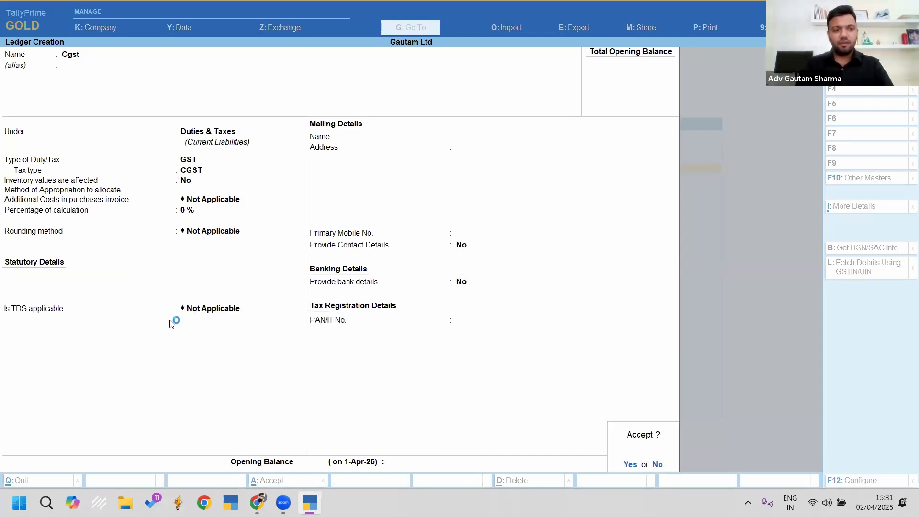
key(Return)
text(Sgst)
key(Return)
key(Return)
key(Return)
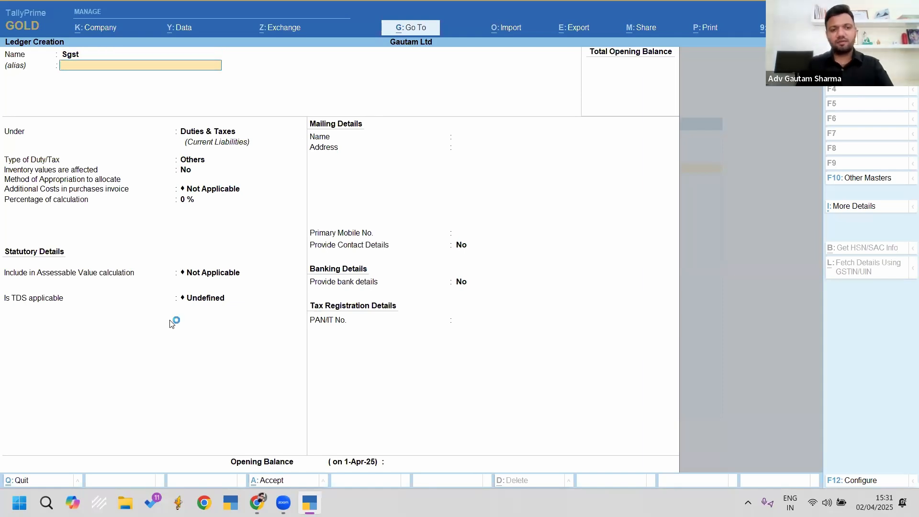
key(Return)
key(Down)
key(Down)
key(Return)
key(Return)
key(Return)
key(Return)
key(Return)
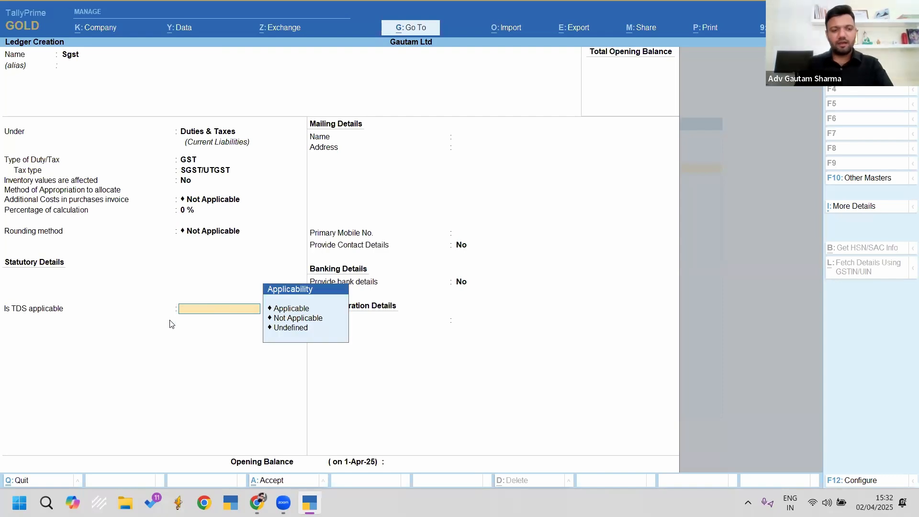
key(Down)
key(Return)
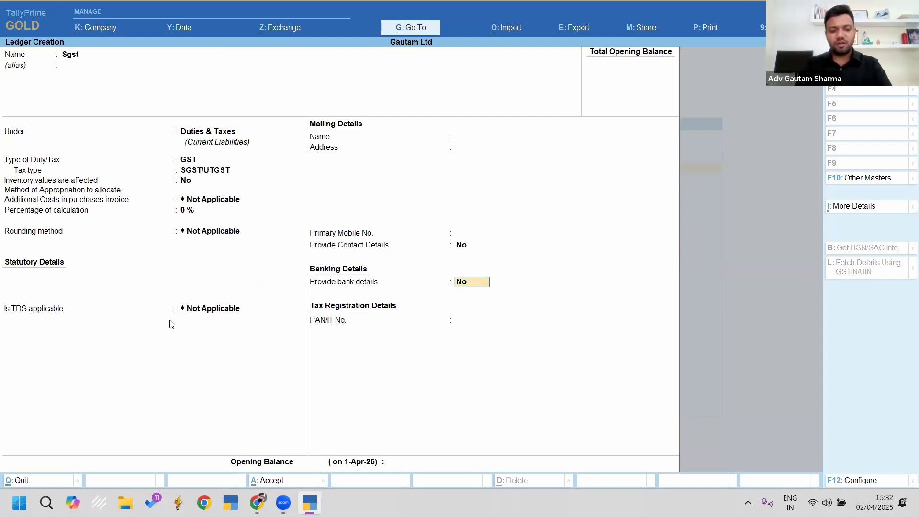
key(ctrl+a)
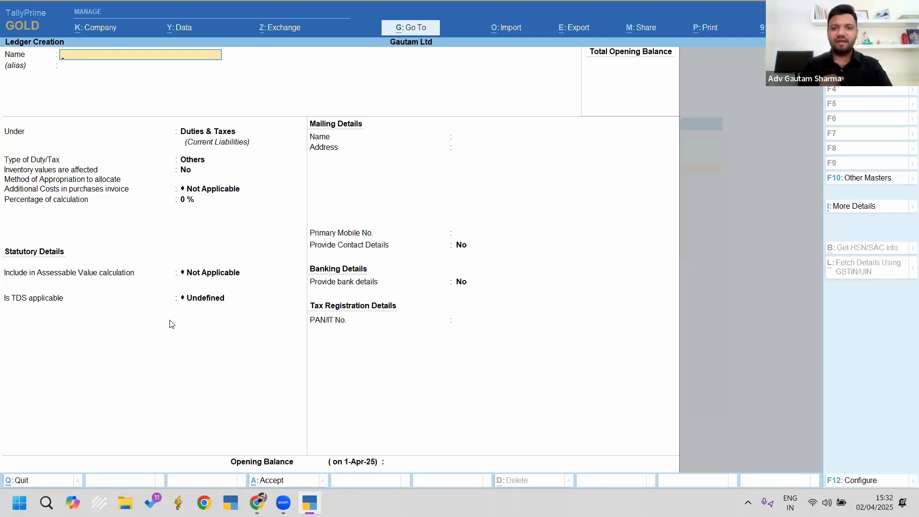
Step: Create ledger Tds Payable under Duties & Taxes, duty type TDS, nature of payment Any, then exit
text(Payable)
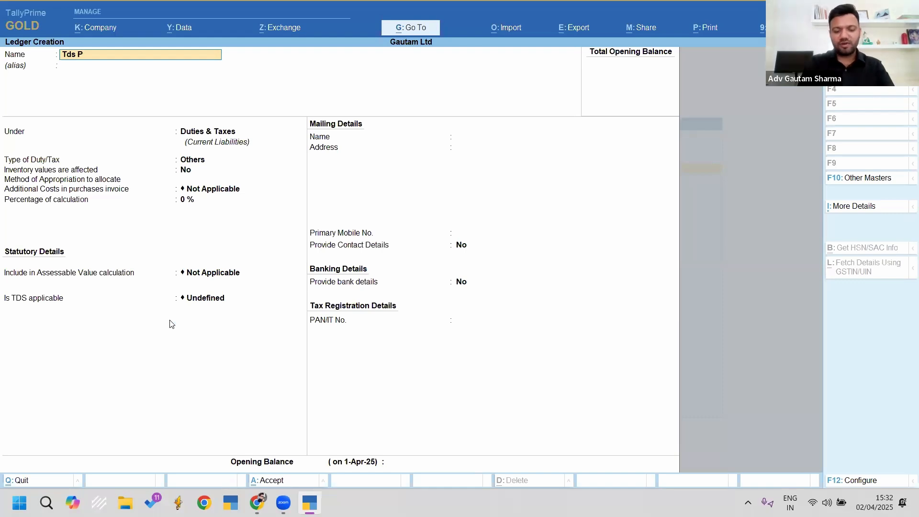
key(Return)
key(Return)
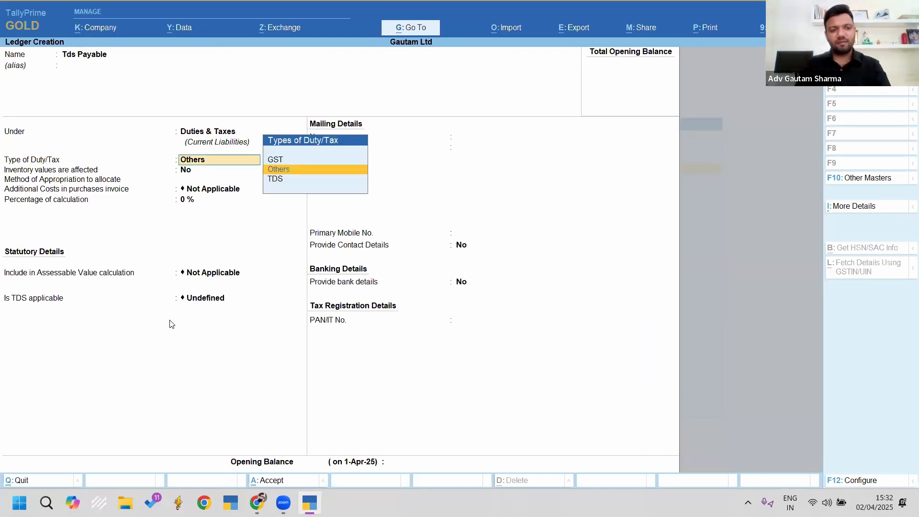
key(Down)
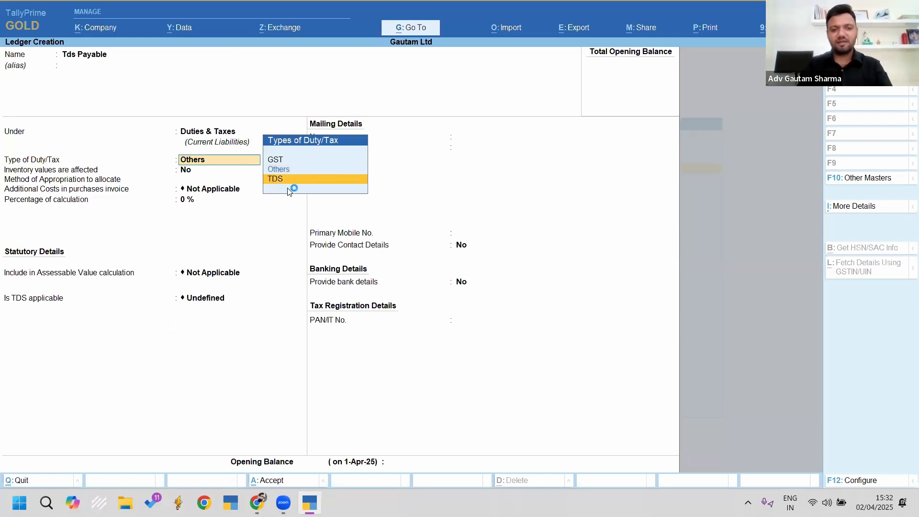
key(Return)
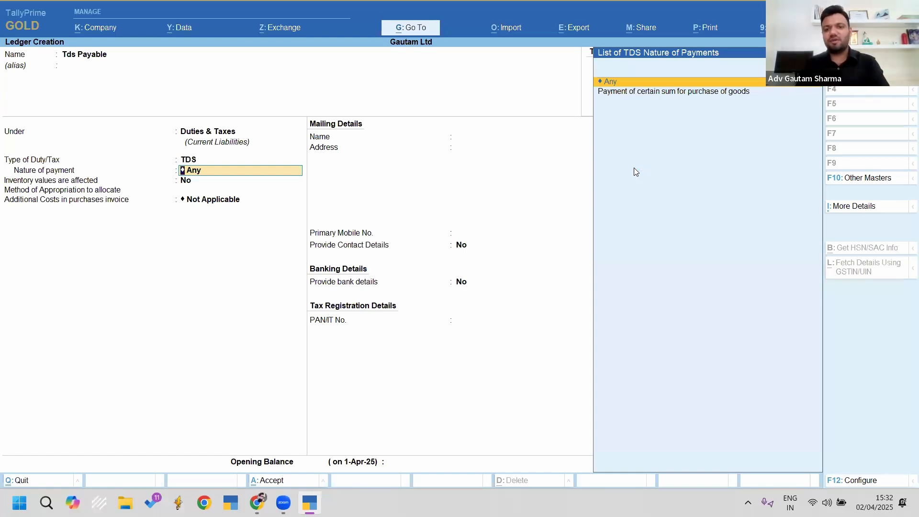
key(Return)
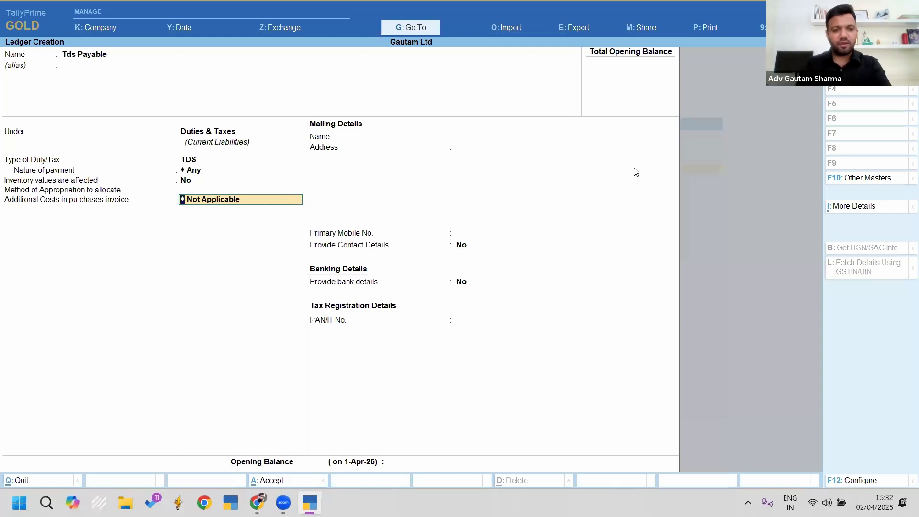
key(Return)
key(Return)
key(Return)
key(Return)
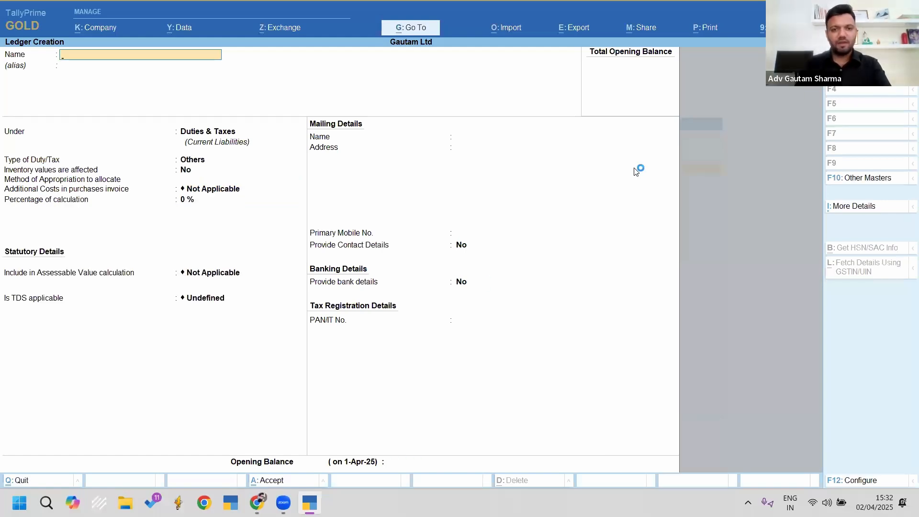
key(Escape)
key(Escape)
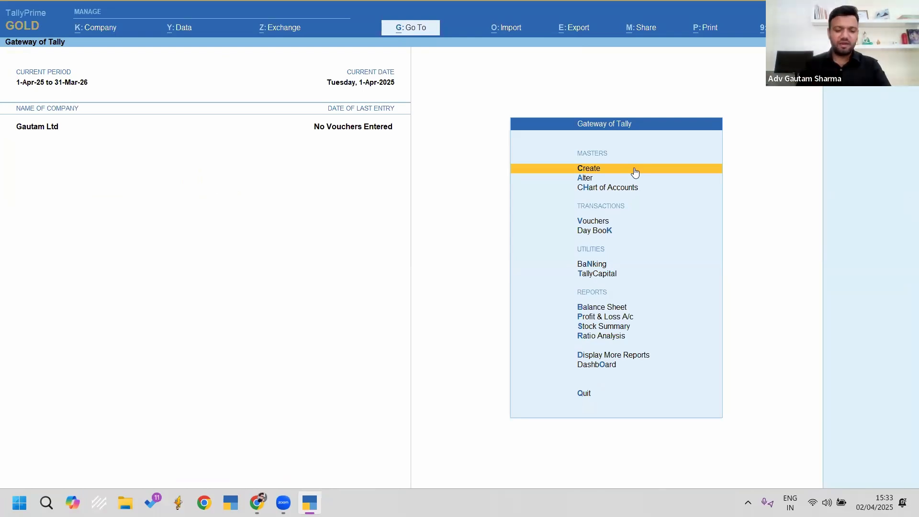
Step: Start purchase voucher 1 dated 1-Apr-25 for the creditor with purchase-of-goods TDS nature, beginning a new stock item
key(v)
key(F9)
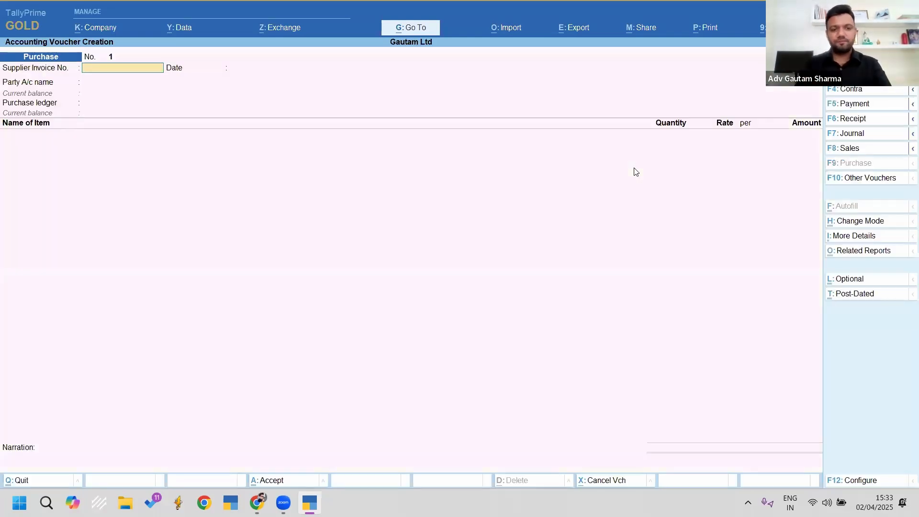
text(1)
key(Return)
key(Return)
key(Down)
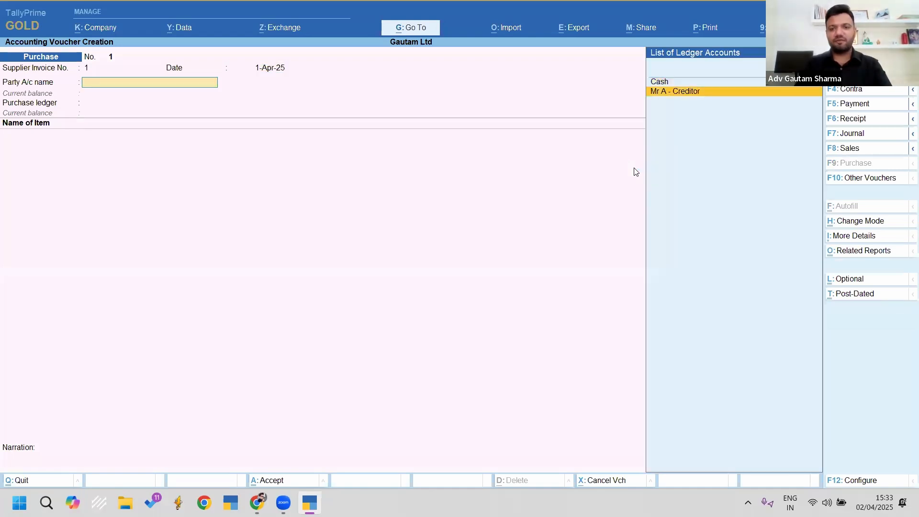
key(Return)
key(Return)
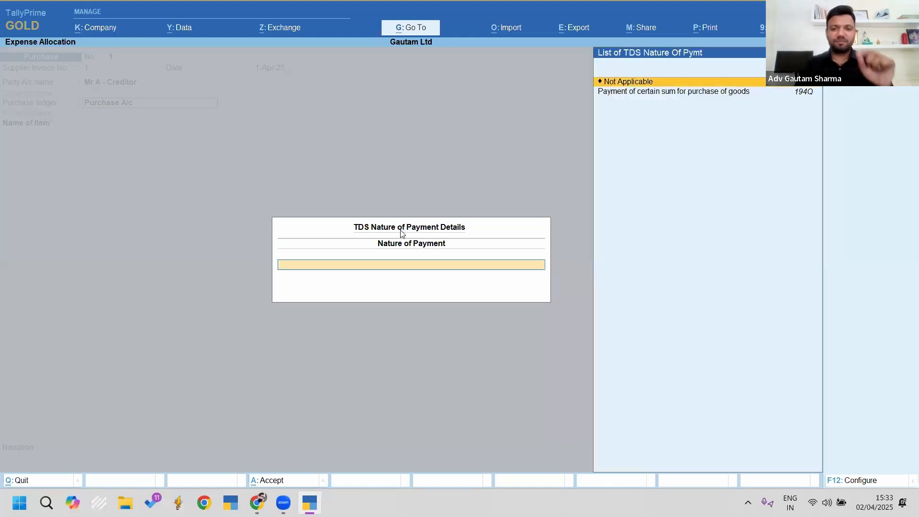
key(Down)
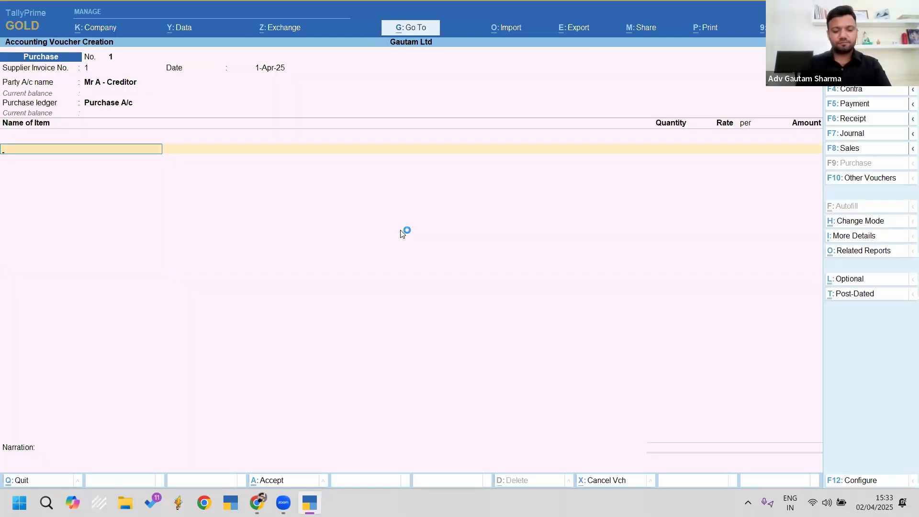
key(alt+c)
text(Itea)
text(m)
Step: Name the stock item Item 1 under Primary and create unit pcs (UQC PCS-PIECES, 2 decimals)
key(Return)
key(Return)
key(Return)
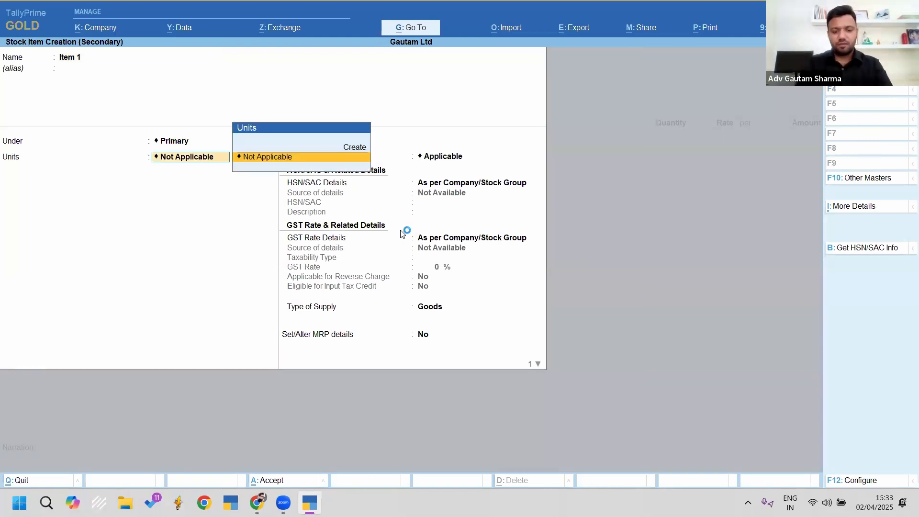
key(alt+c)
text(pcs)
key(Return)
key(Return)
text(p)
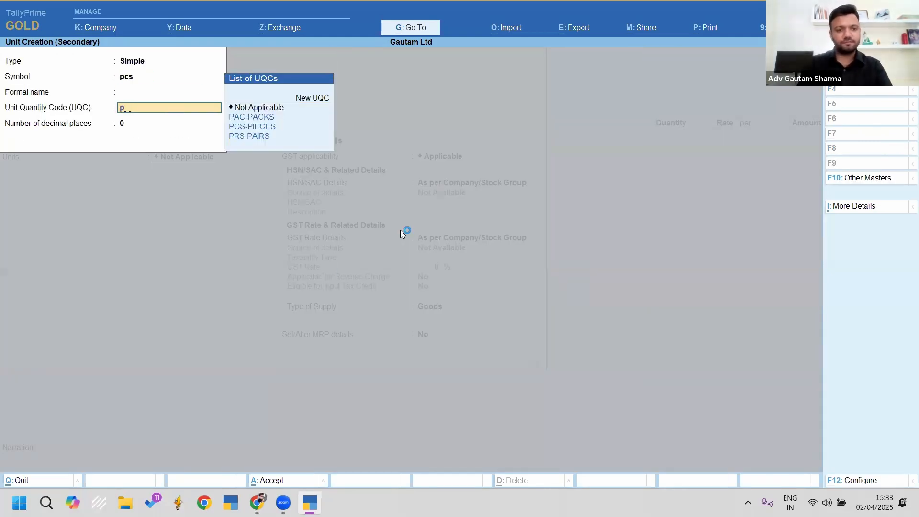
text(c)
key(Return)
text(2)
key(Return)
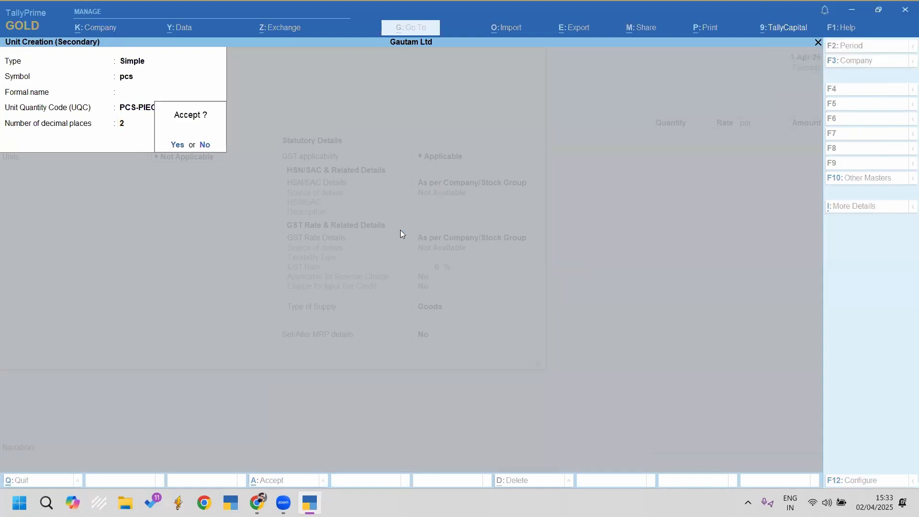
key(Return)
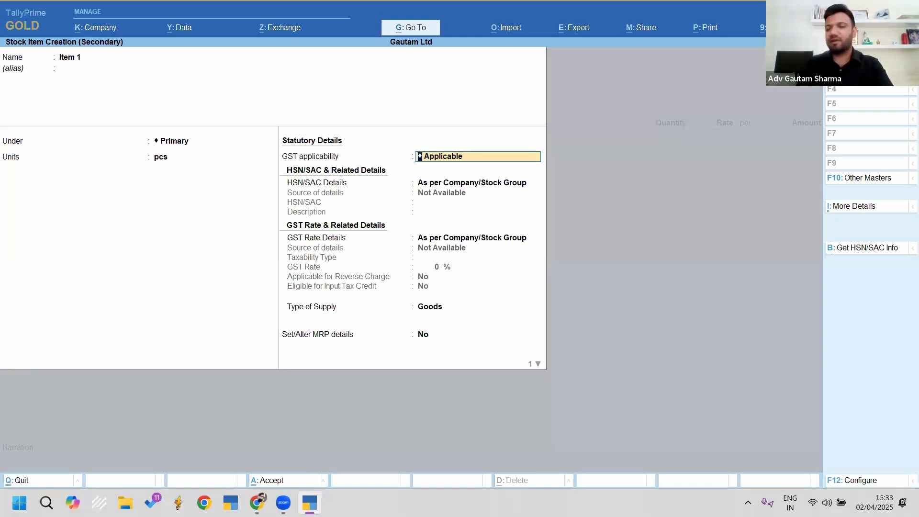
Step: Give Item 1 HSN/SAC 123456, Taxable status and an 18% GST rate
key(Return)
key(Down)
key(Return)
text(123456)
key(Return)
key(Return)
key(Down)
key(Return)
key(Return)
text(18)
key(Return)
key(Return)
key(Return)
key(Return)
key(Return)
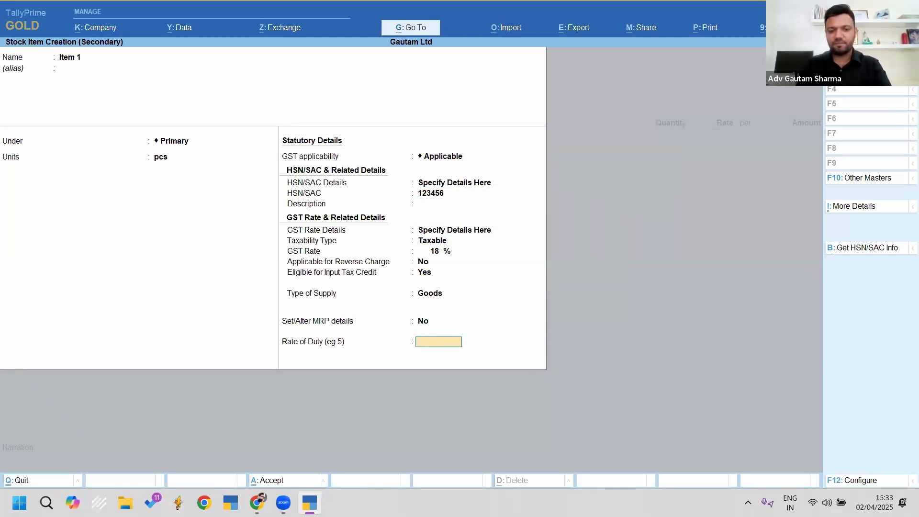
key(Return)
key(Return)
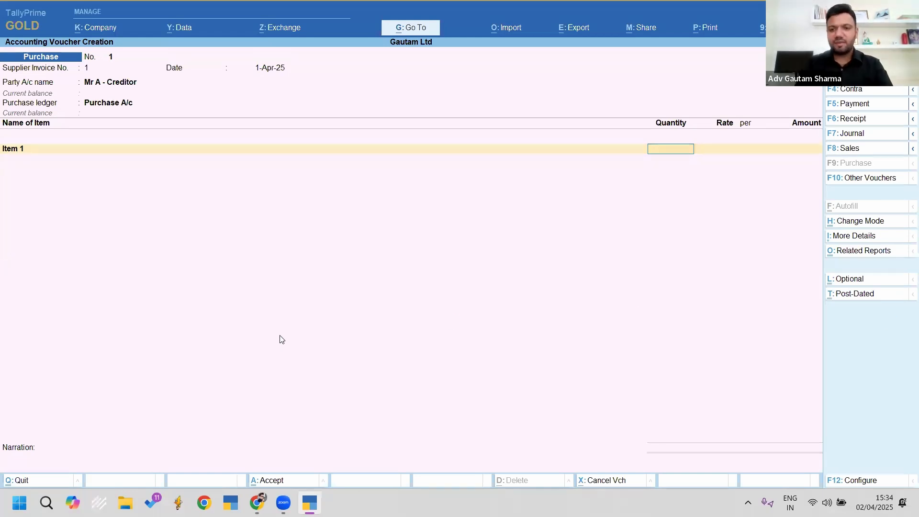
Step: Enter Item 1 as 100 pcs at a rate of 40,000 per pc
text(100)
key(Return)
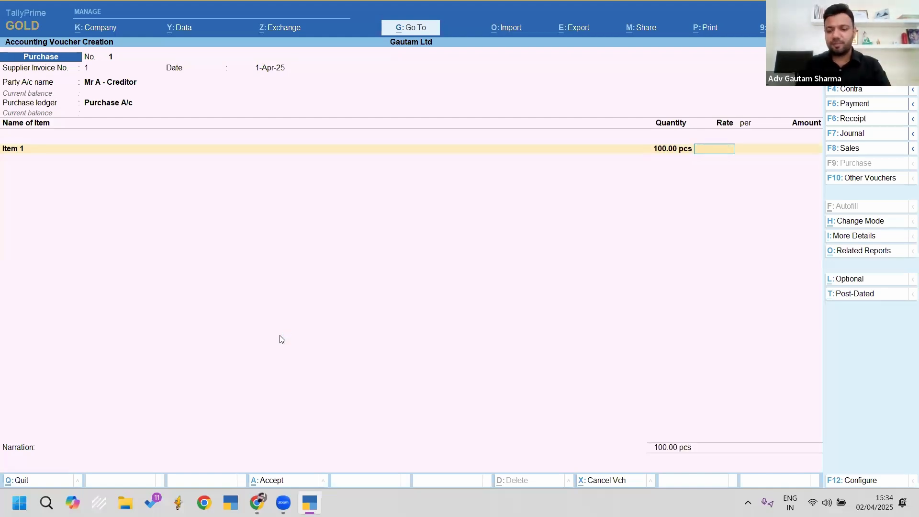
text(40000)
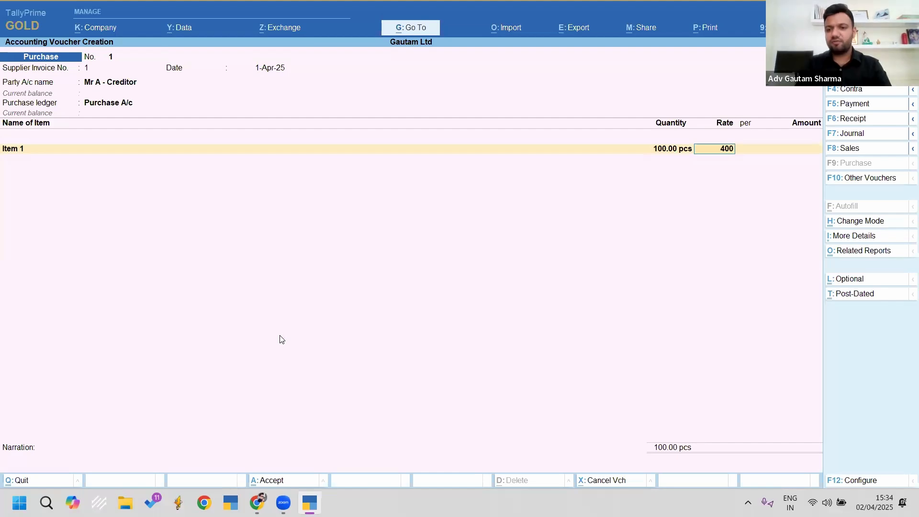
key(Return)
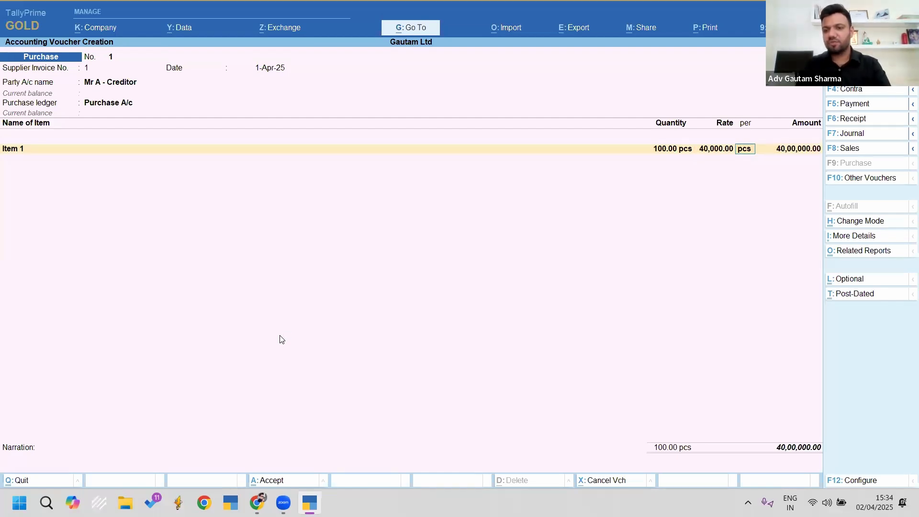
key(Return)
Step: Add Cgst and Sgst lines of 3,60,000.00 each and a Tds Payable line
key(Return)
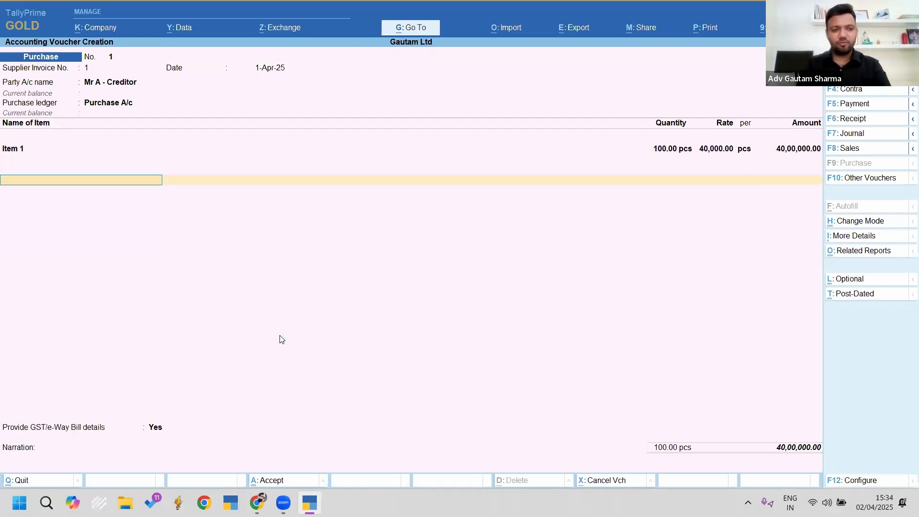
text(cg)
key(Return)
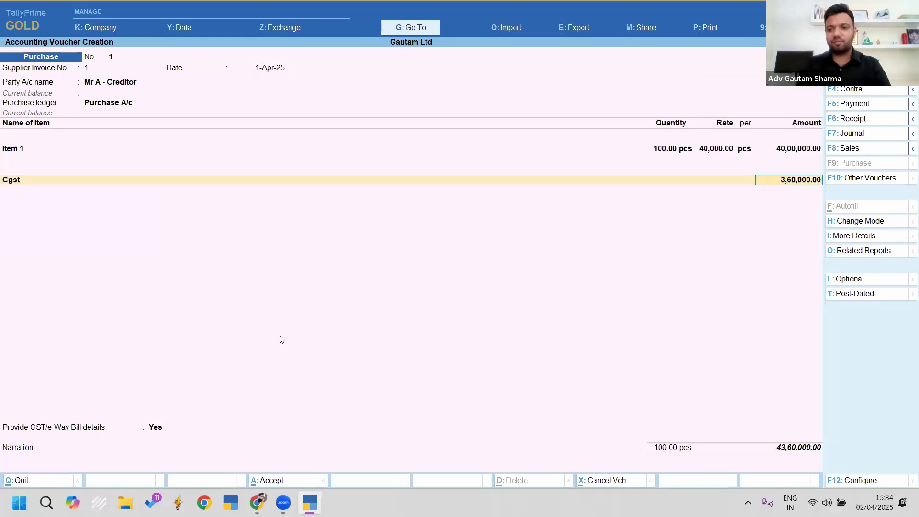
key(Return)
text(sg)
key(Return)
key(Return)
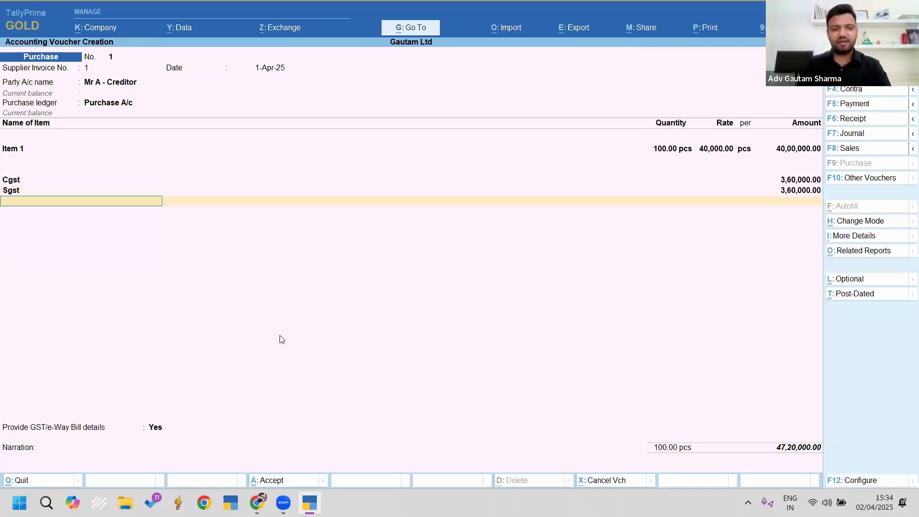
text(tds)
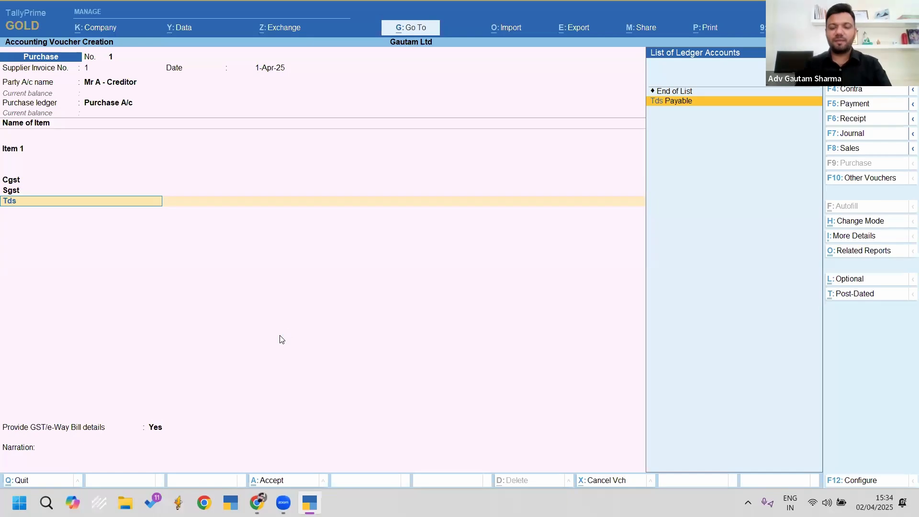
key(Return)
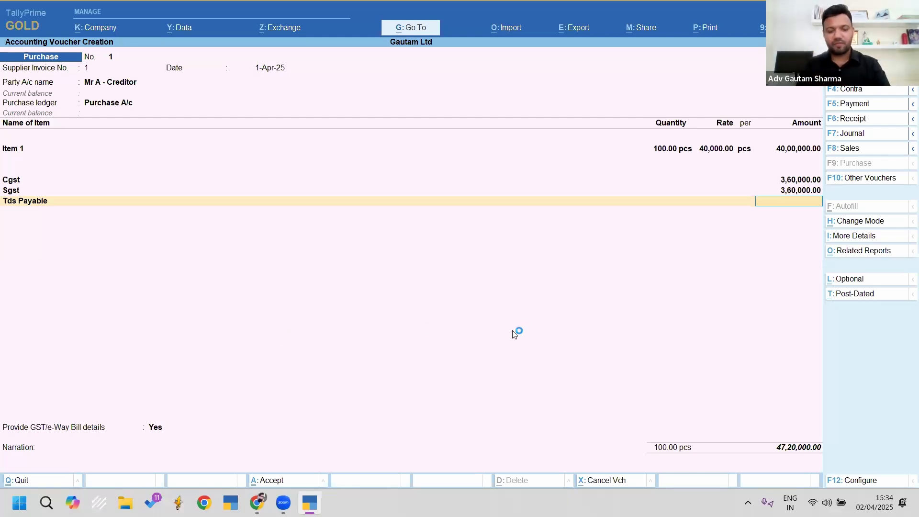
key(ctrl)
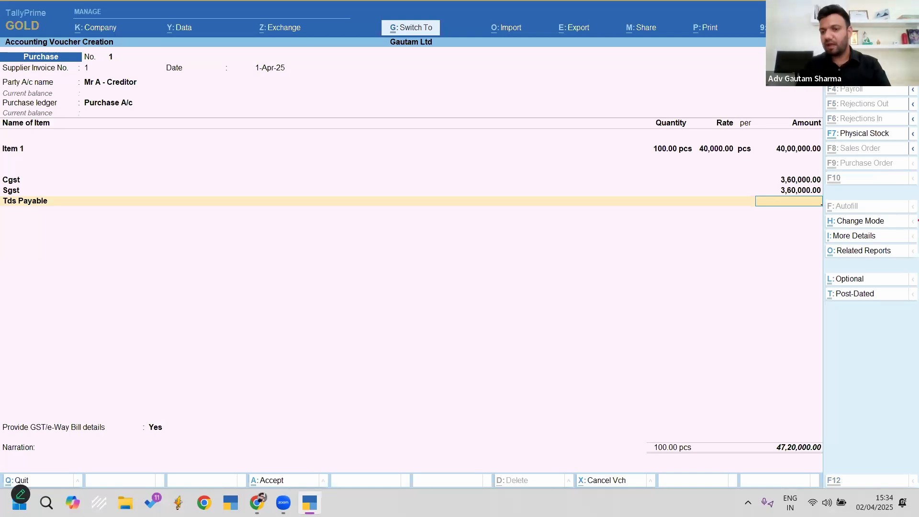
drag(810, 239, 917, 264)
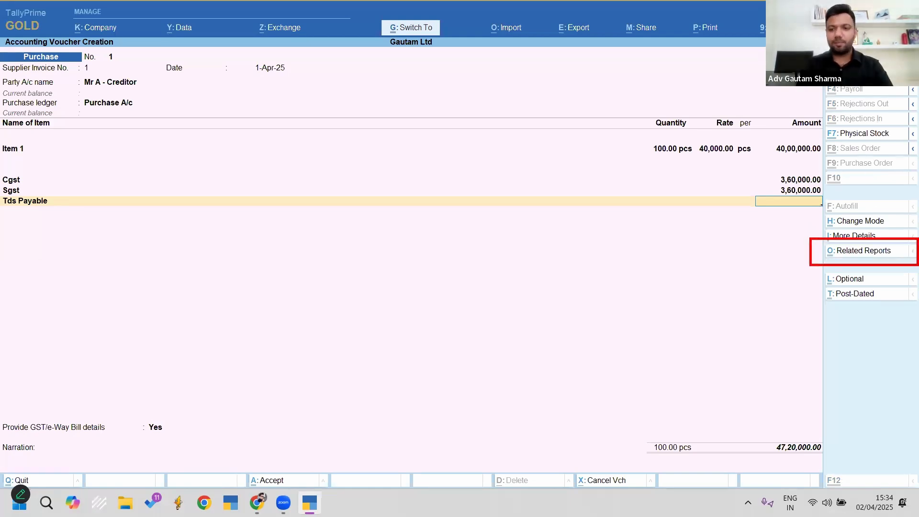
key(ctrl+o)
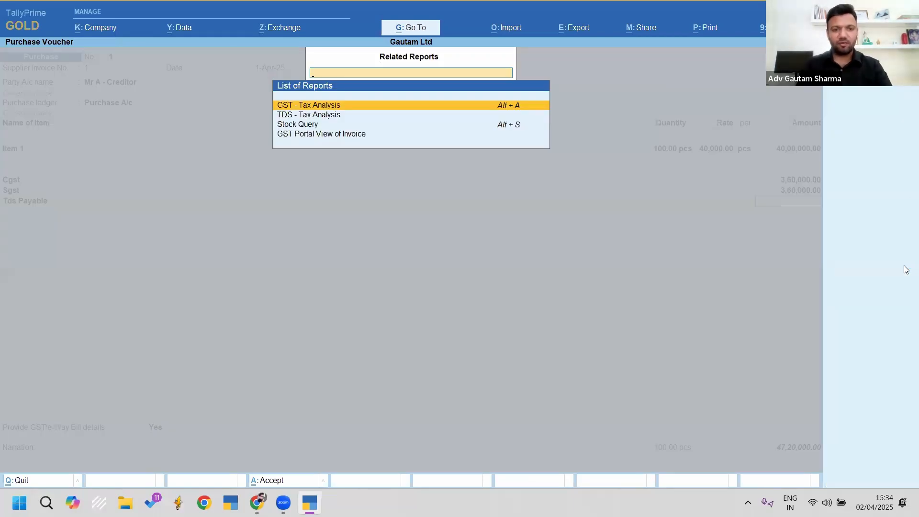
key(Down)
key(Return)
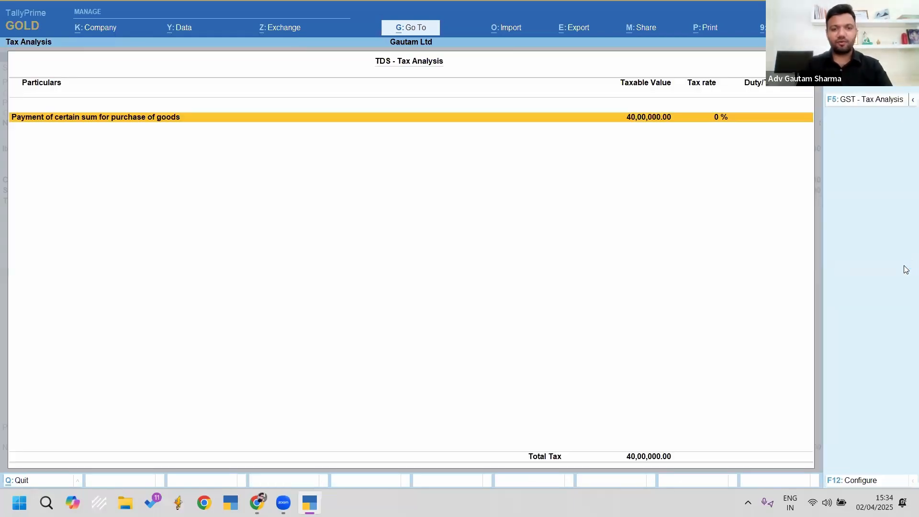
key(alt+F5)
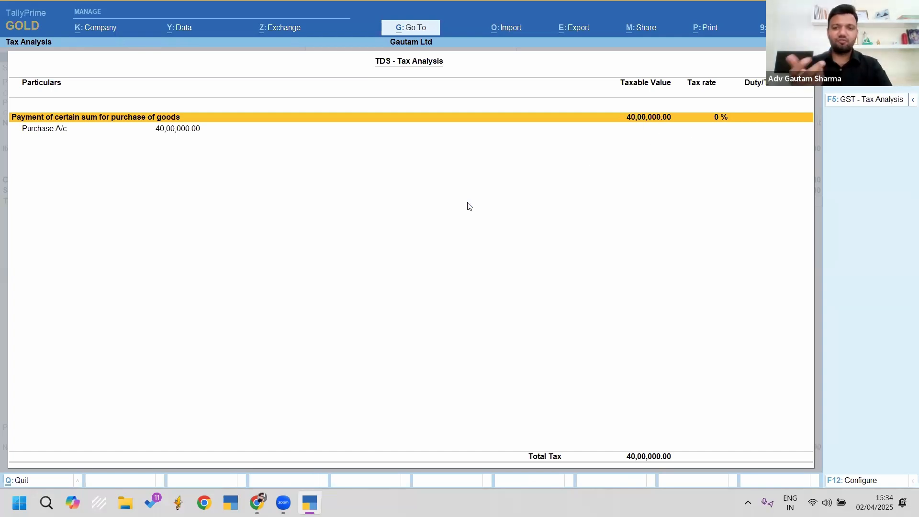
key(Escape)
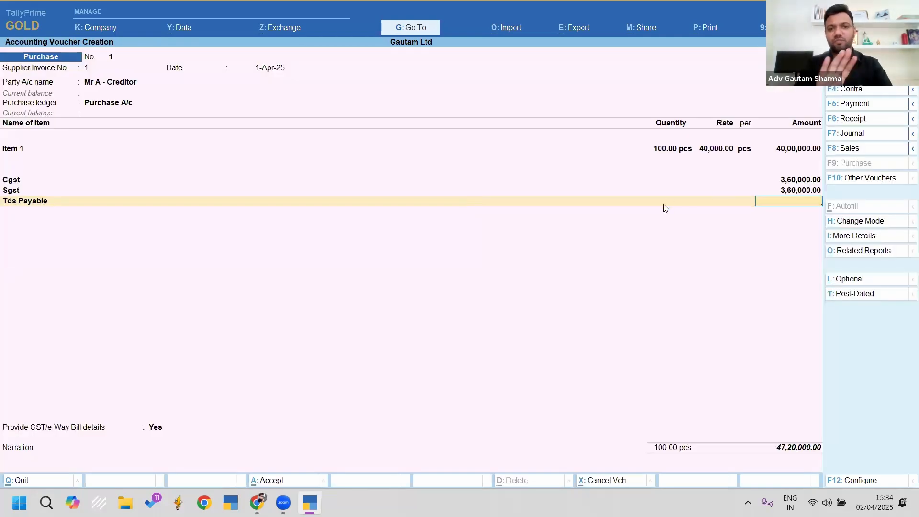
Step: Leave TDS amount blank, set GST/e-Way Bill details to No, save with New Ref 1, return to Gateway
key(Return)
key(Return)
key(Up)
key(Return)
key(Return)
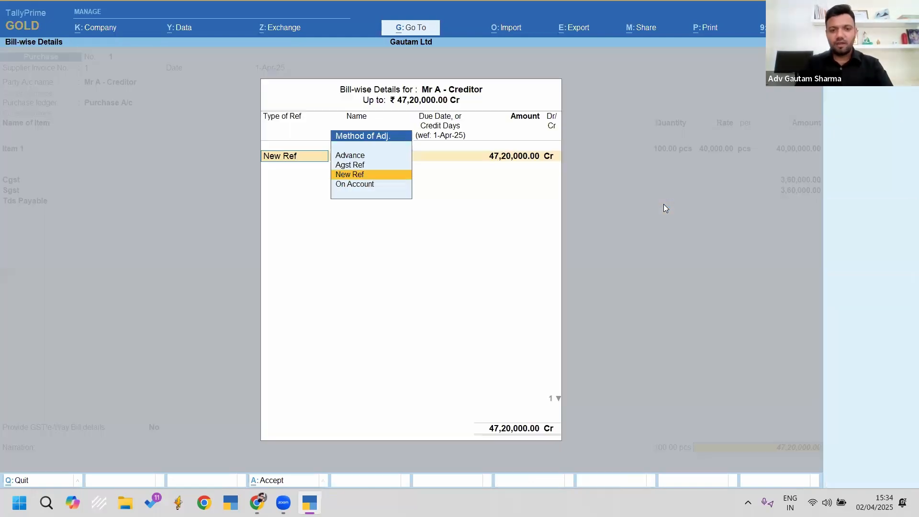
key(Return)
key(Return)
key(Return)
key(Return)
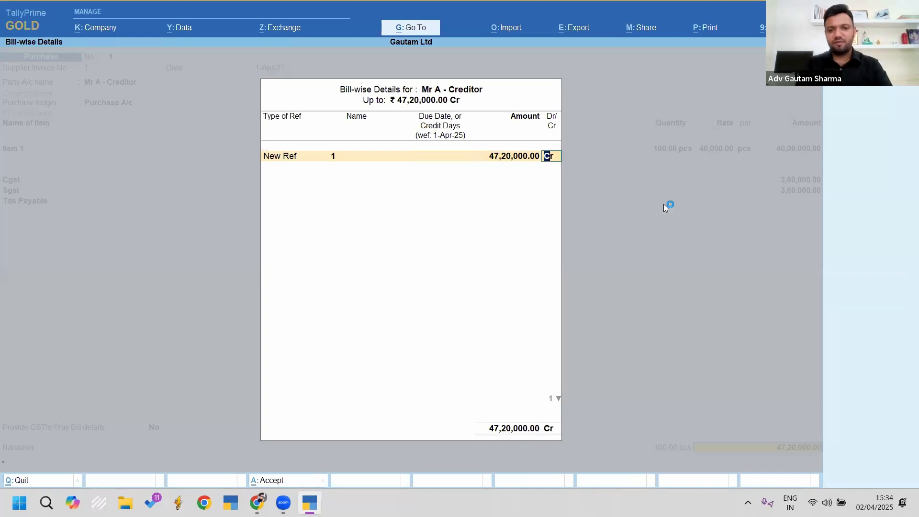
key(Return)
key(Return)
key(Return)
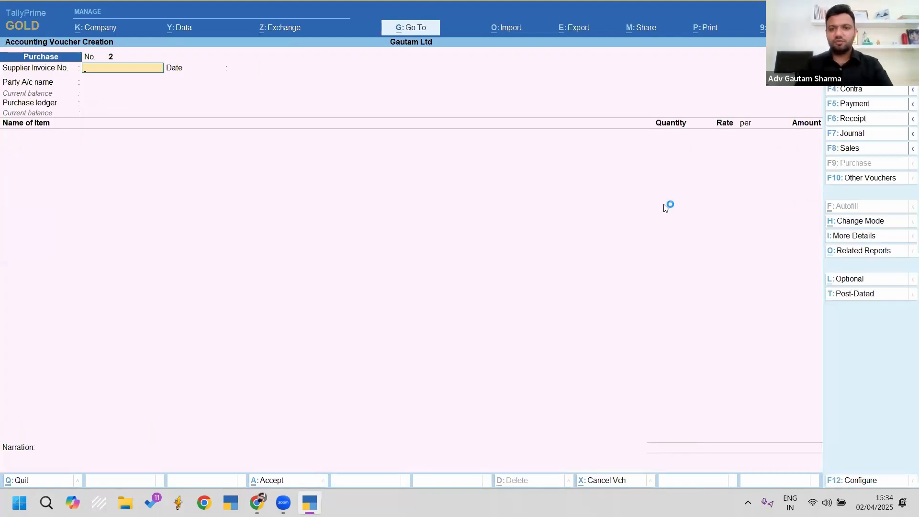
key(Escape)
key(Escape)
key(Escape)
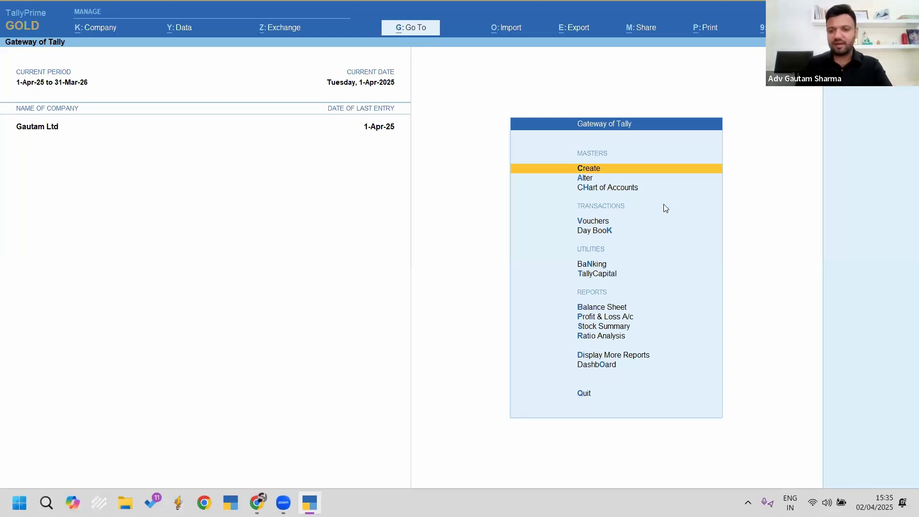
Step: Open Form 26Q via Display More Reports > Statutory Reports > TDS Reports
key(Down)
key(Down)
key(Down)
key(Down)
key(Down)
key(Down)
key(Down)
key(Down)
key(Down)
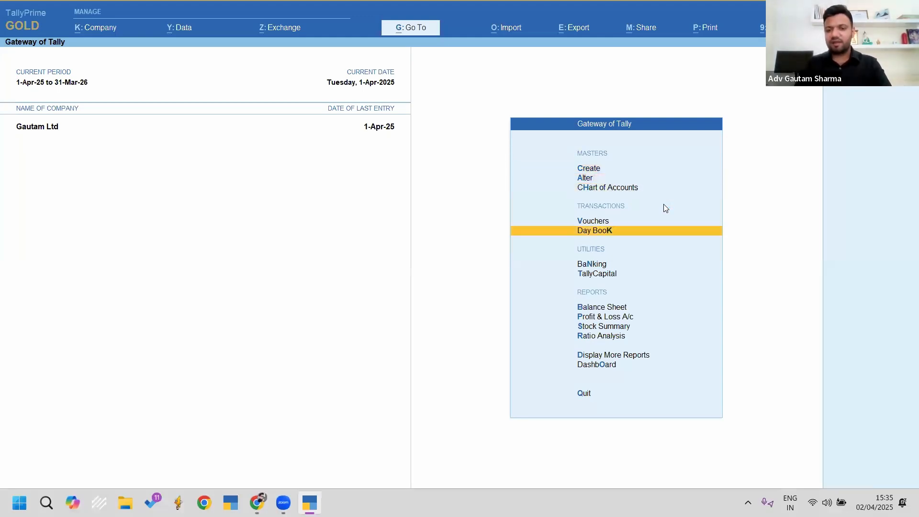
key(Down)
key(Down)
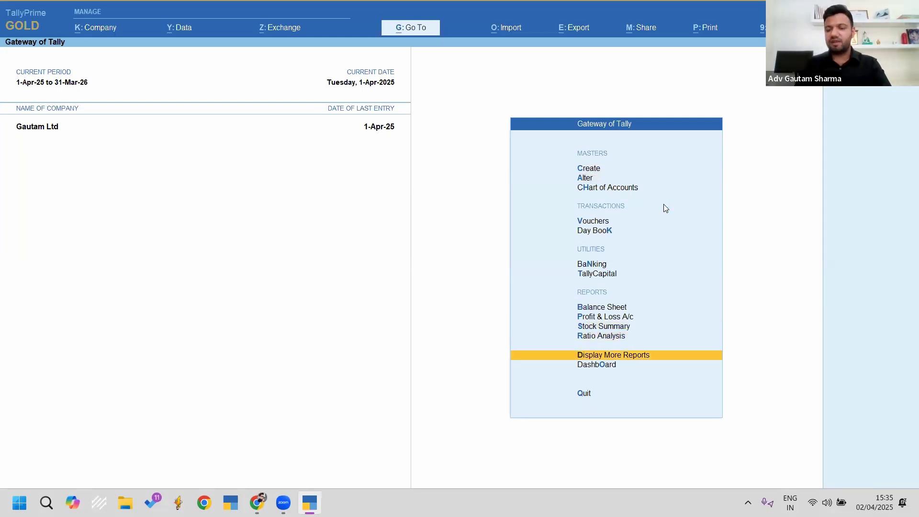
key(Return)
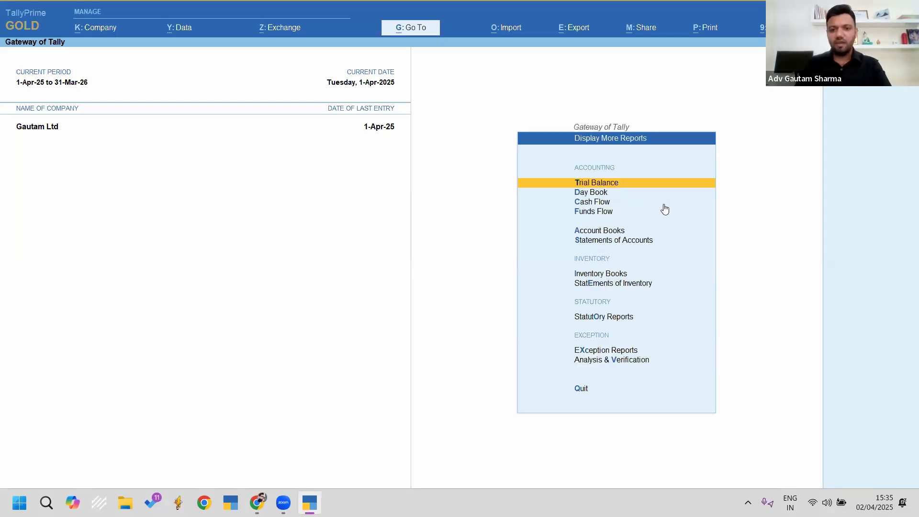
key(Down)
key(Down)
key(Down)
key(Down)
key(Down)
key(Down)
key(Down)
key(Down)
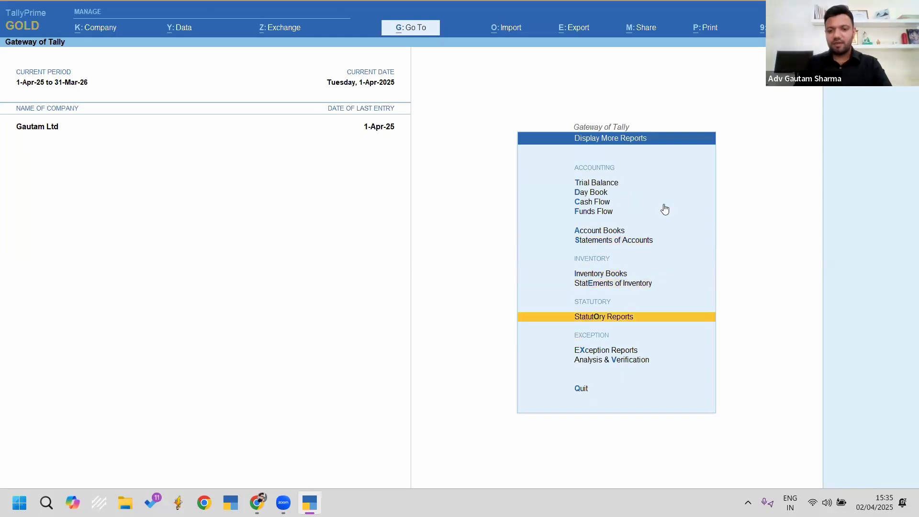
key(Return)
key(Down)
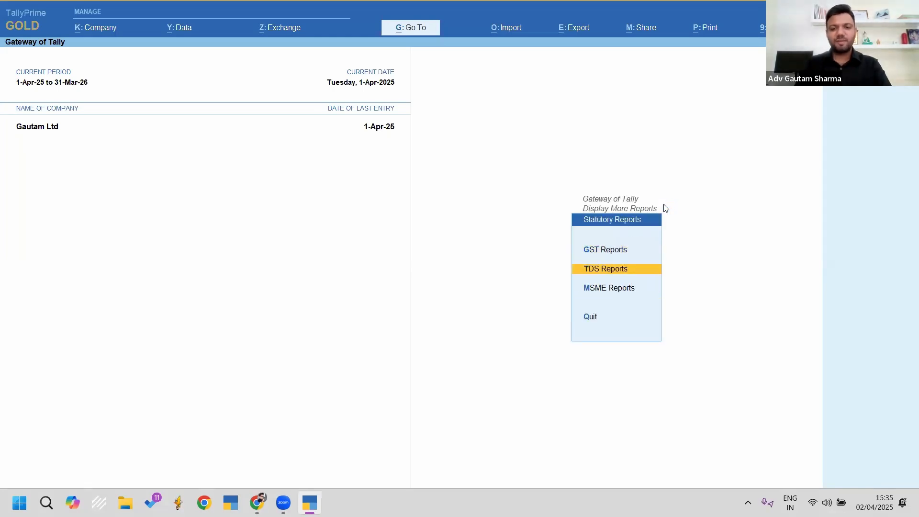
key(Return)
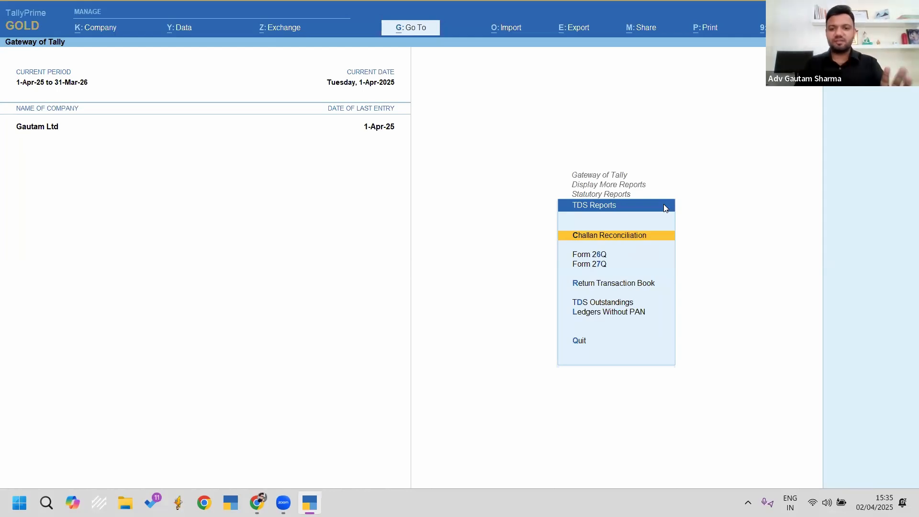
key(Down)
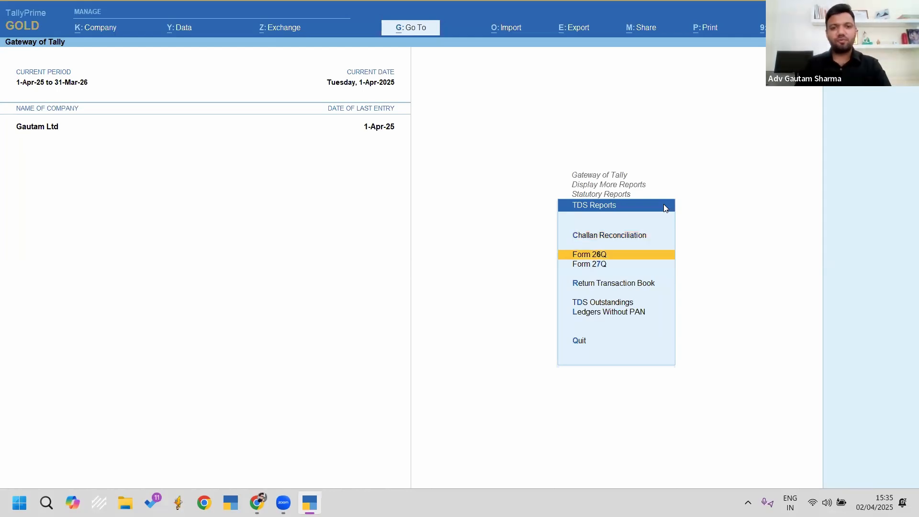
key(Return)
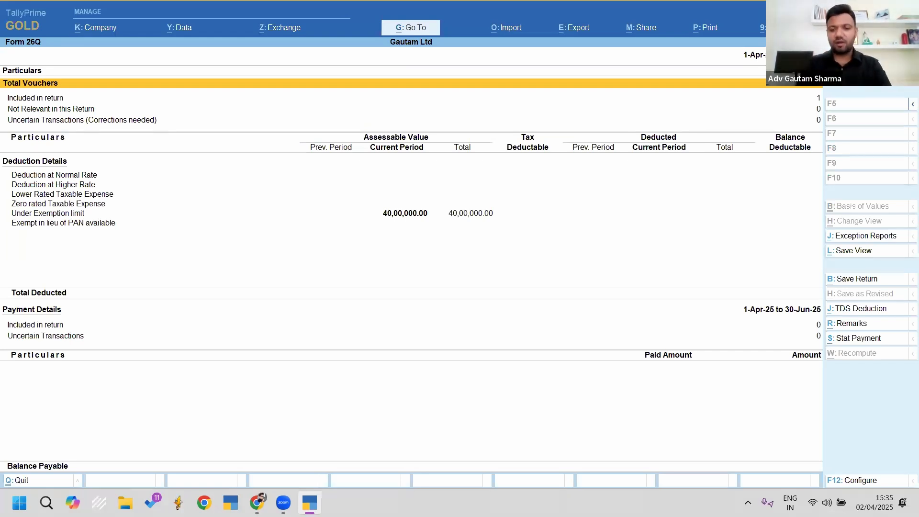
key(ctrl)
drag(718, 39, 826, 81)
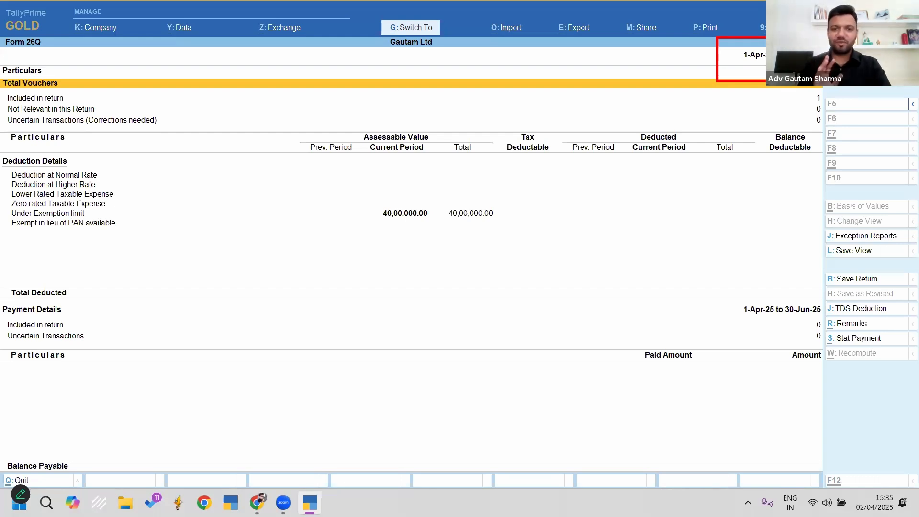
key(Escape)
key(Down)
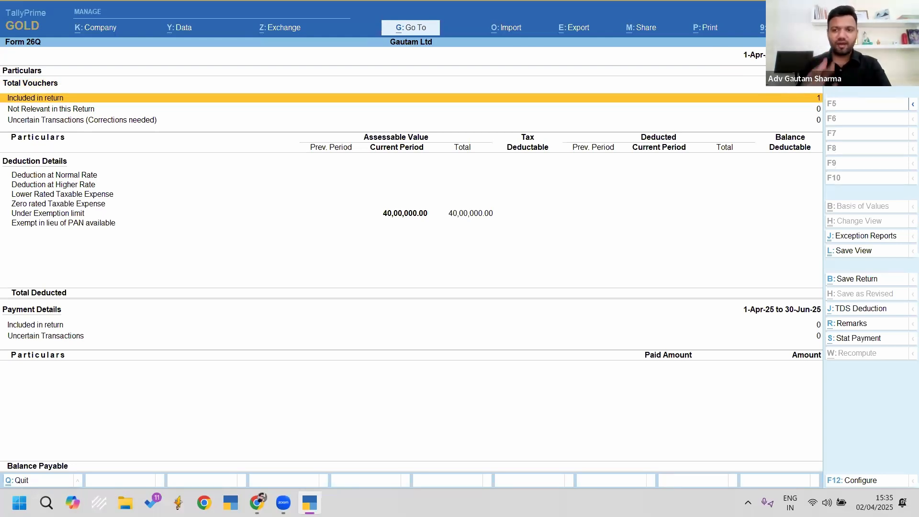
key(Return)
key(Down)
key(Down)
key(Down)
key(Down)
key(Up)
key(Up)
key(Up)
key(Up)
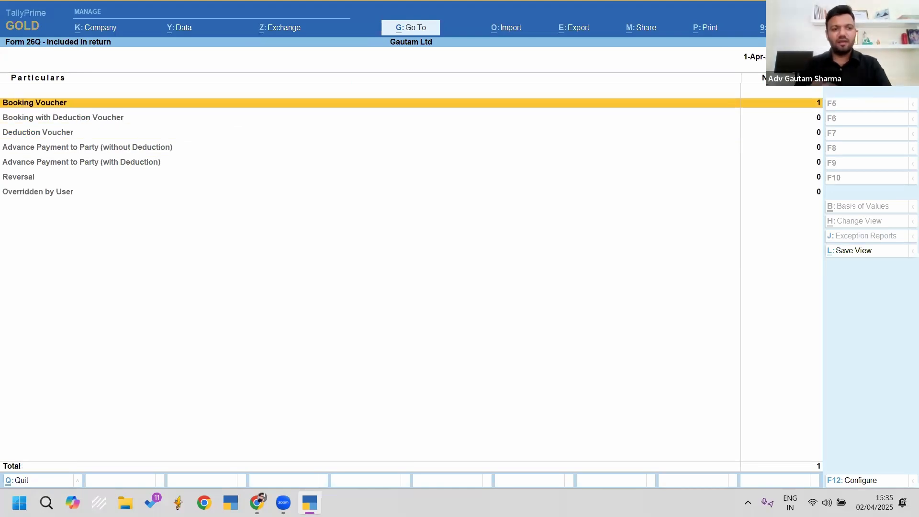
key(Return)
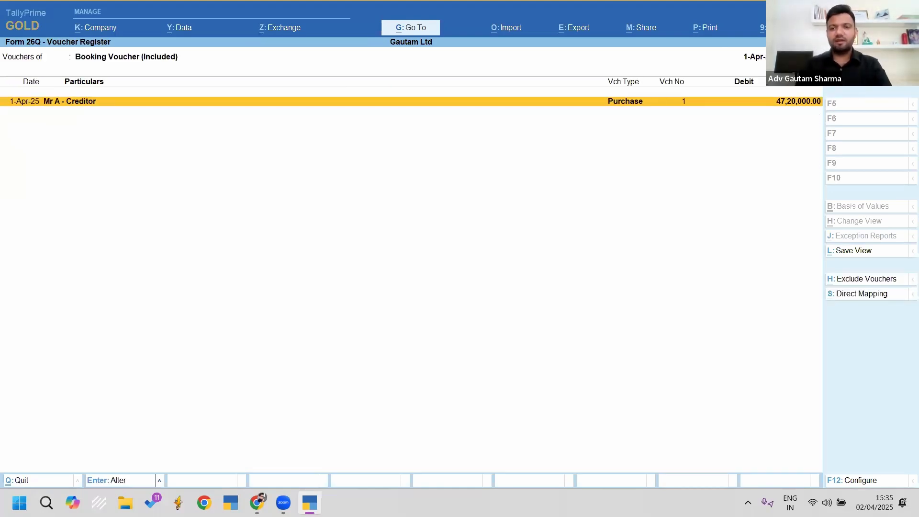
key(Escape)
key(Escape)
key(Down)
key(Down)
key(Down)
key(Down)
key(Down)
key(Down)
key(Down)
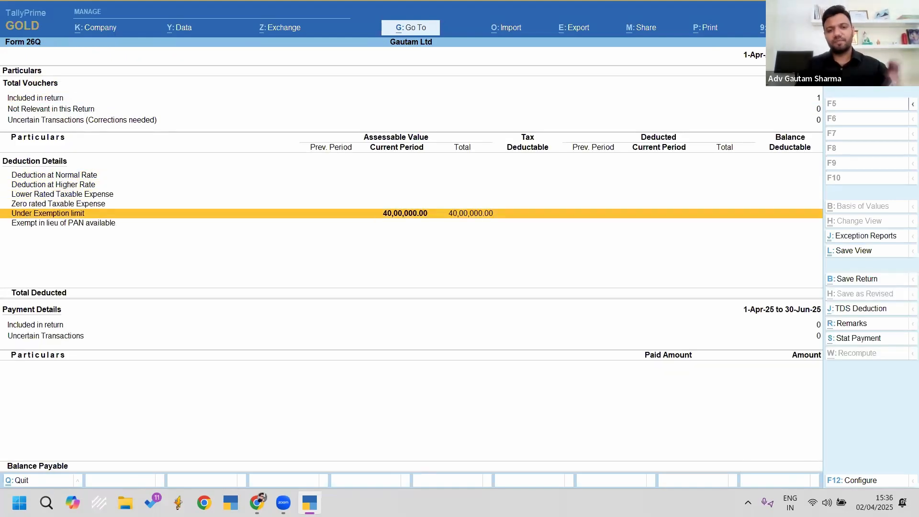
Step: Drill from Form 26Q's exemption-limit party into its purchase-of-goods vouchers, then back to the summary
key(Return)
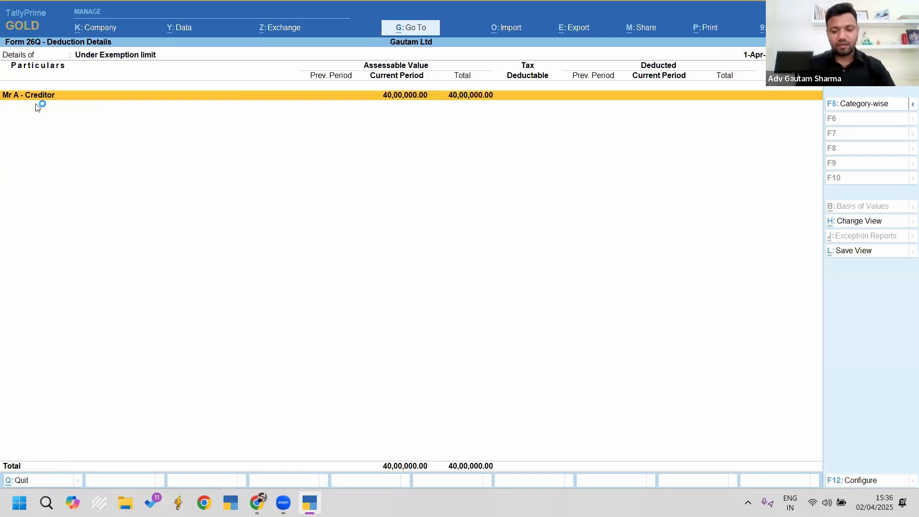
key(ctrl+2)
drag(4, 77, 68, 114)
key(Escape)
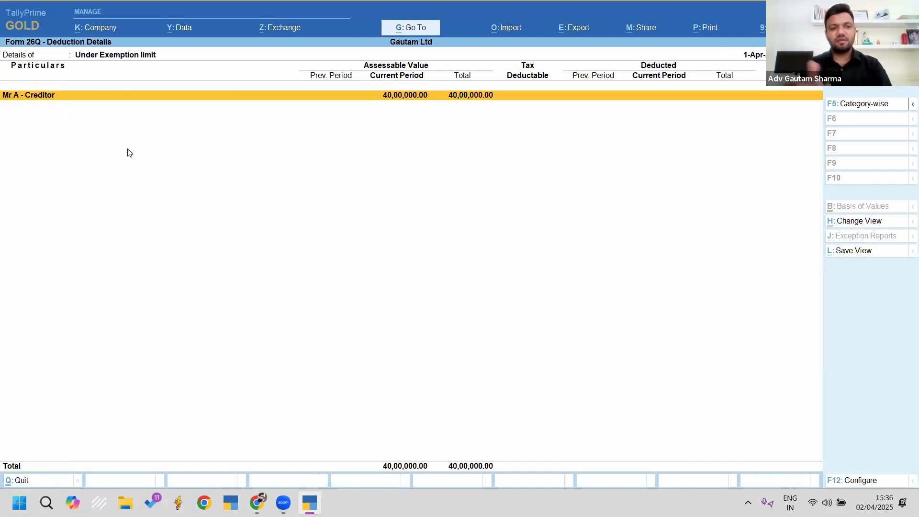
key(Return)
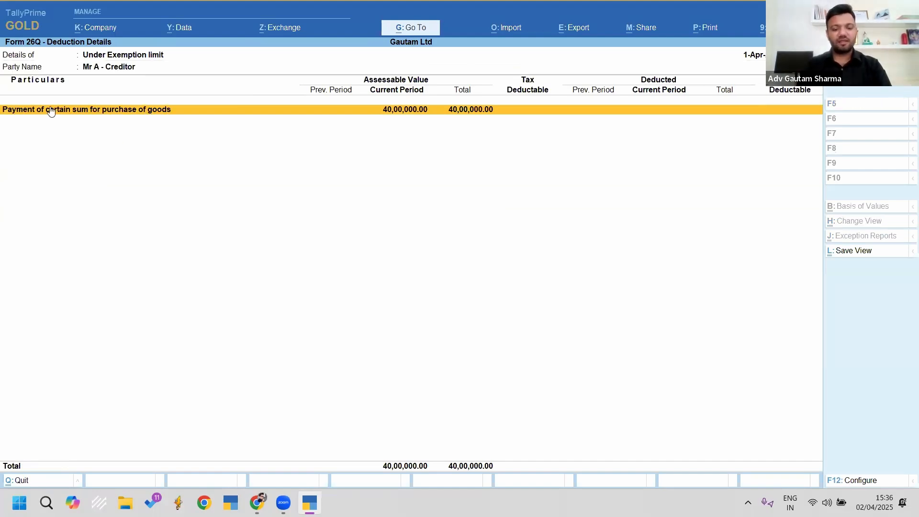
key(ctrl+2)
drag(2, 87, 195, 162)
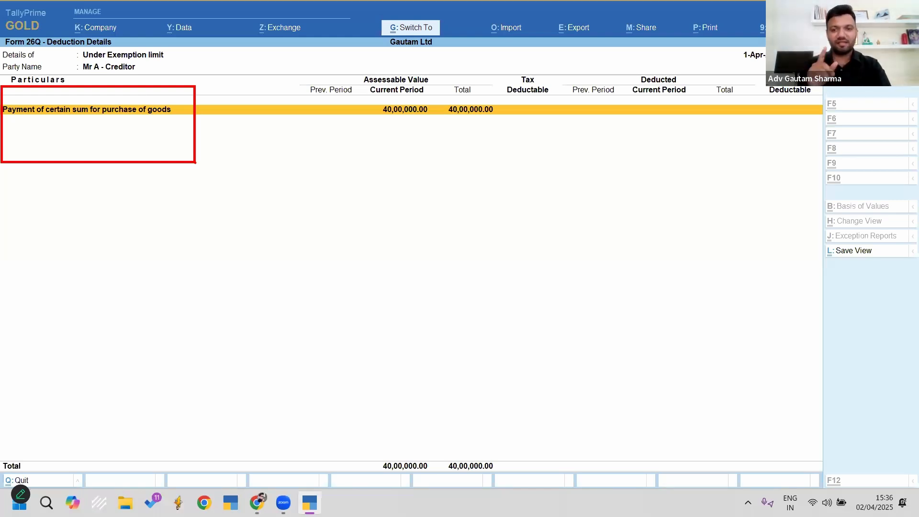
key(Escape)
key(Return)
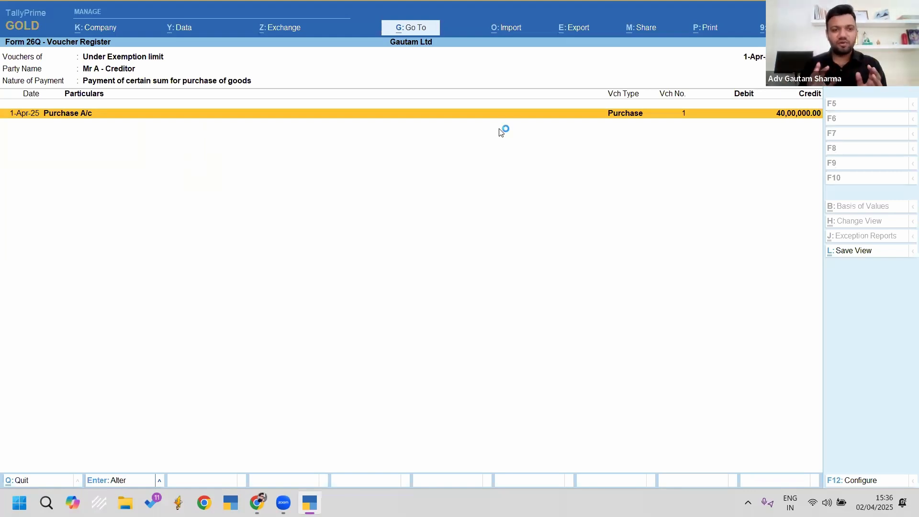
key(Escape)
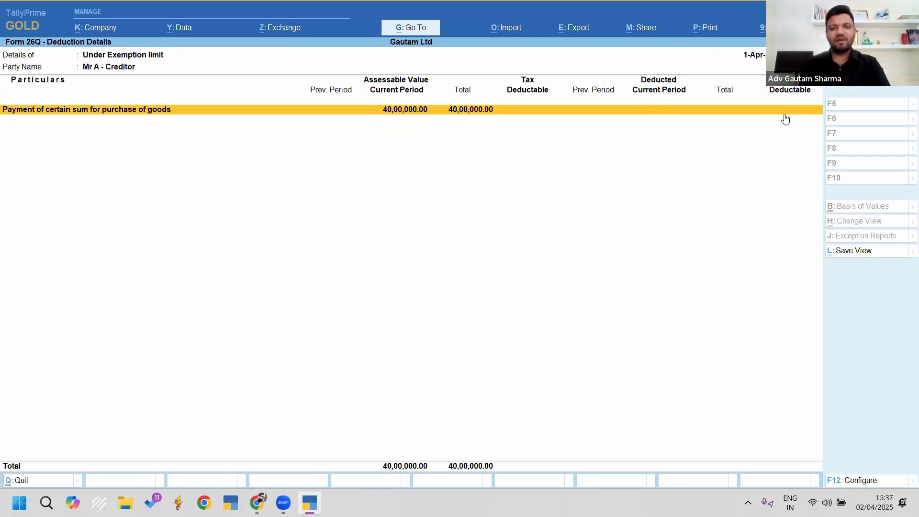
key(Escape)
key(Escape)
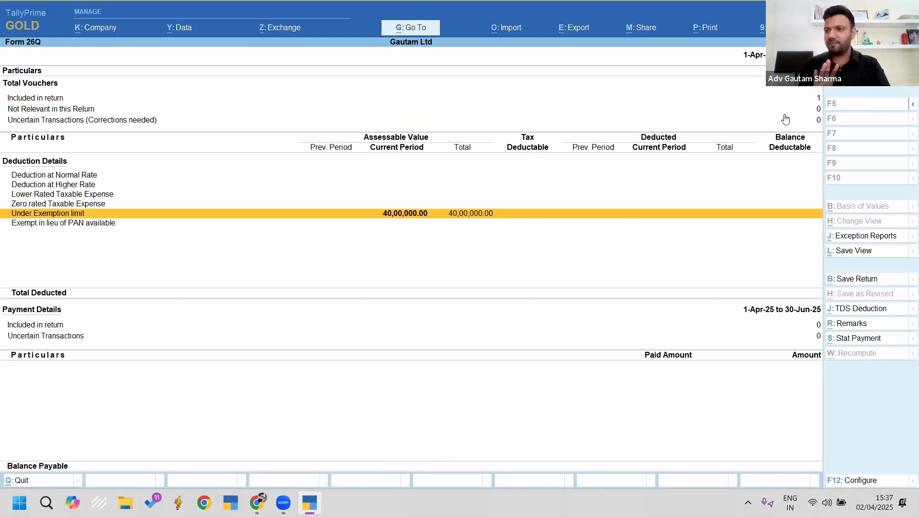
Step: Start purchase voucher 2 dated 1-Apr-25 for the creditor with Purchase A/c and purchase-of-goods TDS nature
key(Escape)
key(Escape)
key(Escape)
key(Escape)
key(n)
key(v)
key(F9)
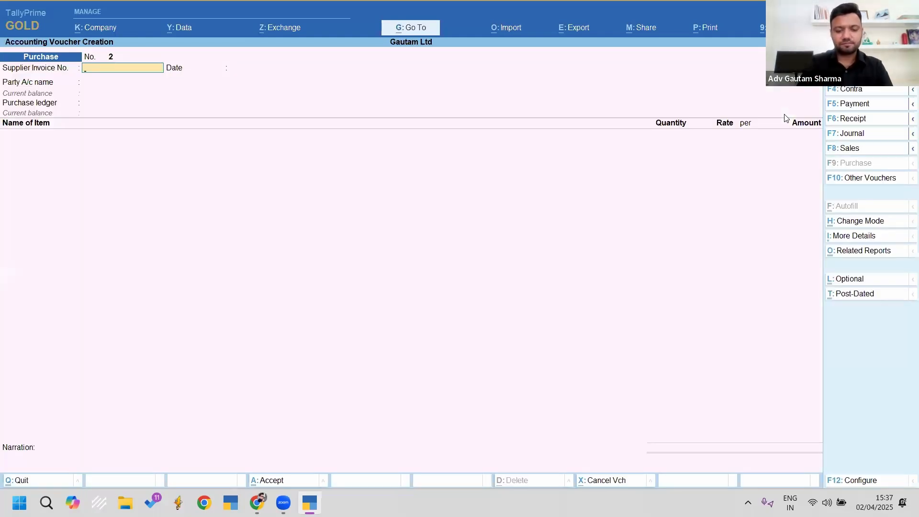
text(2)
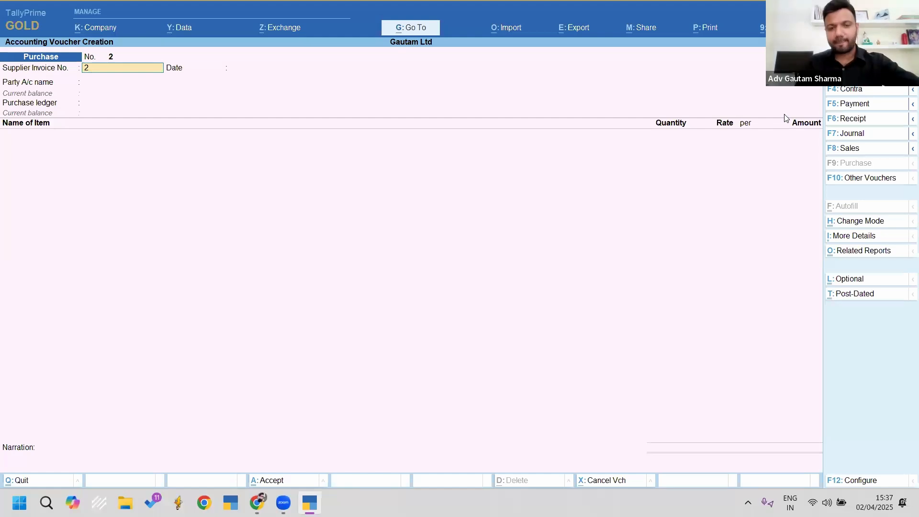
key(Return)
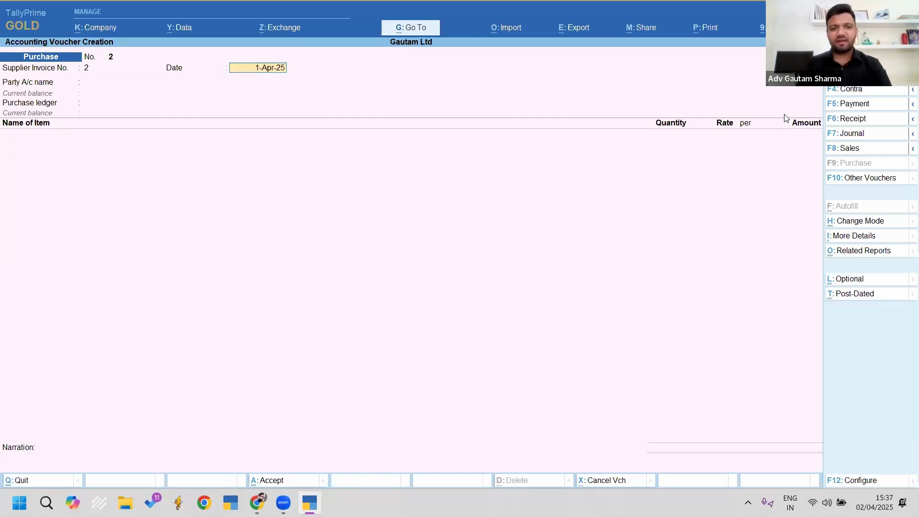
key(Return)
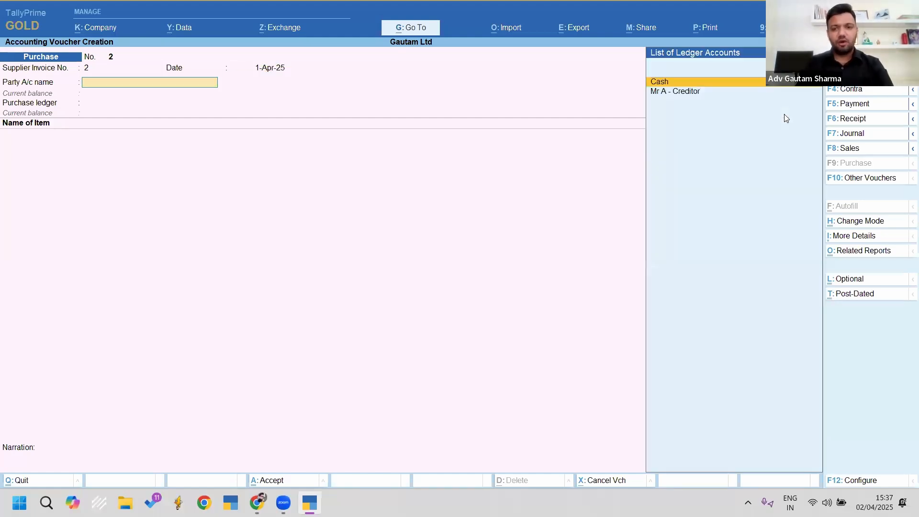
key(Down)
key(Return)
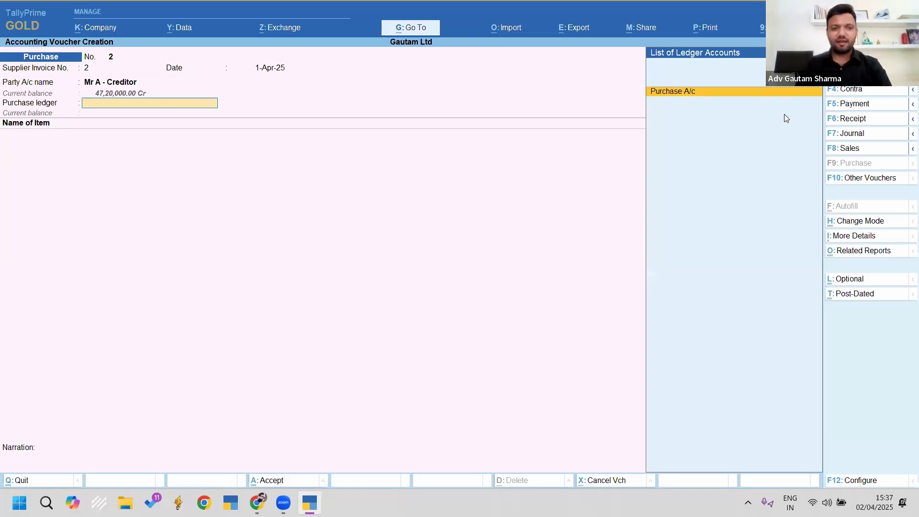
key(Return)
key(Down)
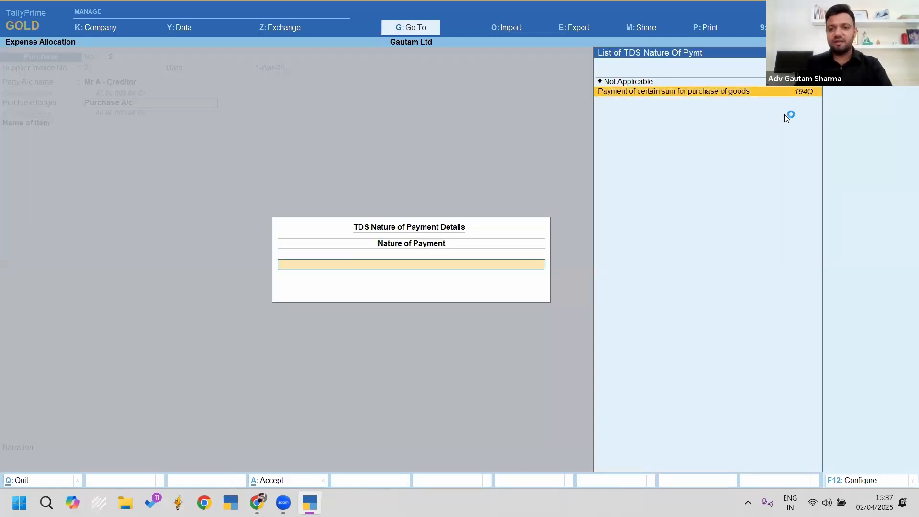
key(Return)
Step: Add Item 1 at 100 × 40,000, plus Cgst, Sgst and Tds Payable deducting 3,000.00
text(i)
key(Return)
text(100)
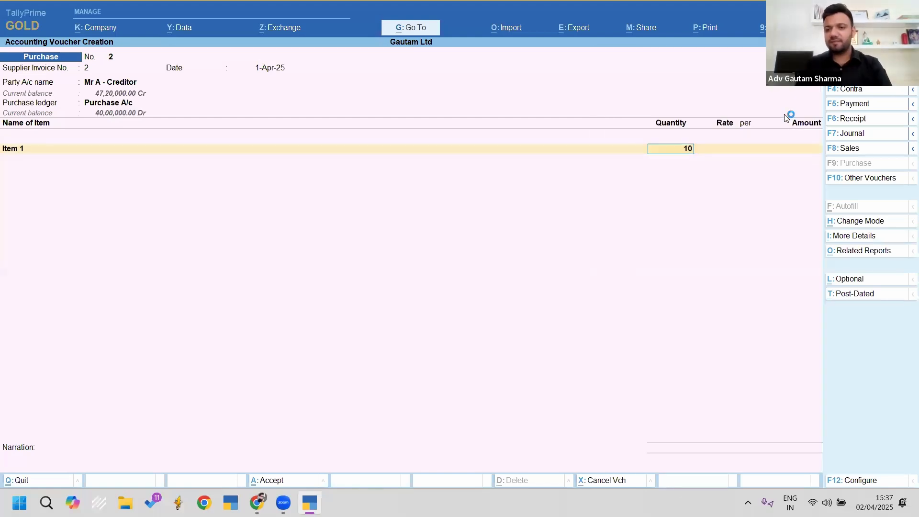
key(Return)
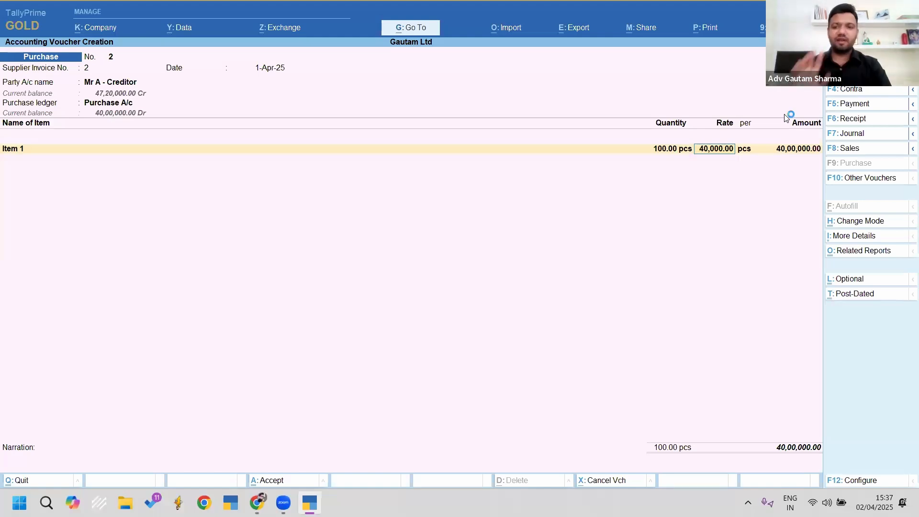
key(Return)
key(Return)
key(Return)
text(C)
key(Return)
key(Return)
text(Sg)
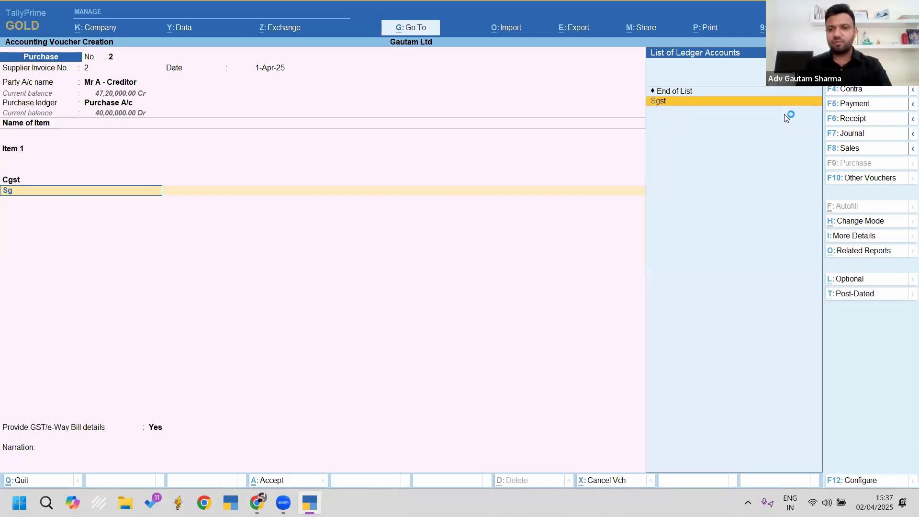
key(Return)
key(Return)
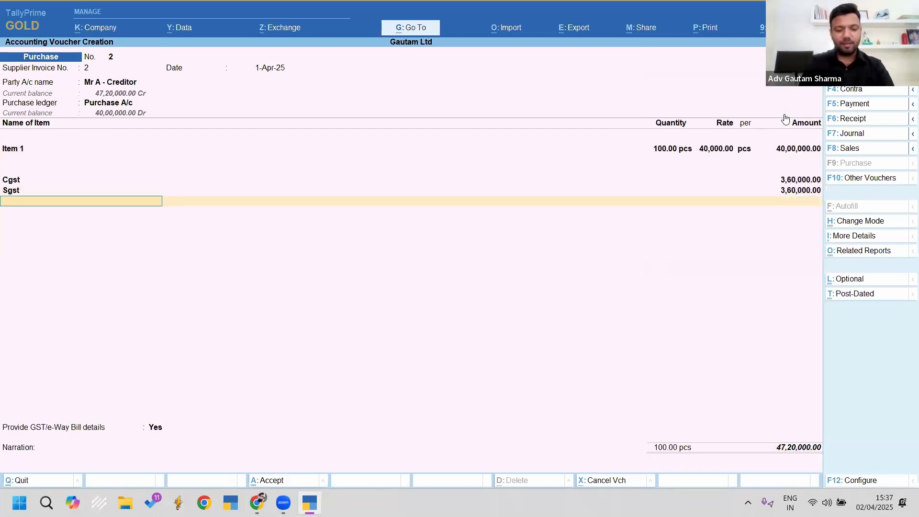
text(Tds)
key(Return)
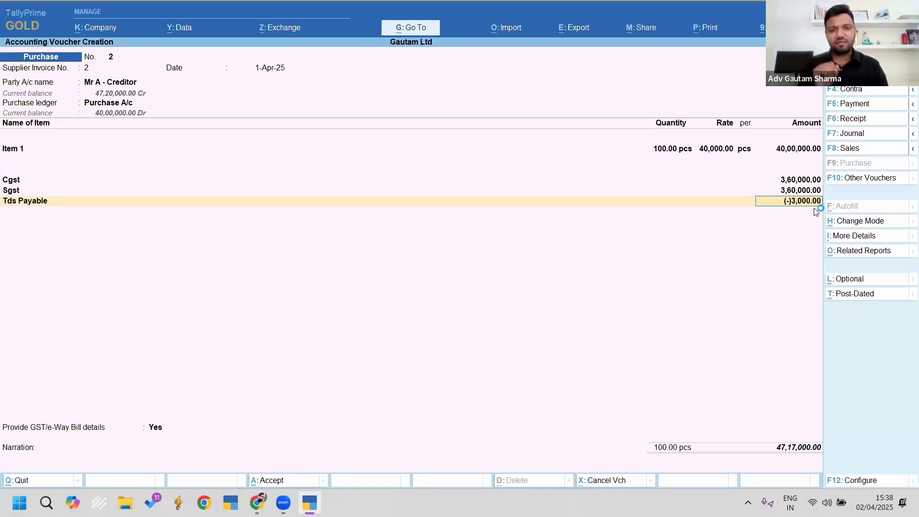
click(882, 250)
Step: Review the detailed TDS Tax Analysis: 3,000.00 at 0.10% on 30,00,000.00, then return to the voucher
key(Down)
key(Return)
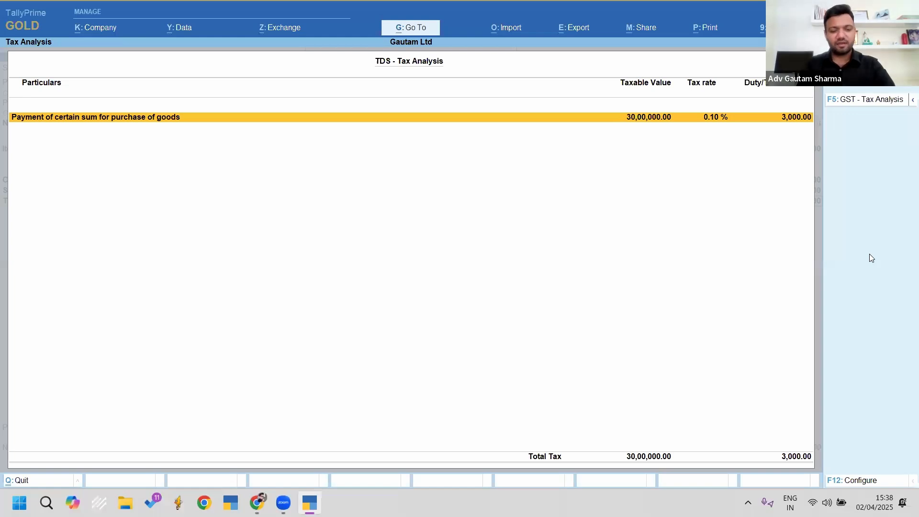
key(alt+F5)
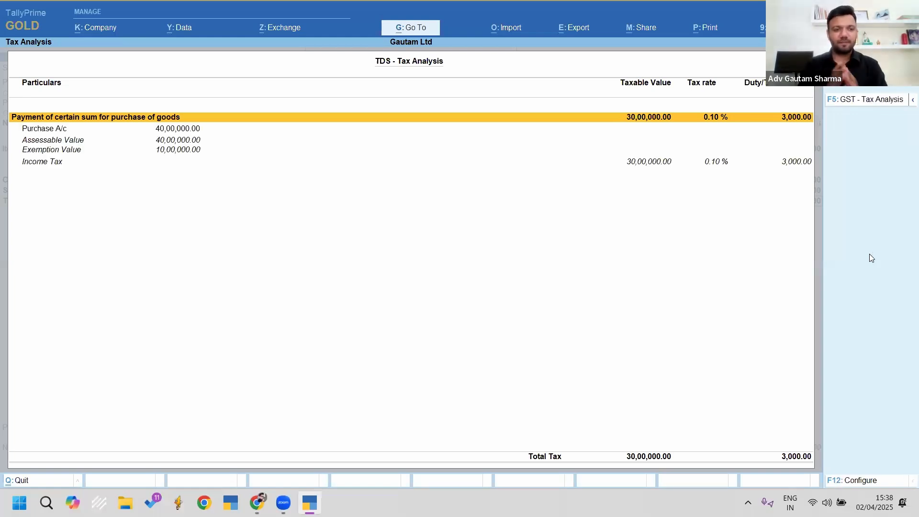
key(Down)
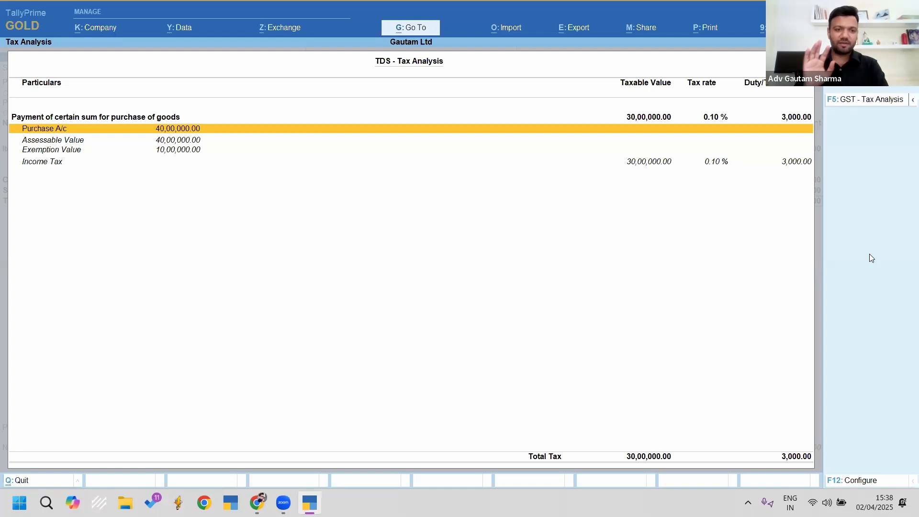
key(Down)
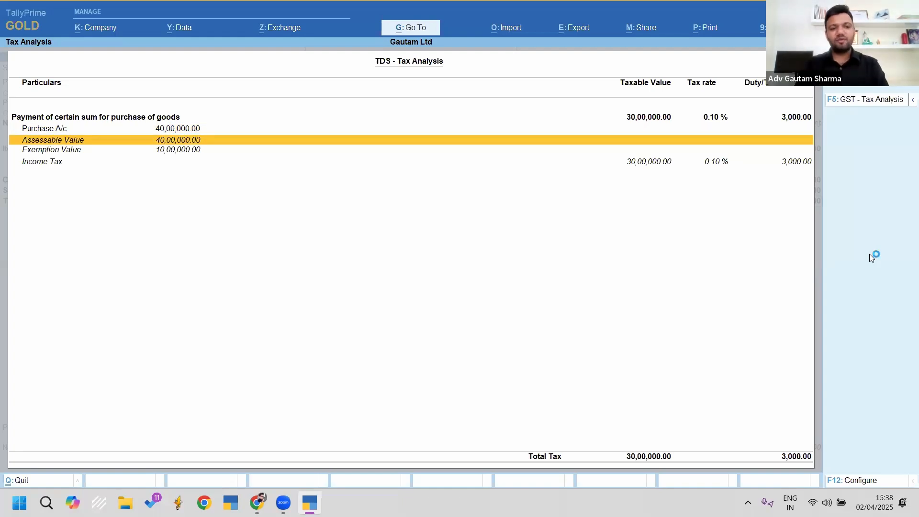
key(Down)
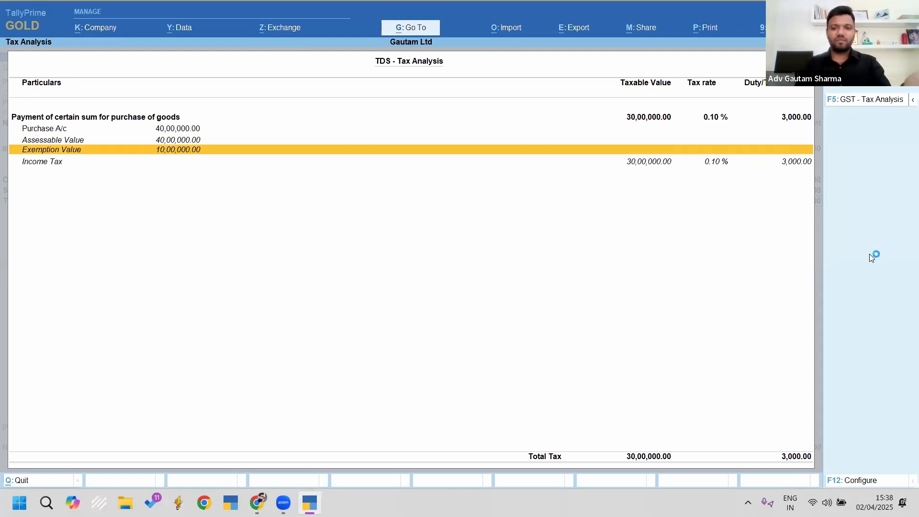
key(Down)
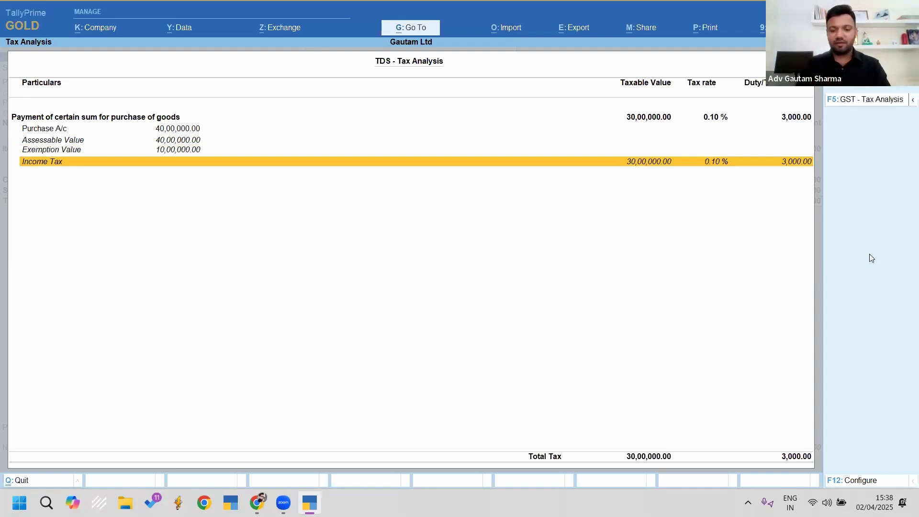
key(ctrl+2)
mouse_move(609, 132)
mouse_down()
mouse_move(697, 180)
mouse_move(825, 197)
mouse_up()
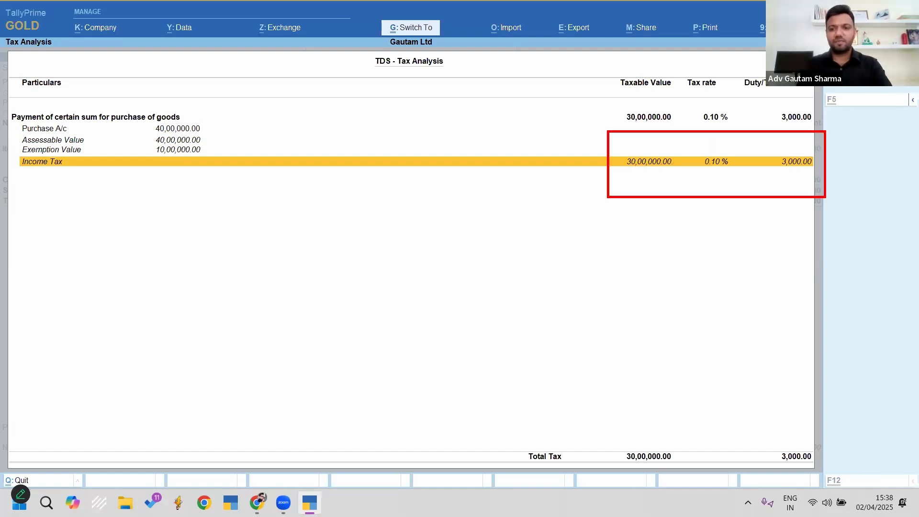
key(Escape)
key(Return)
key(Return)
Step: Decline GST/e-Way Bill details and step through the creditor's New Ref bill-wise rows
key(Up)
key(Return)
key(Return)
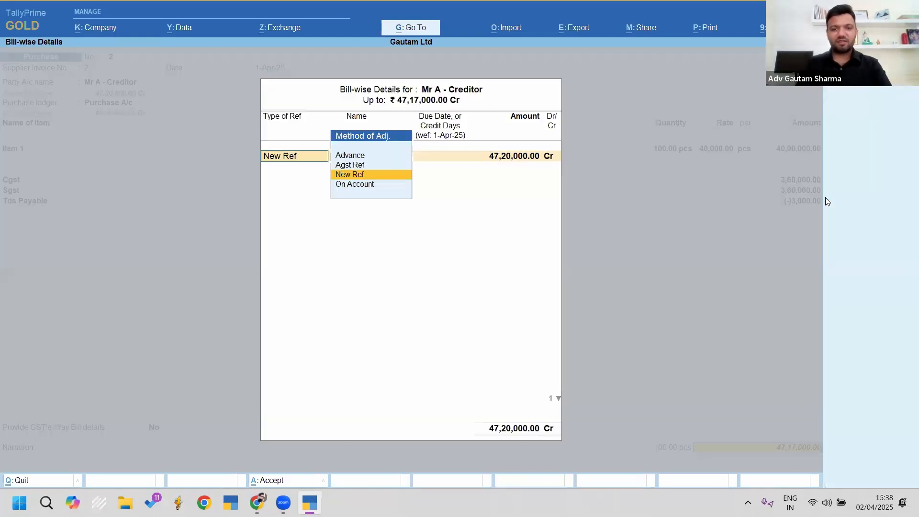
key(Return)
key(Return)
key(Return)
key(Return)
key(Return)
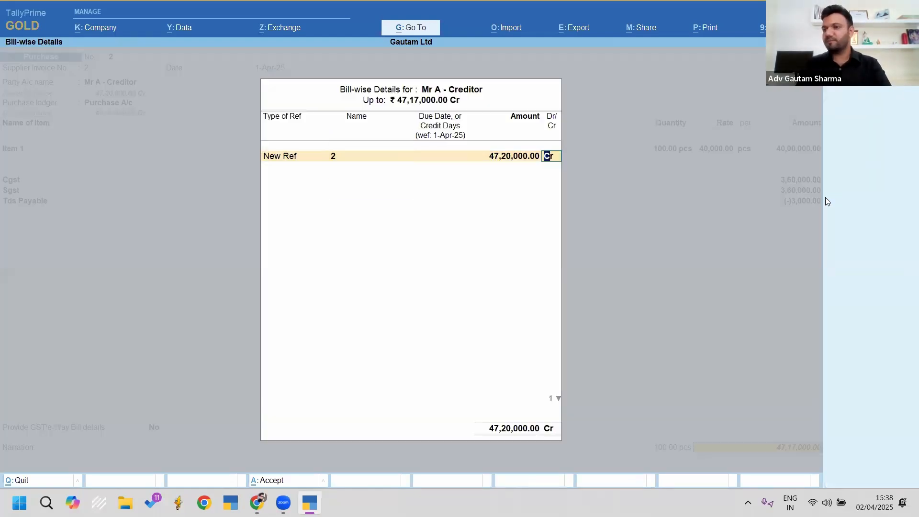
key(Return)
key(Return)
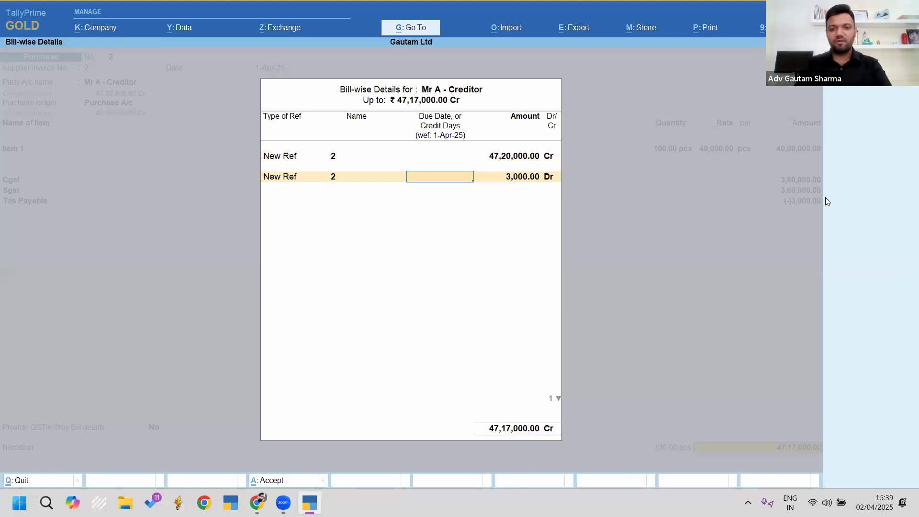
key(BackSpace)
key(BackSpace)
key(BackSpace)
key(BackSpace)
key(BackSpace)
key(BackSpace)
key(BackSpace)
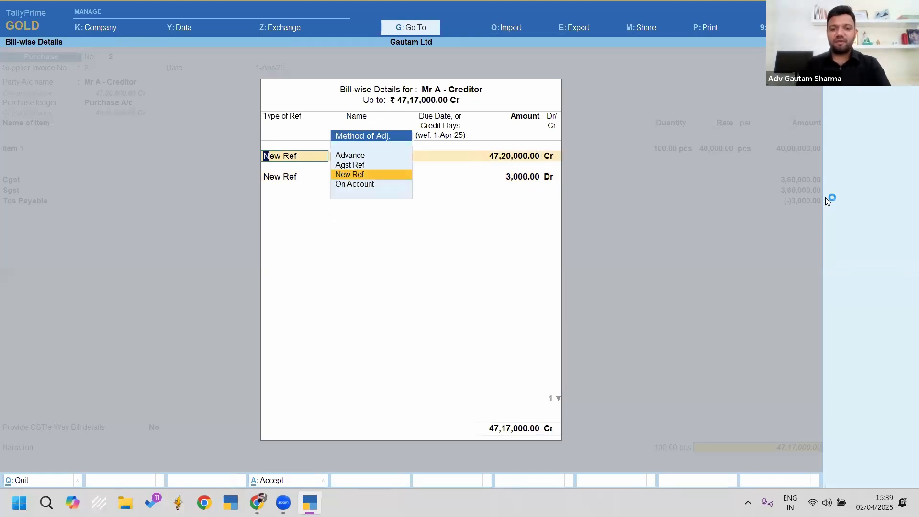
key(Return)
key(Return)
key(Return)
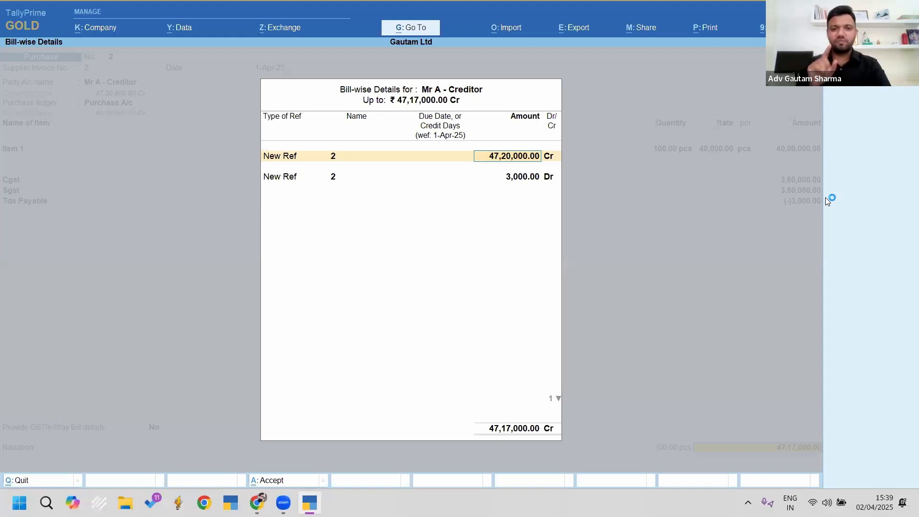
key(Return)
key(Return)
key(BackSpace)
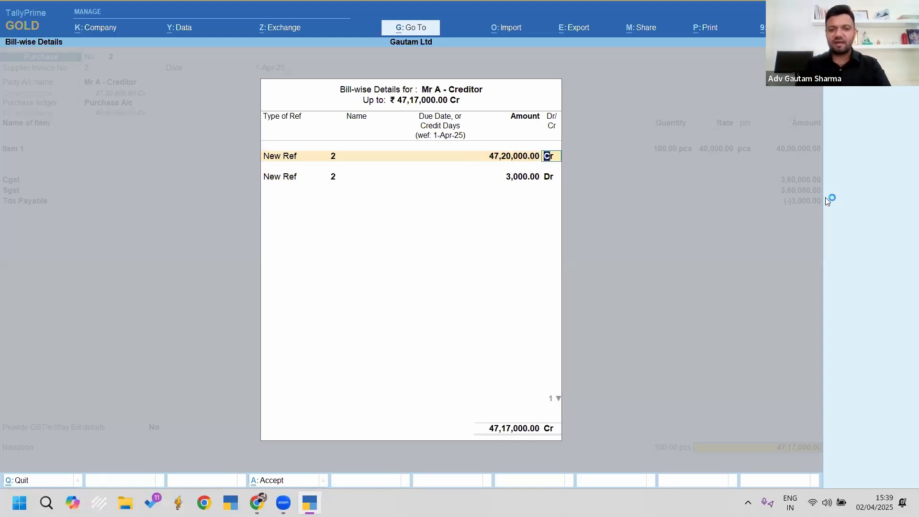
key(Return)
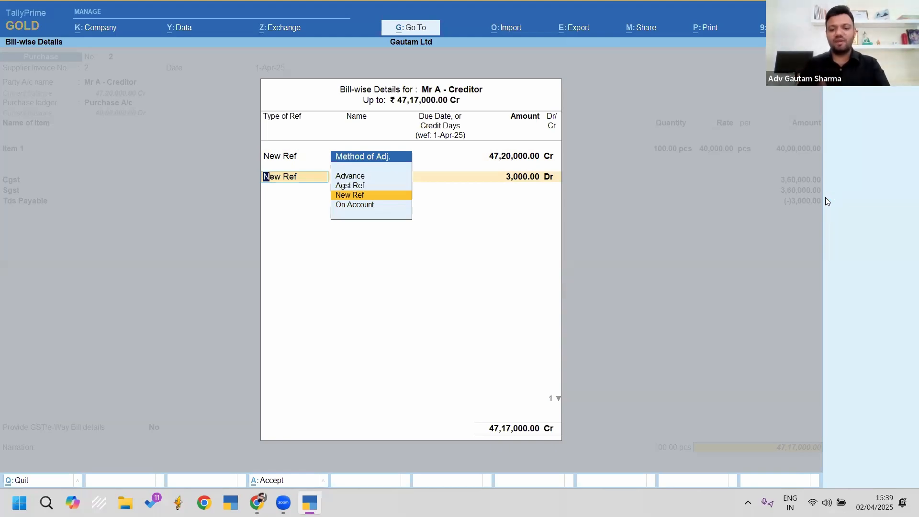
key(Return)
Step: Re-enter the first New Ref amount, trying 47,17,000 and then 4,72,00,000
text(4716)
key(BackSpace)
text(7000)
key(Return)
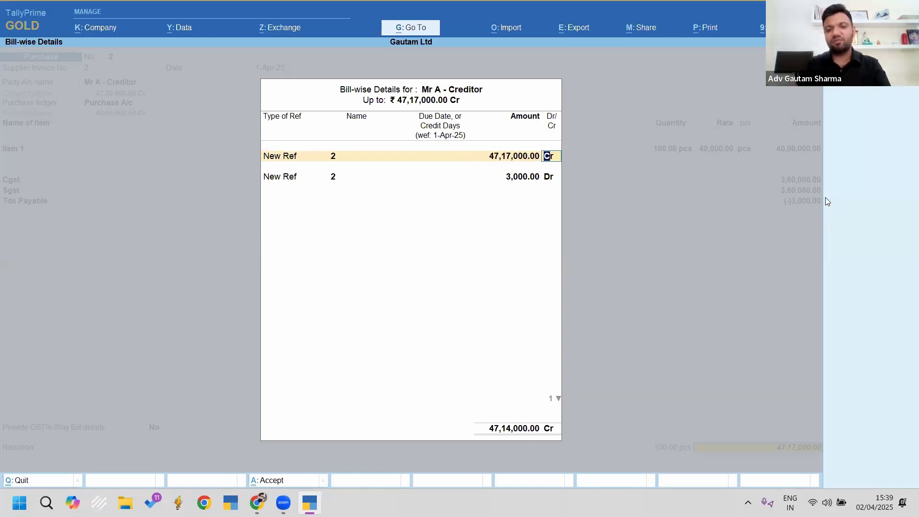
key(BackSpace)
key(BackSpace)
key(BackSpace)
key(BackSpace)
key(Return)
key(Return)
text(47200000)
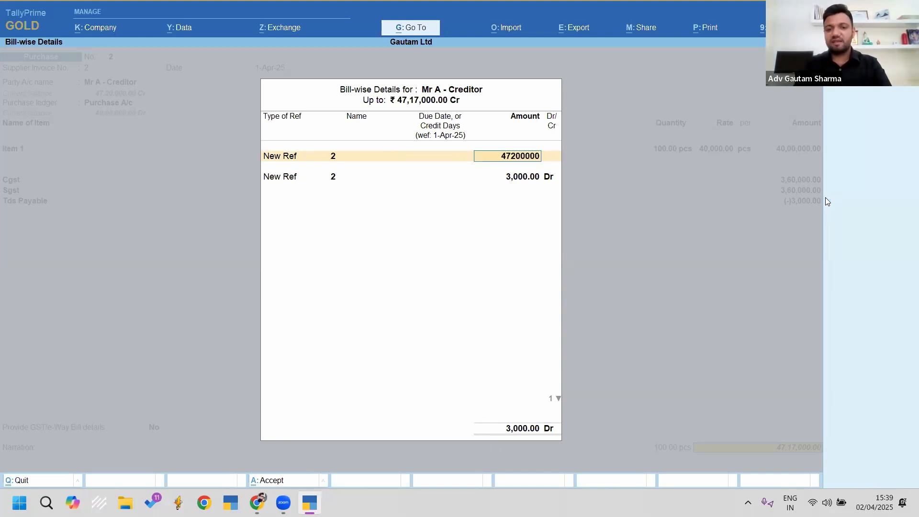
key(Return)
Step: Correct the first New Ref amount to 47,20,000 Cr and save Purchase voucher No. 2
key(BackSpace)
text(4,7)
text(2,000)
key(Return)
key(BackSpace)
text(4720000)
key(Return)
key(Return)
key(Return)
key(Return)
key(Return)
key(Return)
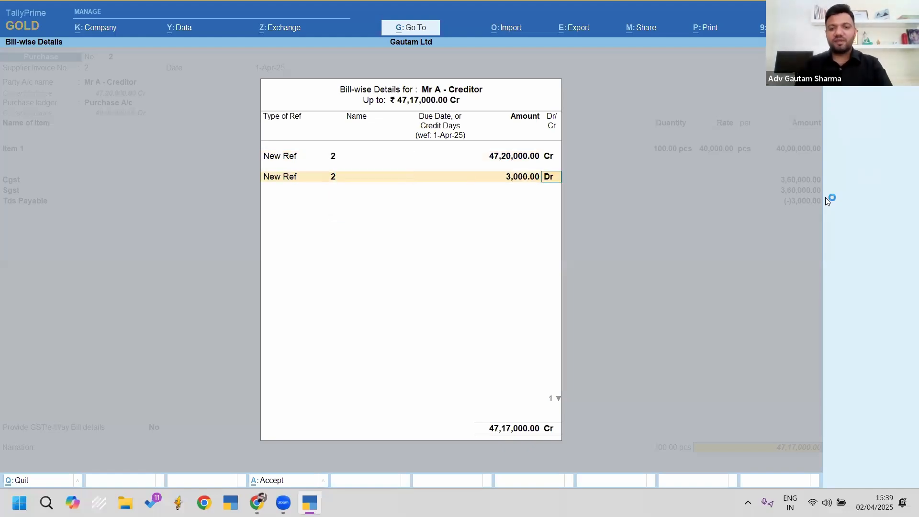
key(Return)
key(Return)
key(Return)
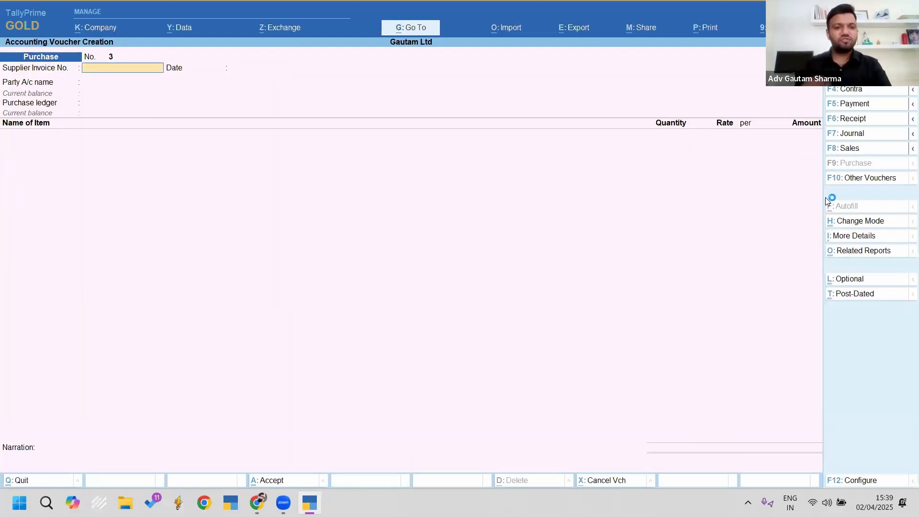
Step: Review saved Purchase voucher No. 2, then quit voucher entry back to Gateway of Tally
key(Page_Up)
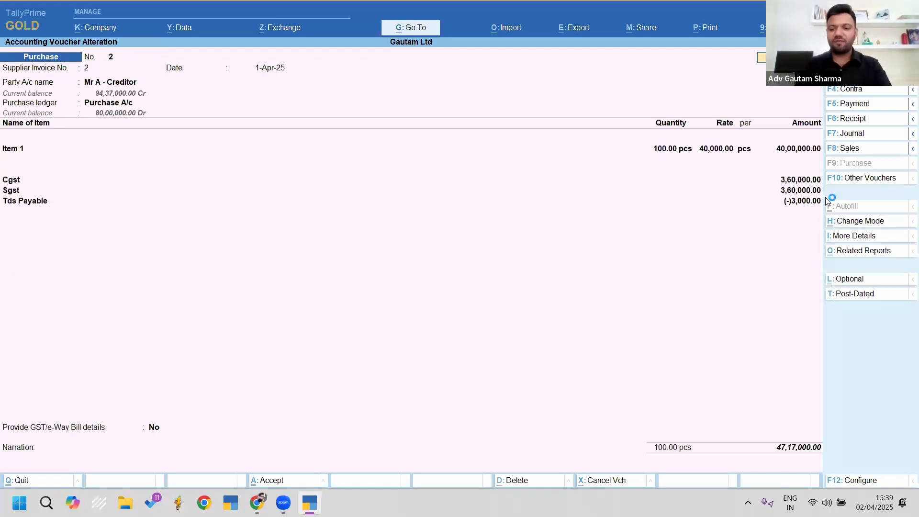
key(ctrl)
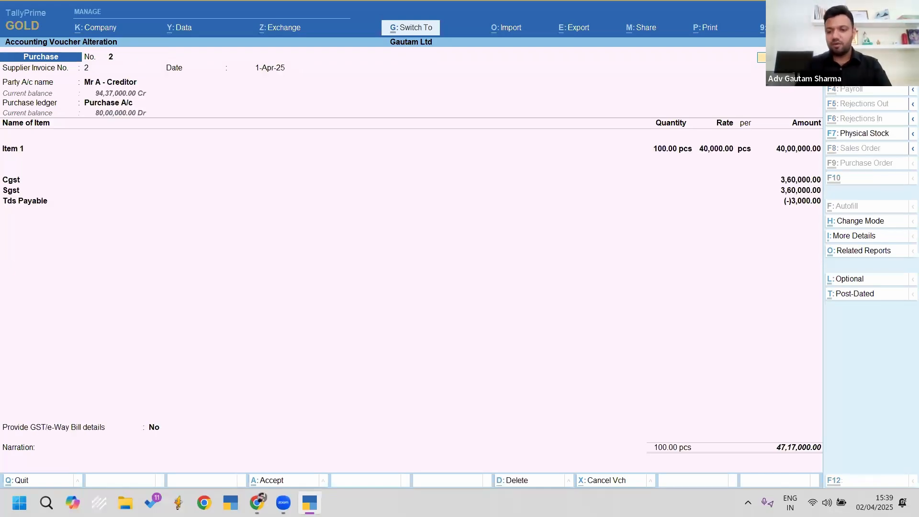
drag(752, 412, 834, 470)
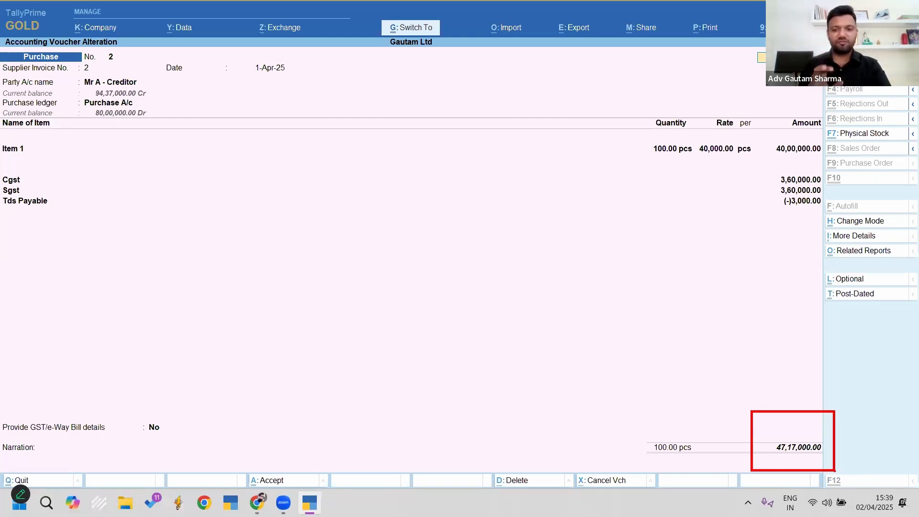
key(Page_Down)
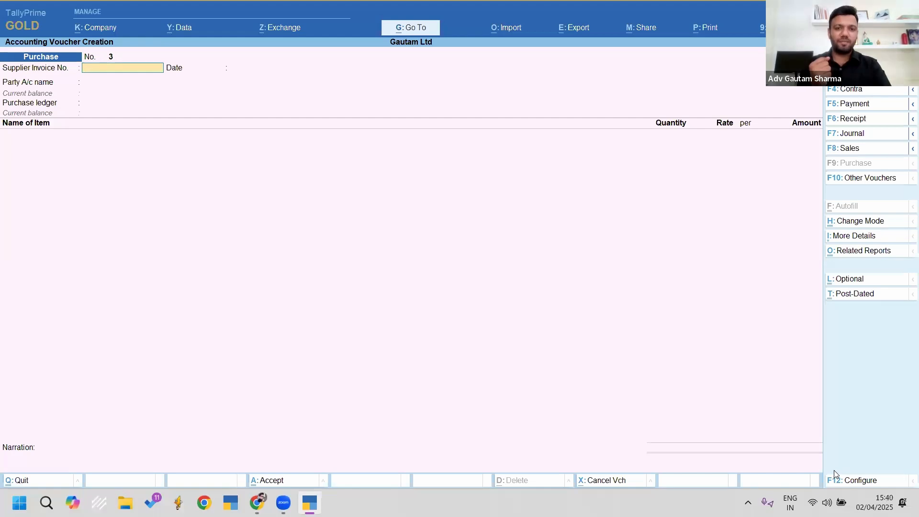
key(Escape)
key(Escape)
key(Escape)
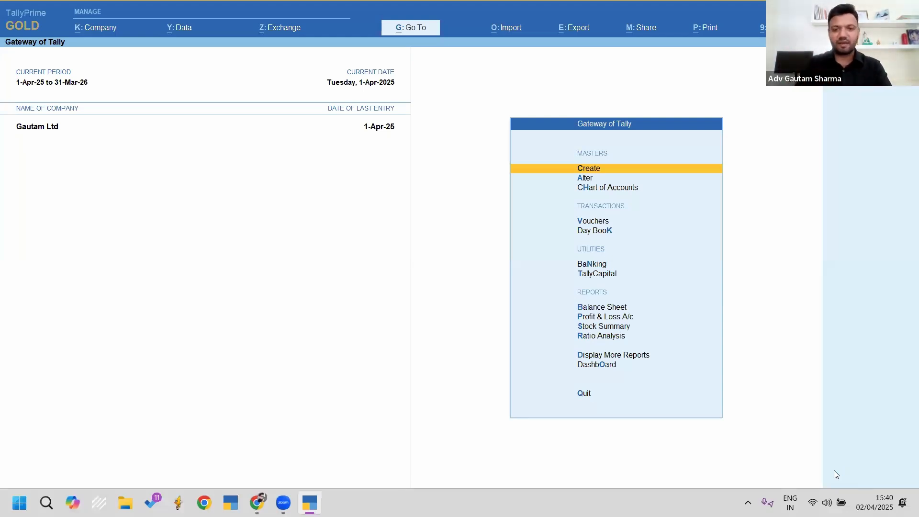
Step: Find Form 26Q by searching '26q' in Go To and open the report
key(ctrl+2)
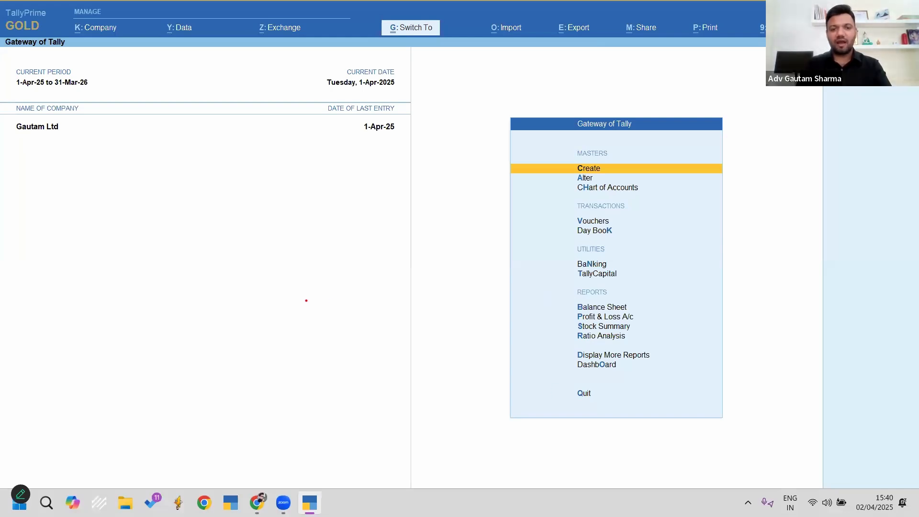
key(Escape)
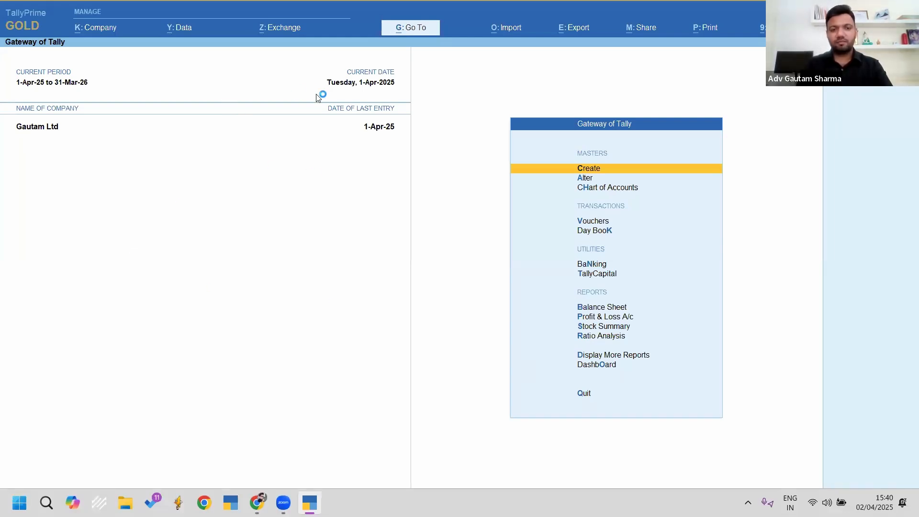
key(ctrl+2)
drag(298, 109, 453, 4)
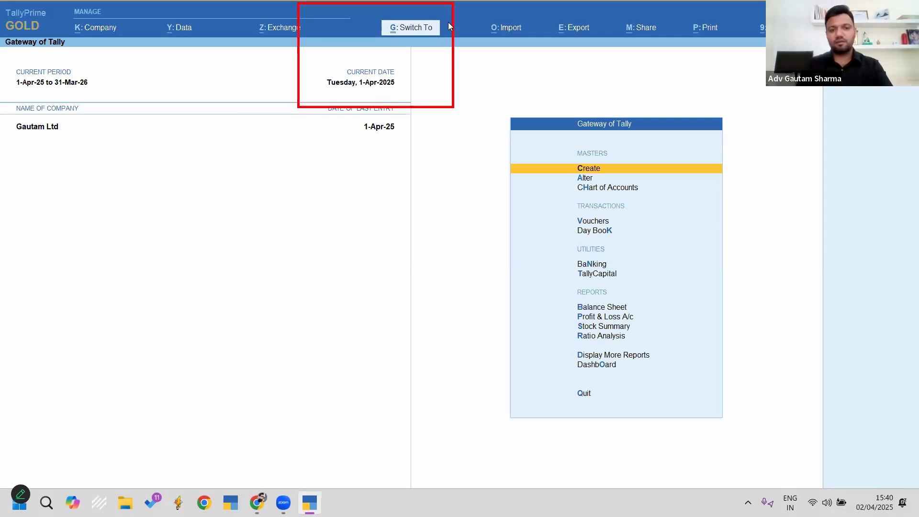
key(Escape)
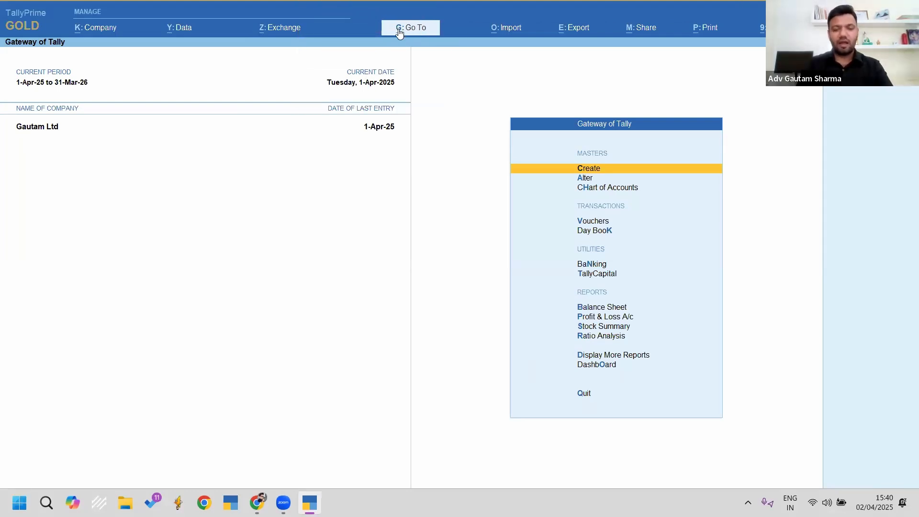
click(399, 28)
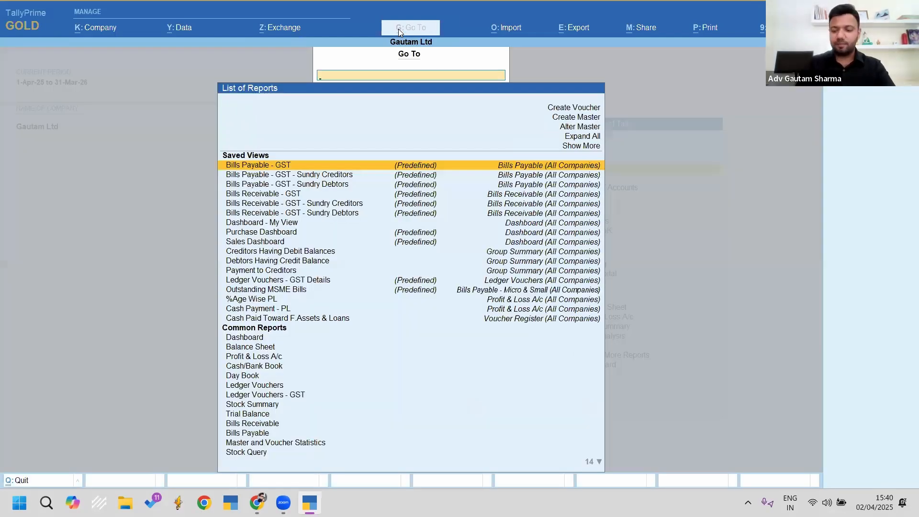
text(26q)
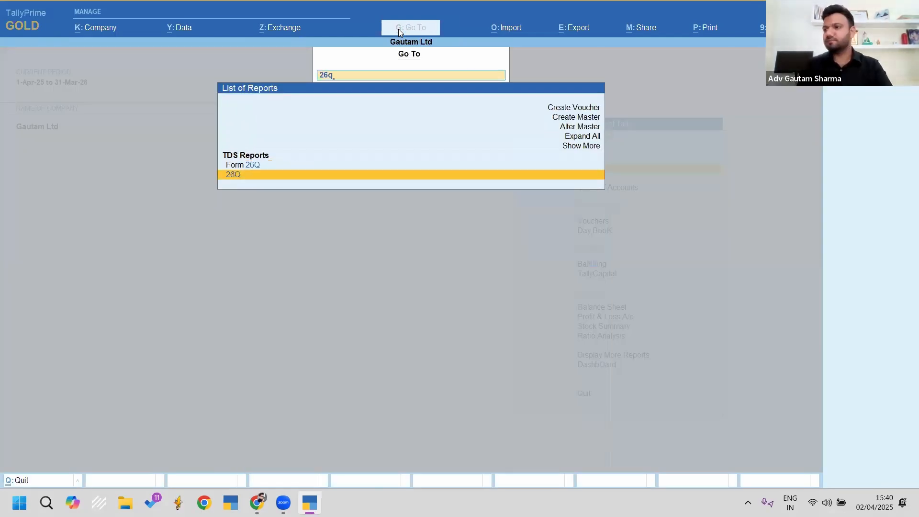
key(Return)
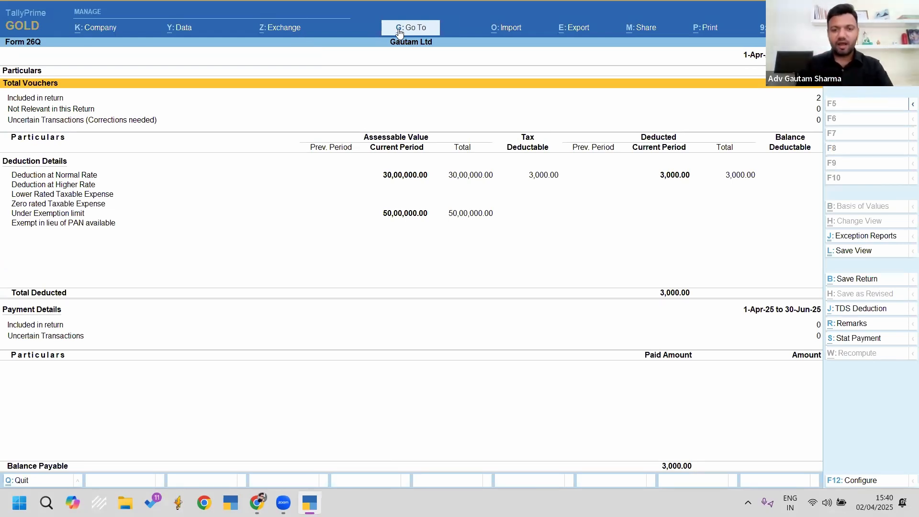
Step: Drill into Vouchers Included in Return and review Booking with Deduction voucher No. 2
key(Down)
key(Down)
key(Down)
key(Down)
key(Down)
key(Up)
key(Up)
key(Up)
key(Up)
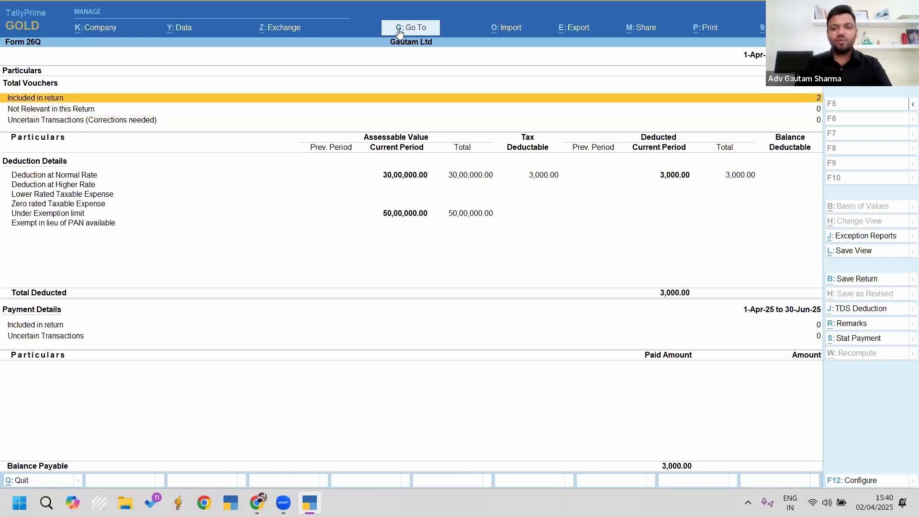
key(Return)
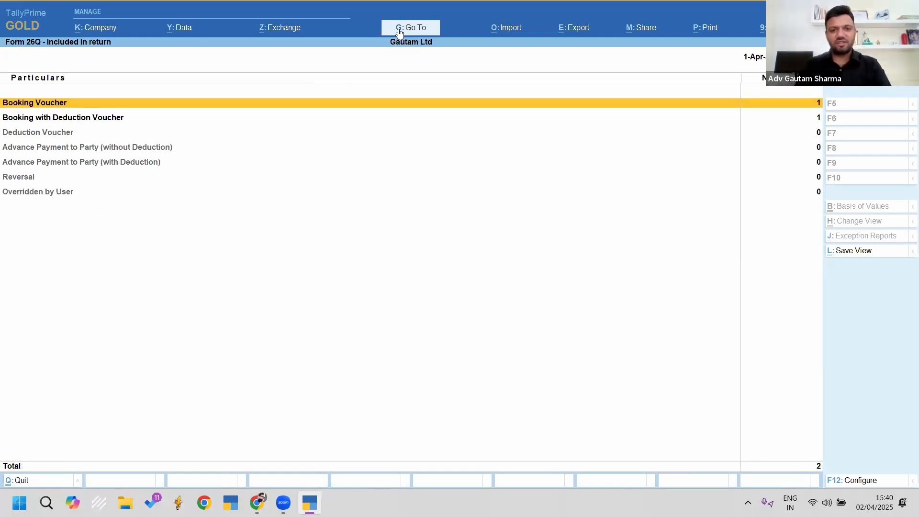
key(Down)
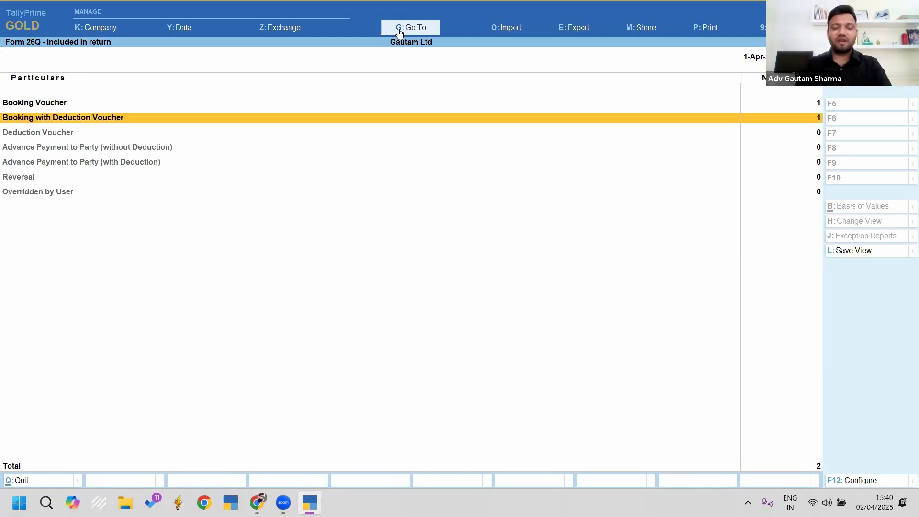
key(Return)
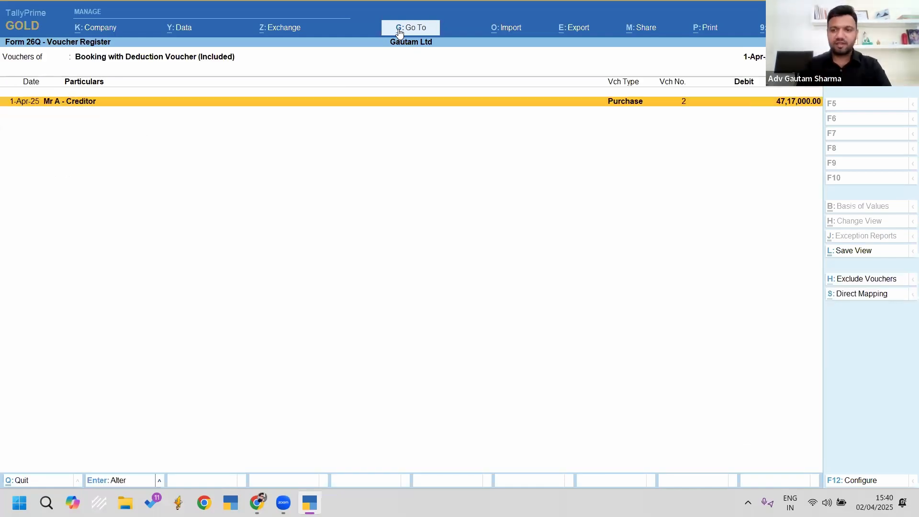
key(Return)
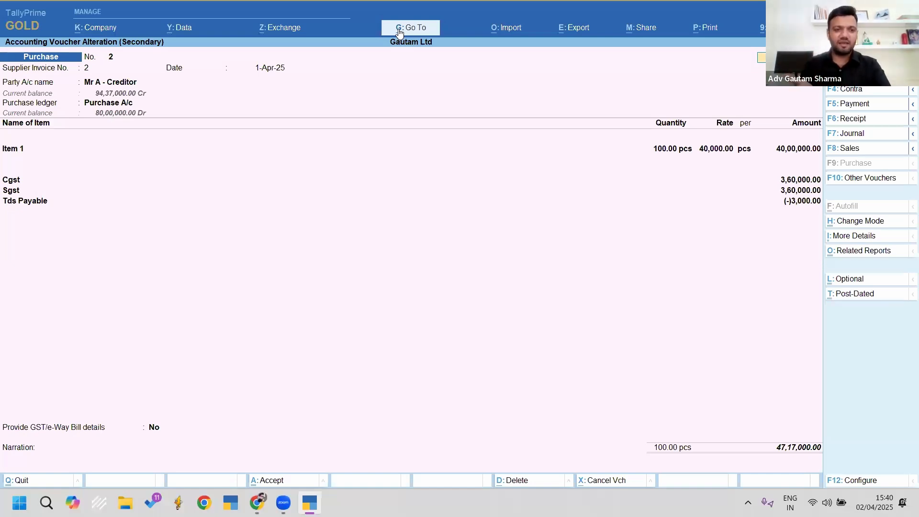
key(Escape)
key(Escape)
key(Escape)
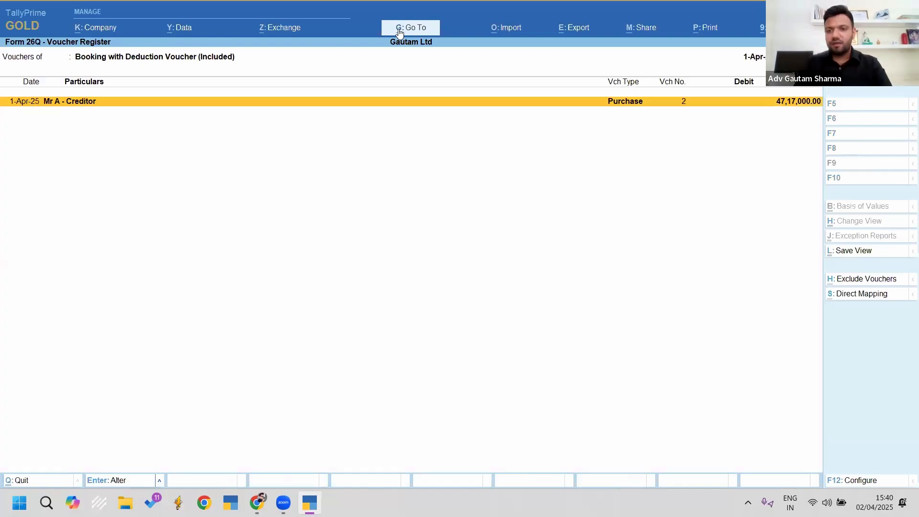
Step: Drill into the Under Exemption limit deduction details
key(Down)
key(Down)
key(Down)
key(Down)
key(Down)
key(Down)
key(Down)
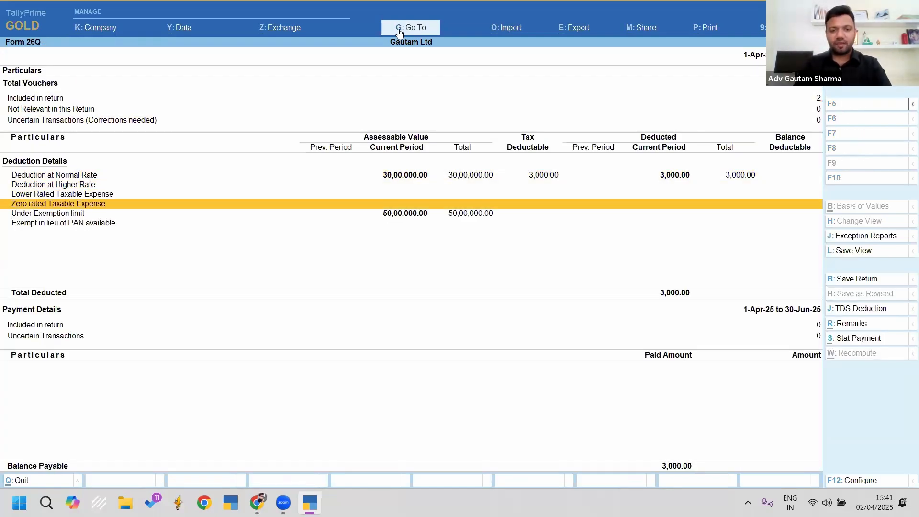
key(Return)
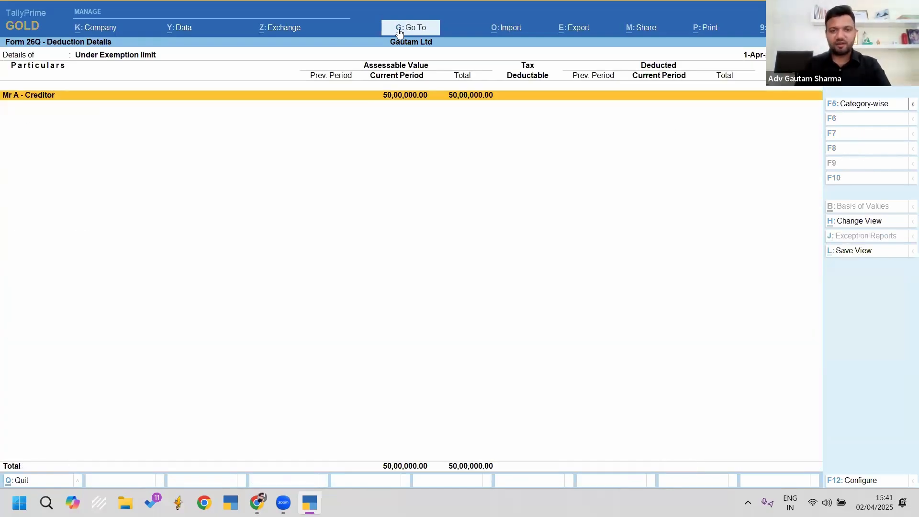
key(Return)
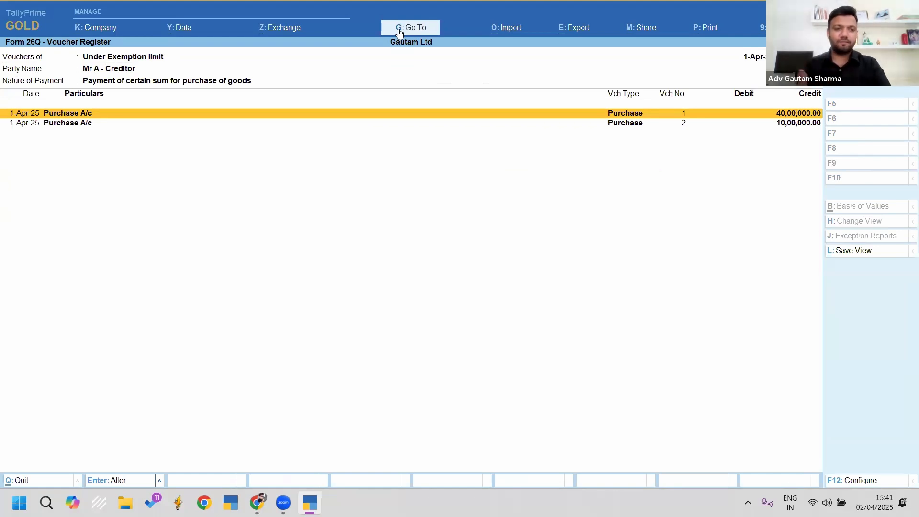
key(Escape)
key(Escape)
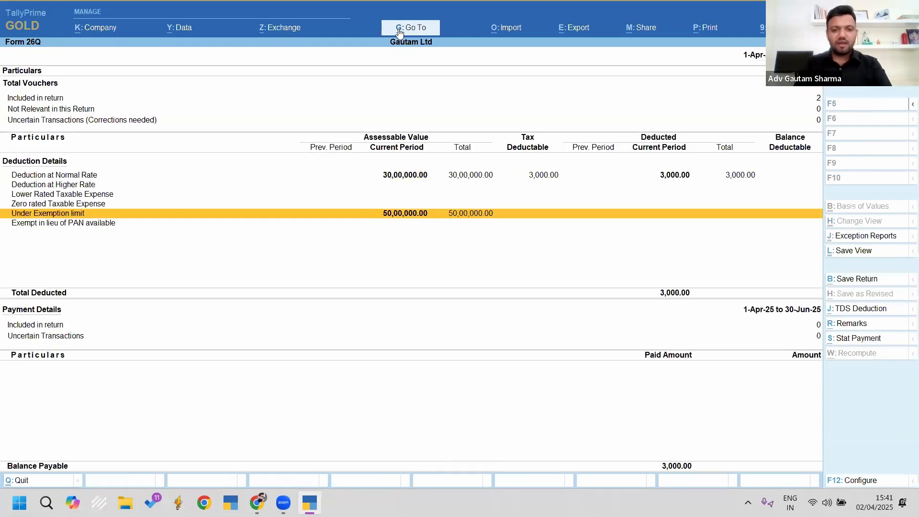
key(Return)
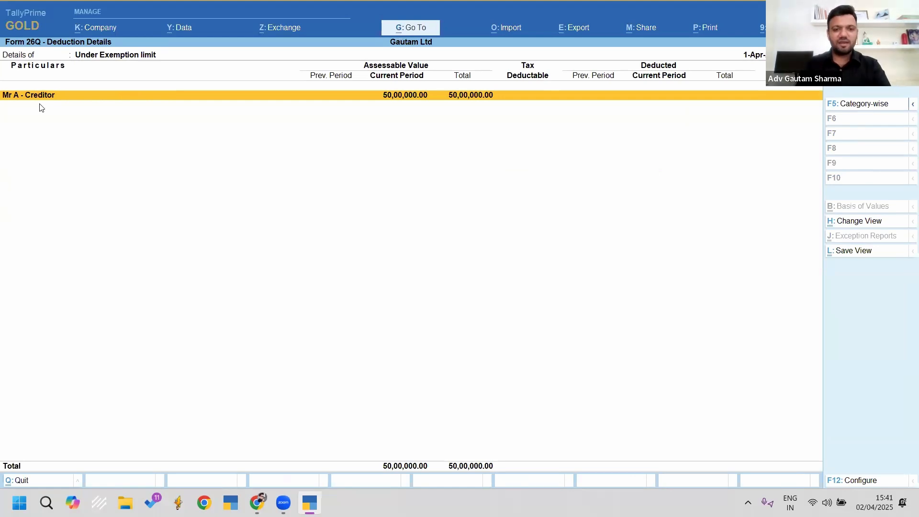
Step: Open the creditor's purchase-of-goods vouchers and review purchase voucher No. 1
click(42, 99)
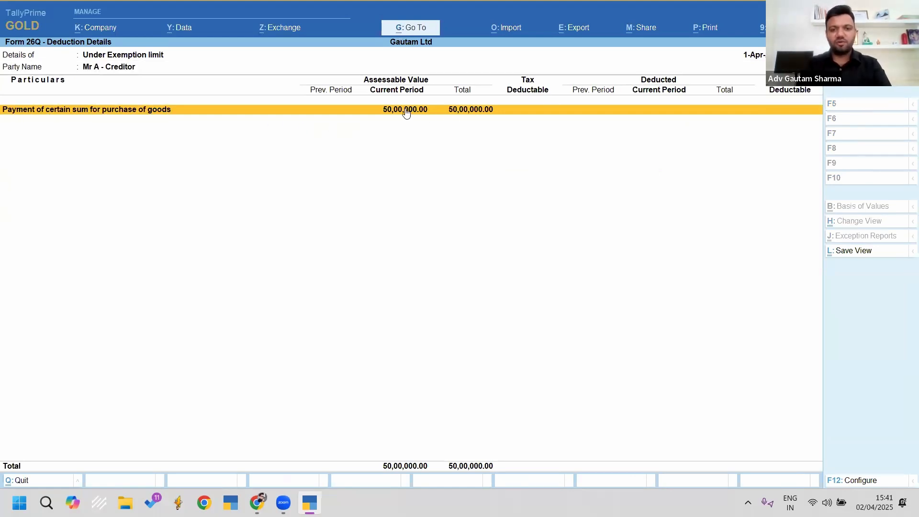
click(481, 119)
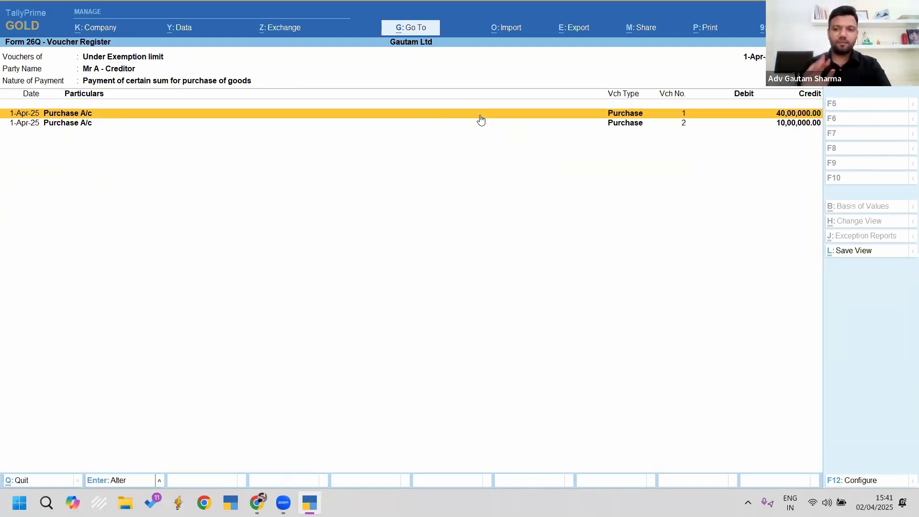
click(481, 118)
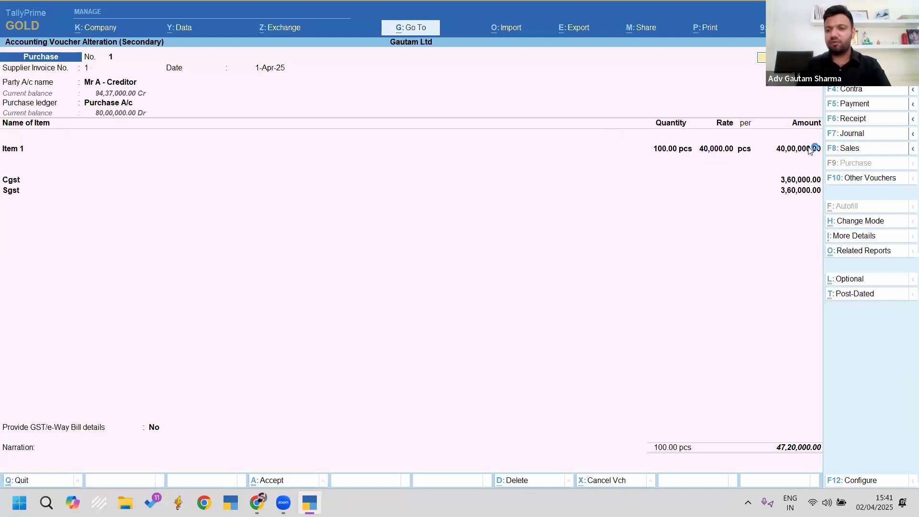
key(Escape)
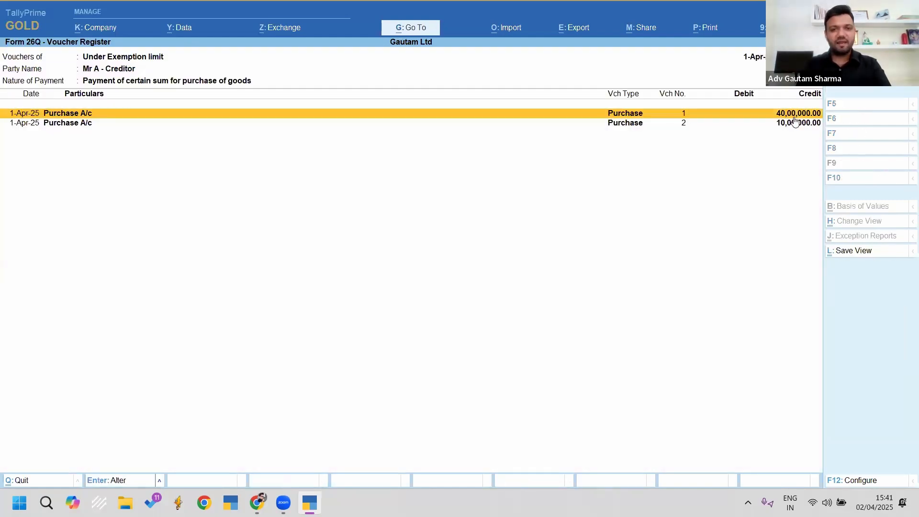
Step: Review purchase voucher No. 2, then return to the Under Exemption limit details
click(796, 122)
click(795, 122)
click(795, 122)
click(796, 122)
click(795, 122)
right_click(796, 122)
right_click(795, 122)
right_click(795, 122)
right_click(795, 122)
right_click(795, 122)
right_click(795, 122)
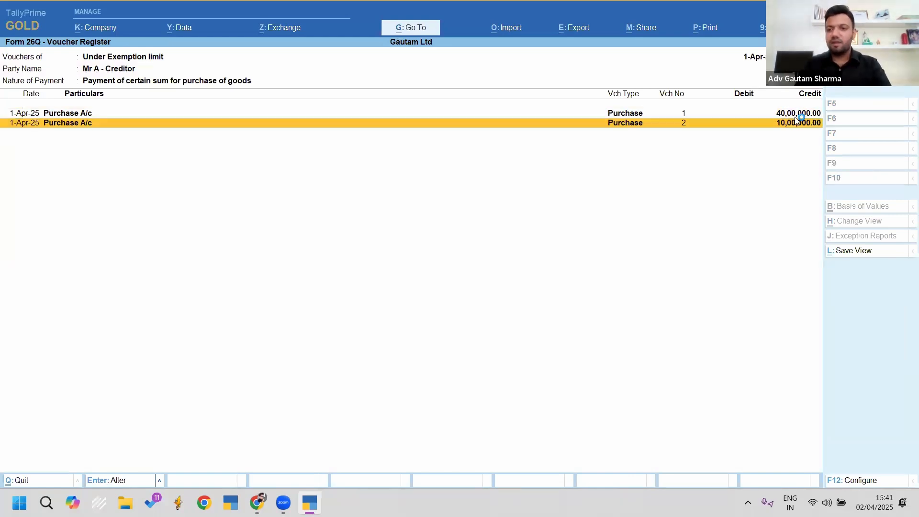
double_click(796, 122)
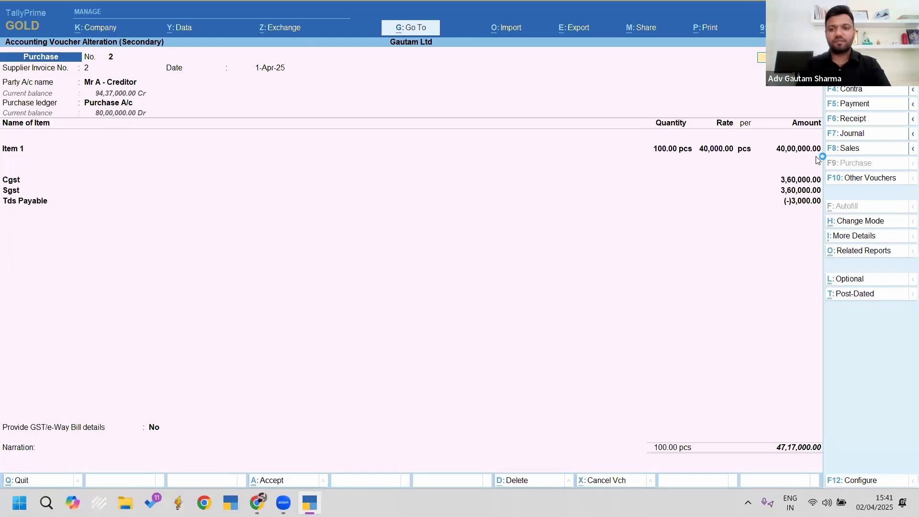
key(Escape)
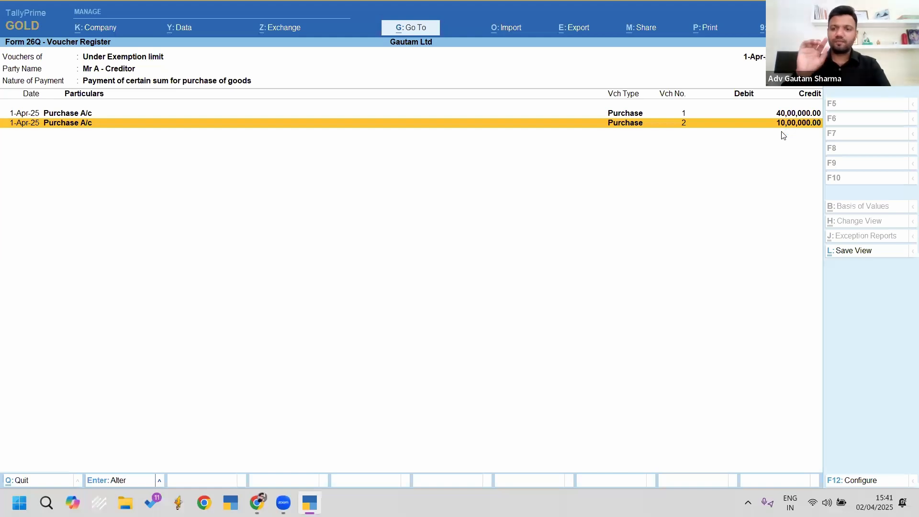
key(Escape)
key(Escape)
key(Escape)
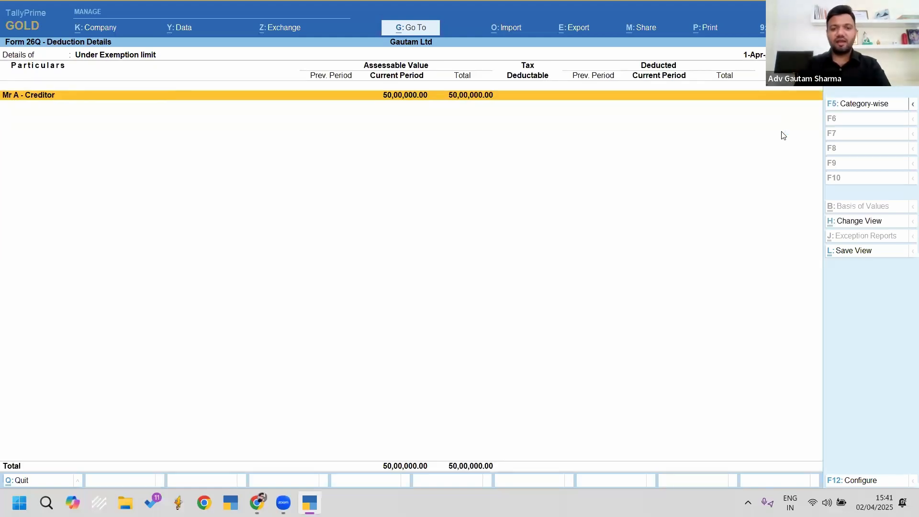
Step: Verify the creditor's 3,000.00 TDS under Deduction at Normal Rate, then leave Form 26Q
key(Up)
key(Up)
key(Up)
key(Up)
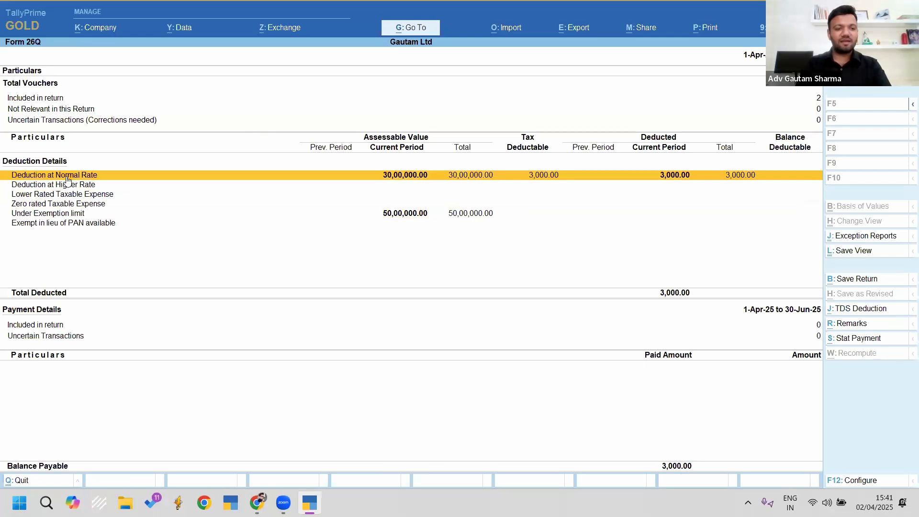
key(ctrl)
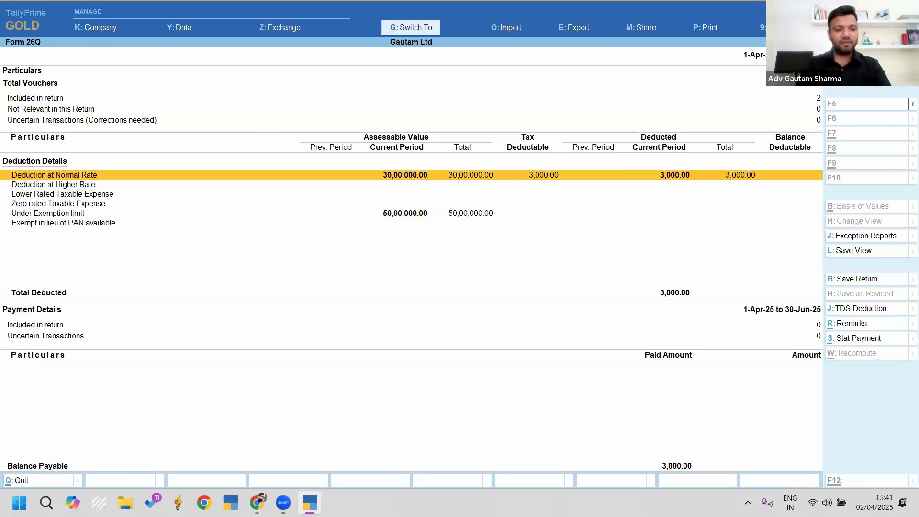
drag(10, 159, 104, 184)
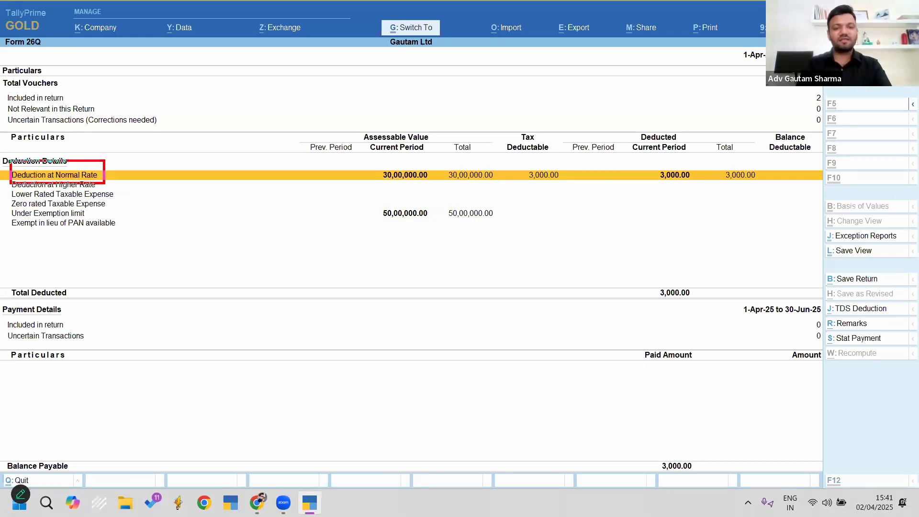
key(Escape)
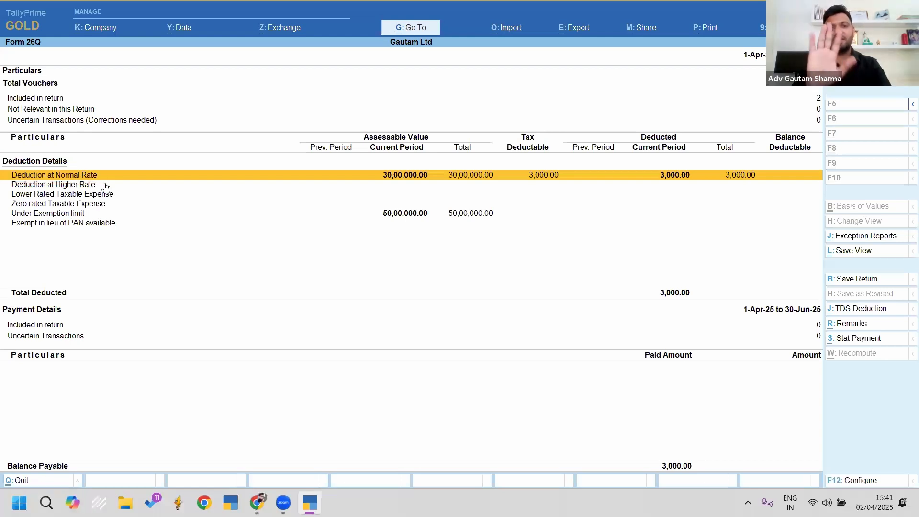
key(Return)
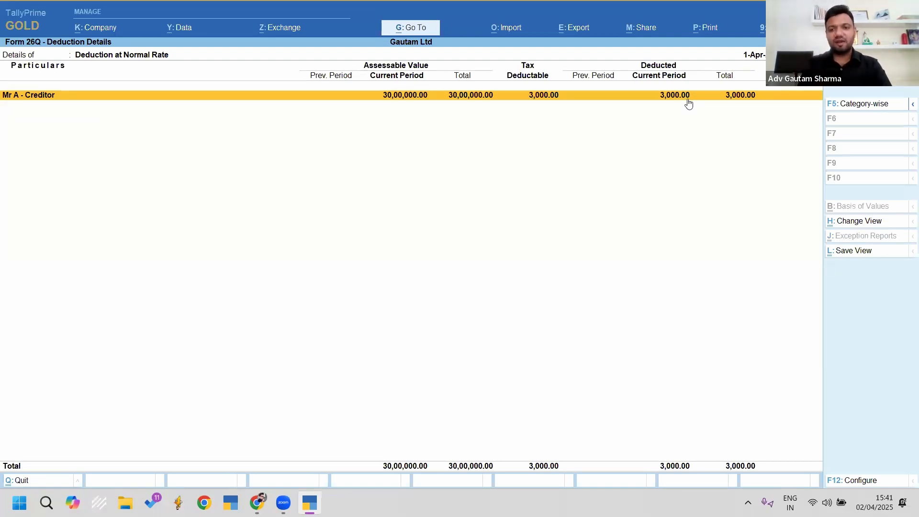
click(787, 98)
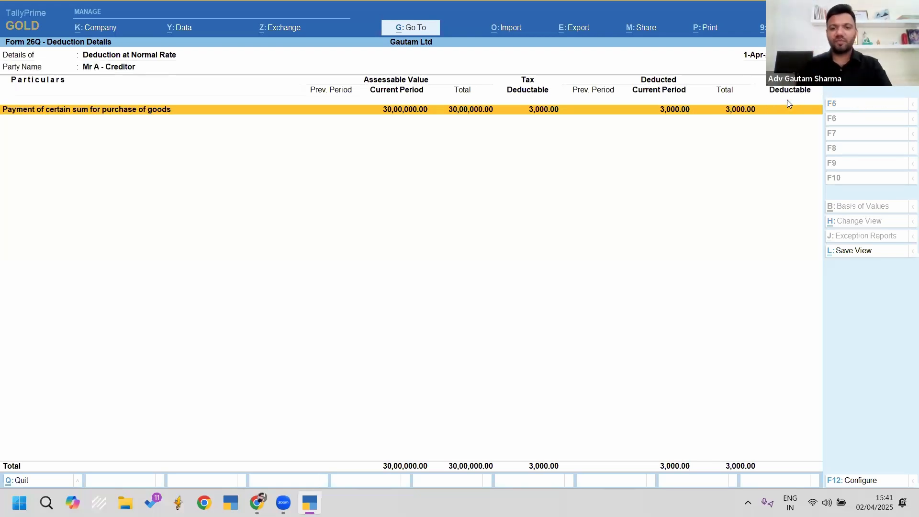
key(Escape)
key(Escape)
key(Escape)
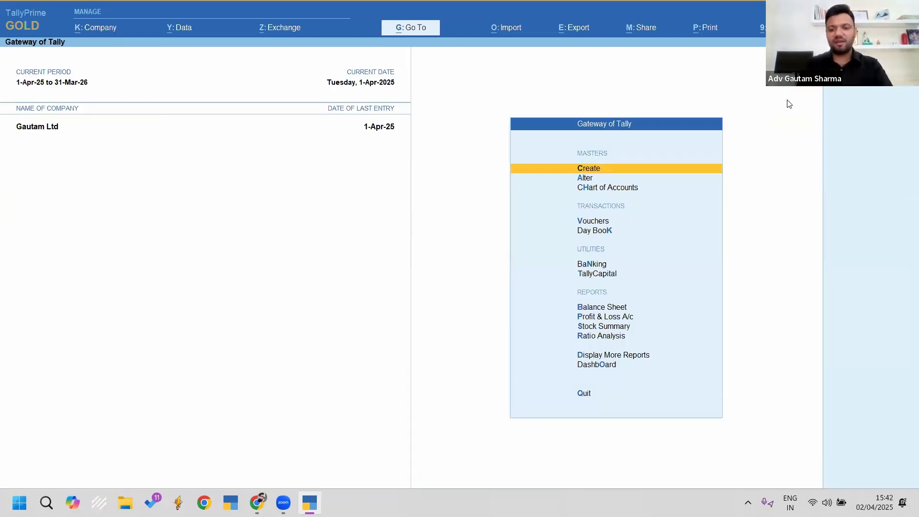
key(Down)
key(Down)
key(Down)
key(Down)
key(Down)
key(Down)
key(Down)
key(Return)
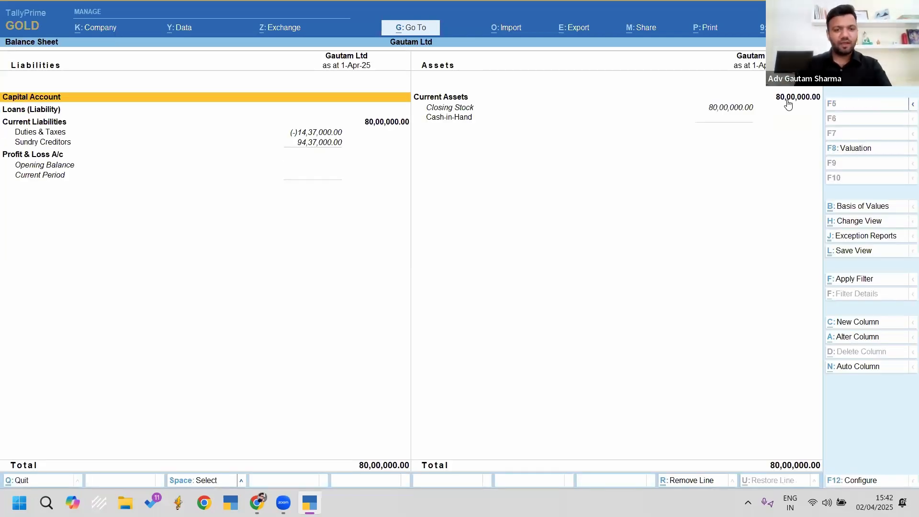
key(Down)
key(Down)
key(Down)
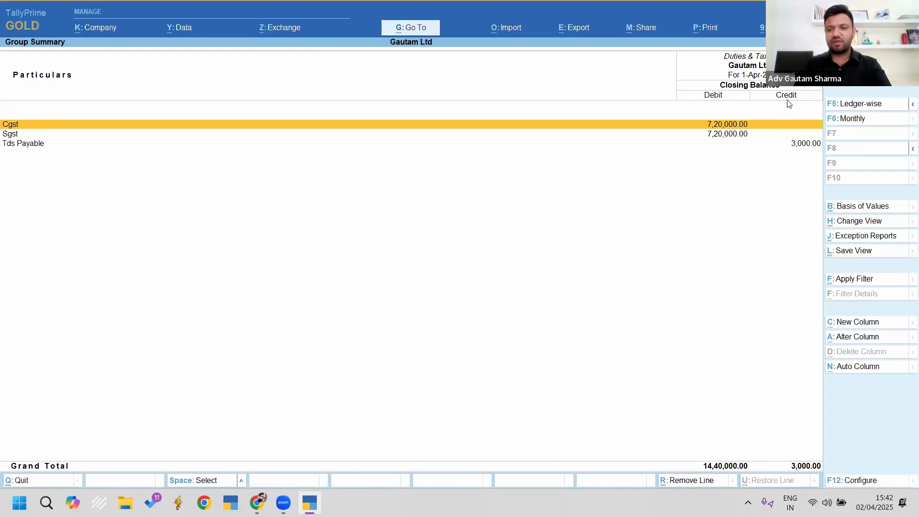
key(Down)
key(Down)
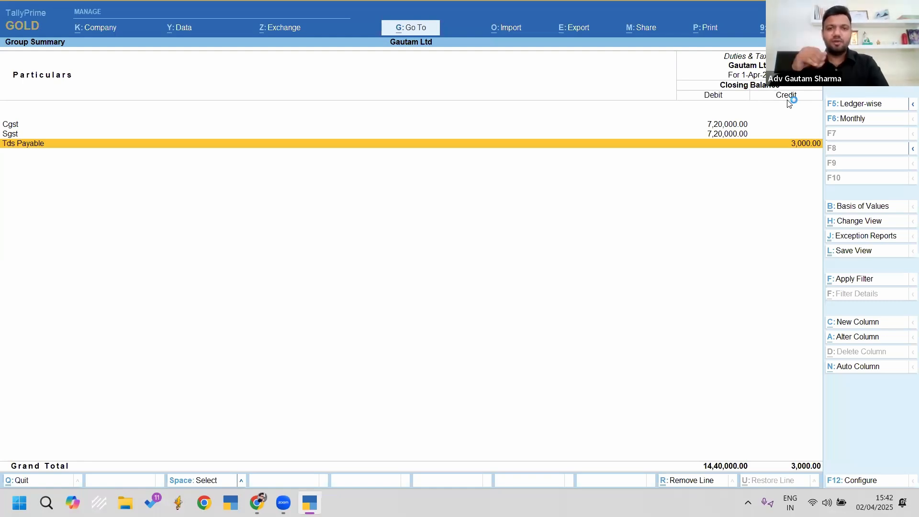
key(Escape)
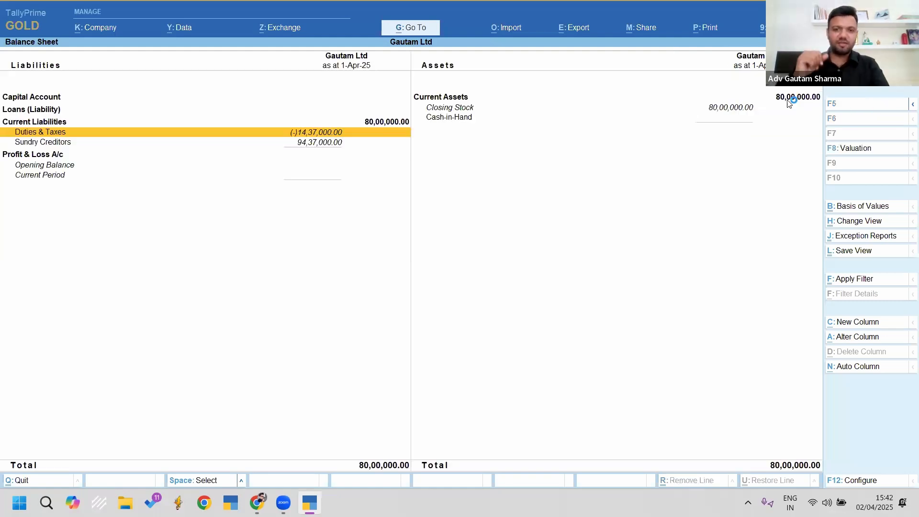
key(Escape)
key(Escape)
key(Escape)
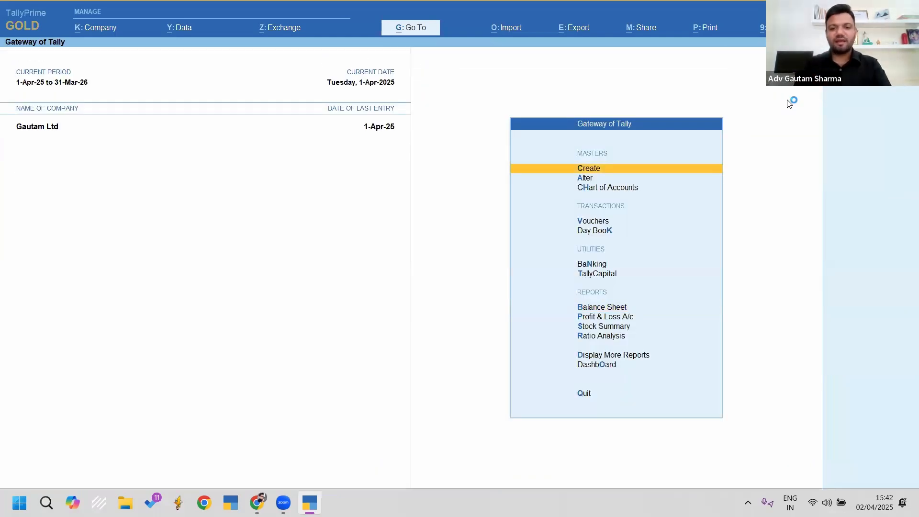
Step: Start a new voucher from Gateway of Tally as Payment voucher No. 1 with F5
key(Down)
key(Down)
key(Down)
key(Return)
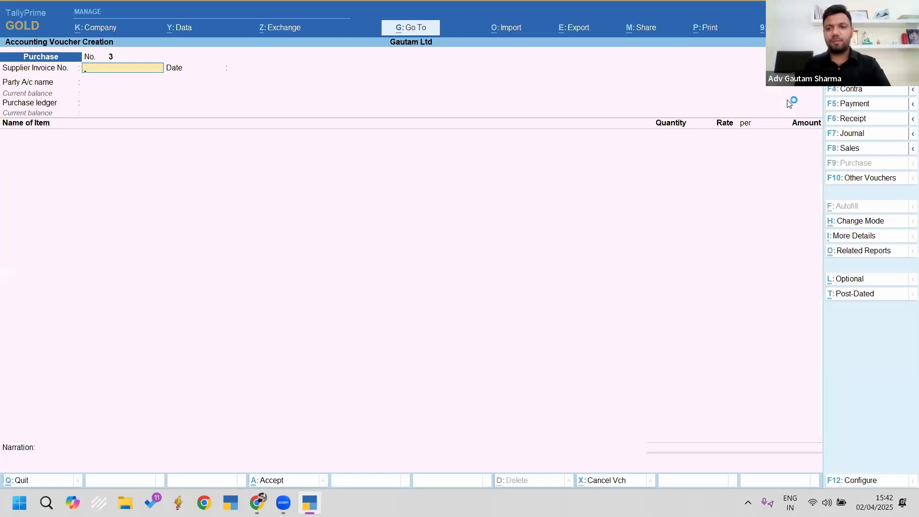
key(F5)
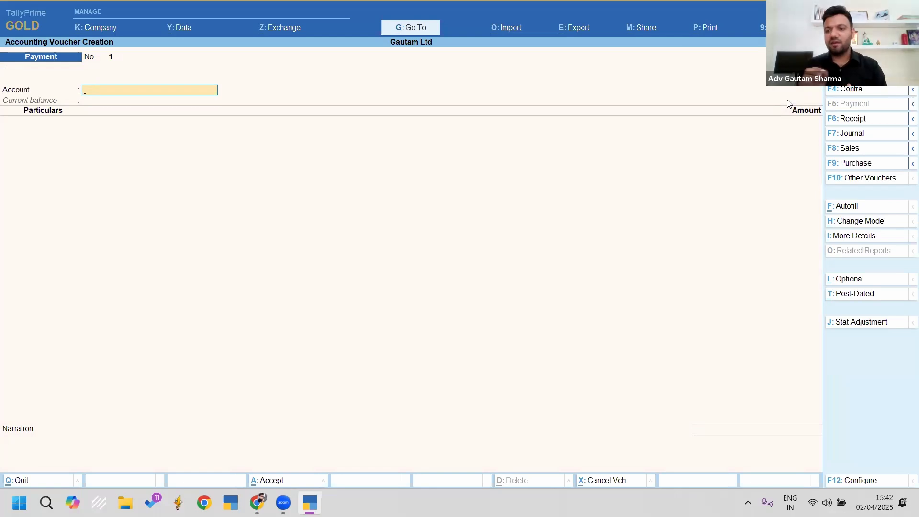
key(ctrl)
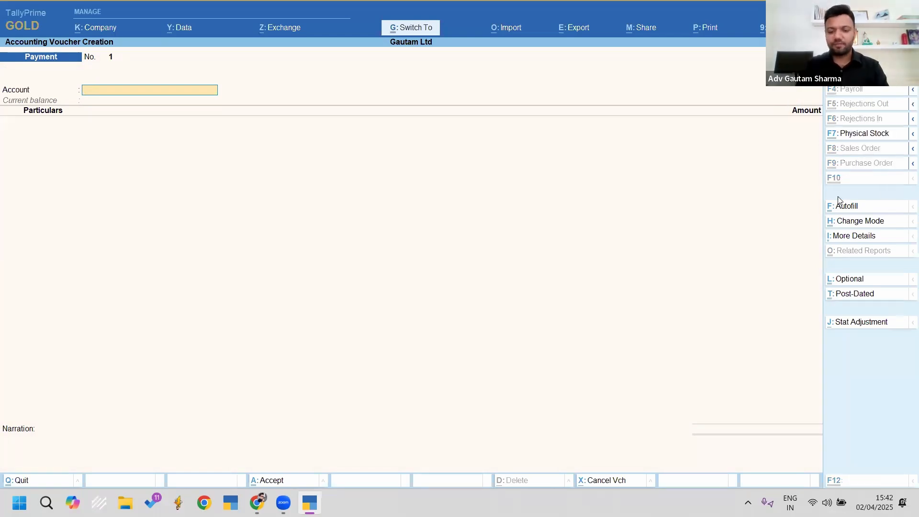
drag(814, 193, 876, 217)
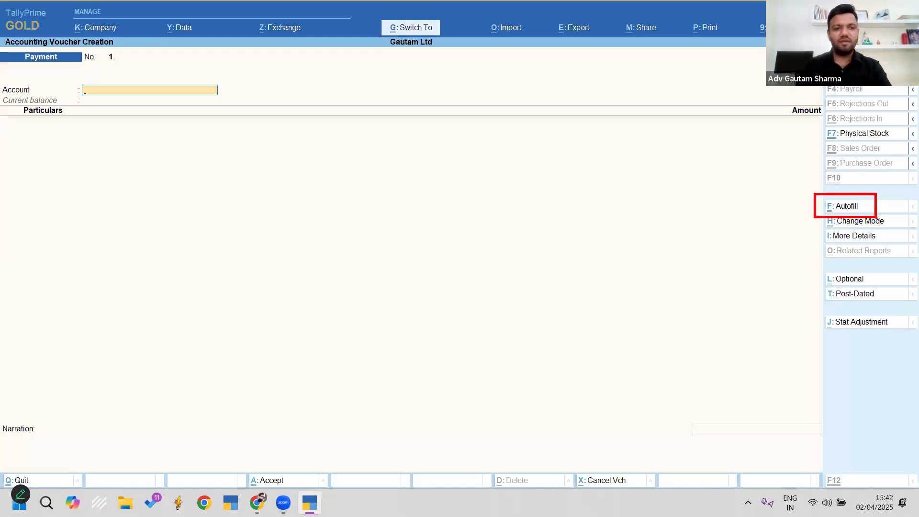
key(Escape)
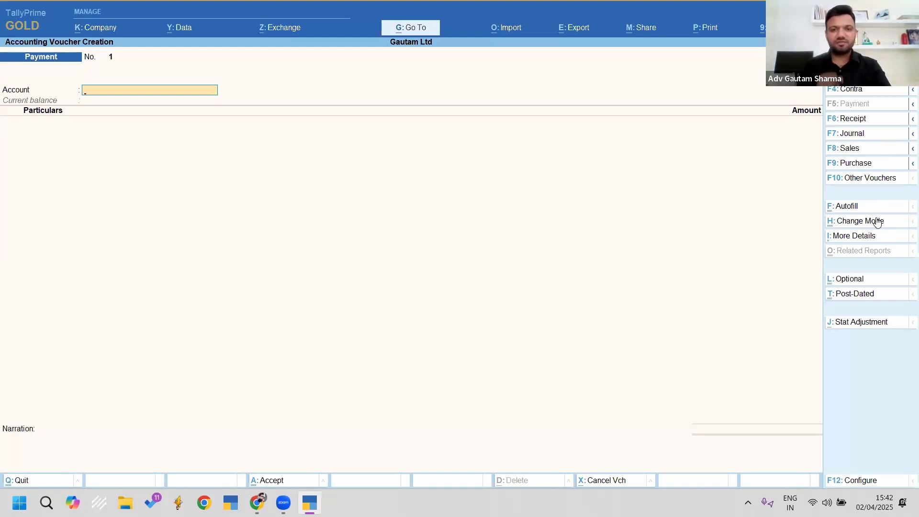
Step: Autofill the payment as a TDS Stat Payment for 1-Apr-25 to 1-Apr-25
click(841, 207)
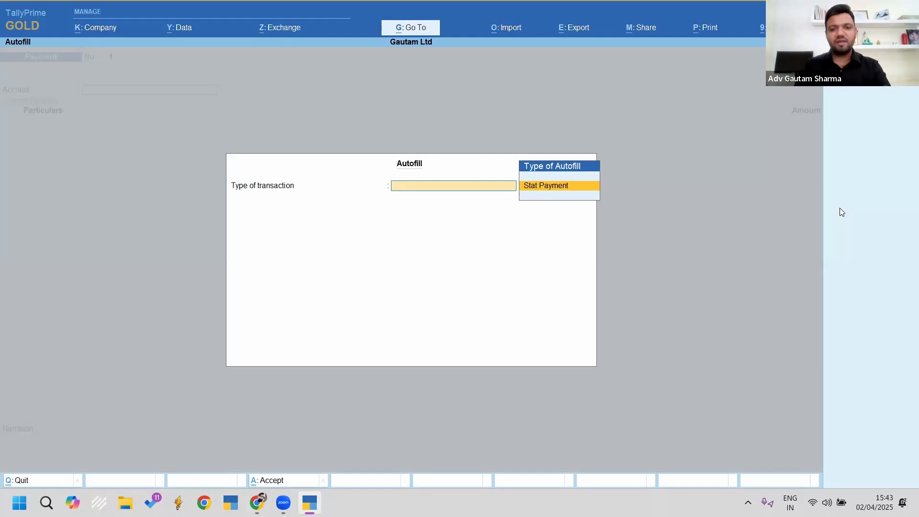
key(Return)
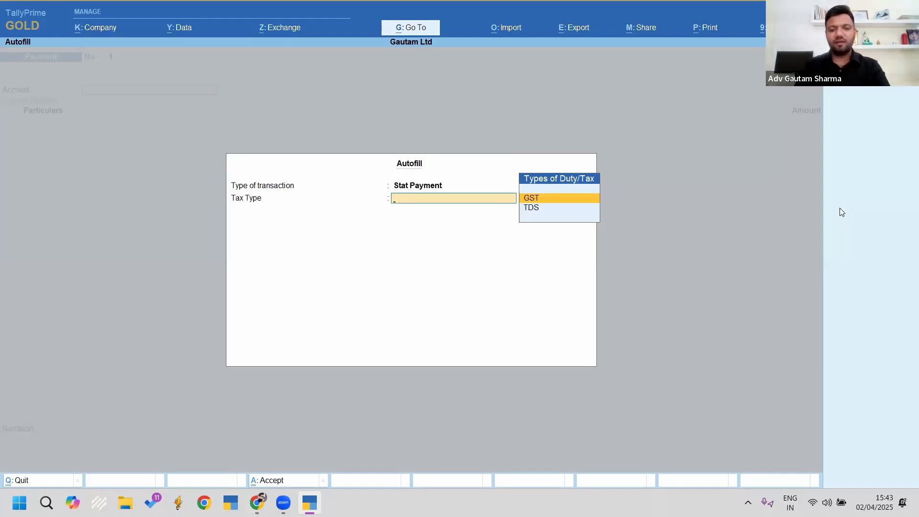
key(Down)
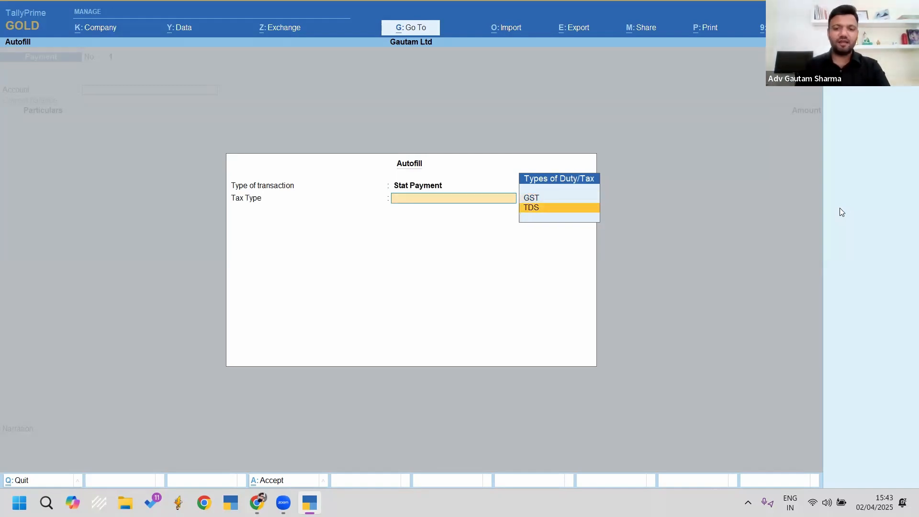
key(Return)
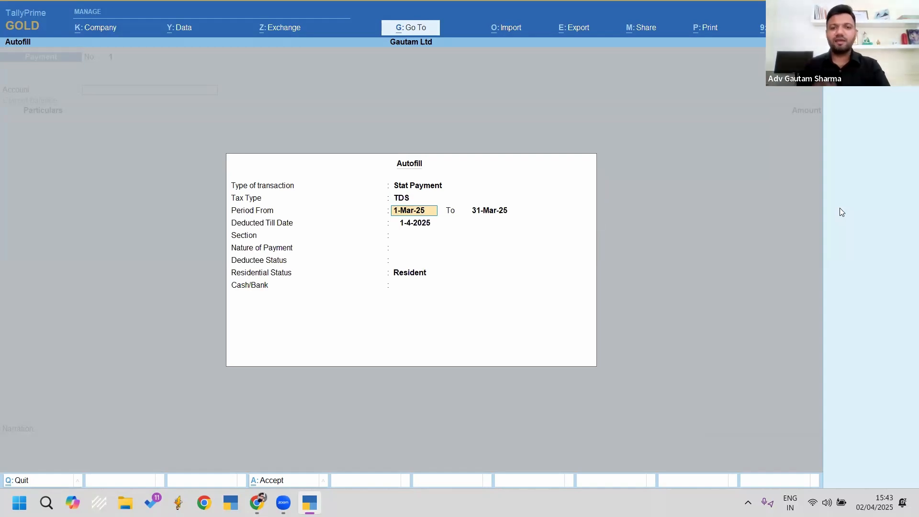
text(1.4)
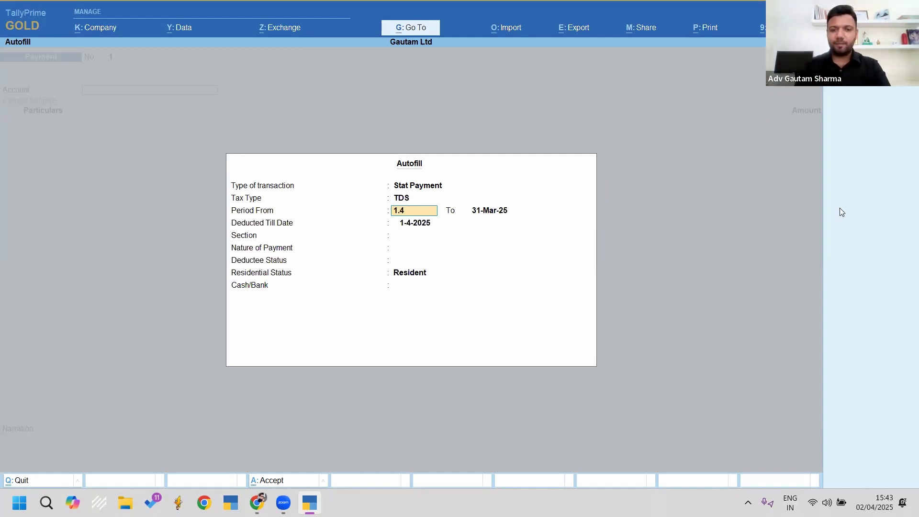
key(Return)
text(1.4)
key(Return)
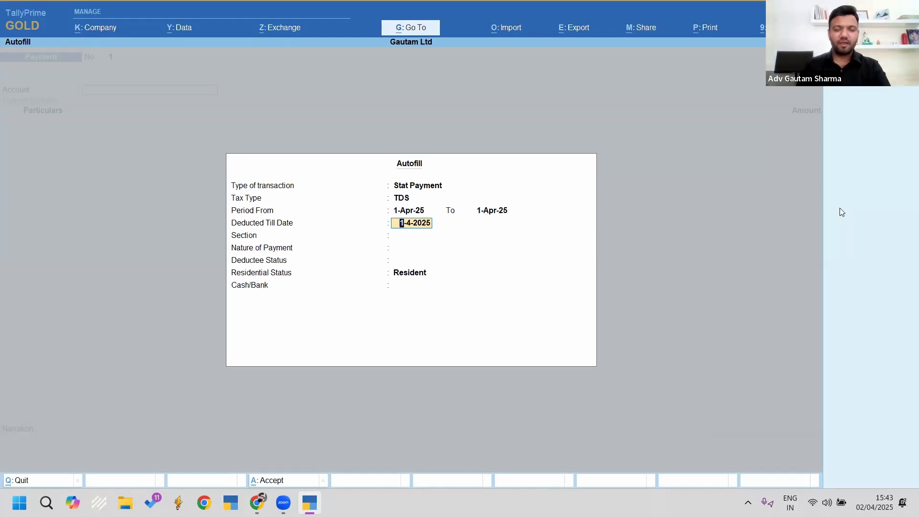
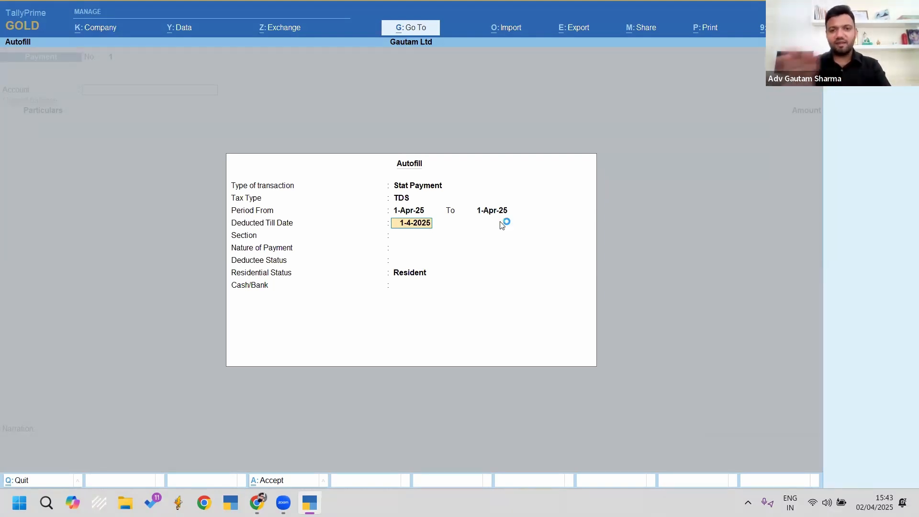
Step: Set the TDS Autofill to section 194Q, purchase of goods, All Items and Resident, and start a new Cash/Bank ledger
key(Return)
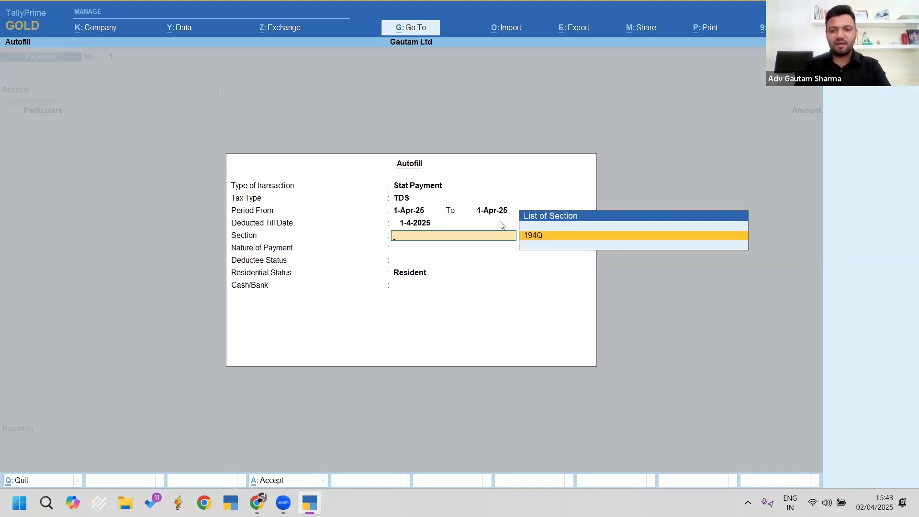
key(Return)
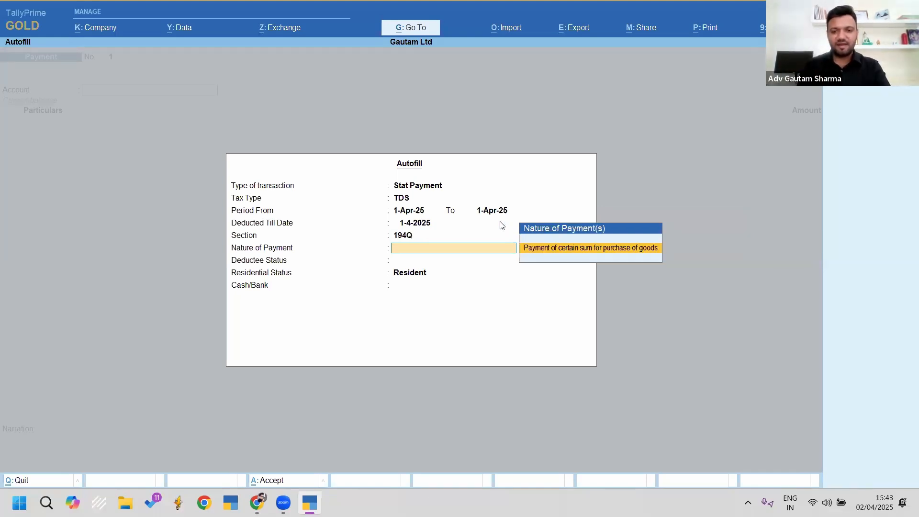
key(Return)
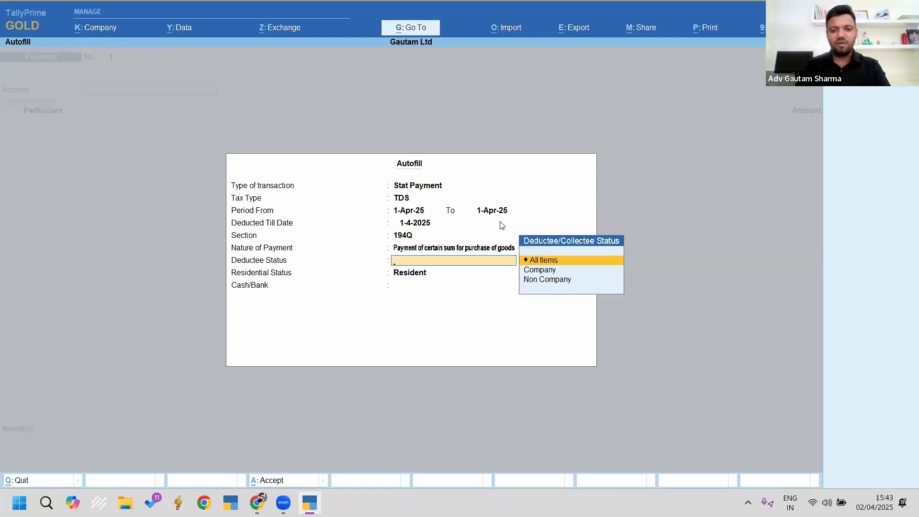
key(Return)
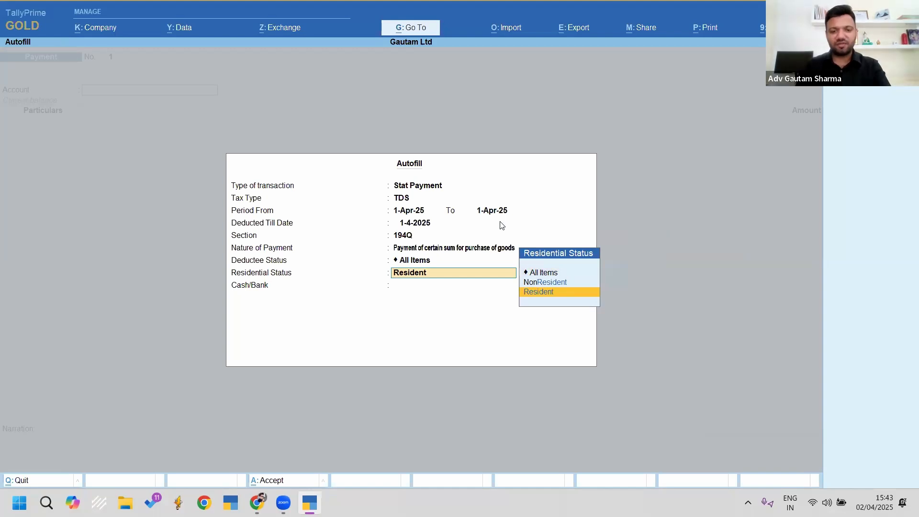
key(Return)
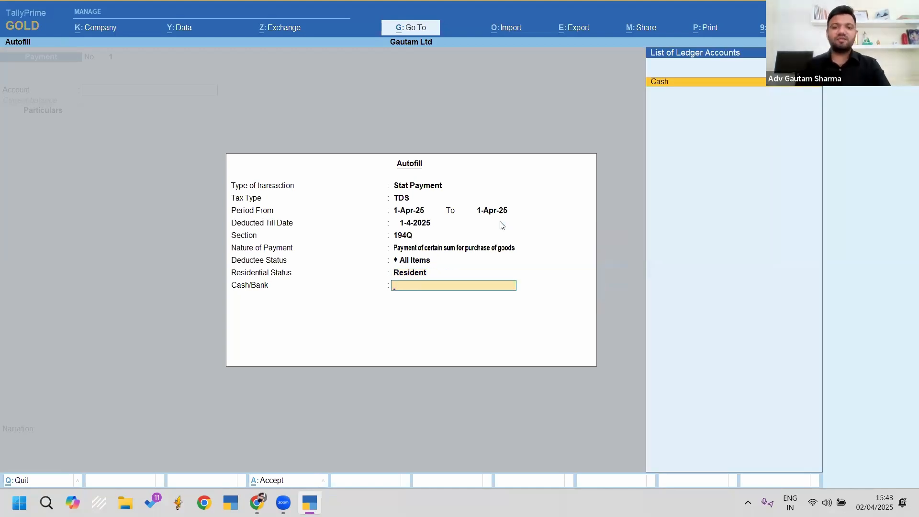
key(alt+c)
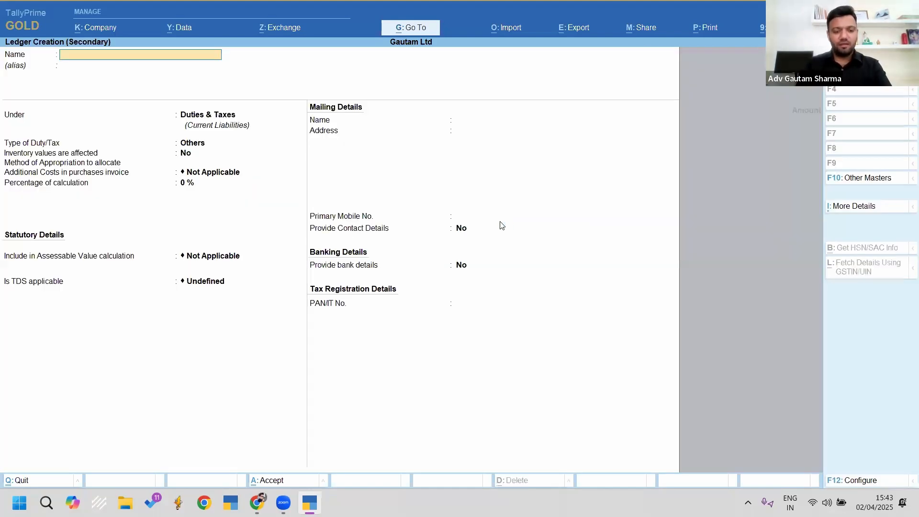
Step: Create a 'Bank A/c' ledger under Bank Accounts
text(Bank A/c)
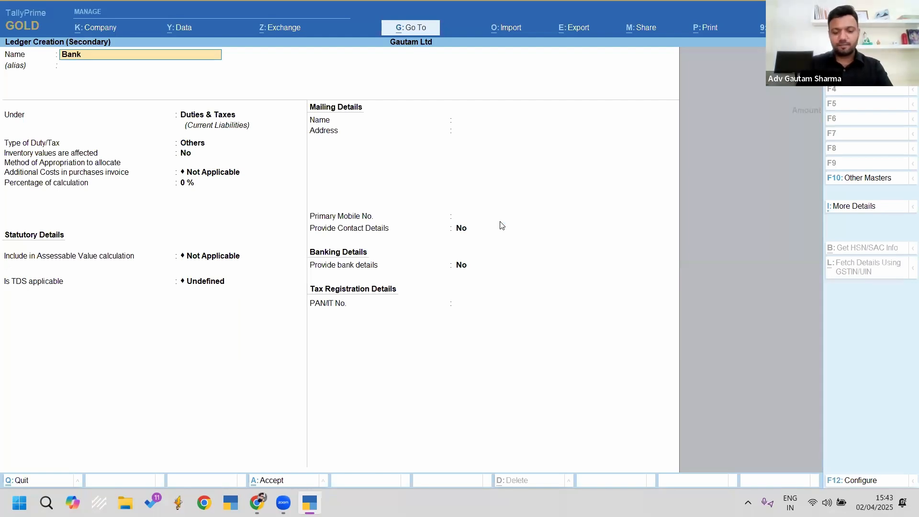
key(Return)
text(B)
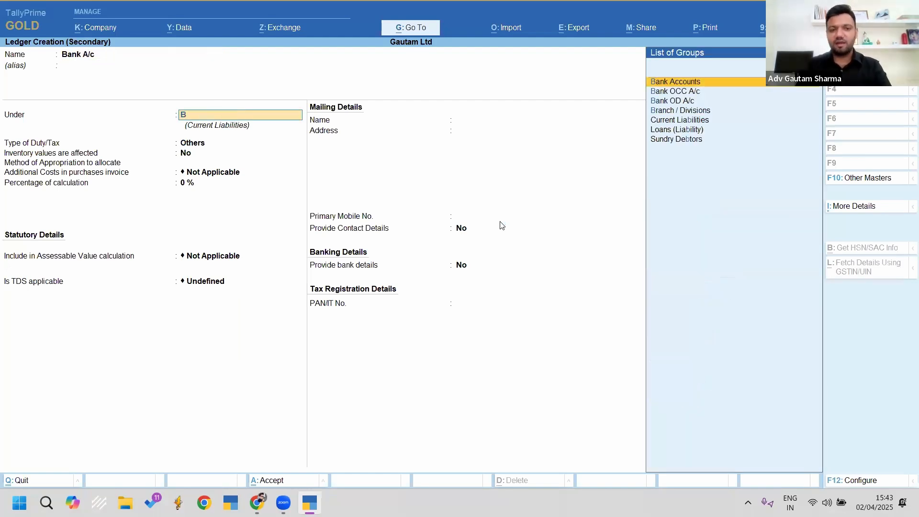
key(Return)
key(ctrl+a)
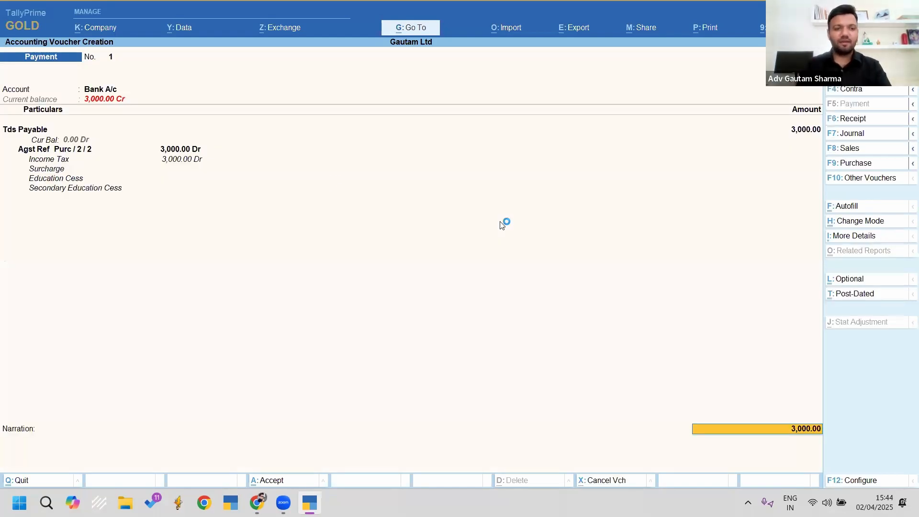
Step: Review the voucher paying Tds Payable 3,000.00 from Bank A/c against Purc / 2 / 2
key(ctrl)
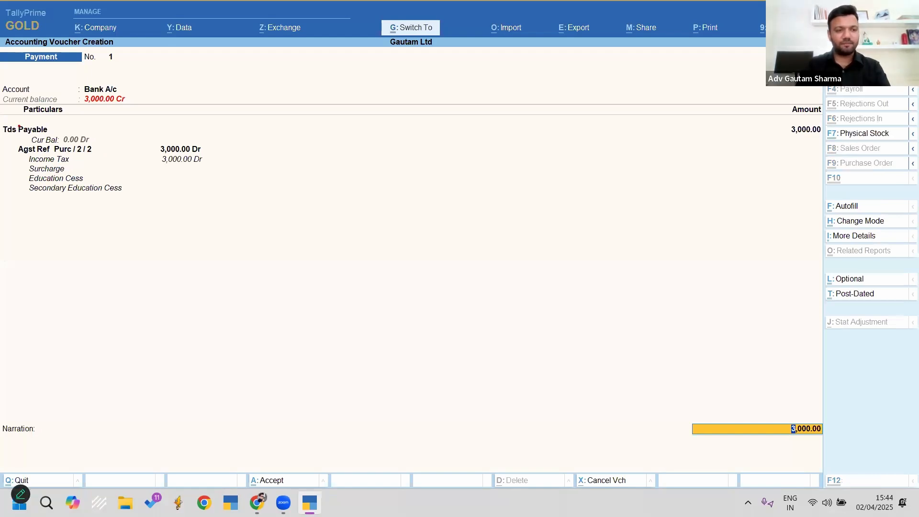
mouse_move(3, 120)
mouse_down()
mouse_move(144, 180)
mouse_move(220, 196)
mouse_up()
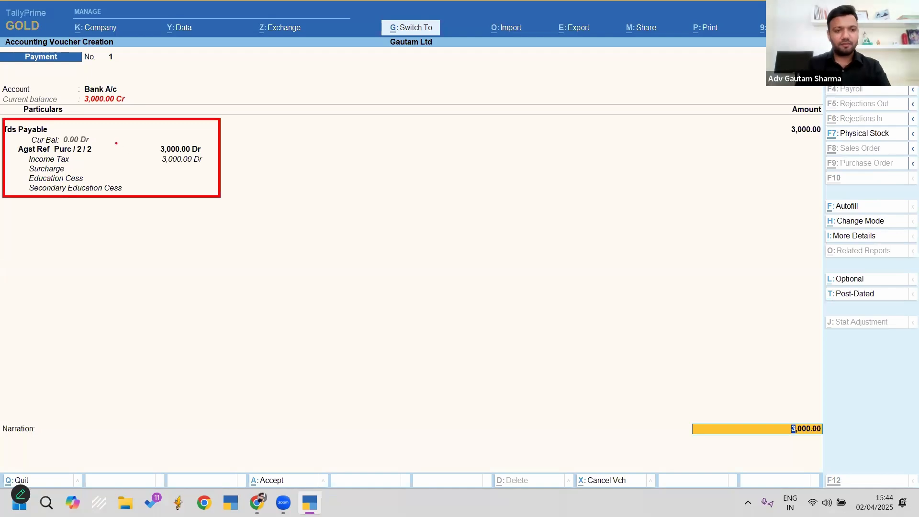
mouse_move(101, 144)
mouse_down()
mouse_move(145, 120)
mouse_move(133, 136)
mouse_up()
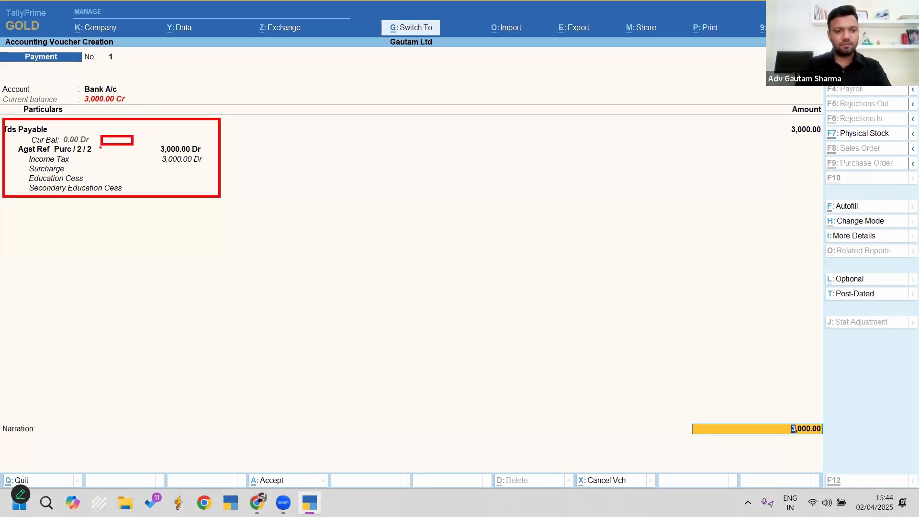
drag(100, 148, 186, 94)
key(Escape)
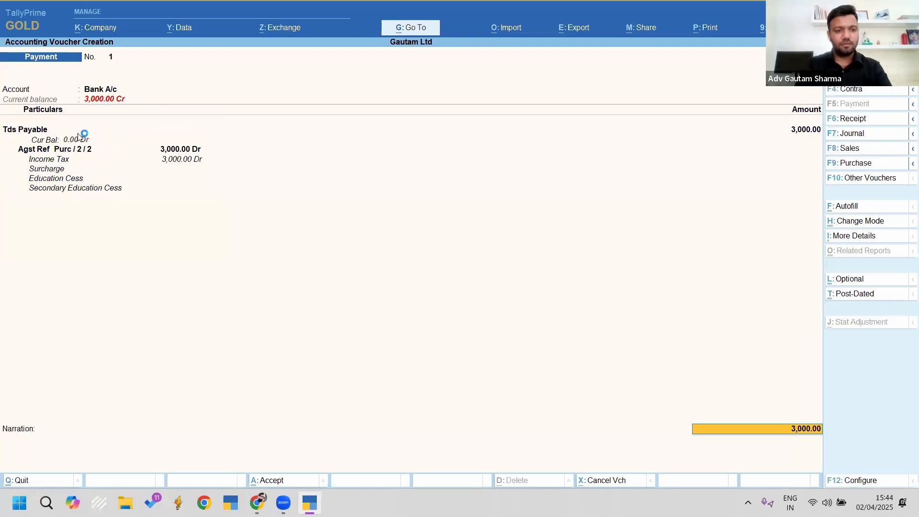
key(ctrl)
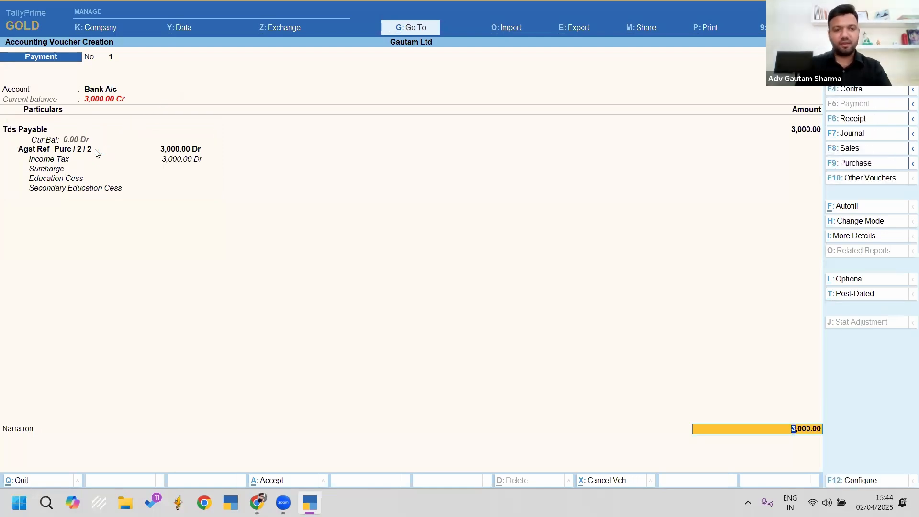
key(ctrl+2)
drag(94, 149, 196, 93)
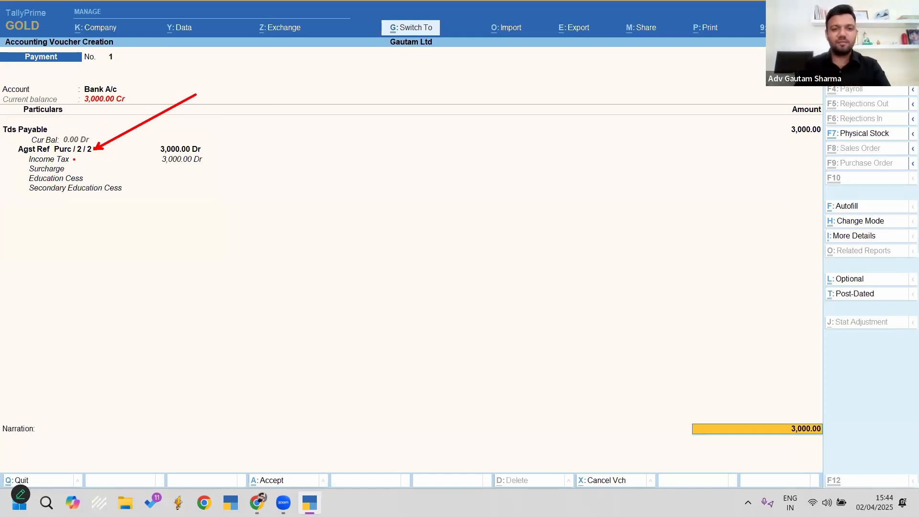
Step: Save the 3,000.00 TDS payment with Cheque as transaction type, then quit to Gateway of Tally
key(Escape)
key(Return)
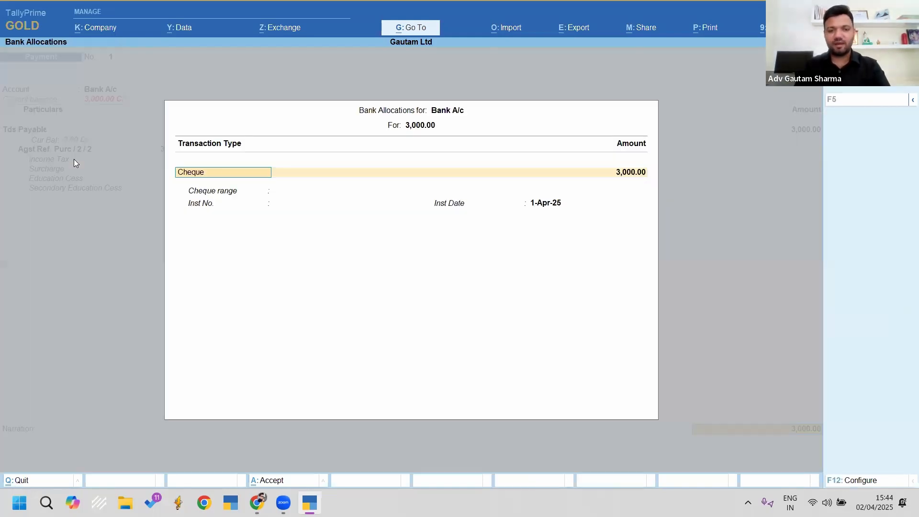
key(Return)
key(Return)
key(Return)
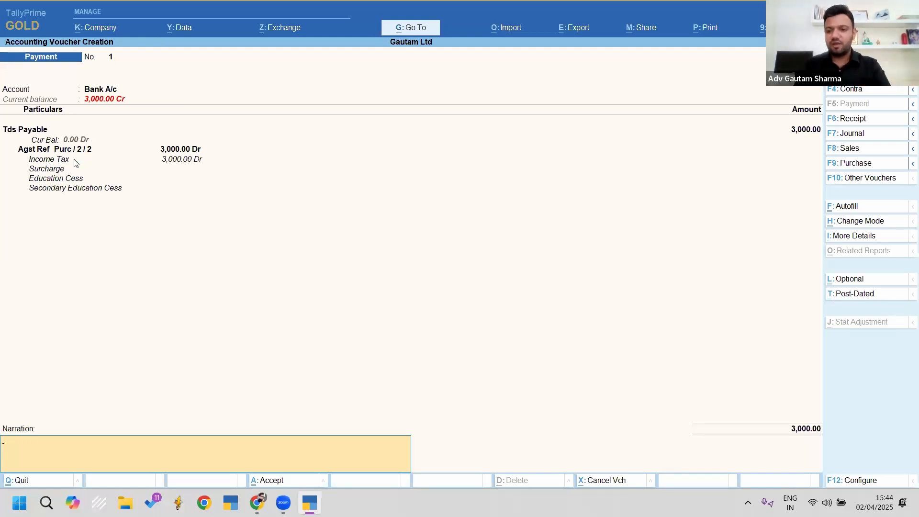
key(Return)
key(Return)
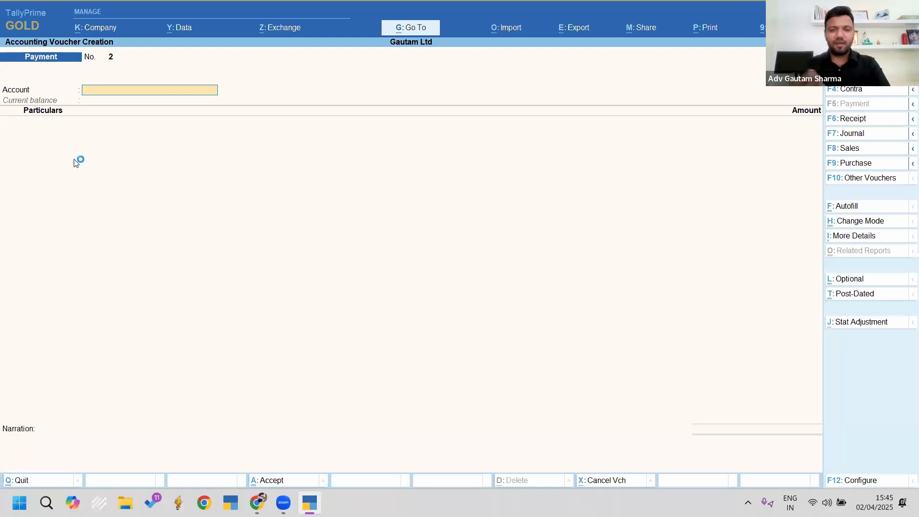
key(Escape)
key(y)
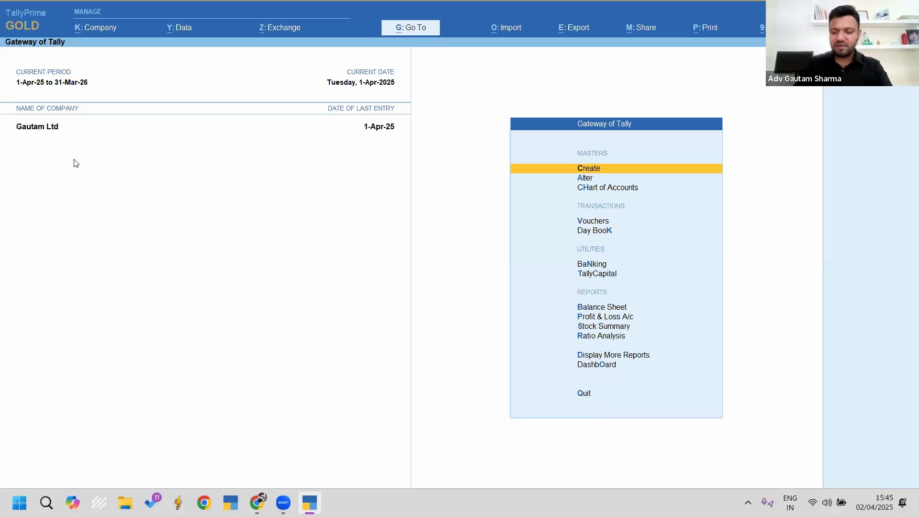
Step: Open Form 26Q via Alt+G '26q' and check the vouchers not relevant to the return
key(alt+g)
text(26q)
key(Return)
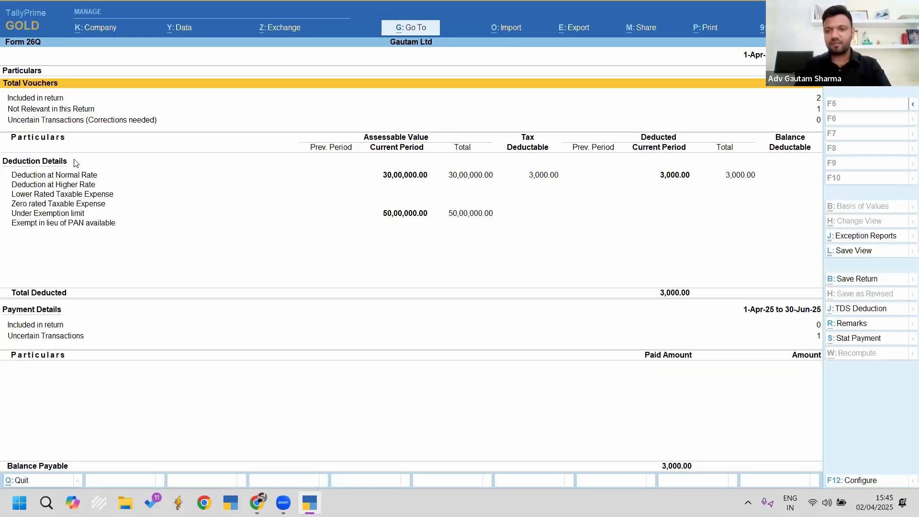
key(Down)
key(Down)
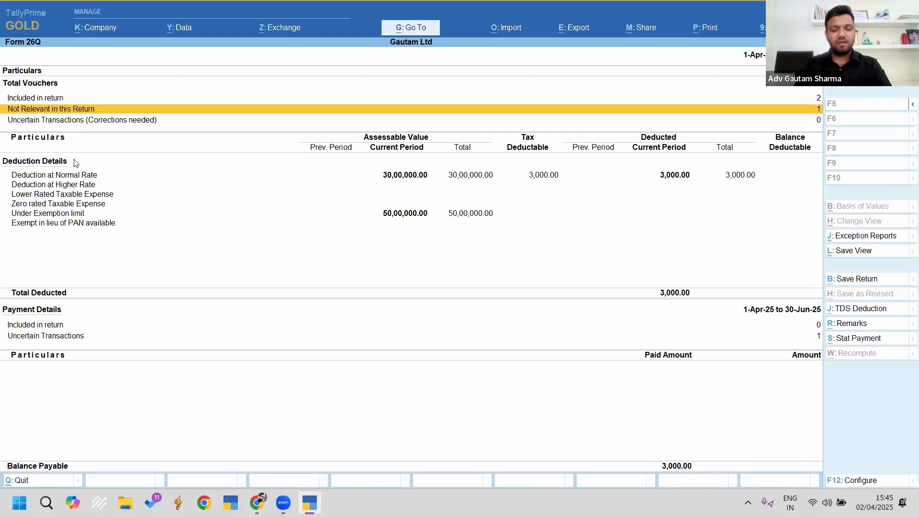
key(Up)
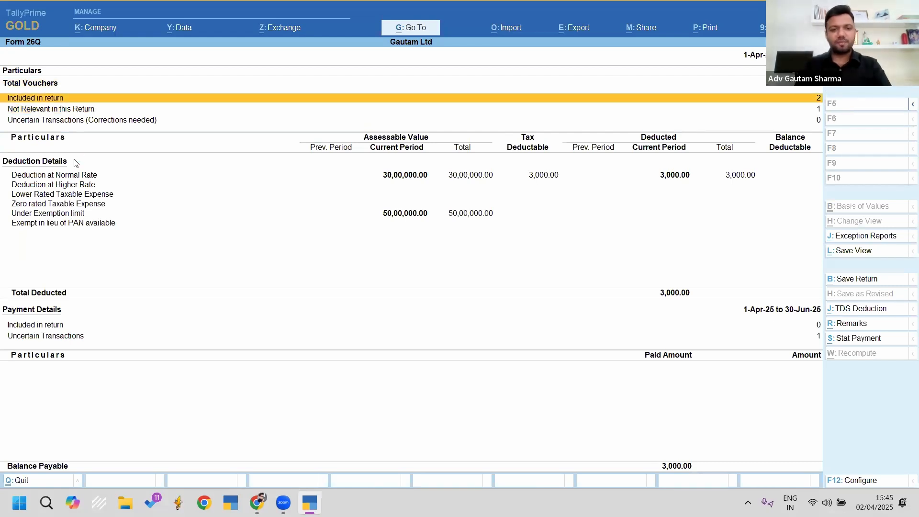
key(Down)
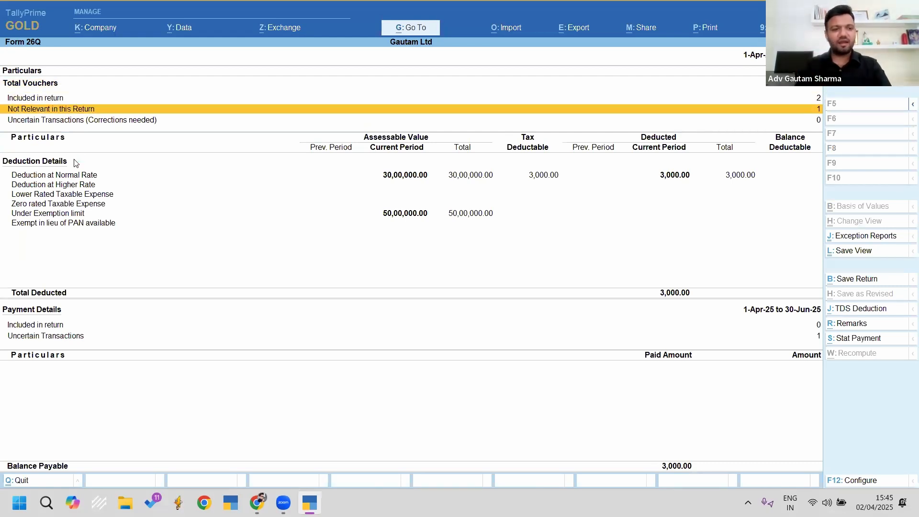
key(Return)
key(Return)
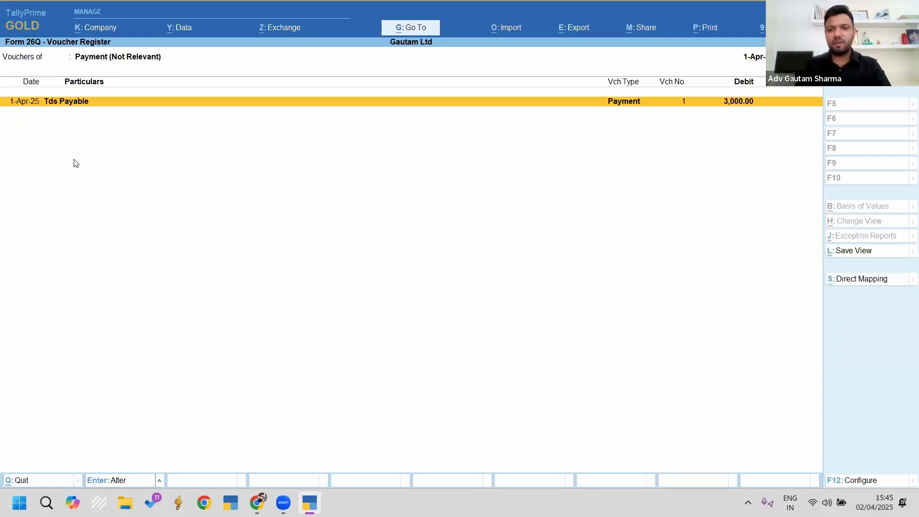
key(Escape)
key(Escape)
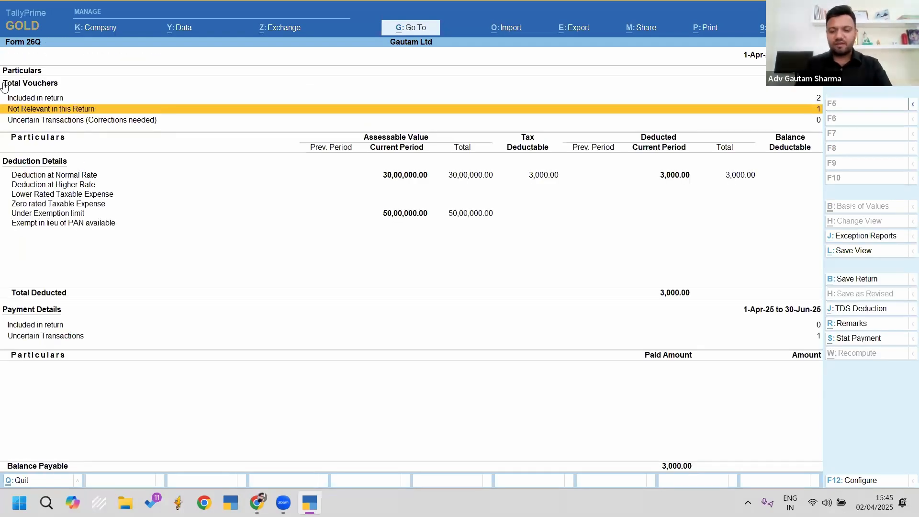
Step: Review the Form 26Q summary figures, then drill into the uncertain payment transactions
key(ctrl)
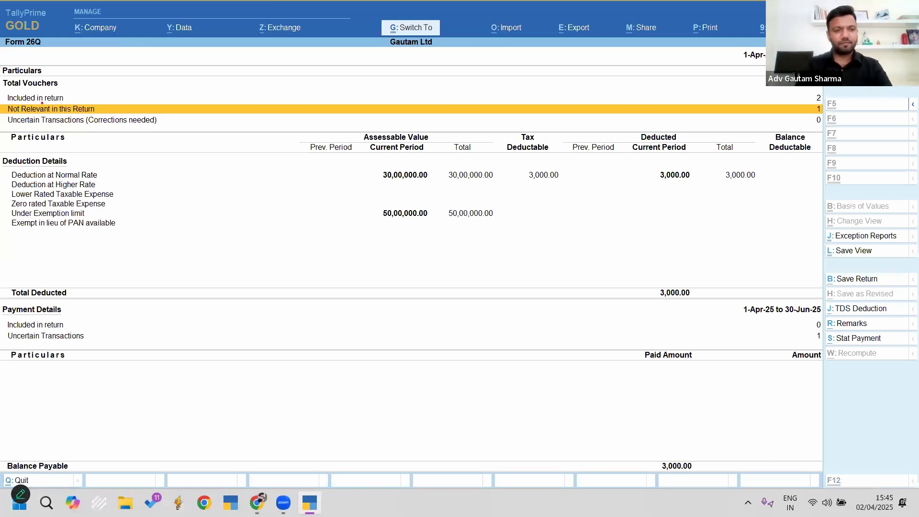
drag(4, 128, 513, 325)
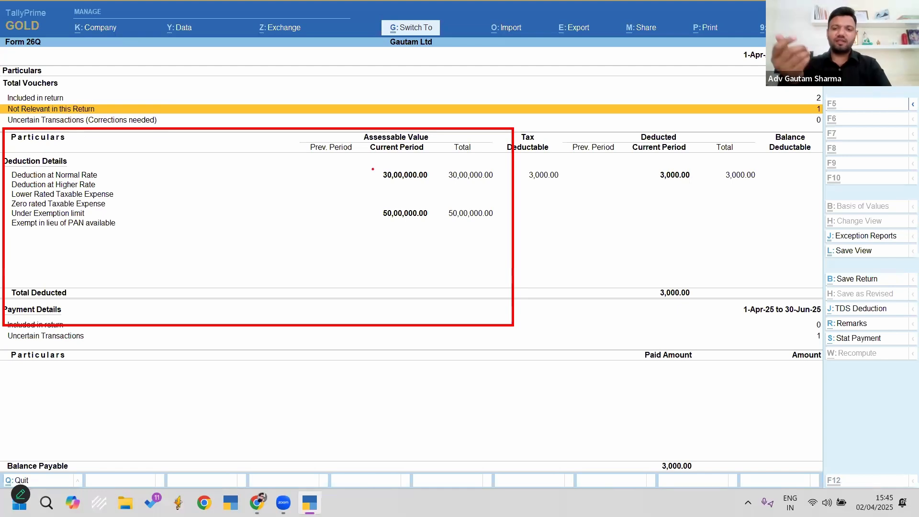
key(Escape)
key(ctrl+2)
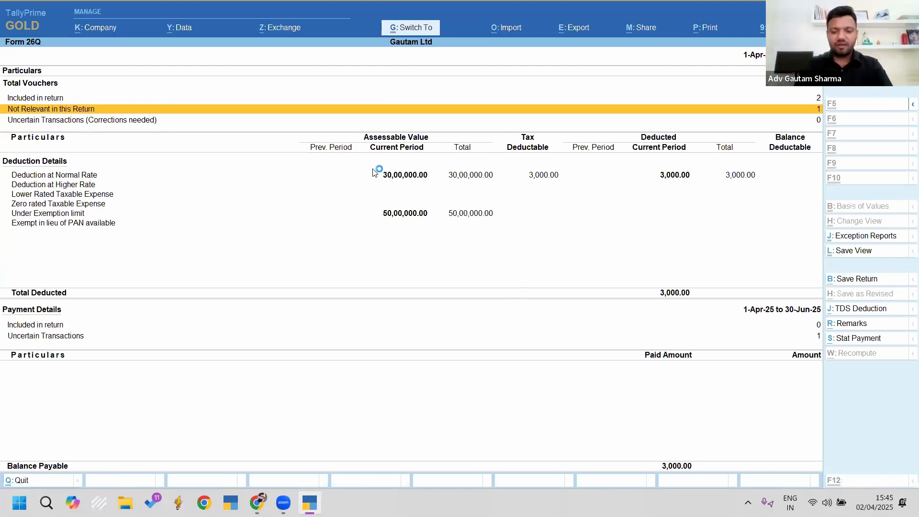
mouse_move(3, 301)
mouse_down()
mouse_move(212, 344)
mouse_move(415, 368)
mouse_up()
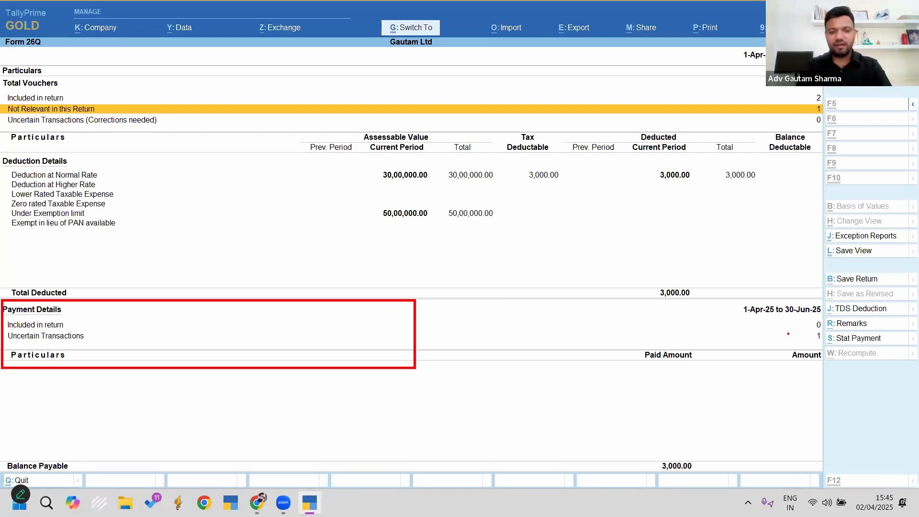
key(Escape)
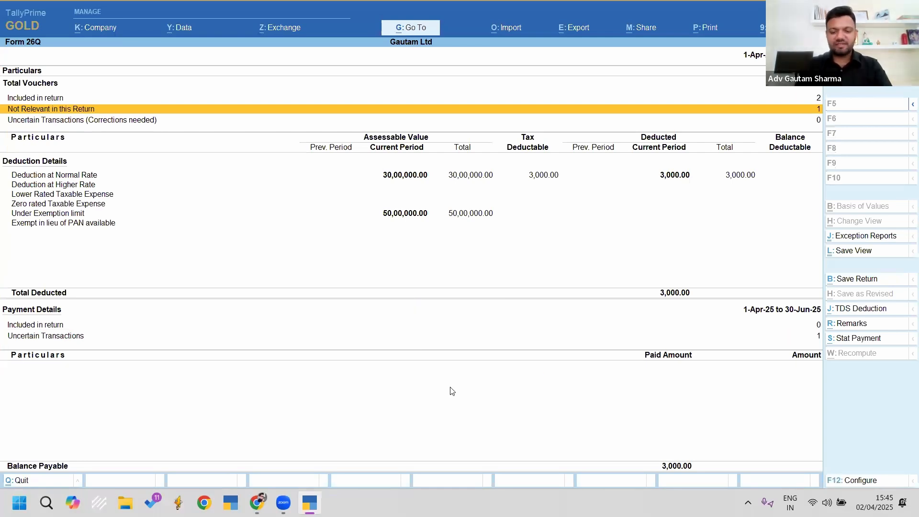
key(ctrl+2)
drag(17, 351, 365, 445)
key(Escape)
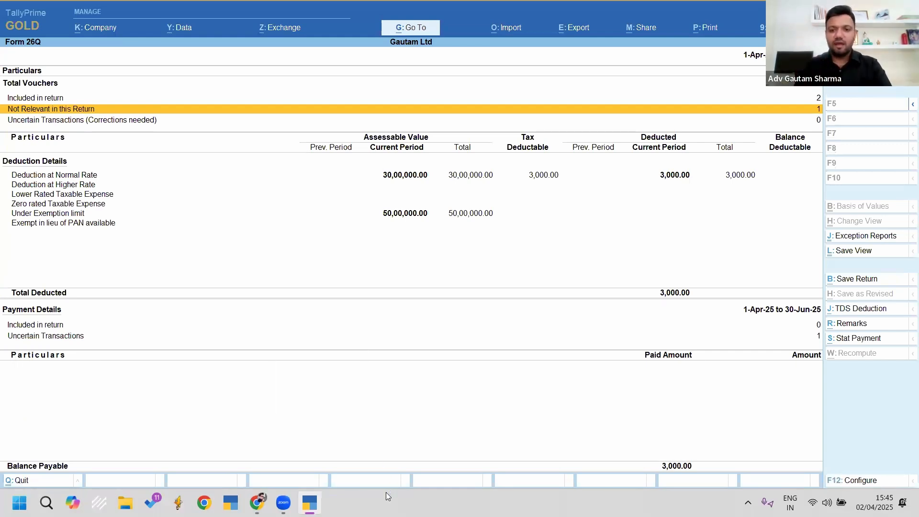
key(Down)
key(Down)
key(Down)
key(Down)
key(Down)
key(Down)
key(Down)
key(Down)
key(Down)
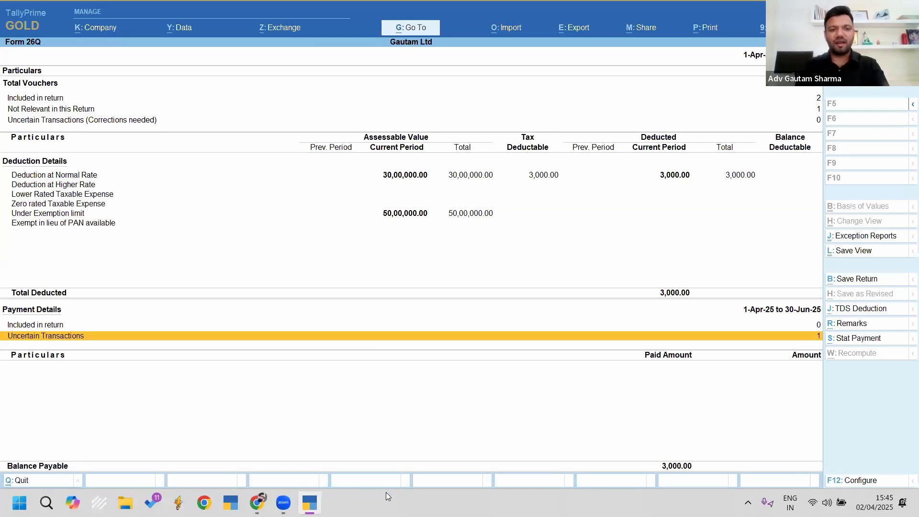
key(Return)
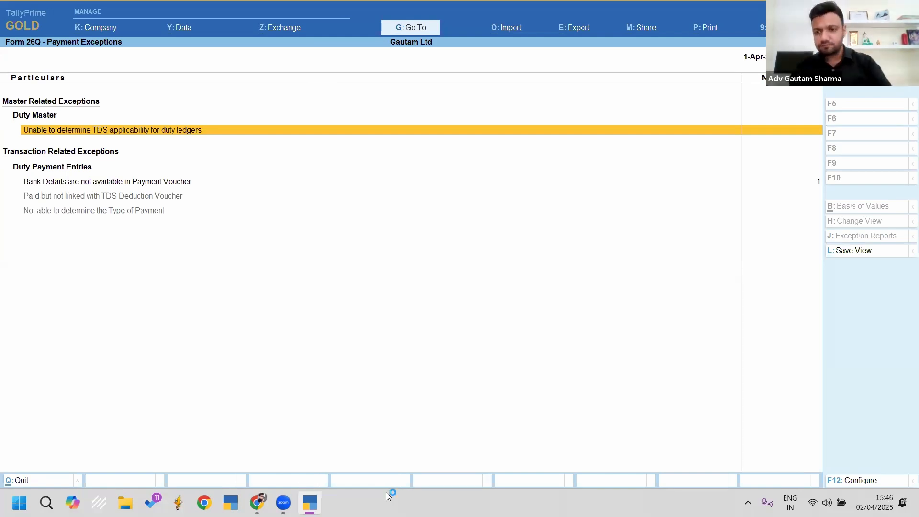
Step: Fix 'Bank Details are not available' with BSR code 1234567, challan 12345, dated 1-4
key(Down)
key(Down)
key(Up)
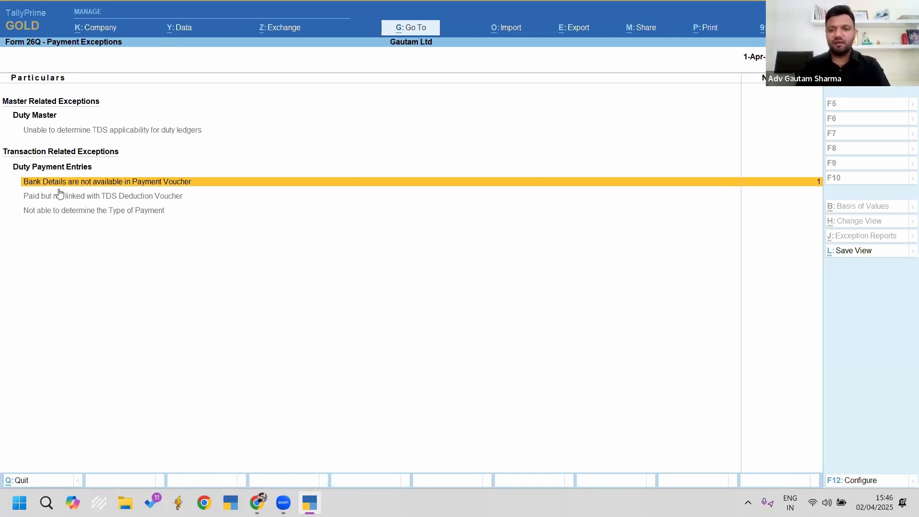
key(Return)
key(Tab)
key(Tab)
key(Tab)
key(Tab)
key(Tab)
key(Tab)
text(1234567)
key(Tab)
text(12345)
key(Tab)
text(1-4)
key(Tab)
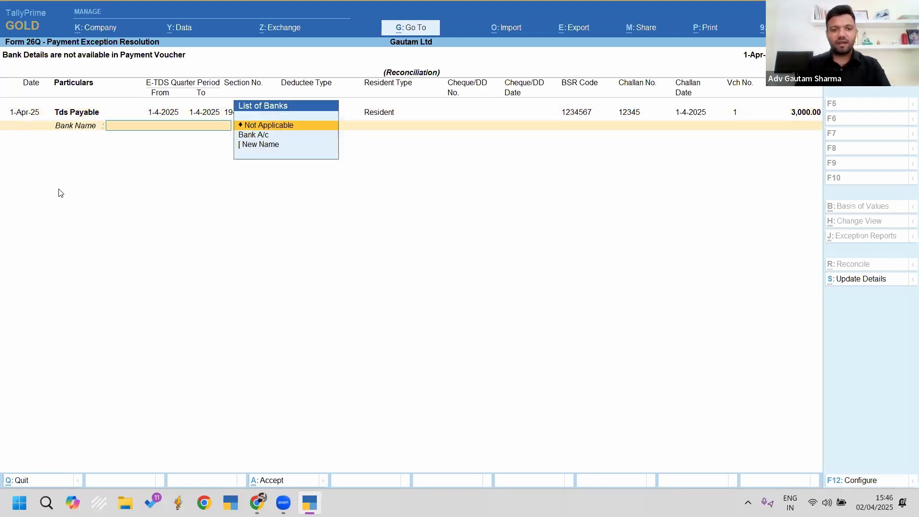
Step: Set the bank to Bank A/c with branch Sbp and accept the details
key(Down)
key(Return)
text(Sbp)
key(Return)
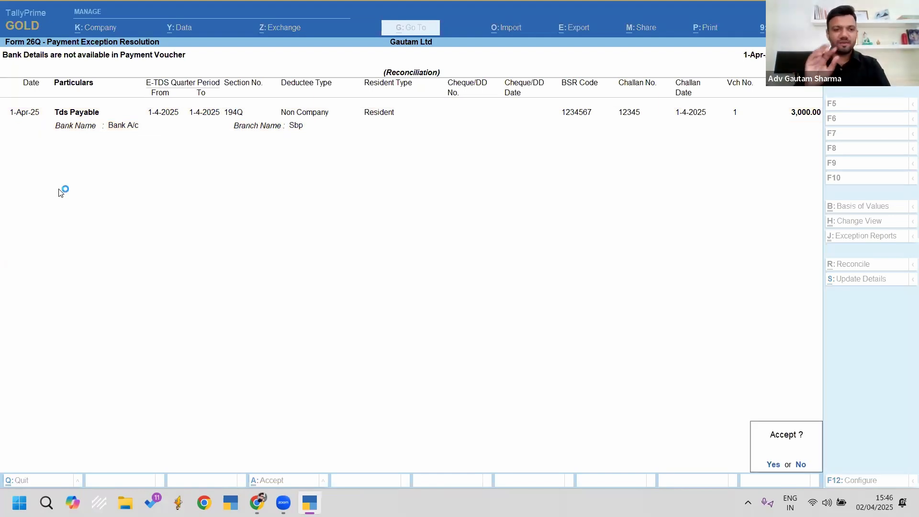
key(y)
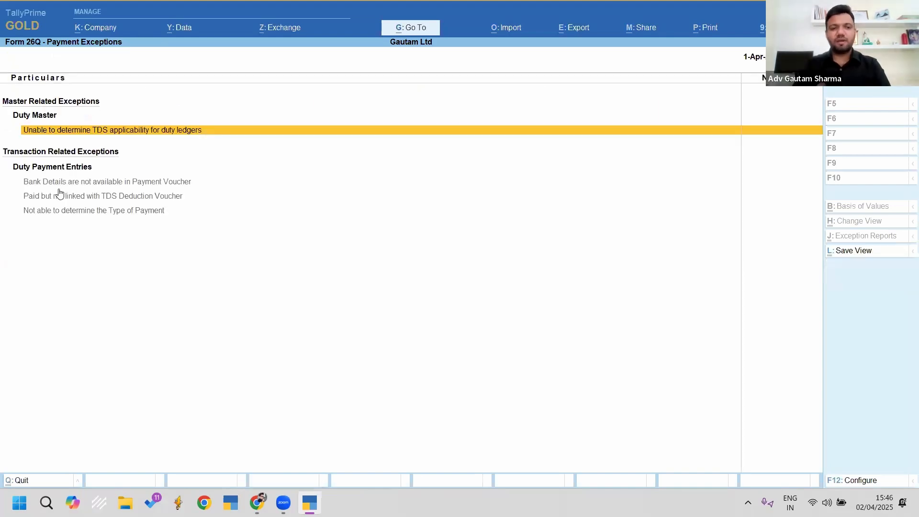
key(Escape)
Step: Check Payment Details in Form 26Q, highlighting the 3,000.00 included in return
key(Down)
key(Down)
key(Down)
key(Down)
key(Down)
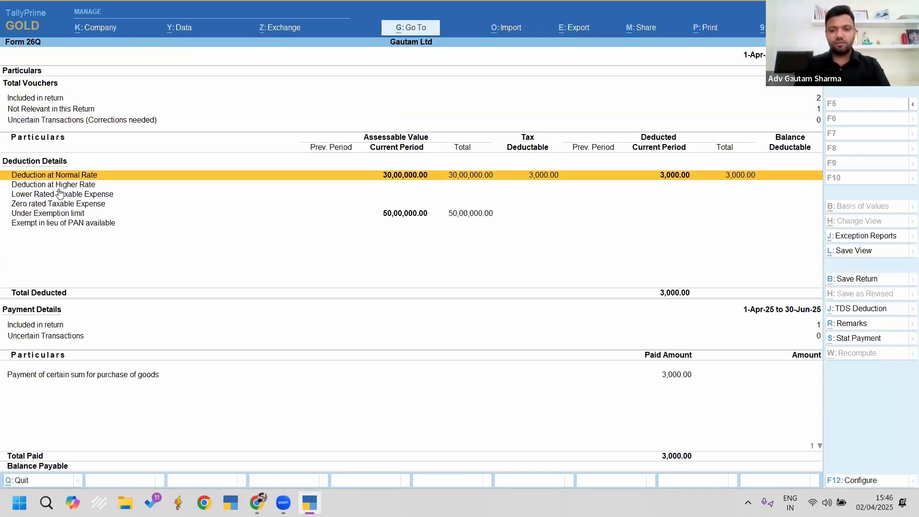
key(Down)
key(Up)
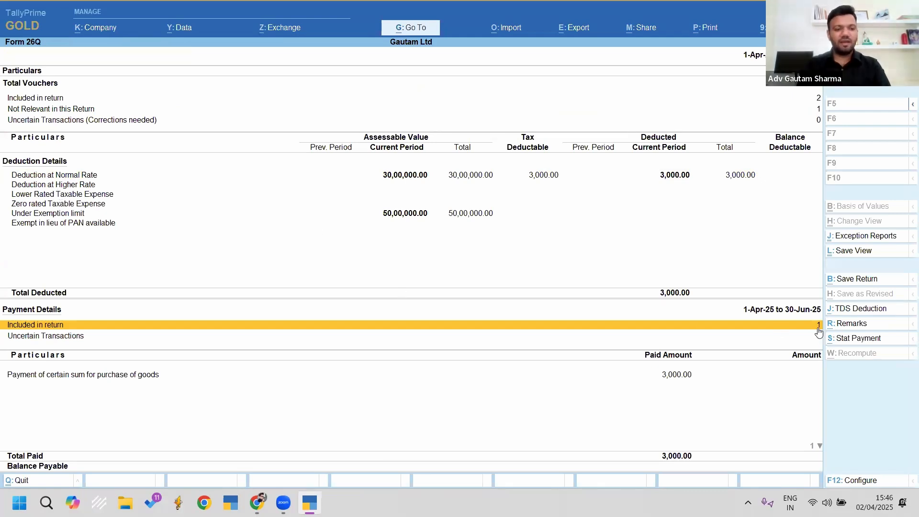
key(ctrl)
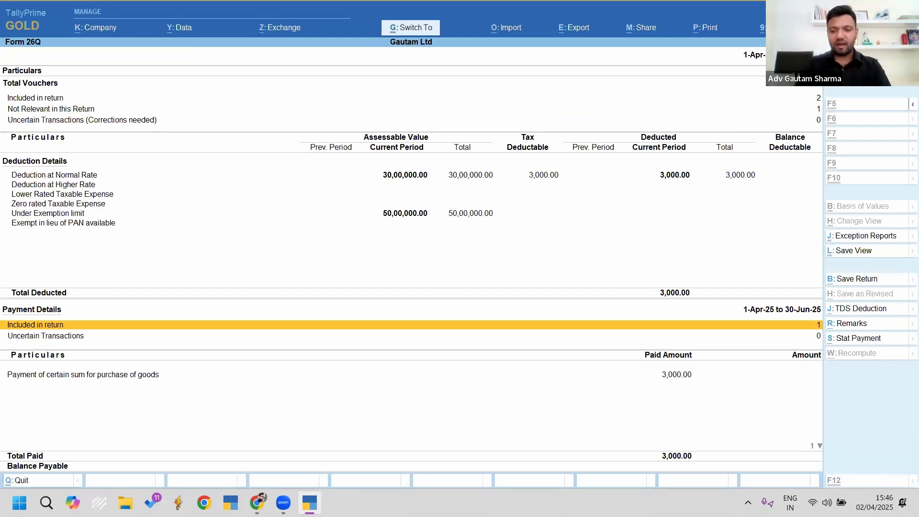
drag(641, 341, 708, 397)
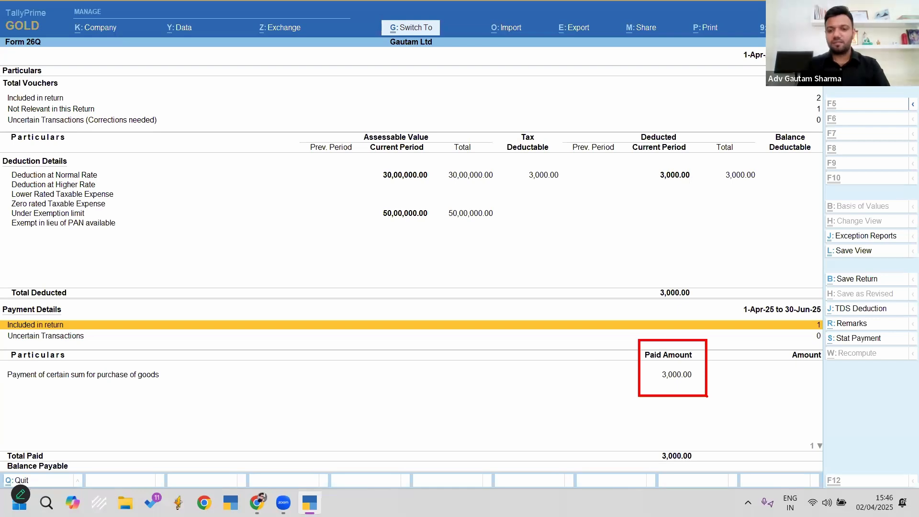
key(Escape)
Step: Delete the 1-Apr-25 Bank A/c payment voucher No. 1 for 3,000.00
key(Return)
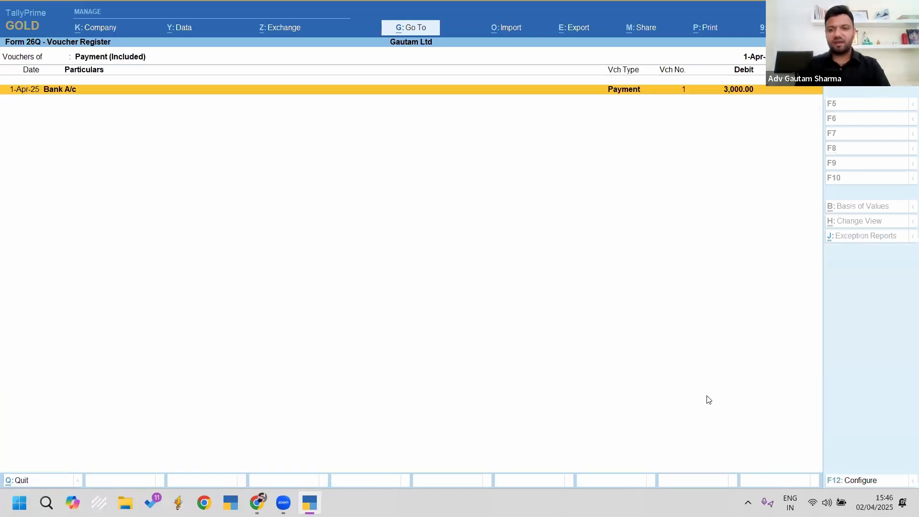
key(Return)
key(alt+d)
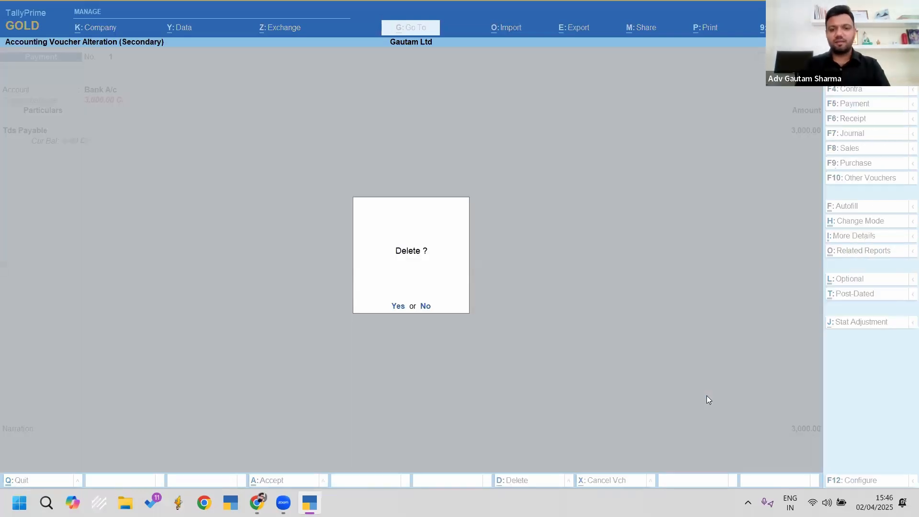
key(y)
key(Escape)
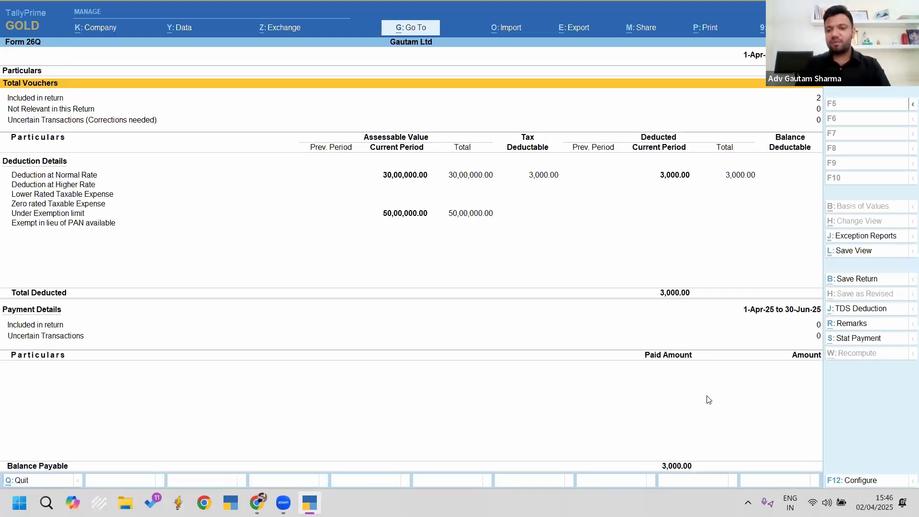
Step: Review the 3,000.00 balance payable in Form 26Q and close the report
key(ctrl)
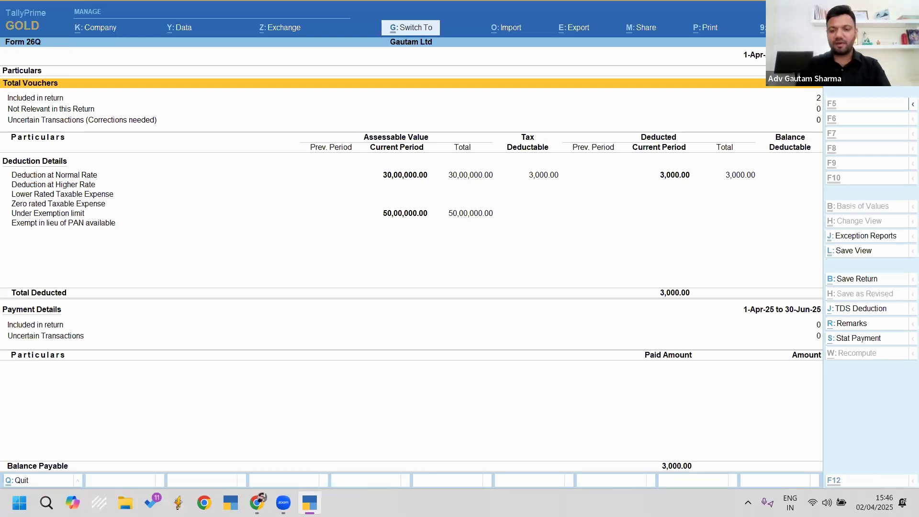
drag(634, 339, 722, 382)
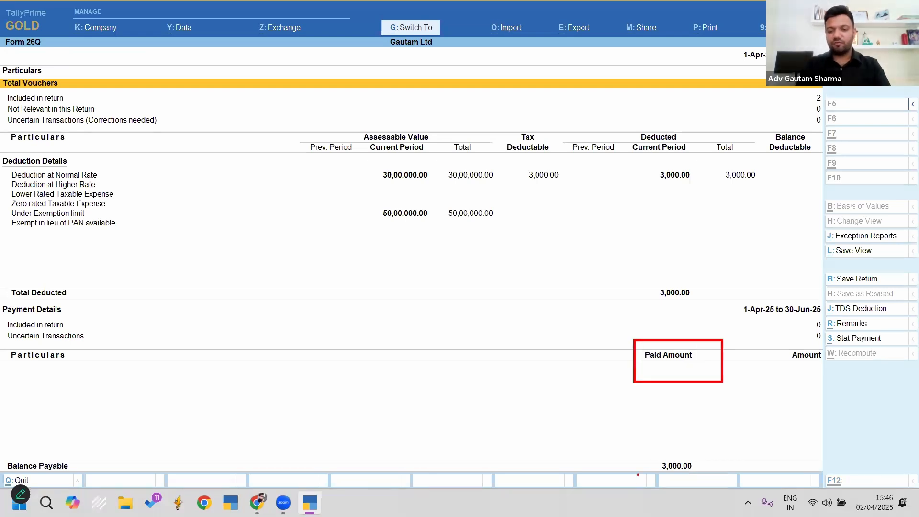
drag(649, 453, 709, 479)
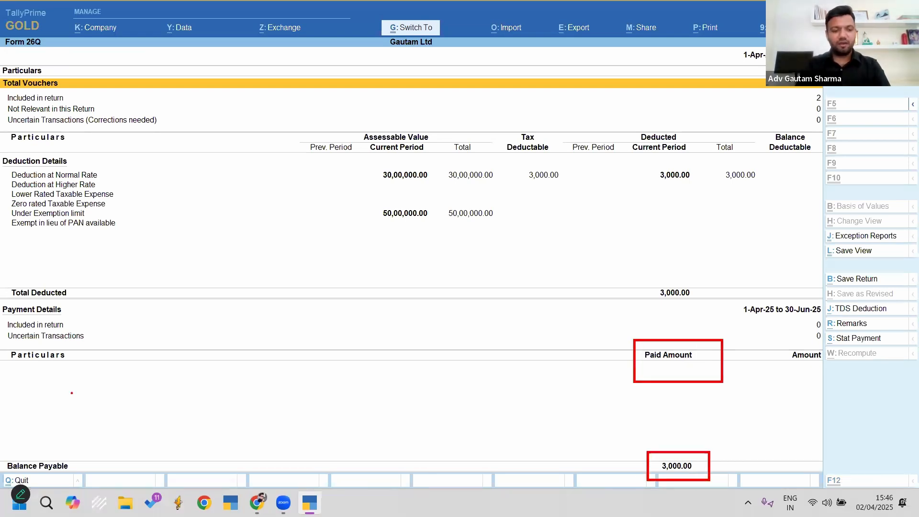
mouse_move(4, 452)
mouse_down()
mouse_move(50, 479)
mouse_move(95, 480)
mouse_up()
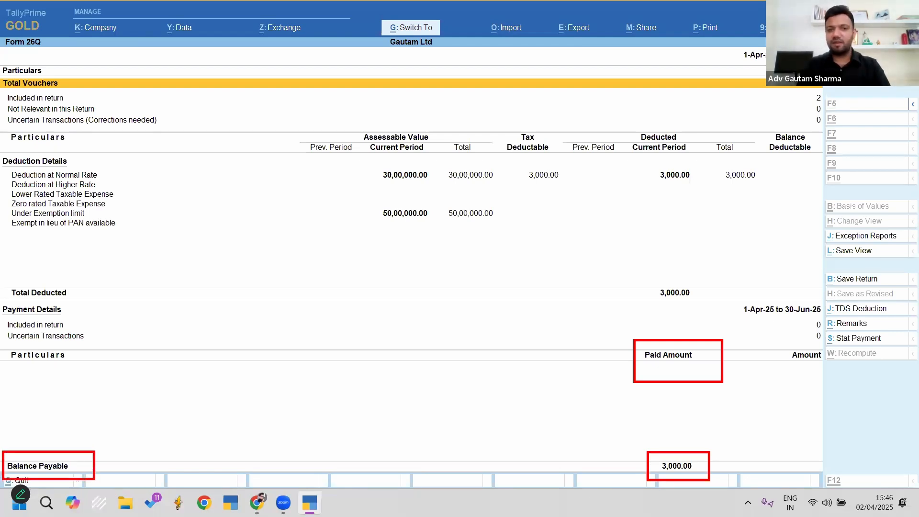
key(Escape)
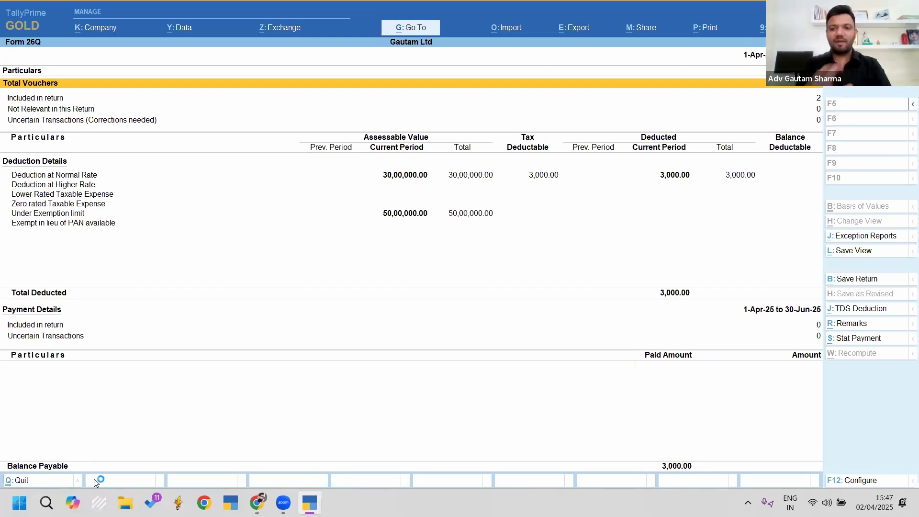
key(Escape)
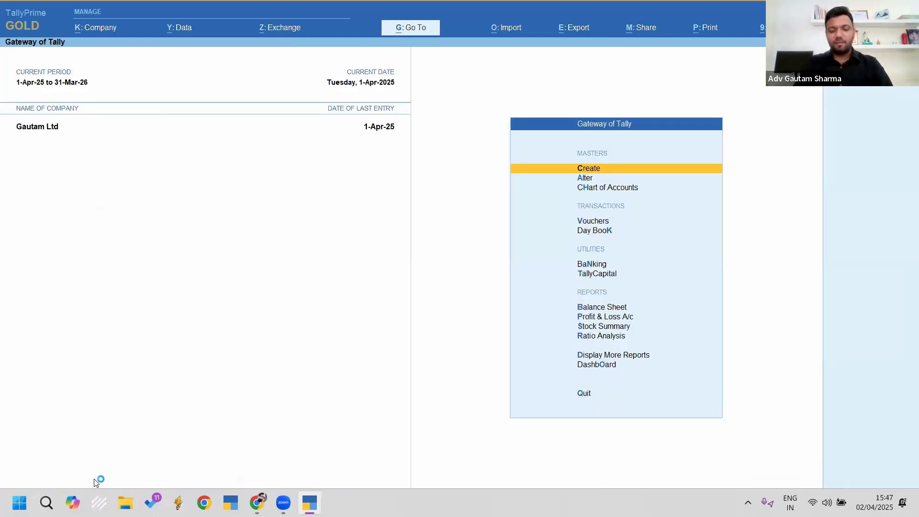
Step: Start a Payment voucher and autofill a TDS Stat Payment for 1-Apr-25 to 1-Apr-25
key(v)
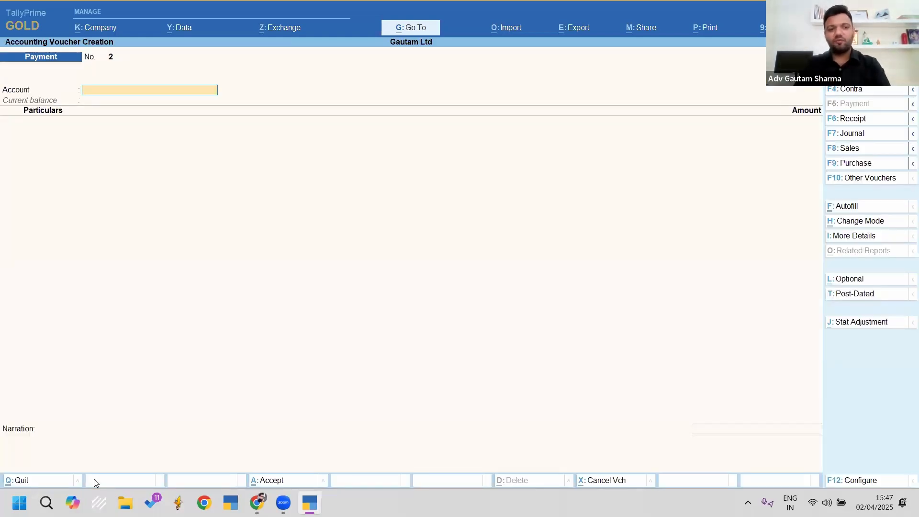
key(F9)
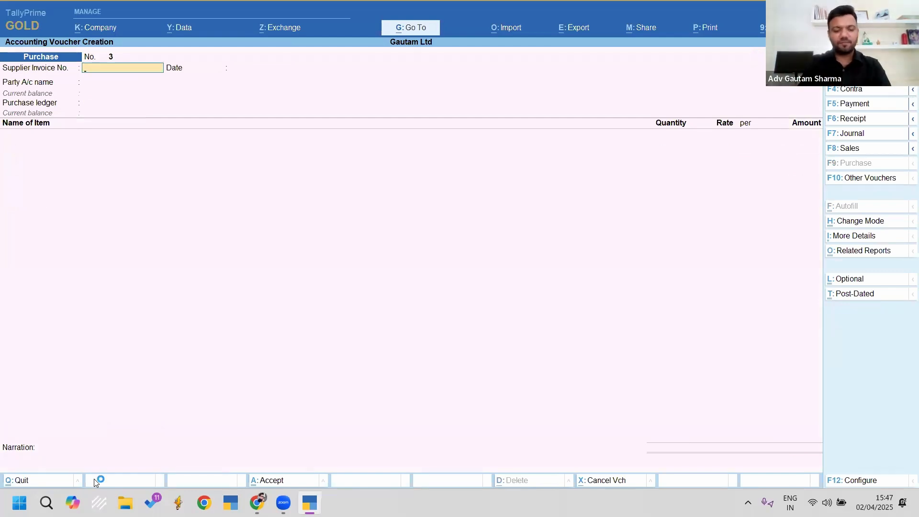
key(F5)
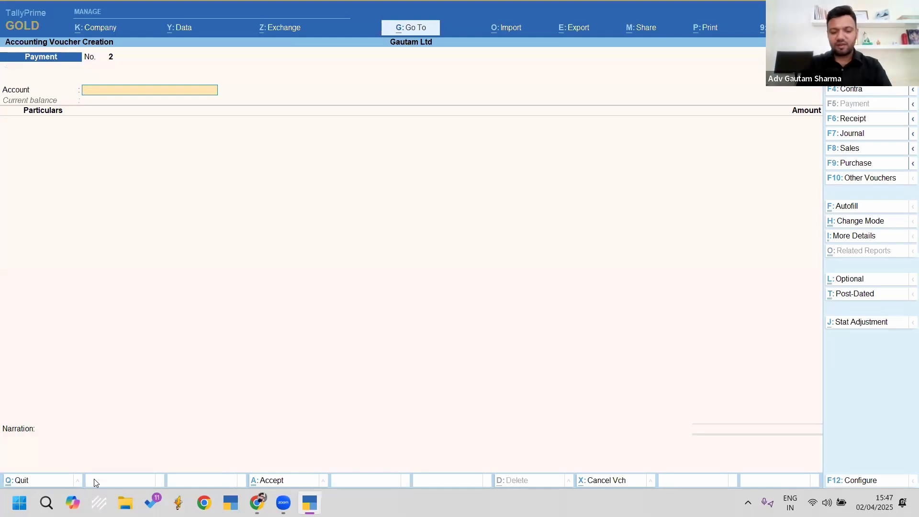
key(ctrl+f)
key(Return)
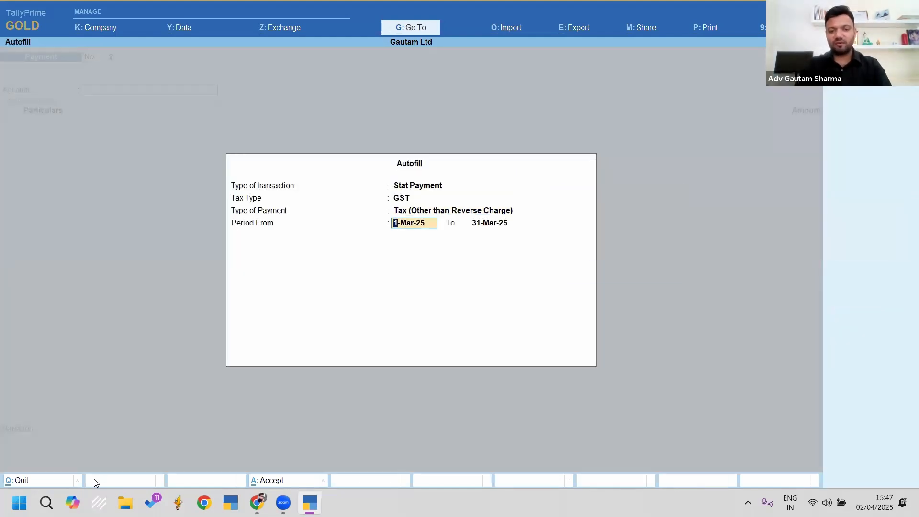
key(BackSpace)
key(BackSpace)
key(Down)
key(Return)
text(21.)
key(BackSpace)
key(BackSpace)
key(BackSpace)
text(1.4)
key(Return)
text(1.4)
key(Return)
key(Return)
key(Return)
key(Return)
key(Return)
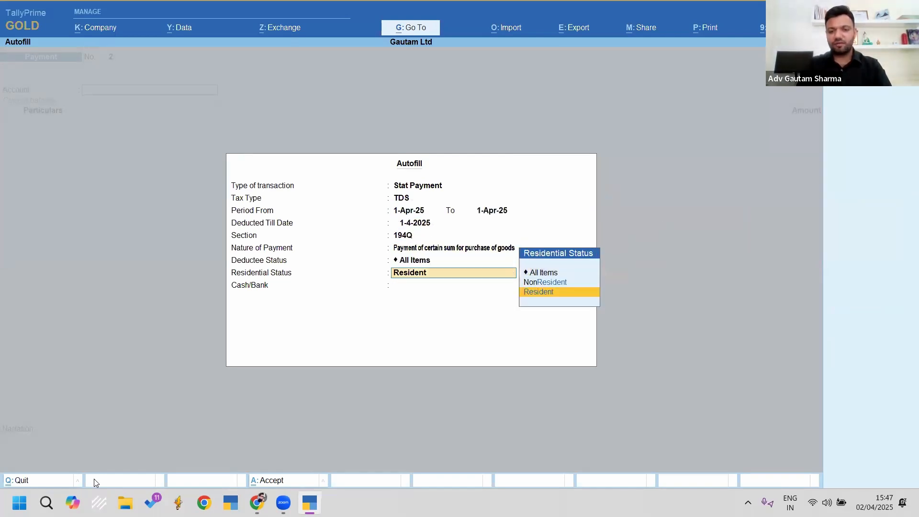
Step: Pay 2000 of TDS from Bank A/c as Resident and save the voucher
key(Return)
key(Return)
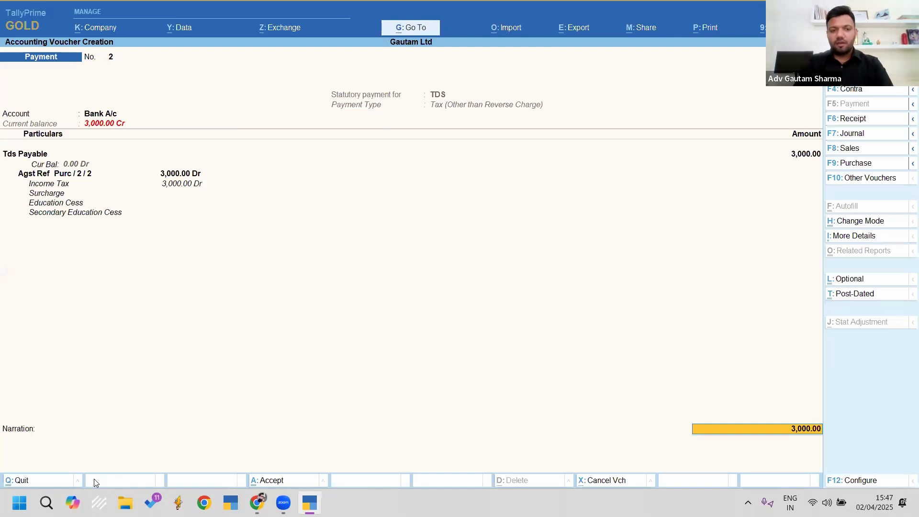
text(2000)
key(Return)
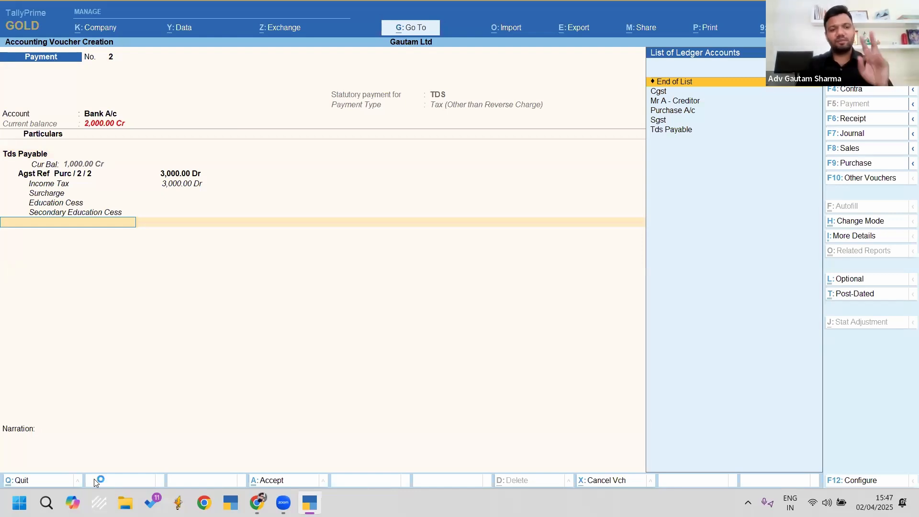
key(Return)
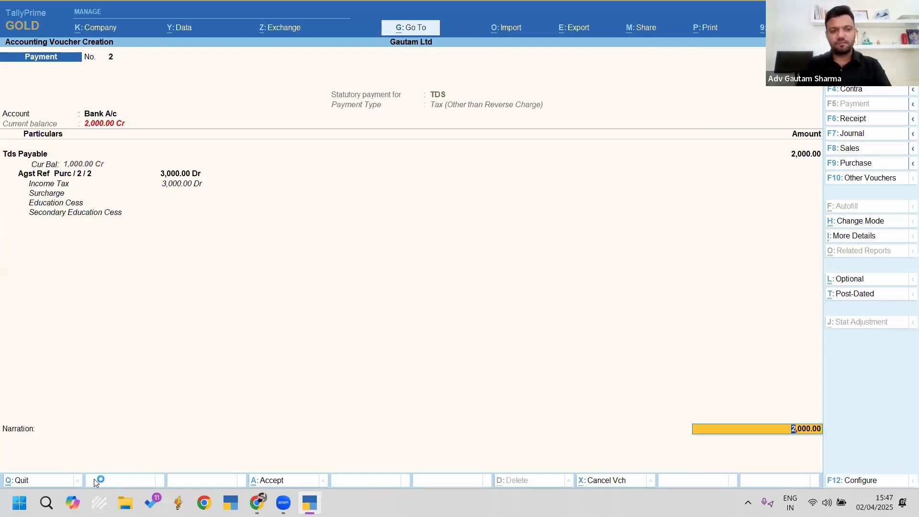
key(Return)
key(Return)
key(Return)
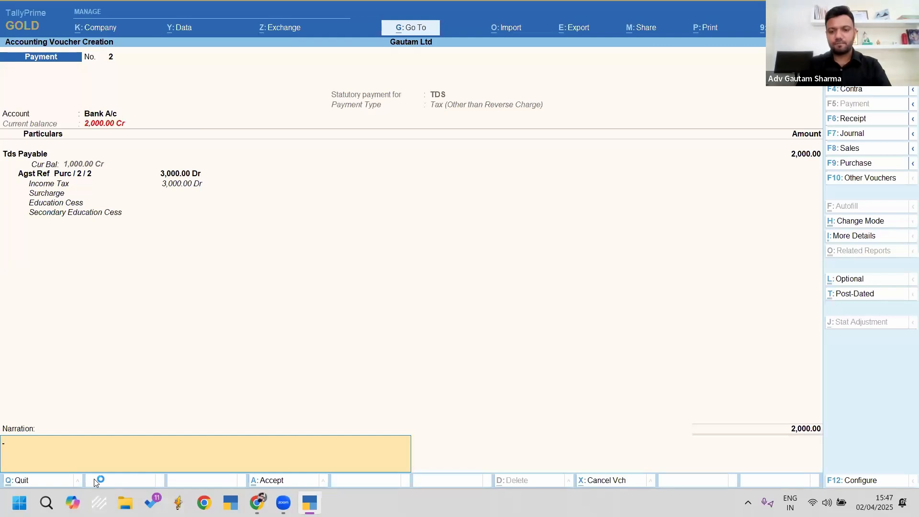
key(Return)
key(Return)
Step: Reopen payment voucher No. 2 and preview it as a TDS challan
key(Page_Up)
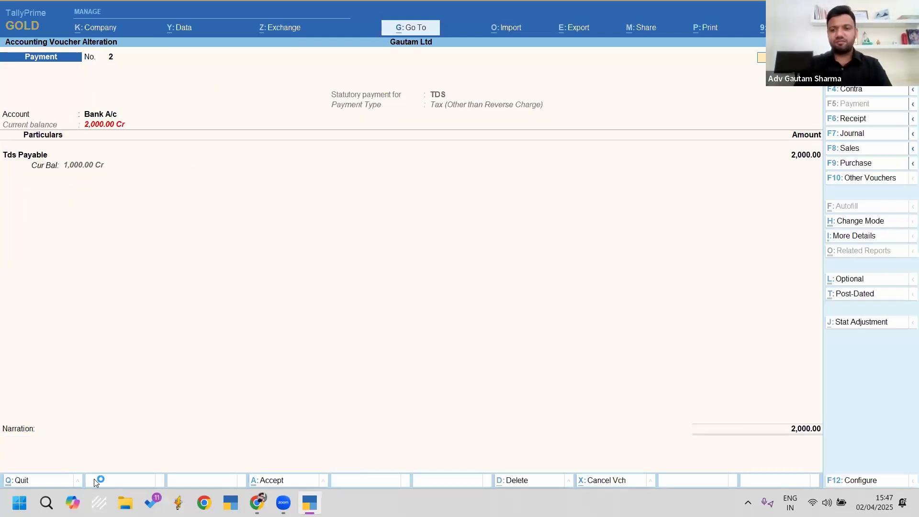
key(ctrl+p)
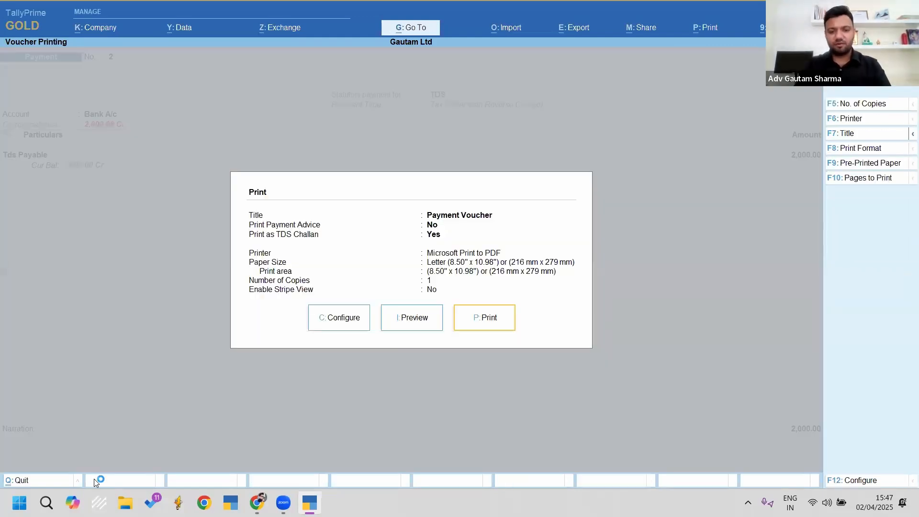
key(c)
key(Return)
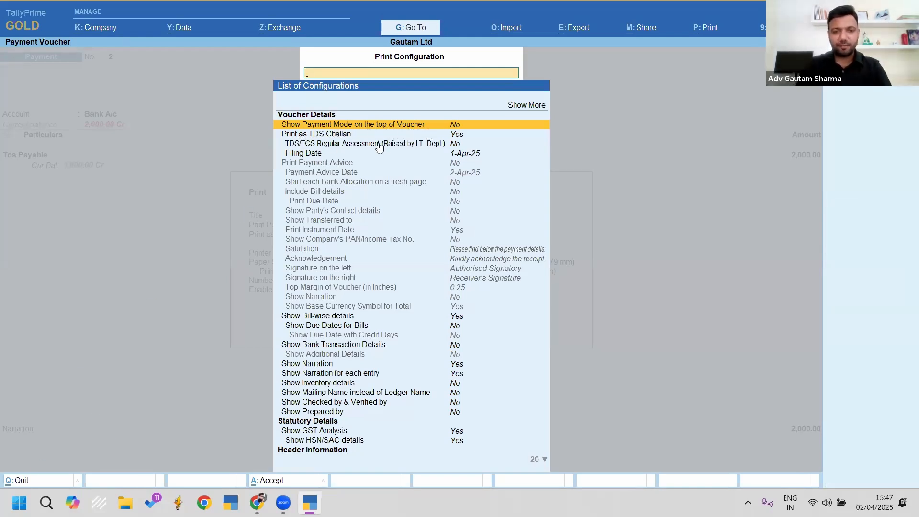
key(Down)
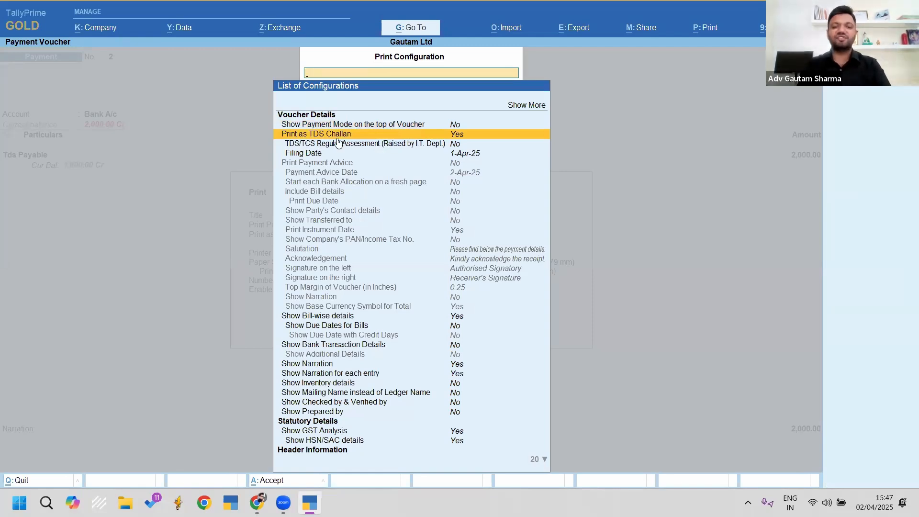
key(Escape)
key(i)
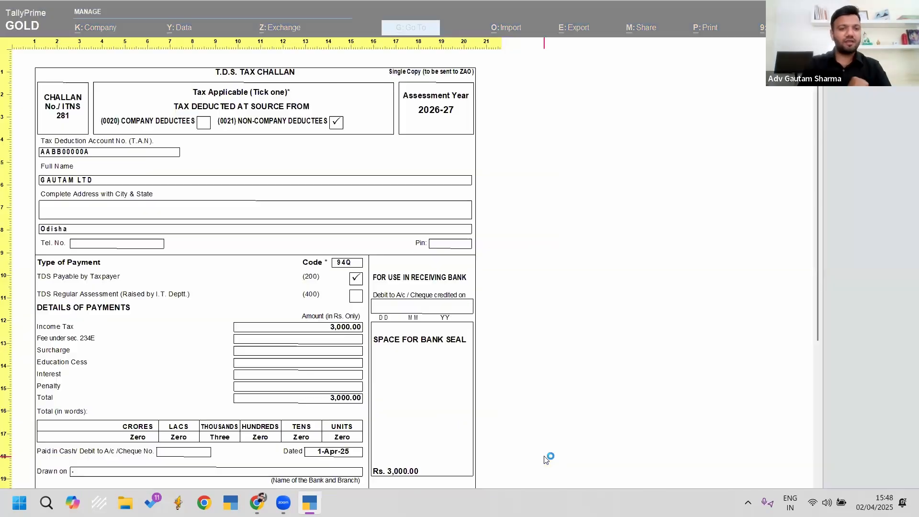
Step: Zoom and scroll through the ITNS 281 challan, then close the preview
click(545, 457)
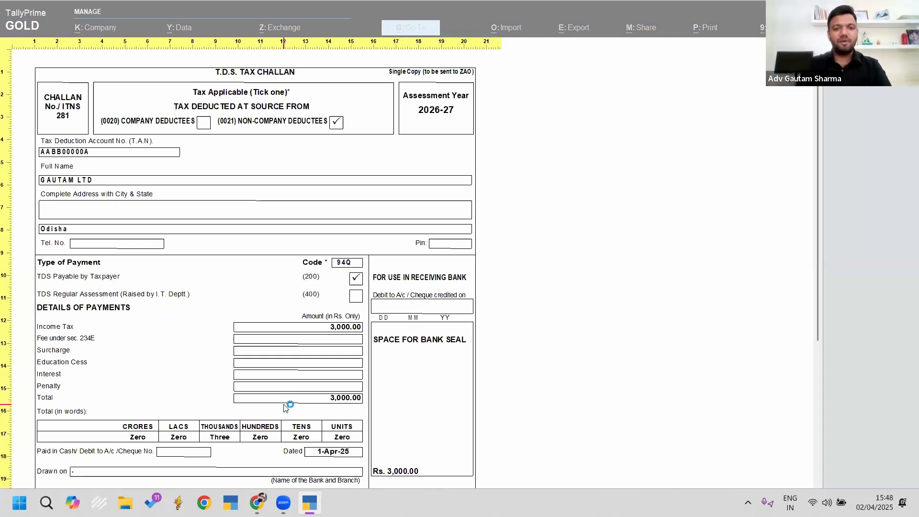
scroll(285, 407, down, 5)
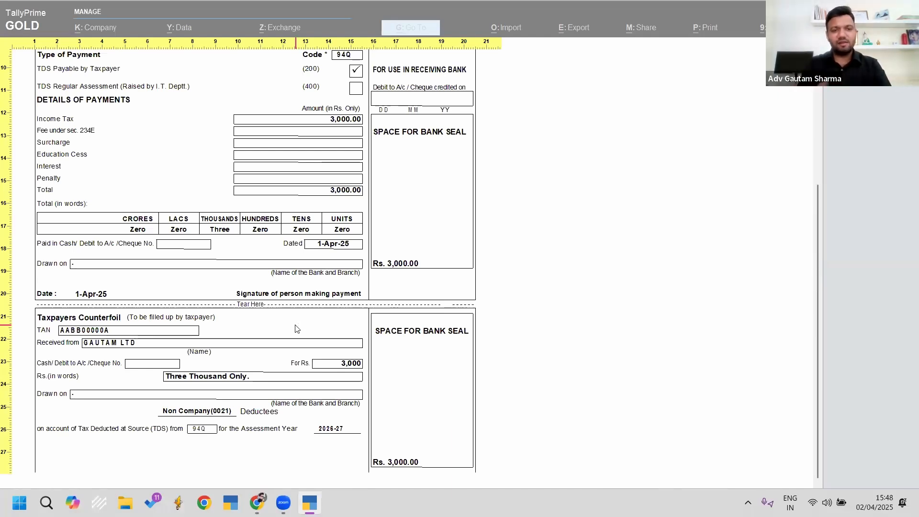
key(Escape)
key(Escape)
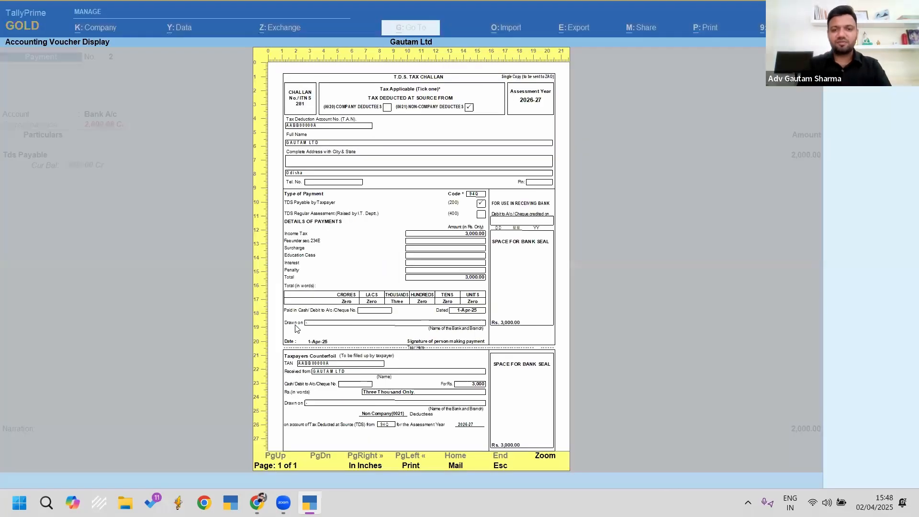
key(Escape)
key(Escape)
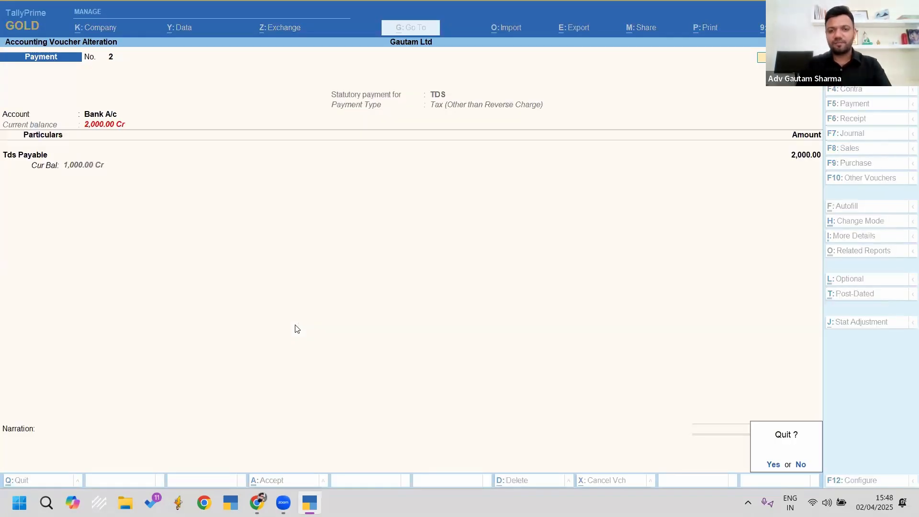
Step: Quit the voucher, reopen Form 26Q with '26q' and drill into uncertain payment transactions
key(Return)
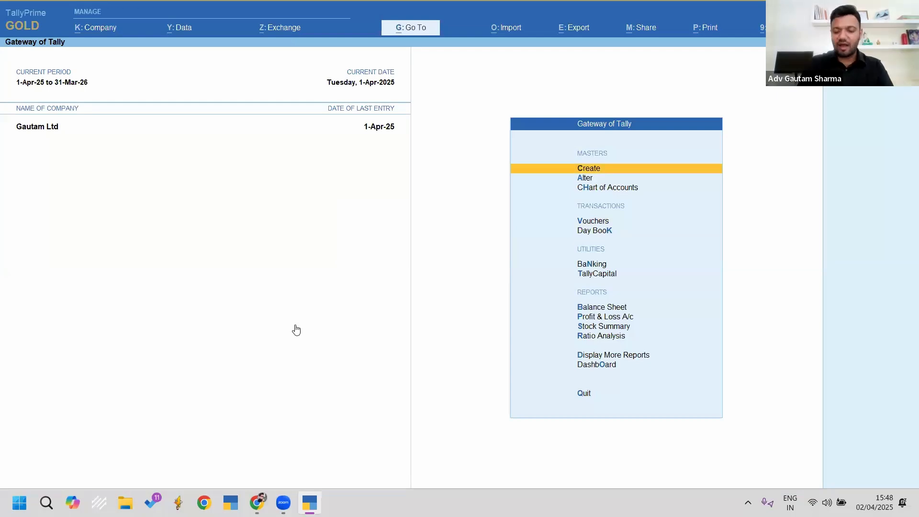
key(alt+g)
text(26q)
key(Return)
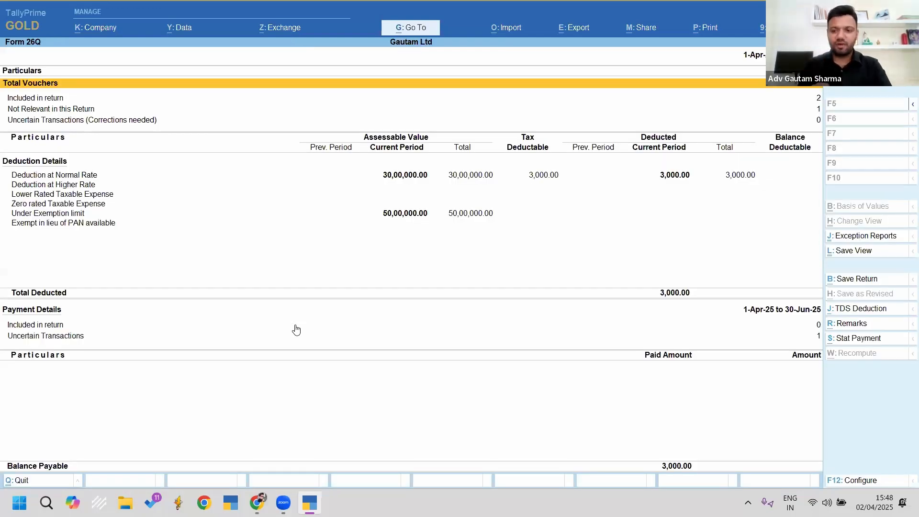
key(Down)
key(Down)
key(Down)
key(Down)
key(Down)
key(Down)
key(Down)
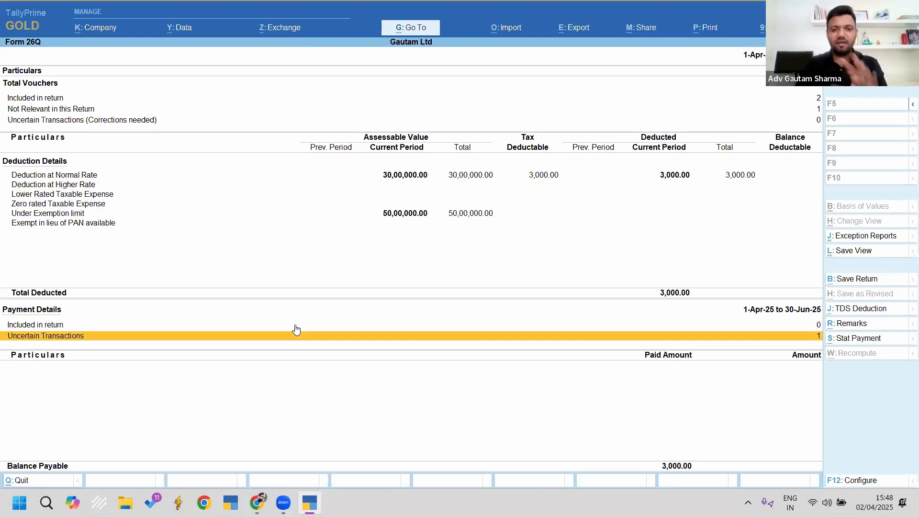
key(Return)
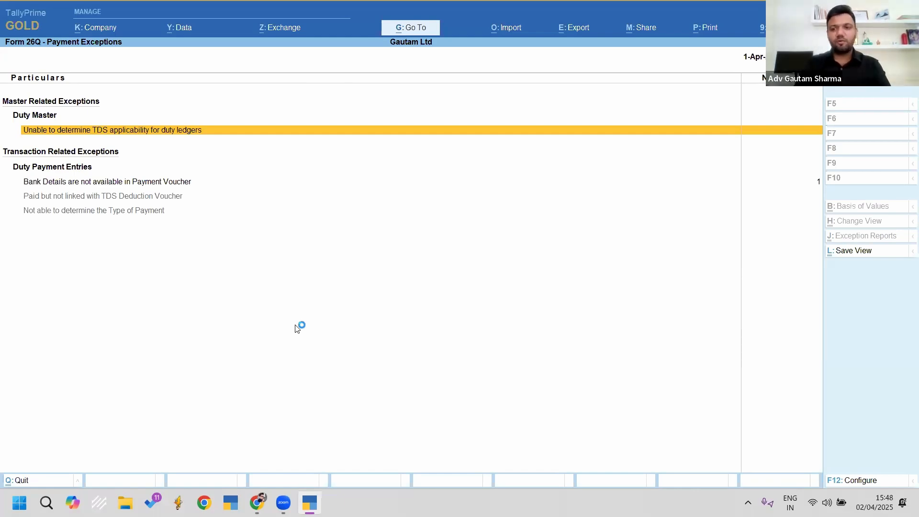
Step: Open the missing bank details exception and enter BSR code 1234567, challan 1234, date 1-4
key(Down)
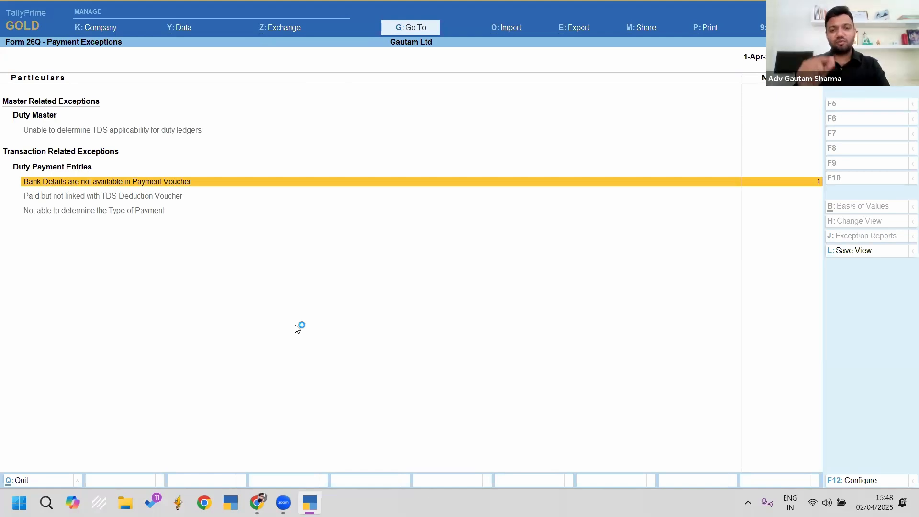
key(Return)
key(Return)
key(Return)
key(Return)
key(Return)
key(Return)
key(Return)
key(Return)
text(1234567)
key(Return)
text(1234)
key(Return)
text(1-4)
Step: Choose Bank A/c with branch Sby and accept the bank details
key(Return)
key(Return)
key(BackSpace)
key(Down)
key(Return)
text(Sby)
key(Return)
key(Return)
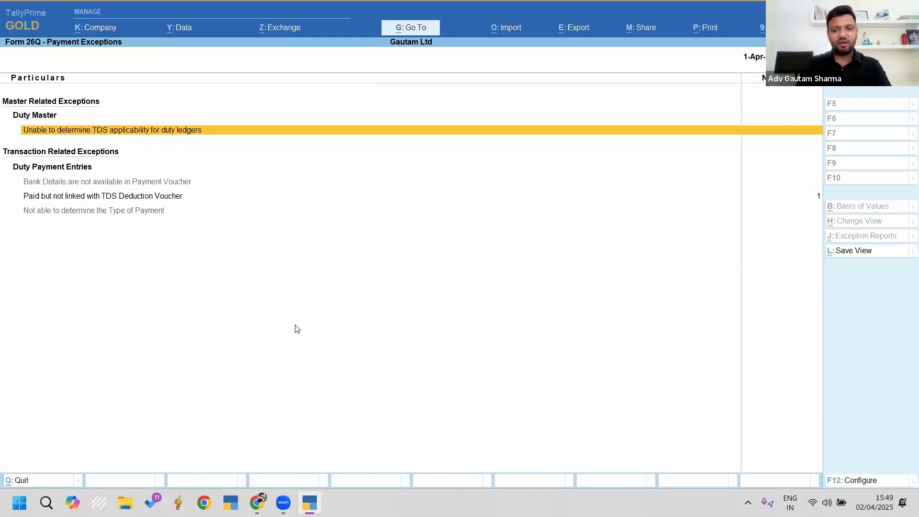
key(Escape)
click(296, 330)
Step: Check the paid-but-not-linked exception, viewing payment voucher 2 for Tds Payable
key(Return)
key(Down)
key(Down)
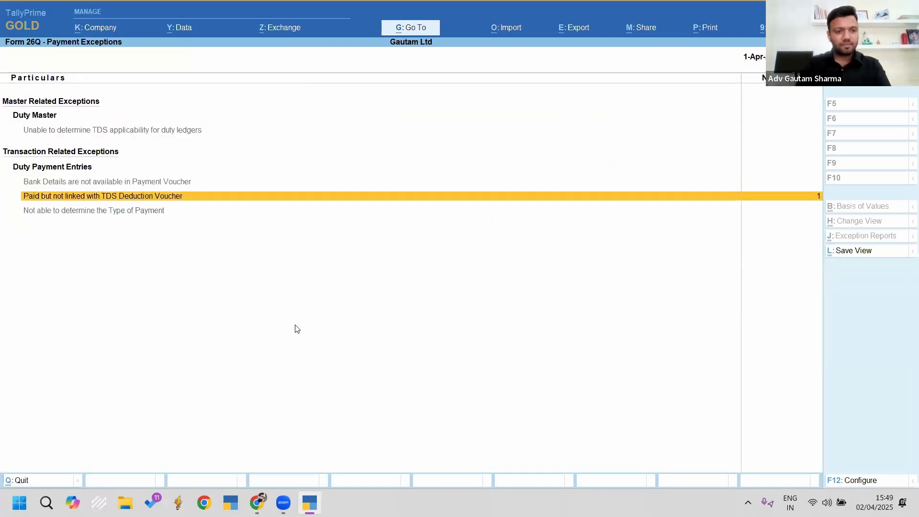
key(Return)
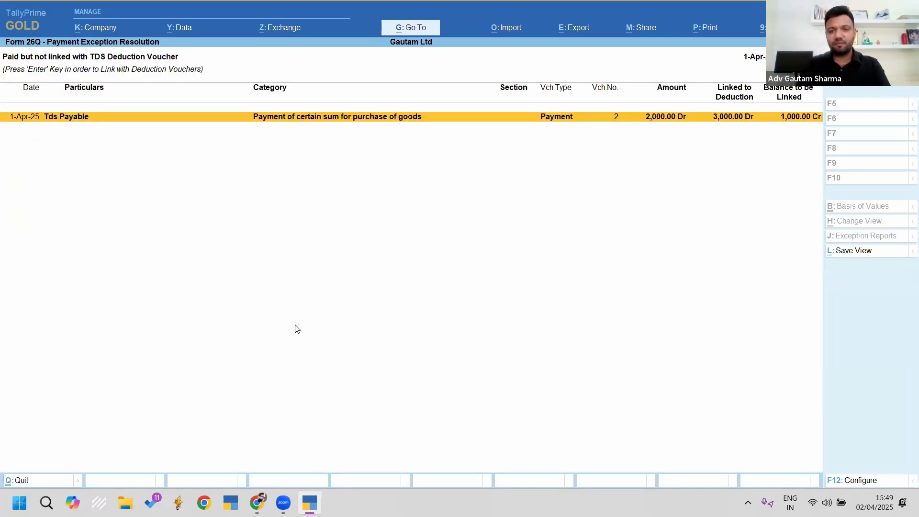
key(Return)
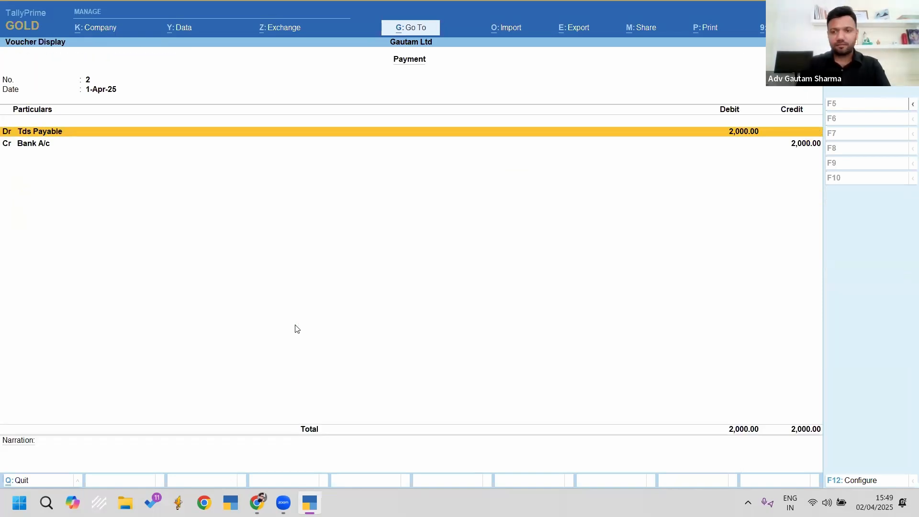
key(Escape)
key(Escape)
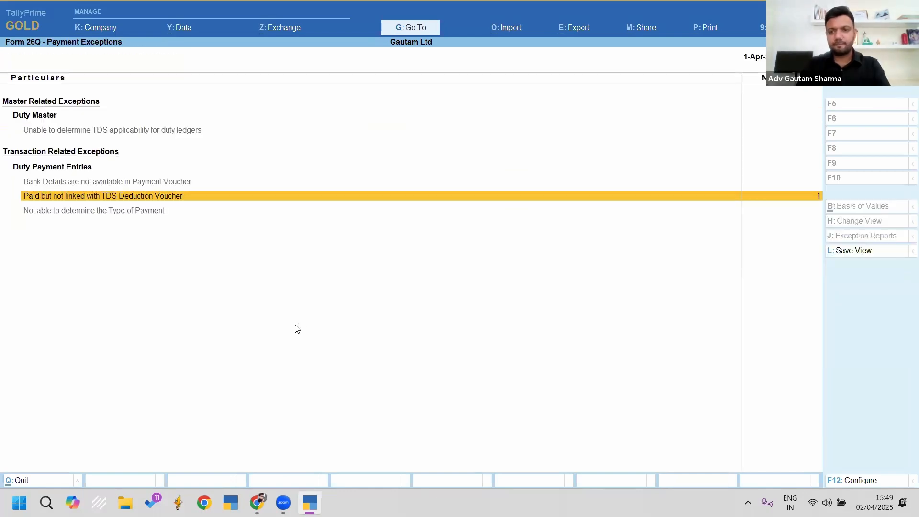
key(Return)
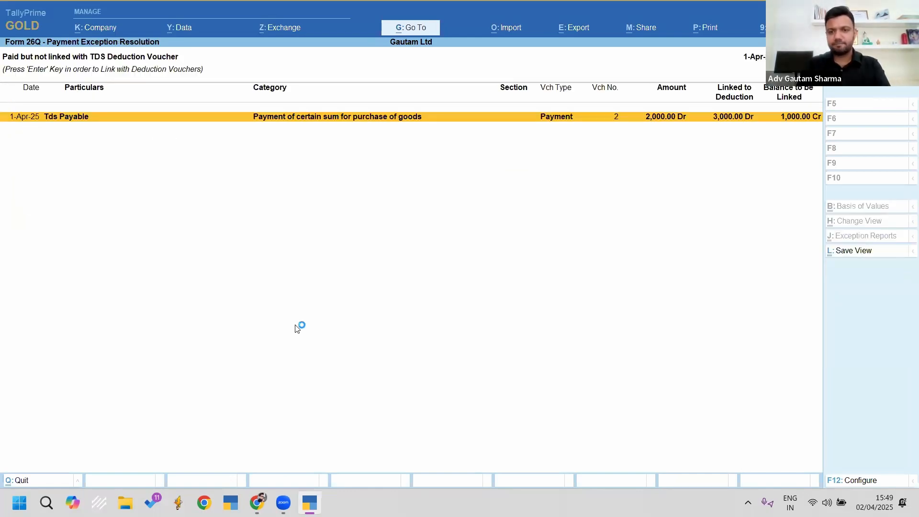
key(Return)
key(Down)
key(Up)
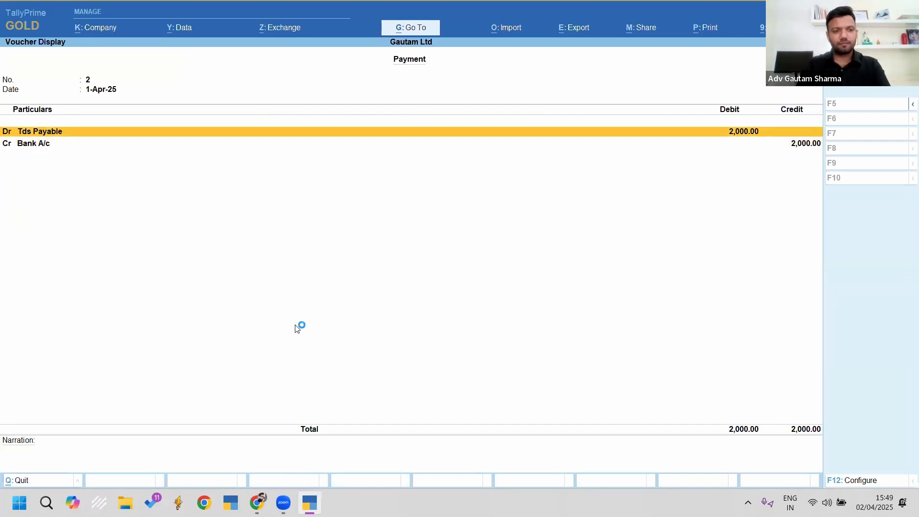
key(Escape)
key(Escape)
key(Escape)
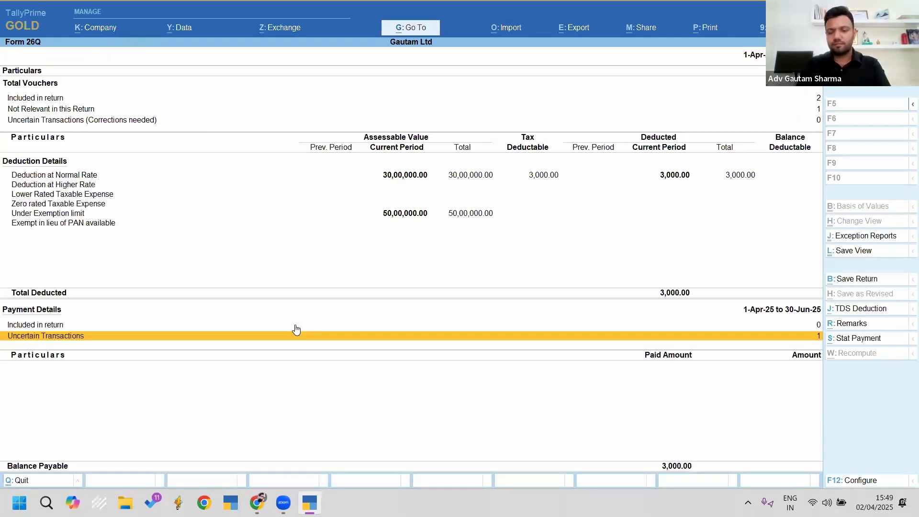
Step: Bring up payment voucher No. 2 for alteration and delete it
key(Escape)
key(v)
key(Page_Up)
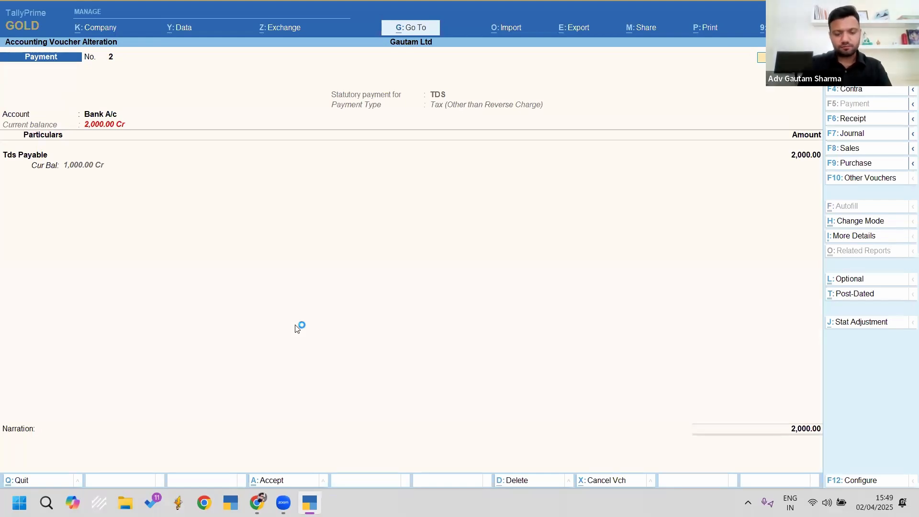
key(alt+j)
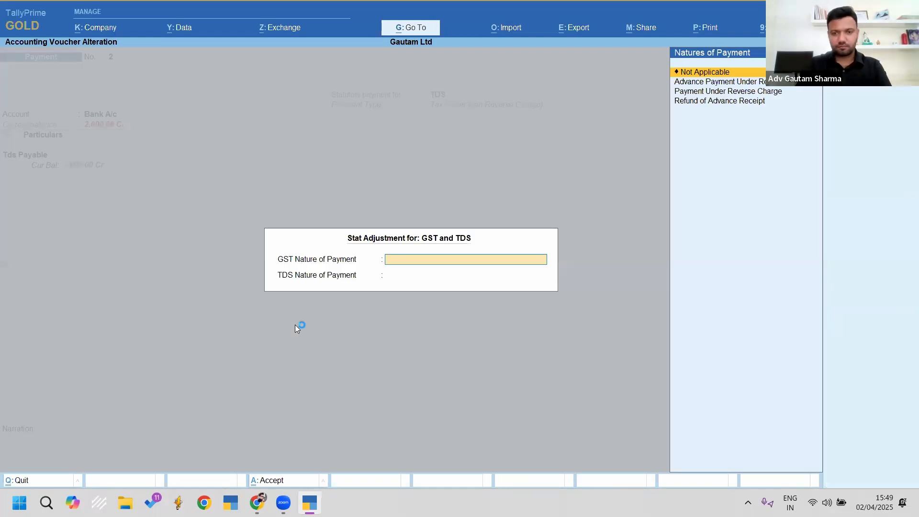
key(Return)
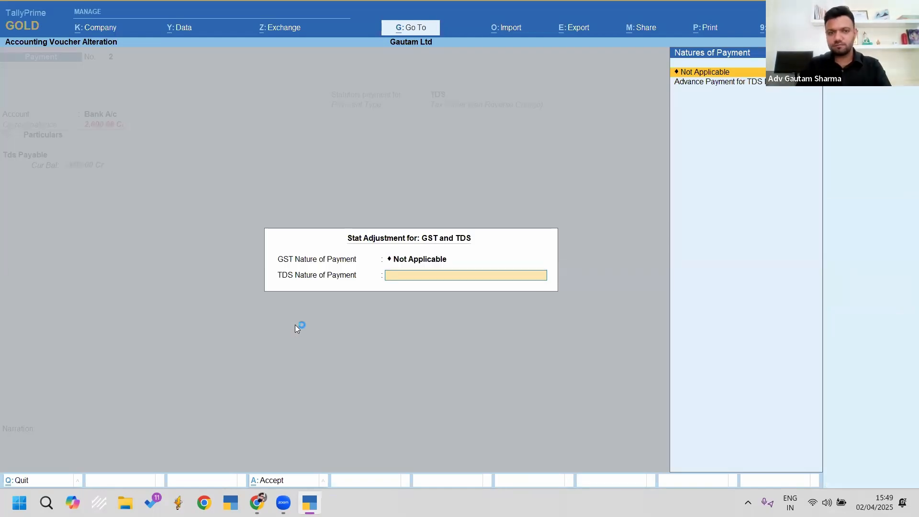
key(Return)
key(ctrl)
key(alt+d)
key(y)
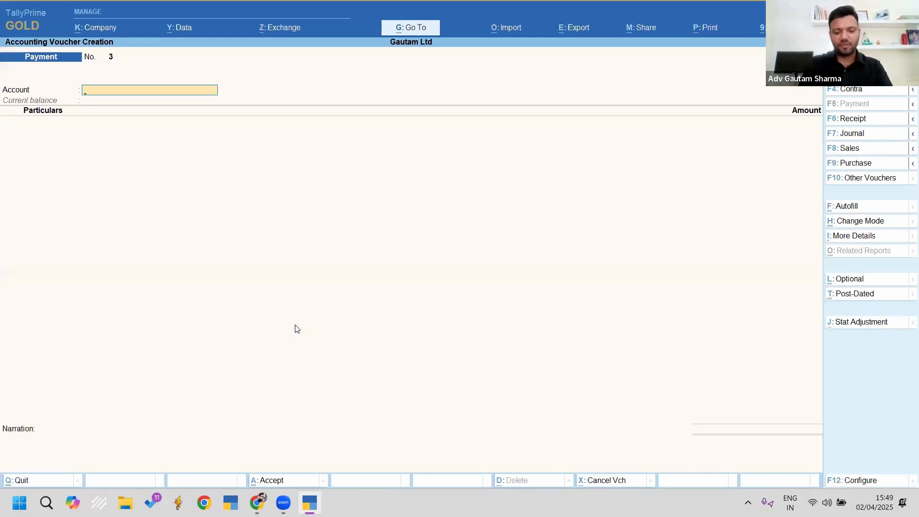
Step: Autofill a TDS stat payment for period 1-4 to 1-4, section 194Q, and save it
key(ctrl+f)
key(Return)
key(Down)
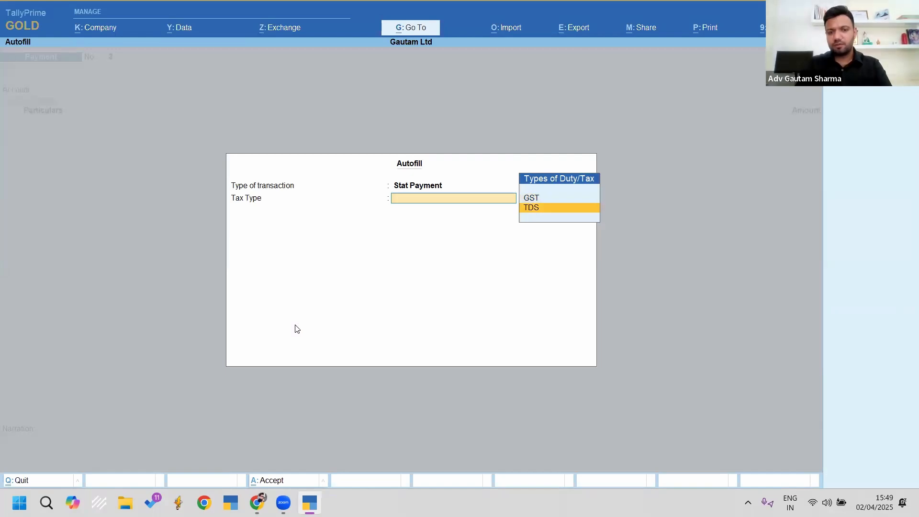
key(Return)
text(1.4)
key(Return)
text(1.4)
key(Return)
key(Return)
key(Return)
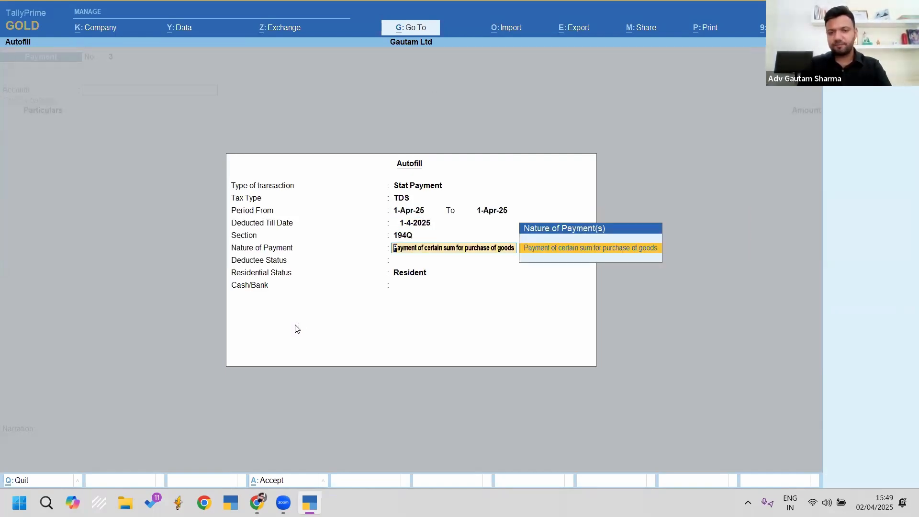
key(Return)
key(Return)
key(Return)
key(Return)
key(Return)
key(Return)
key(Return)
key(Return)
key(Return)
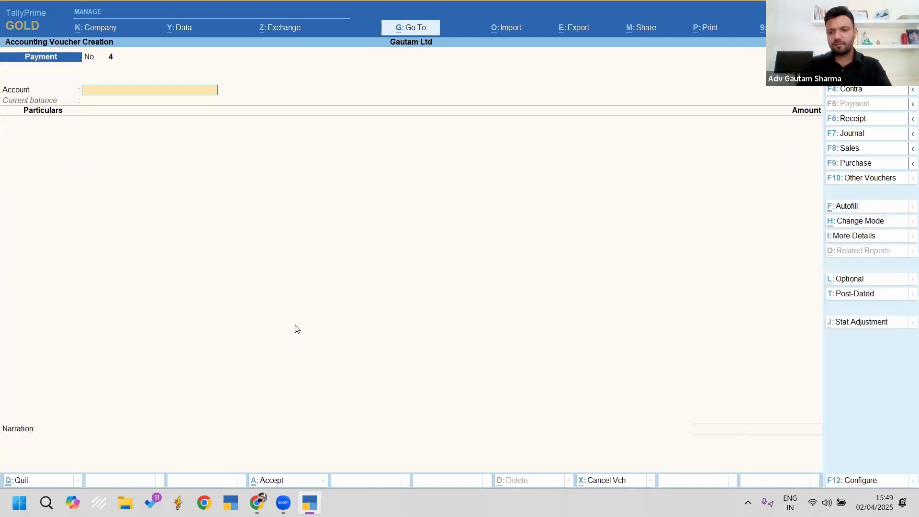
key(Escape)
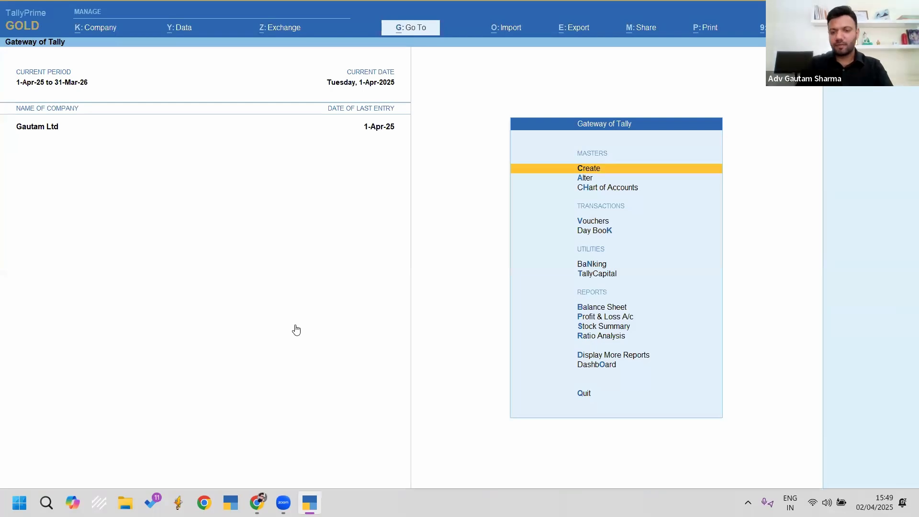
Step: Open Form 26Q and drill into the missing bank details exception
key(alt+g)
text(26q)
key(Return)
key(Down)
key(Down)
key(Down)
key(Down)
key(Down)
key(Down)
key(Down)
key(Down)
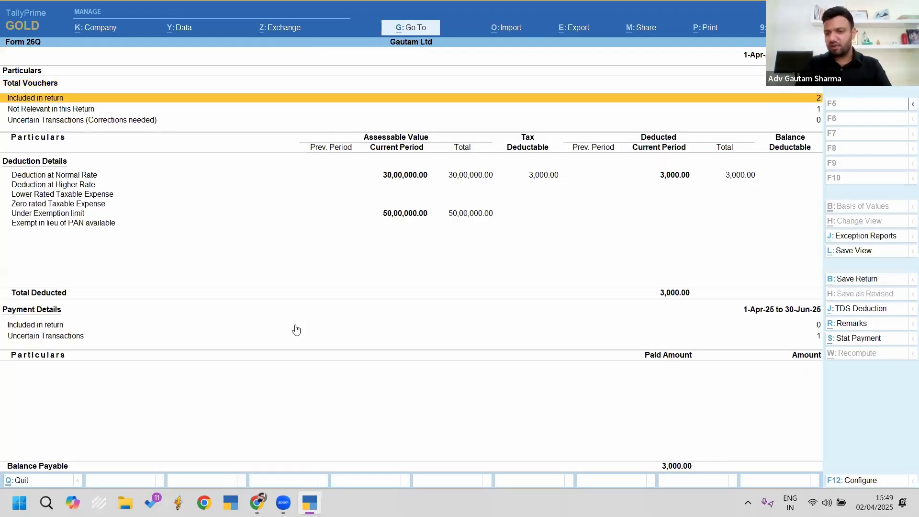
key(Down)
key(Down)
key(Return)
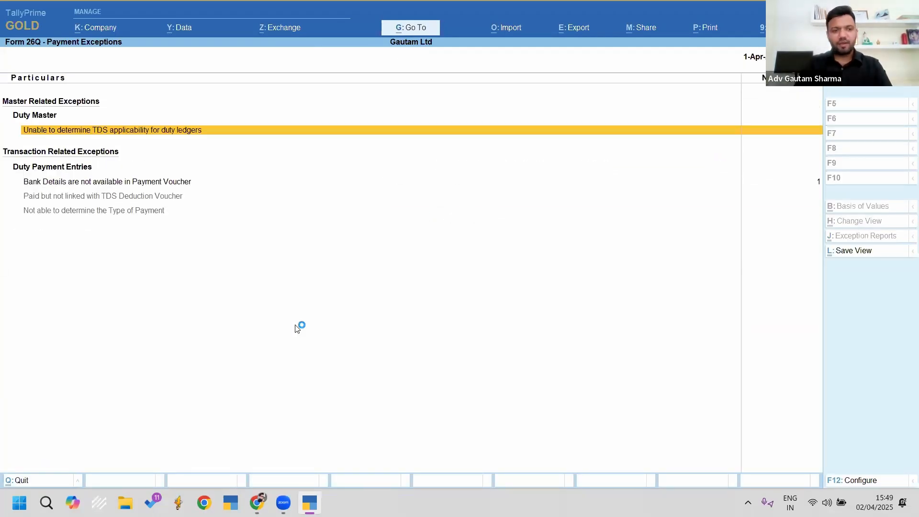
key(Down)
key(Down)
key(Up)
key(Return)
Step: Enter BSR code 1234567, challan 12345 dated 1-4, Bank A/c and branch Goa
key(Return)
key(Return)
key(Return)
key(Return)
key(Return)
key(Return)
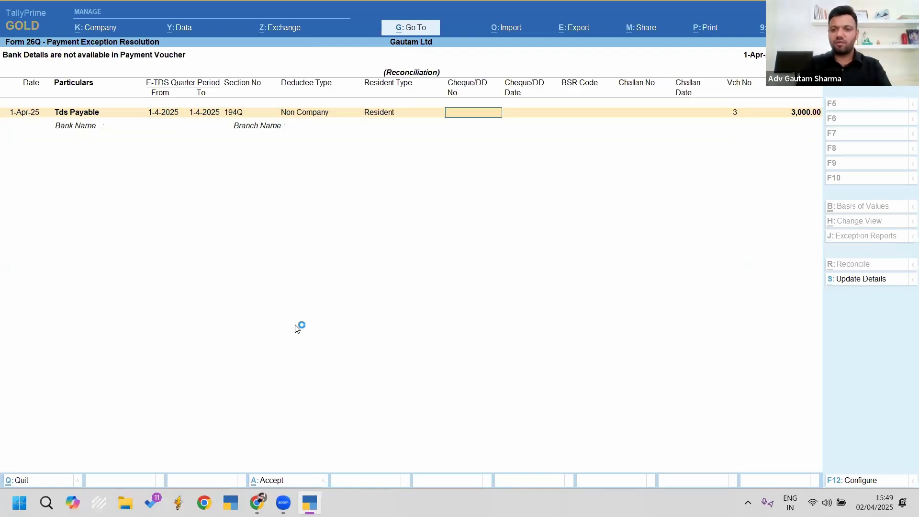
text(1234567)
key(Return)
text(12345)
key(Return)
text(1.4)
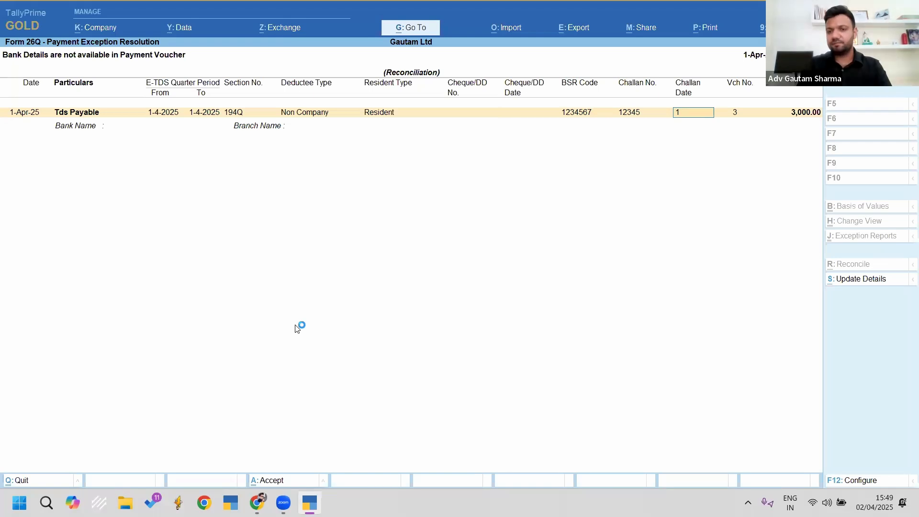
key(Return)
key(Down)
key(Return)
text(Goa)
key(Return)
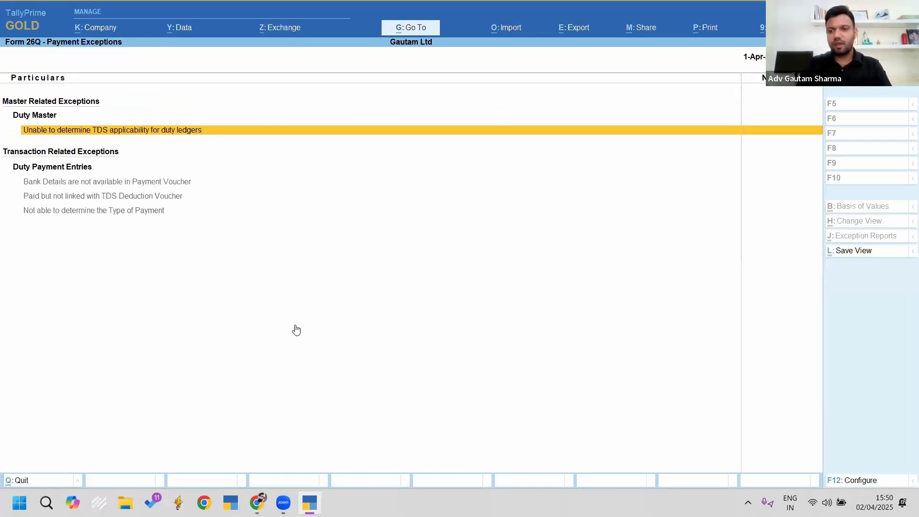
Step: Confirm Form 26Q shows 3,000 paid with no uncertain transactions, then close it
key(Escape)
key(Down)
key(Down)
key(Down)
key(Down)
key(Down)
key(Down)
key(Down)
key(Down)
key(Down)
key(Down)
key(Down)
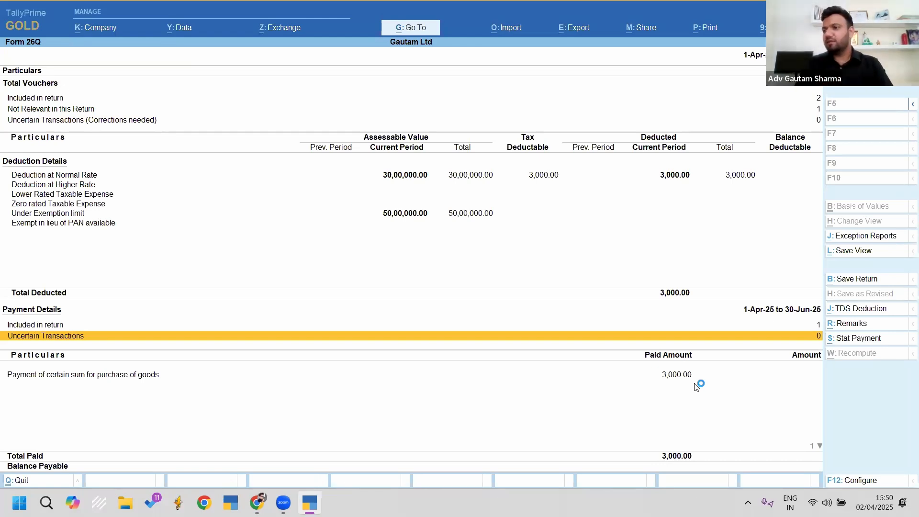
key(Escape)
key(Escape)
key(Escape)
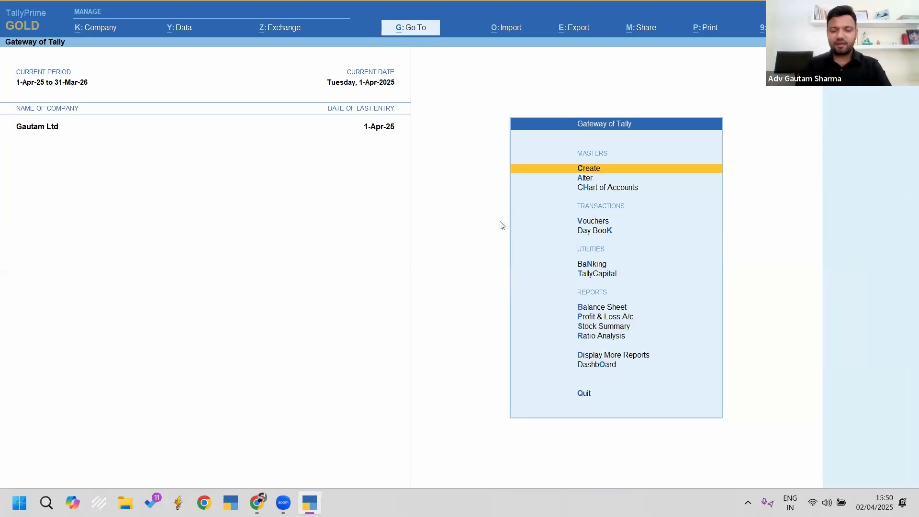
Step: Select all vouchers in the Day Book and delete them
key(k)
key(F2)
key(Escape)
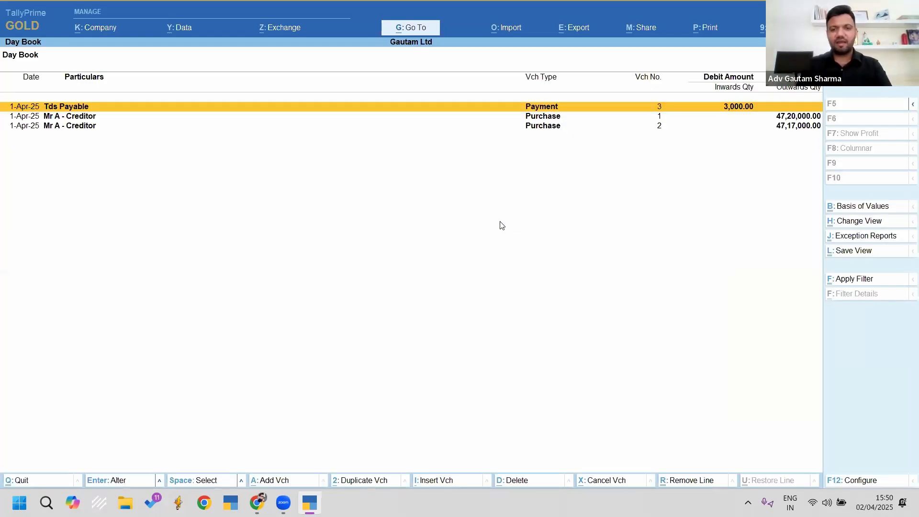
key(space)
key(alt+d)
key(y)
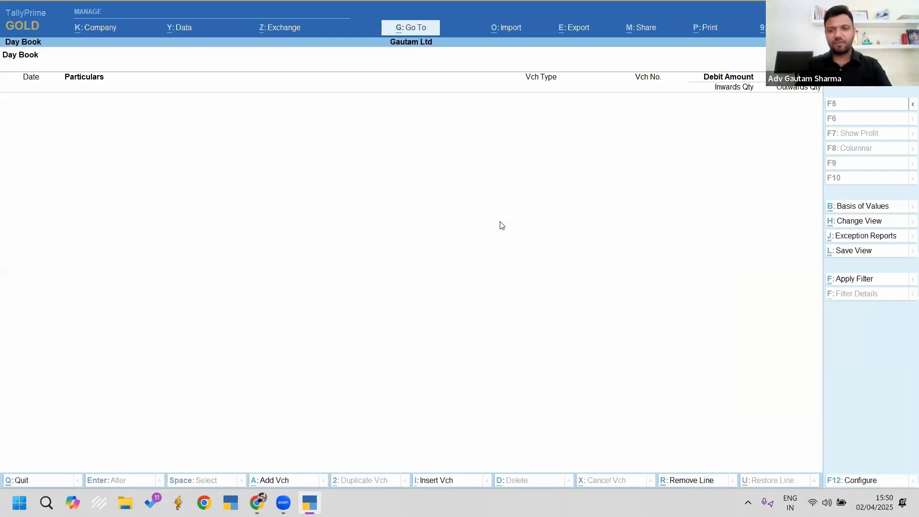
key(Escape)
Step: Start creating a 194Q TDS nature of payment, then quit without saving
key(c)
key(Down)
key(Down)
key(Down)
key(Down)
key(Down)
key(Down)
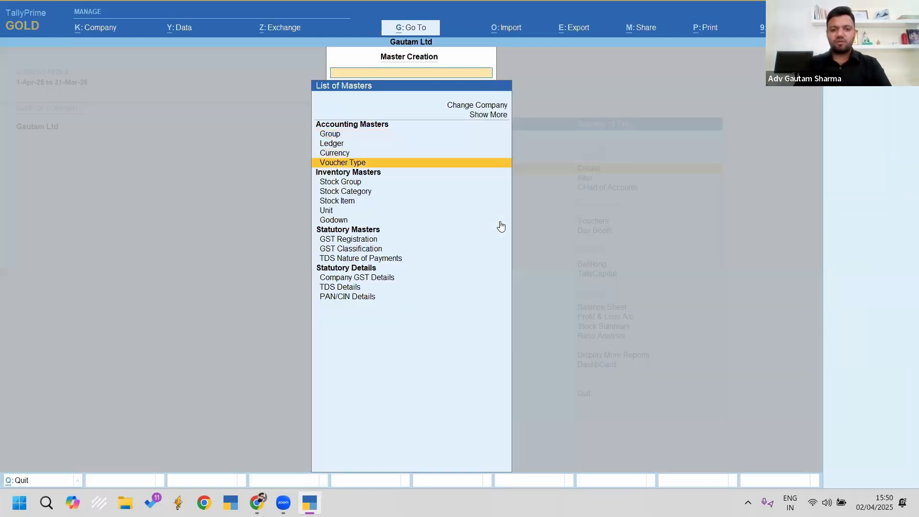
key(Down)
key(Down)
key(Down)
key(Down)
key(Down)
key(Return)
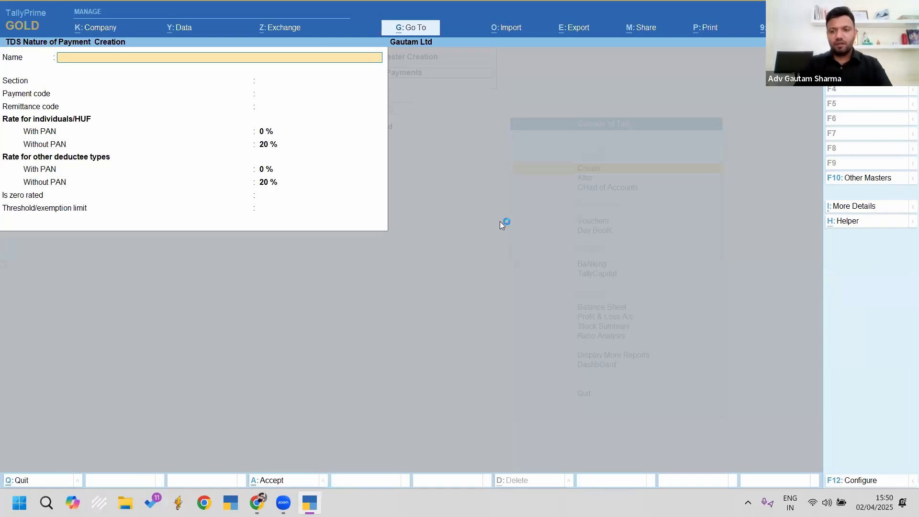
text(194q)
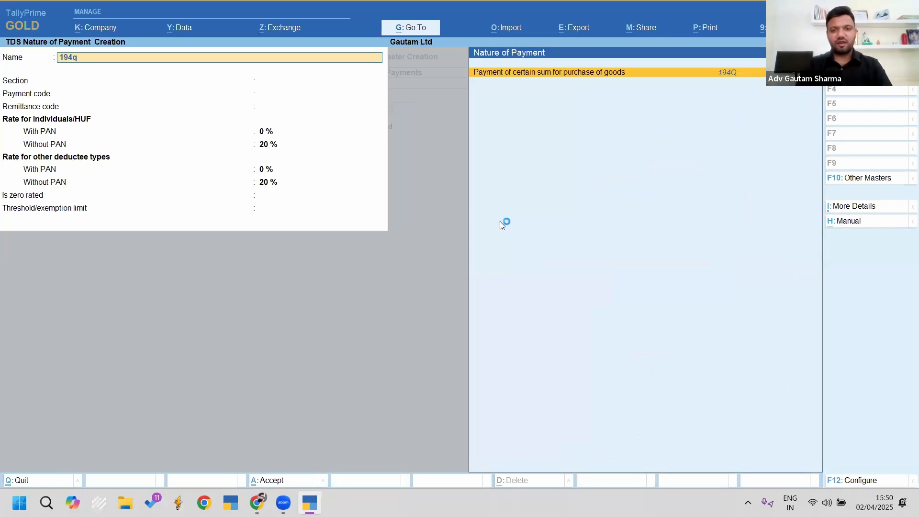
key(Return)
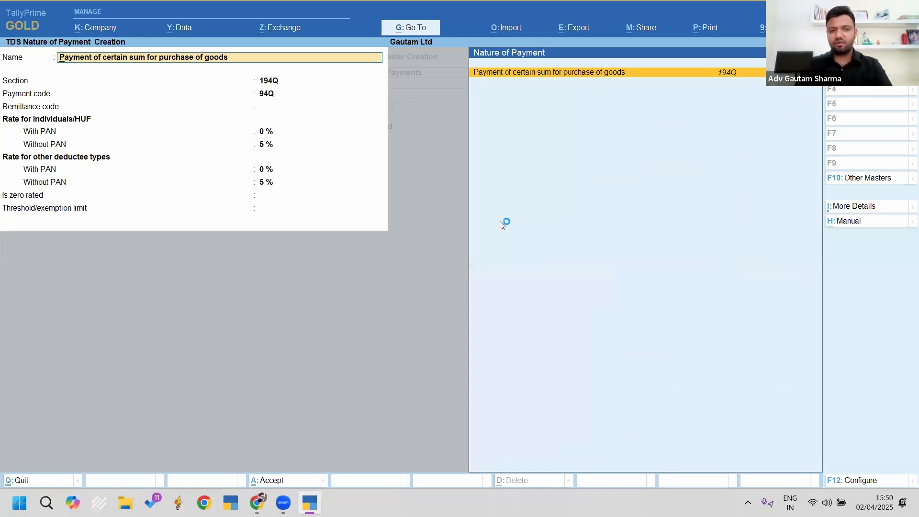
key(Escape)
key(Escape)
key(y)
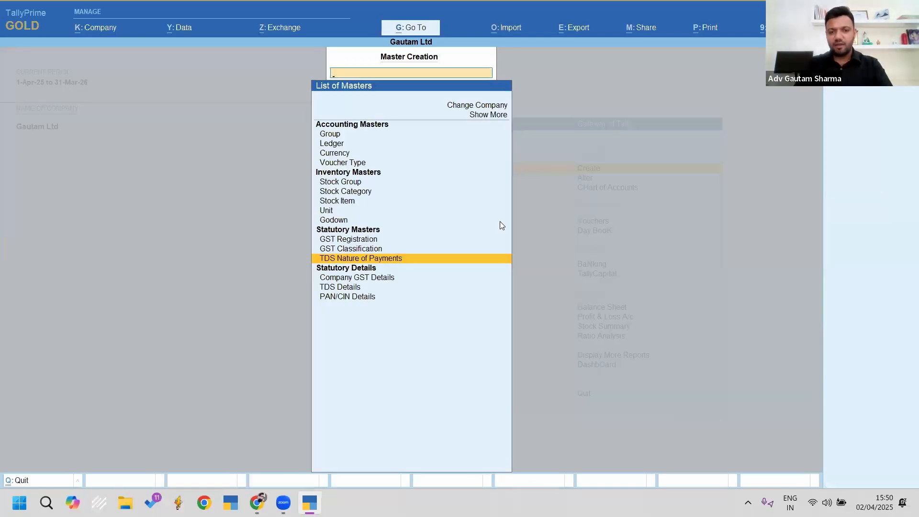
Step: Open the Alter list of masters
key(Escape)
key(Down)
key(Return)
key(Down)
key(Down)
key(Down)
key(Down)
key(Down)
key(Down)
key(Down)
key(Down)
key(Down)
key(Down)
key(Down)
Step: Rename 'Payment of certain sum for purchase of goods' to '194q on value exceeding 50 lakhs only' and save
key(Return)
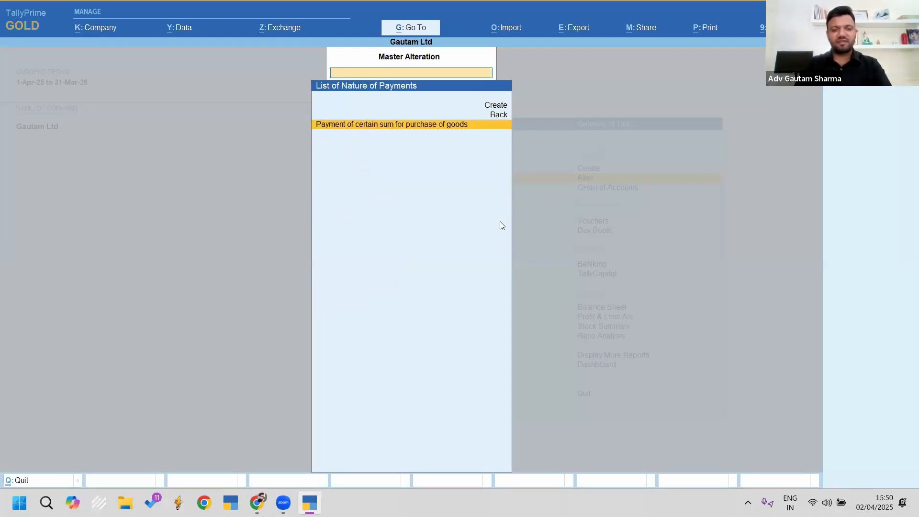
key(Return)
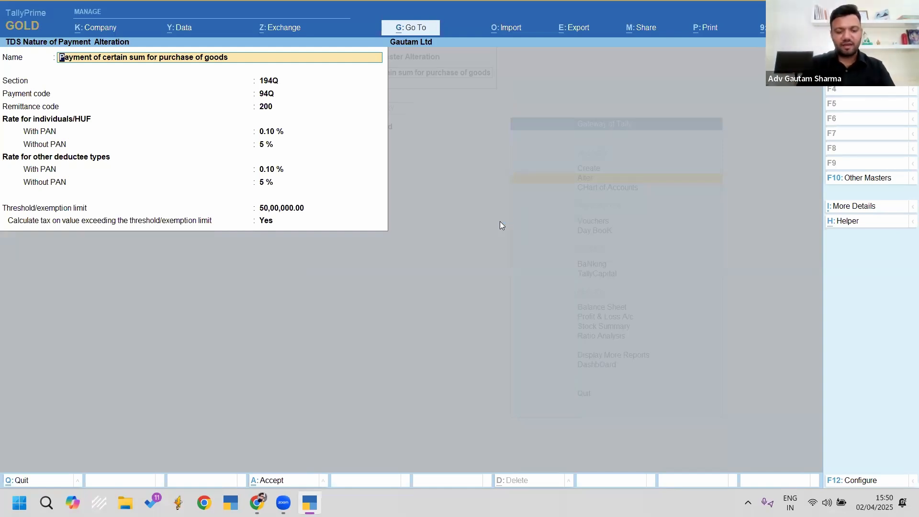
text(194q)
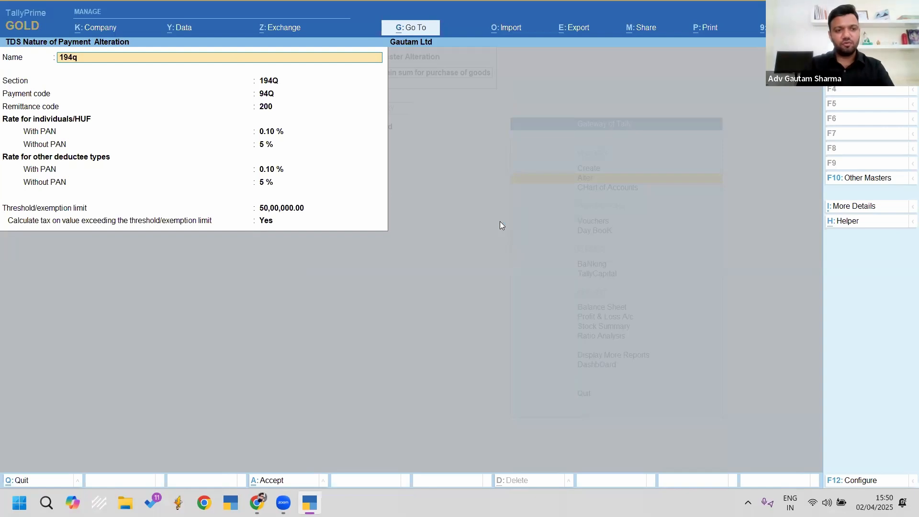
text( on payment)
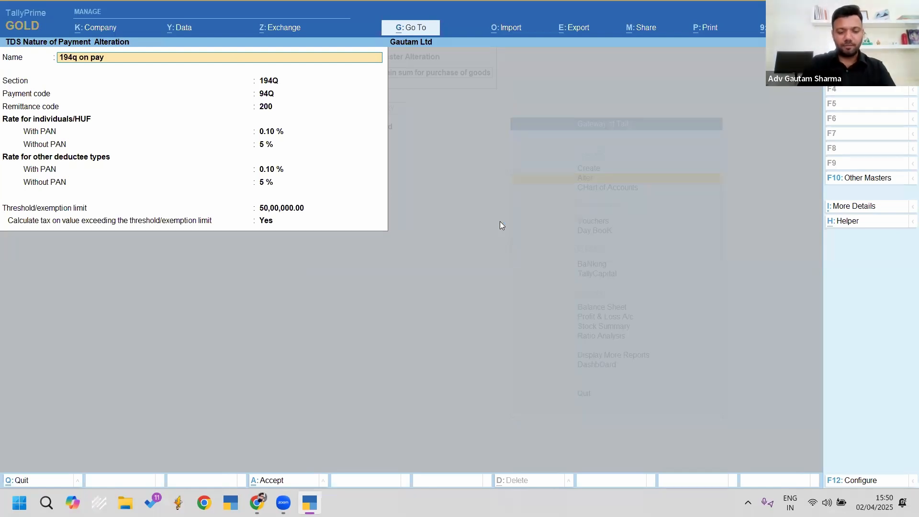
key(BackSpace)
key(BackSpace)
key(BackSpace)
key(BackSpace)
key(BackSpace)
key(BackSpace)
key(BackSpace)
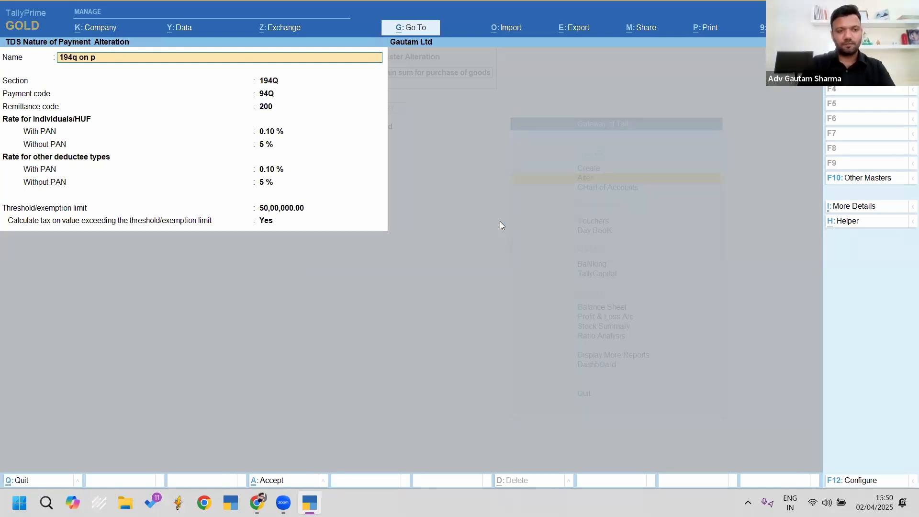
text(value)
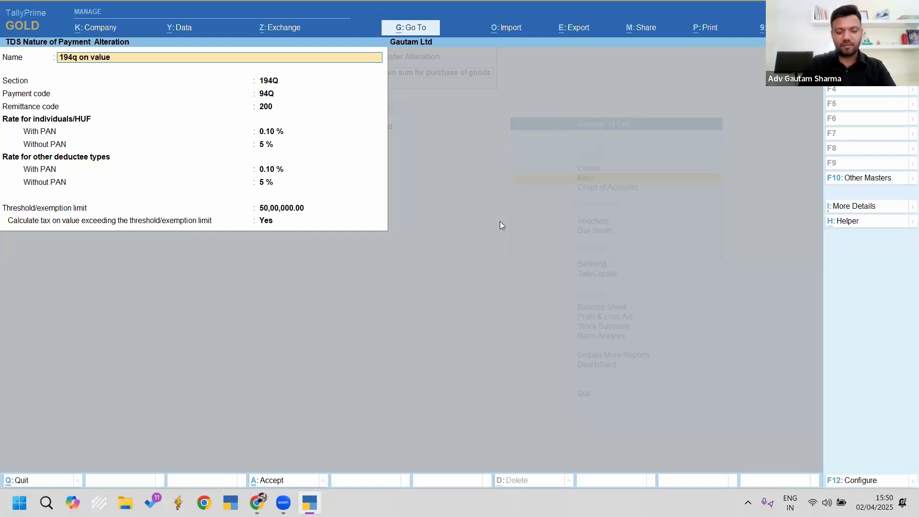
text( exceeding 5)
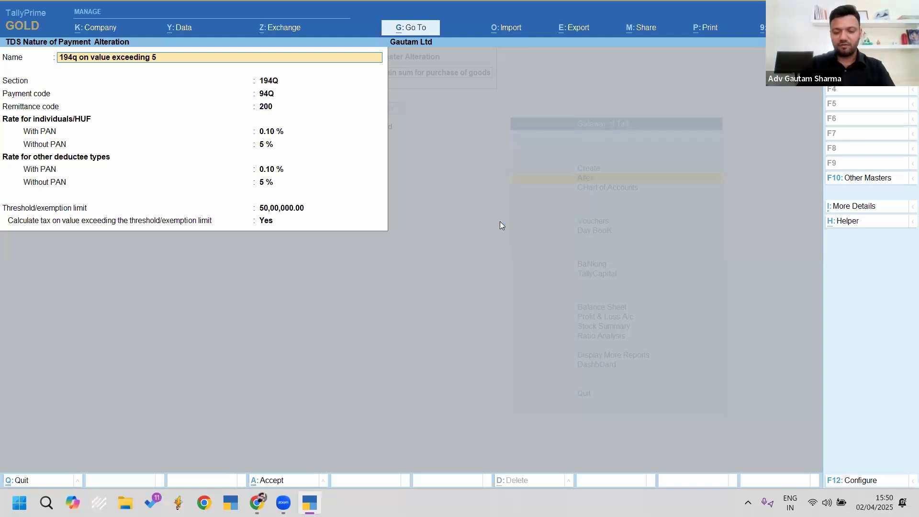
text(0 lakhs only)
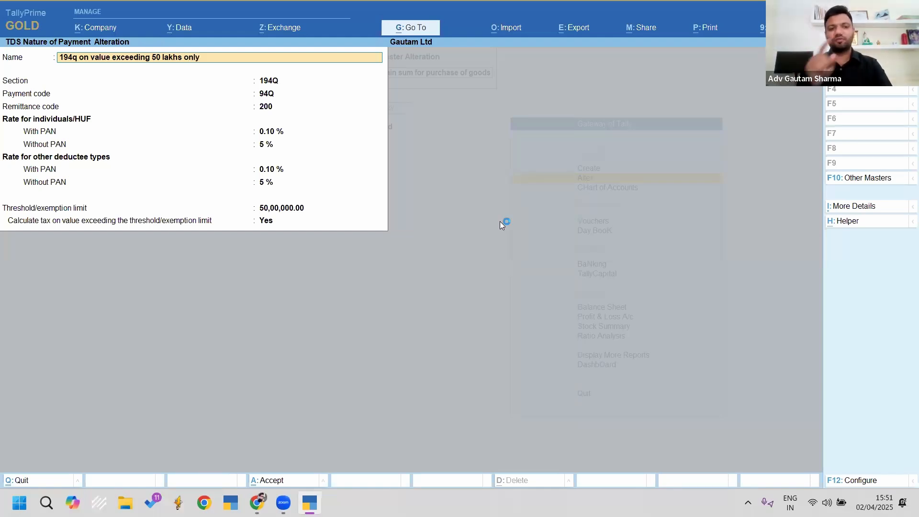
key(Return)
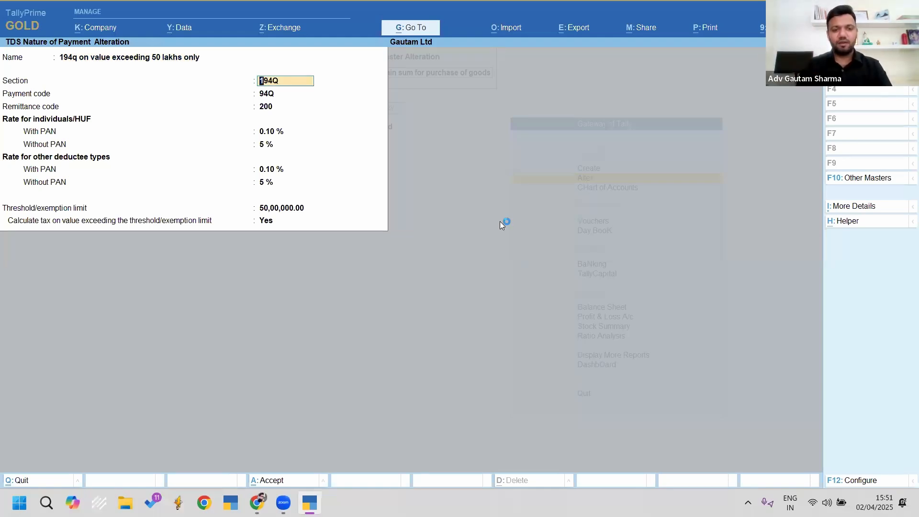
key(ctrl+a)
Step: Create a 194Q nature of payment for value from the first transaction at 0.1% rate
key(Up)
key(Up)
key(Return)
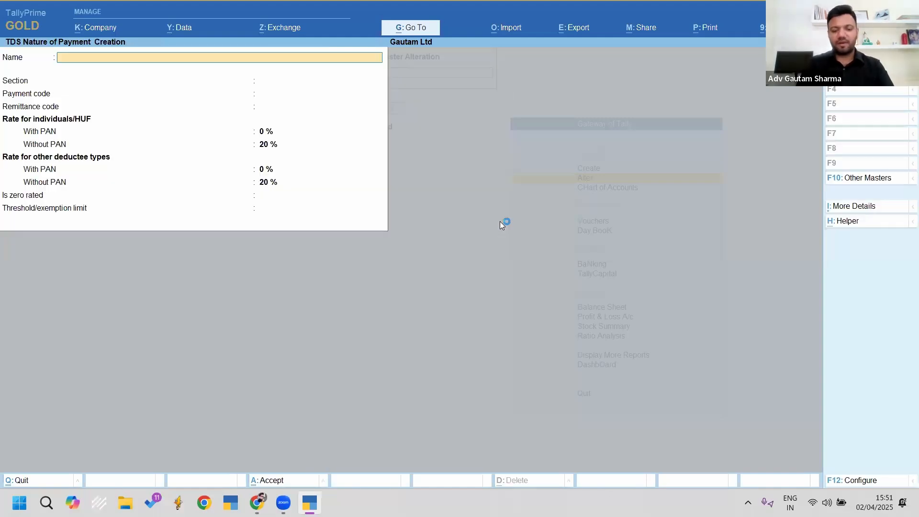
text(194q)
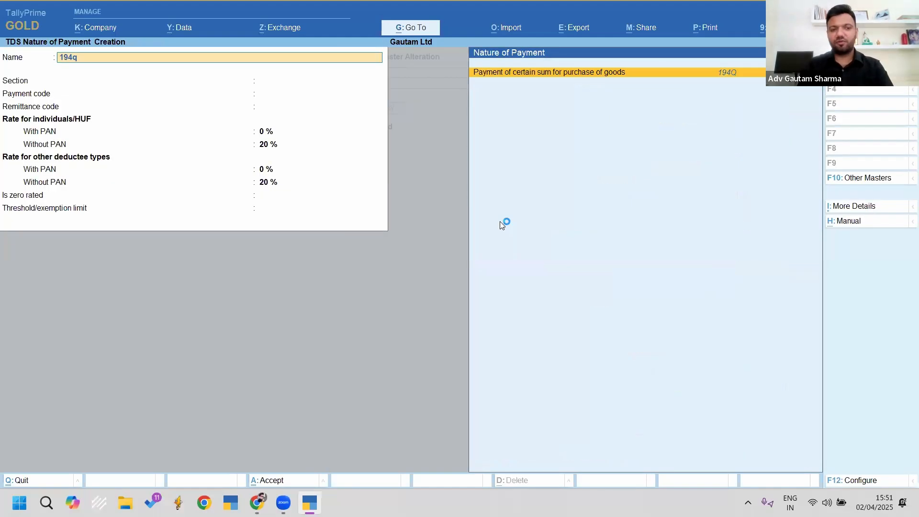
key(Return)
key(BackSpace)
text(194q for val)
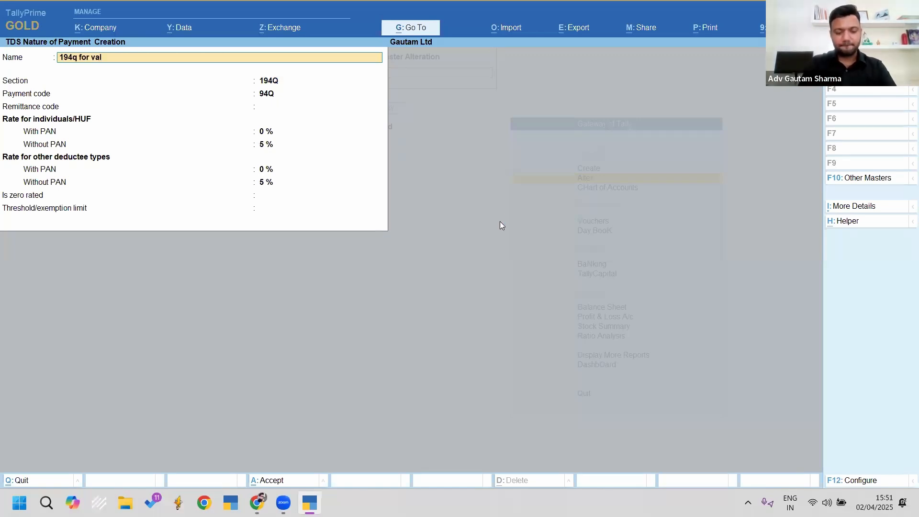
text(uee)
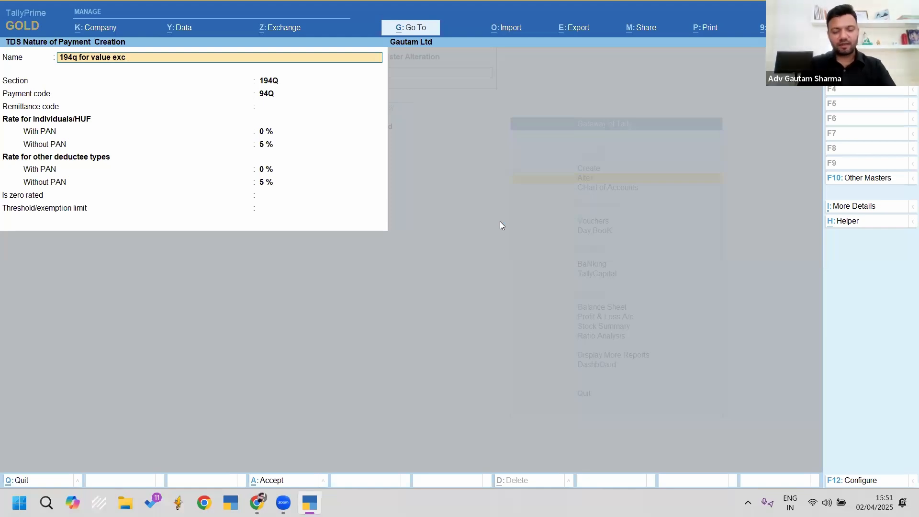
text(xc)
key(BackSpace)
key(BackSpace)
key(BackSpace)
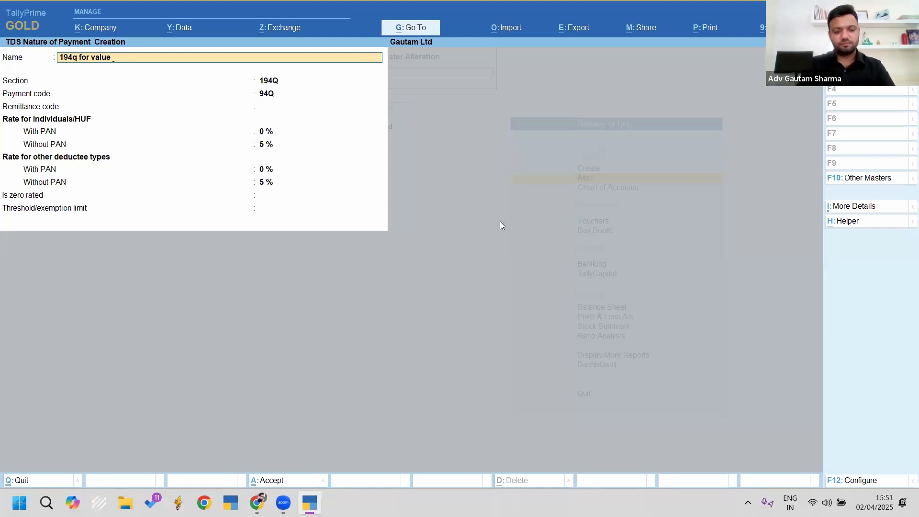
text(from)
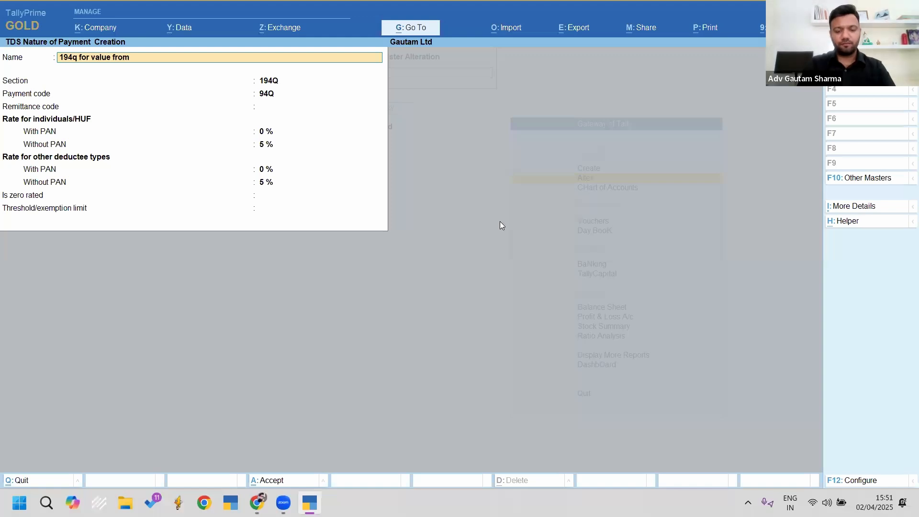
text( 1st transation)
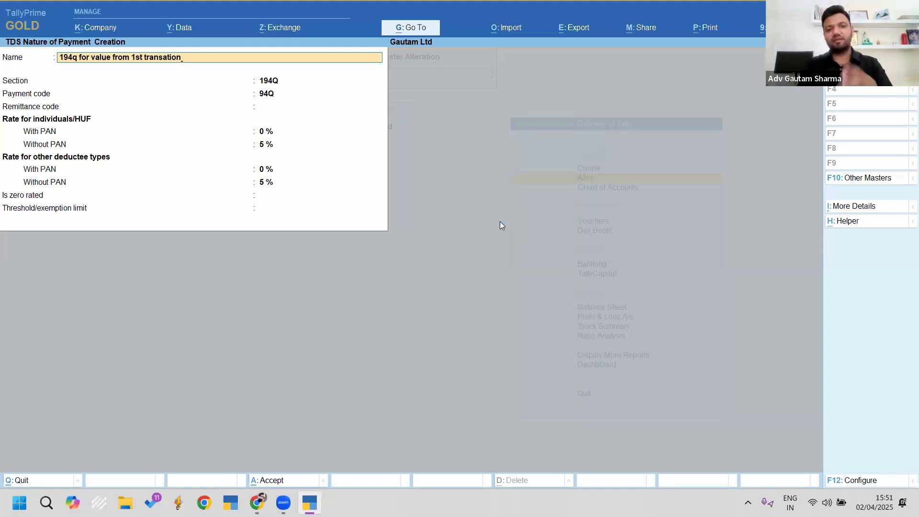
key(Return)
key(Return)
key(Return)
key(Return)
text(0.1)
key(Return)
key(Return)
key(Return)
key(Return)
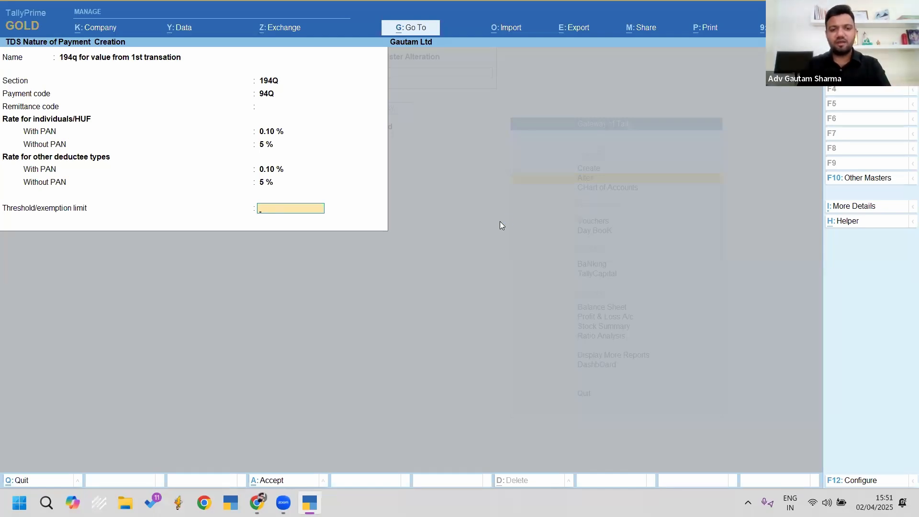
key(Return)
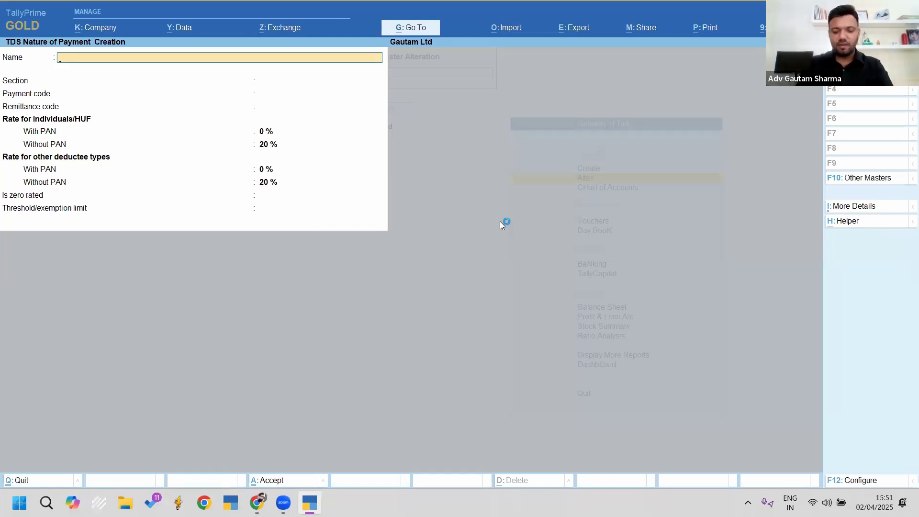
Step: Start another 194Q nature of payment named '194q on all vouchers if crossed 50 lakhs'
text(194)
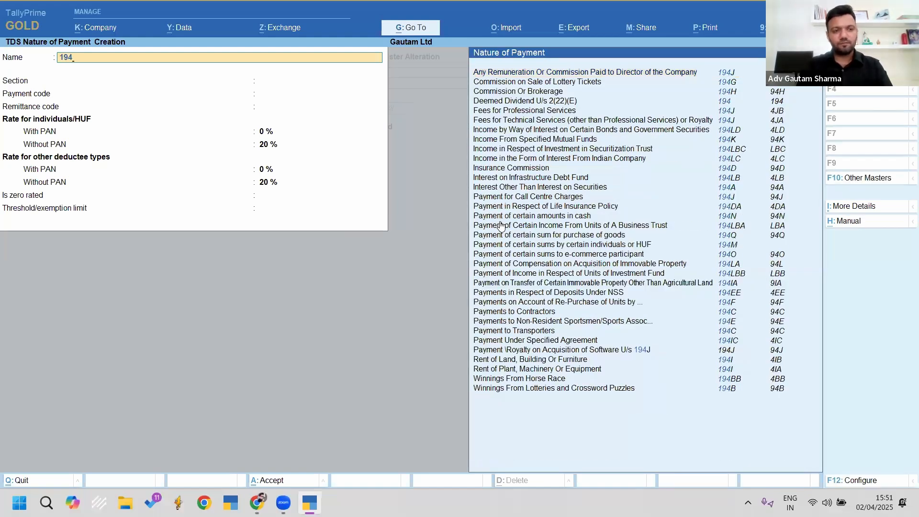
text(Q)
key(Return)
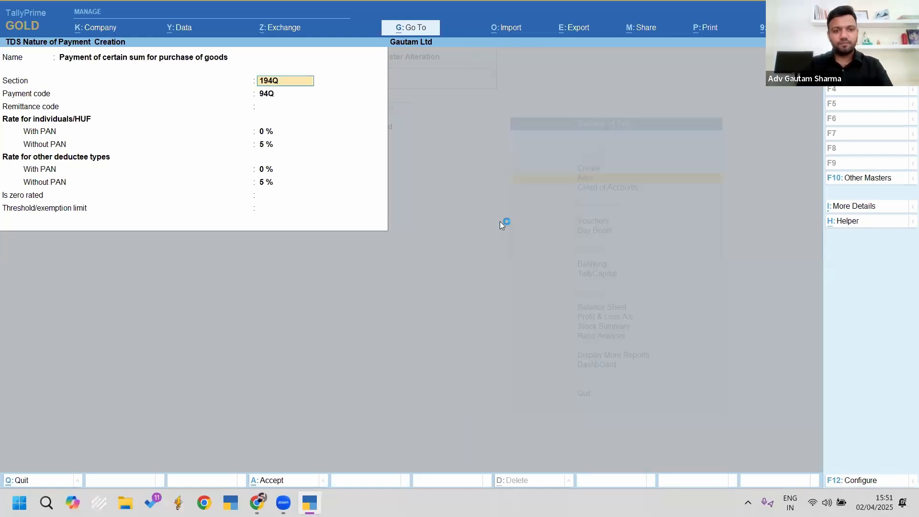
key(BackSpace)
text(194)
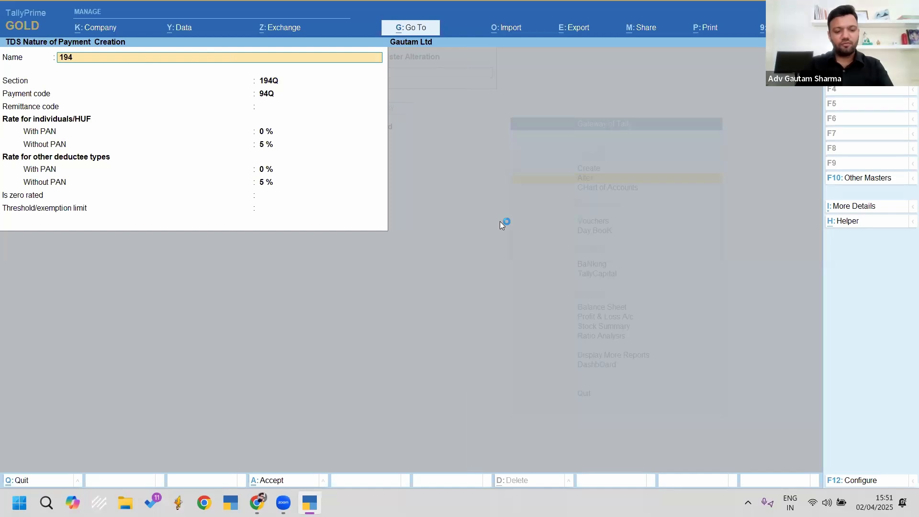
text(q on cre)
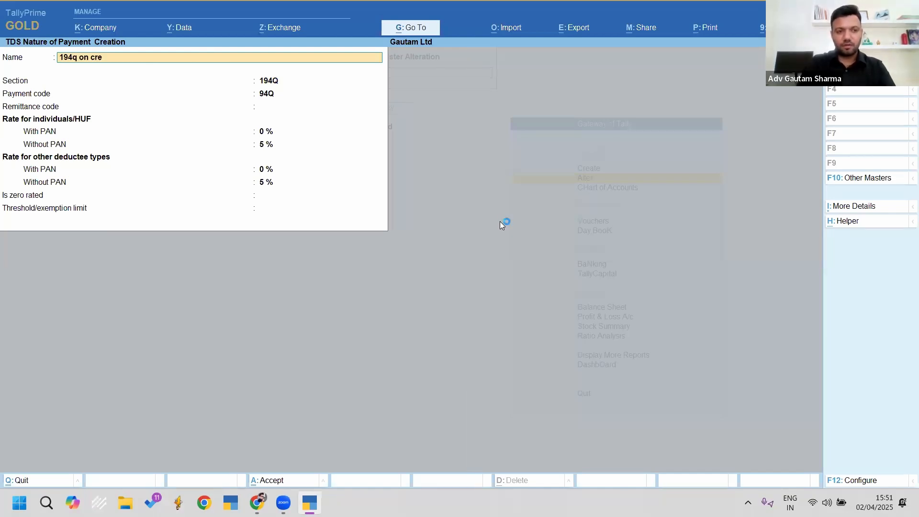
key(BackSpace)
text(ossing)
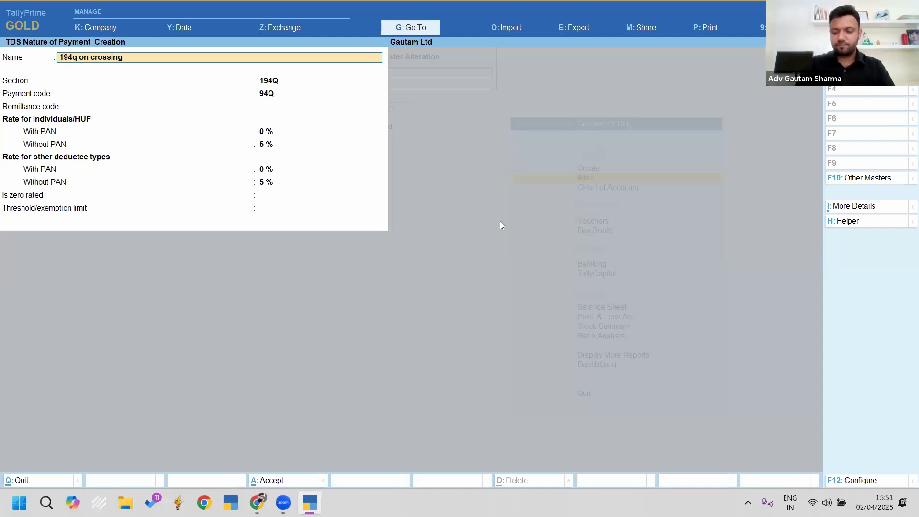
text( 50 lakhs)
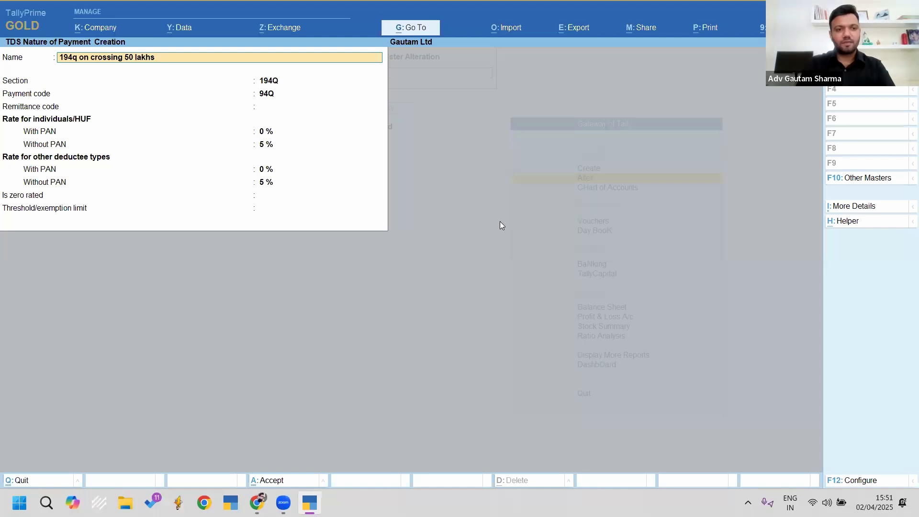
key(BackSpace)
key(BackSpace)
key(BackSpace)
key(BackSpace)
key(BackSpace)
key(BackSpace)
key(BackSpace)
key(BackSpace)
key(BackSpace)
key(BackSpace)
key(BackSpace)
key(BackSpace)
key(BackSpace)
key(BackSpace)
key(BackSpace)
key(BackSpace)
key(BackSpace)
key(BackSpace)
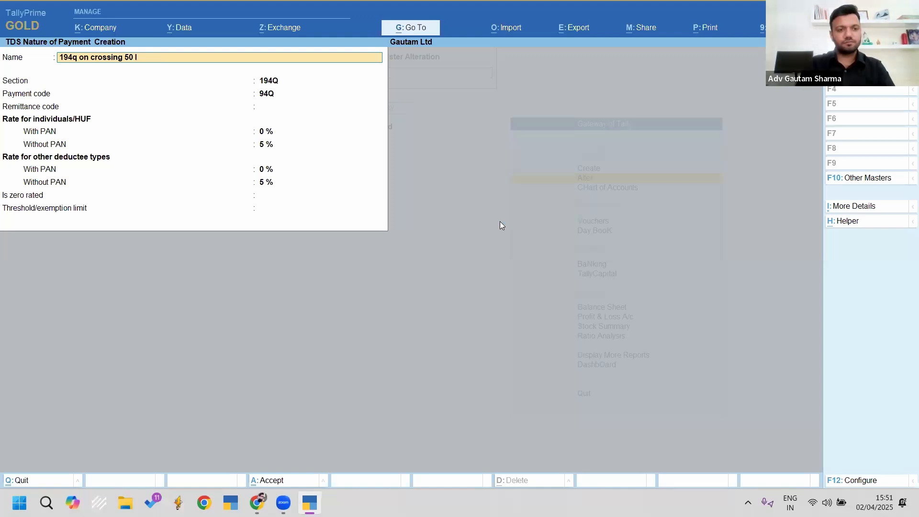
text(all)
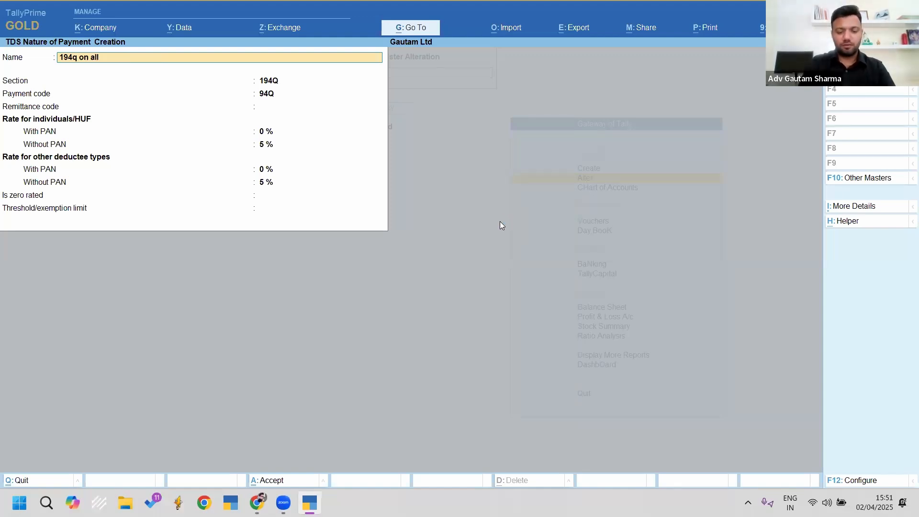
text( vouchers)
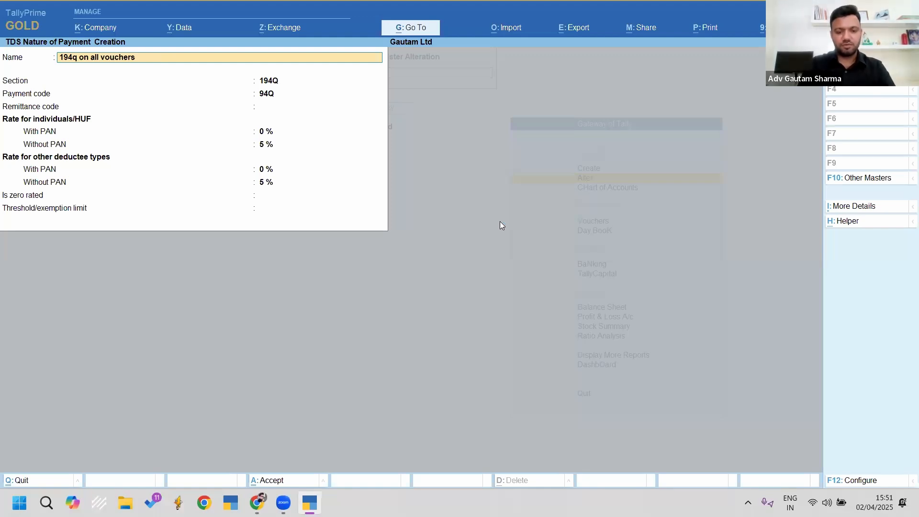
text( if cro)
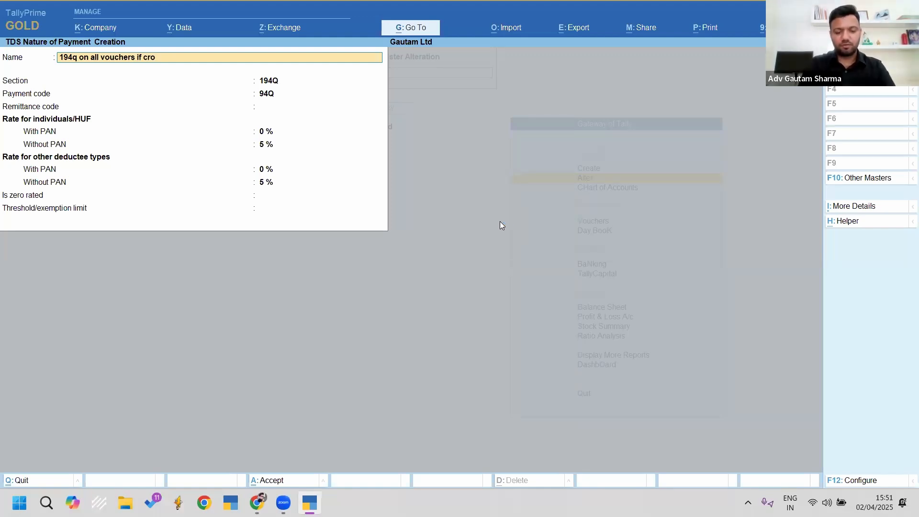
text(ssed 50 lakhs)
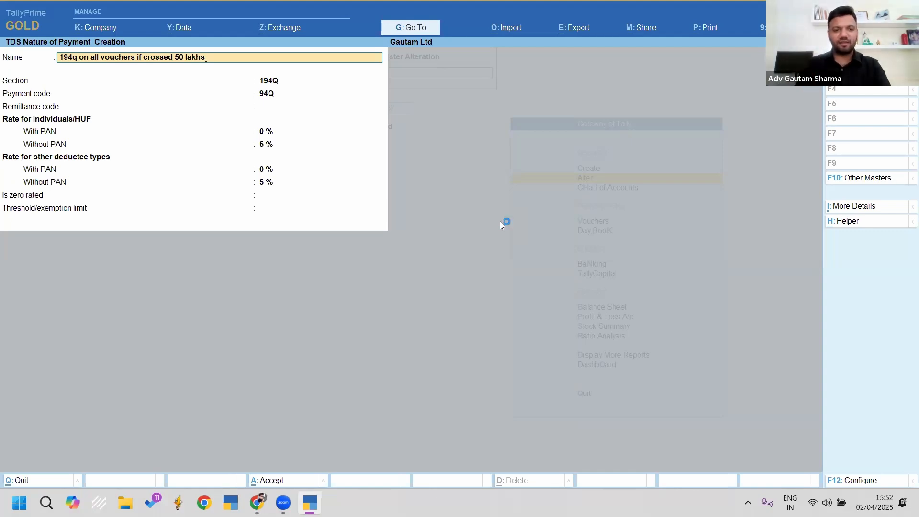
key(Return)
key(Return)
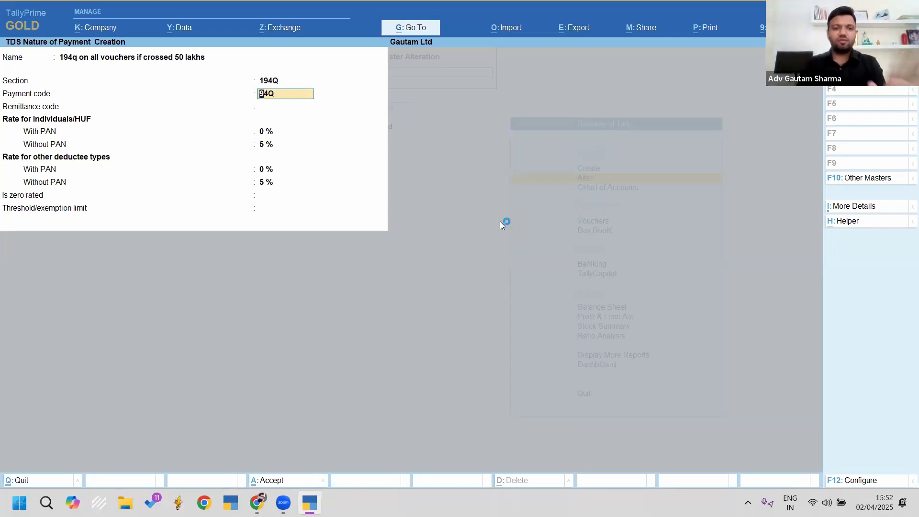
Step: Set 0.1% With PAN rate, 50,00,000 threshold, tax on exceeding value No, and save
key(Return)
key(Return)
text(0.1)
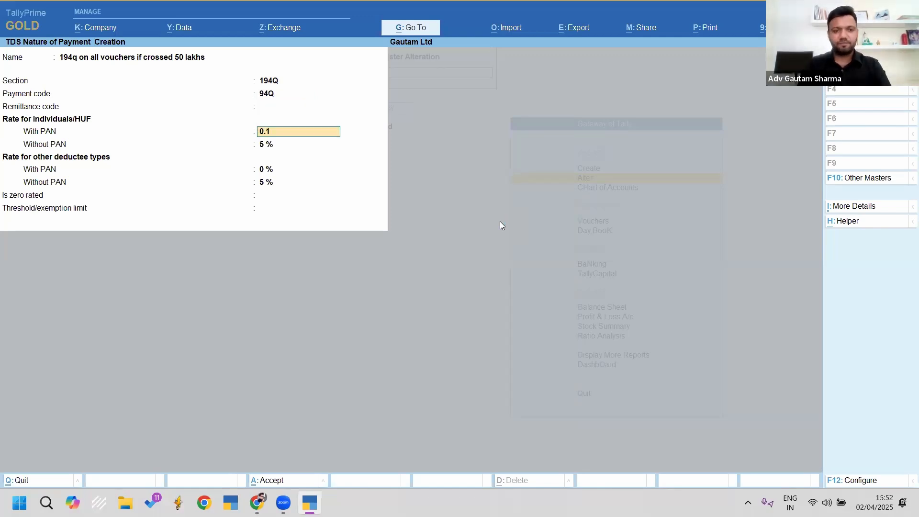
key(Return)
key(Return)
key(Return)
key(Return)
text(5000000)
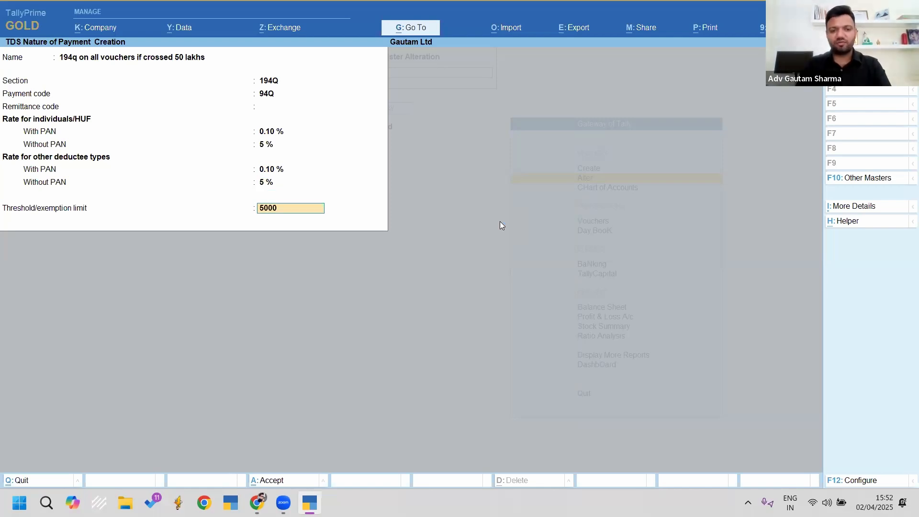
key(Return)
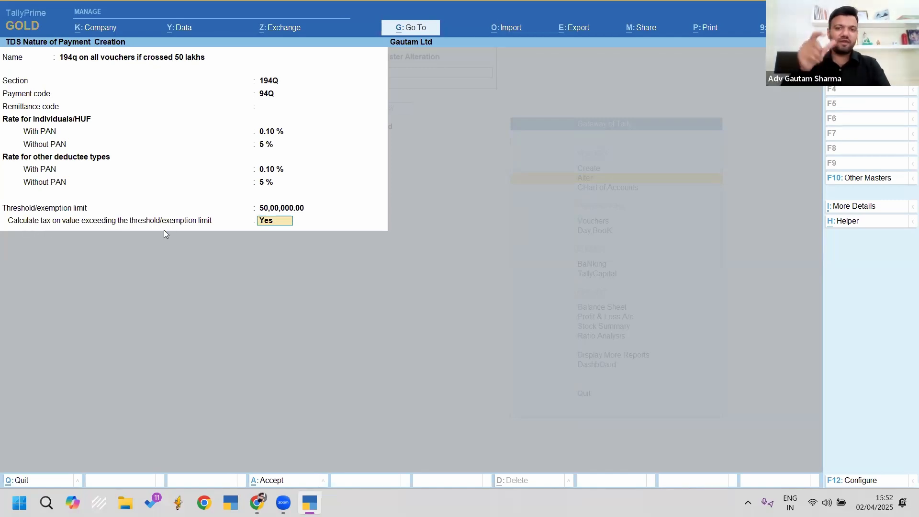
text(n)
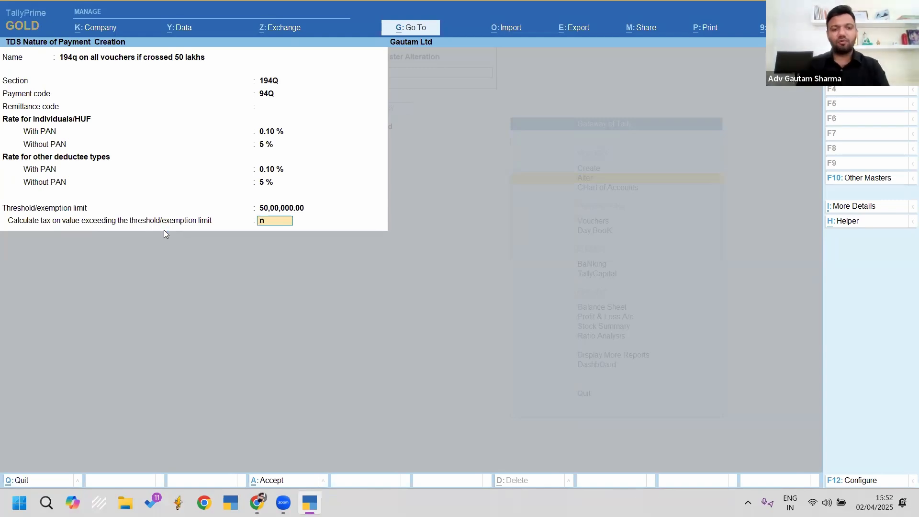
key(Return)
key(Return)
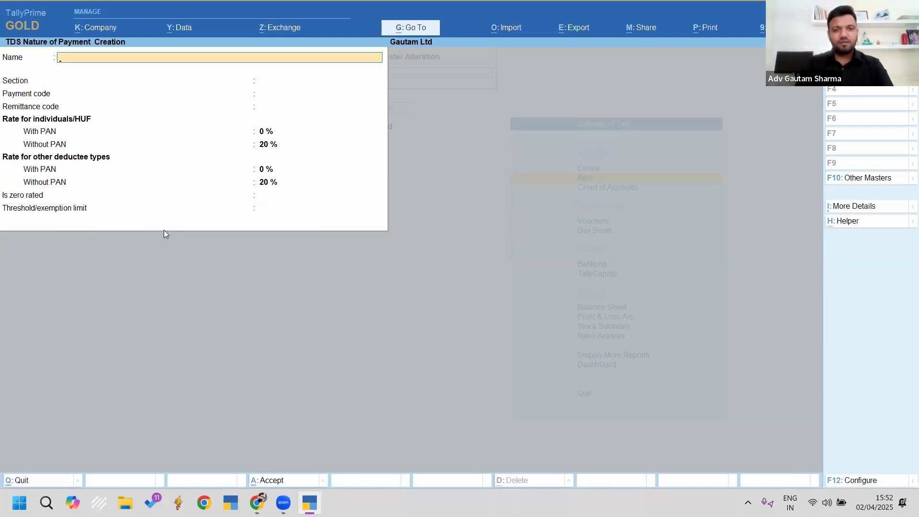
key(Escape)
key(Escape)
Step: Create a ledger named Creditor B under Sundry Creditors
key(Up)
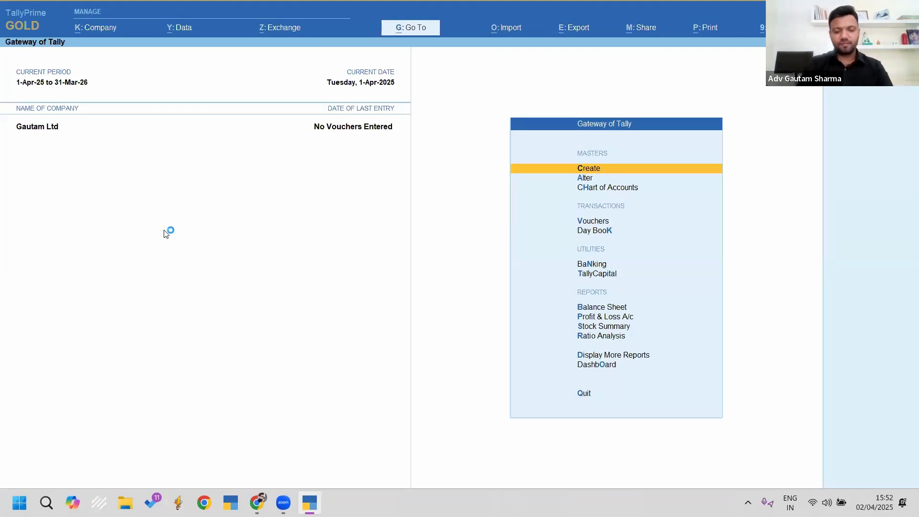
key(Return)
key(Down)
key(Return)
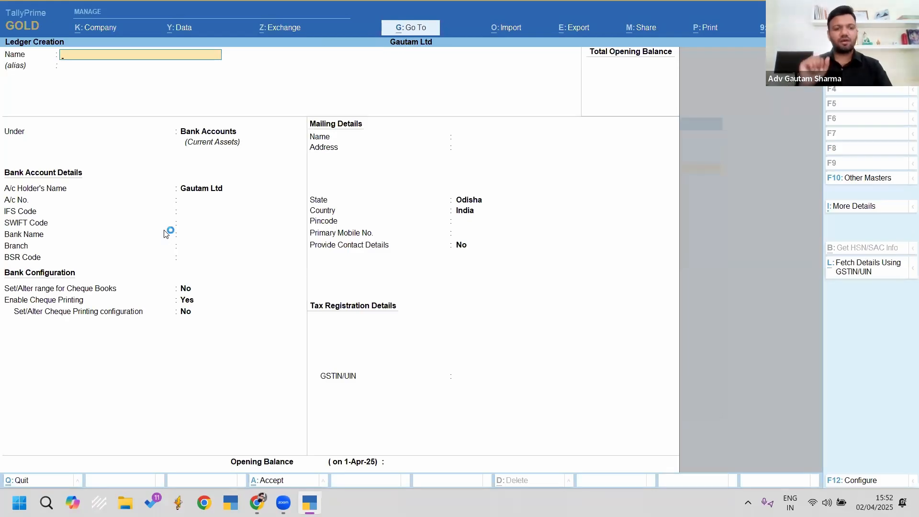
text(Credito)
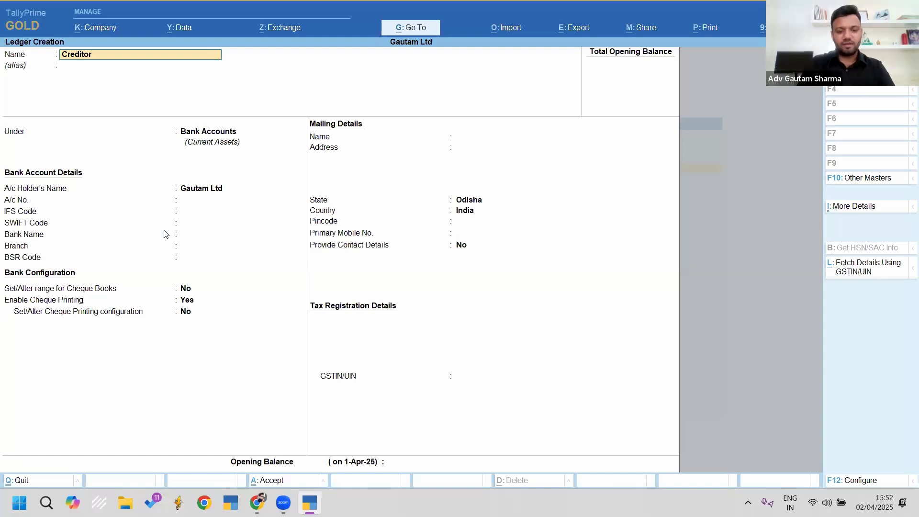
text(r)
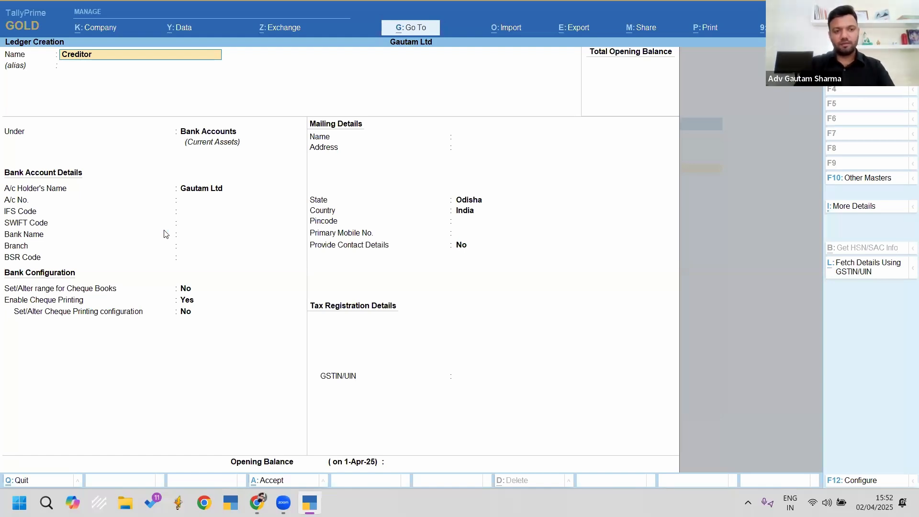
text( B)
key(Return)
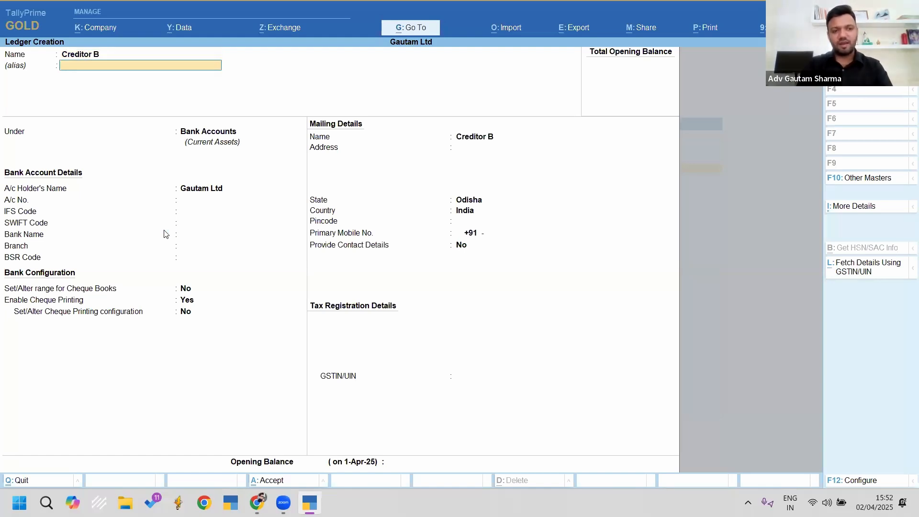
key(Return)
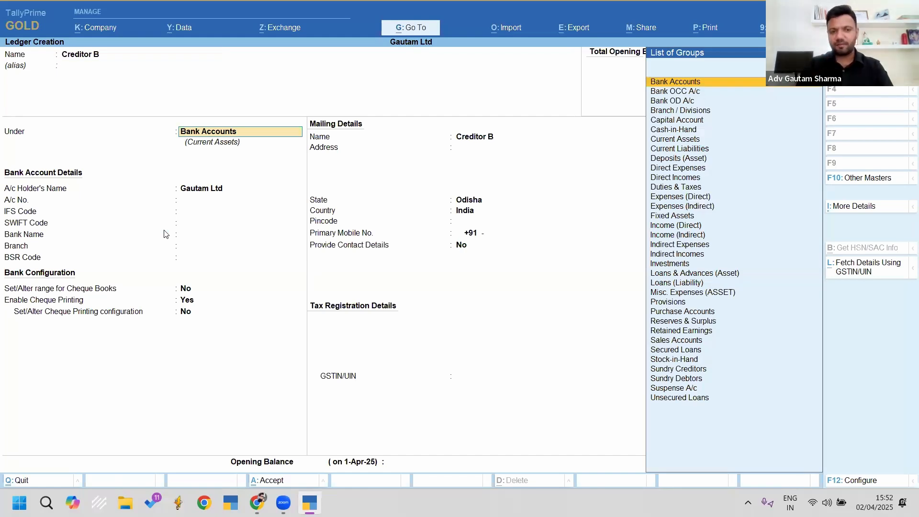
text(Cred)
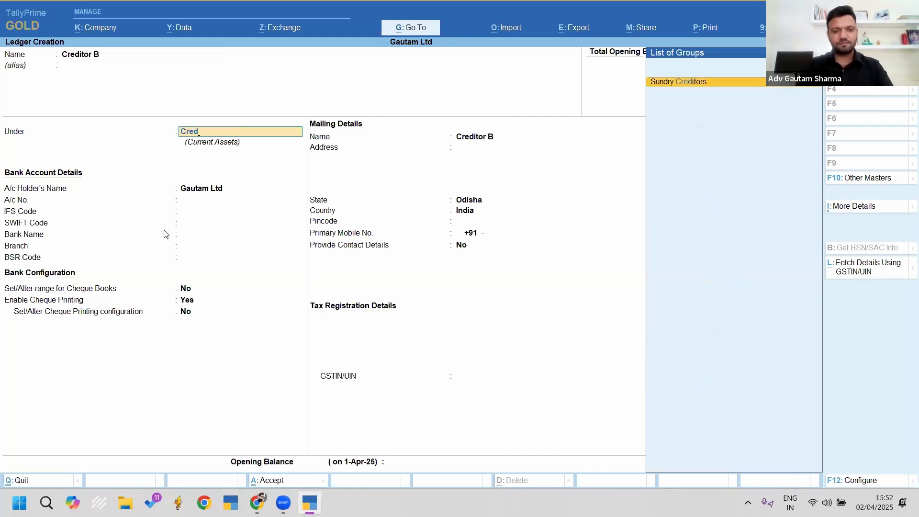
key(Return)
key(Return)
key(Return)
key(Return)
key(Return)
key(Return)
Step: Mark it TDS deductible, deductee type Individual - Resident, deducting TDS in the same voucher
key(BackSpace)
text(y)
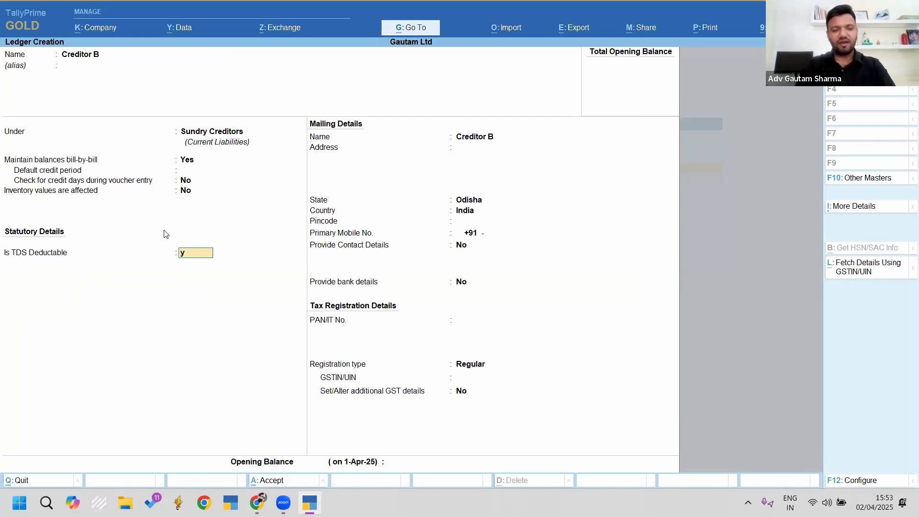
key(Return)
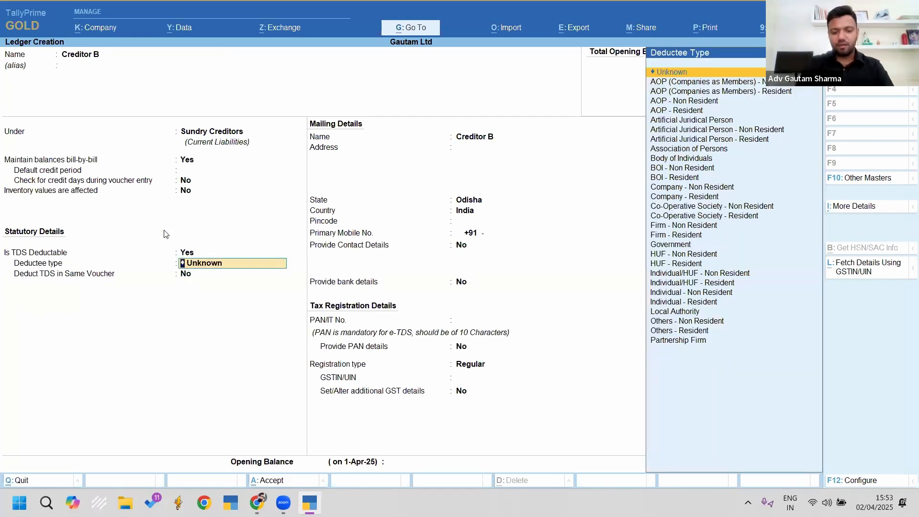
text(Ind)
key(Up)
key(Return)
text(y)
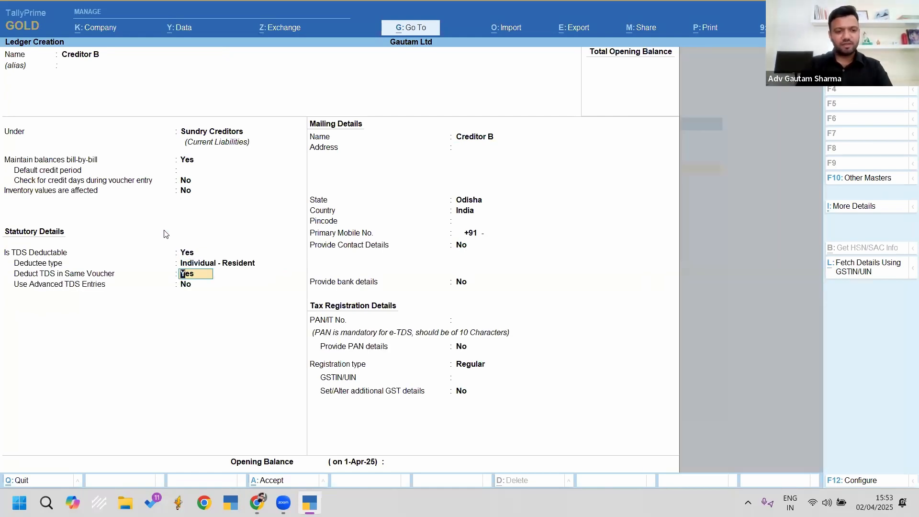
key(Return)
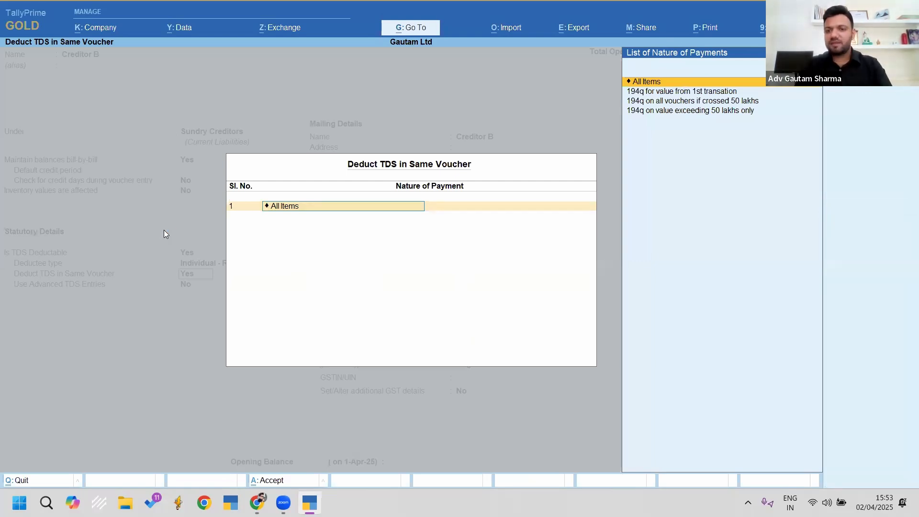
Step: Assign Creditor B the nature of payment '194q on all vouchers if crossed 50 lakhs'
key(Down)
key(Down)
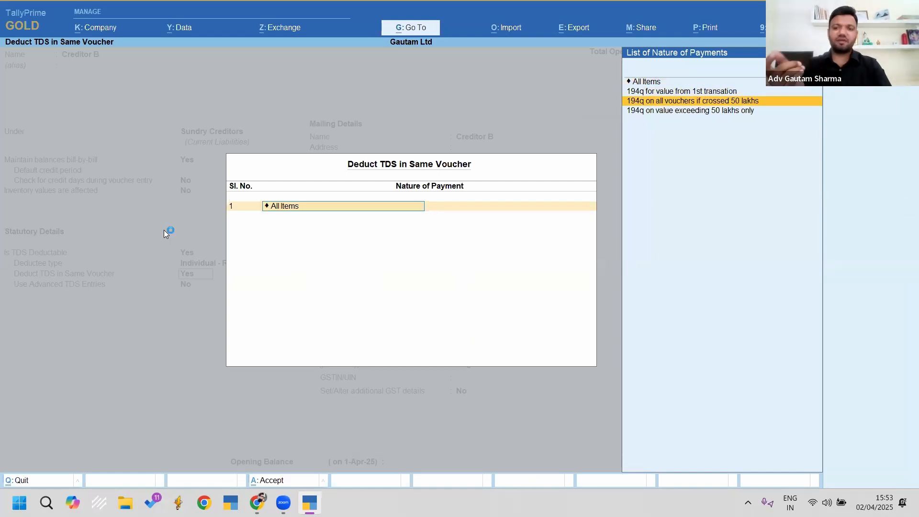
key(Down)
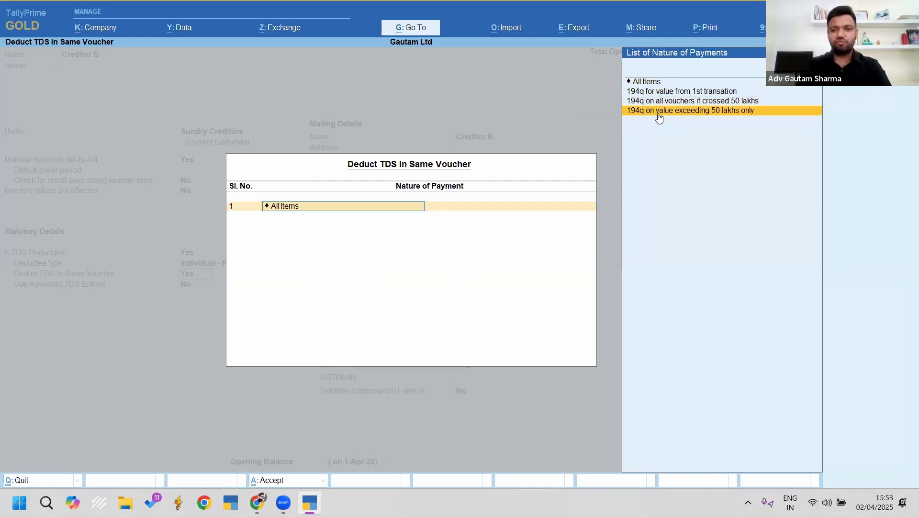
key(Up)
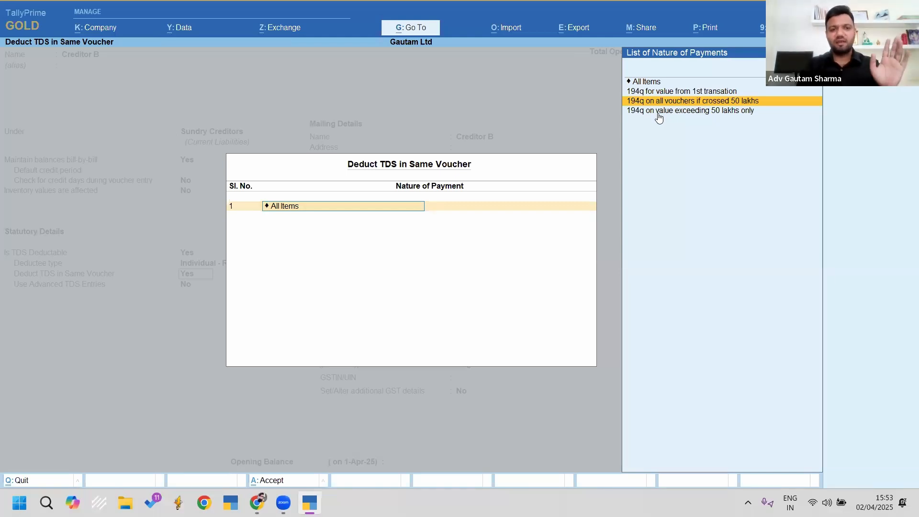
key(Return)
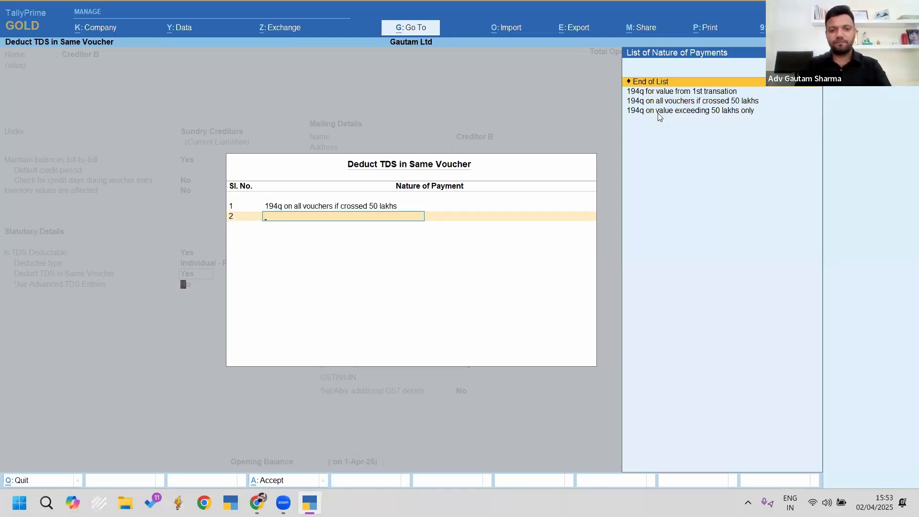
key(Return)
Step: Enable advanced TDS entries with exemption limit Not Applicable, then save the ledger
key(y)
key(Return)
key(Return)
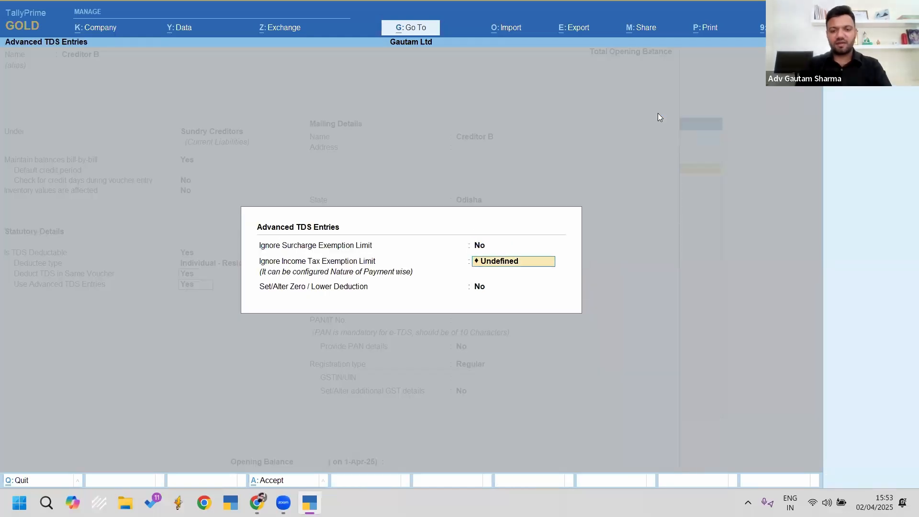
key(Down)
key(Return)
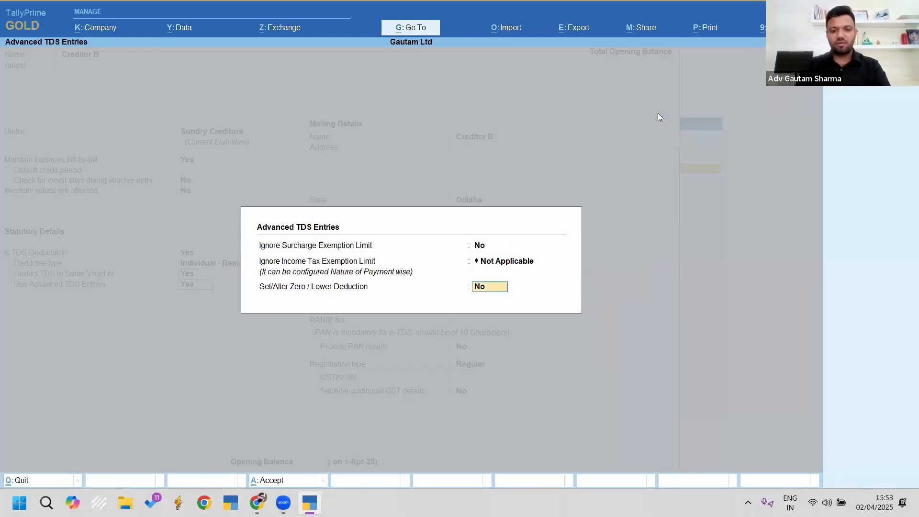
key(Return)
key(ctrl+a)
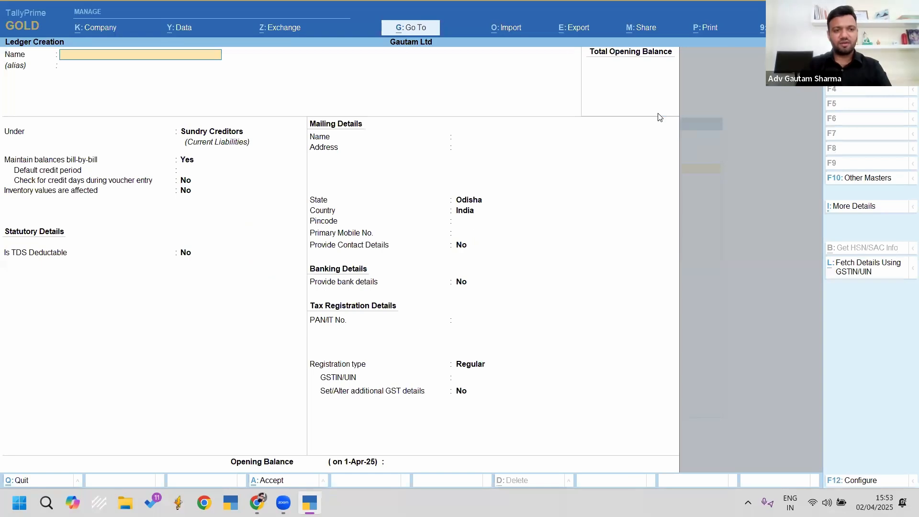
Step: Discard the mistyped new ledger and open Creditor B in Ledger Alteration
text(Credti)
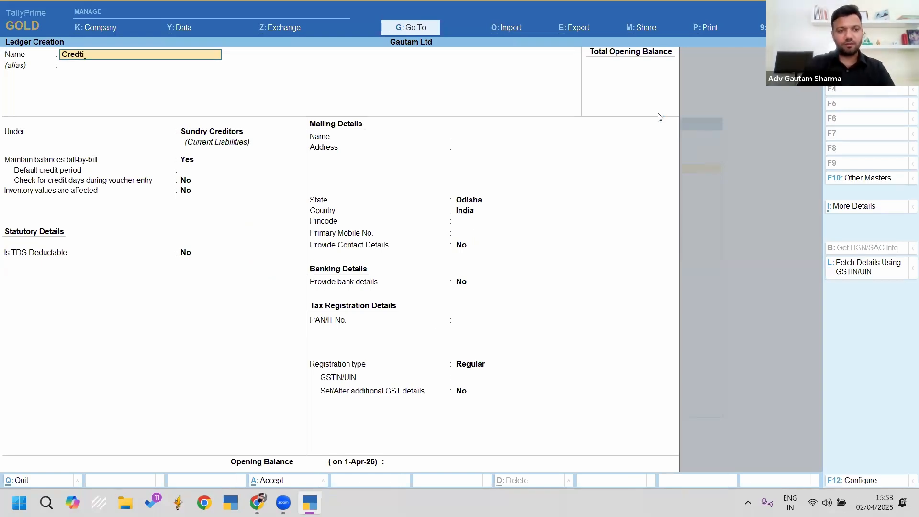
key(Escape)
key(Escape)
key(Escape)
key(a)
key(Down)
key(Return)
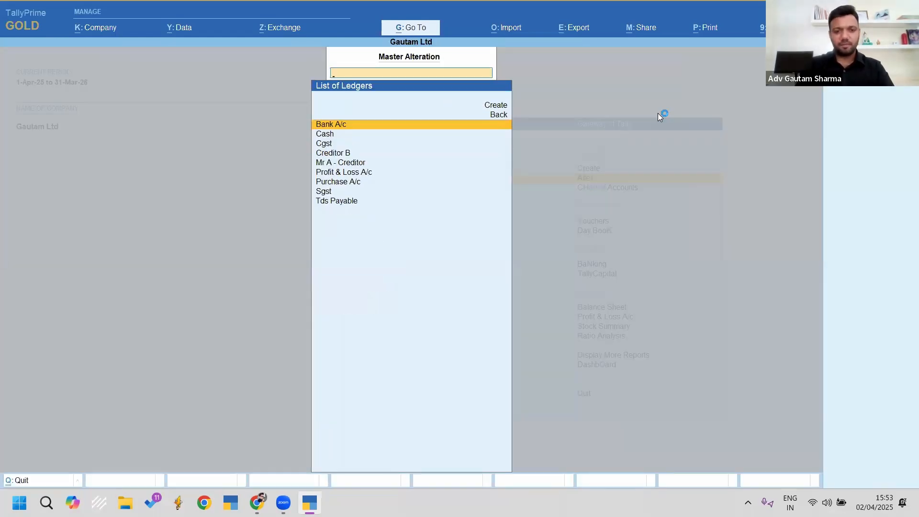
key(Down)
key(Down)
key(Down)
key(Return)
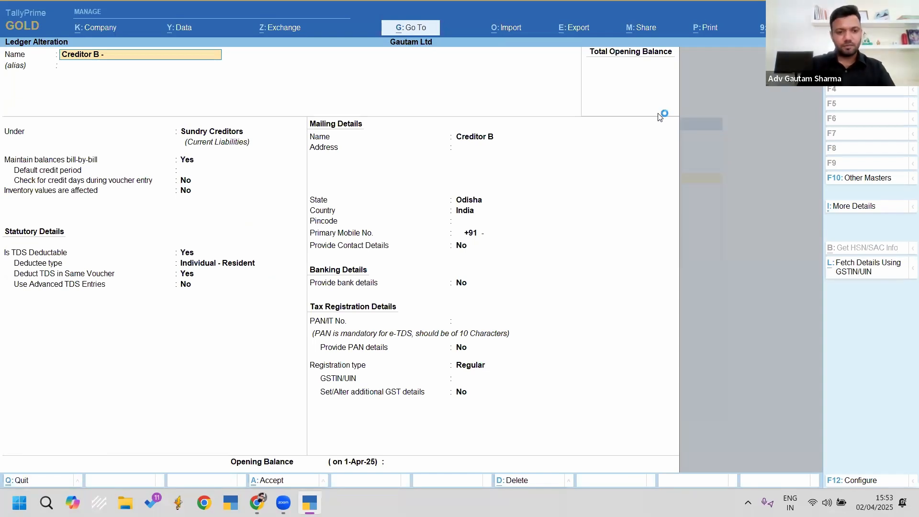
Step: Set deductee type Individual - Resident and nature 194q on all vouchers if crossed 50 lakhs
key(Return)
key(Return)
key(Return)
key(Return)
key(Return)
key(Return)
key(Return)
key(Return)
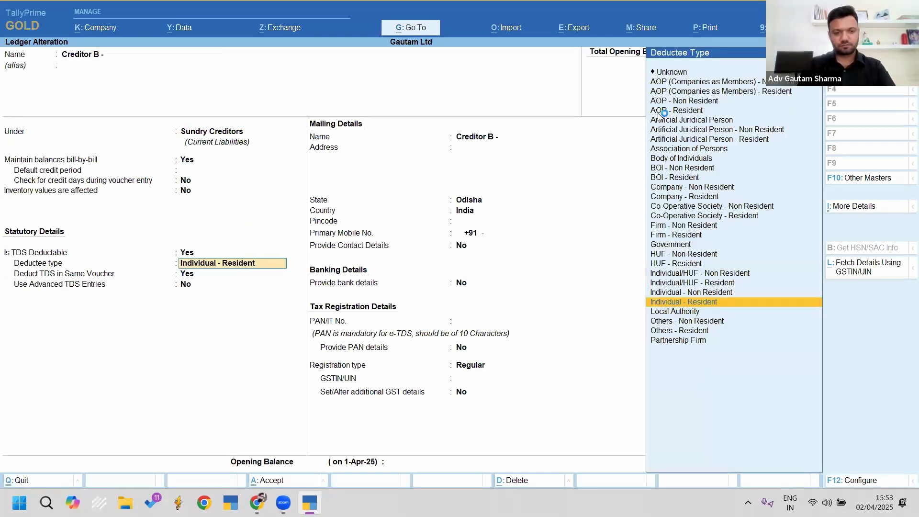
key(Return)
key(Return)
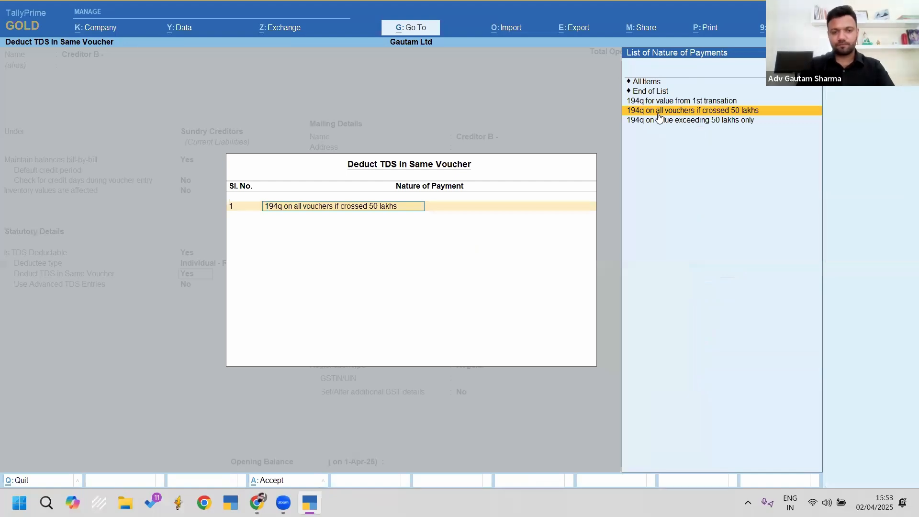
key(Return)
key(Return)
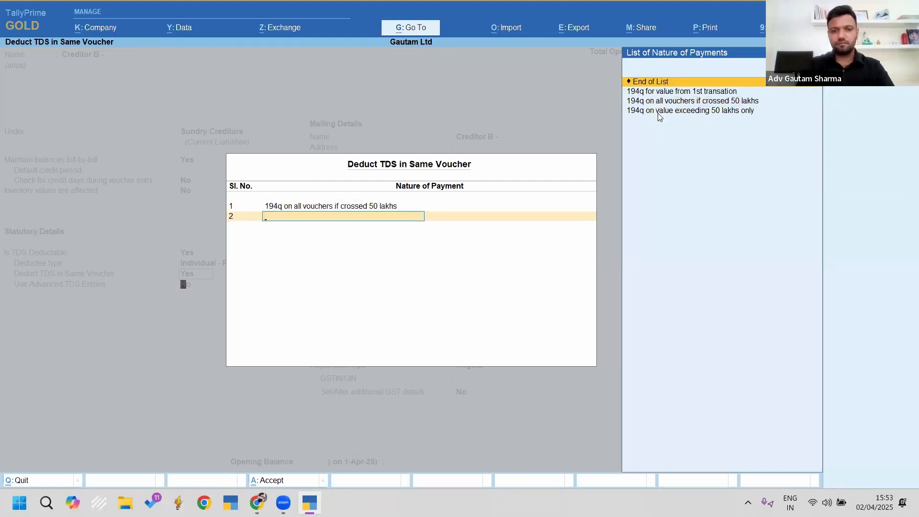
key(BackSpace)
key(BackSpace)
key(BackSpace)
key(BackSpace)
key(BackSpace)
key(BackSpace)
key(BackSpace)
key(BackSpace)
key(BackSpace)
key(BackSpace)
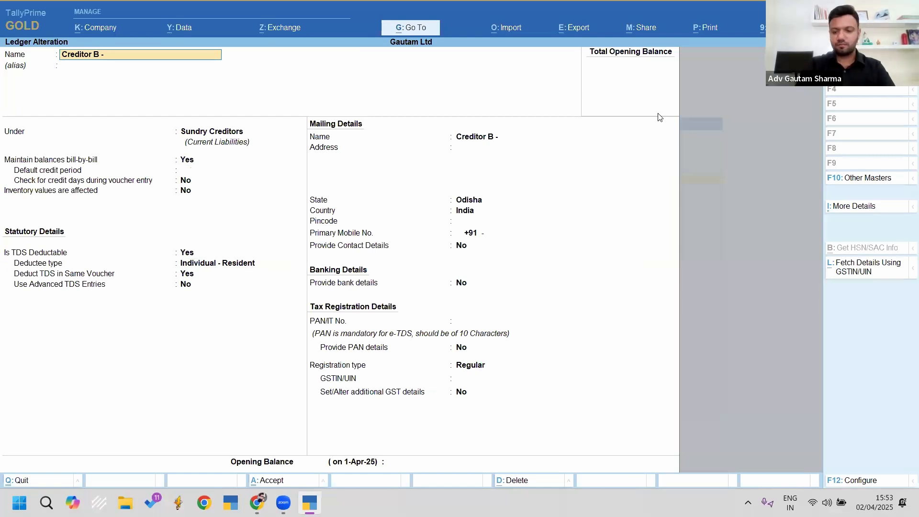
Step: Rename the ledger to 'Creditor B - All Vch If Crossed 50 Lakhs'
text(All)
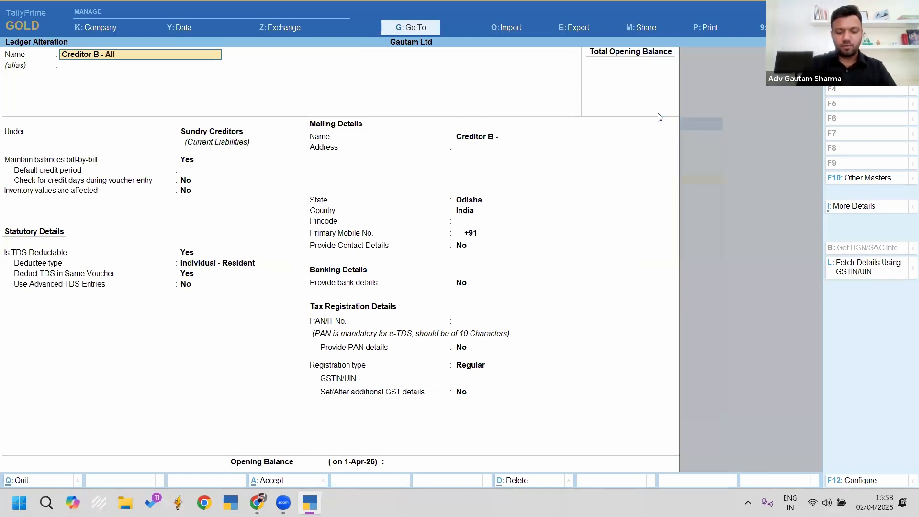
text( Vch on Cr)
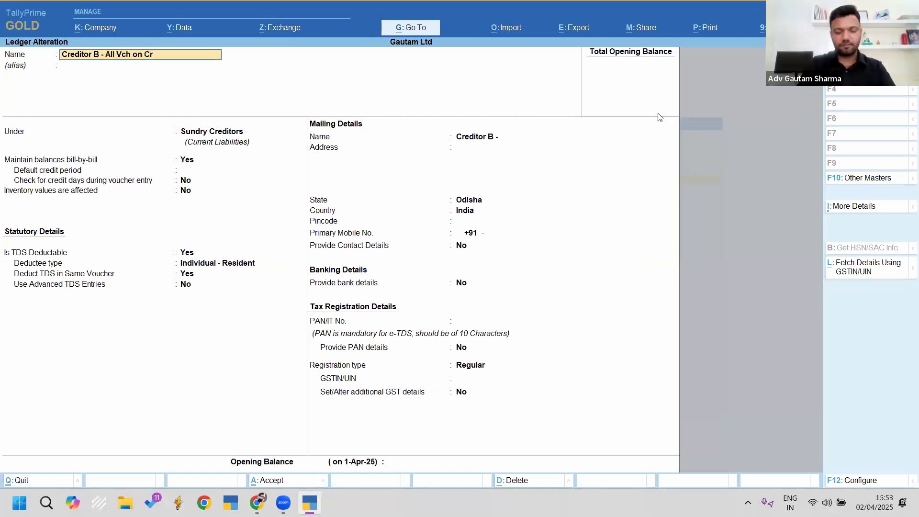
key(BackSpace)
key(BackSpace)
key(BackSpace)
key(BackSpace)
key(BackSpace)
key(BackSpace)
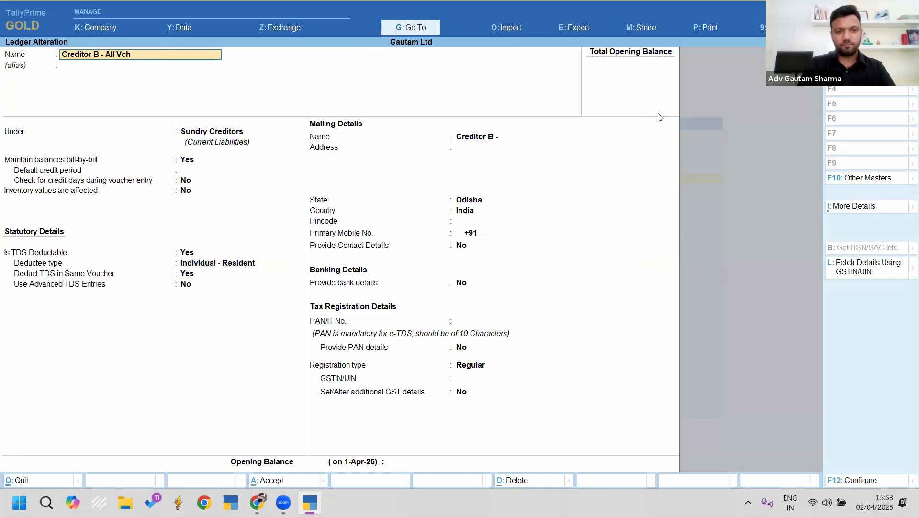
text(If Cr)
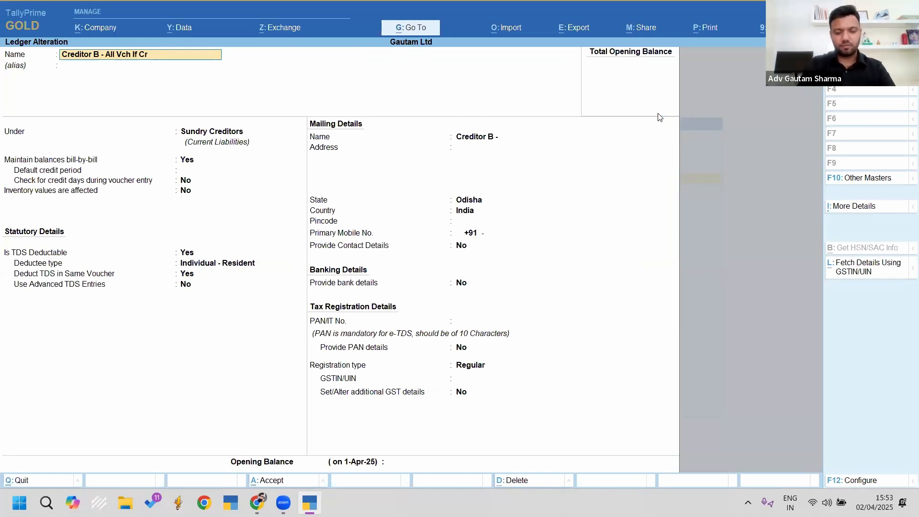
text(ossed 50 Lakhs)
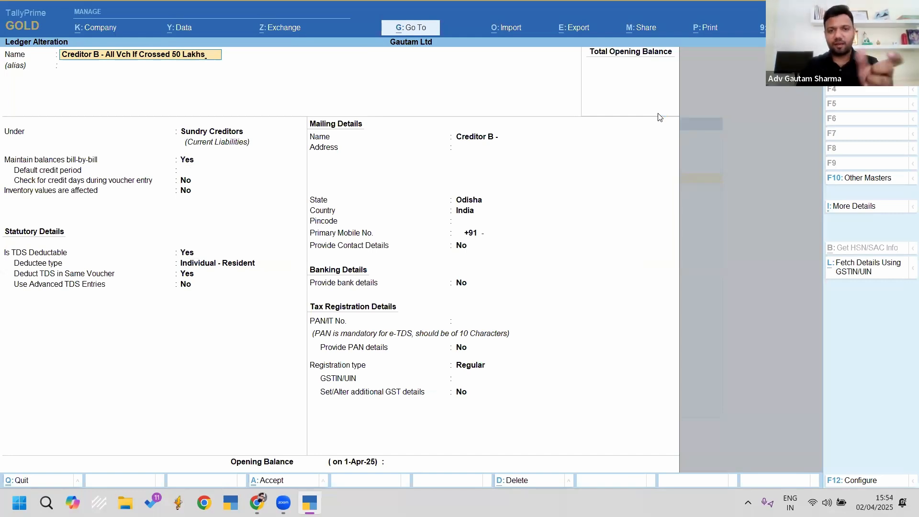
key(Return)
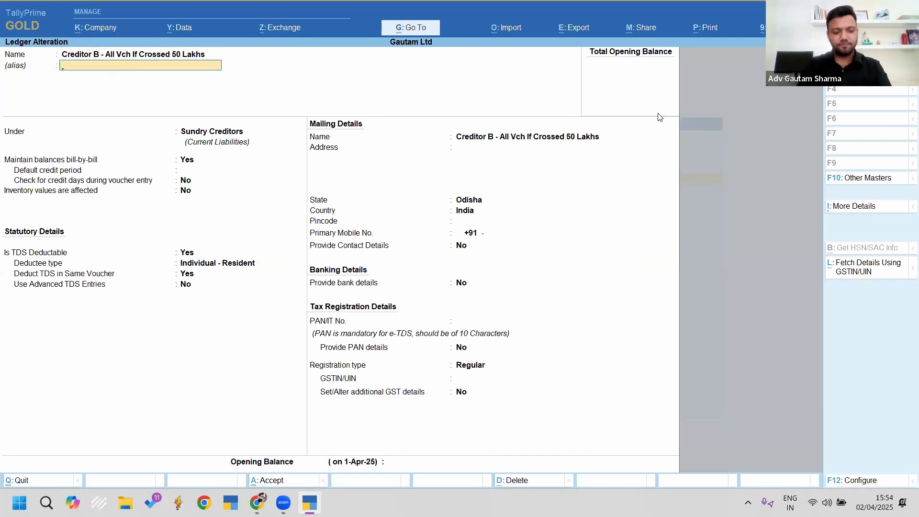
Step: Keep state Odisha, enter the creditor's PAN, and save the altered ledger
key(Return)
key(Return)
key(Return)
key(Return)
key(Return)
key(Return)
key(Return)
key(Return)
key(Return)
key(Return)
key(Return)
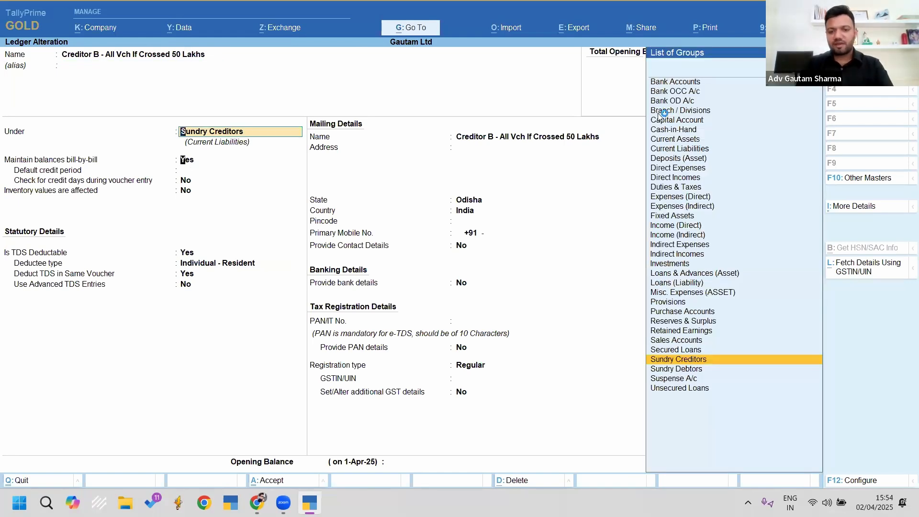
key(Return)
key(Return)
key(Return)
key(Return)
key(Return)
key(Return)
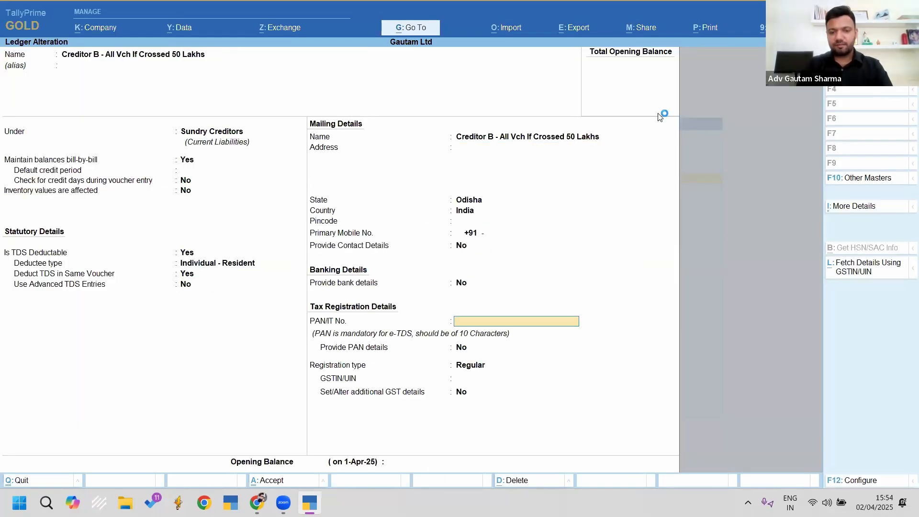
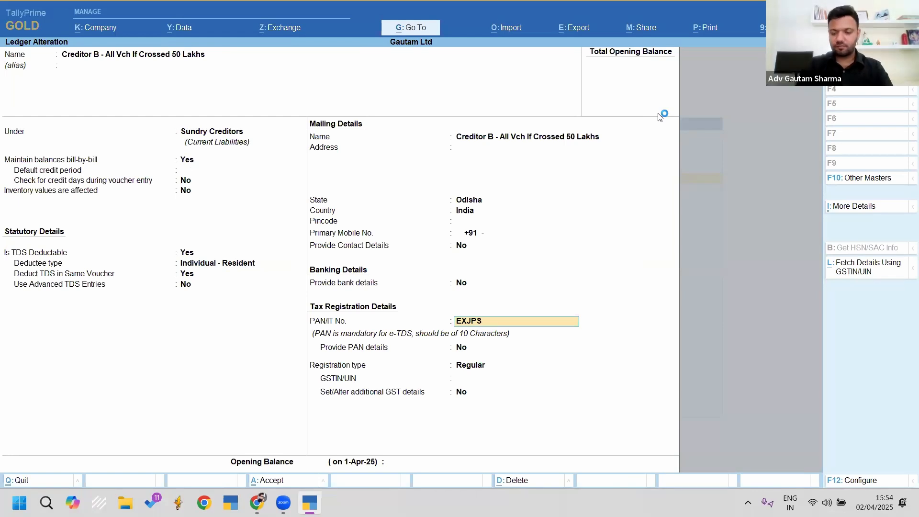
key(Return)
key(ctrl+a)
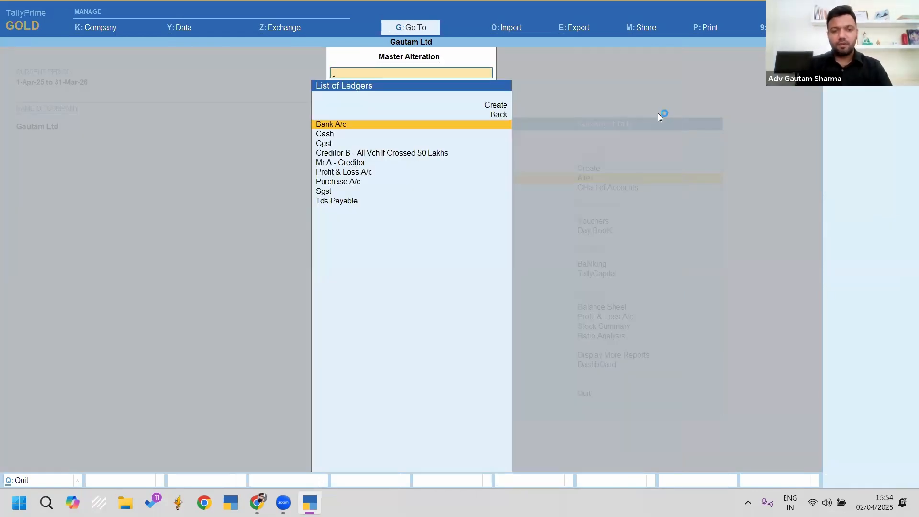
Step: Create a new ledger 'Creditor C- Tds From 1st Invoice' under Sundry Creditors
key(Up)
key(Up)
key(Return)
text(Creditor C-)
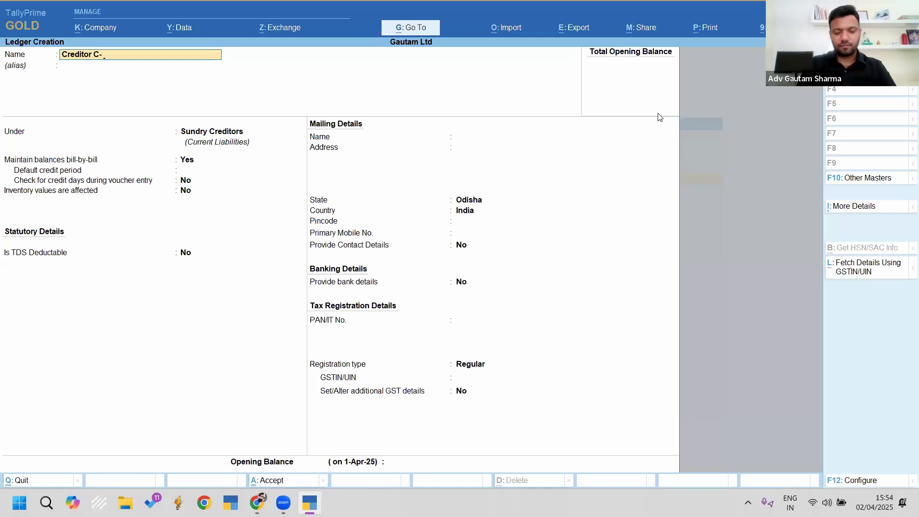
text( Tds)
text( Fro)
key(BackSpace)
text(From 1st Invoice)
key(Return)
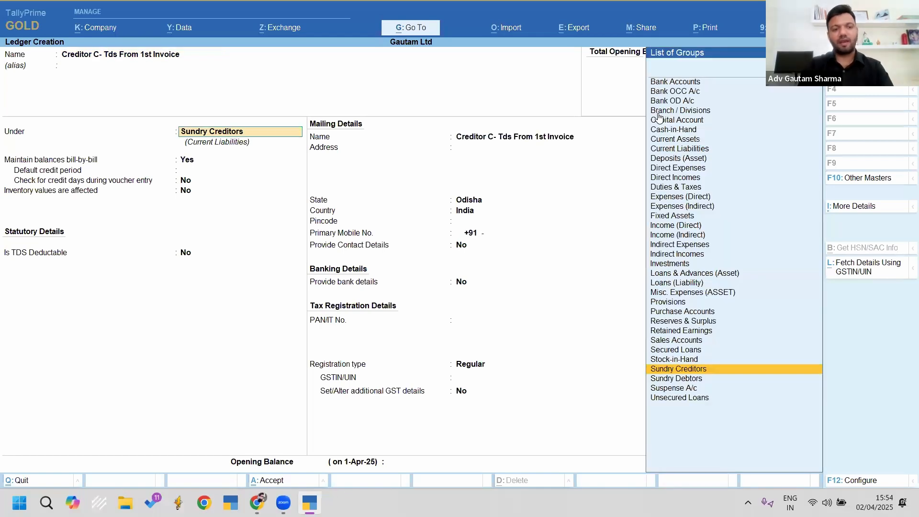
key(Return)
key(Return)
key(Return)
key(Return)
key(Return)
Step: Enable TDS for Individual - Resident, deducted in-voucher, under 194q for value from 1st transaction
key(y)
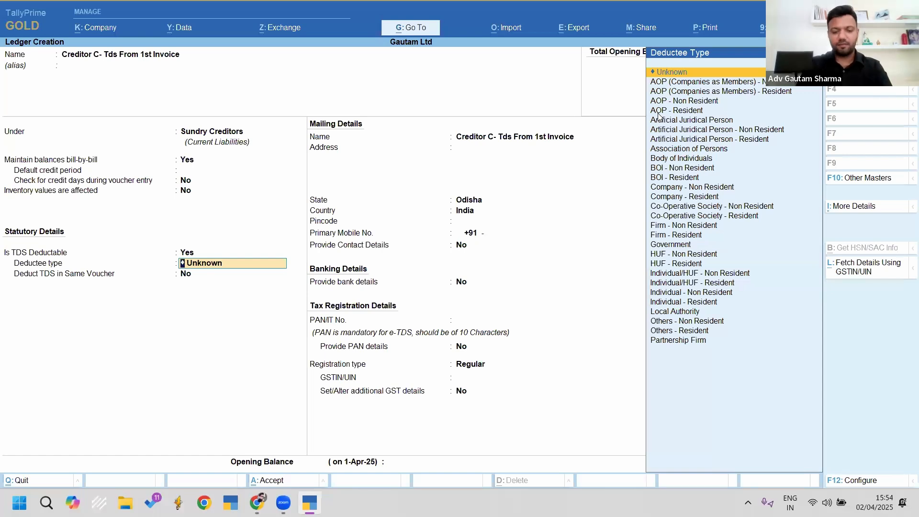
text(Ind)
key(Up)
key(Return)
key(y)
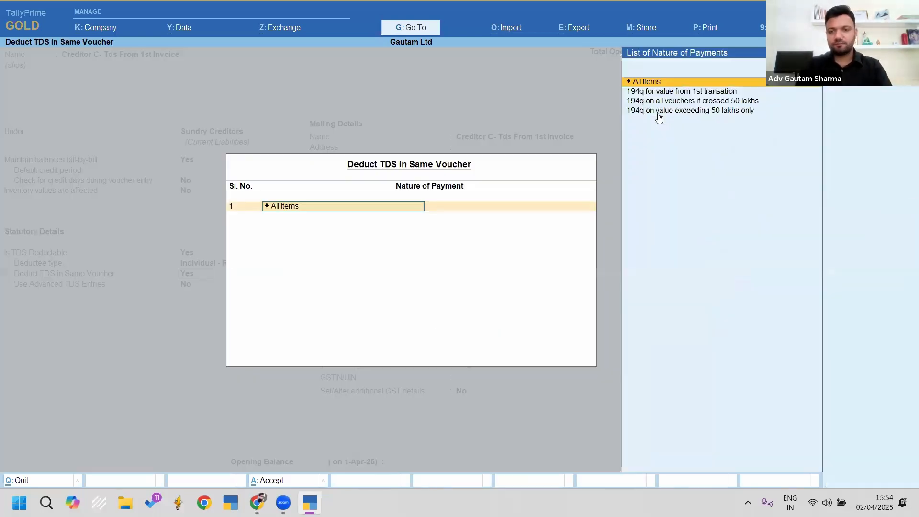
key(Down)
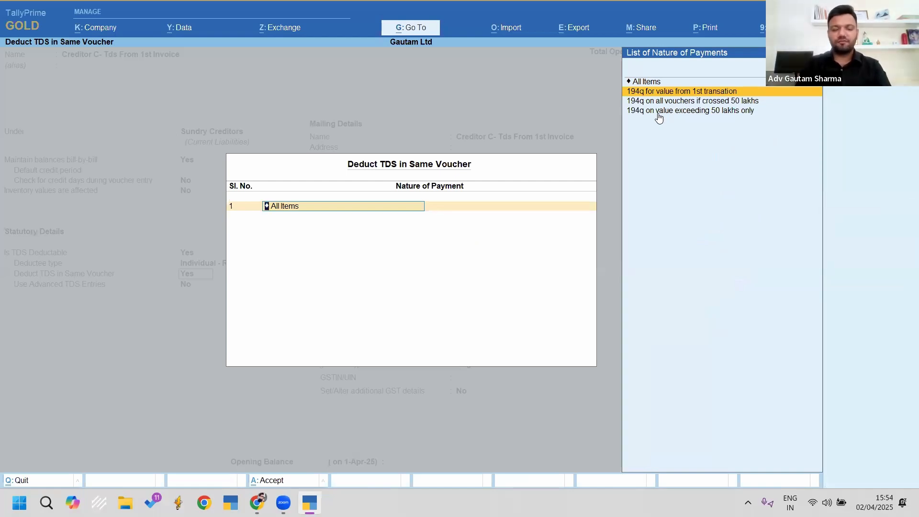
key(Return)
Step: Turn on advanced TDS entries with income tax exemption limit Not Applicable
key(Return)
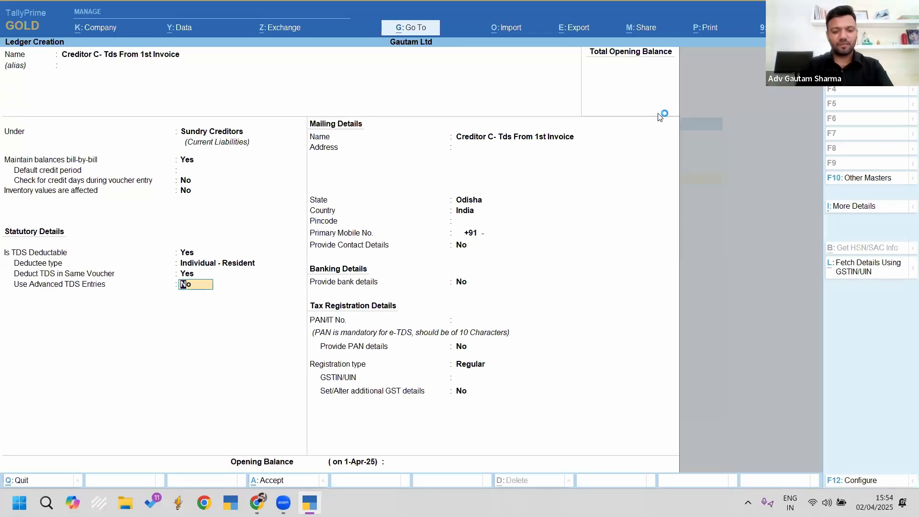
key(y)
key(Return)
key(Up)
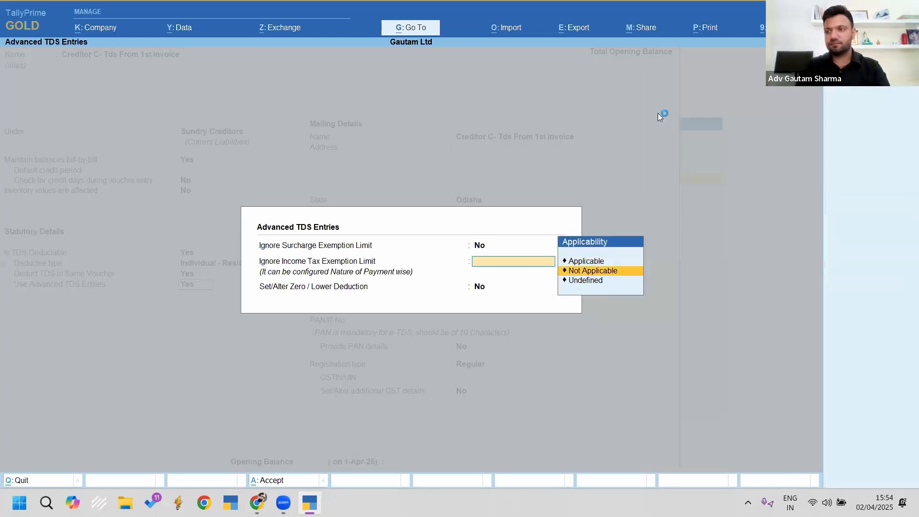
key(Return)
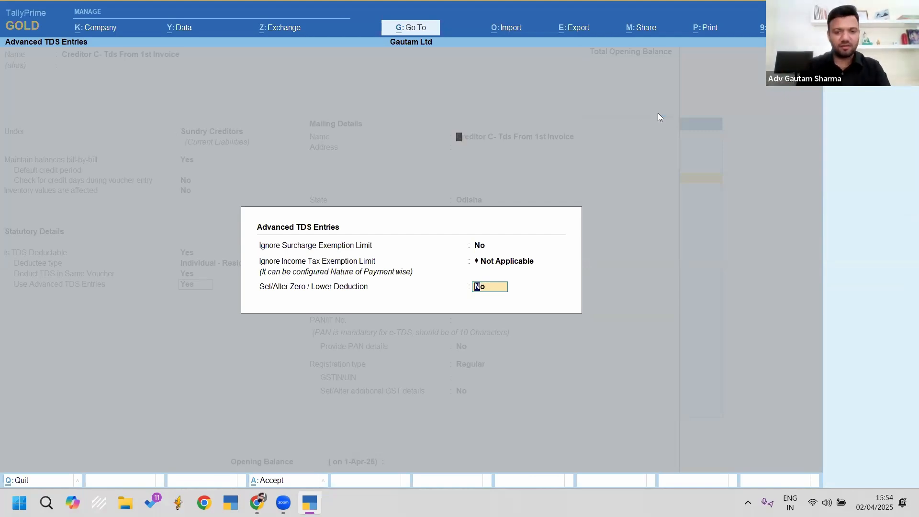
key(Return)
key(Return)
key(Return)
key(Return)
key(Return)
key(Return)
key(Return)
Step: Enter the creditor's PAN, save the ledger, and return to Gateway of Tally
key(Return)
key(Return)
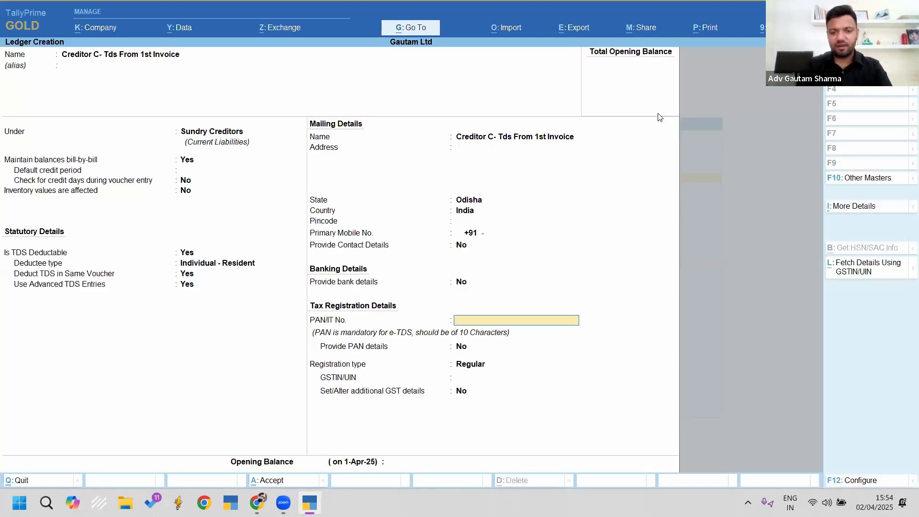
key(Return)
key(Return)
key(ctrl+a)
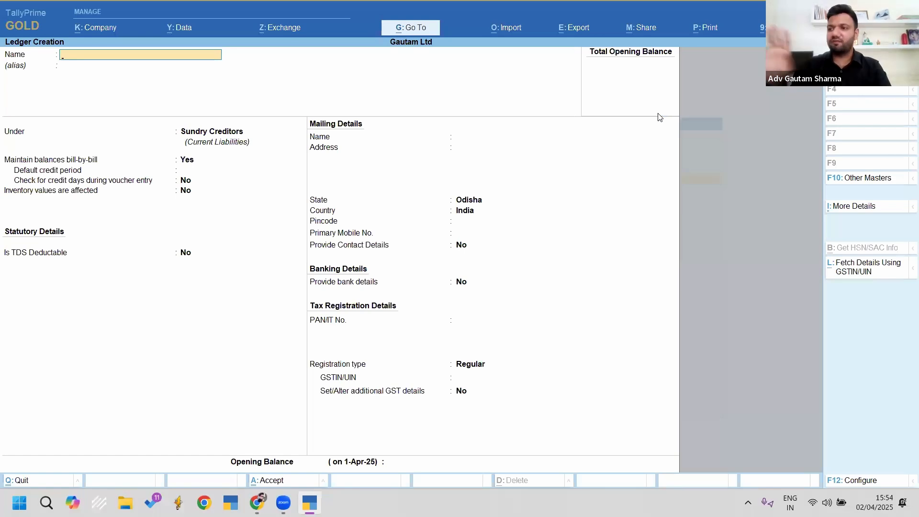
key(Escape)
key(Escape)
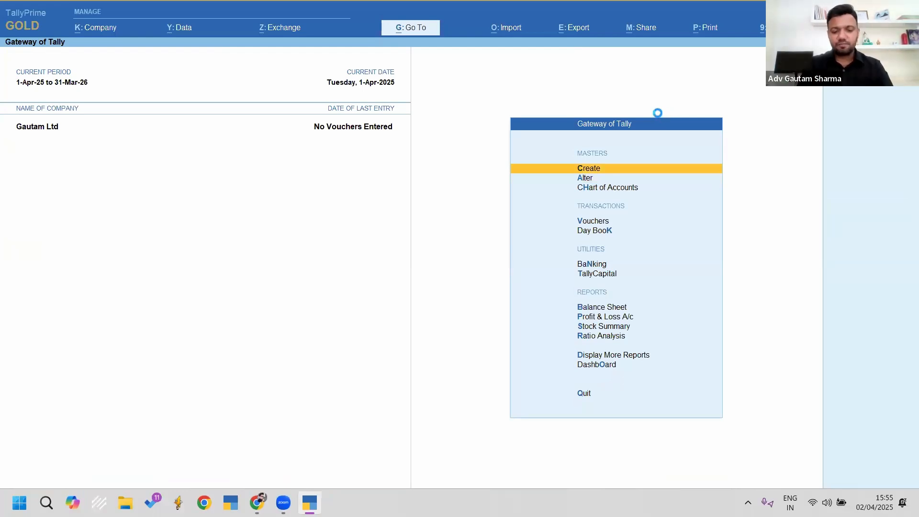
Step: Start a purchase voucher with supplier invoice 1, date 1-Apr-25, and the Creditor A party ledger
key(v)
key(F9)
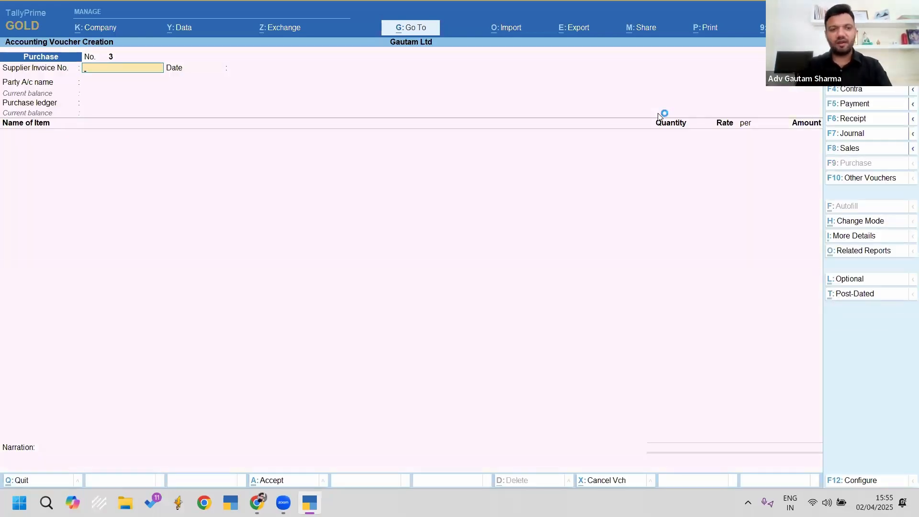
text(1)
key(Return)
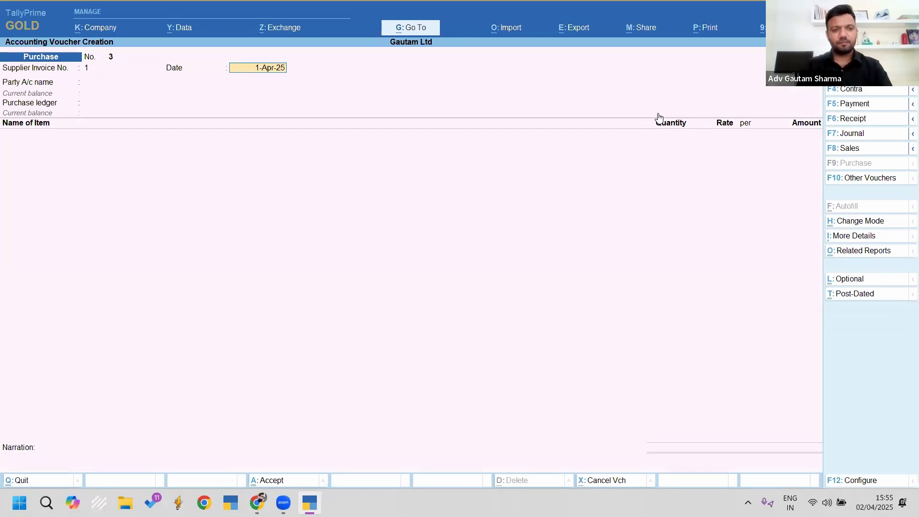
key(Return)
key(Down)
key(Down)
key(Up)
key(Down)
key(Down)
key(Down)
key(Return)
key(Return)
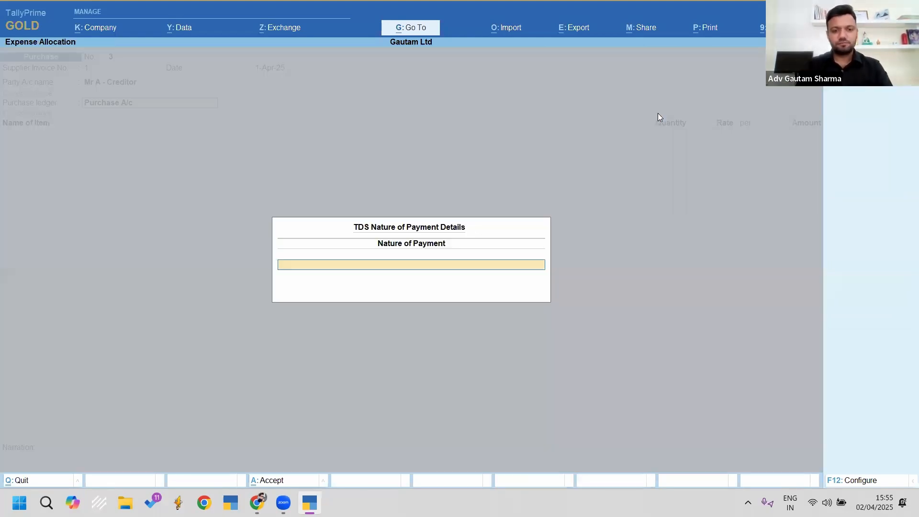
Step: Choose TDS nature 194q on value exceeding 50 lakhs only and return to the party field
key(Down)
key(Down)
key(Down)
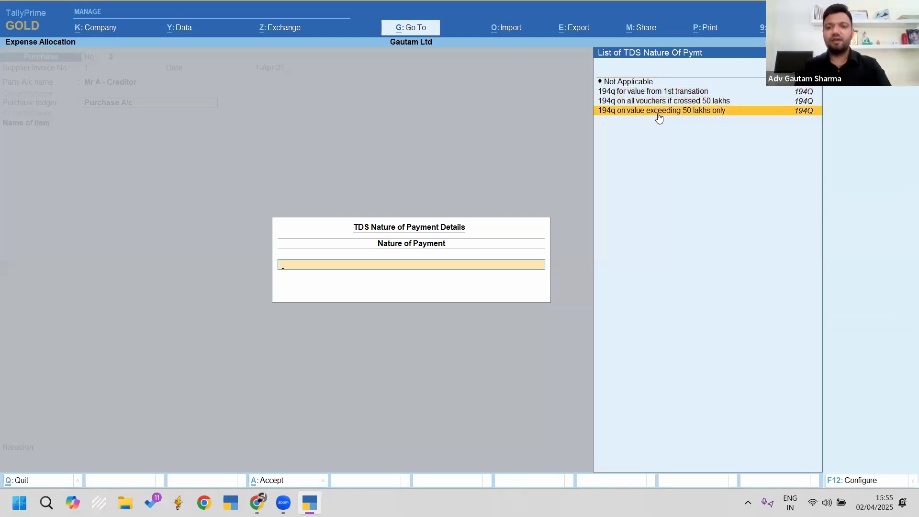
key(Return)
key(BackSpace)
key(BackSpace)
key(BackSpace)
key(Return)
Step: Rename the party ledger to 'Creditor A- on Value Exceeding 50 Lakhs Only' and save it
key(ctrl+Return)
key(BackSpace)
key(BackSpace)
key(BackSpace)
key(BackSpace)
key(BackSpace)
key(BackSpace)
key(BackSpace)
key(BackSpace)
key(BackSpace)
key(BackSpace)
key(BackSpace)
key(BackSpace)
key(BackSpace)
key(BackSpace)
text(Creditor)
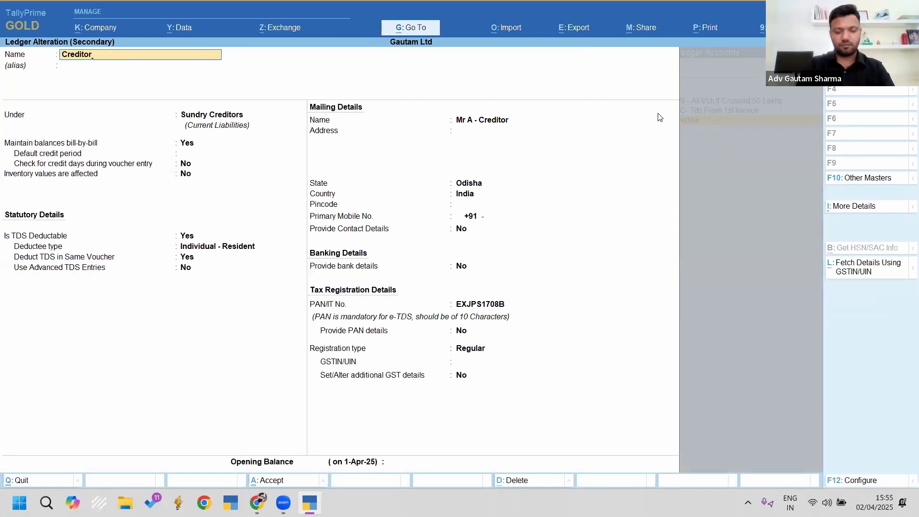
text( A- on Value Ex)
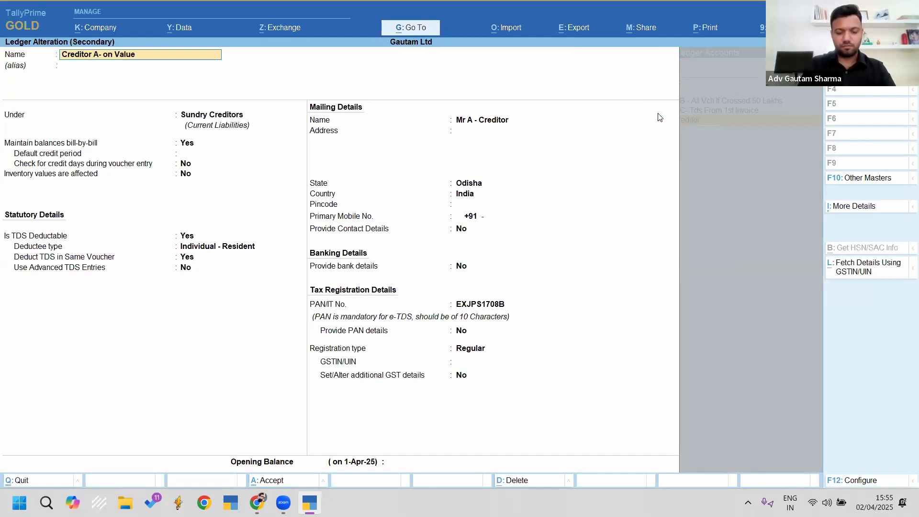
text(ng)
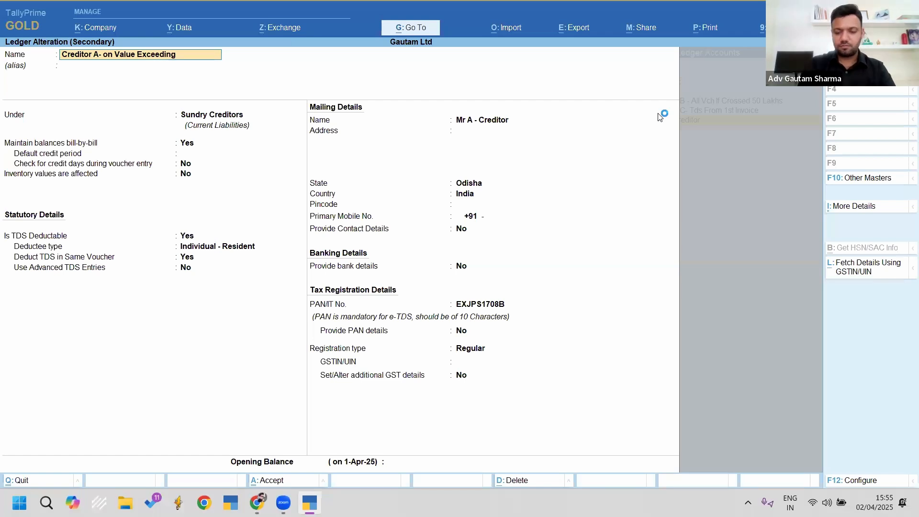
text( 50 Lakhs Only)
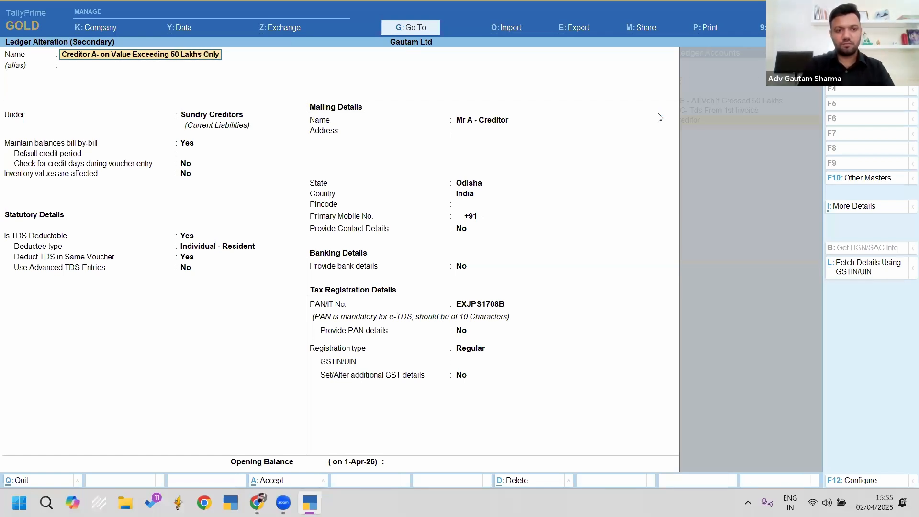
key(Return)
key(ctrl+a)
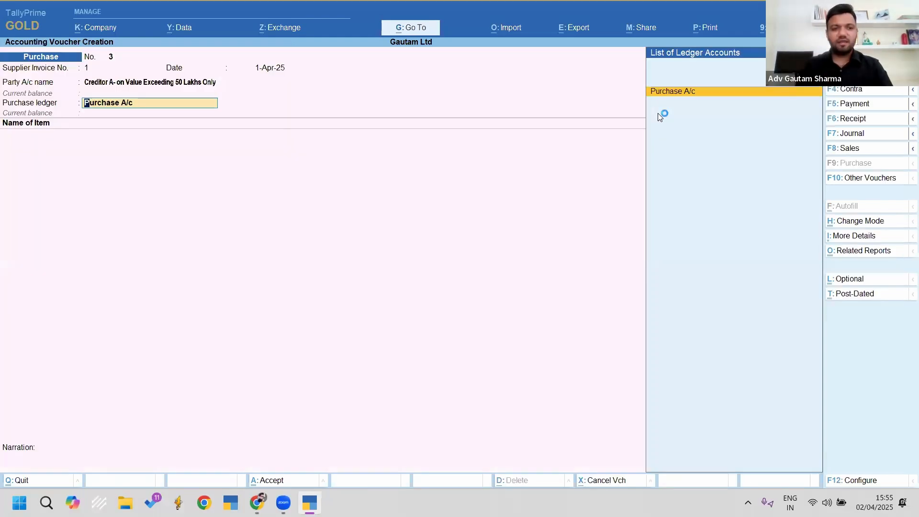
Step: Enter Item 1 under Purchase A/c with quantity 200 at rate 40,000
key(Return)
key(Return)
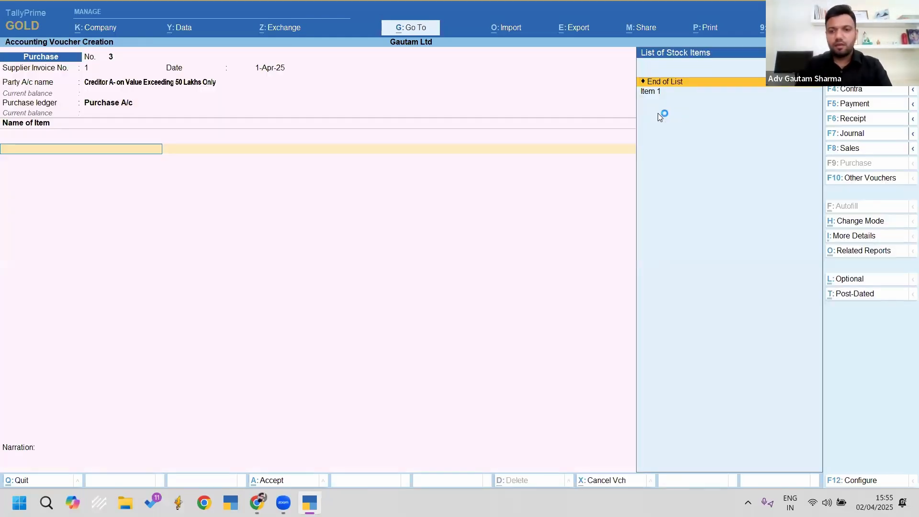
key(Down)
key(Return)
text(1000)
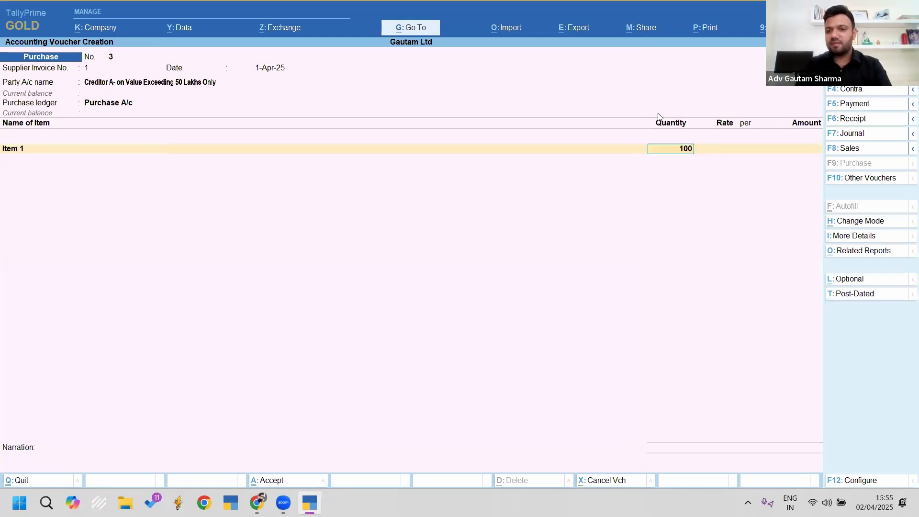
key(Return)
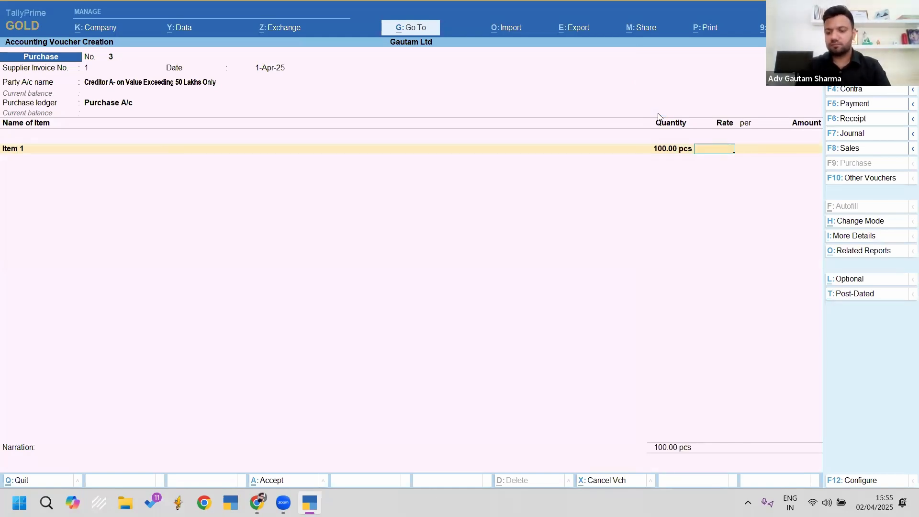
key(BackSpace)
text(200)
key(Return)
text(40000)
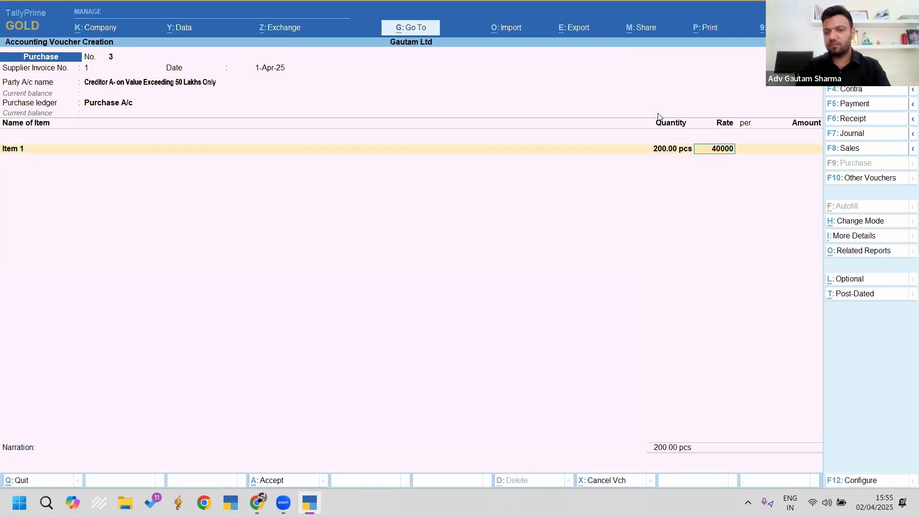
key(Return)
Step: Add Cgst, Sgst and Tds Payable ledgers, keeping the (-)3,000 TDS amount
key(Return)
key(Return)
key(Return)
text(Cg)
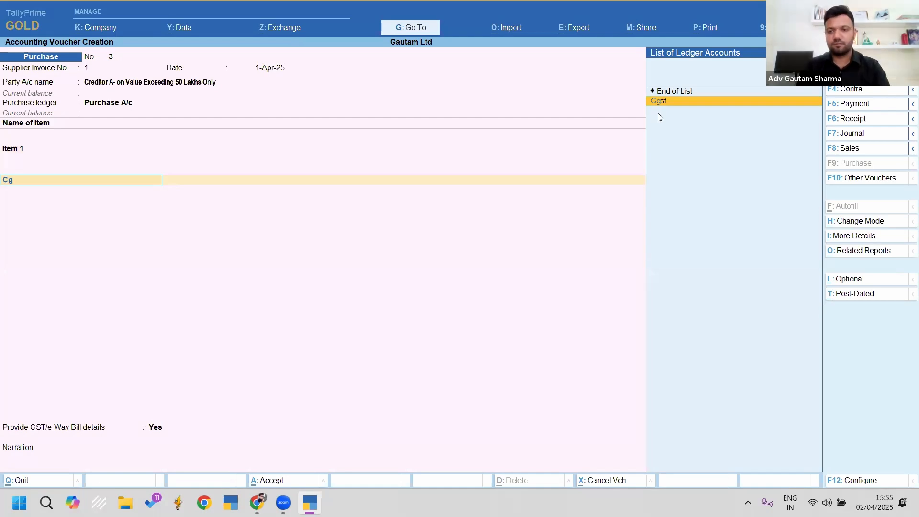
key(Return)
text(Sg)
key(Return)
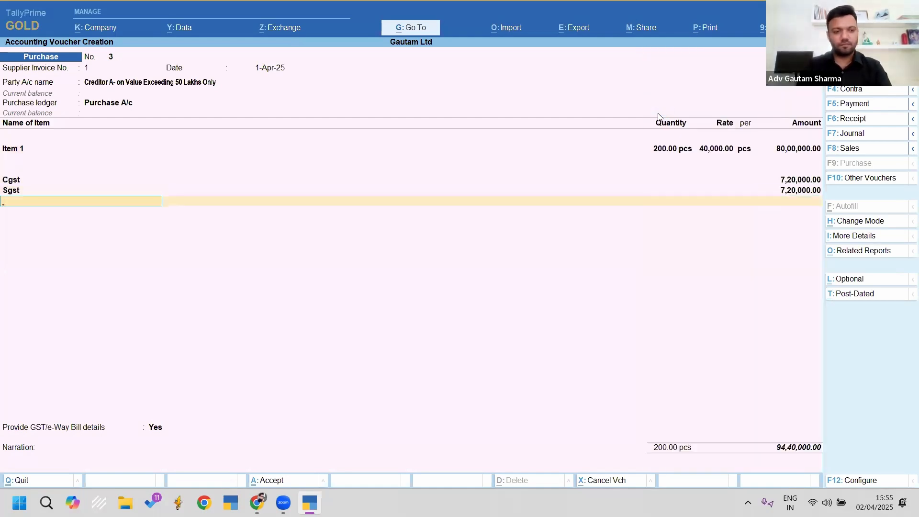
text(Td)
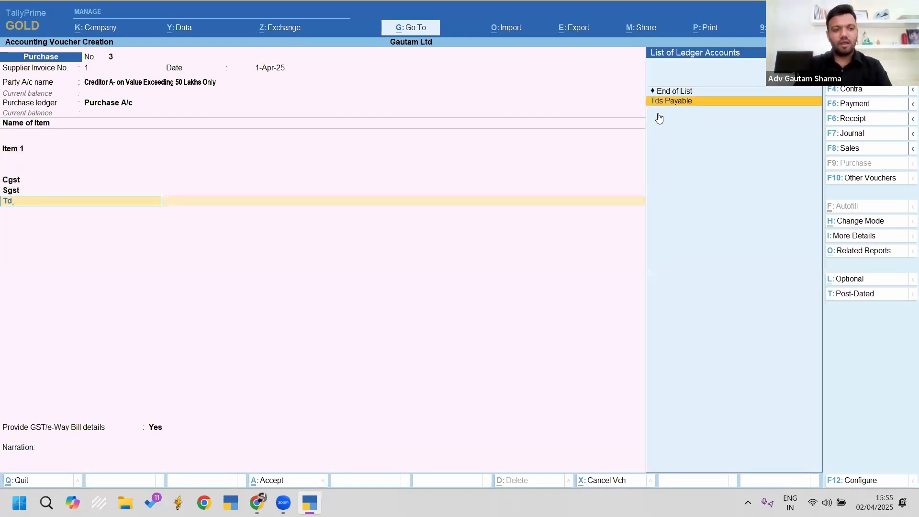
key(BackSpace)
key(BackSpace)
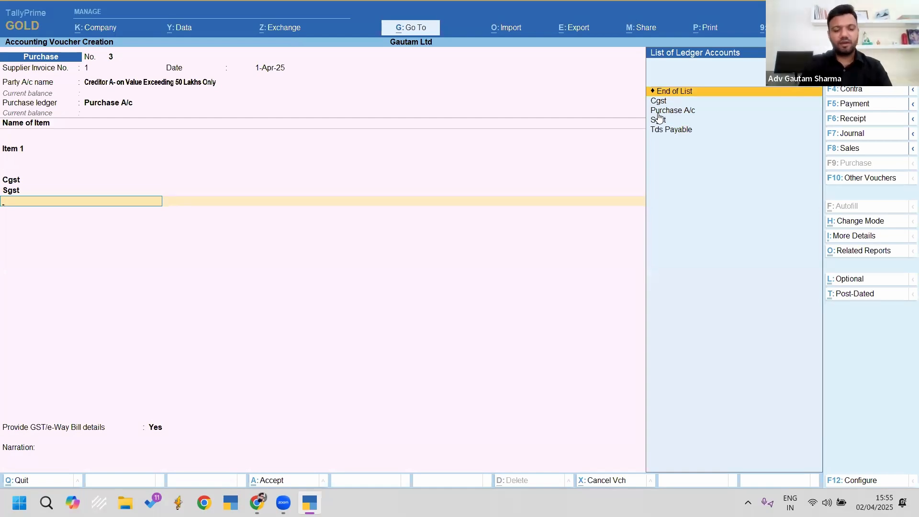
text(Td)
key(Return)
key(Return)
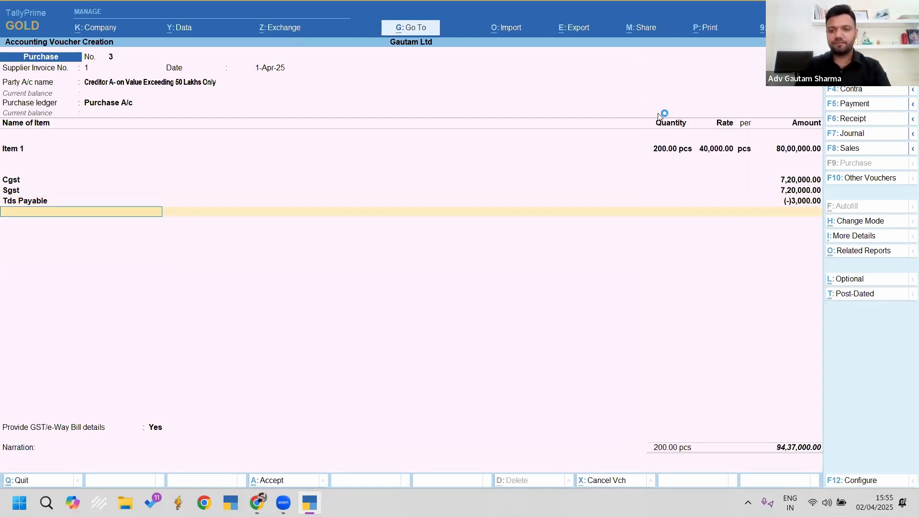
Step: Set GST/e-Way Bill details to No, accept a new bill reference, and save voucher 3
key(Return)
key(n)
key(Return)
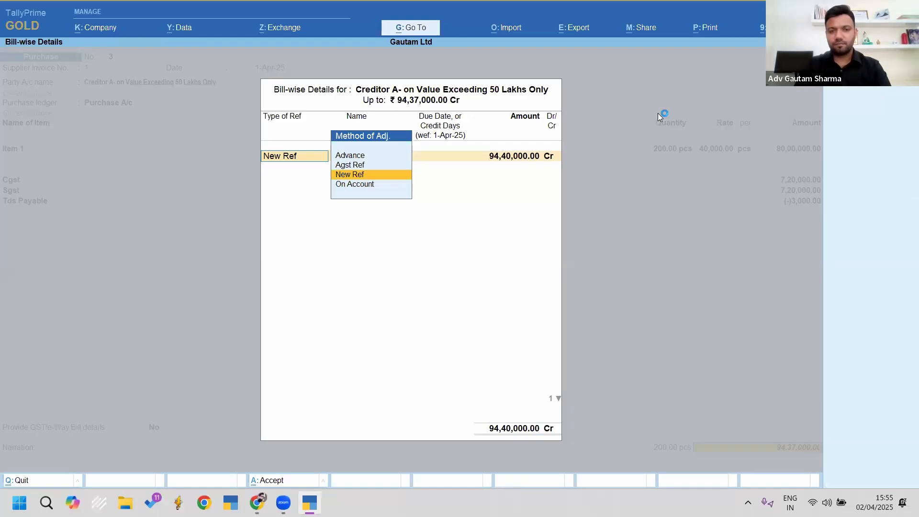
key(Return)
key(Return)
key(Return)
key(Return)
key(Return)
key(Return)
key(Return)
key(Return)
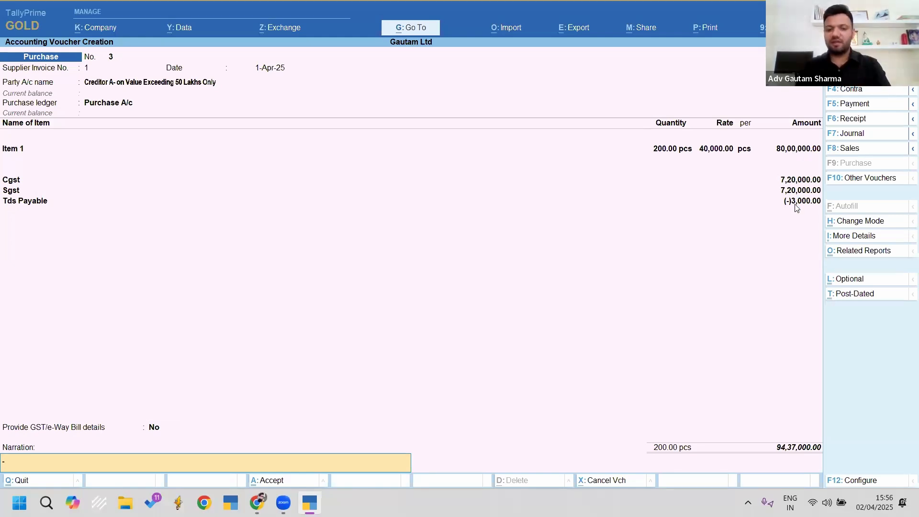
key(Return)
Step: Start purchase No. 4 with supplier invoice 2, party Creditor B, and Purchase A/c
text(y)
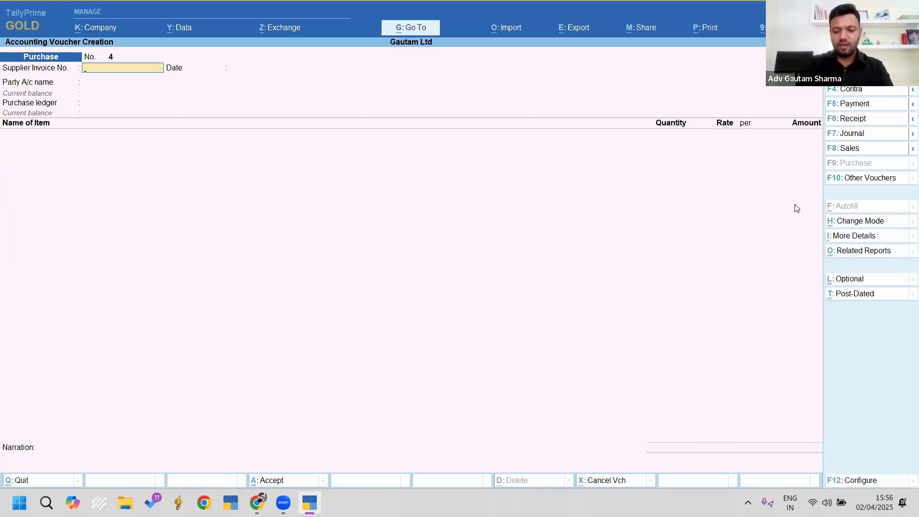
text(2)
key(Return)
key(Return)
key(Down)
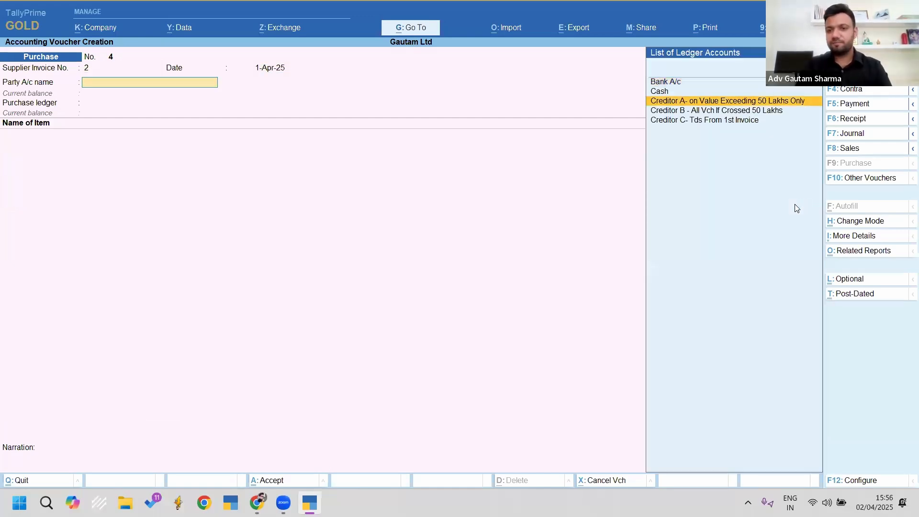
key(Down)
key(Return)
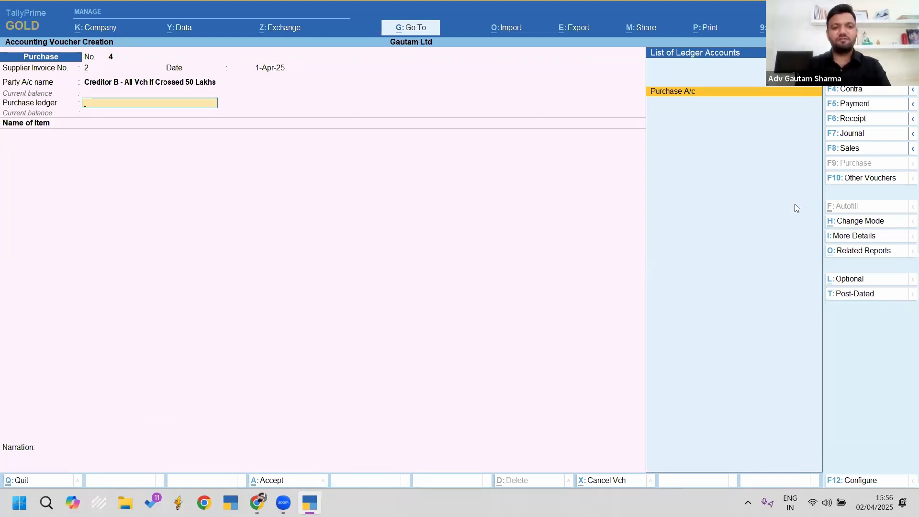
key(Return)
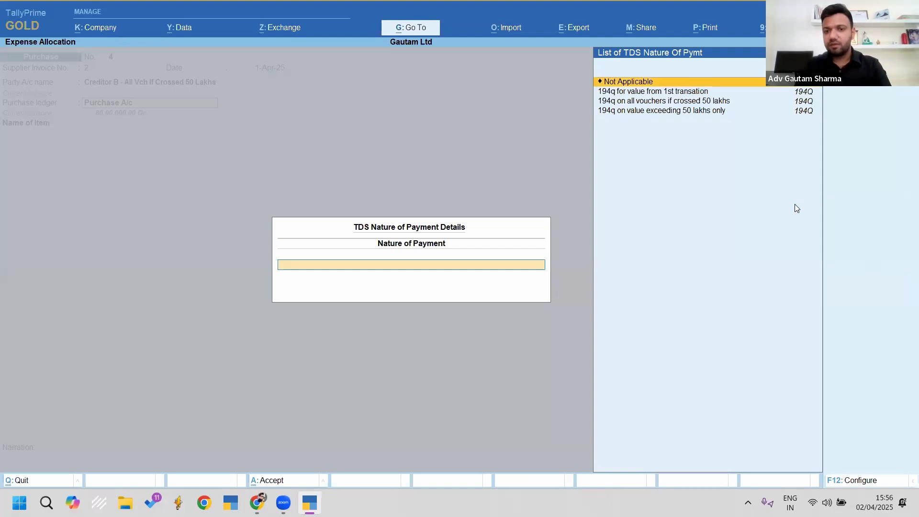
key(Down)
key(Down)
key(Return)
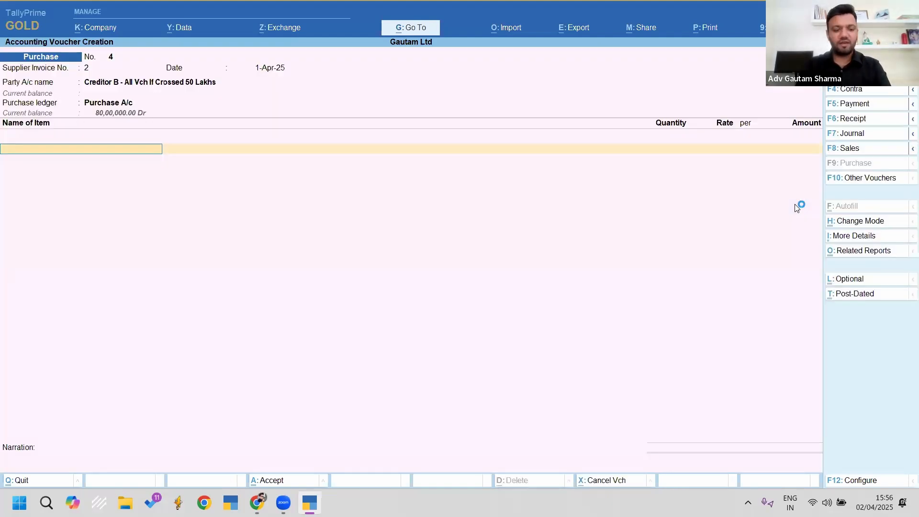
Step: Enter Item 1 with quantity 100 at the 40,000 rate
text(Item)
key(Return)
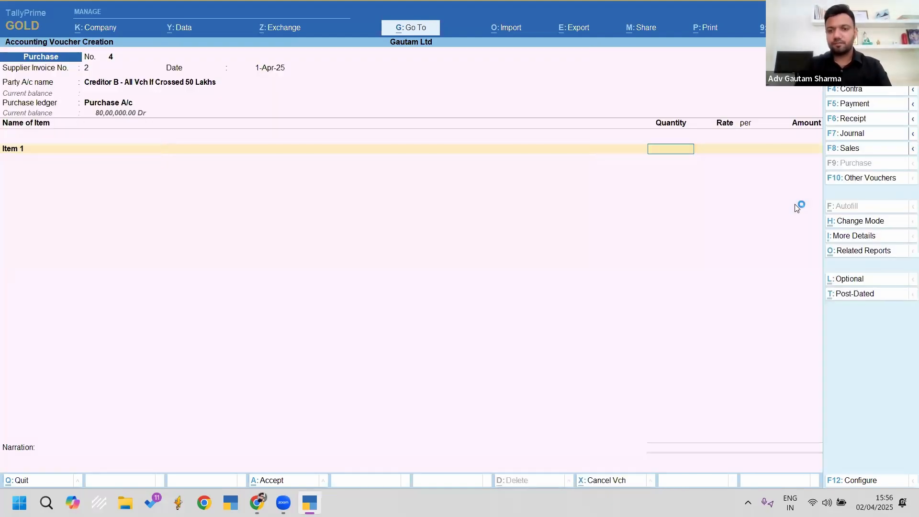
text(100)
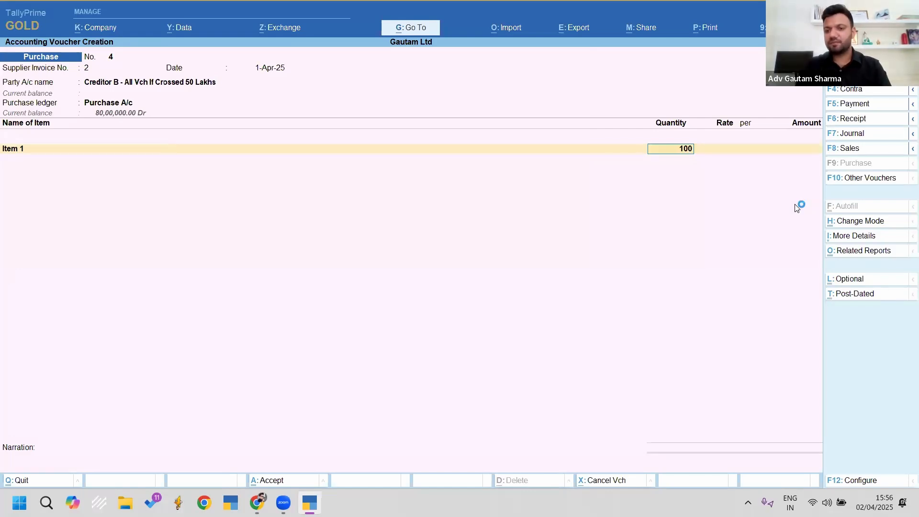
key(Return)
key(Return)
key(Return)
key(Return)
key(Return)
text(Cg)
Step: Add Cgst and Sgst with Tds Payable left blank, accept a new reference, and save
key(Return)
key(Return)
text(Sg)
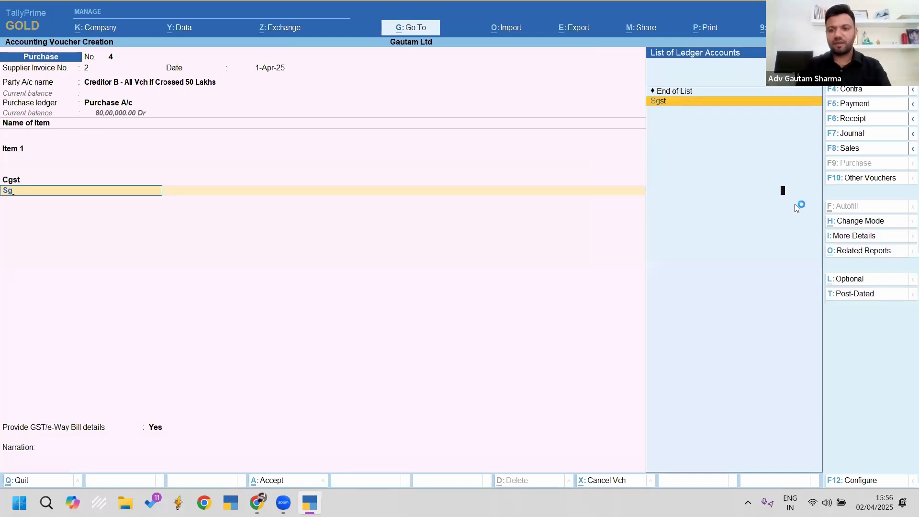
key(Return)
key(Return)
text(Td)
key(Return)
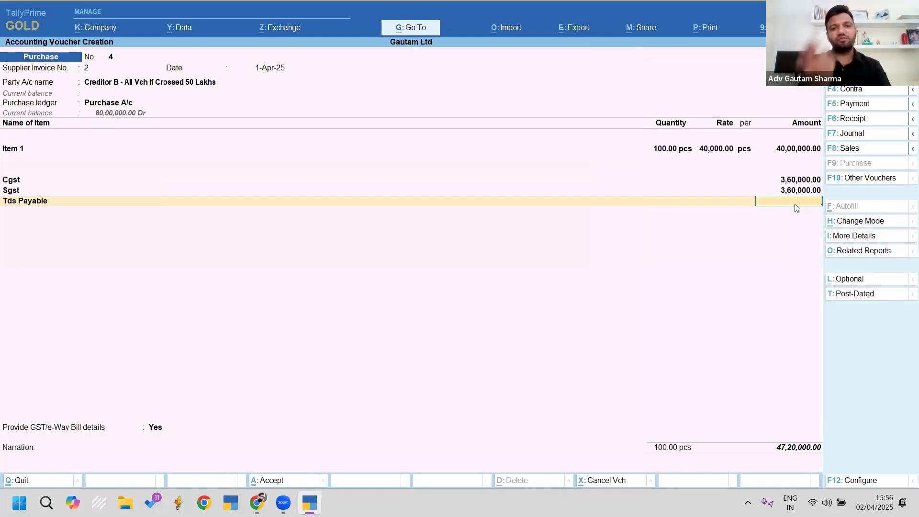
key(Return)
key(Return)
key(Up)
key(Return)
key(Return)
key(Return)
key(Return)
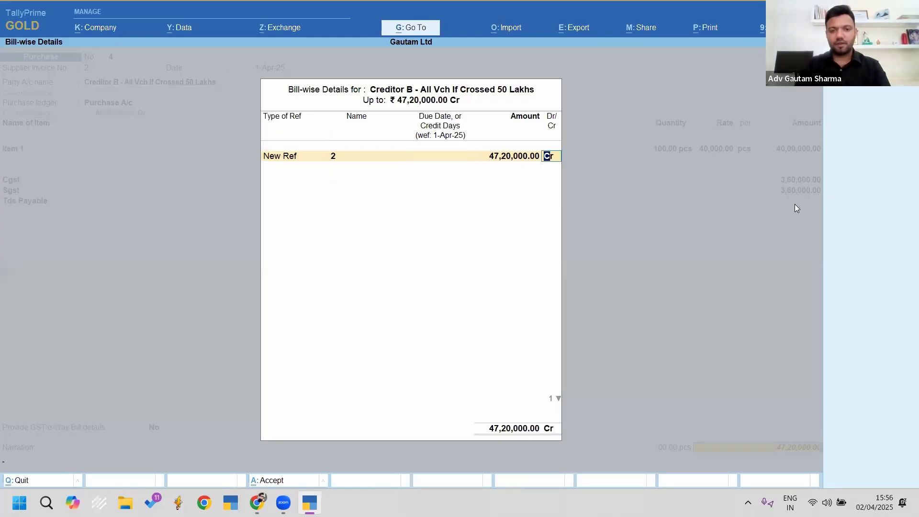
key(Return)
key(Return)
key(Return)
Step: Enter supplier invoice 3, party Creditor C, and Item 1 on purchase voucher No. 5
text(3)
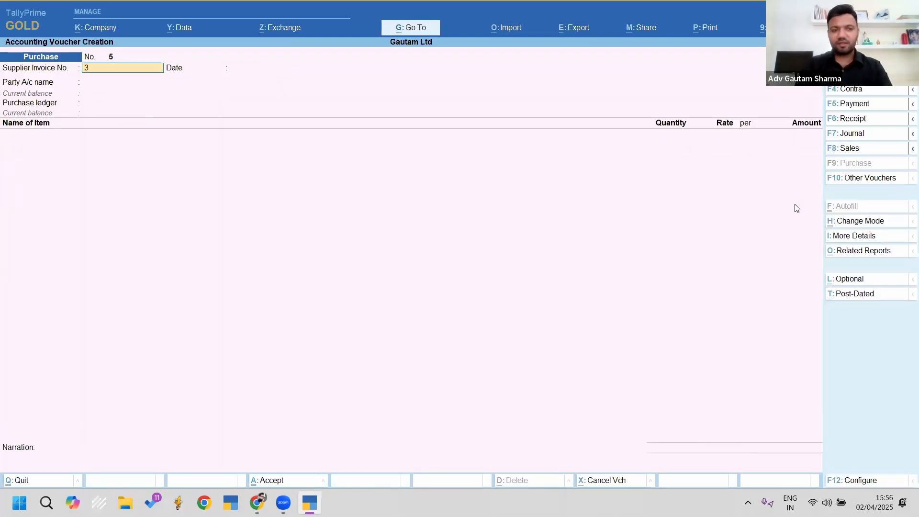
key(Return)
key(Return)
key(Down)
key(Down)
key(Down)
key(Down)
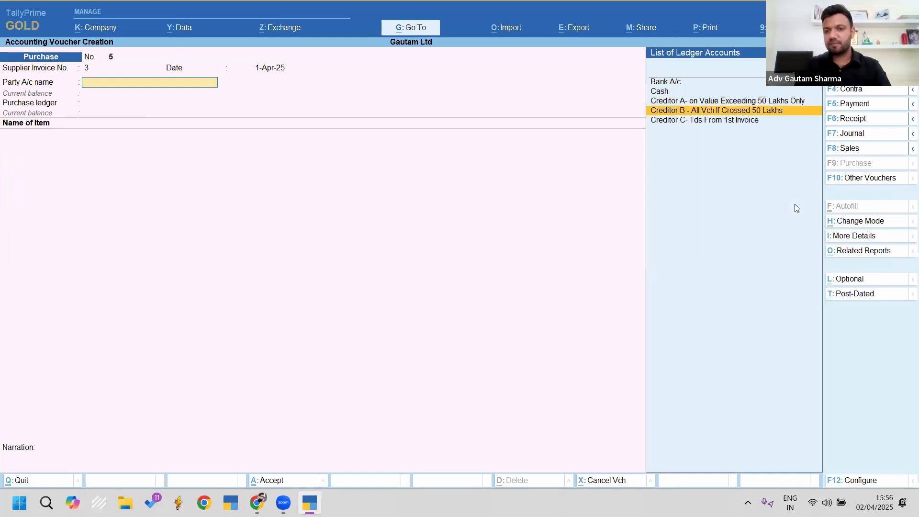
key(Return)
key(Return)
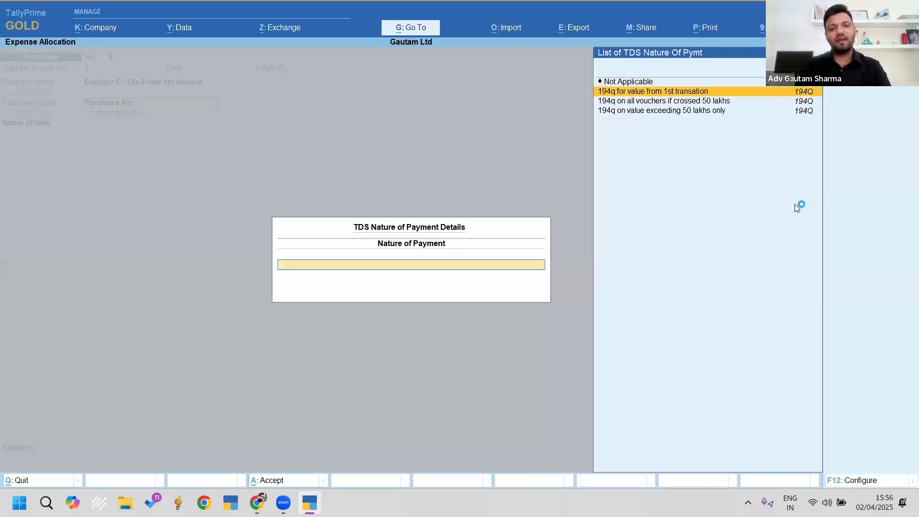
key(Return)
text(Item)
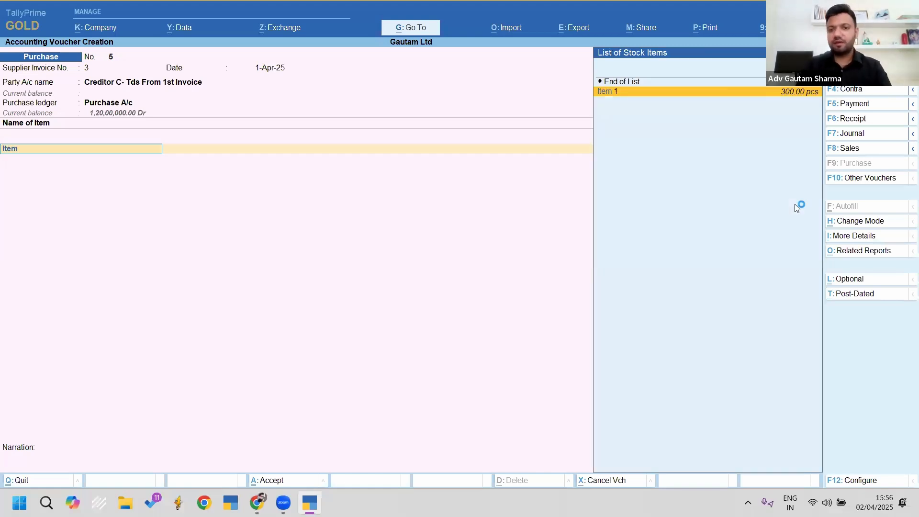
key(Return)
Step: Set Item 1's quantity to 100 at a rate of 10,000
text(100)
key(BackSpace)
key(BackSpace)
key(BackSpace)
text(100)
key(Return)
text(10000)
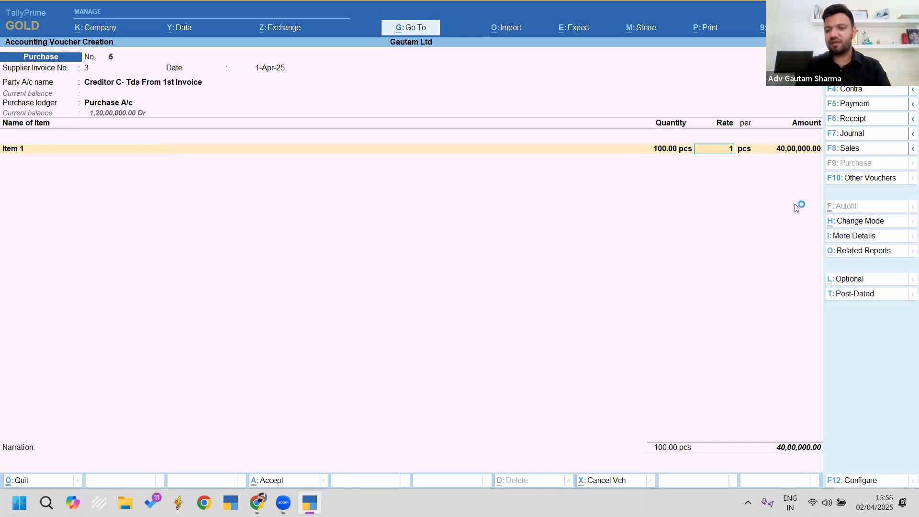
key(Return)
Step: Add Cgst, Sgst and Tds Payable (-)1,000 ledgers, and set GST/e-Way Bill details to No
key(Return)
text(c)
key(Return)
key(Return)
text(s)
key(Return)
key(Return)
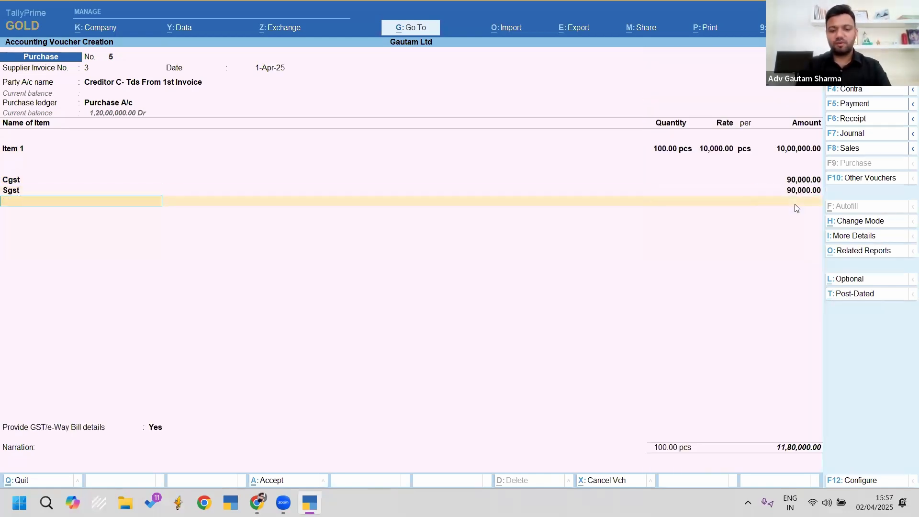
text(Tds)
key(Return)
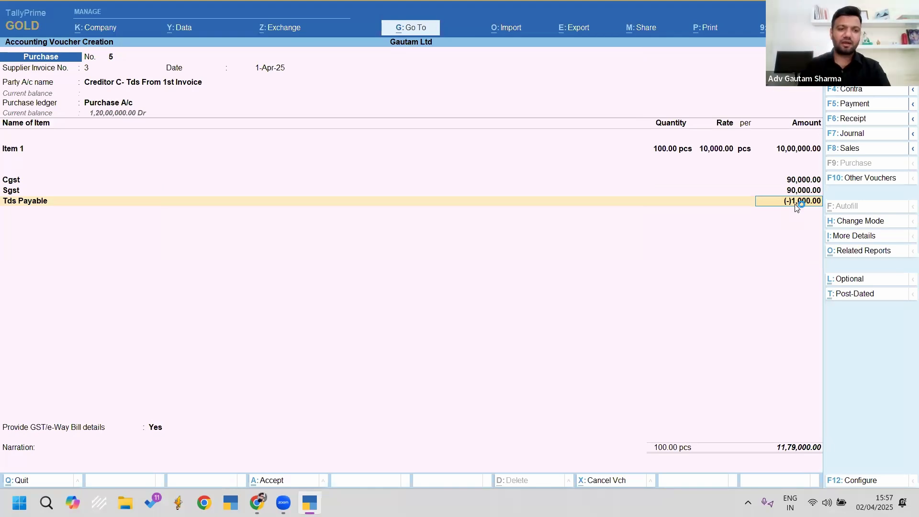
key(Return)
key(Return)
key(Up)
key(Return)
key(Return)
key(Return)
key(Return)
key(Return)
key(Return)
key(Return)
key(Return)
key(Return)
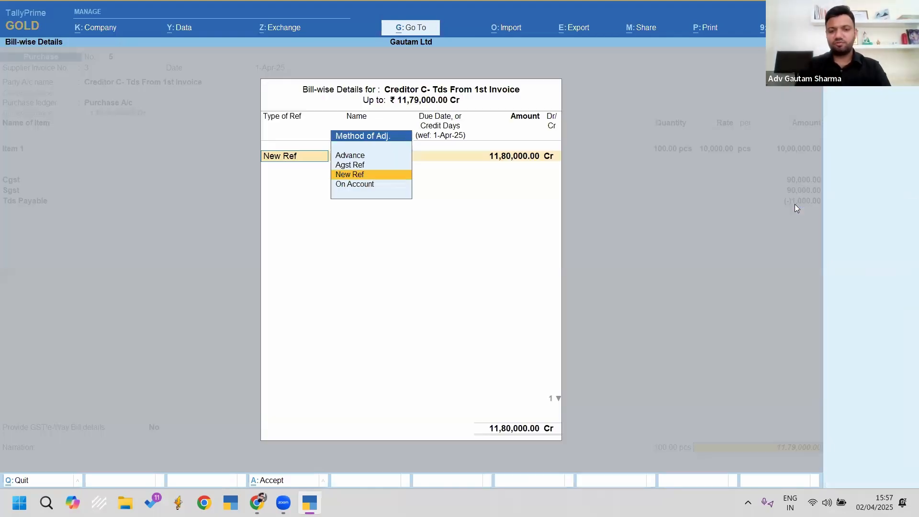
key(Return)
key(Return)
key(Return)
key(Return)
key(Return)
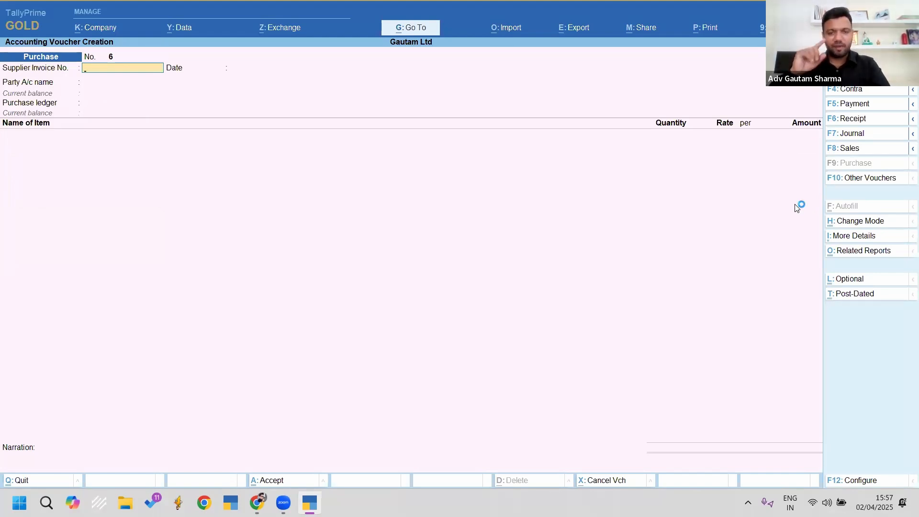
Step: Save purchase voucher No. 5 with its Tds Payable line and exit voucher entry
key(Page_Up)
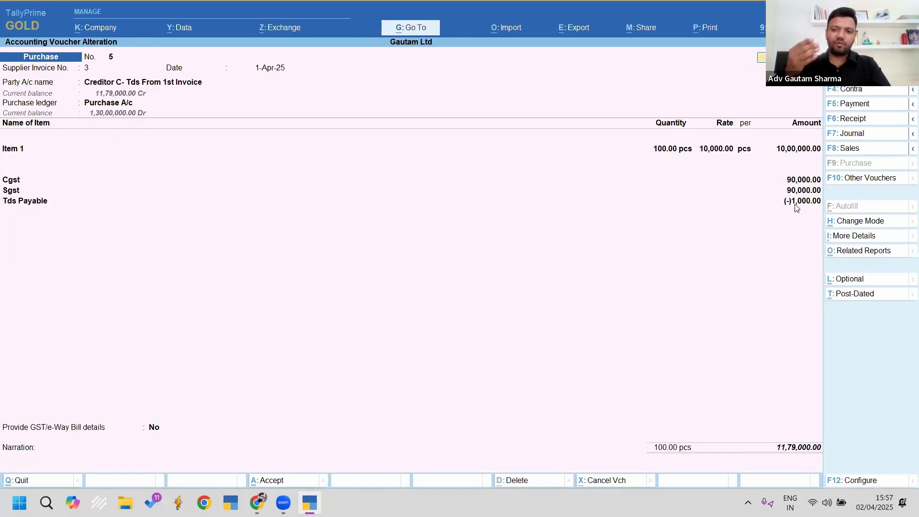
click(40, 200)
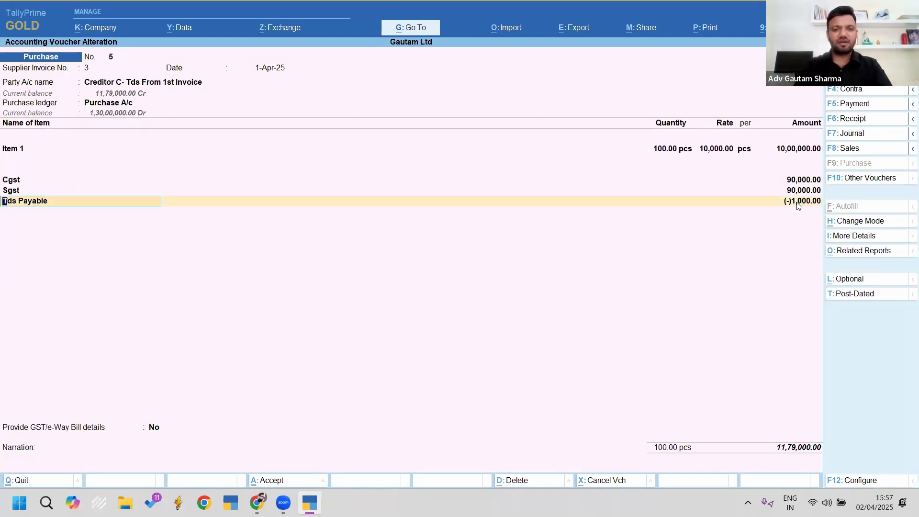
key(ctrl+a)
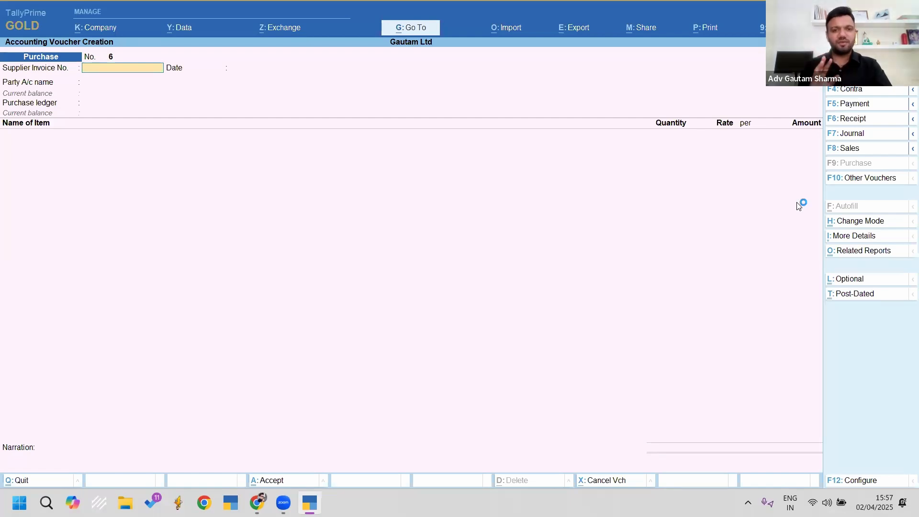
key(Escape)
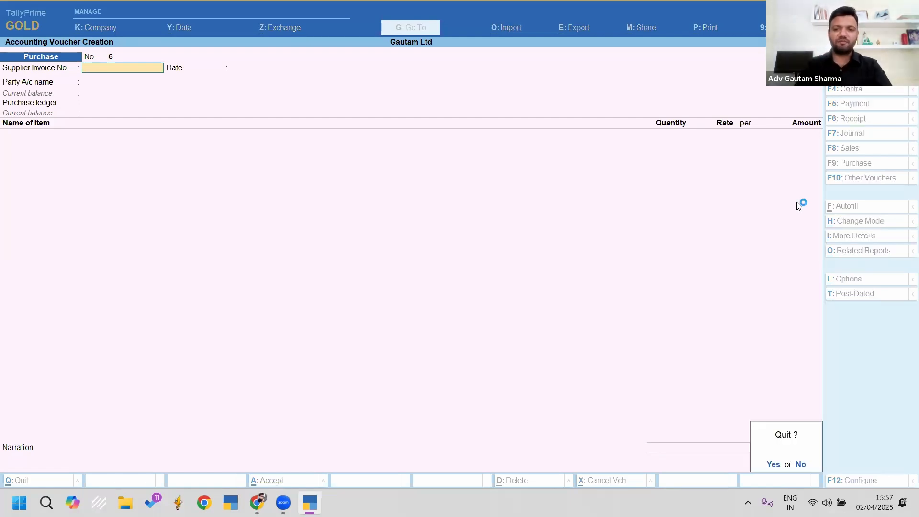
Step: Open Creditor C's ledger vouchers report with an open, all-dates period
key(y)
key(d)
key(a)
key(l)
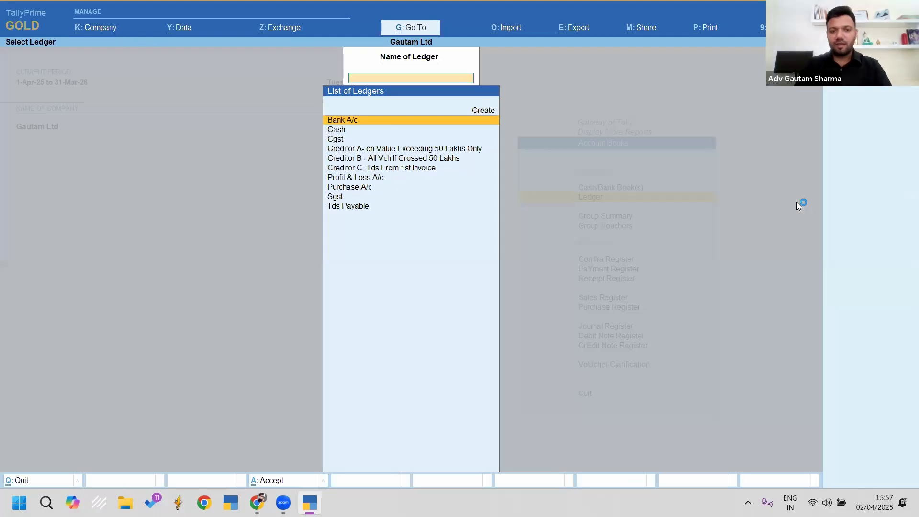
key(Down)
key(Down)
key(Down)
key(Down)
key(Down)
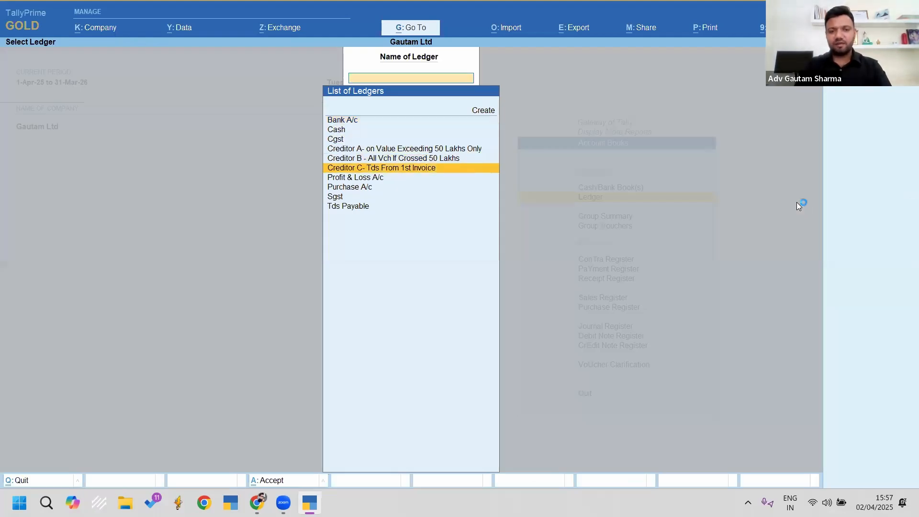
key(Return)
key(F2)
key(space)
key(Return)
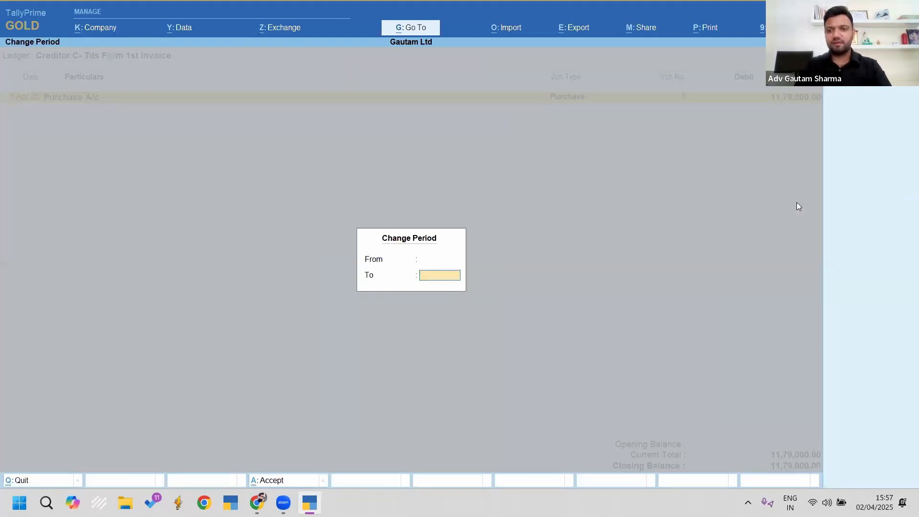
key(Return)
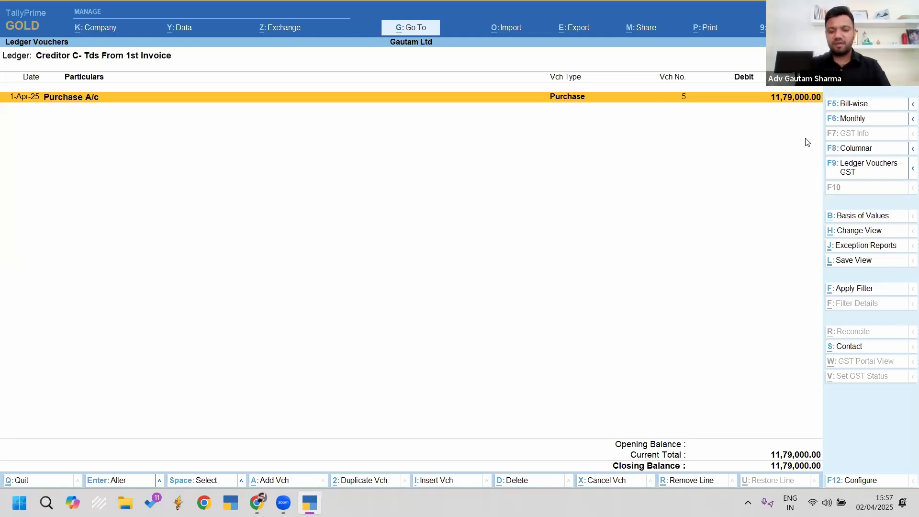
Step: Review purchase voucher No. 5 and leave it unchanged
key(ctrl)
key(ctrl+2)
mouse_move(751, 63)
mouse_down()
mouse_move(761, 106)
mouse_move(837, 139)
mouse_up()
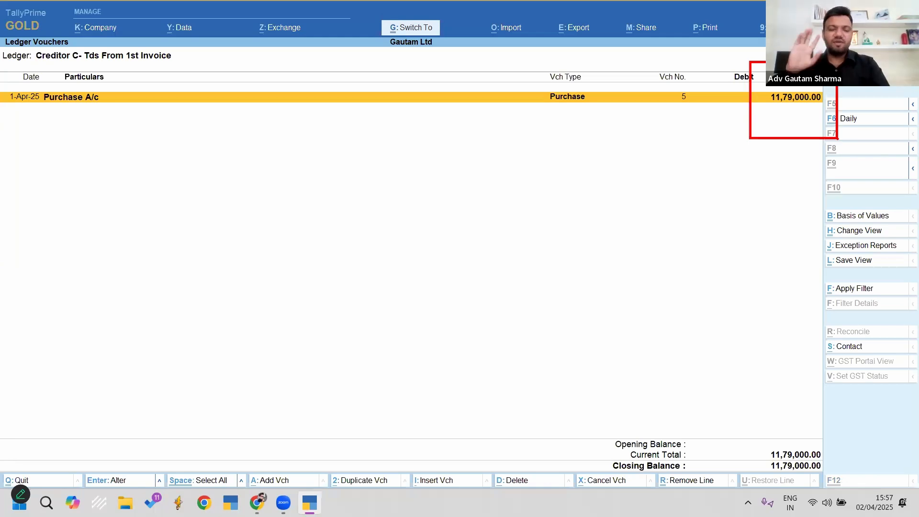
key(Escape)
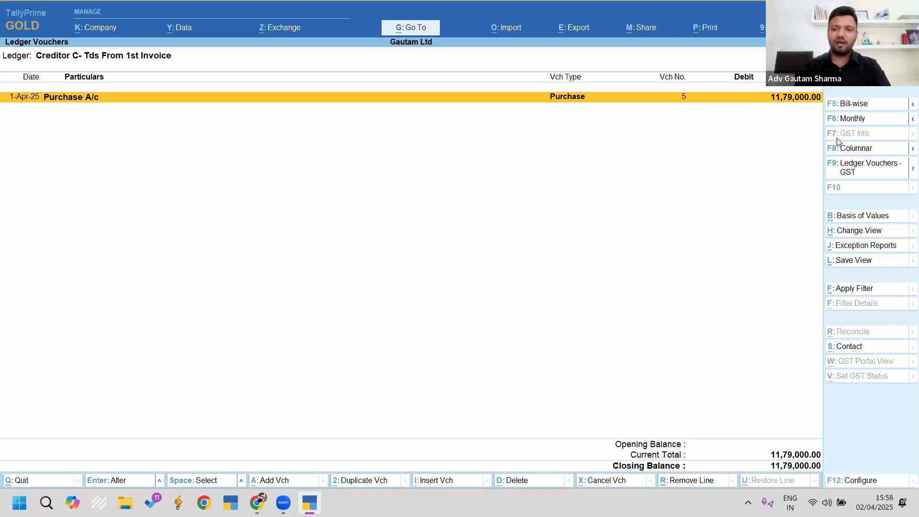
key(Return)
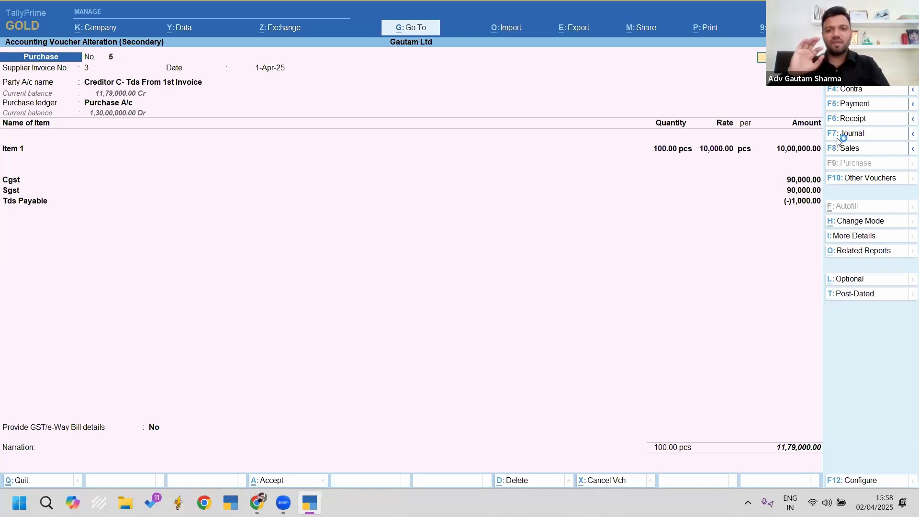
key(Escape)
key(y)
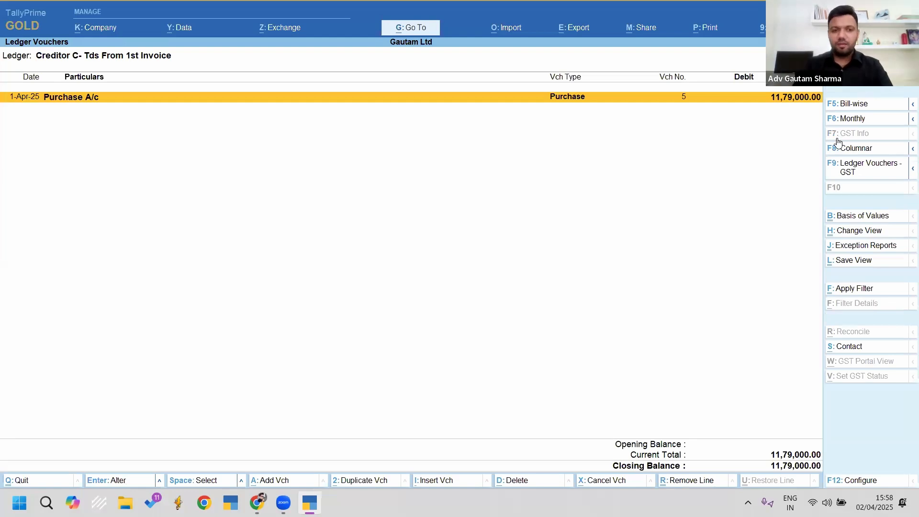
Step: Delete the Tds Payable line from purchase voucher No. 5, then resave it at 11,80,000
key(Return)
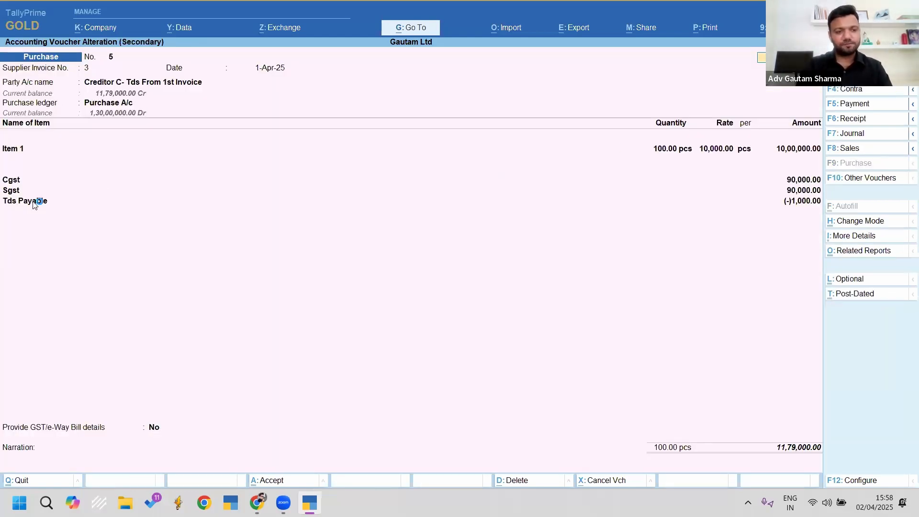
click(37, 201)
key(BackSpace)
key(Return)
key(Return)
key(Return)
key(Return)
key(Return)
key(Return)
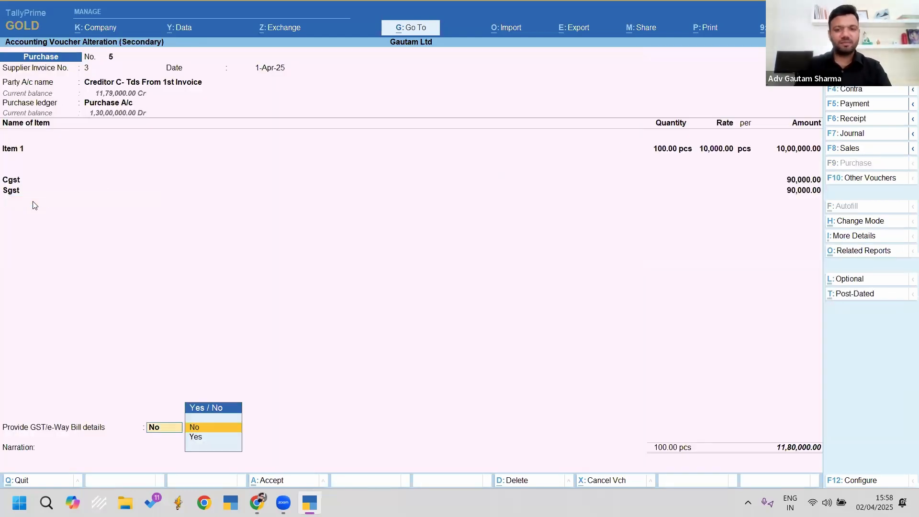
key(Return)
key(Return)
key(Return)
key(Escape)
key(Escape)
key(Escape)
key(Escape)
key(Home)
key(Down)
key(Down)
key(Down)
key(Down)
key(Up)
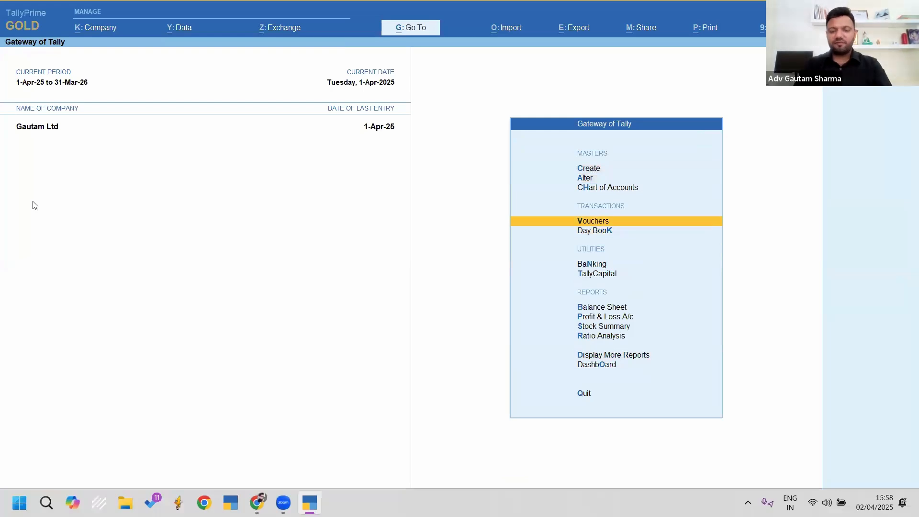
Step: Start a new Journal voucher in voucher entry
key(Return)
key(F7)
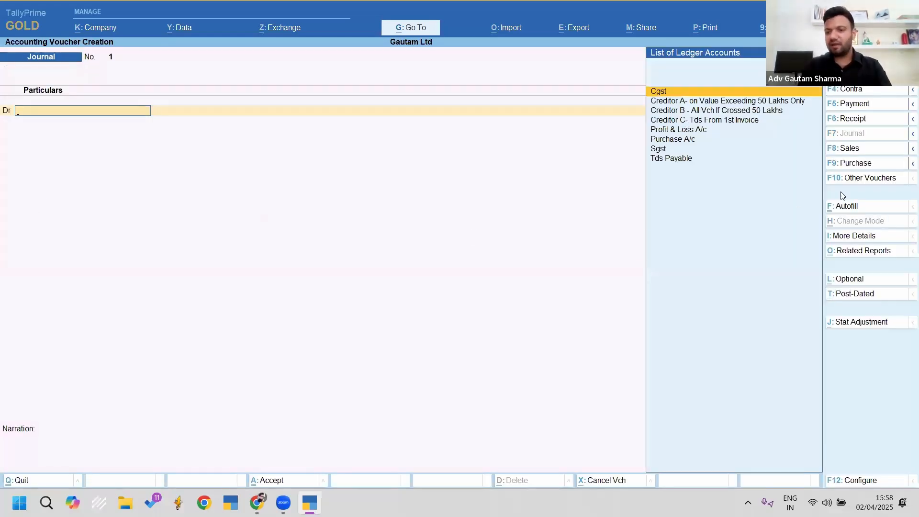
key(ctrl+2)
drag(816, 187, 881, 225)
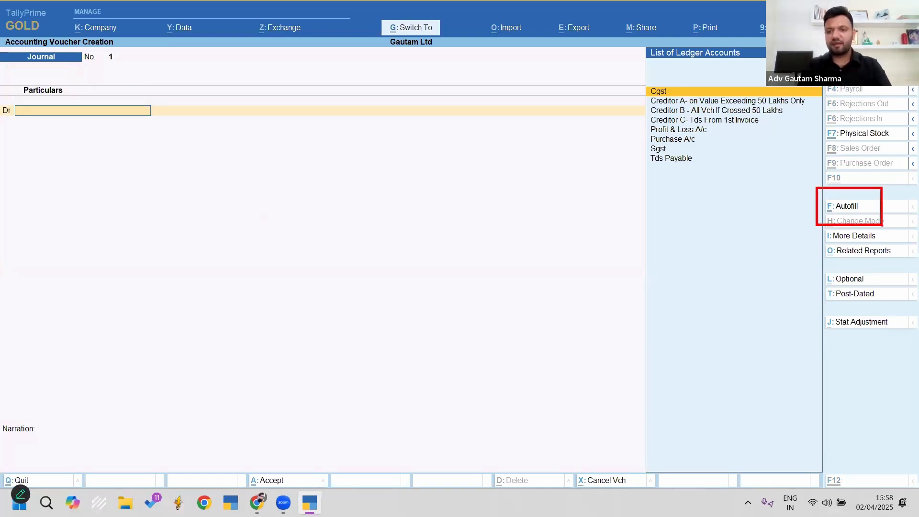
key(Escape)
Step: Autofill a TDS Deduction for Creditor C under 194q into Tds Payable, then save Journal No. 1
click(844, 209)
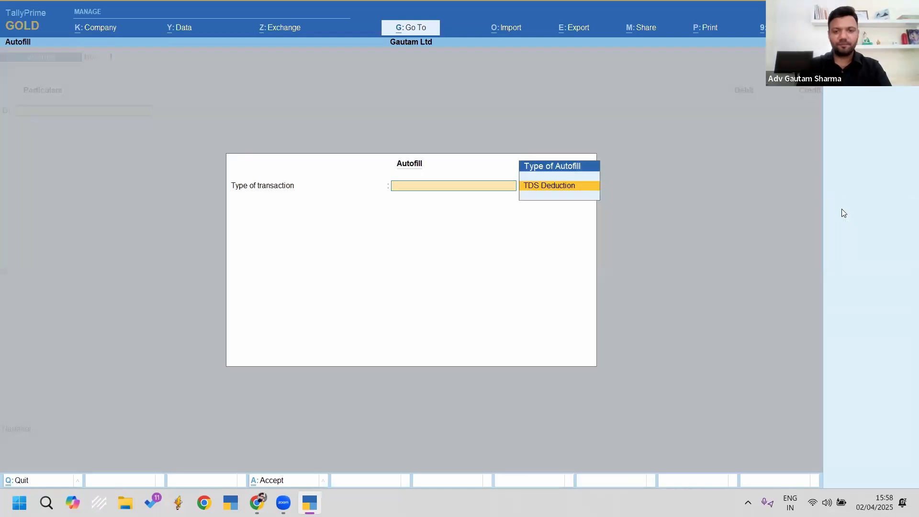
key(Return)
key(Return)
key(Return)
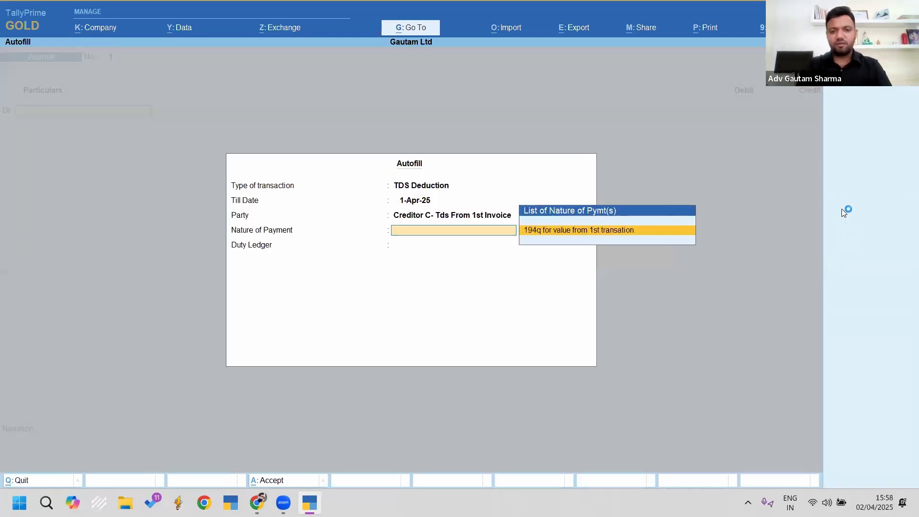
key(Return)
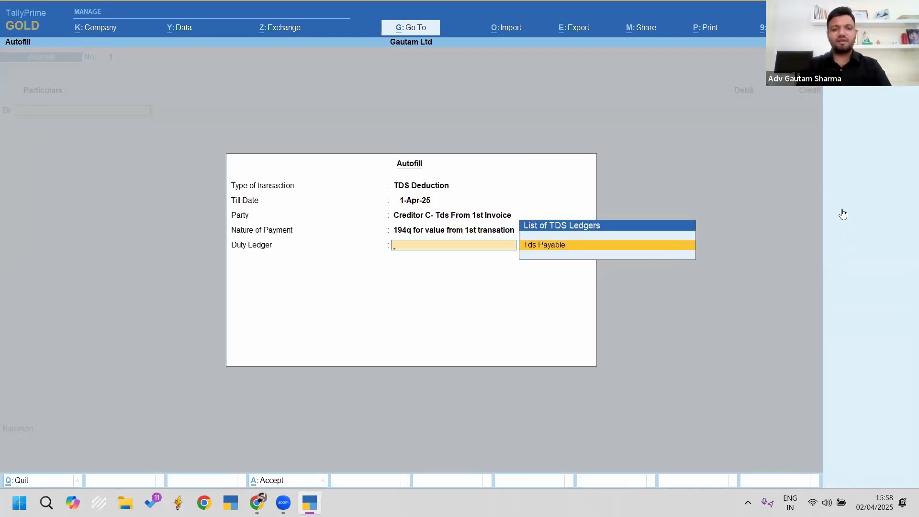
key(Return)
key(ctrl)
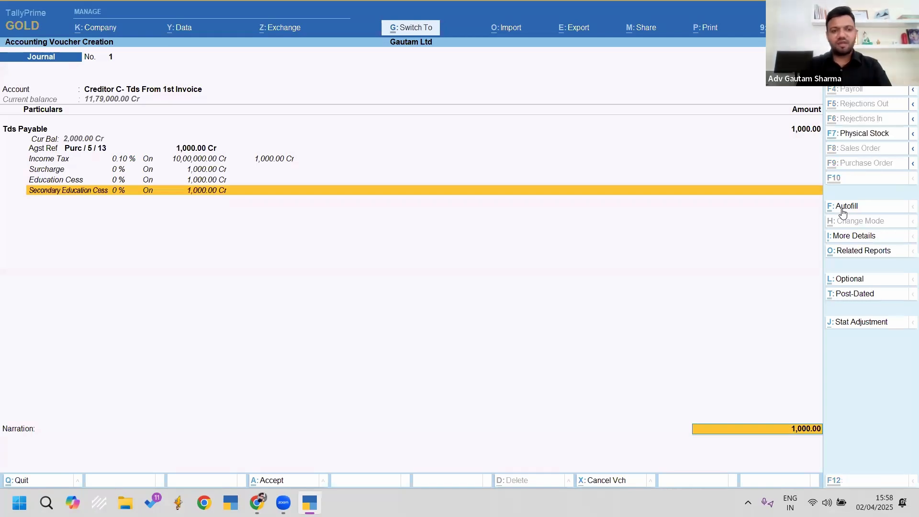
key(ctrl+a)
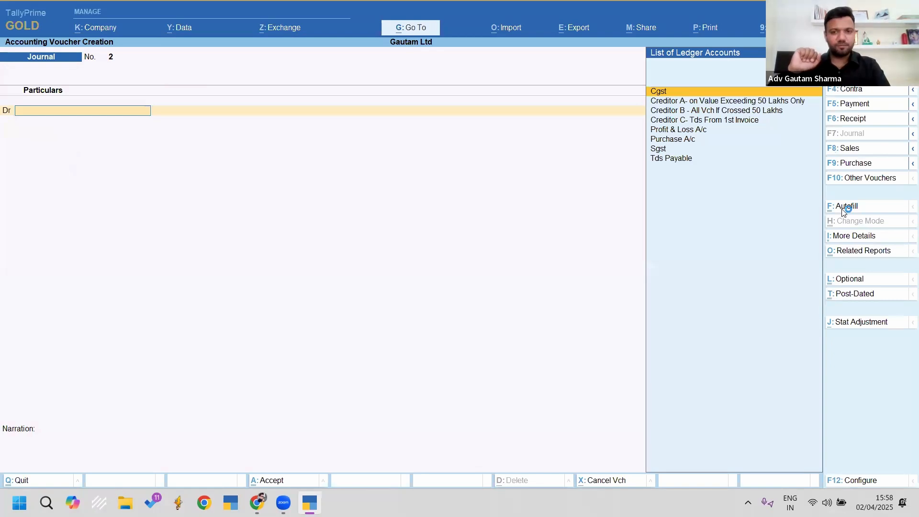
key(Escape)
key(Escape)
key(Escape)
Step: View Creditor C's ledger: the 11,80,000 purchase and 1,000 TDS journal, closing at 11,79,000
key(d)
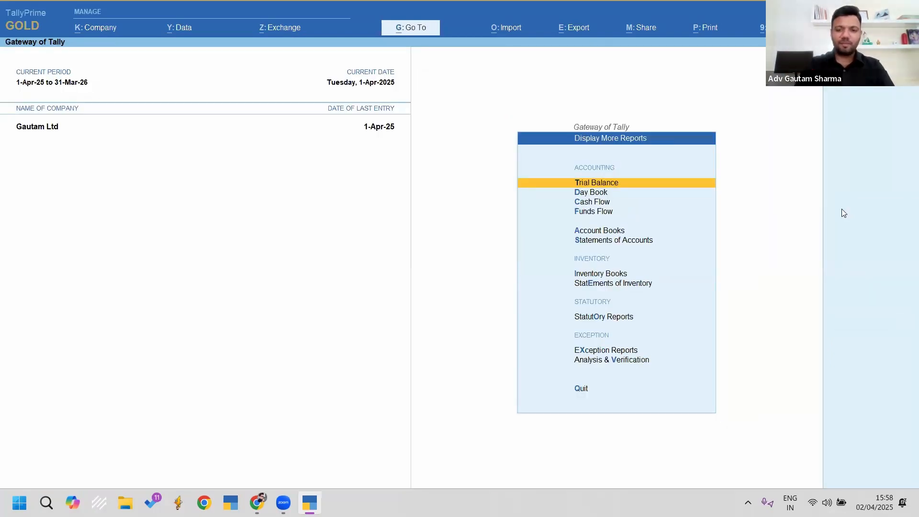
text(al)
text(C)
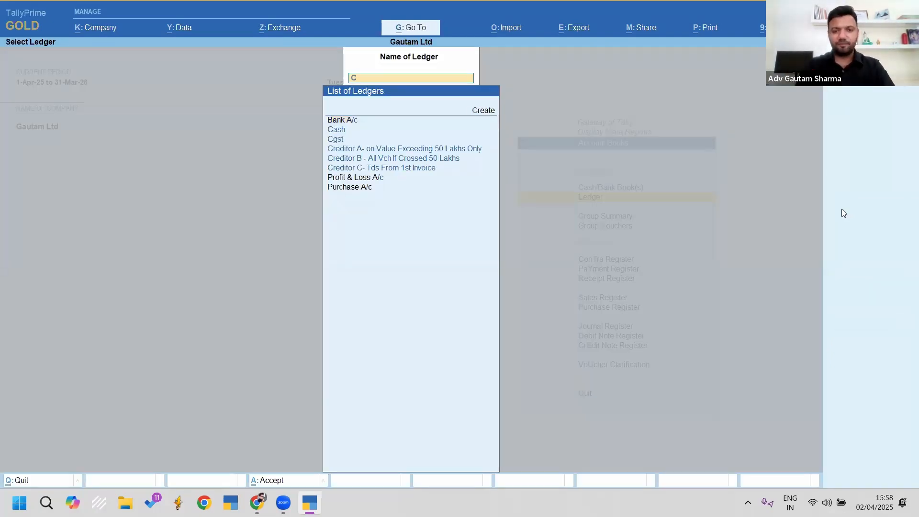
key(Down)
key(Return)
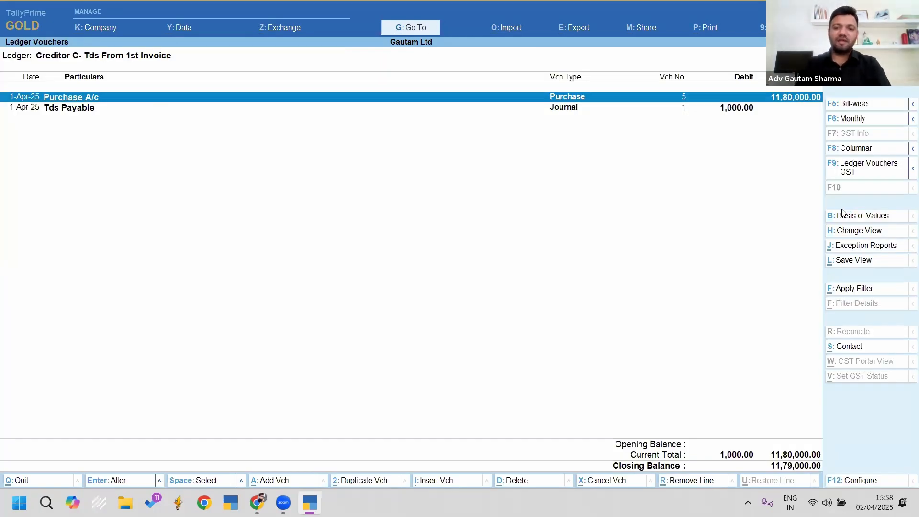
key(Down)
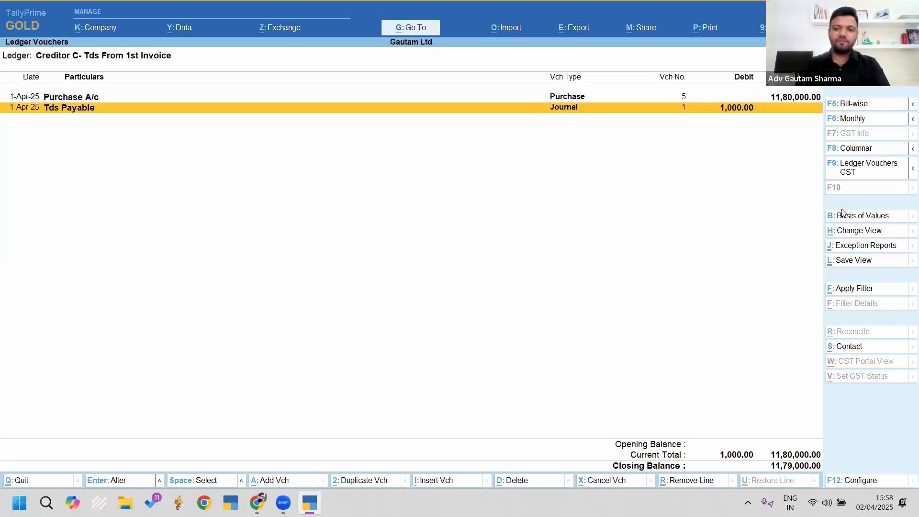
key(Up)
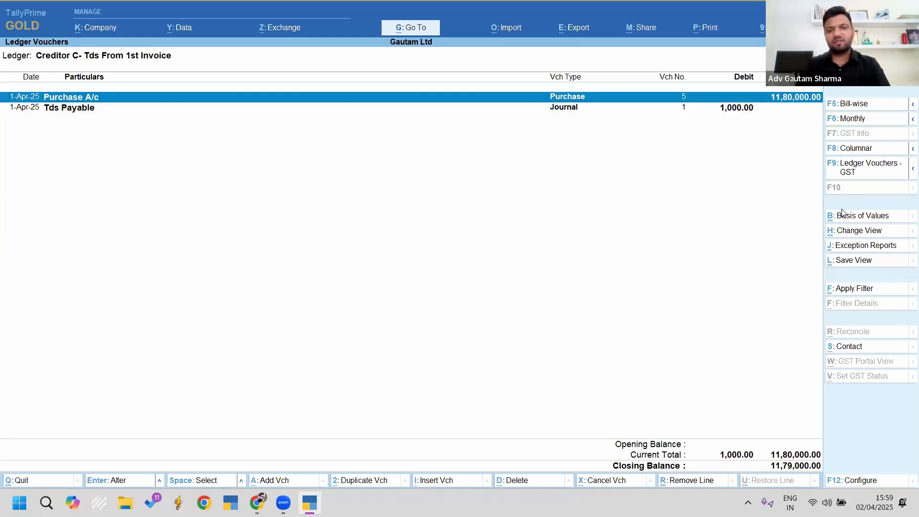
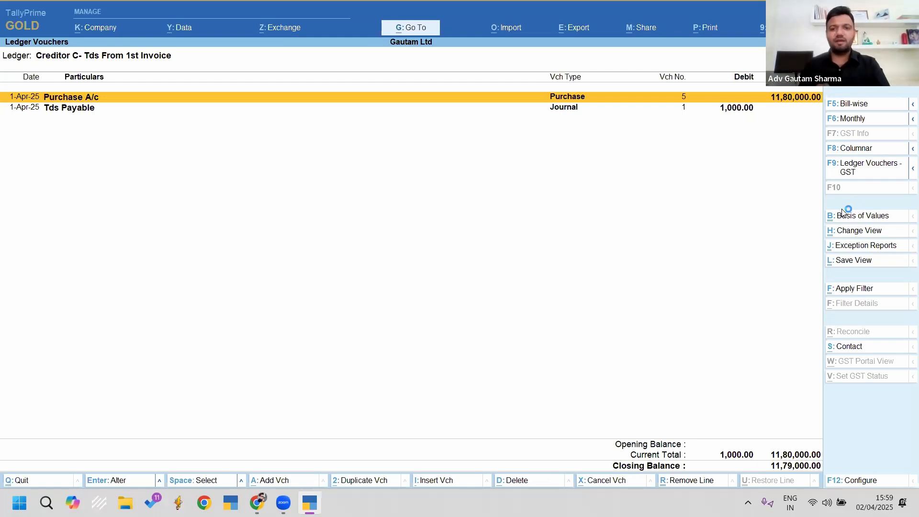
Step: Point out the Tds Payable journal in Creditor C's ledger, then exit to the Gateway of Tally
key(Down)
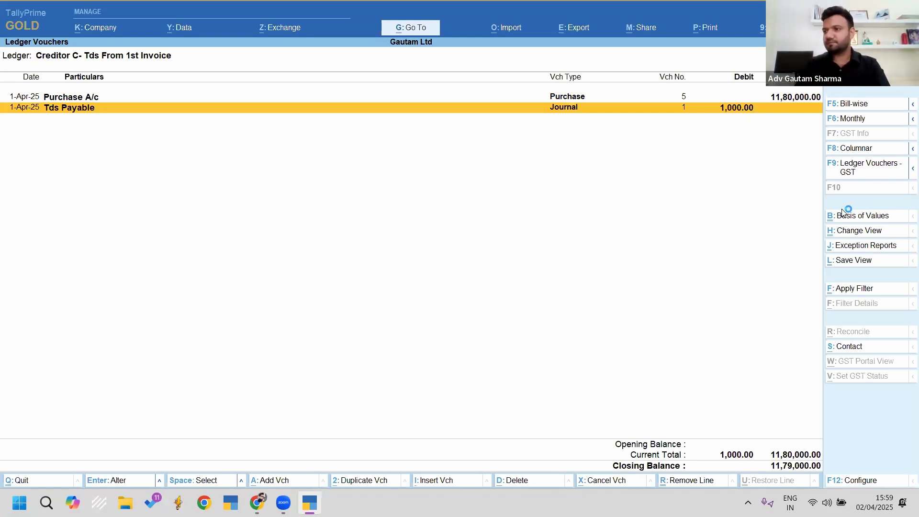
key(Escape)
key(Escape)
key(Escape)
key(Escape)
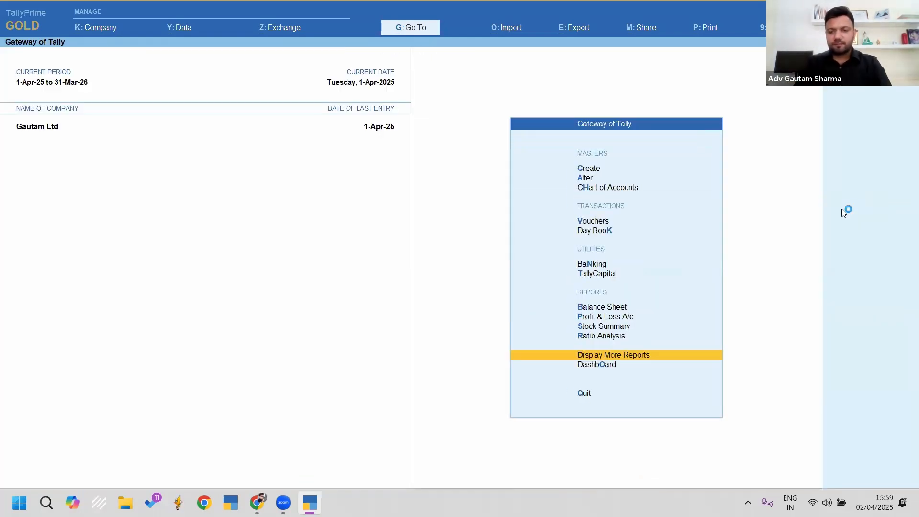
Step: Open Form 26Q via Alt+G and review the vouchers included in the return
key(alt+g)
text(26q)
key(Return)
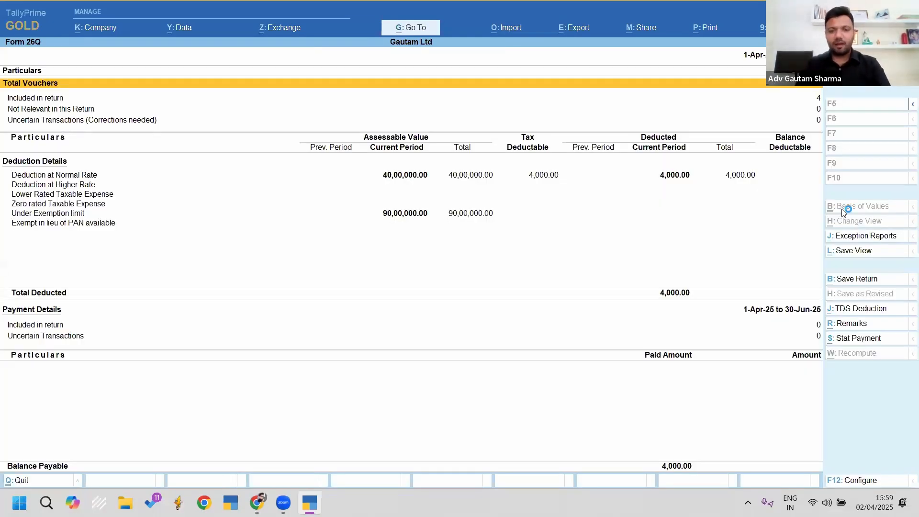
key(Down)
key(Down)
key(Down)
key(Down)
key(Down)
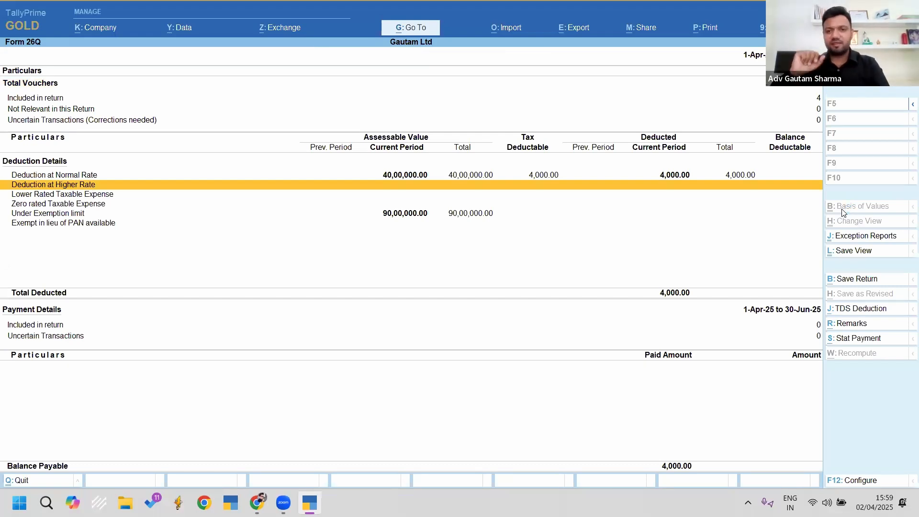
key(Up)
key(Up)
key(Up)
key(Up)
key(Up)
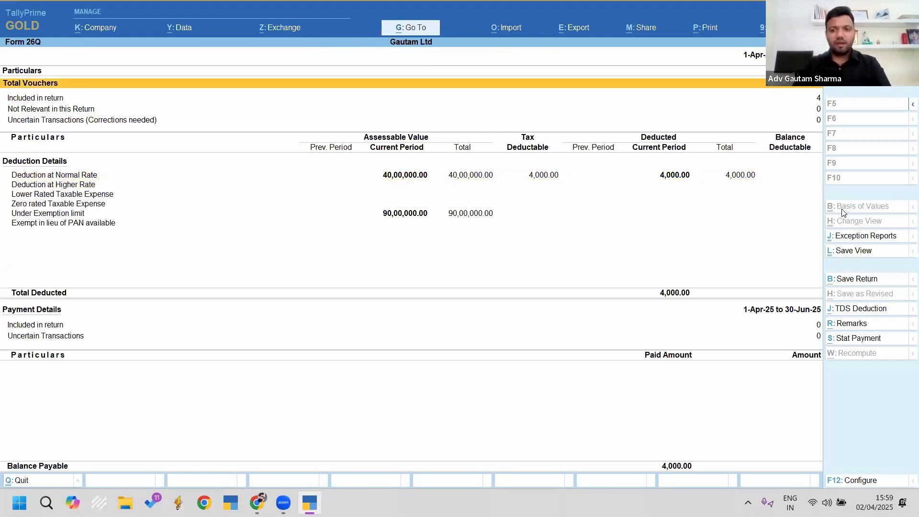
key(Down)
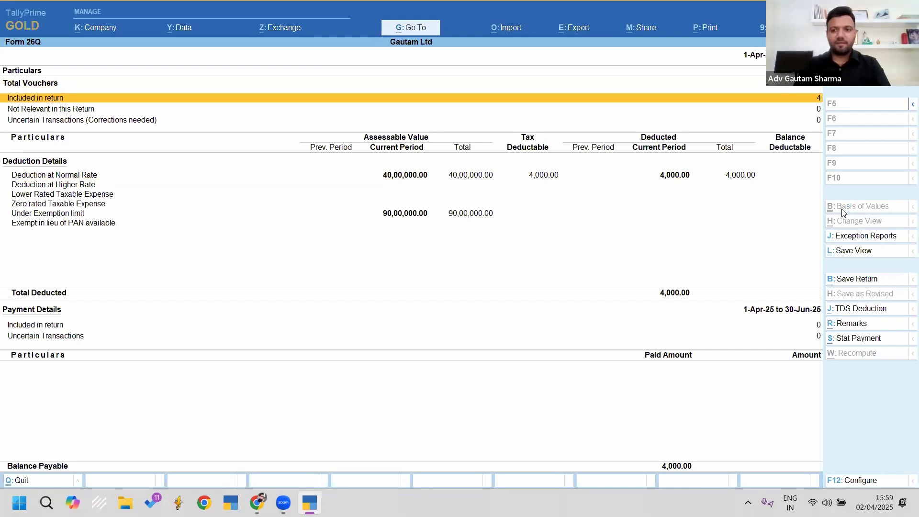
key(Return)
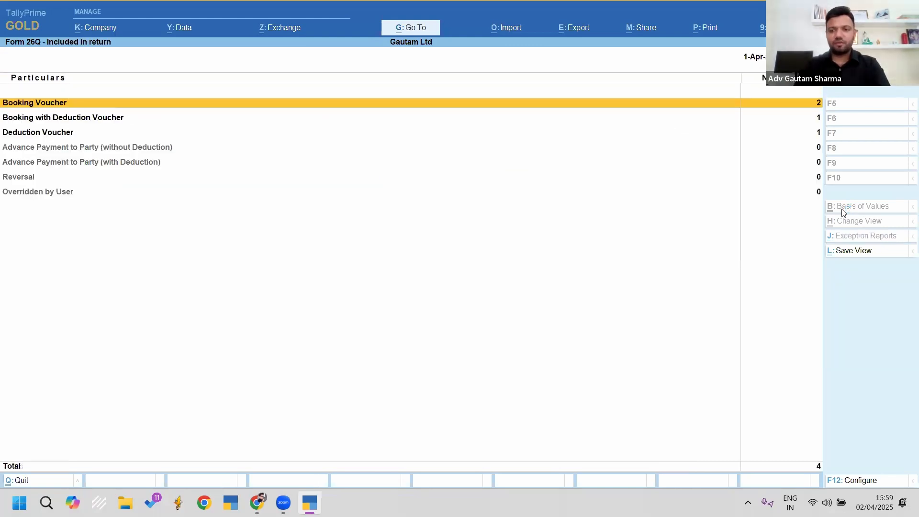
key(Down)
Step: Drill into Deduction at Normal Rate and inspect Creditor A's 194q purchase voucher
key(Down)
key(Up)
key(Up)
key(Escape)
key(Down)
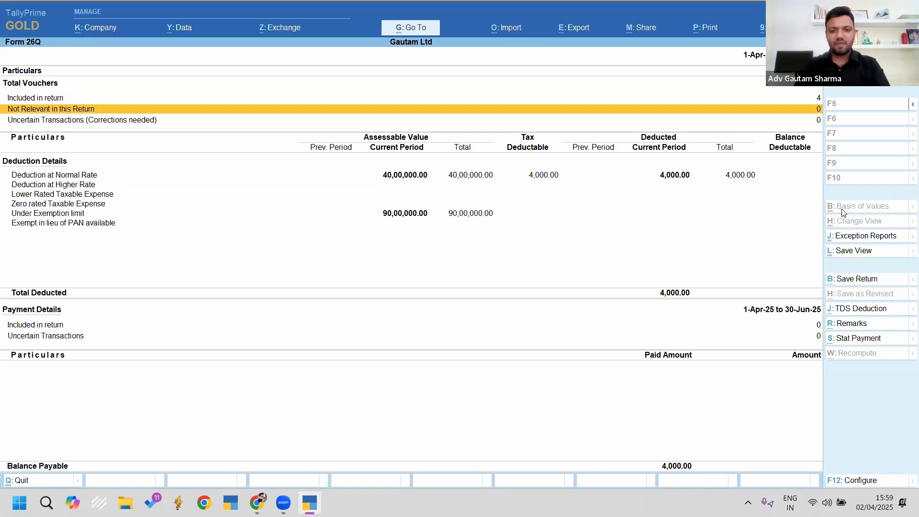
key(Down)
key(Down)
key(Down)
key(Up)
key(Return)
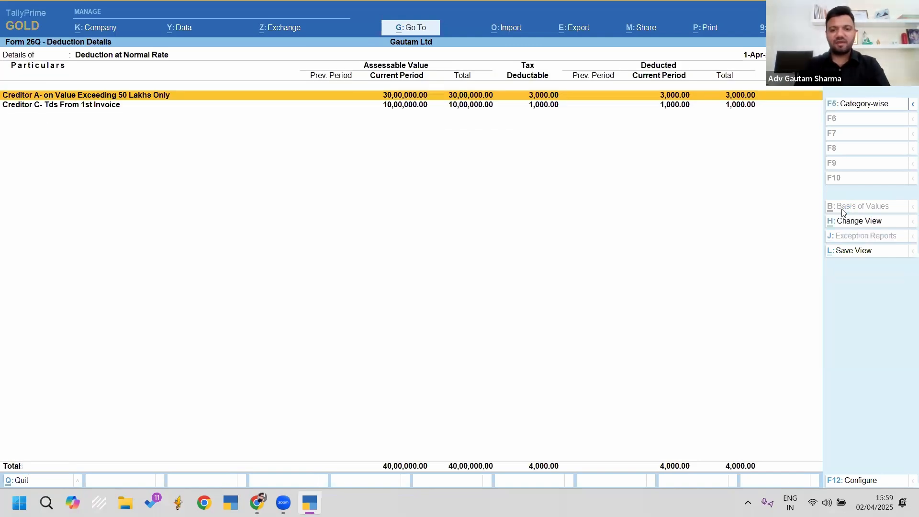
key(Down)
key(Up)
key(Down)
key(Up)
key(Down)
key(Up)
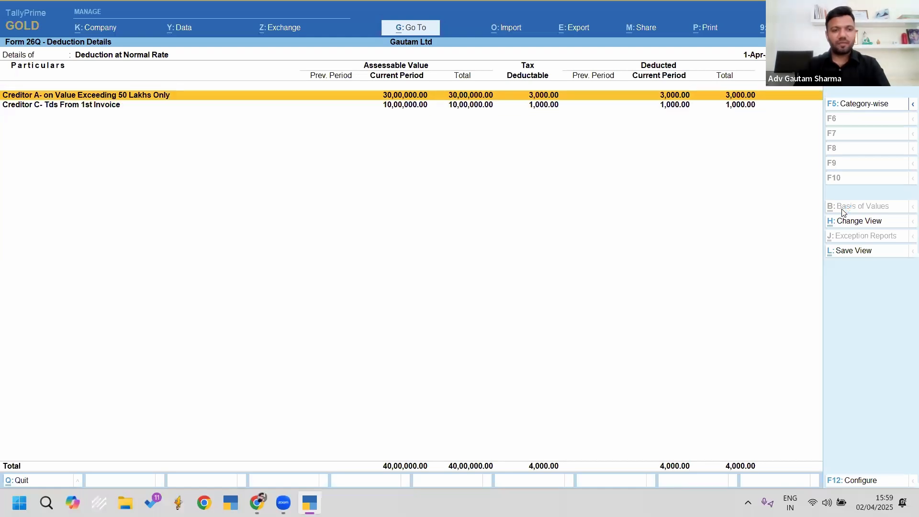
key(Return)
key(Return)
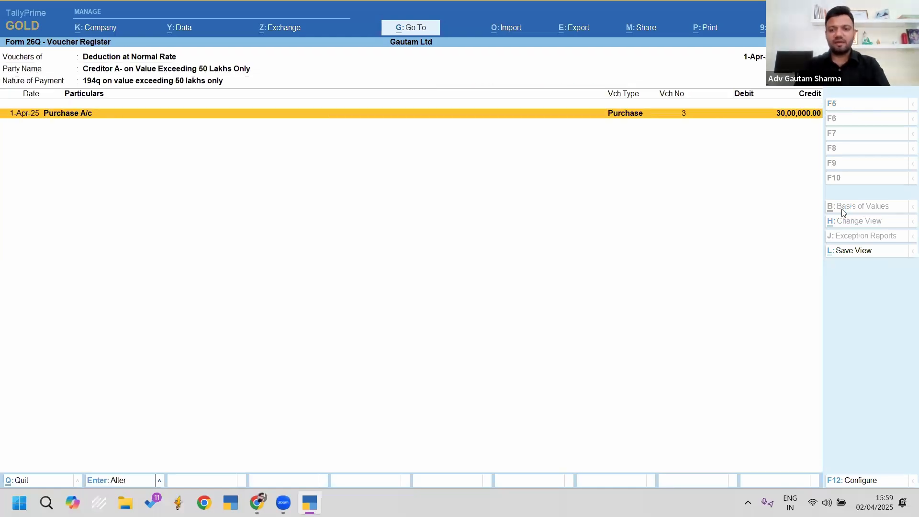
key(Return)
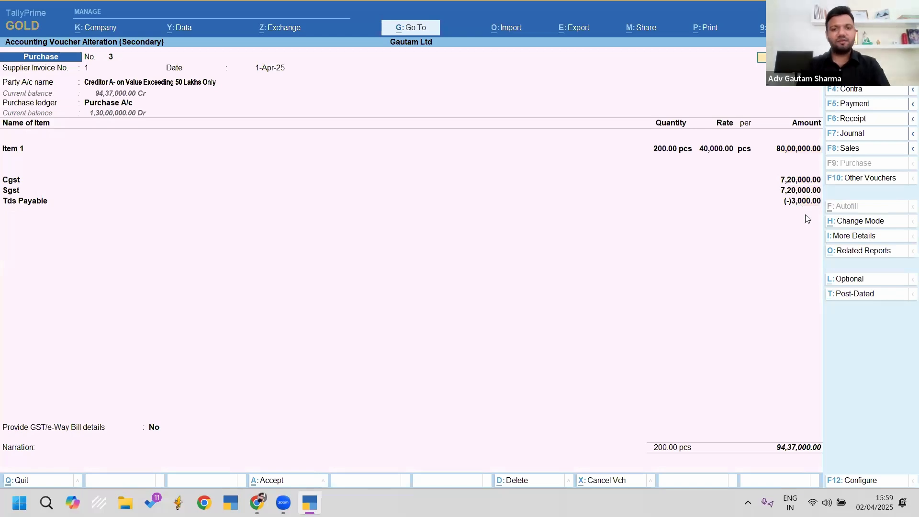
key(Escape)
key(Escape)
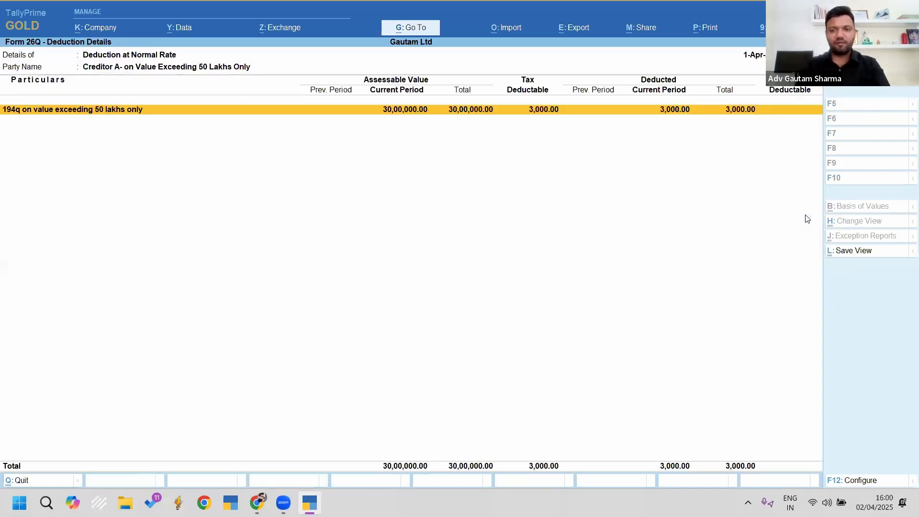
key(Escape)
Step: Check Creditor C's 194q nature of payment and voucher register
key(Down)
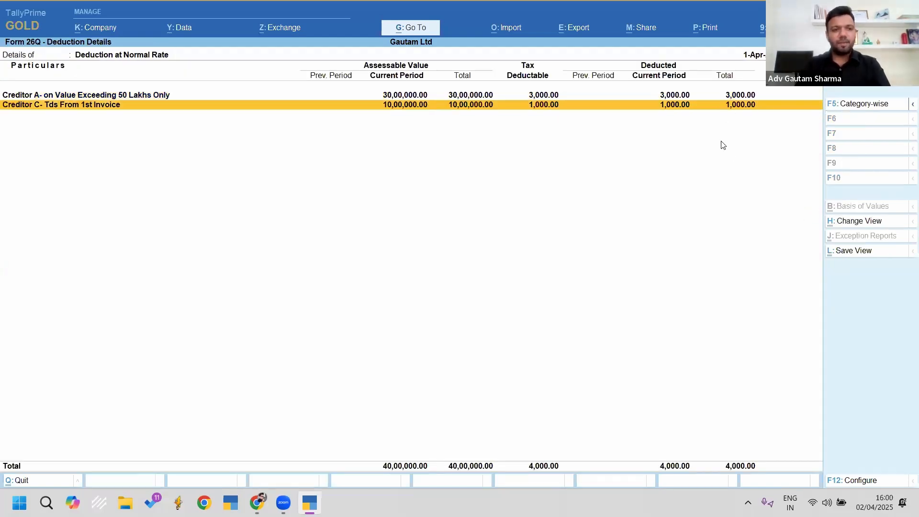
key(Return)
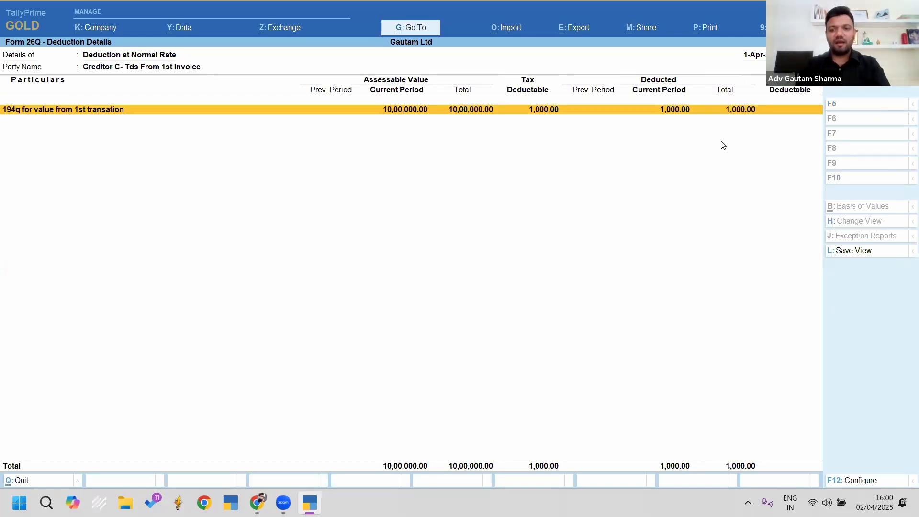
key(Return)
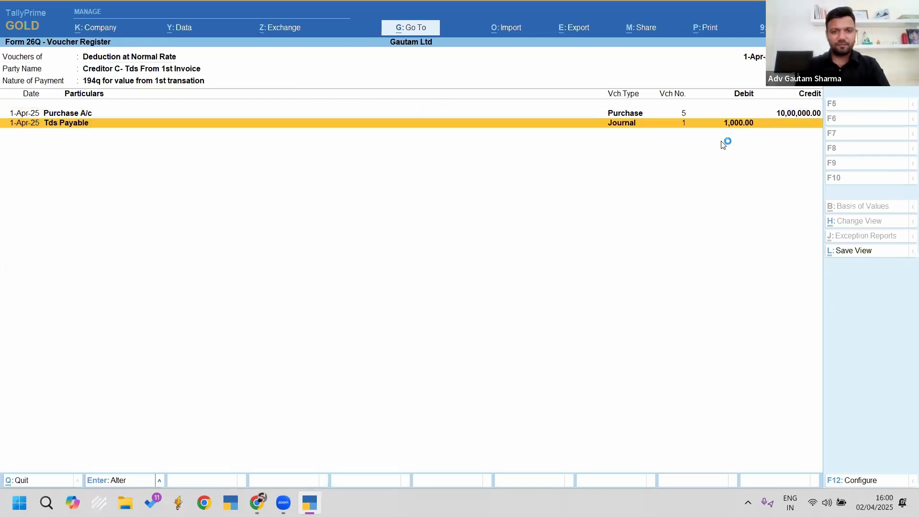
key(Escape)
key(Escape)
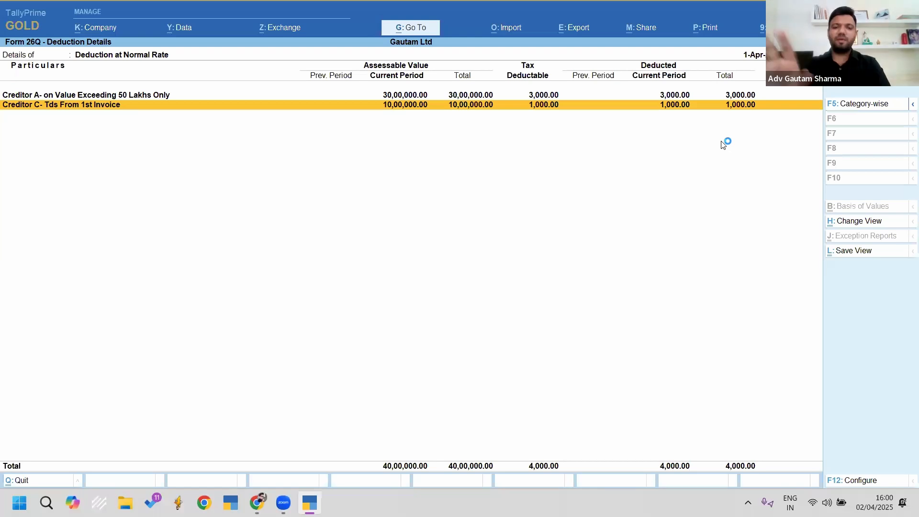
key(Escape)
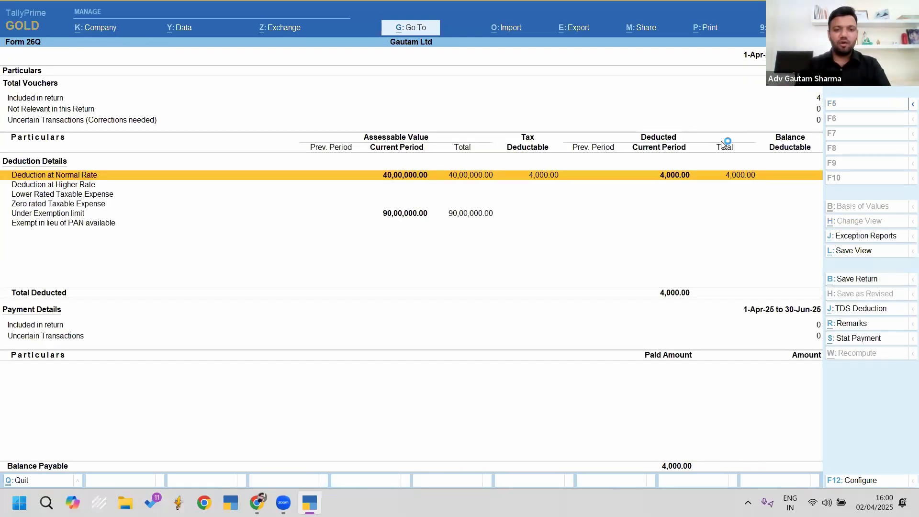
key(Return)
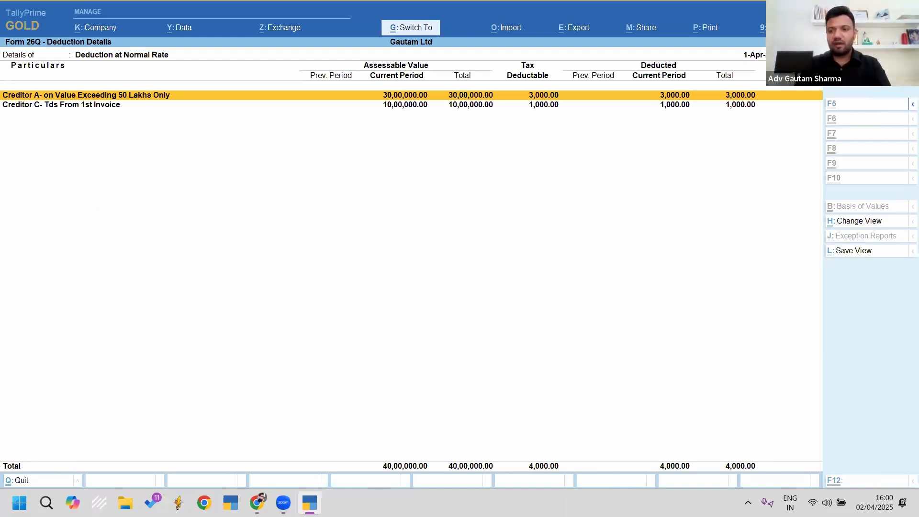
Step: Regroup the deductions by nature of payment to see the 50-lakh 194q party, then by party again
key(ctrl+2)
drag(824, 88, 900, 124)
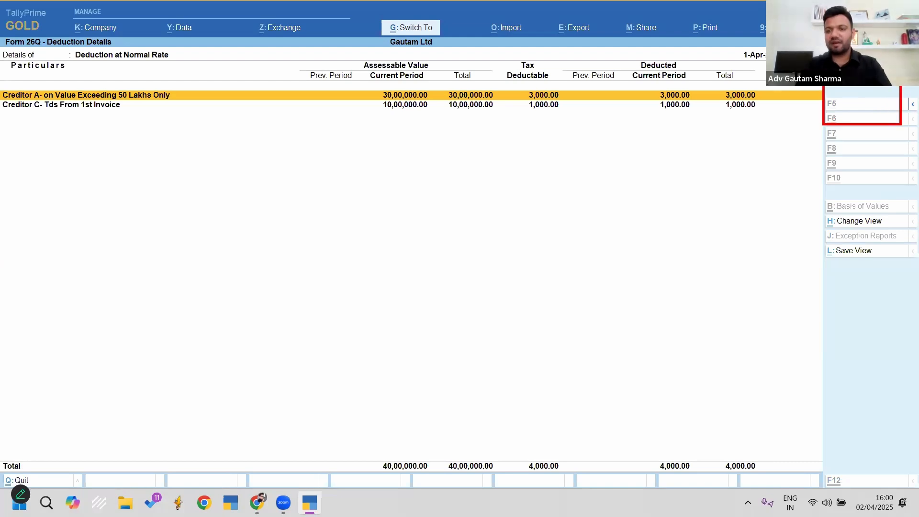
key(Escape)
click(861, 104)
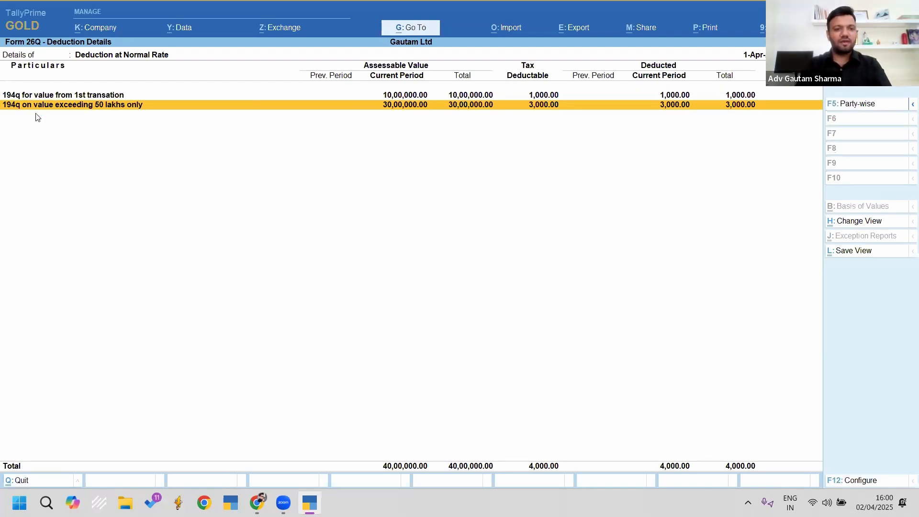
key(Return)
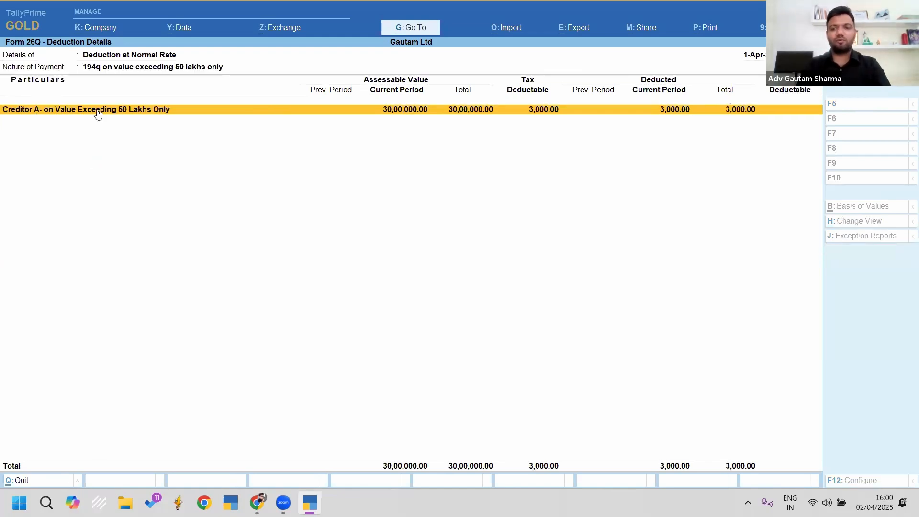
key(Escape)
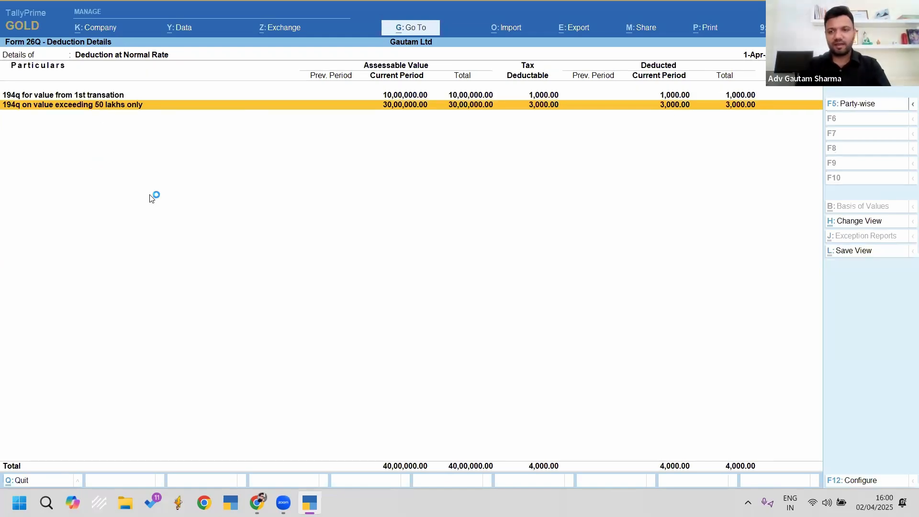
click(852, 111)
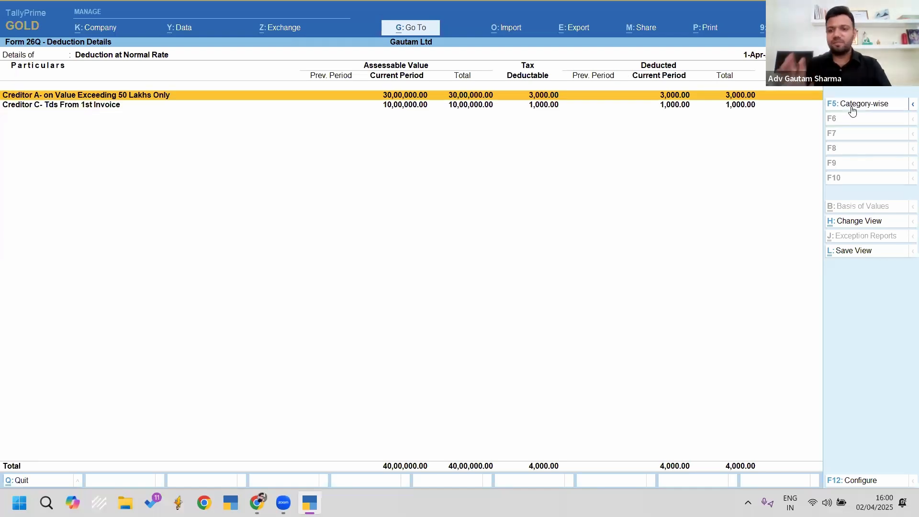
key(Escape)
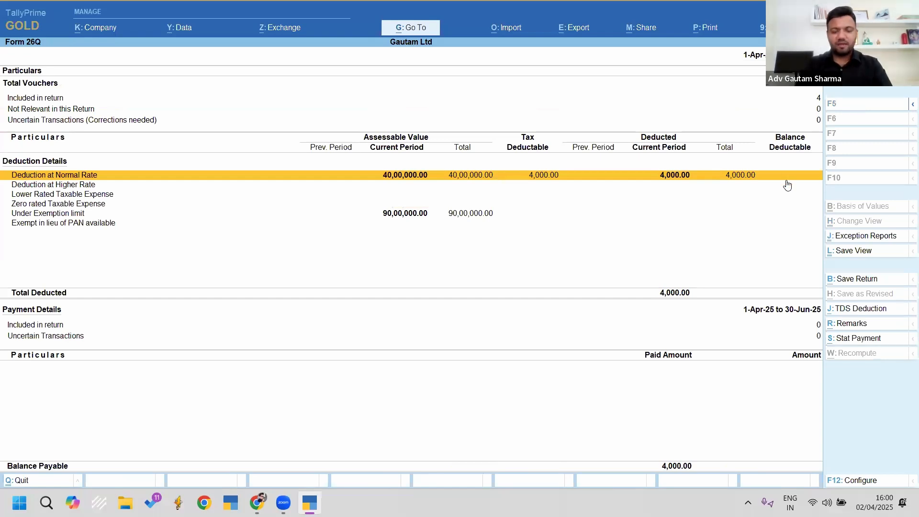
Step: Review Under Exemption limit entries: Creditor A's purchase voucher and Creditor B's voucher register
key(Down)
key(Down)
key(Down)
key(Down)
key(Return)
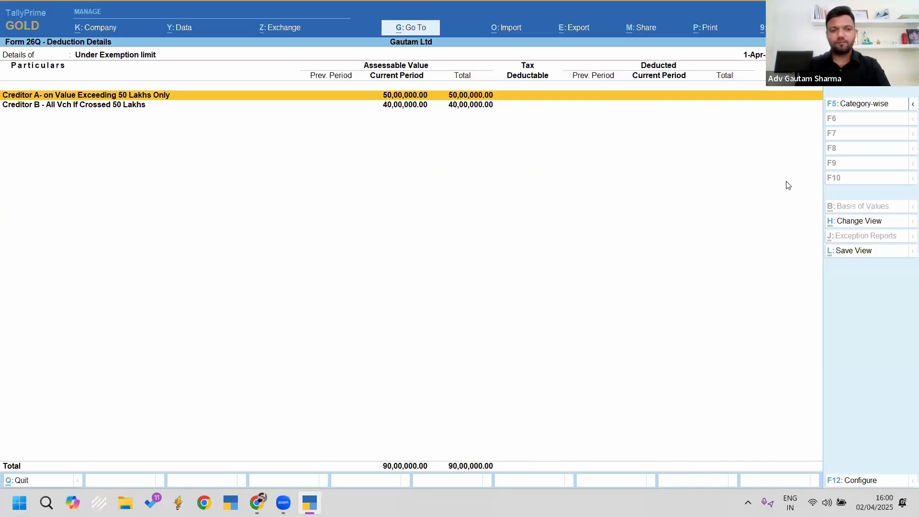
key(Return)
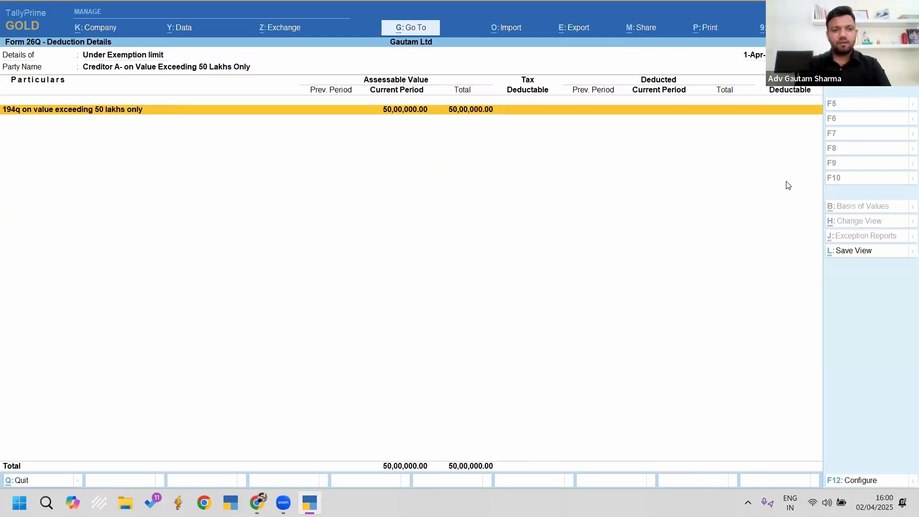
key(Return)
key(Return)
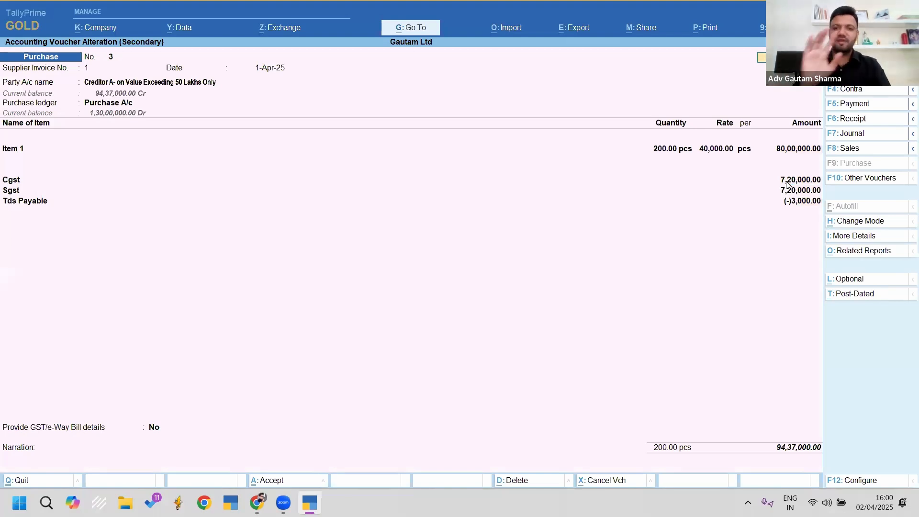
key(Escape)
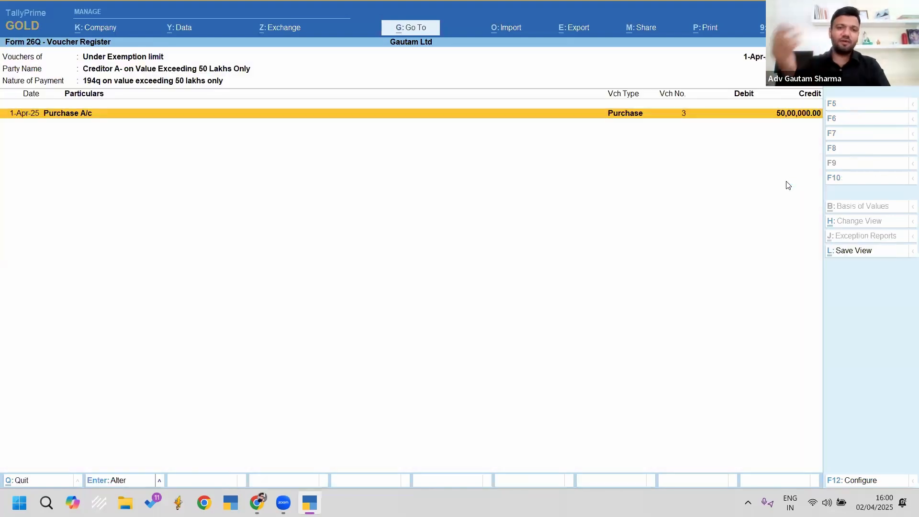
key(Escape)
key(Escape)
key(Down)
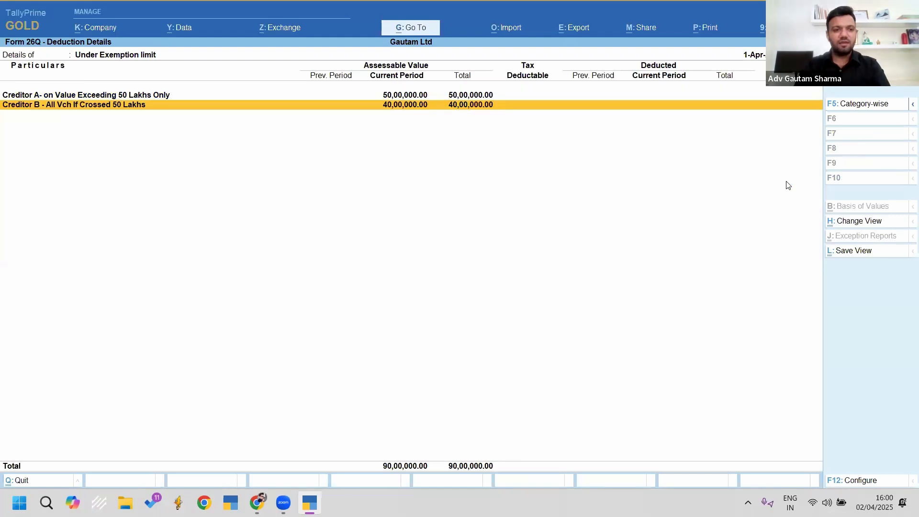
key(Return)
key(Return)
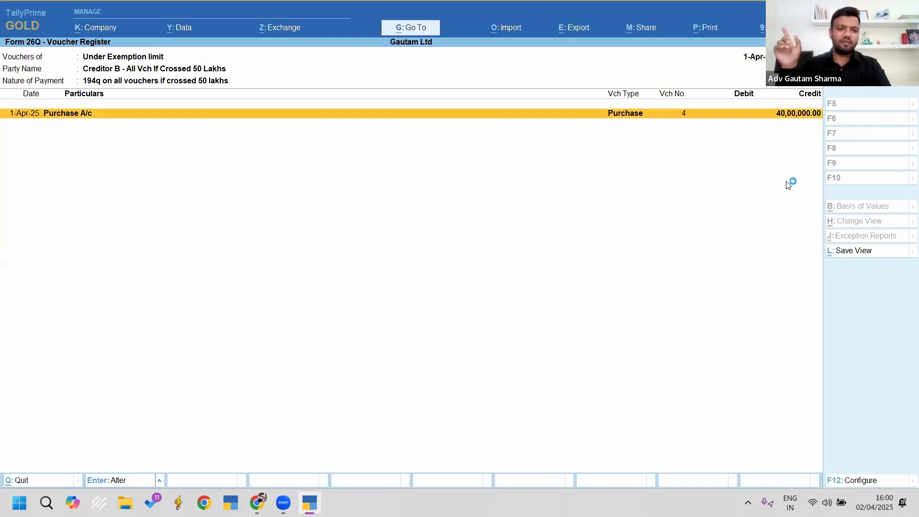
key(Escape)
key(Escape)
key(Escape)
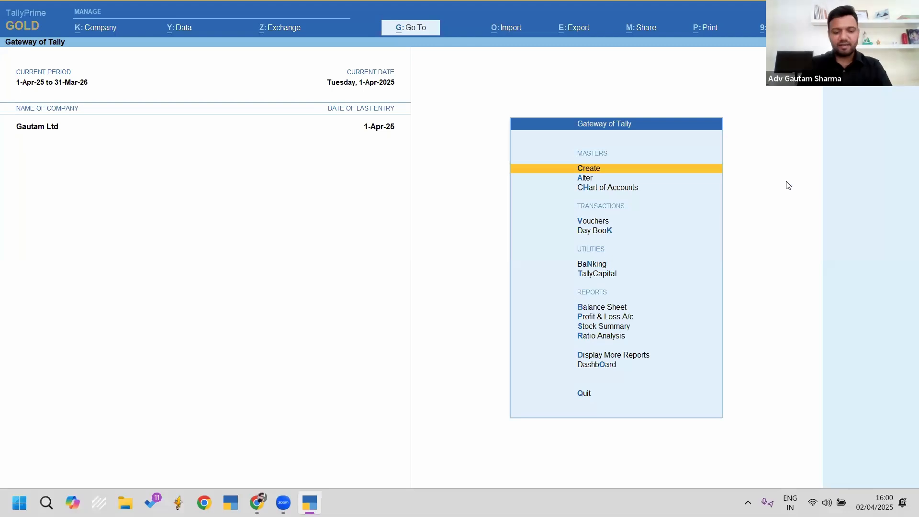
Step: Start a Purchase voucher with supplier invoice 12 from Creditor B under 194Q
key(v)
key(F9)
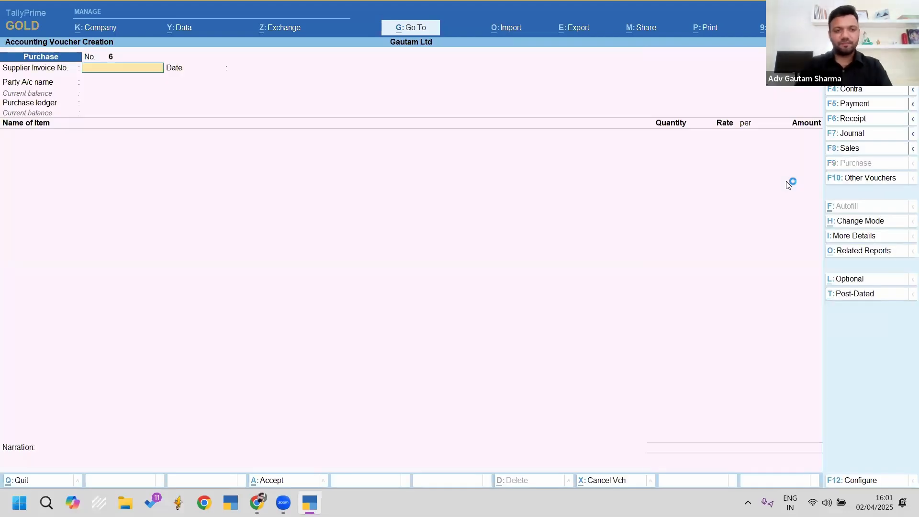
text(12)
key(Return)
key(Return)
key(Down)
key(Down)
key(Down)
key(Return)
key(Return)
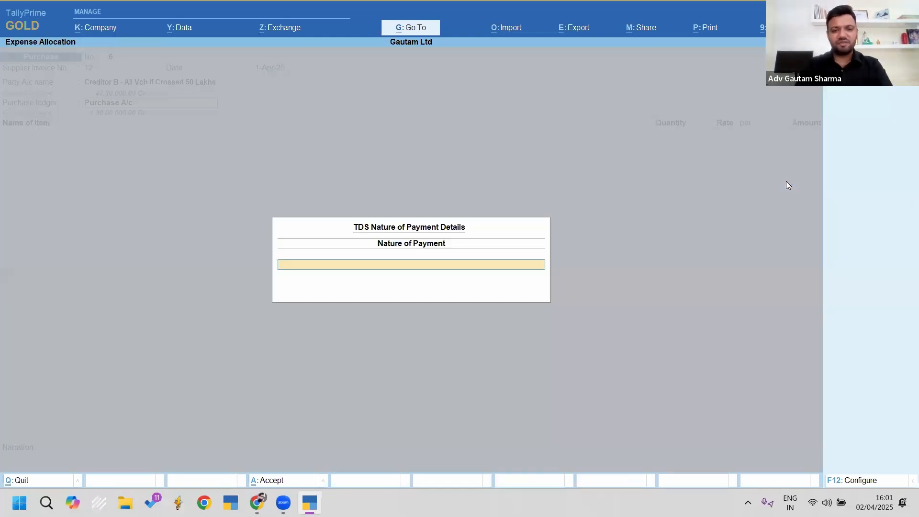
key(Down)
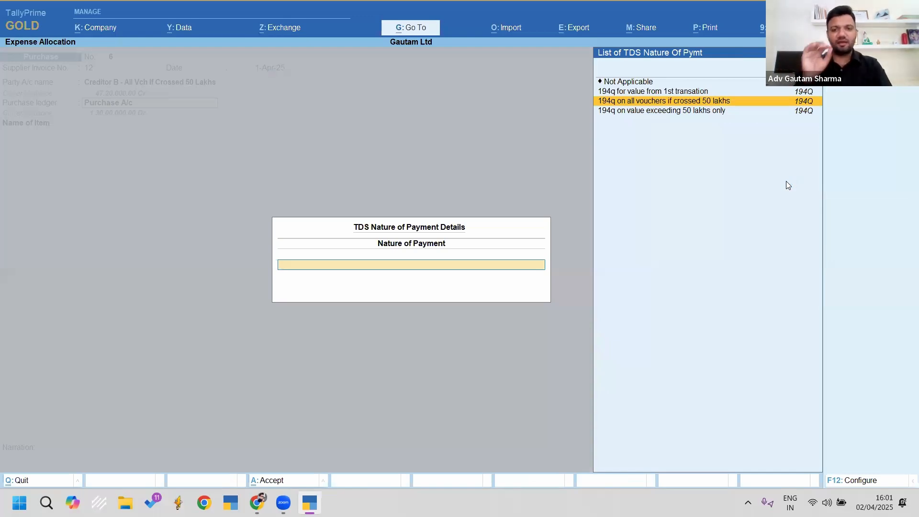
key(Return)
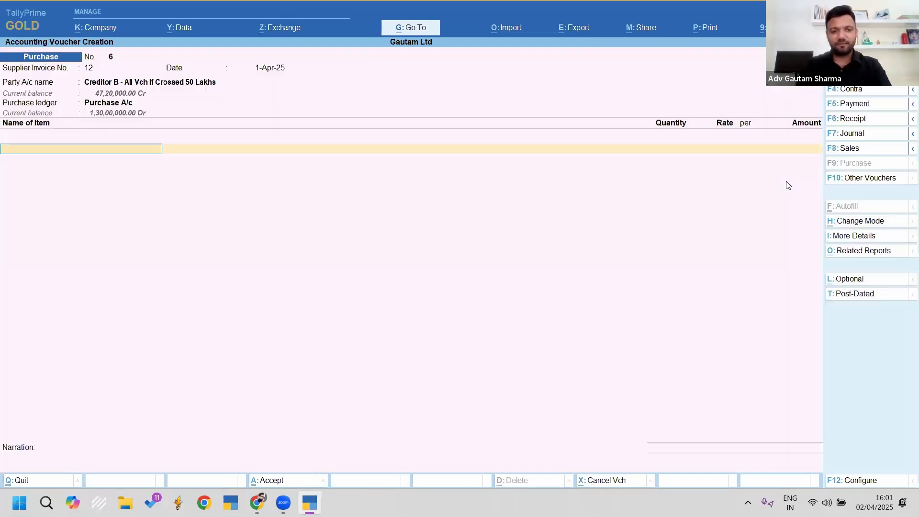
Step: Add Item 1, 100 pcs at 20,000, with Cgst and Sgst tax ledgers
text(Item)
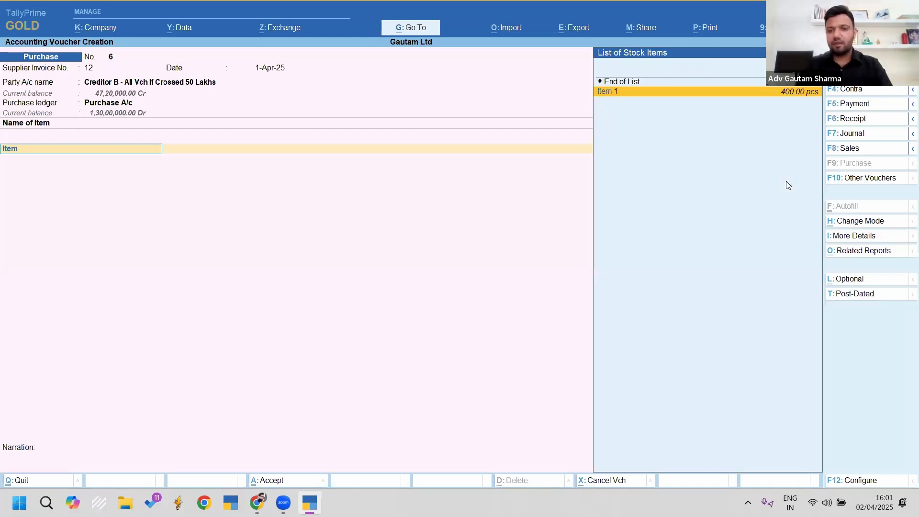
key(Return)
text(10,0)
key(Return)
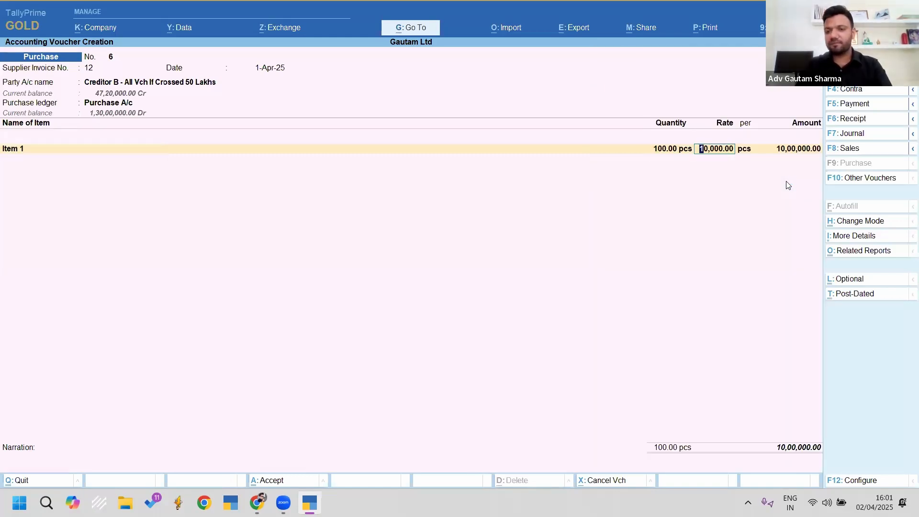
text(20000)
key(Return)
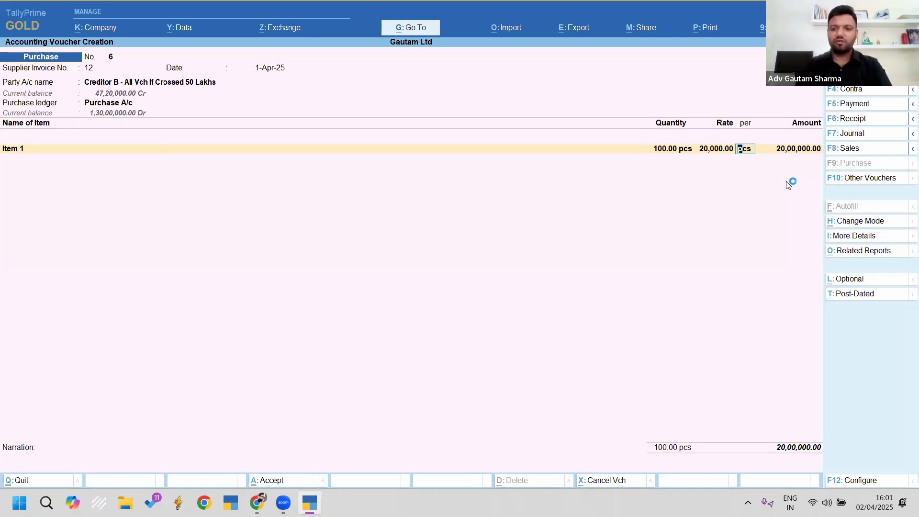
key(Return)
key(Return)
text(Cg)
key(Return)
text(Sg)
key(Return)
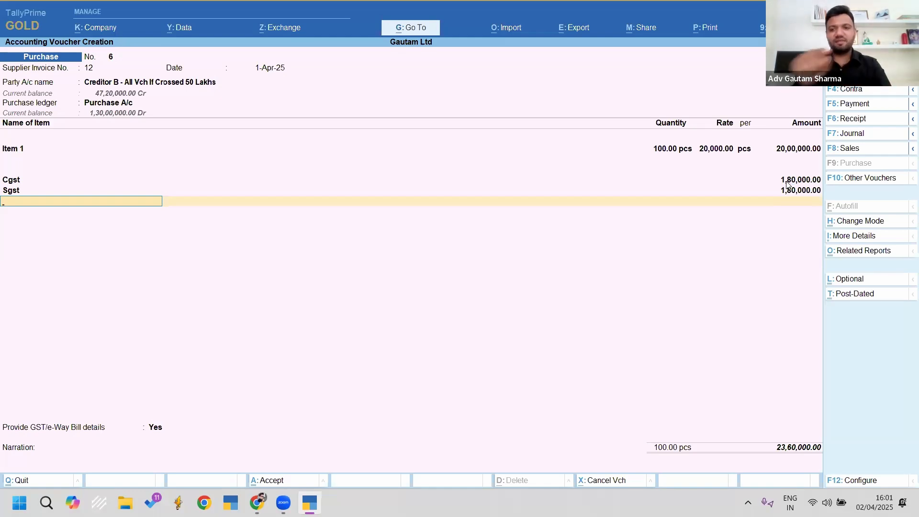
Step: Skip GST/e-Way Bill details, record bill 12 as a New Ref, and save
key(Return)
key(Down)
key(Return)
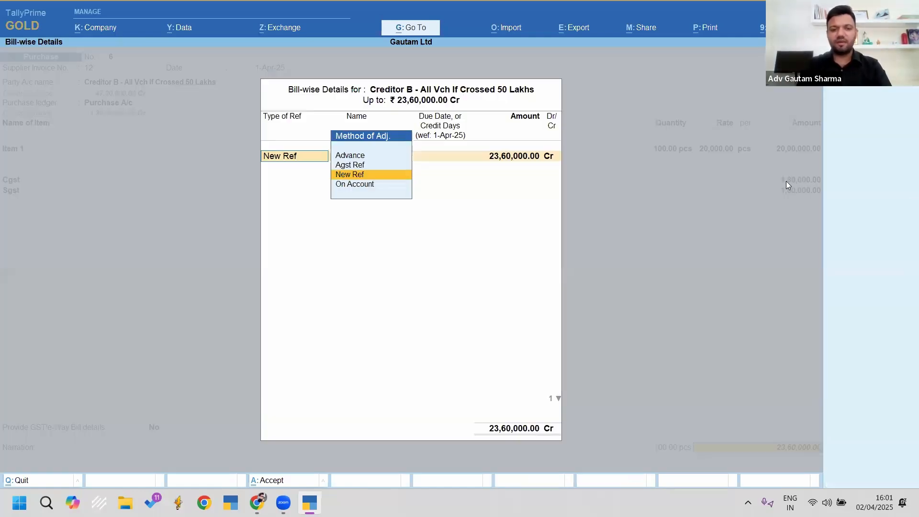
key(Return)
key(Return)
key(Return)
key(Return)
key(Return)
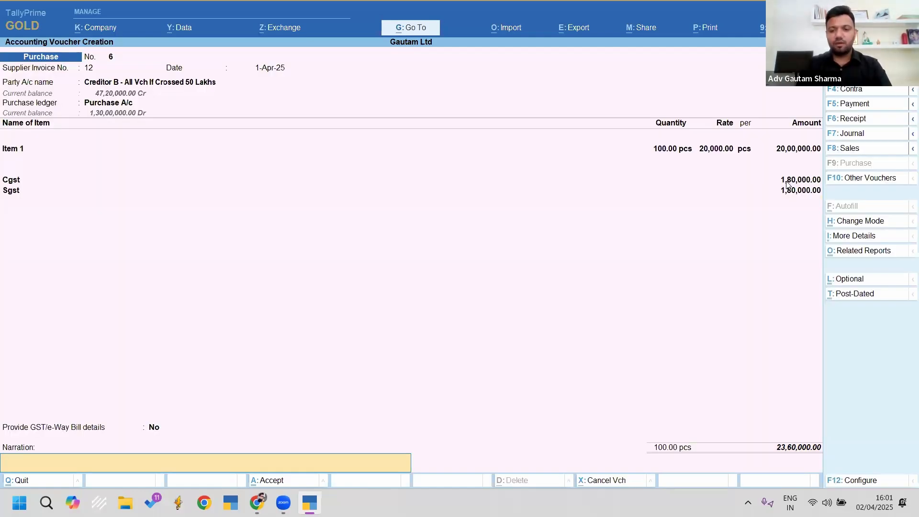
key(Return)
key(Return)
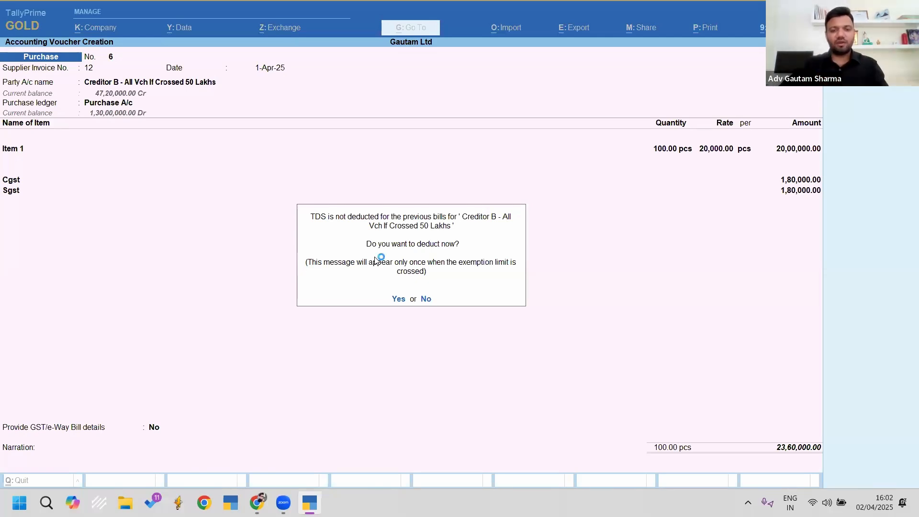
Step: Answer the TDS deduction prompt, review saved purchase No. 6, and switch to a blank Journal
key(y)
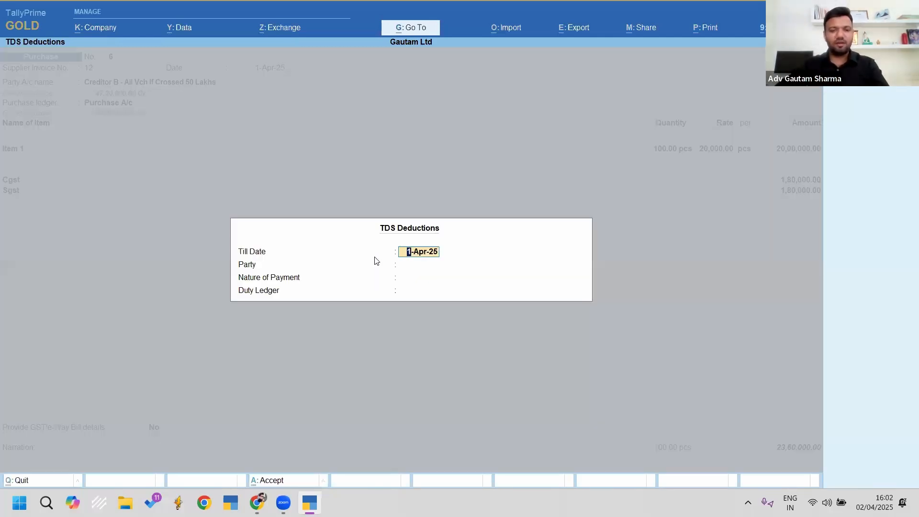
key(BackSpace)
key(Return)
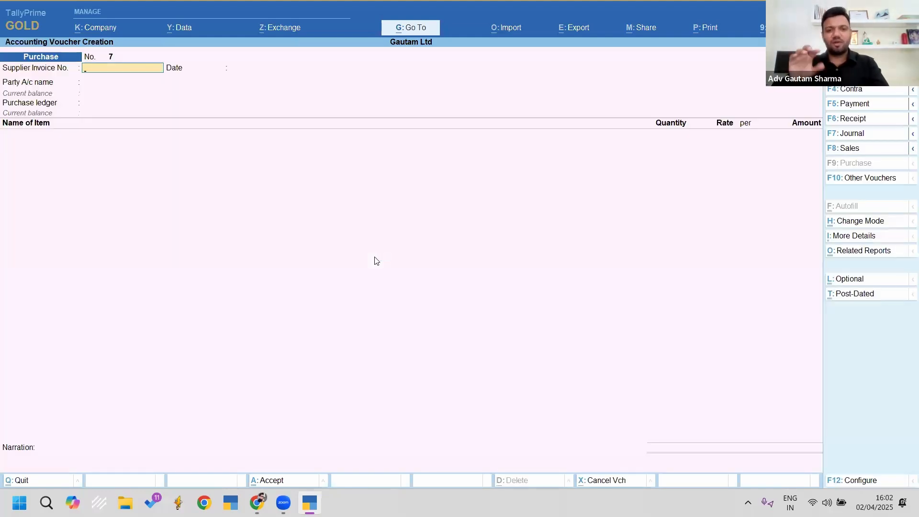
key(Page_Up)
key(Page_Down)
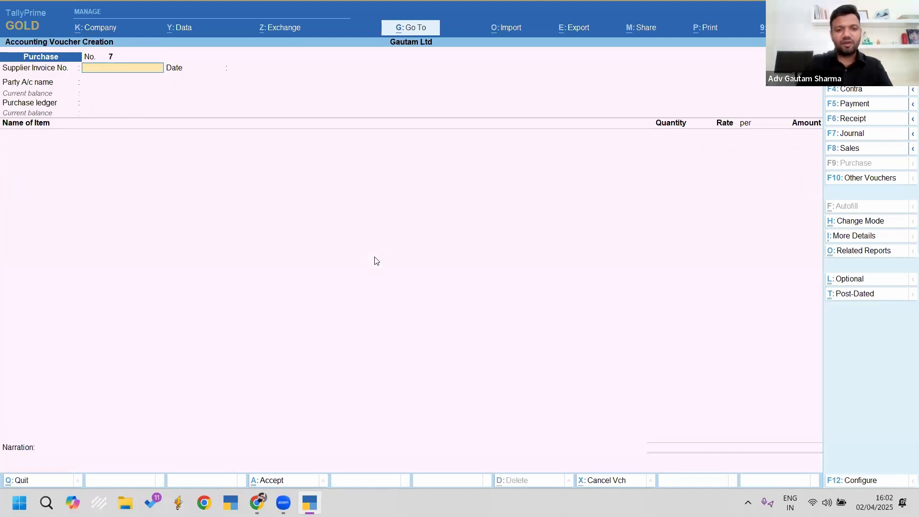
key(F7)
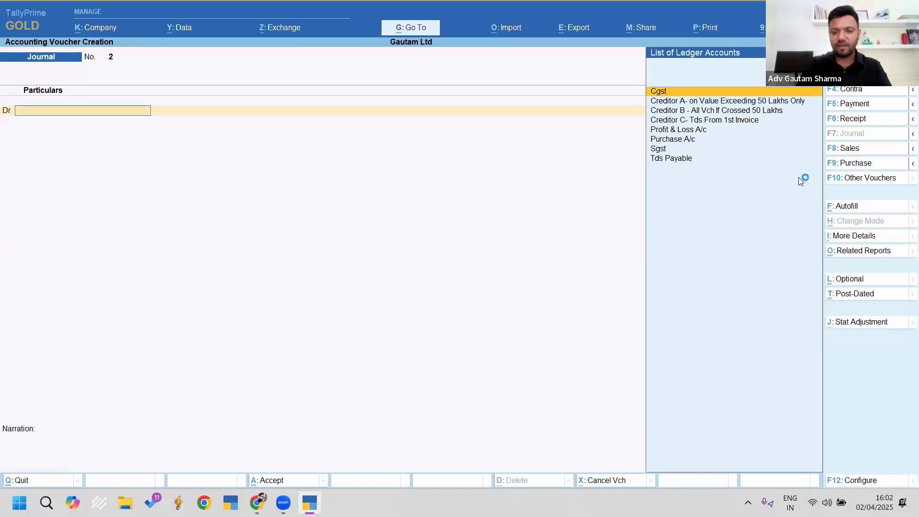
Step: Autofill a 6,000 TDS Deduction journal for Creditor B against bills 12 and 2, and save it
key(ctrl)
drag(806, 176, 892, 234)
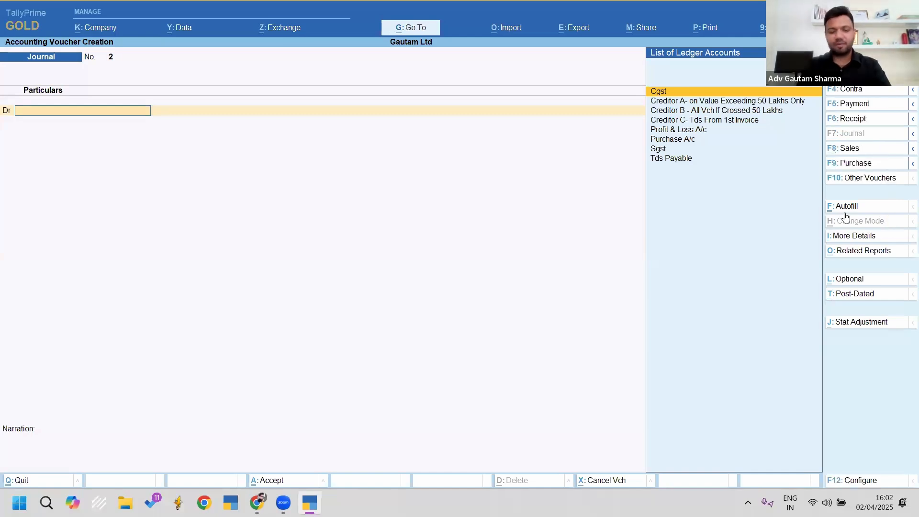
key(ctrl+f)
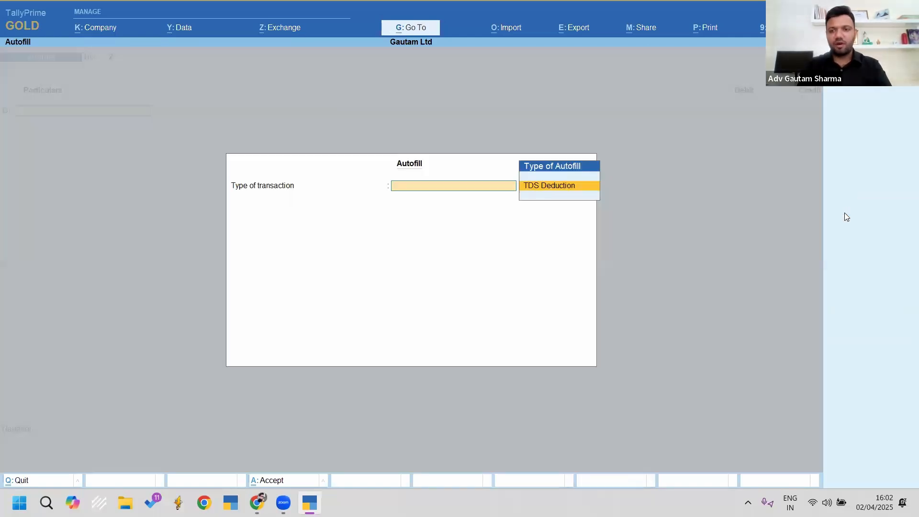
key(Return)
key(Return)
key(Return)
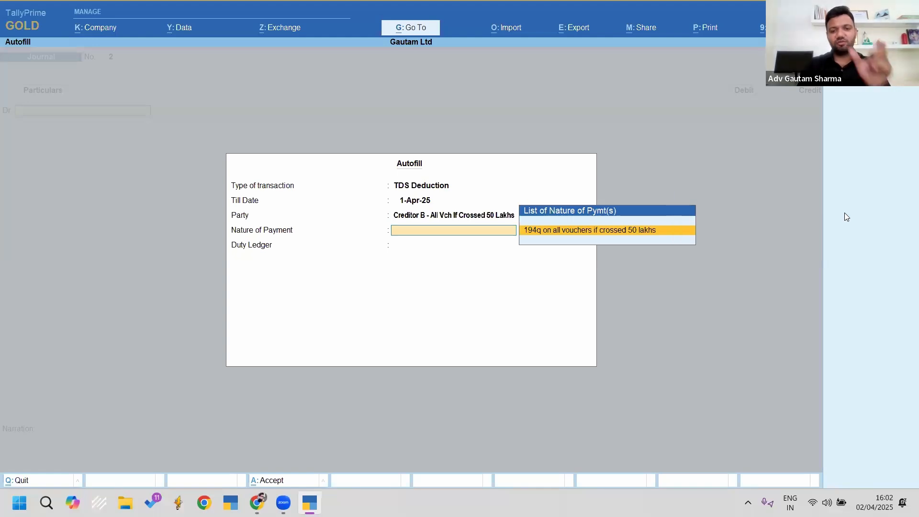
key(Return)
key(Return)
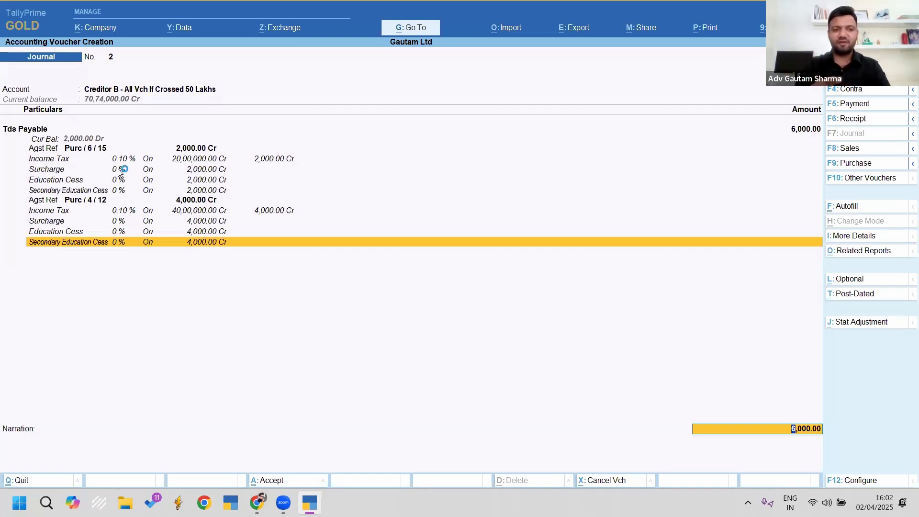
key(Return)
key(Return)
key(Return)
key(Return)
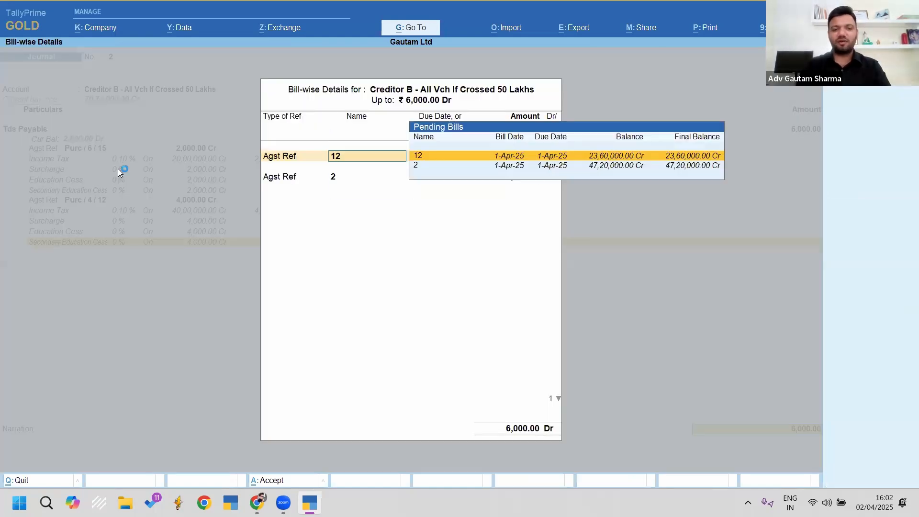
key(Return)
key(Return)
key(Return)
key(Return)
key(Return)
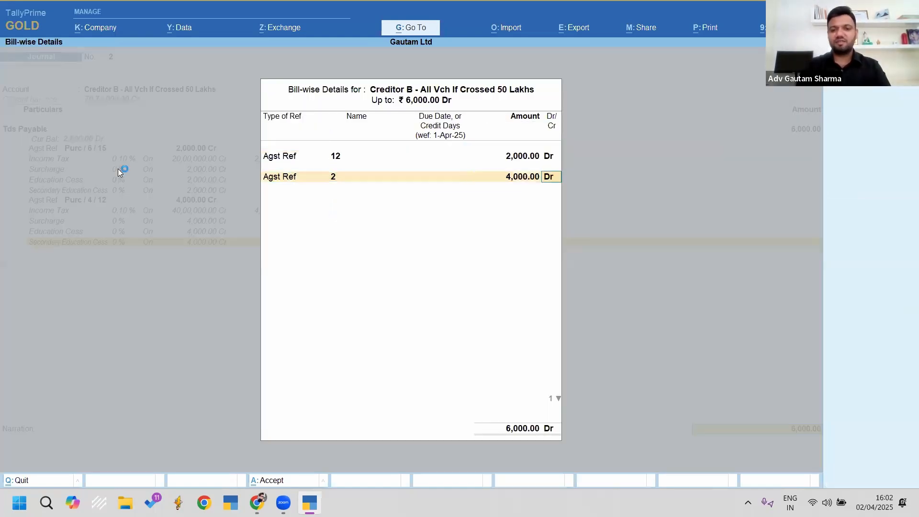
key(Return)
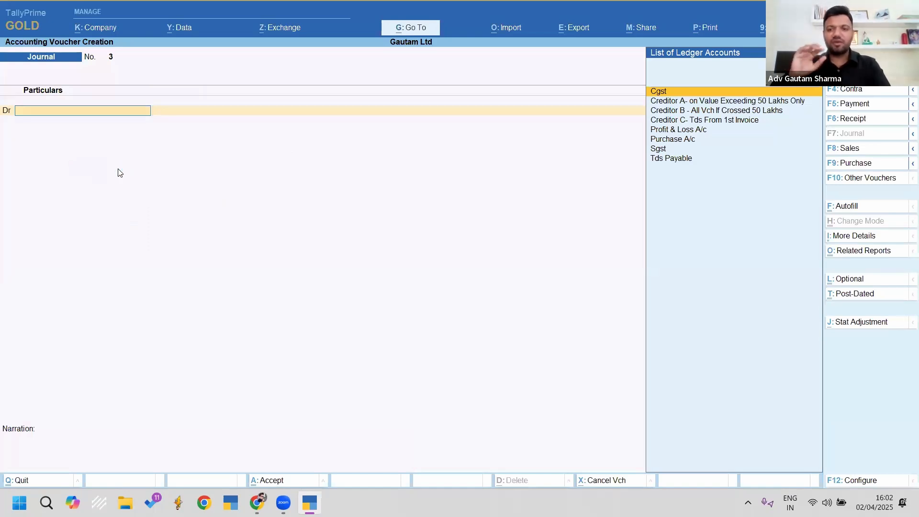
Step: Open Form 26Q, now showing 10,000 deducted at normal rate
key(Escape)
key(alt+g)
text(26Q)
key(Return)
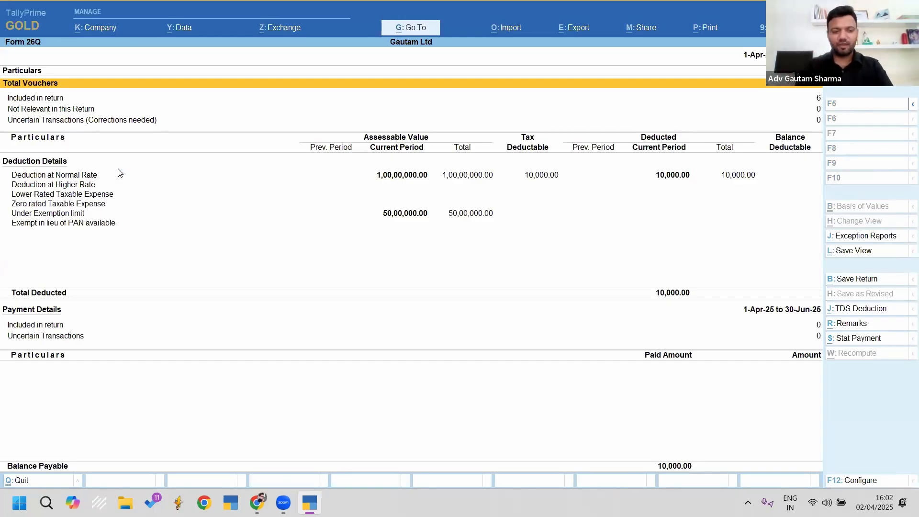
Step: Browse the Deduction at Normal Rate party rows for Creditors A, B and C
key(Down)
key(Down)
key(Down)
key(Down)
key(Down)
key(Up)
key(Return)
key(Down)
key(Down)
key(Up)
key(Up)
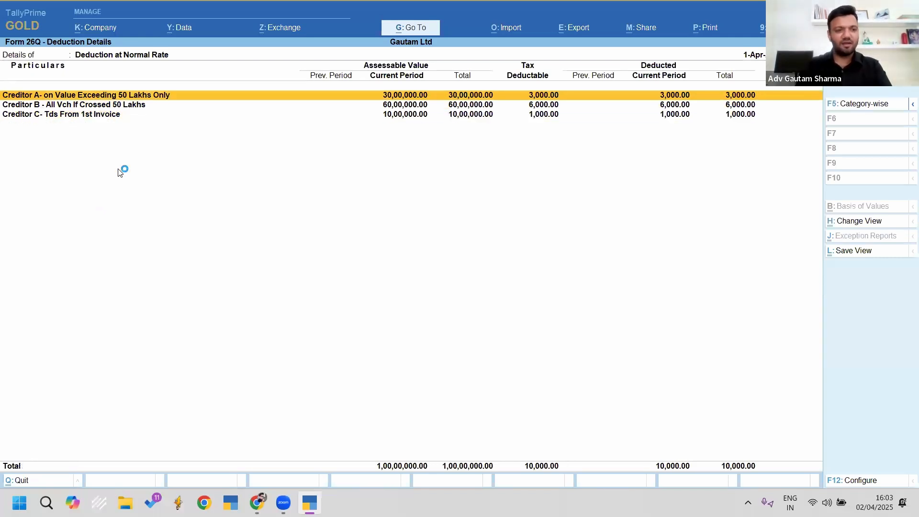
key(Down)
key(Down)
key(Up)
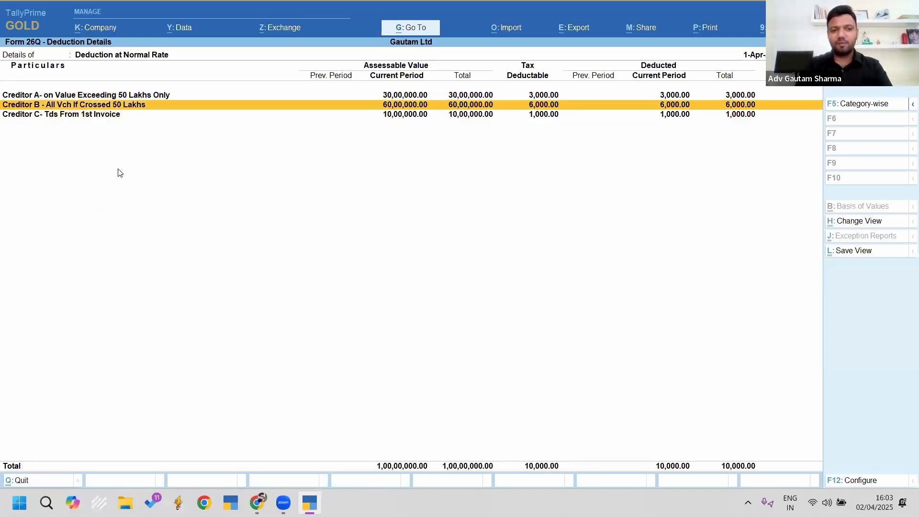
key(Escape)
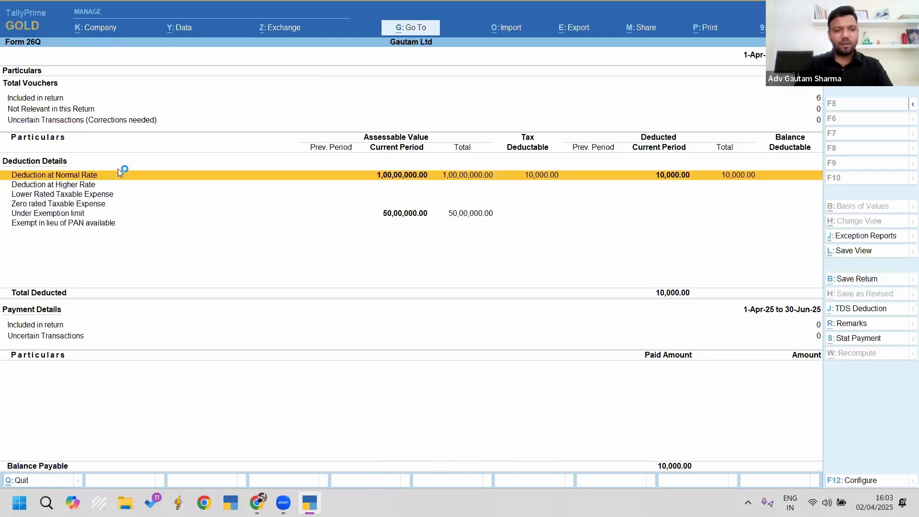
Step: From Creditor B's purchase voucher 4, alter Creditor B's ledger to clear its PAN
key(Return)
key(Down)
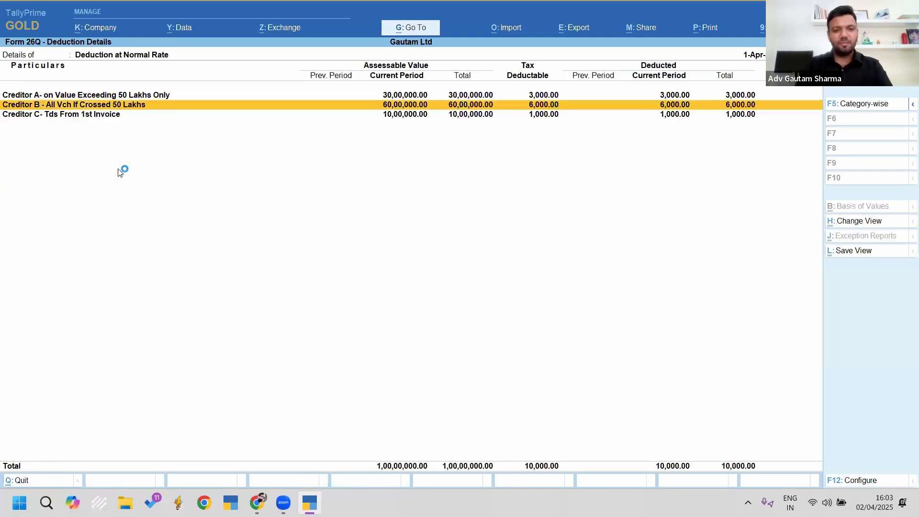
key(Return)
key(Return)
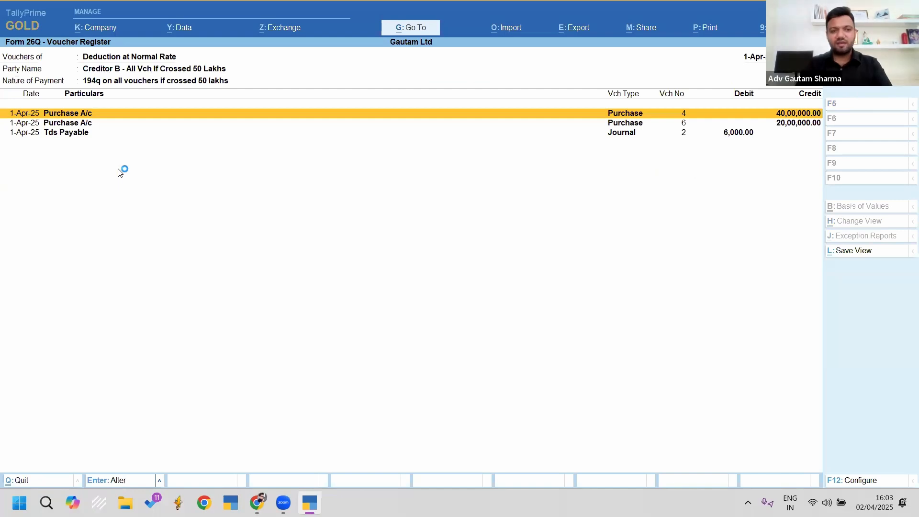
key(Return)
key(Return)
key(Return)
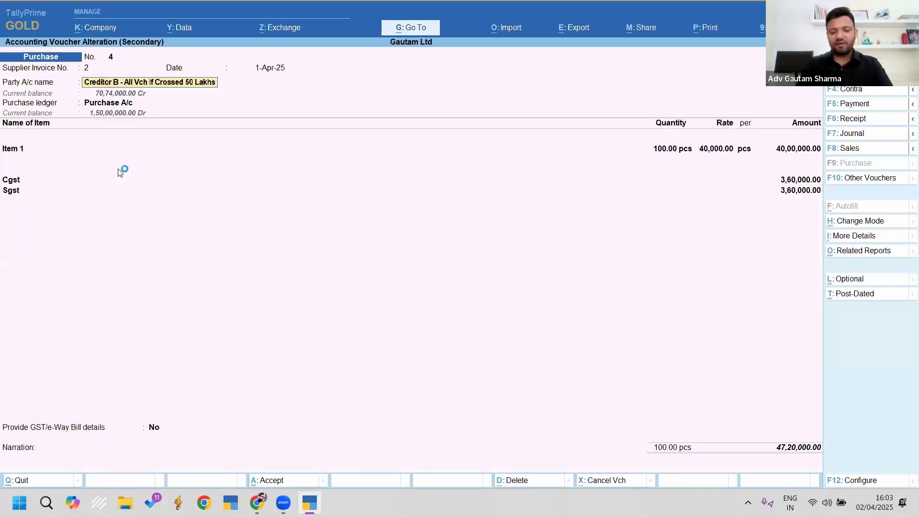
key(ctrl+Return)
key(Up)
key(Up)
key(Up)
key(Up)
key(Up)
key(Up)
key(Up)
key(Return)
key(space)
key(Return)
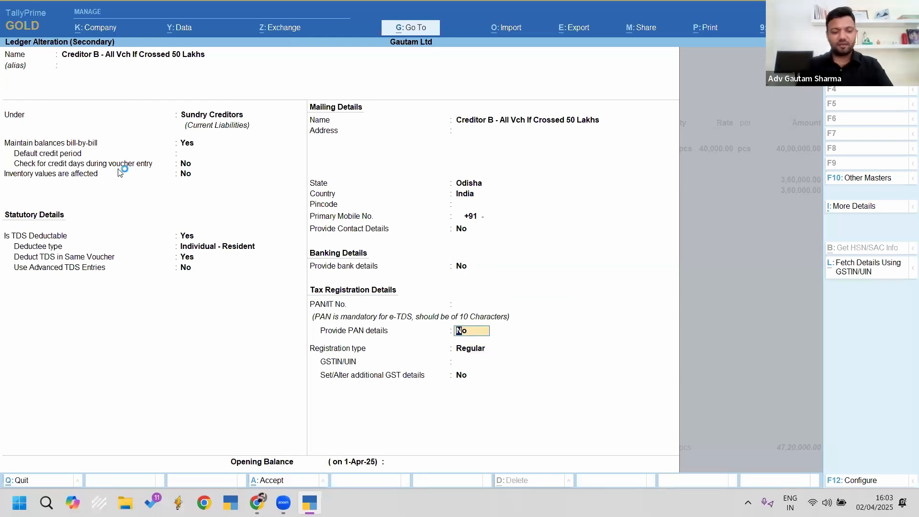
key(ctrl+a)
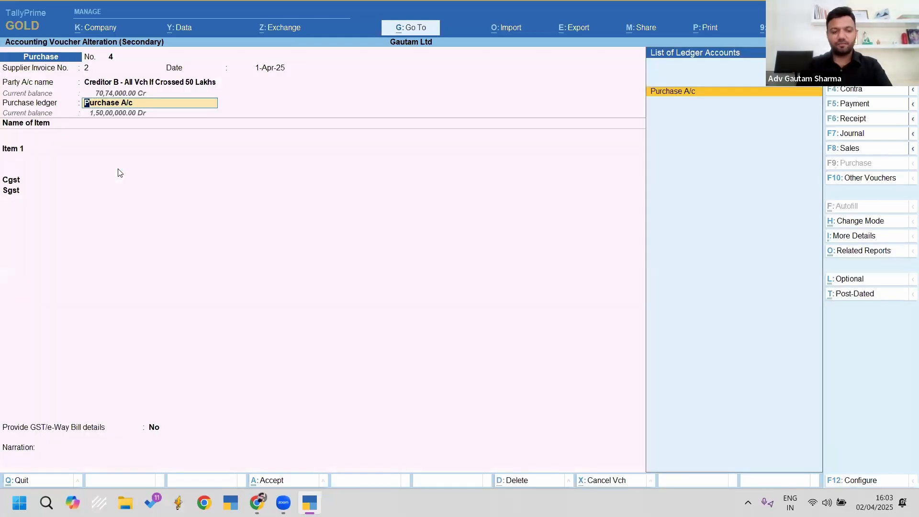
Step: Quit the voucher without changes and return to Form 26Q's Uncertain Transactions row
key(Escape)
key(y)
key(Escape)
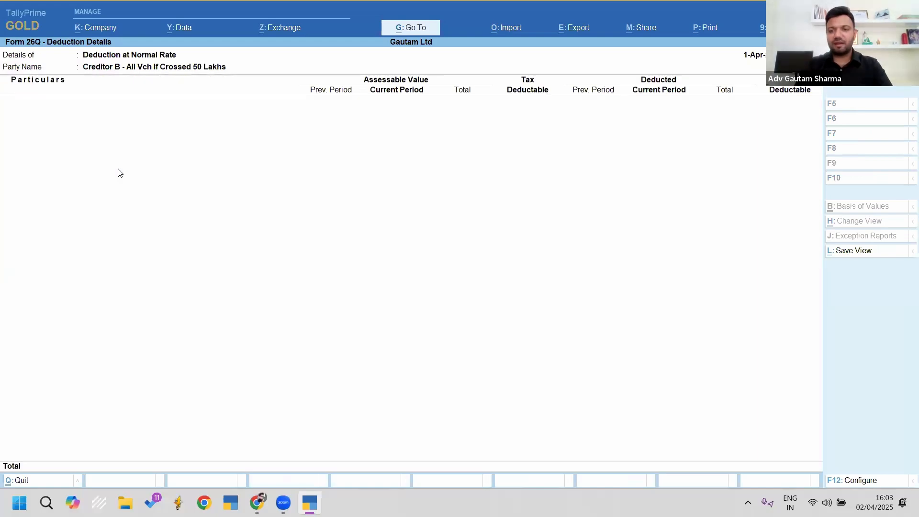
key(Escape)
key(Down)
key(Down)
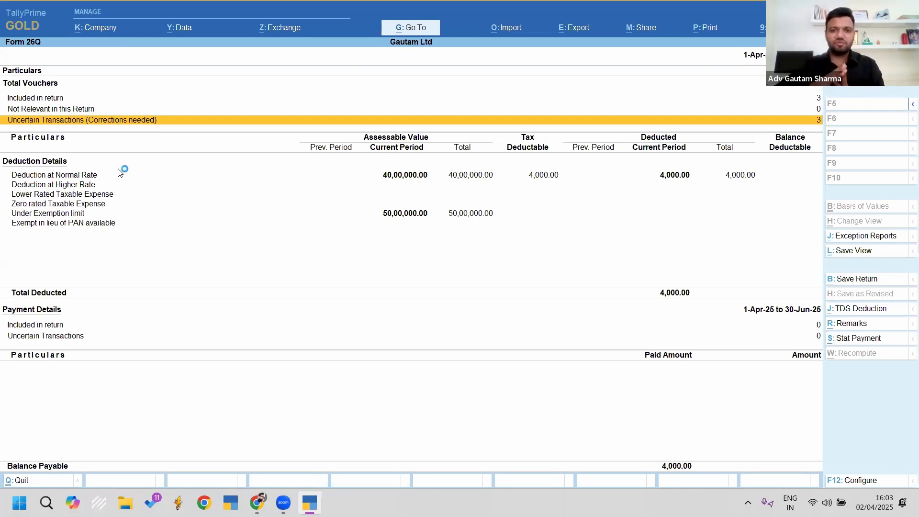
Step: Open Uncertain Transactions and highlight the PAN not available for party exception
key(Return)
key(Down)
key(Down)
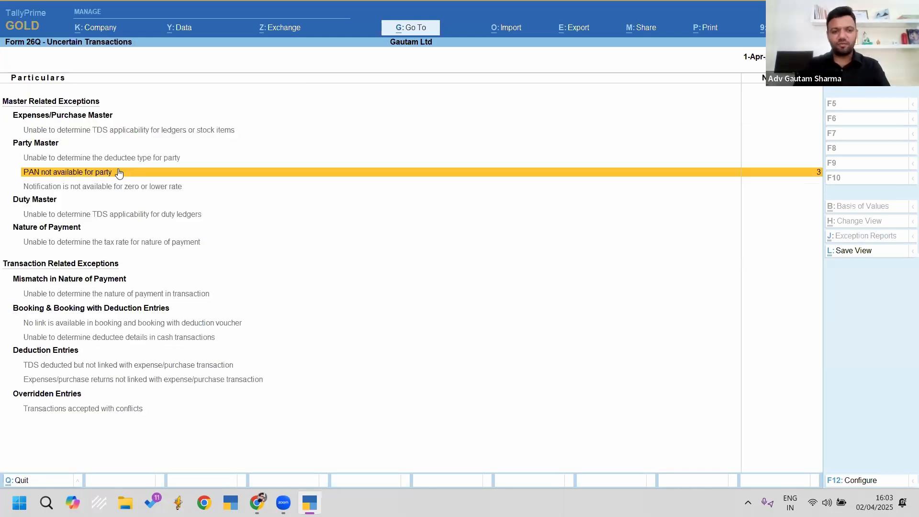
key(ctrl)
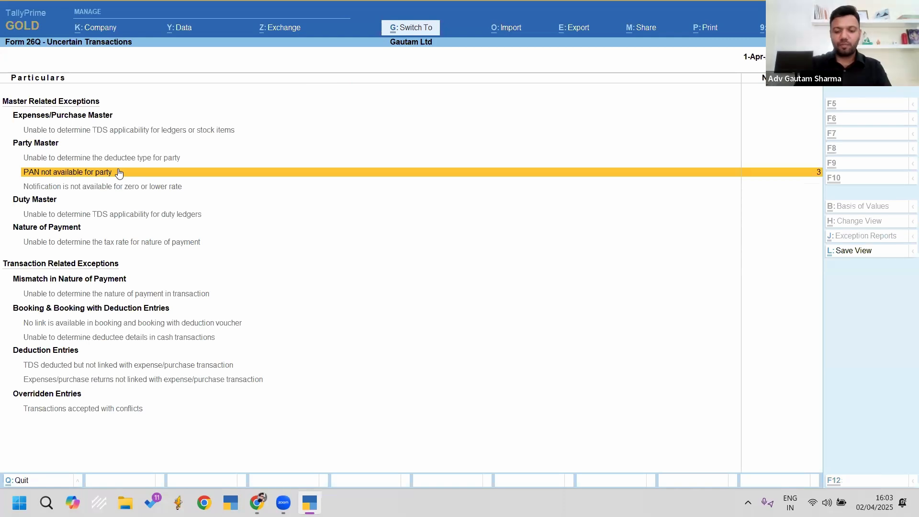
key(ctrl+2)
drag(7, 145, 154, 204)
key(Escape)
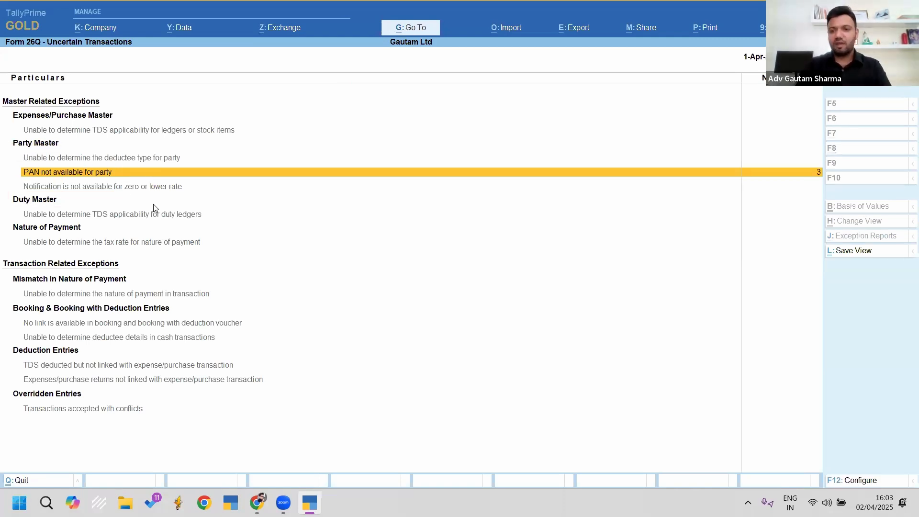
Step: Enter Creditor B's PAN number, applicable from 1-Apr-25, and accept the correction
key(Return)
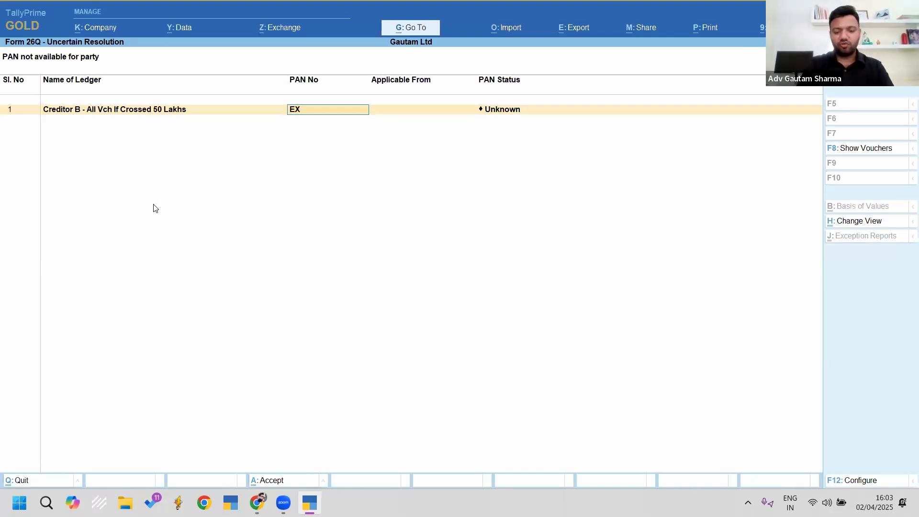
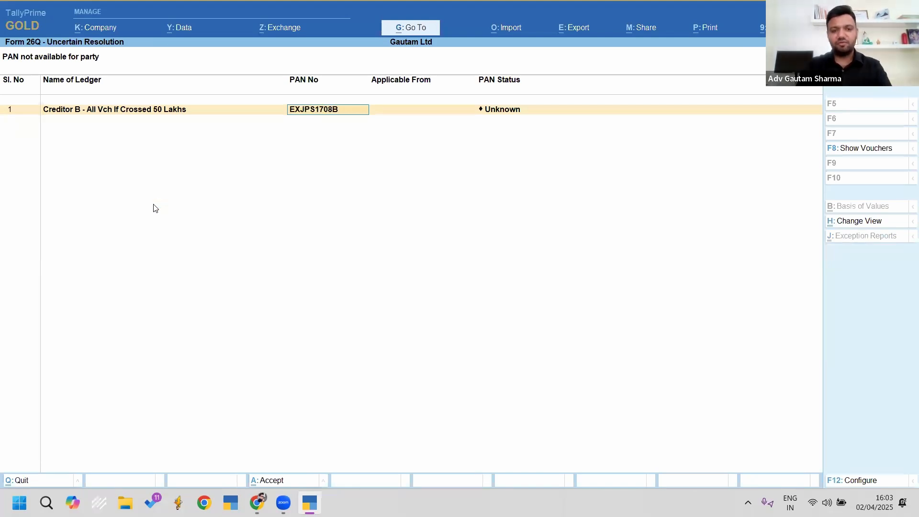
key(Return)
text(1-4-25)
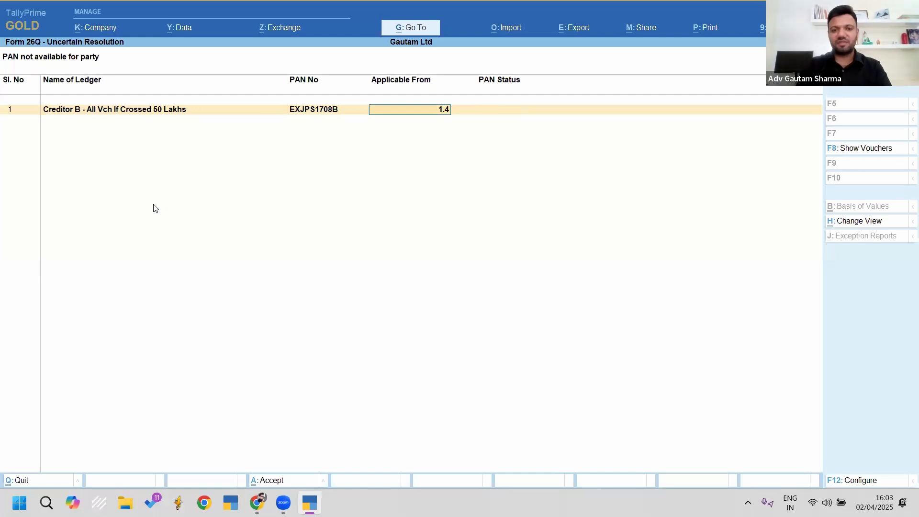
key(Return)
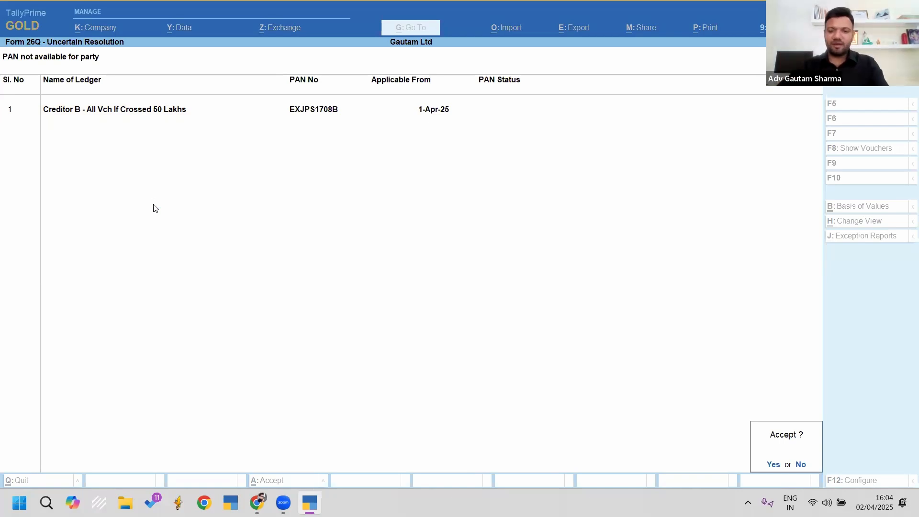
key(Return)
Step: Review the updated Form 26Q deduction rows, then close the report
key(Escape)
key(Down)
key(Down)
key(Up)
key(Down)
key(Down)
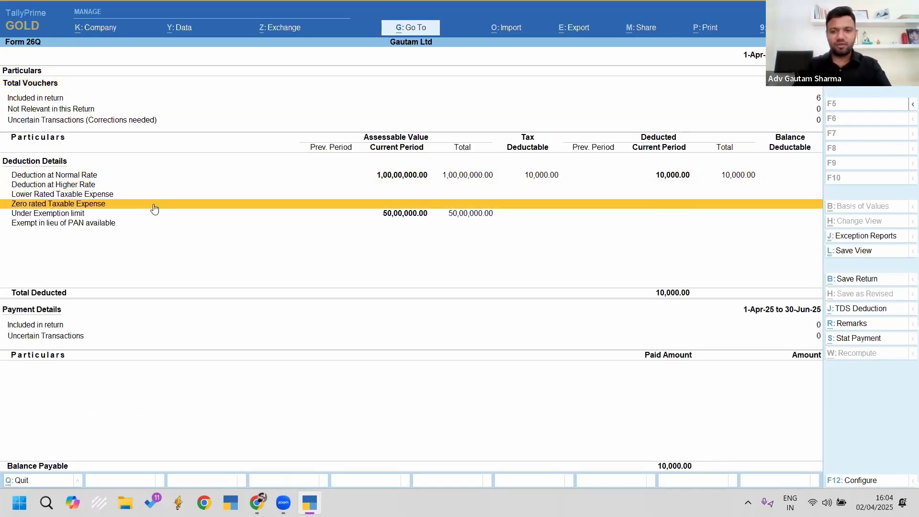
key(Escape)
key(Escape)
Step: Start a Payment voucher autofilled as a TDS Stat Payment with period starting 1-Apr-25
key(n)
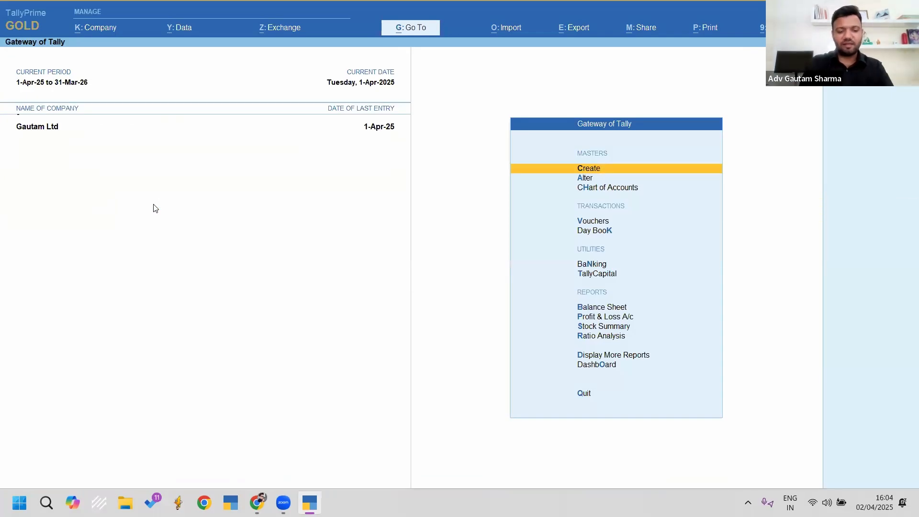
key(v)
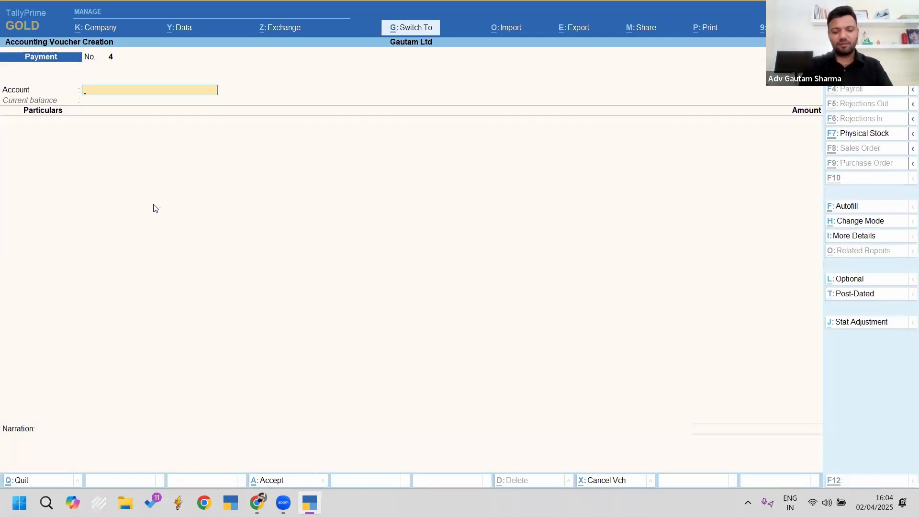
key(ctrl+f)
key(Return)
key(Down)
key(Return)
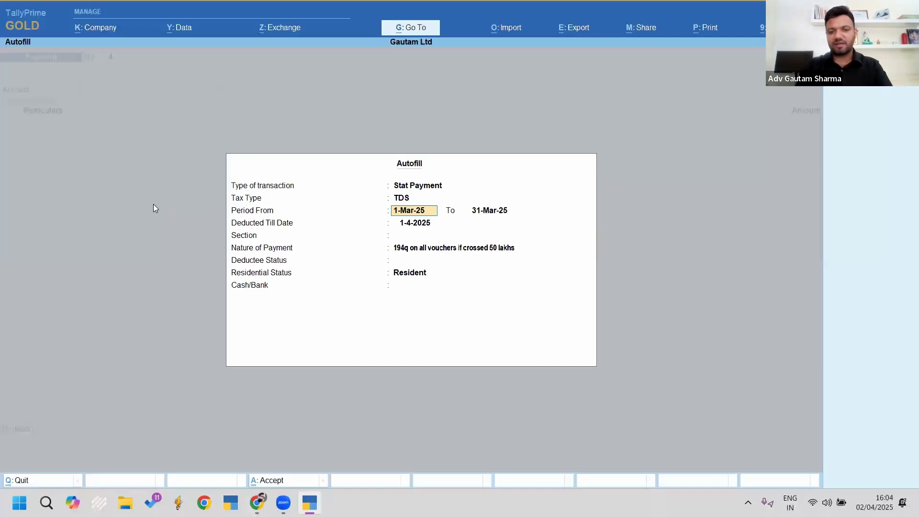
text(1-4)
key(Return)
Step: Complete the period, choose section 194Q from Bank A/c, and save the 6,000 stat payment
text(1)
key(Return)
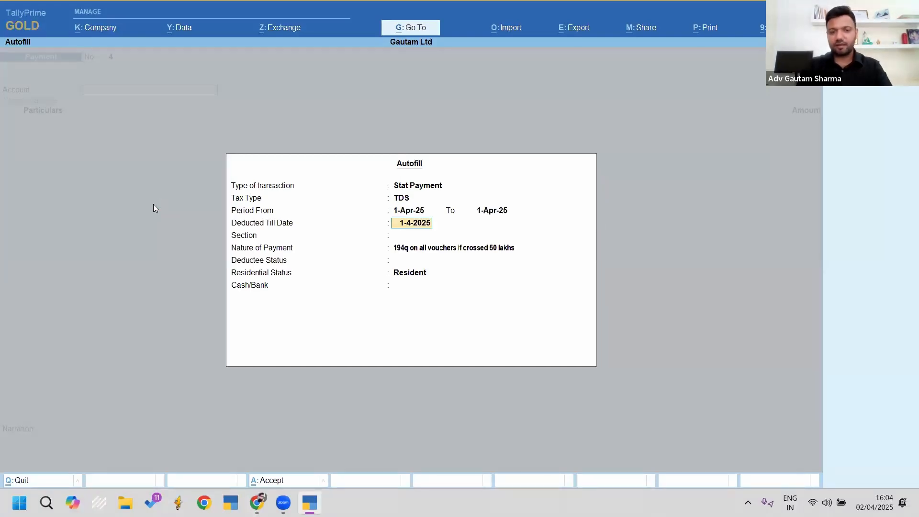
key(Return)
key(Return)
key(Return)
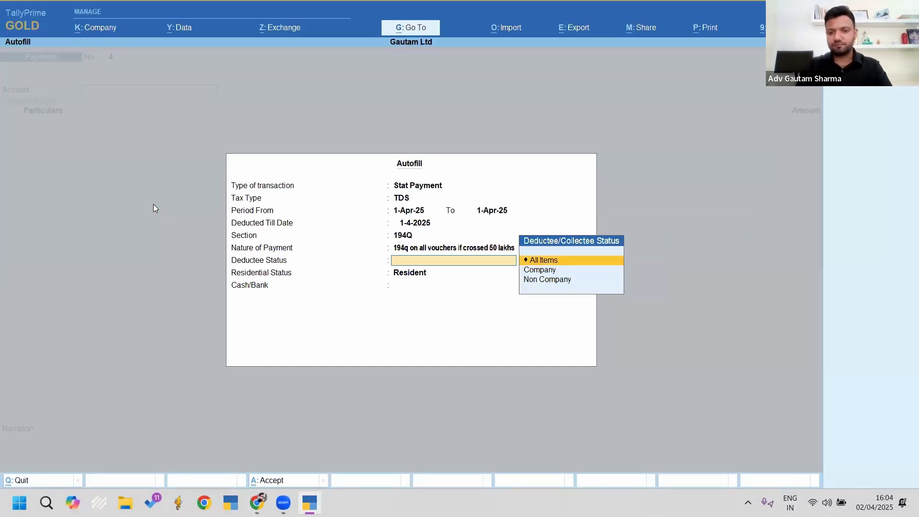
key(Return)
key(Return)
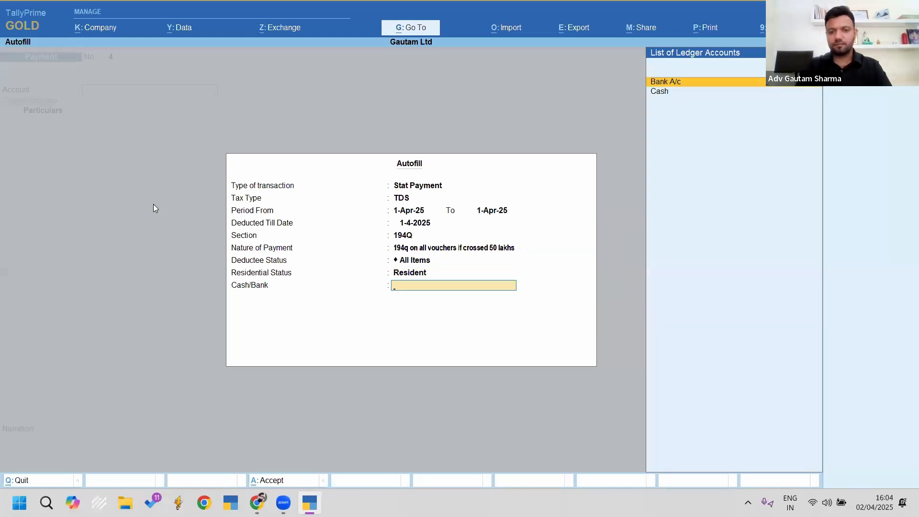
key(Return)
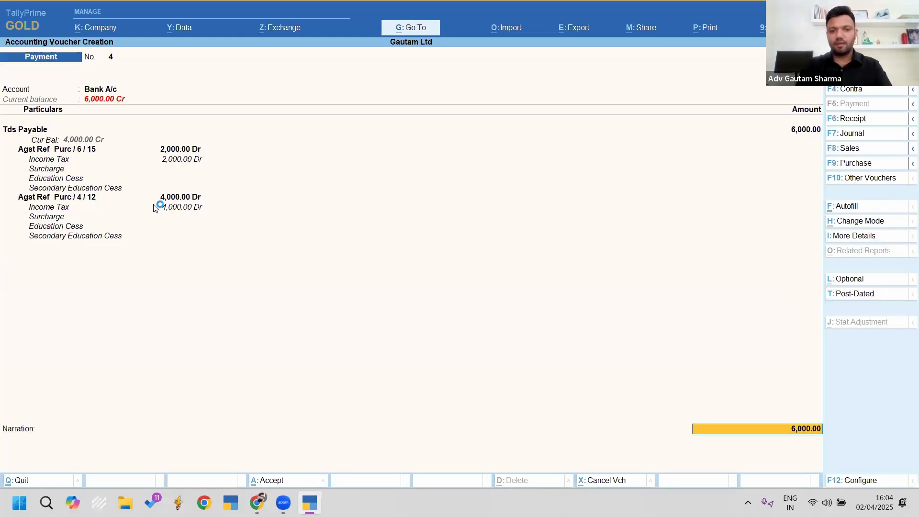
key(ctrl+a)
key(Escape)
key(Escape)
key(Escape)
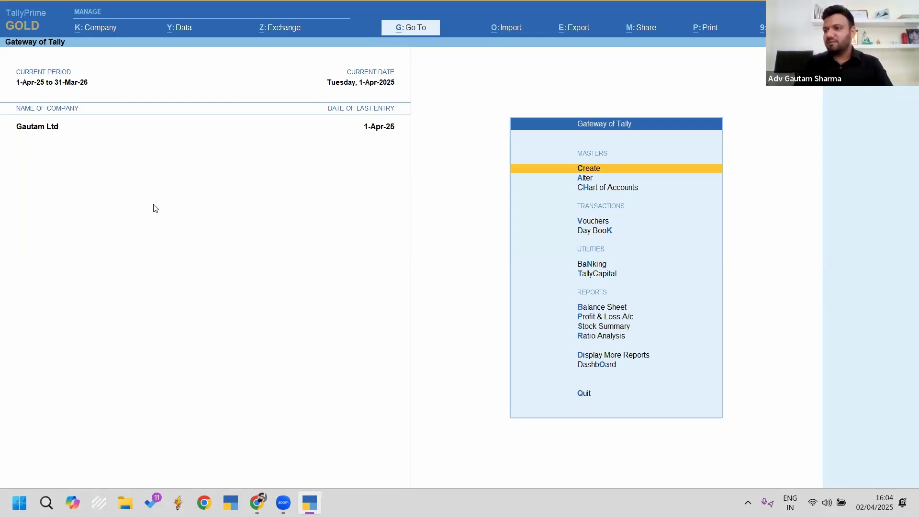
Step: Shut the Gautam Ltd company from the list of open companies
key(Escape)
key(Escape)
key(ctrl+F3)
key(Return)
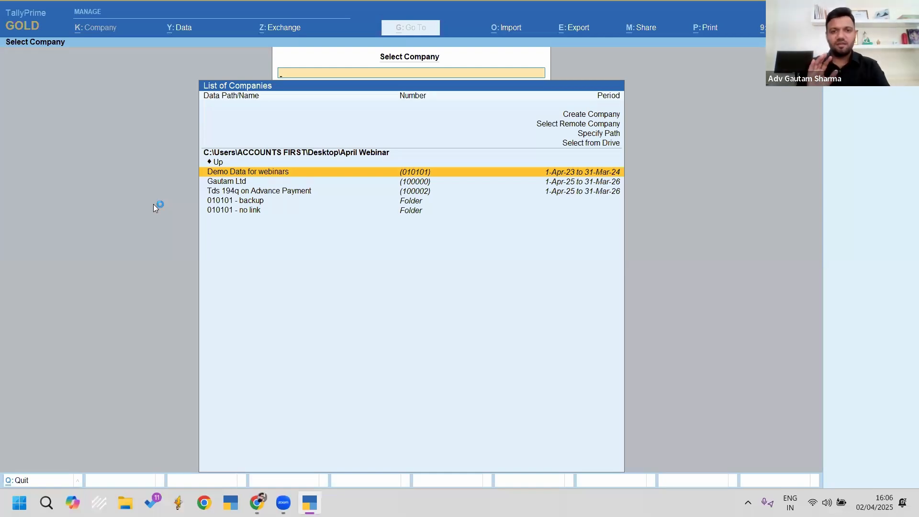
Step: Open the Tds 194q on Advance Payment company and its ledger alteration list
key(Down)
key(Down)
key(Return)
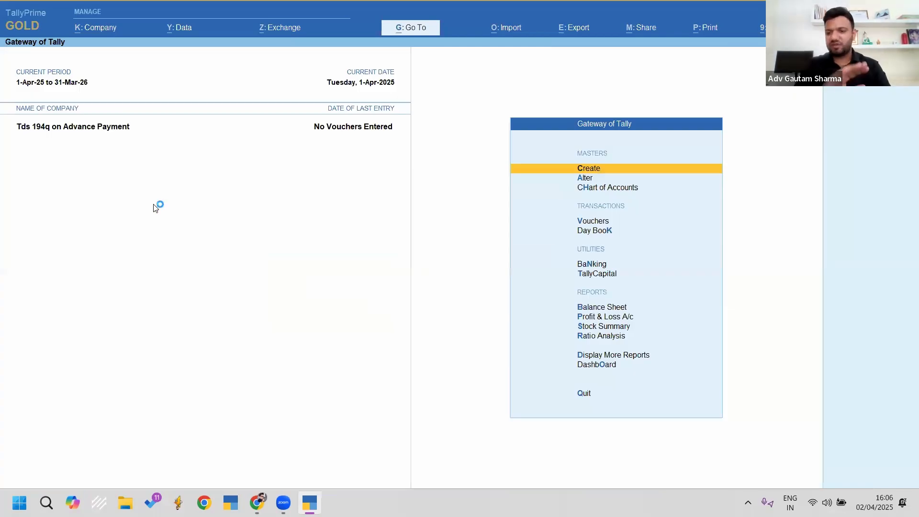
key(Down)
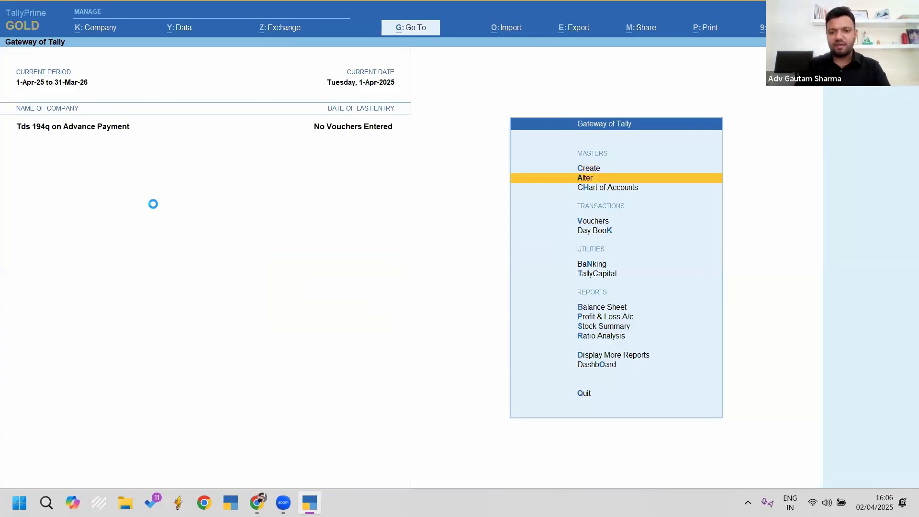
key(Return)
key(Down)
key(Return)
Step: Review the Gautam ledger's TDS nature of payment details and save the ledger
key(Down)
key(Down)
key(Return)
key(Return)
key(Return)
key(Return)
key(Return)
key(Return)
key(Return)
key(Return)
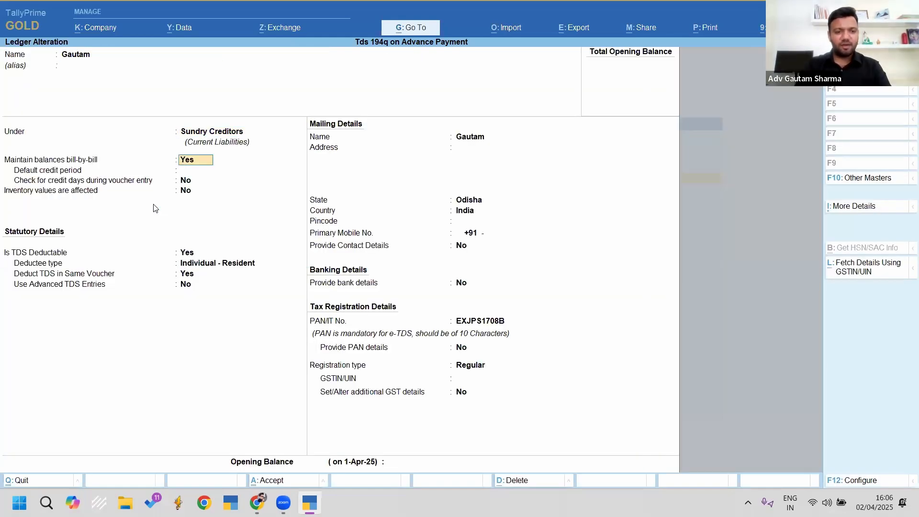
key(Return)
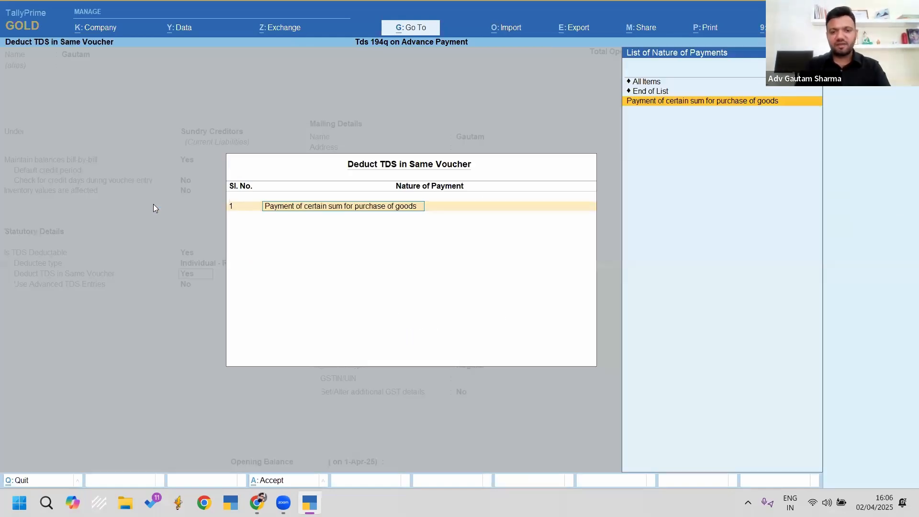
key(ctrl+Return)
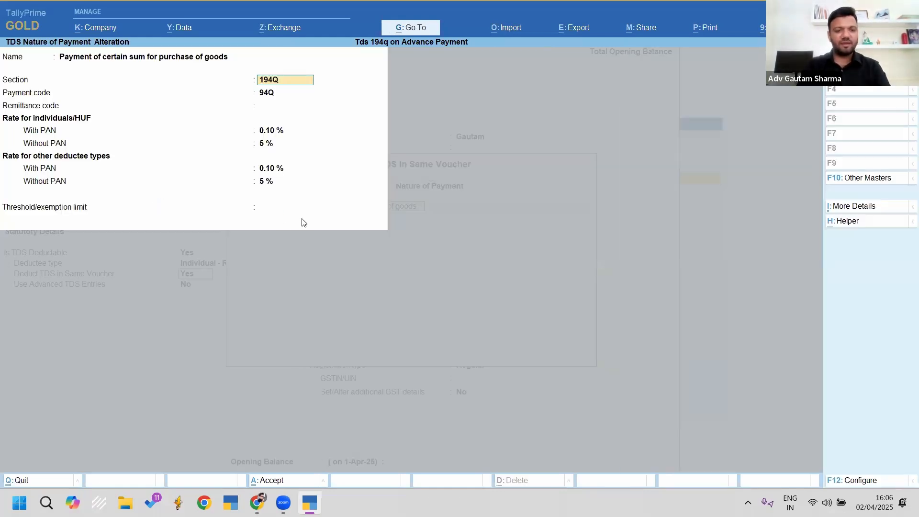
key(Escape)
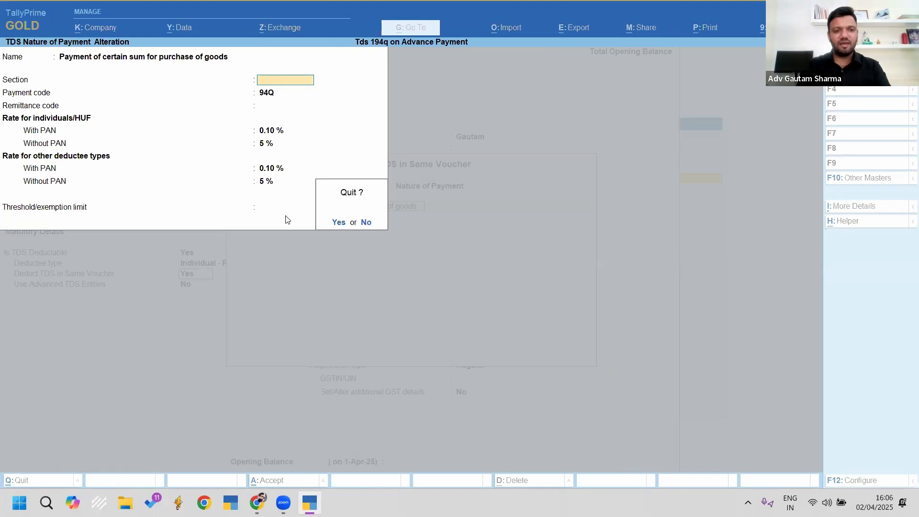
key(y)
key(Escape)
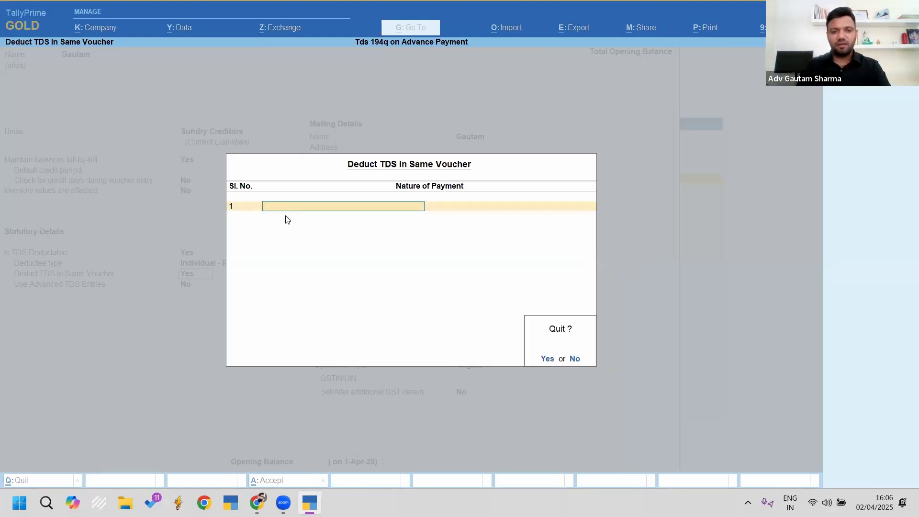
key(y)
key(Return)
key(ctrl+a)
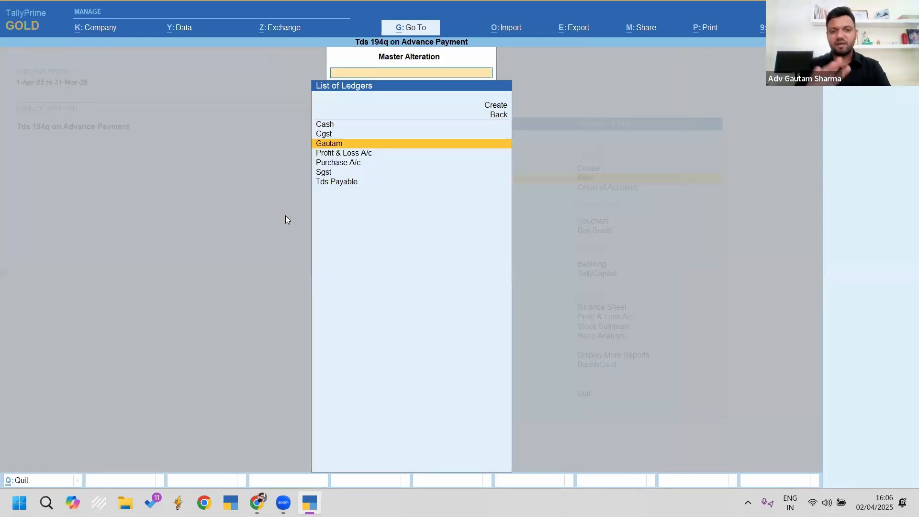
key(Down)
key(Down)
Step: Make Purchase A/c TDS-applicable with other statutory details on and nature of payment Any
key(Return)
key(Return)
key(Return)
key(Return)
key(Return)
key(Return)
key(Return)
key(Return)
key(Return)
key(Return)
key(Return)
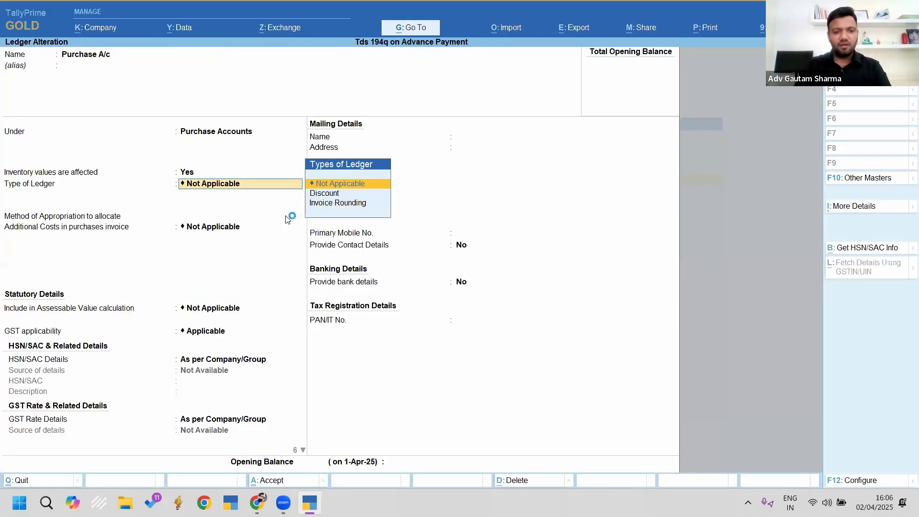
key(Return)
key(y)
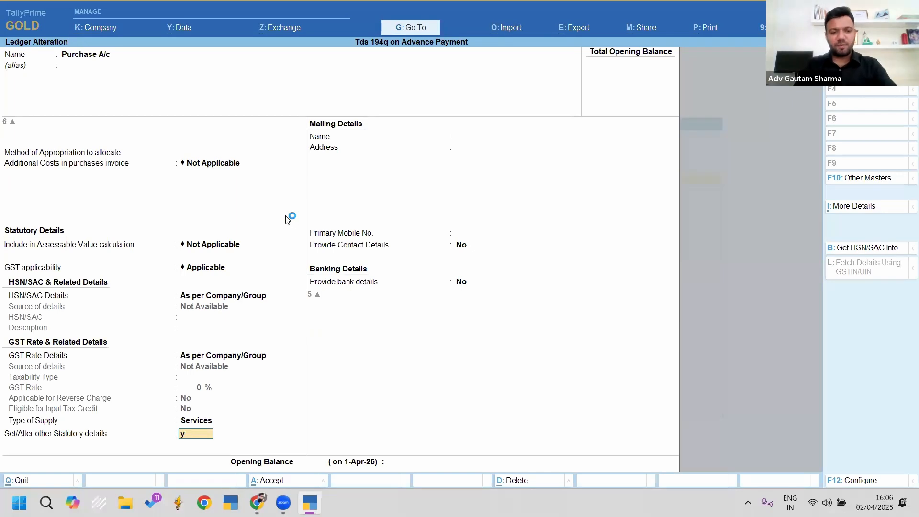
key(Return)
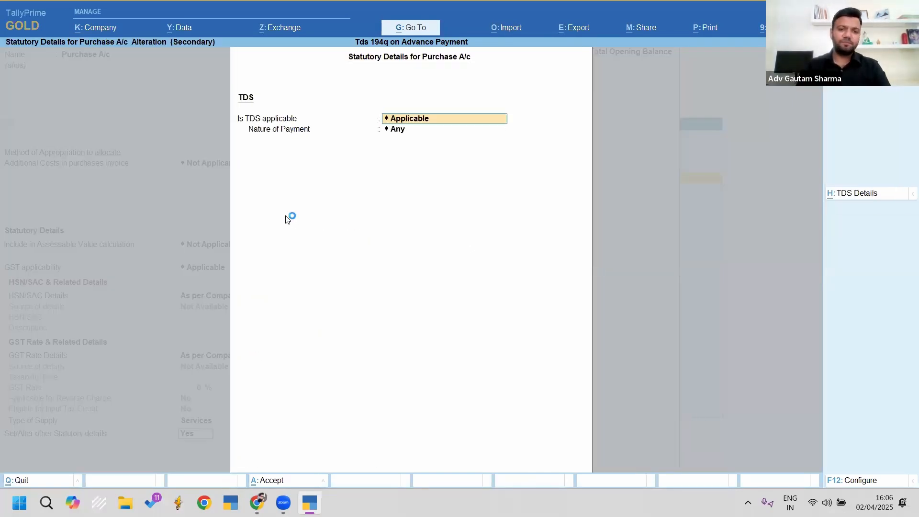
key(Return)
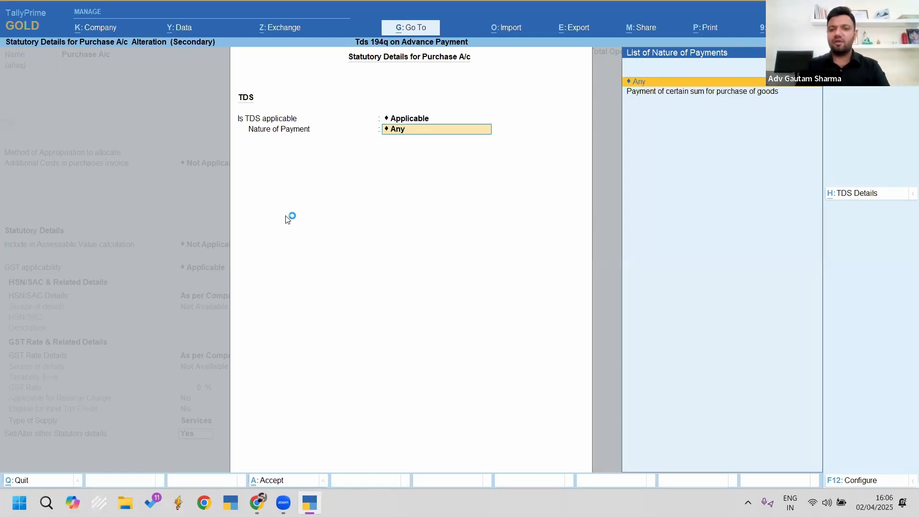
key(Return)
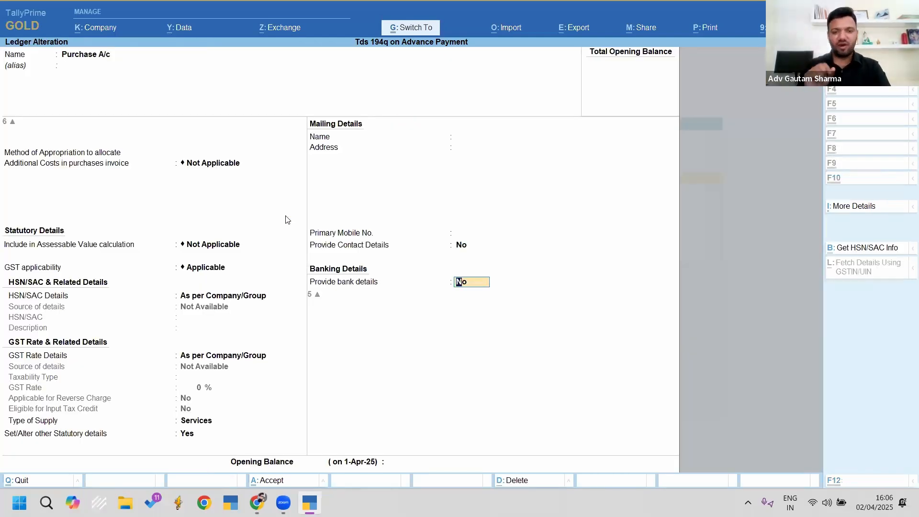
key(ctrl+a)
Step: Review the Sgst and Tds Payable ledgers unchanged, then return to Gateway of Tally
key(Down)
key(Return)
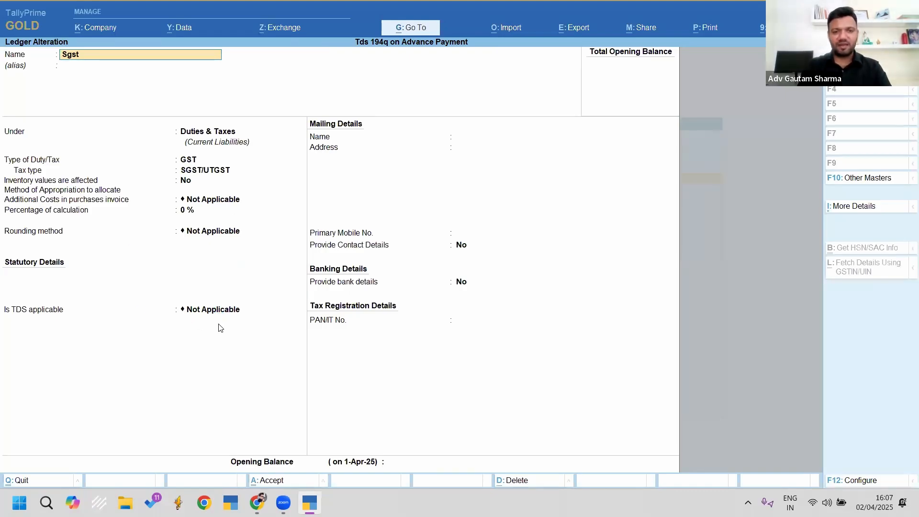
key(Escape)
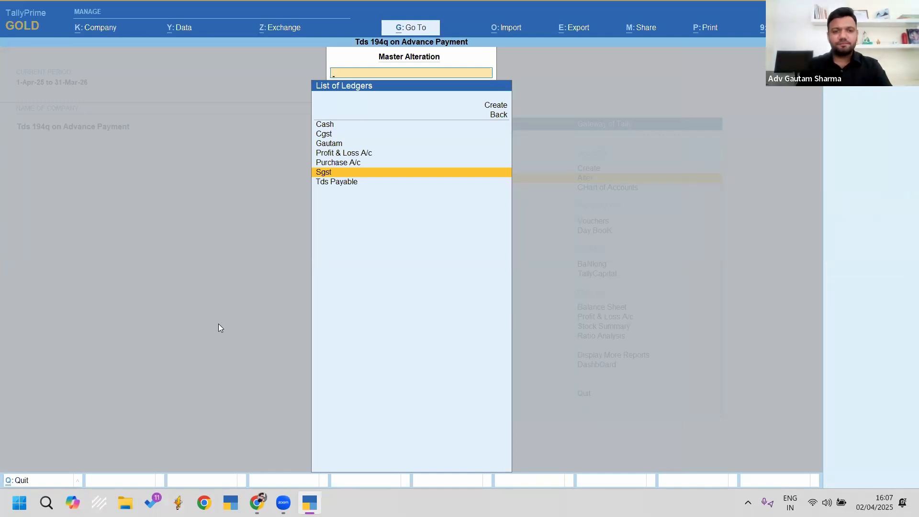
key(Up)
key(Up)
key(Up)
key(Up)
key(Down)
key(Down)
key(Down)
key(Down)
key(Down)
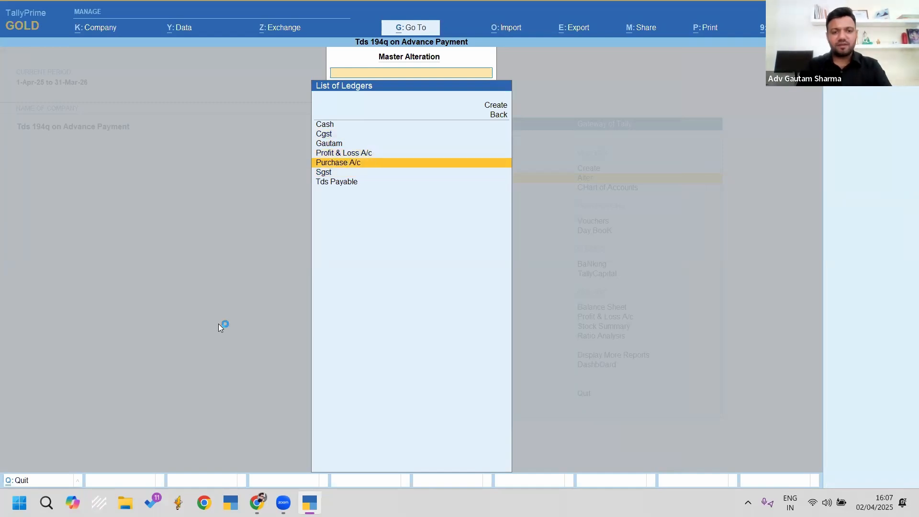
key(Return)
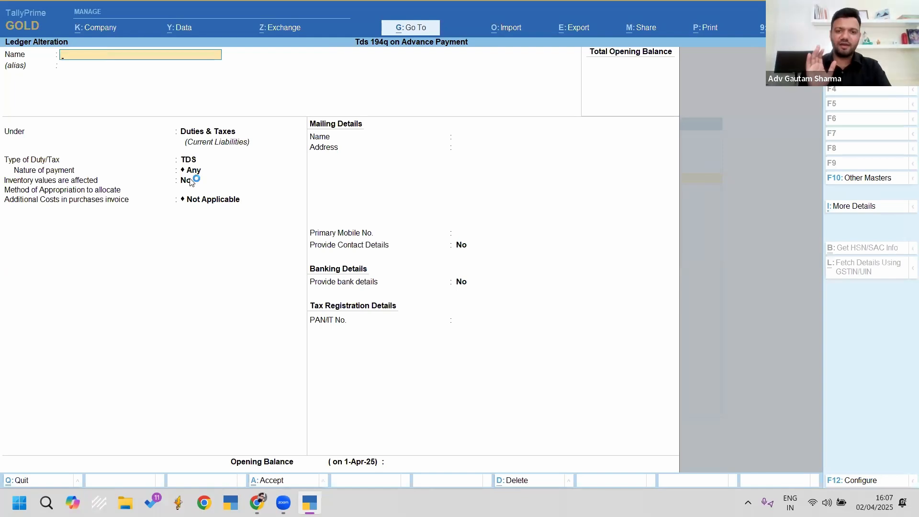
key(Escape)
key(Escape)
key(Escape)
Step: Highlight the 'No Vouchers Entered' note, then open a fresh Payment voucher No. 7
key(Up)
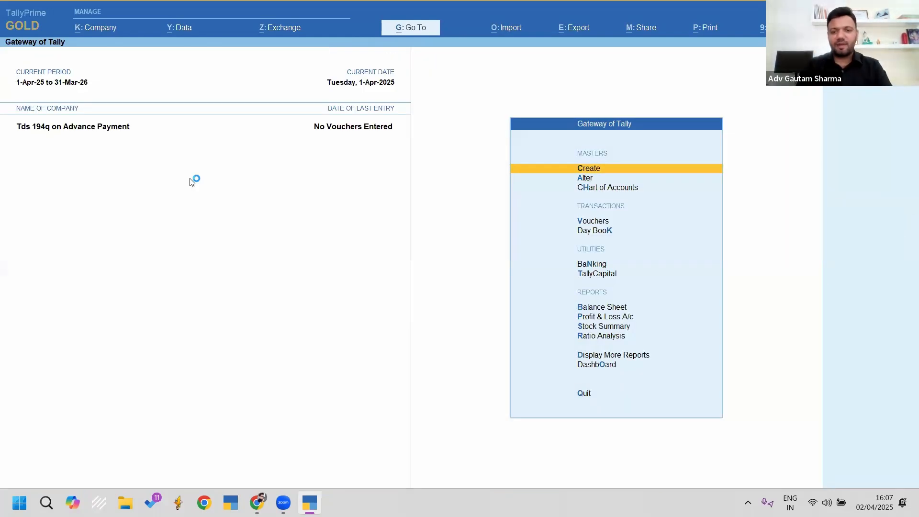
key(v)
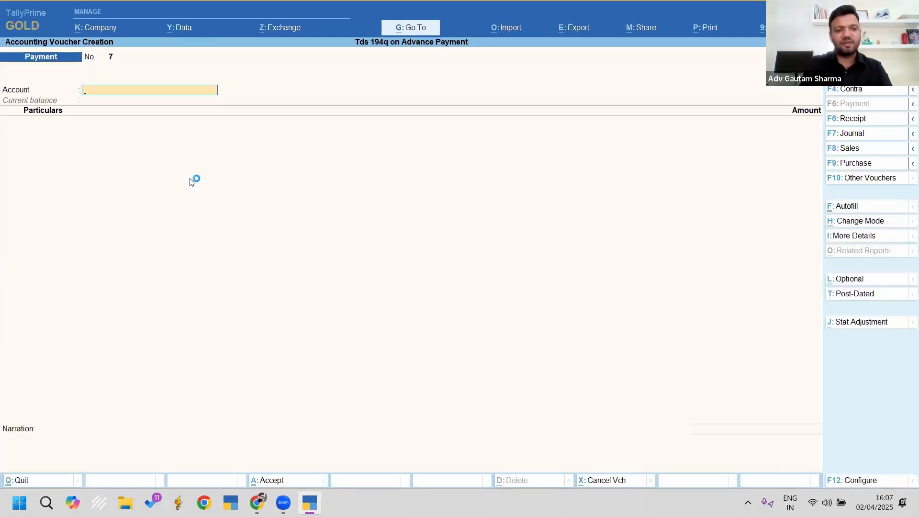
key(Escape)
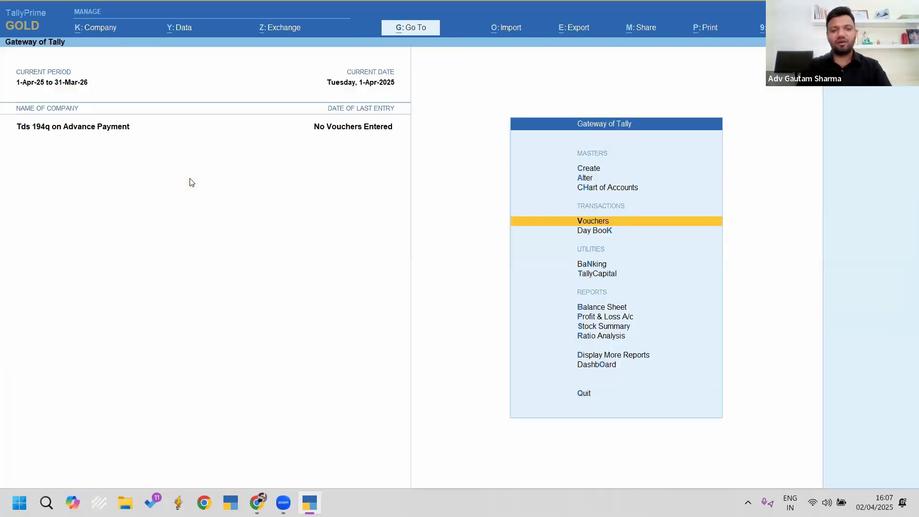
key(ctrl+2)
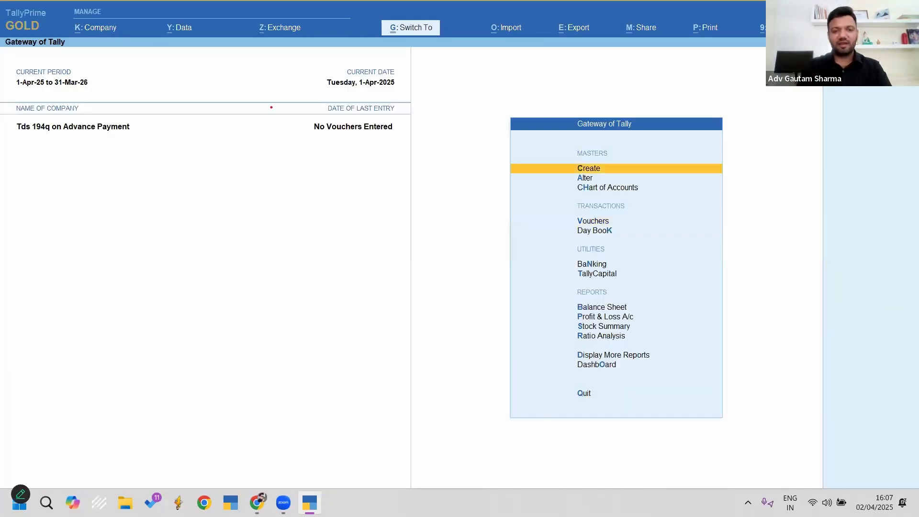
drag(277, 79, 443, 167)
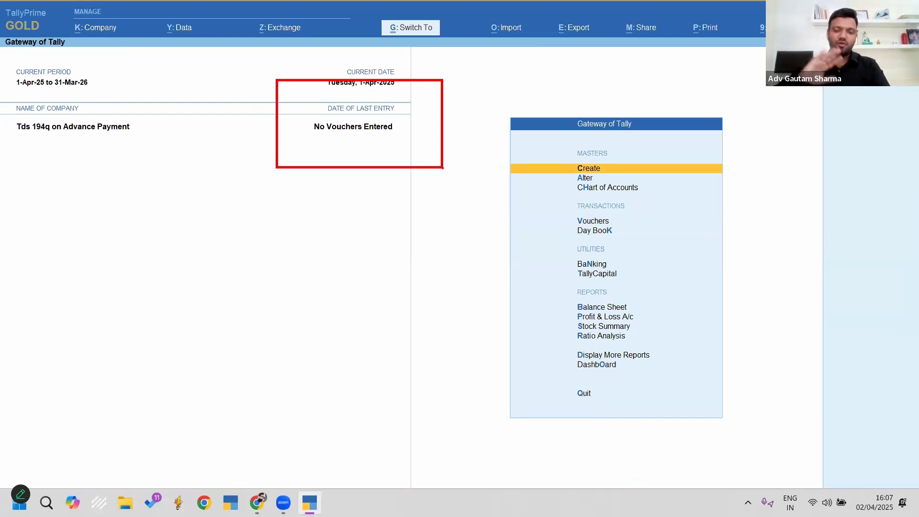
key(Escape)
key(Escape)
key(v)
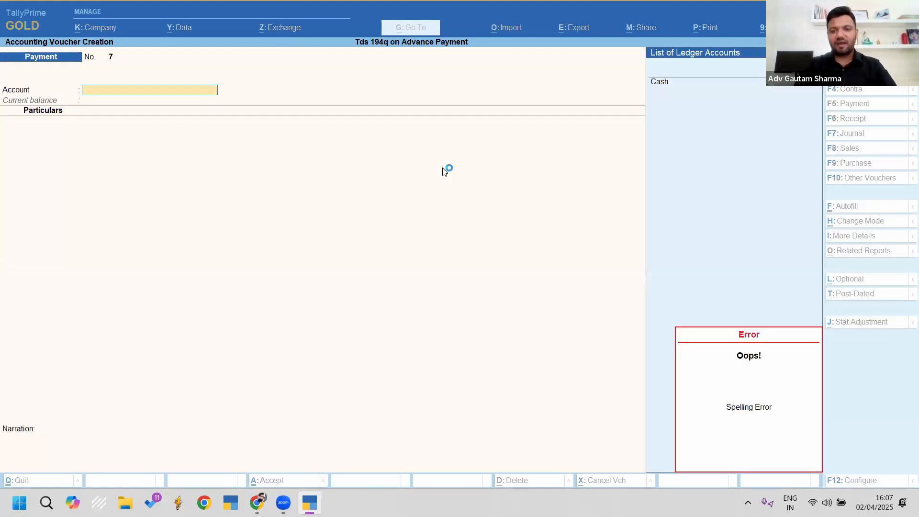
Step: Pay Gautam 1,00,000 Dr from Cash as Advance bill reference 7
key(Return)
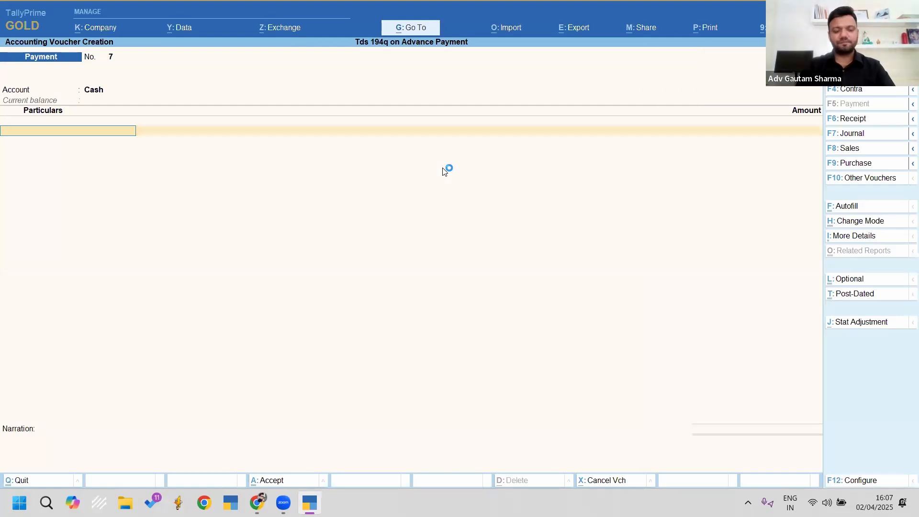
text(Gau)
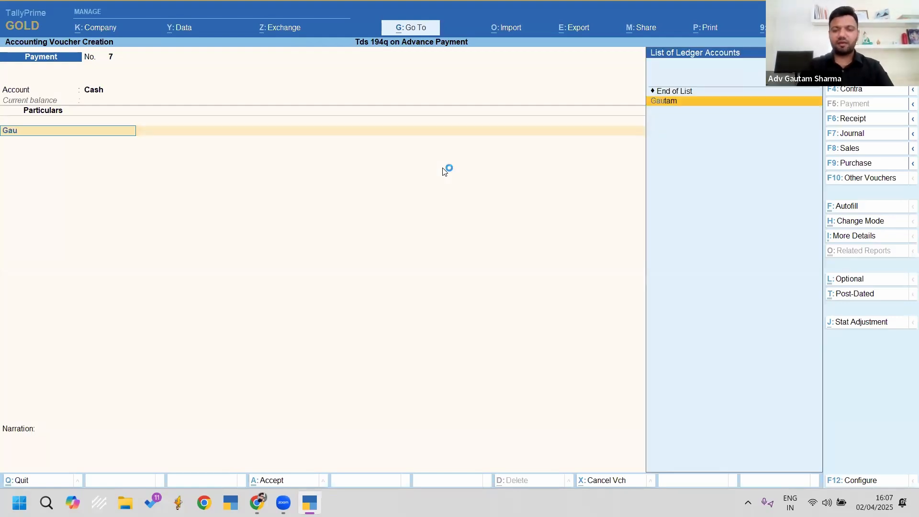
key(Return)
key(Up)
key(Up)
key(Up)
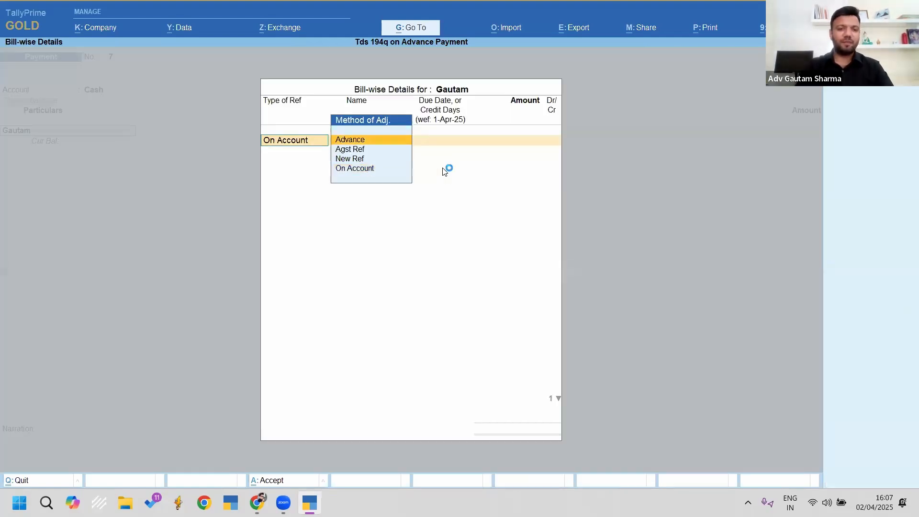
key(Return)
key(Return)
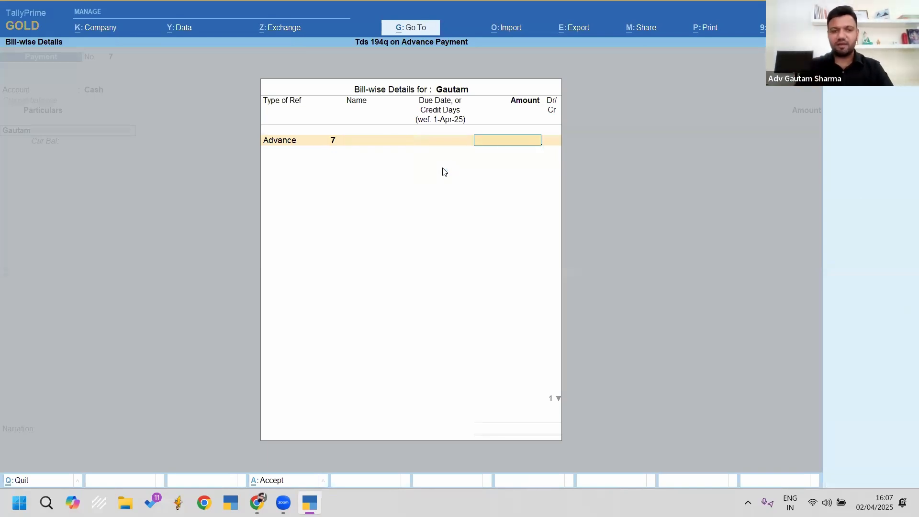
key(BackSpace)
key(BackSpace)
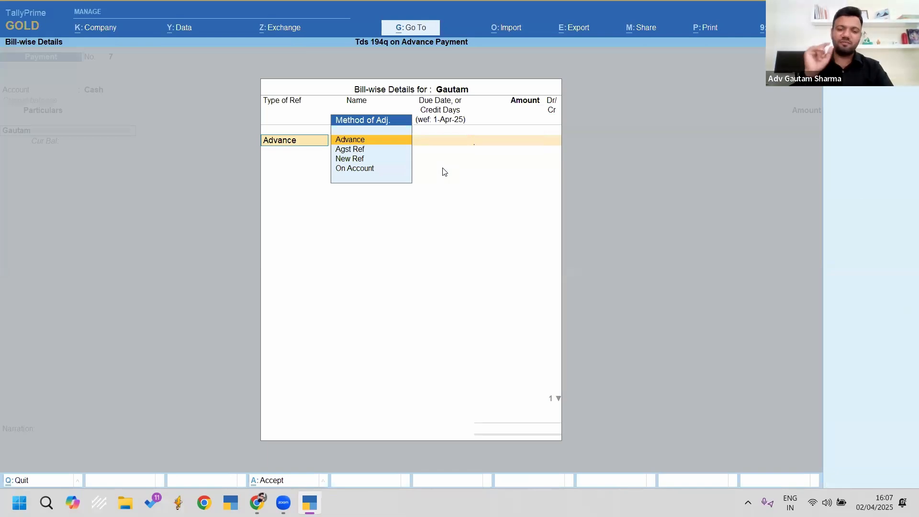
key(Return)
key(Return)
key(Return)
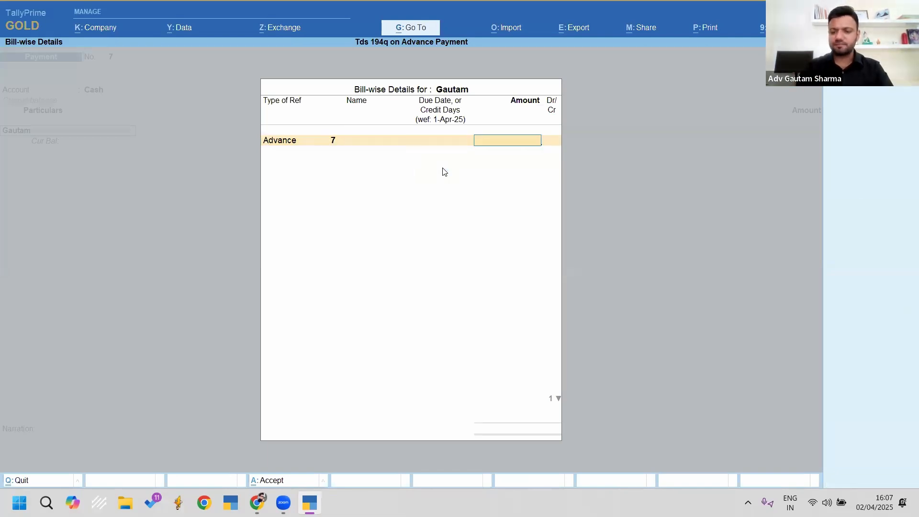
text(100000)
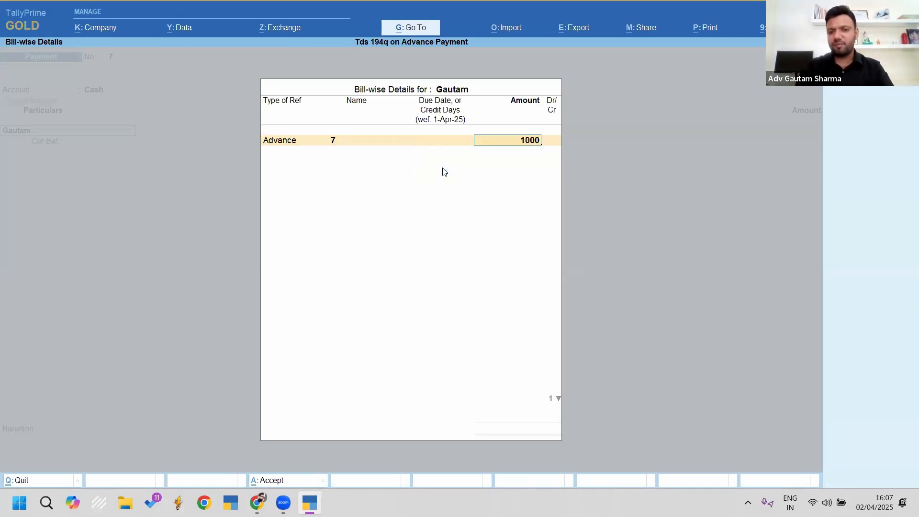
key(Return)
key(Return)
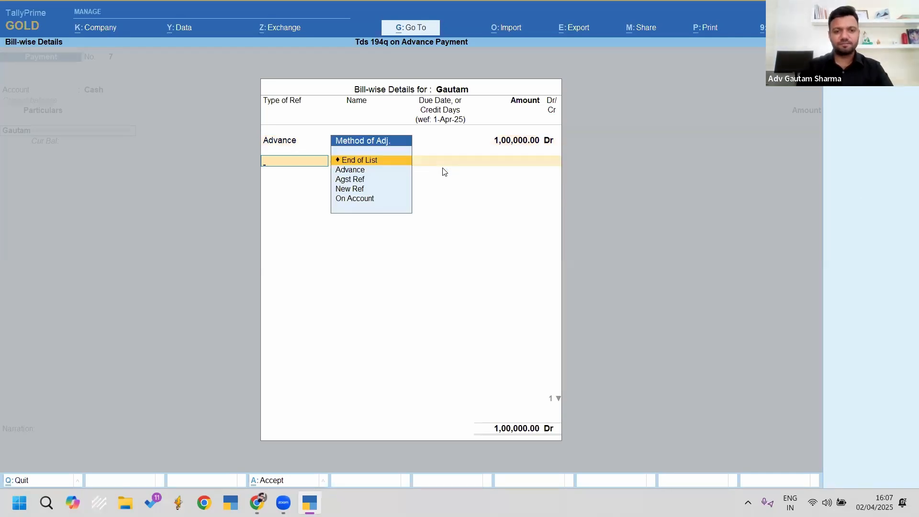
key(Return)
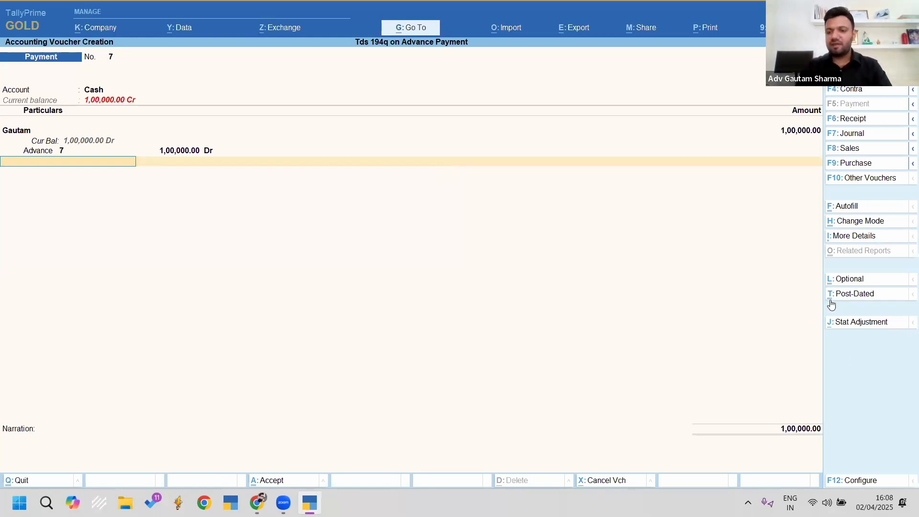
Step: Bring up the GST and TDS Stat Adjustment details for the voucher with Alt+J
key(ctrl)
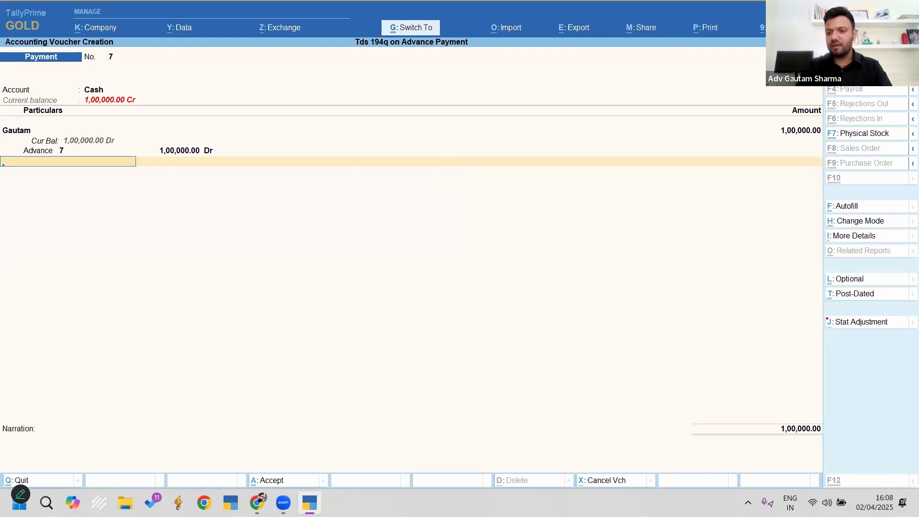
drag(818, 313, 917, 352)
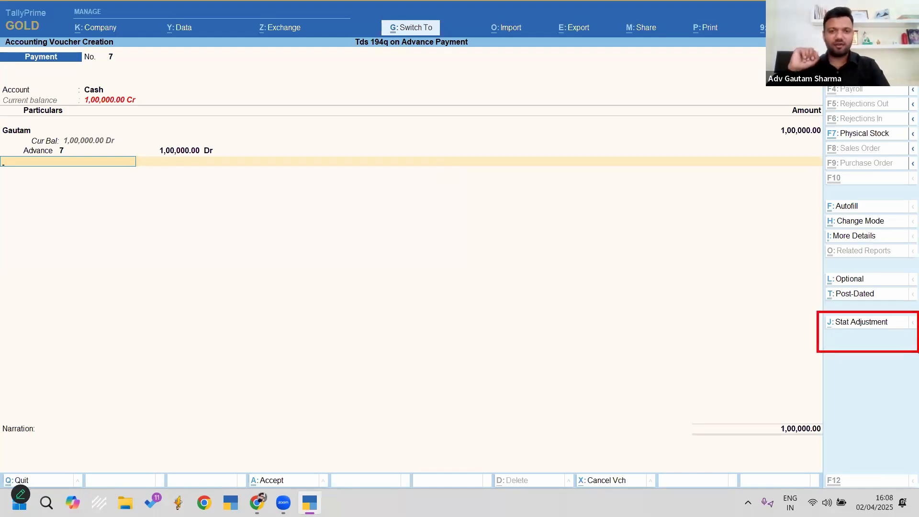
key(Escape)
key(alt+j)
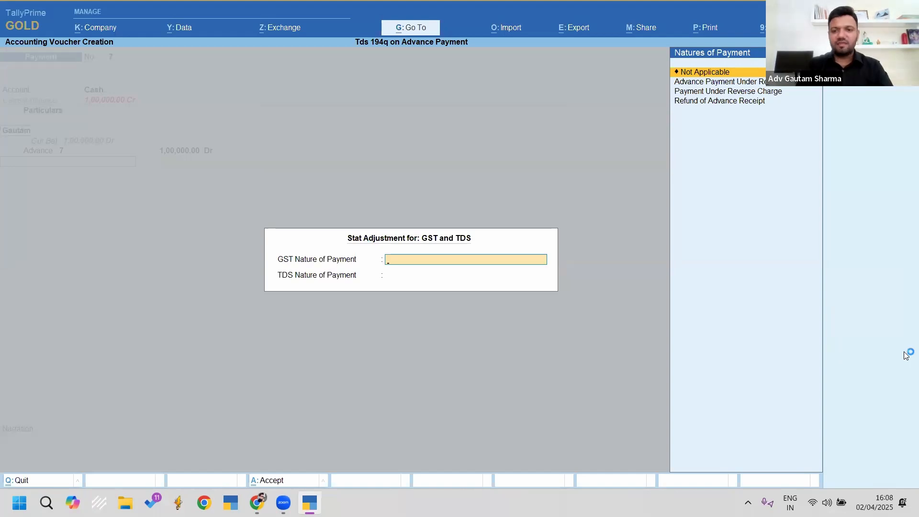
key(ctrl)
key(ctrl)
mouse_move(273, 236)
mouse_down()
mouse_move(339, 270)
mouse_move(362, 269)
mouse_up()
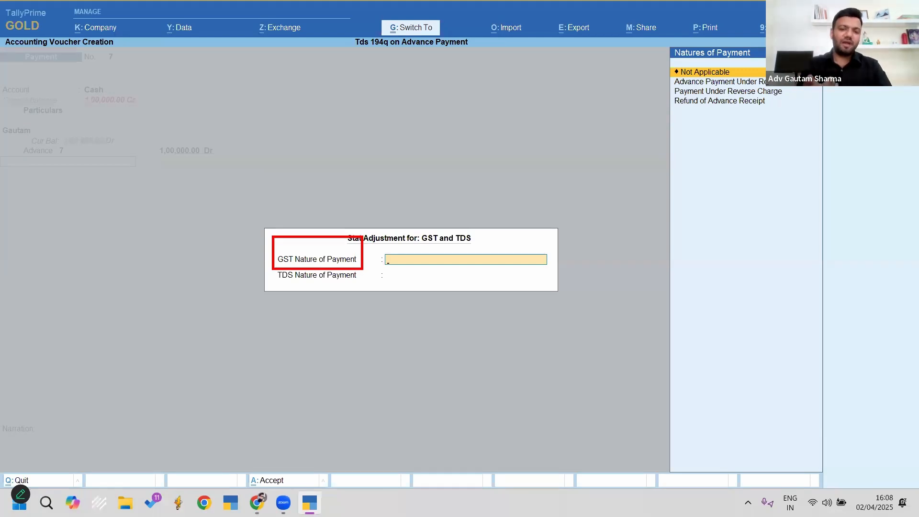
key(Escape)
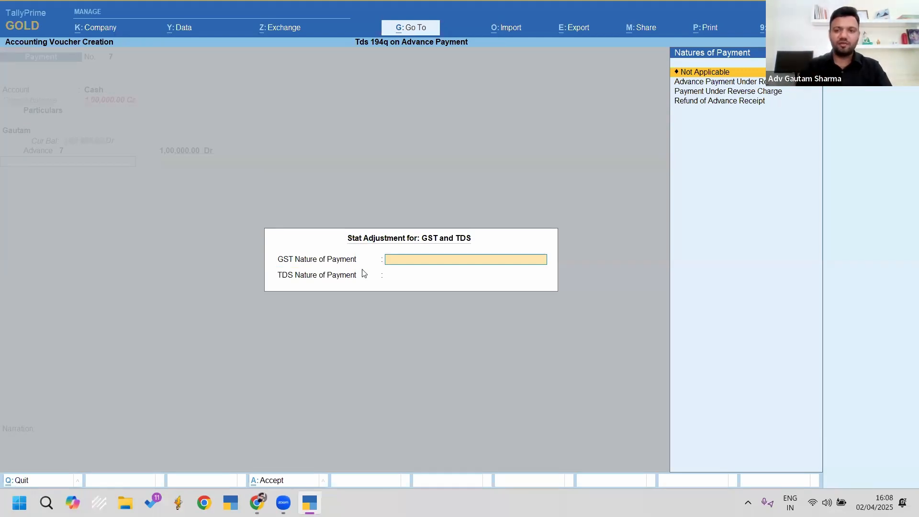
Step: Set GST nature to Not Applicable and TDS nature to Advance Payment for TDS Expenses
key(Return)
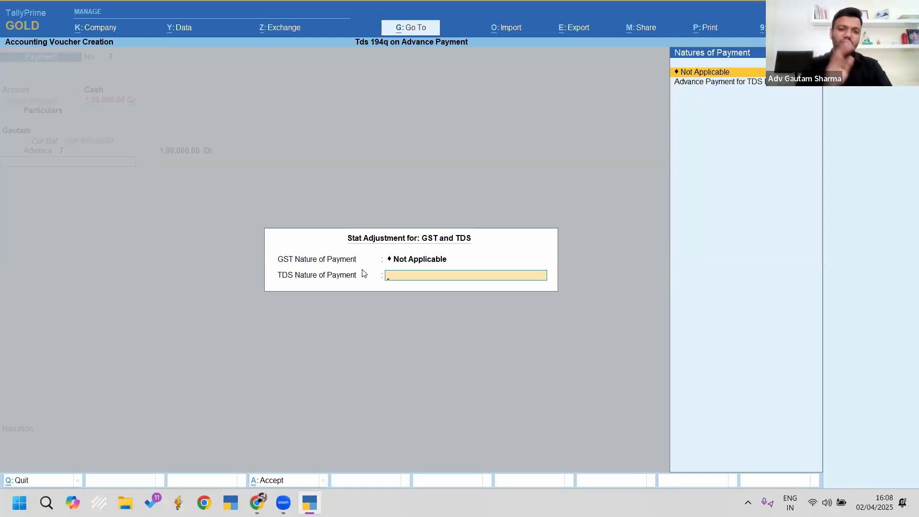
key(Down)
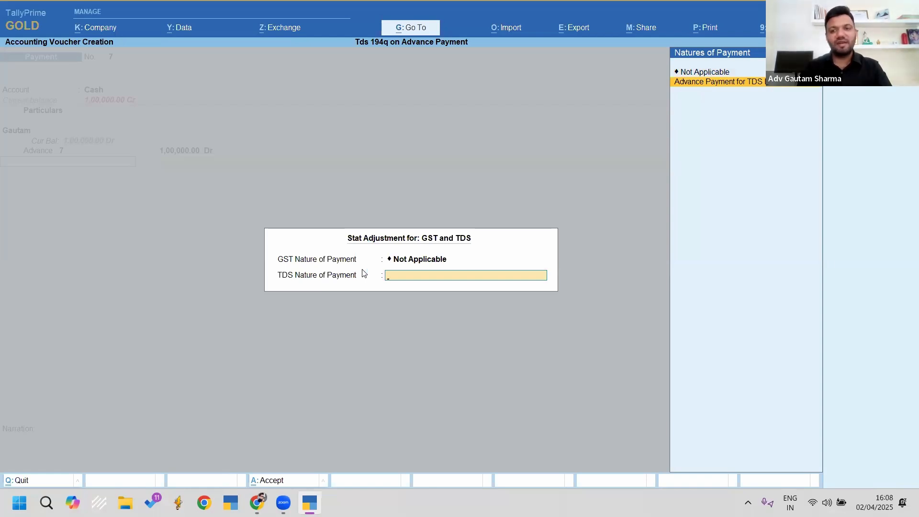
key(Return)
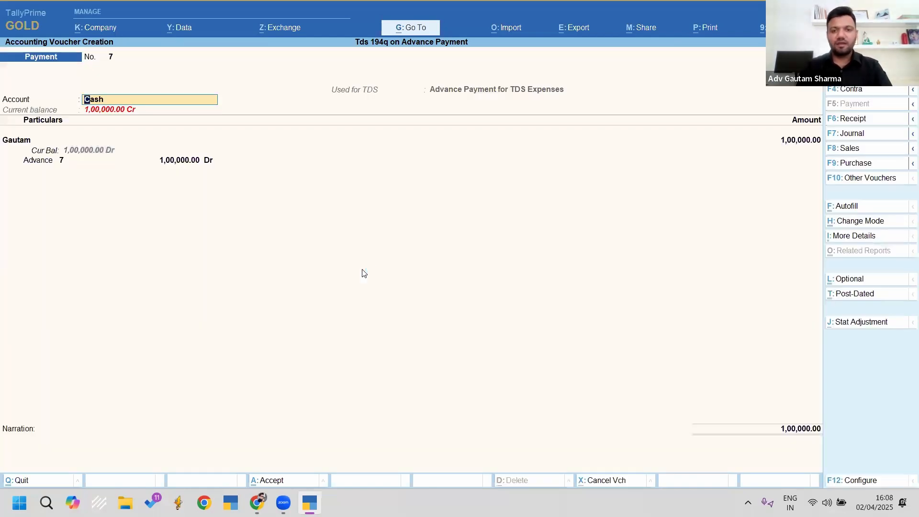
key(ctrl)
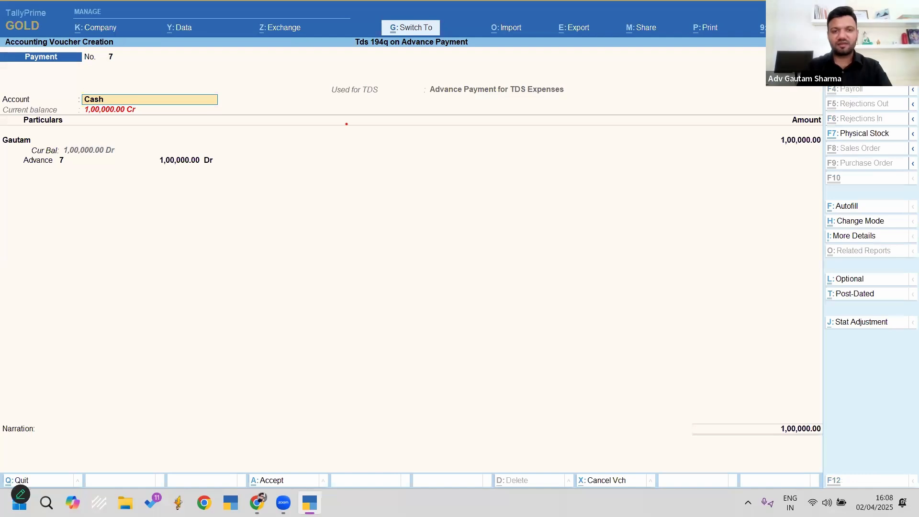
mouse_move(317, 75)
mouse_down()
mouse_move(516, 113)
mouse_move(580, 111)
mouse_up()
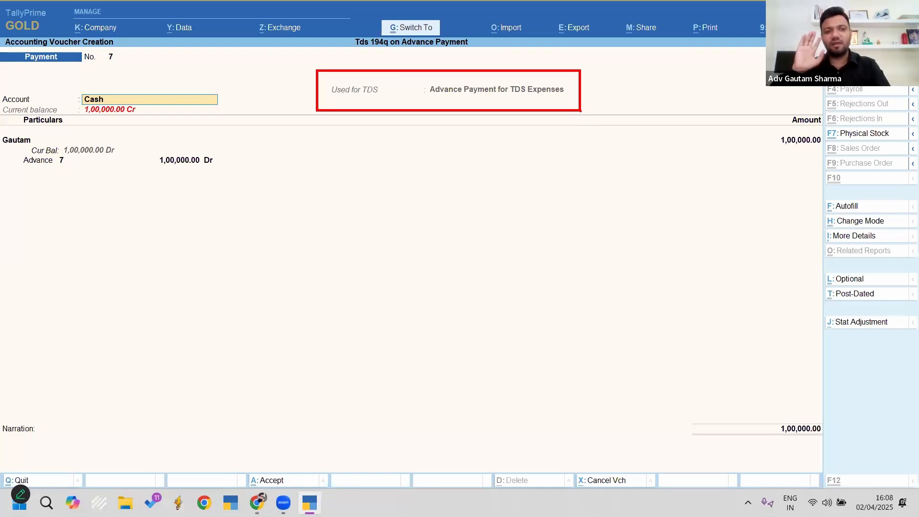
key(Escape)
key(Return)
key(Return)
key(Return)
key(Return)
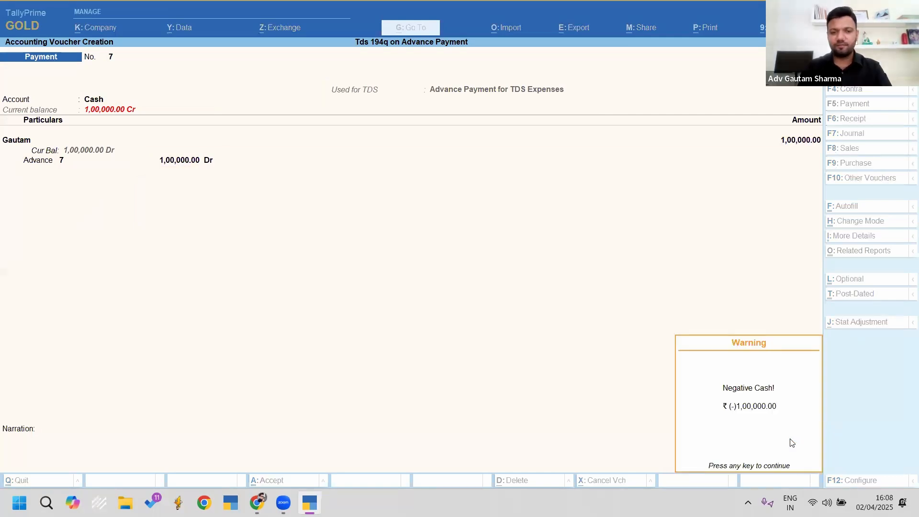
Step: Dismiss the Negative Cash warning and pick 'Payment of certain sum for purchase of goods'
key(Return)
key(Down)
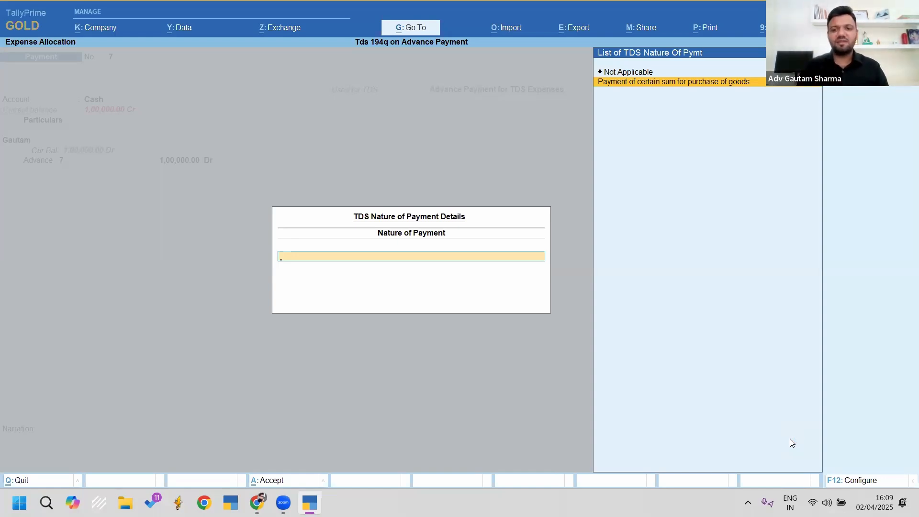
key(Return)
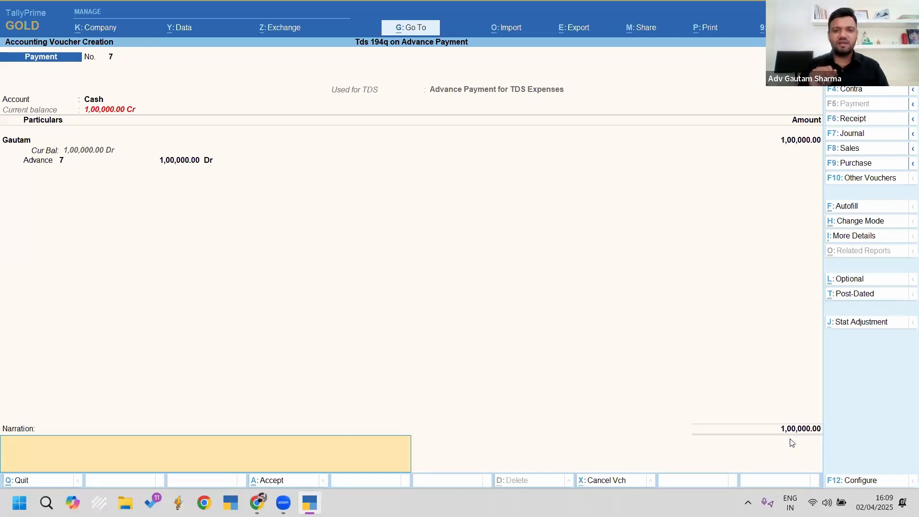
key(ctrl+2)
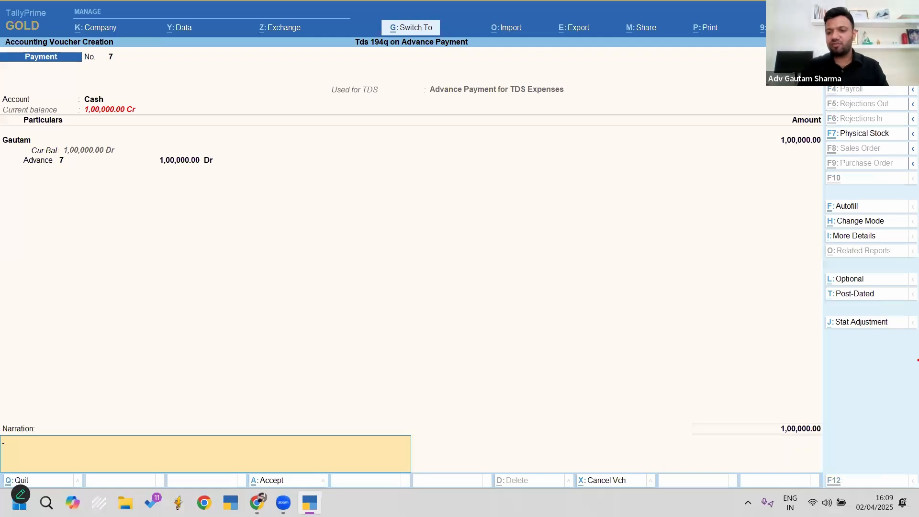
drag(808, 311, 896, 351)
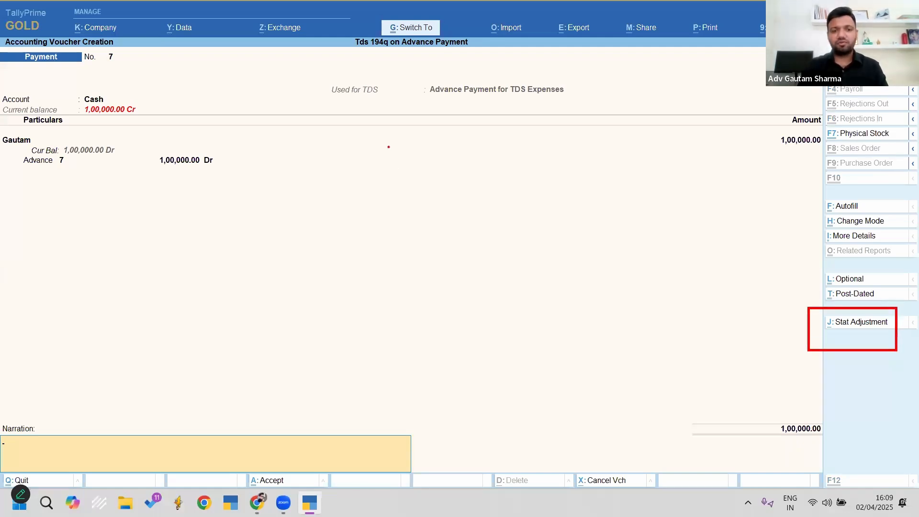
mouse_move(306, 63)
mouse_down()
mouse_move(440, 94)
mouse_move(580, 112)
mouse_up()
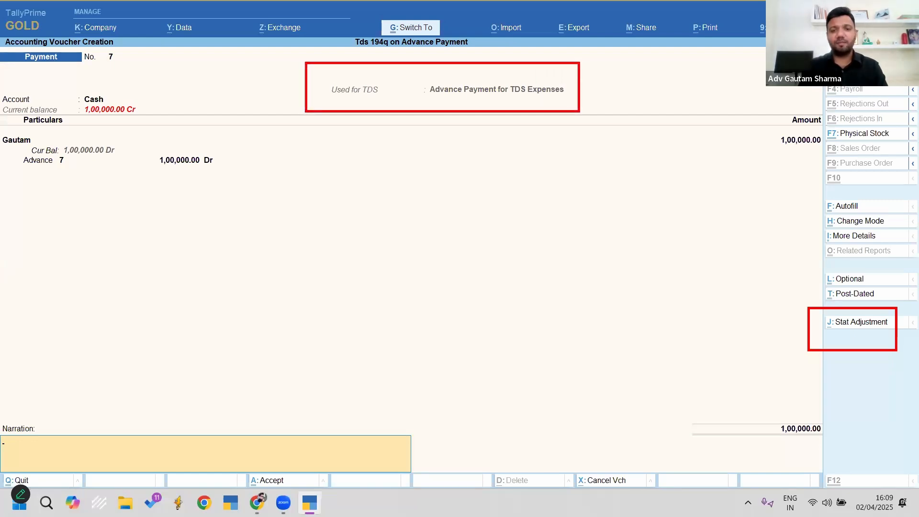
key(Escape)
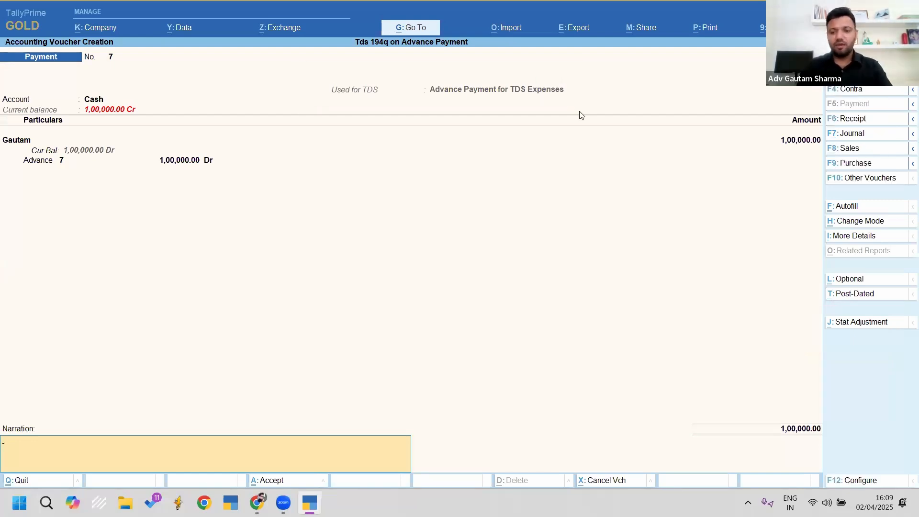
Step: Save Payment voucher 7 and return to Gateway of Tally without quitting
key(ctrl+a)
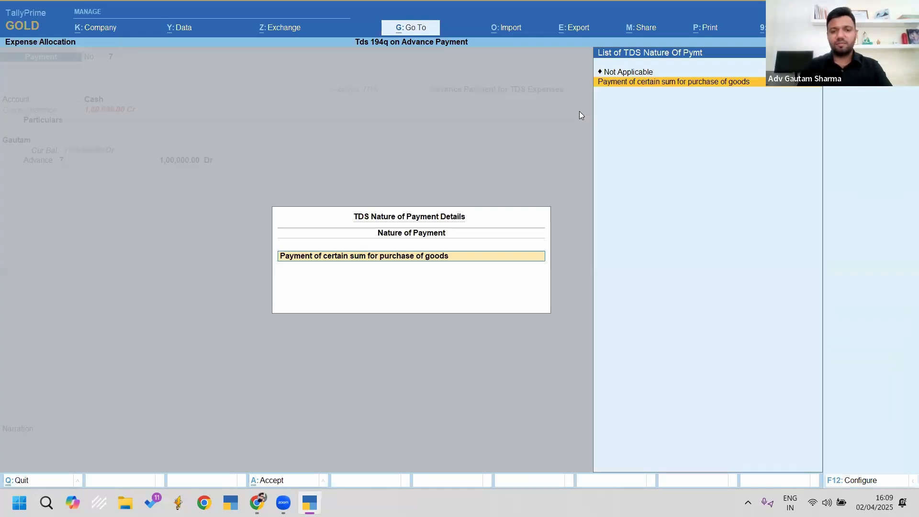
key(Return)
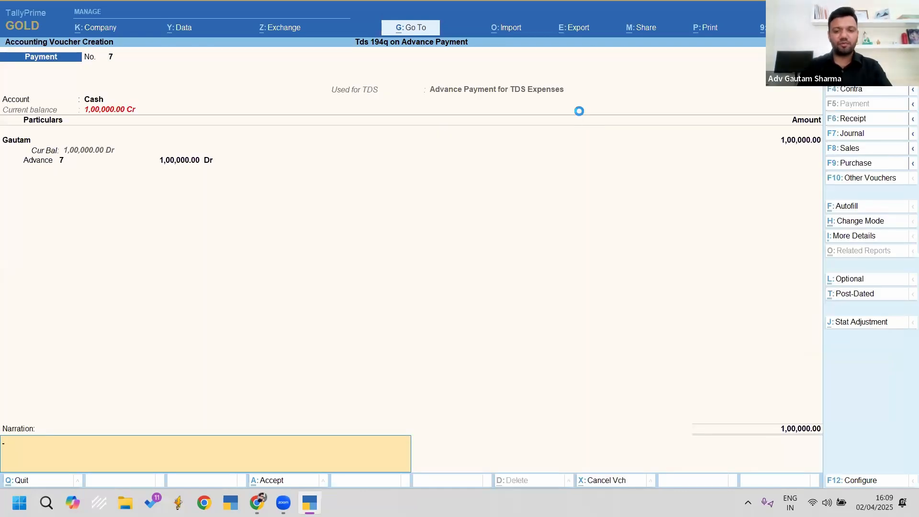
key(Return)
key(Return)
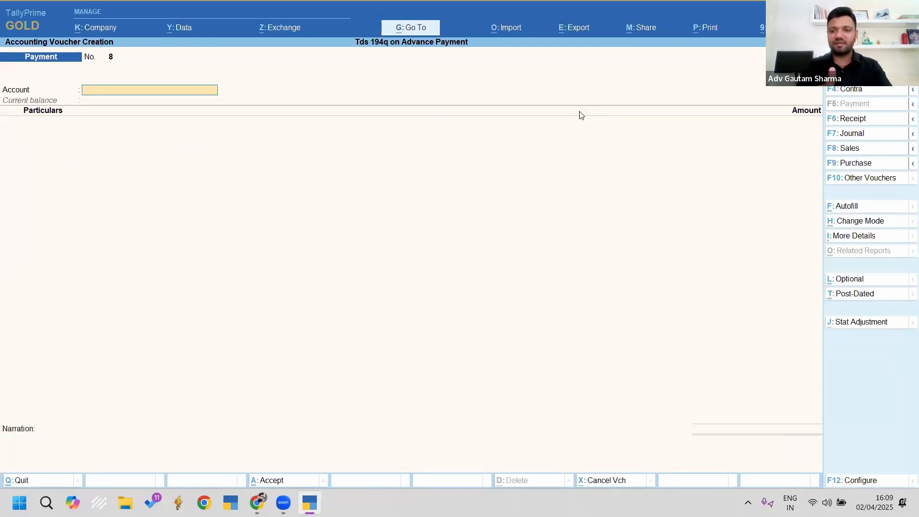
key(Escape)
key(Return)
key(Escape)
key(Escape)
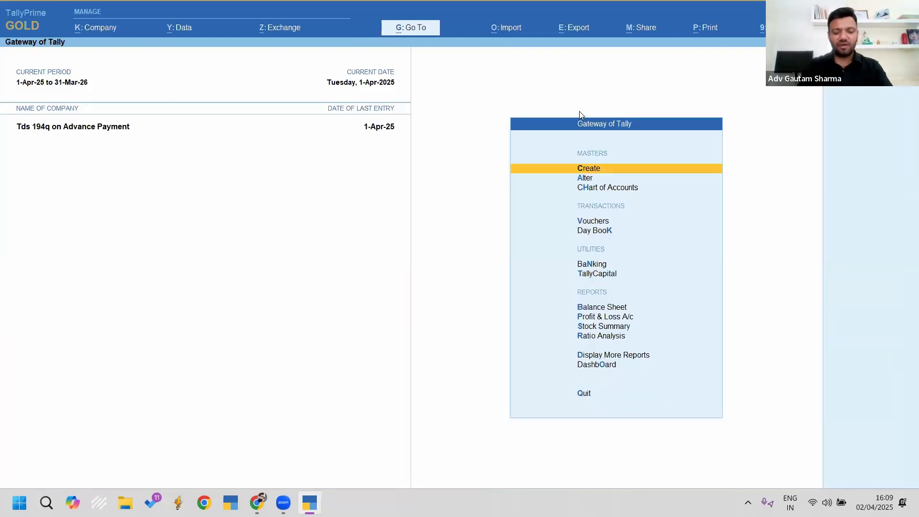
Step: Find Form 26Q via search '26q' and open voucher 7 under Advance Payment to Party (without Deduction)
key(alt+g)
text(26q)
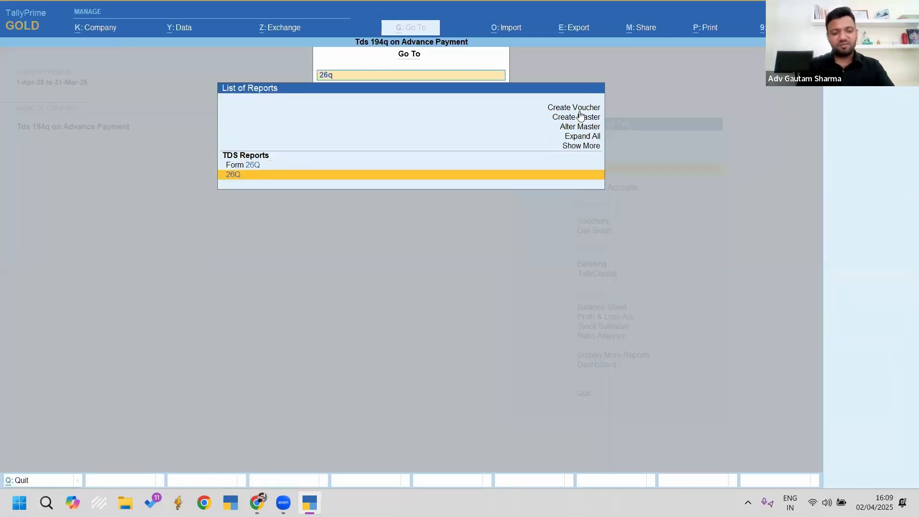
key(Return)
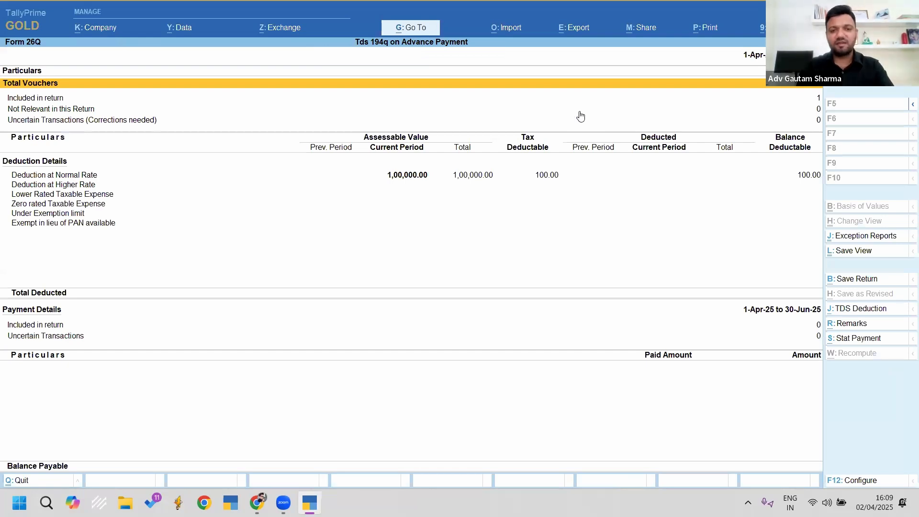
key(Down)
key(Down)
key(Down)
key(Up)
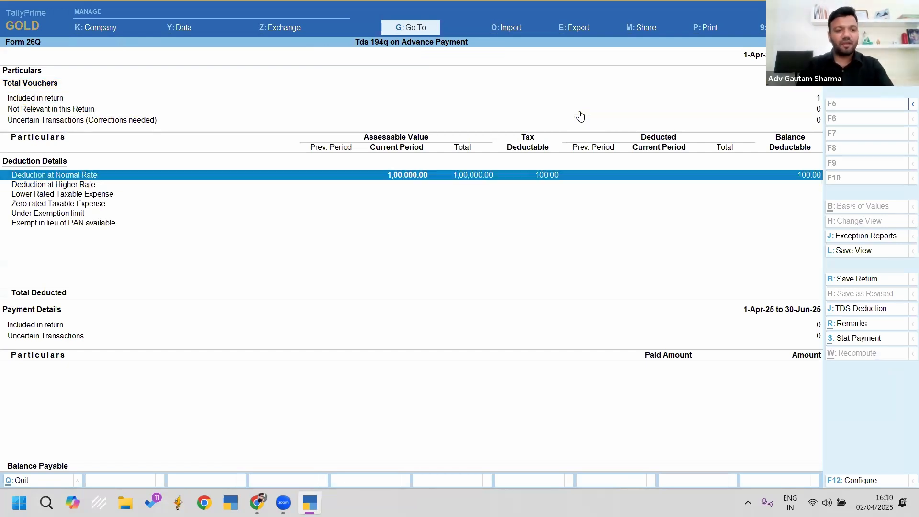
key(Up)
key(Up)
key(Up)
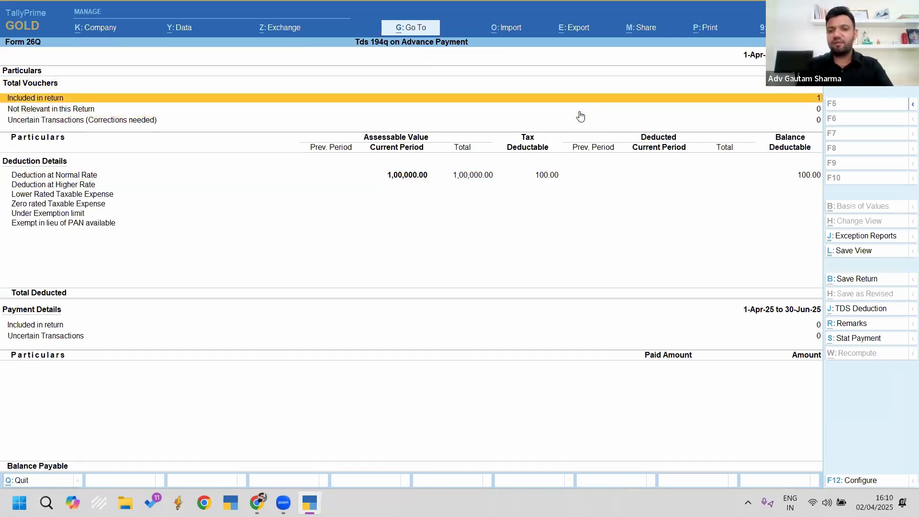
key(Return)
key(Down)
key(Down)
key(Down)
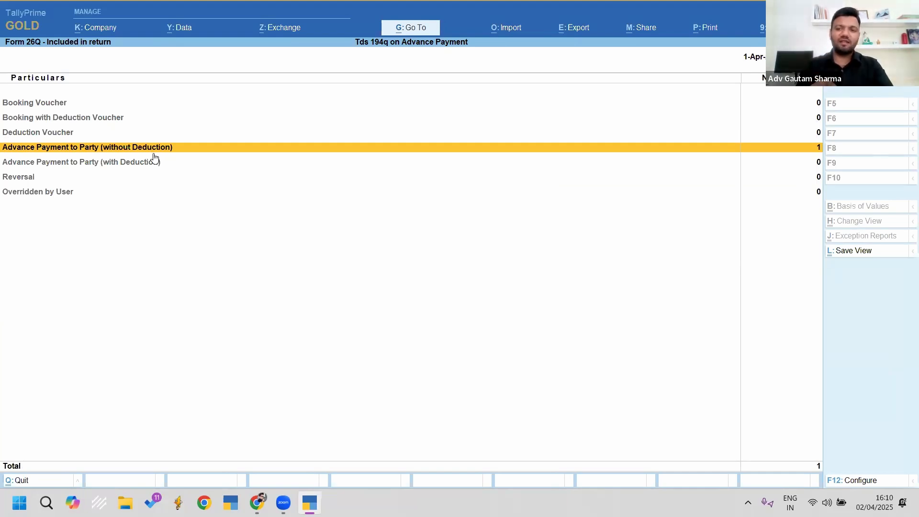
key(Return)
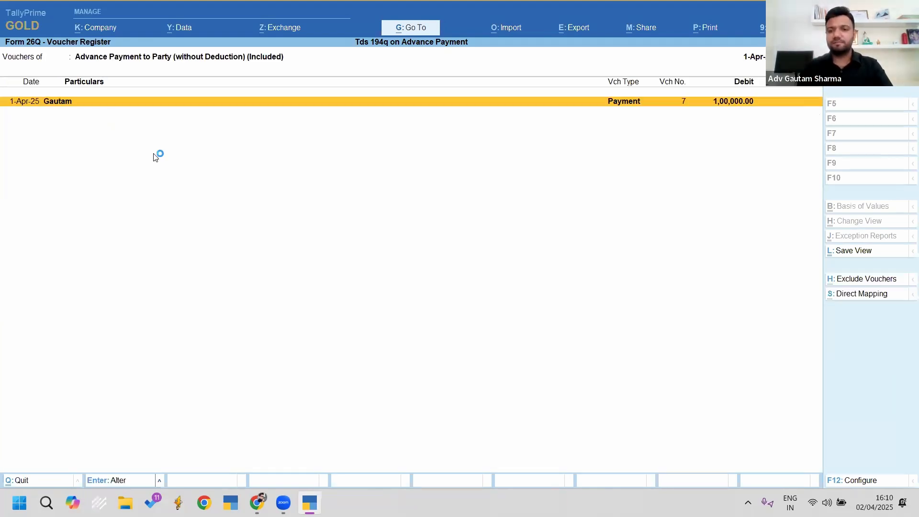
key(Return)
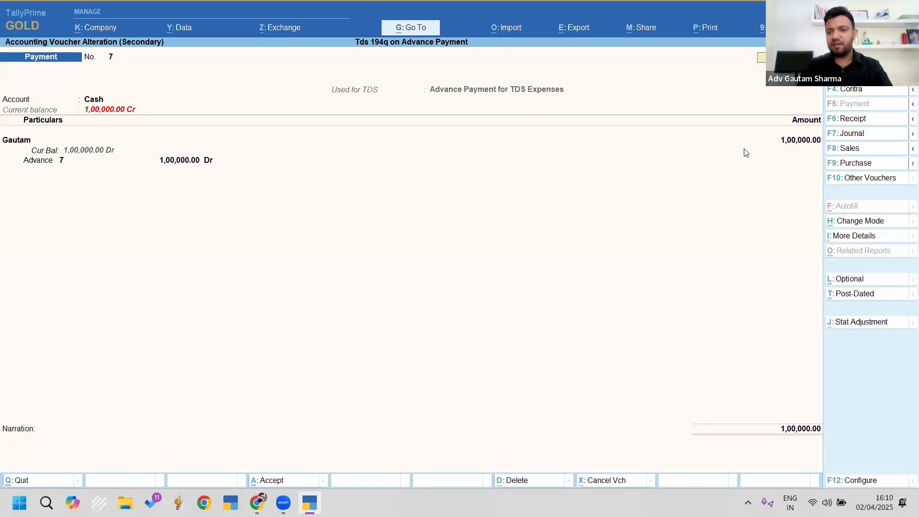
Step: Add a Tds Payable line for purchase of goods, deducting (-)100.00 TDS
click(795, 144)
key(Return)
key(Return)
key(Return)
key(Return)
key(Return)
key(Return)
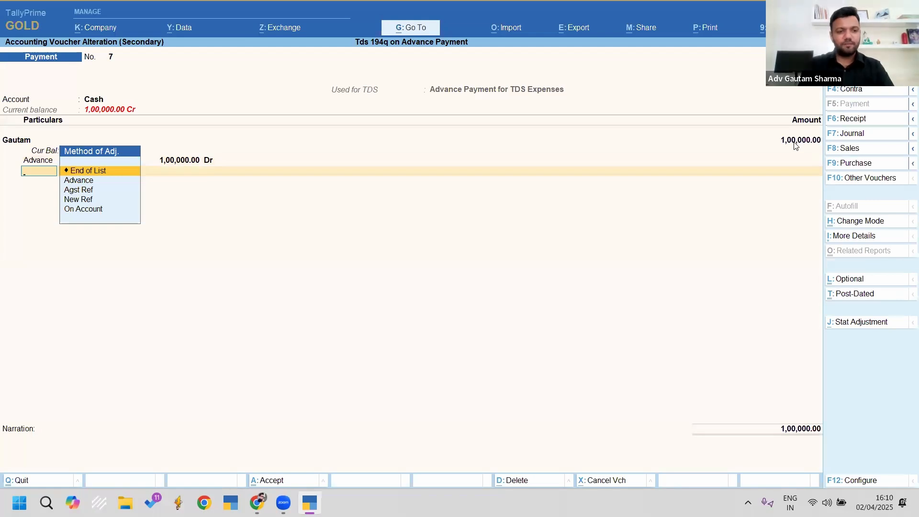
key(Return)
text(Tds Payable)
key(Return)
key(Down)
key(Return)
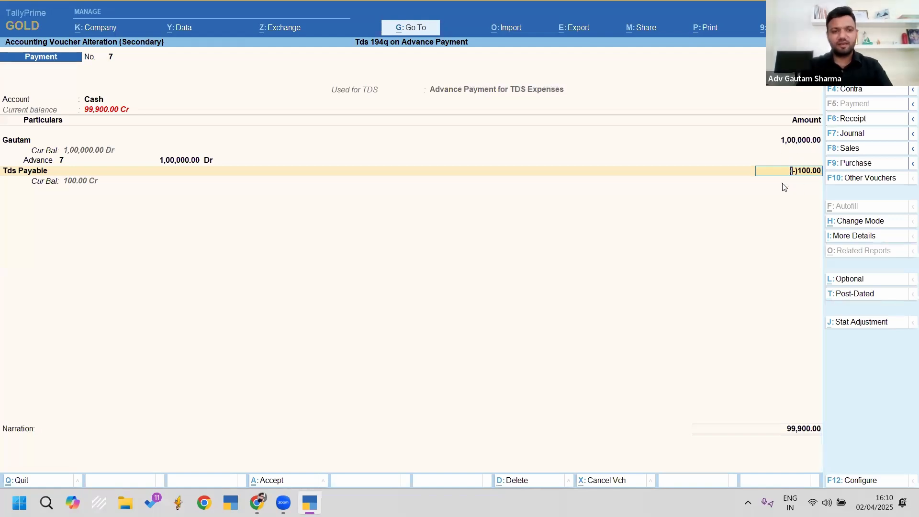
Step: Revisit the TDS ledger line and accept the altered voucher 7
key(BackSpace)
key(space)
key(Down)
key(Down)
key(Down)
key(Return)
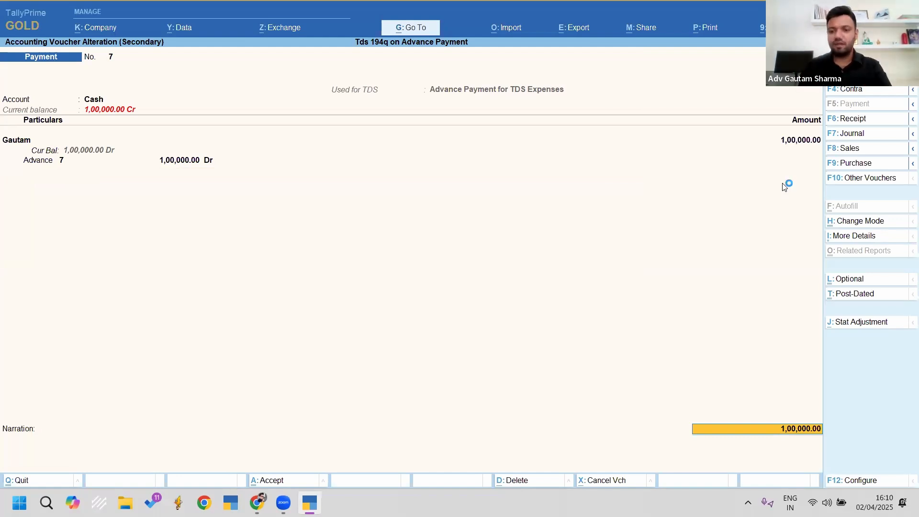
key(Return)
key(Return)
key(Return)
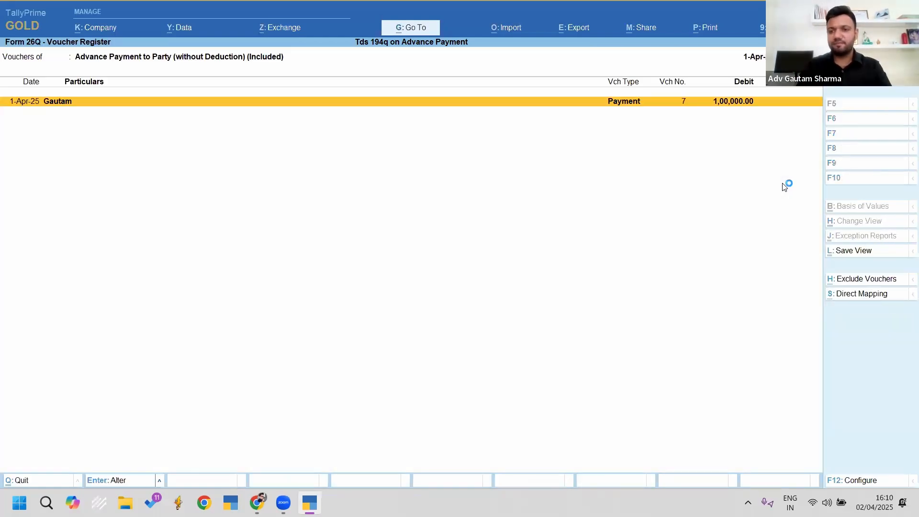
Step: Check Gautam's 1,00,000 entry under Deduction at Normal Rate showing 100.00 TDS, then exit Form 26Q
key(Escape)
key(Escape)
key(Down)
key(Down)
key(Down)
key(Down)
key(Down)
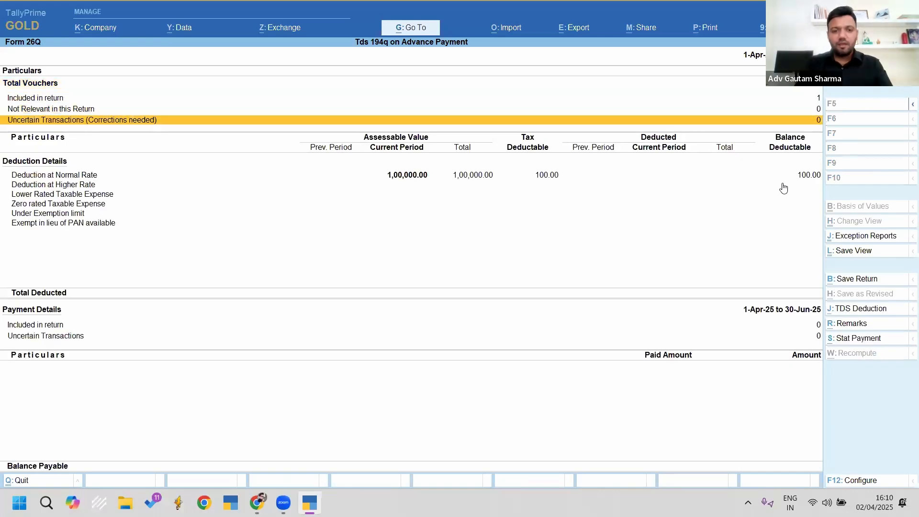
key(Up)
key(Return)
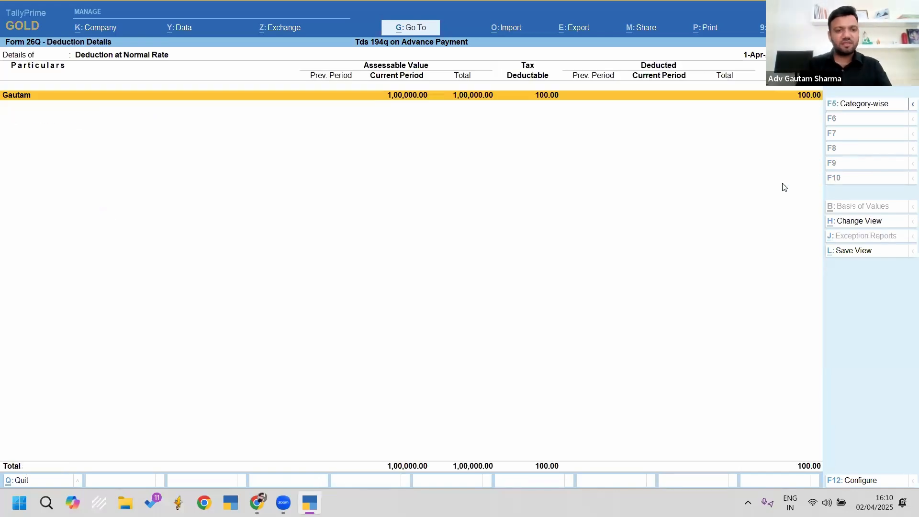
key(Return)
key(Return)
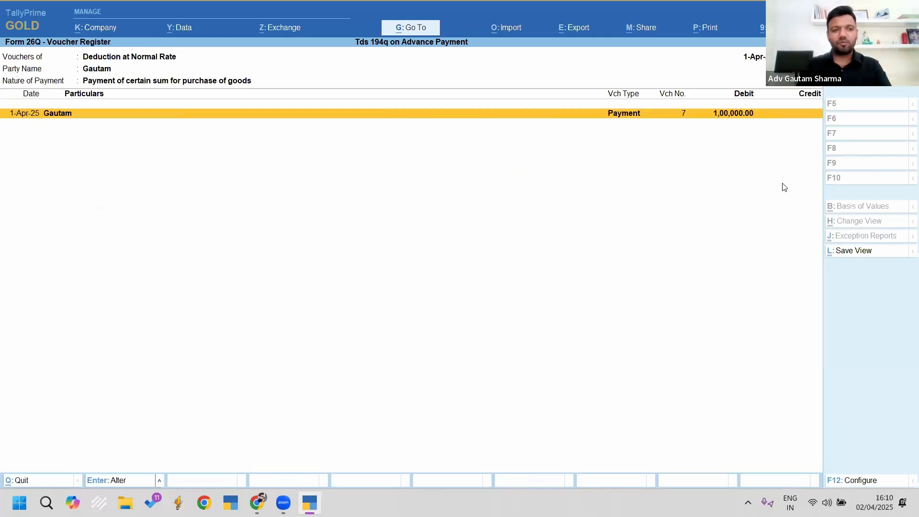
click(626, 123)
key(Escape)
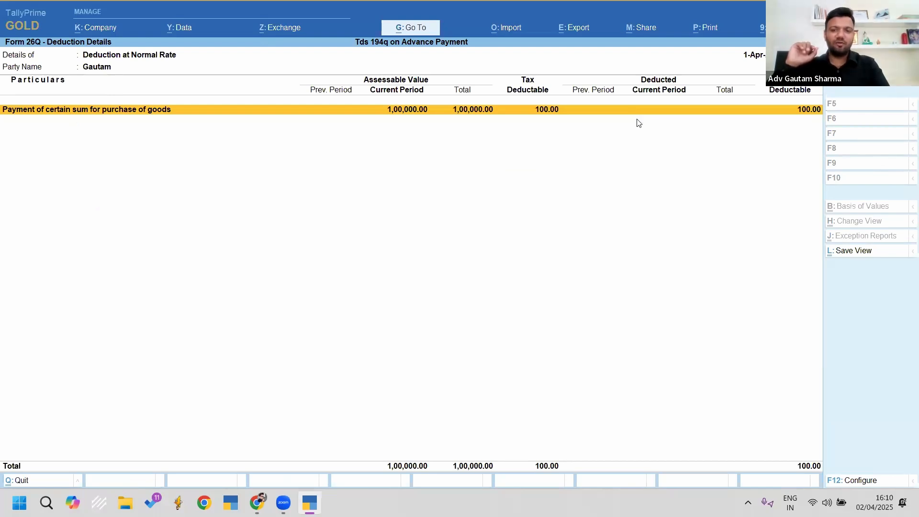
key(Escape)
key(Escape)
key(Escape)
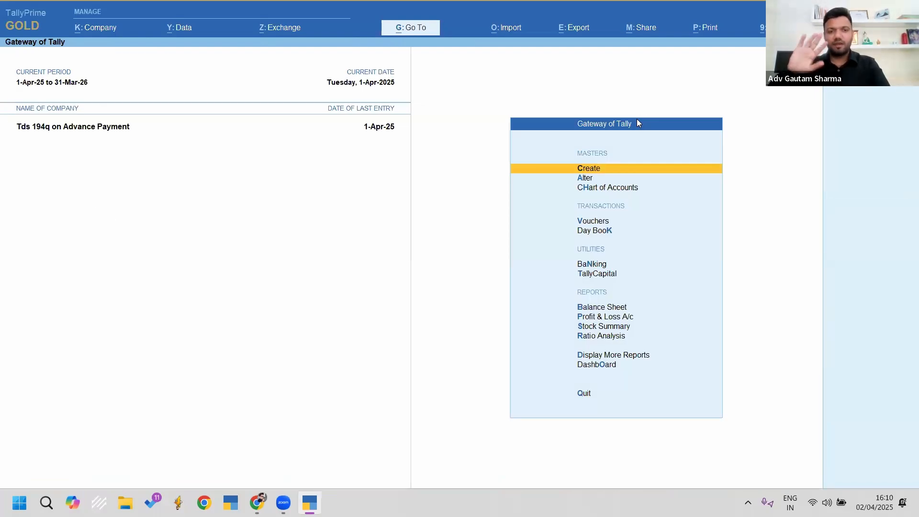
Step: Start purchase voucher No. 8 with supplier invoice 1, party Gautam and Purchase A/c
key(v)
key(F9)
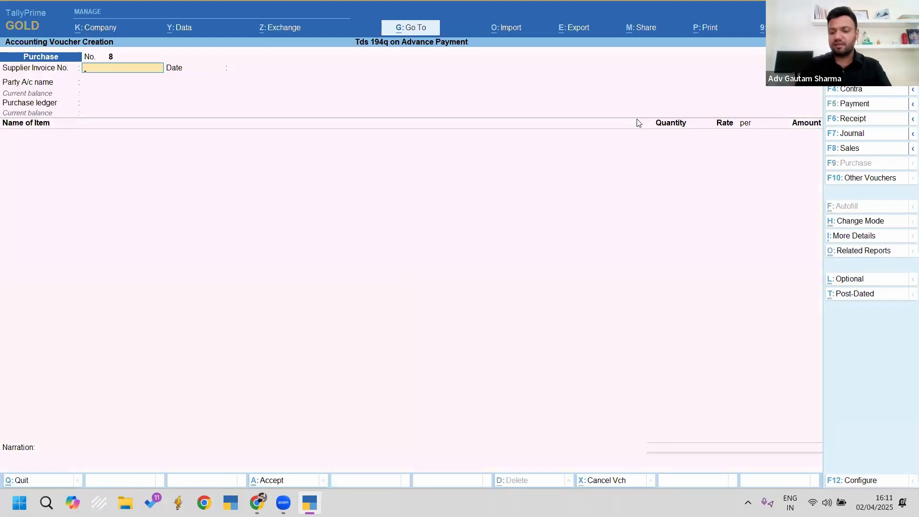
text(1)
key(Return)
key(Return)
key(Down)
key(Return)
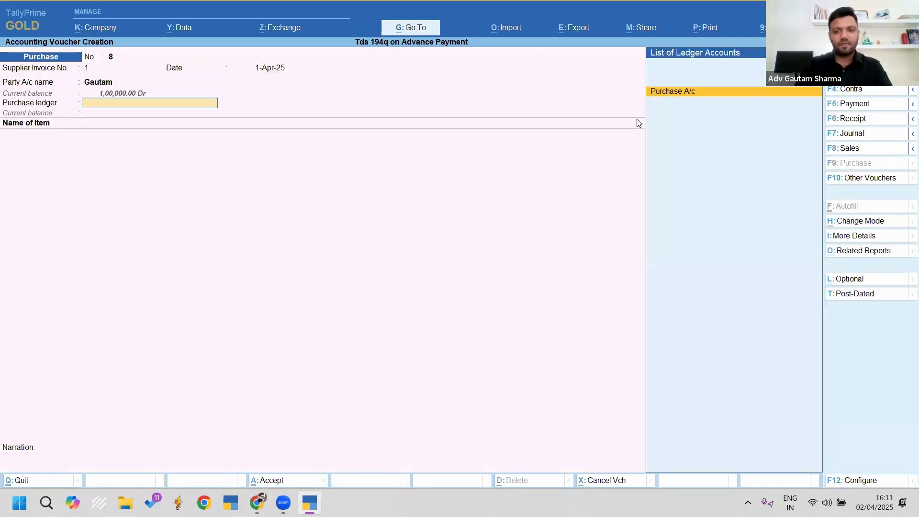
key(Return)
key(Return)
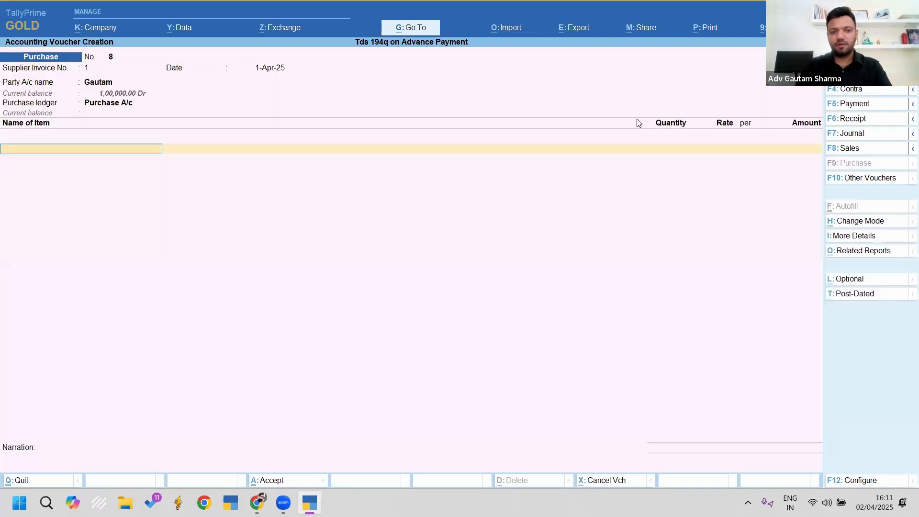
Step: Enter Item 1 at 100 pcs and a rate of 1,000
text(Item)
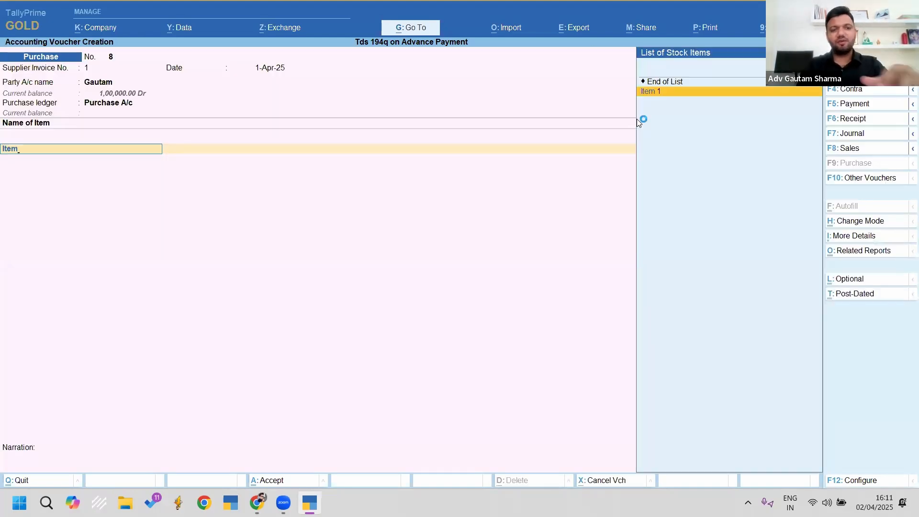
key(Return)
text(100)
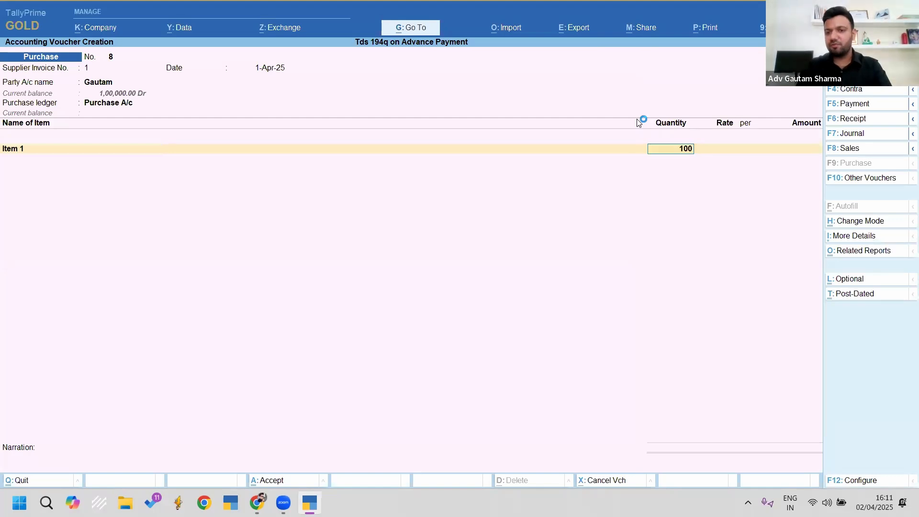
key(Return)
text(1000)
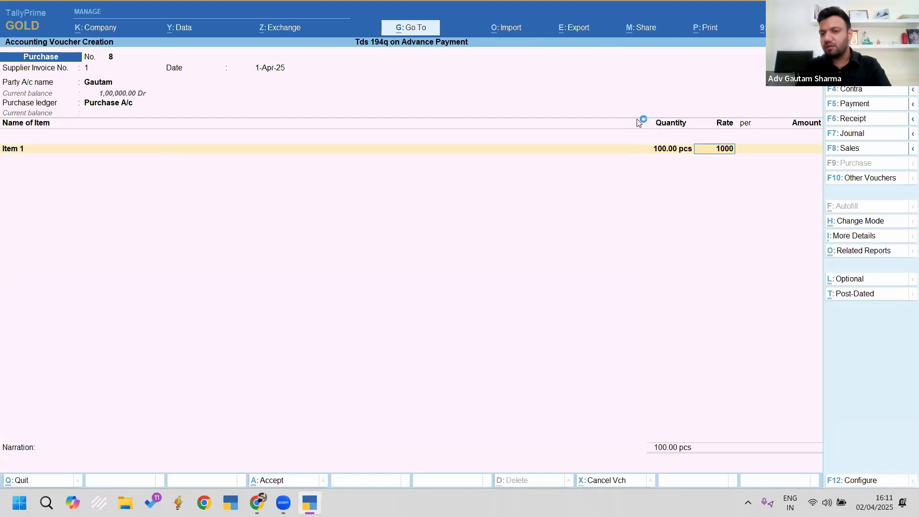
key(Return)
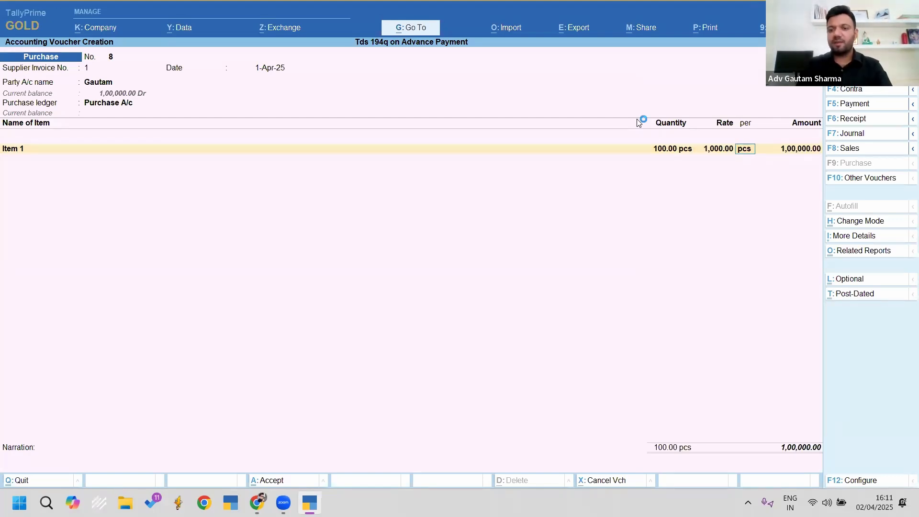
key(Return)
Step: Add the Cgst and Sgst ledgers at 9,000.00 each, followed by Tds Payable
key(Return)
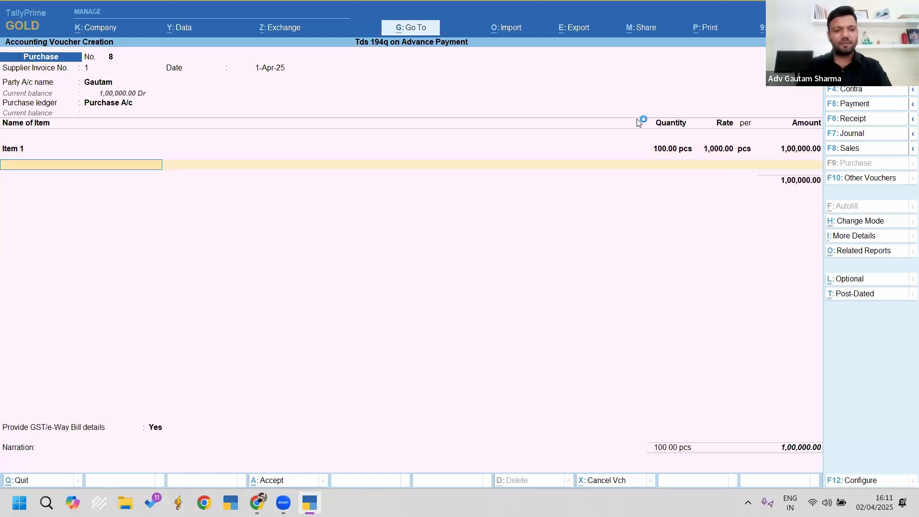
text(C)
key(Return)
key(Return)
text(S)
key(Return)
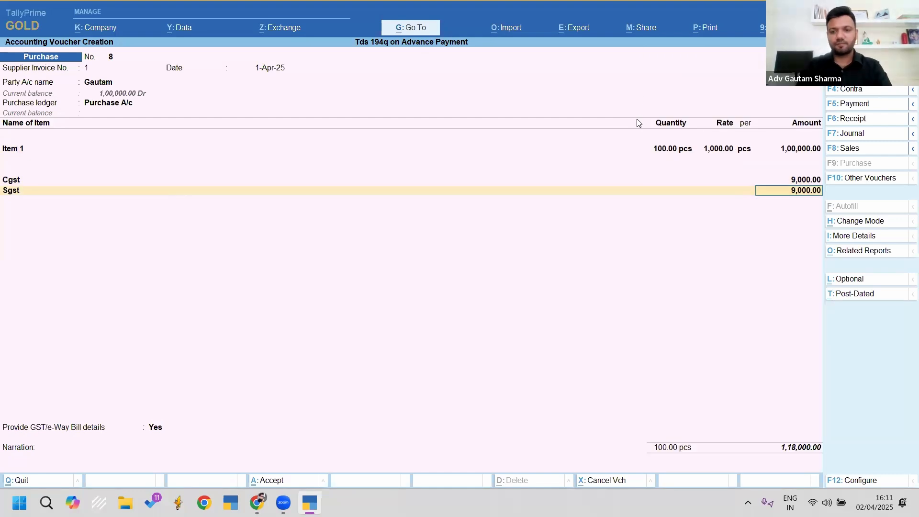
key(Return)
text(Tds)
key(Return)
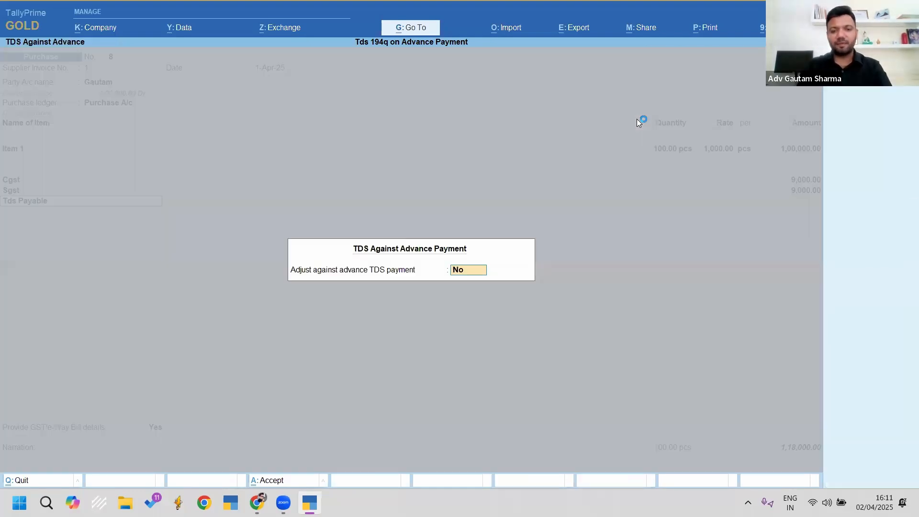
Step: Answer Yes to adjusting the purchase against the advance
text(-)
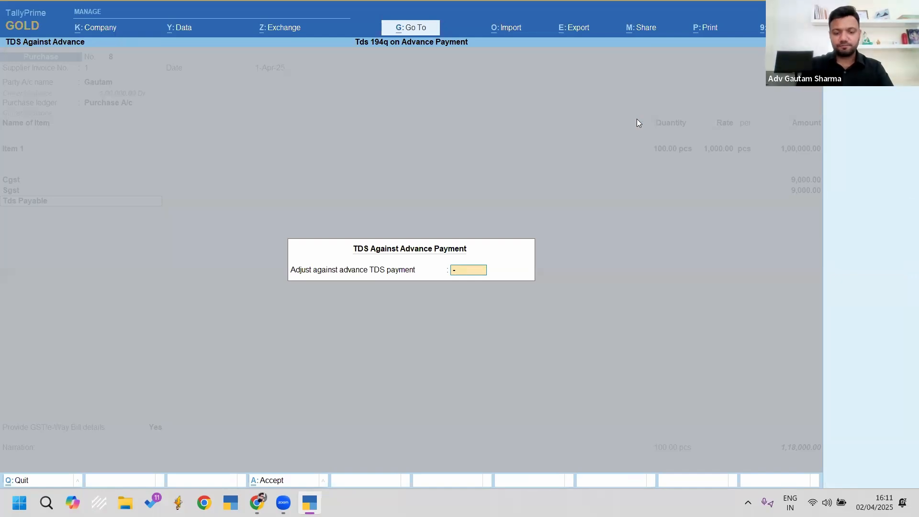
key(BackSpace)
key(BackSpace)
text(y)
key(ctrl+2)
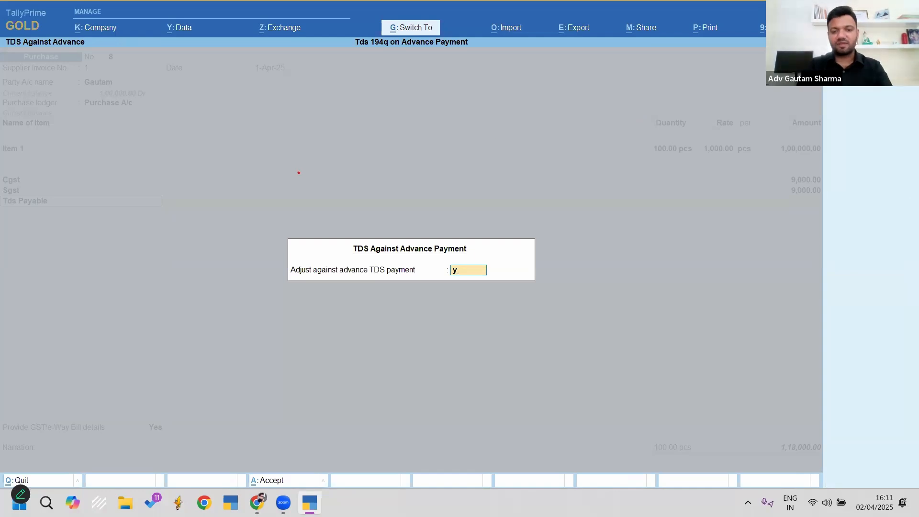
mouse_move(232, 174)
mouse_down()
mouse_move(511, 318)
mouse_move(594, 385)
mouse_up()
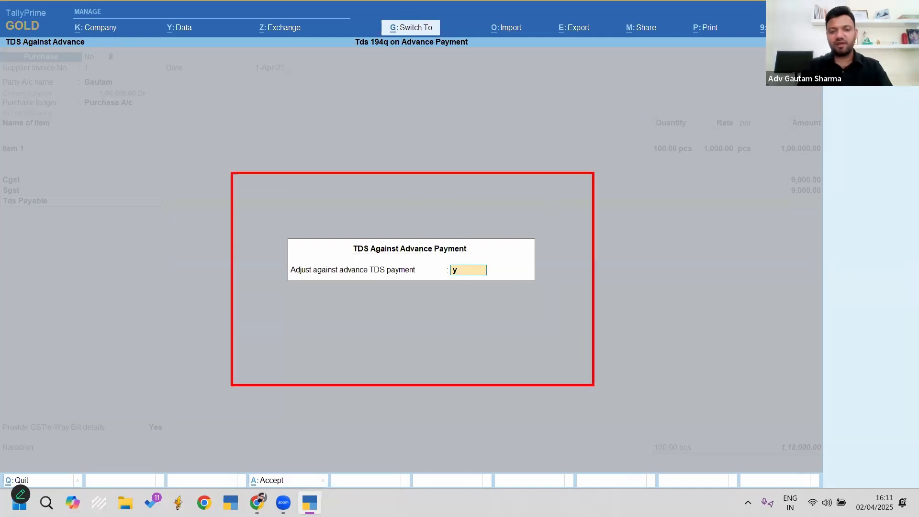
key(Escape)
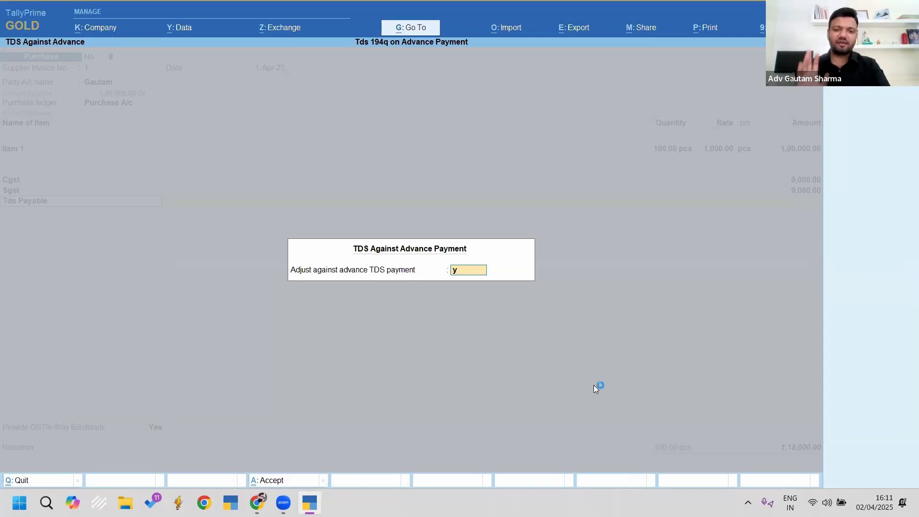
Step: Fill the TDS payment details with Agst Ref on the 1,00,000.00 assessable amount and New Ref Purc/8
key(Return)
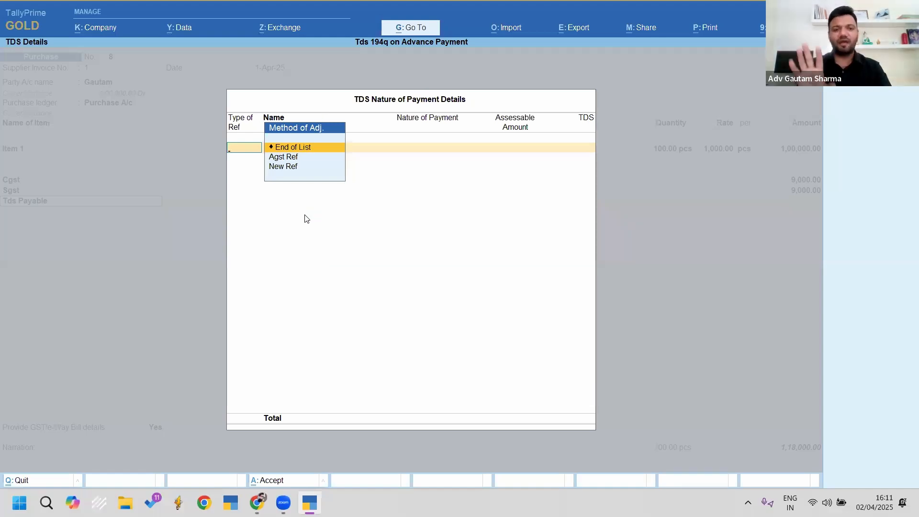
key(Down)
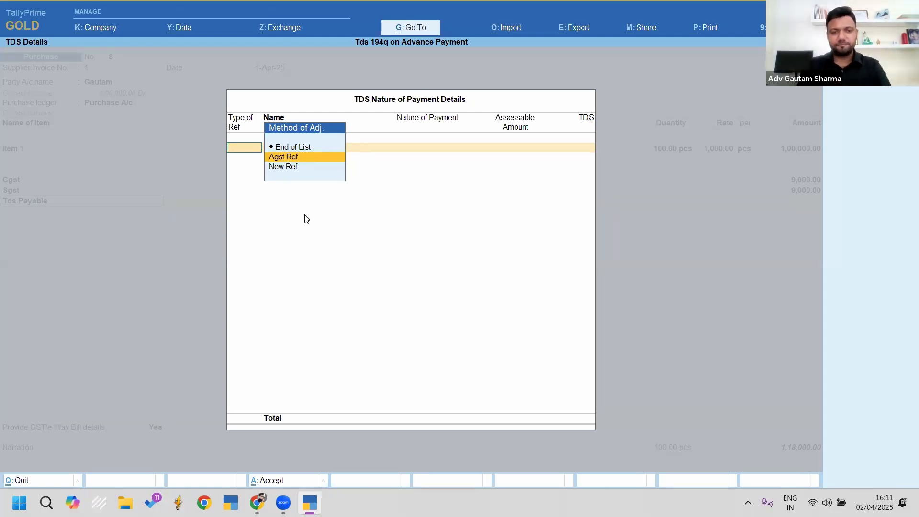
key(Return)
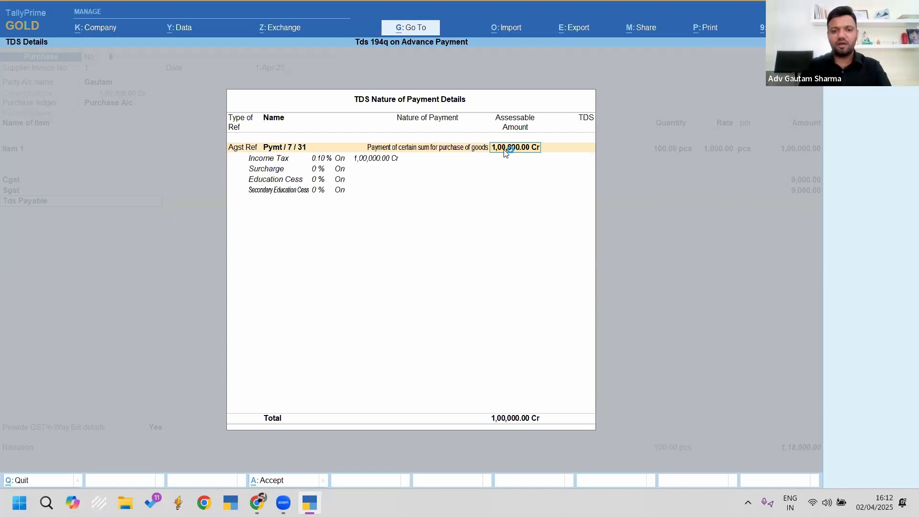
key(Return)
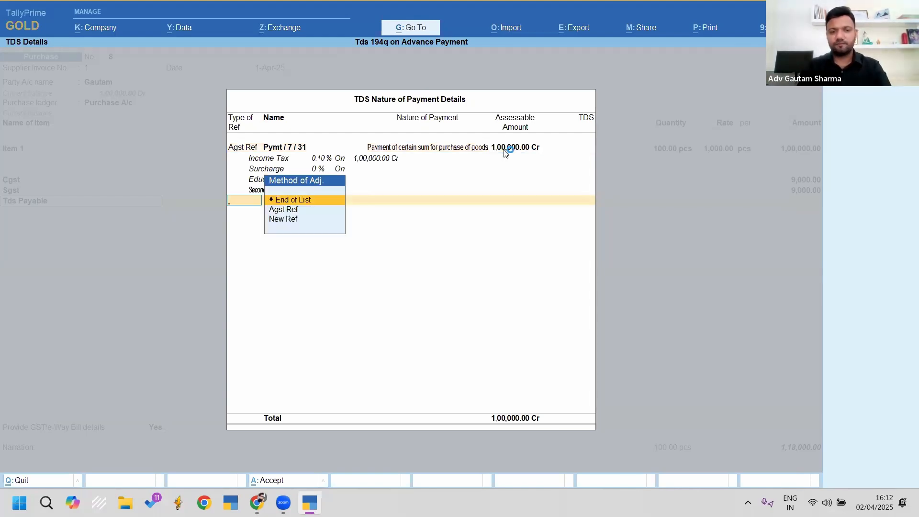
key(Down)
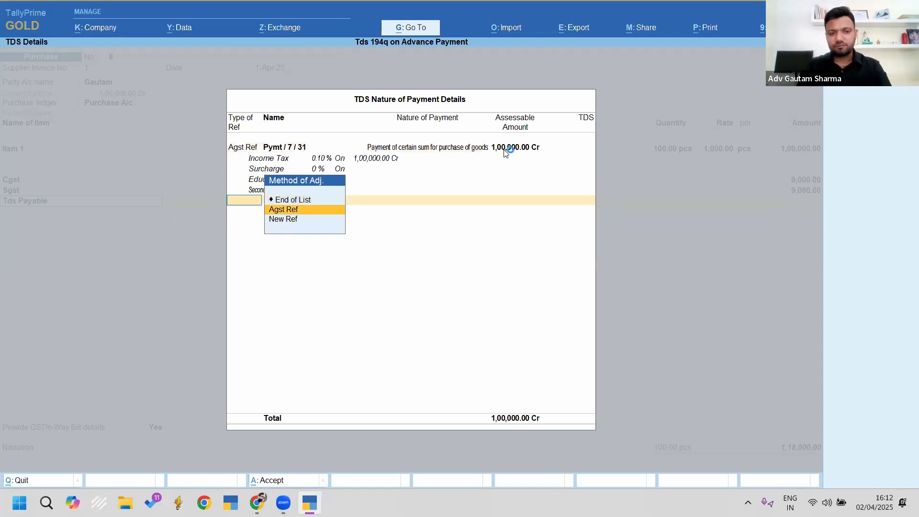
key(Return)
key(BackSpace)
key(Down)
key(Return)
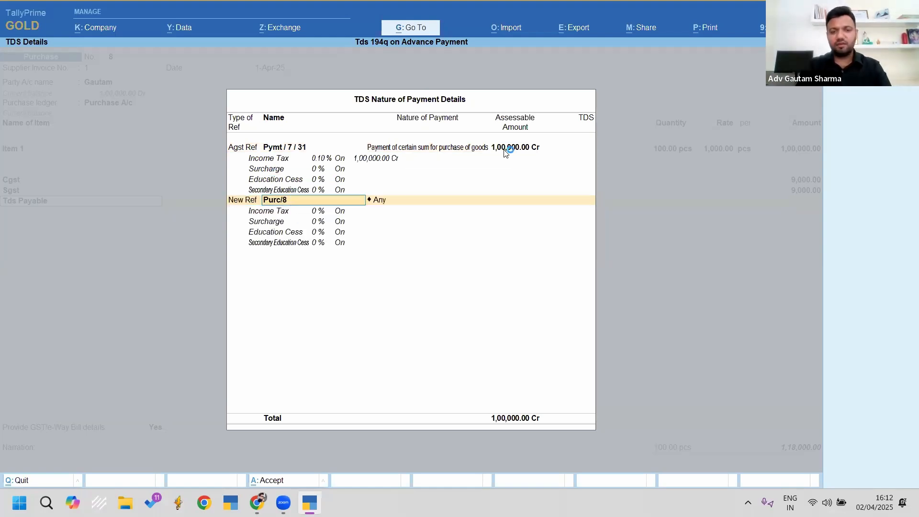
key(Return)
key(BackSpace)
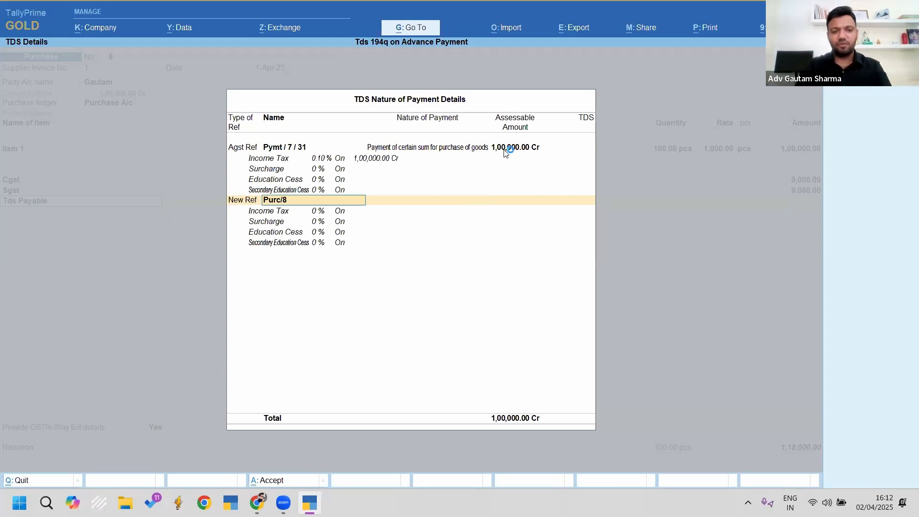
key(BackSpace)
key(Up)
key(Up)
key(Return)
Step: Set GST details to No, then adjust TDS against Pymt / 7 / 31 with New Ref Purc/8
key(Return)
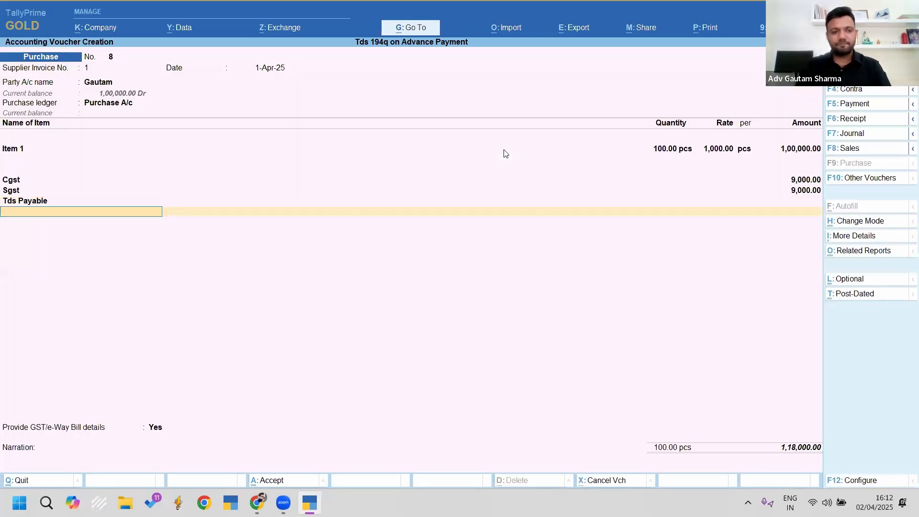
key(Return)
key(Up)
key(Return)
key(Return)
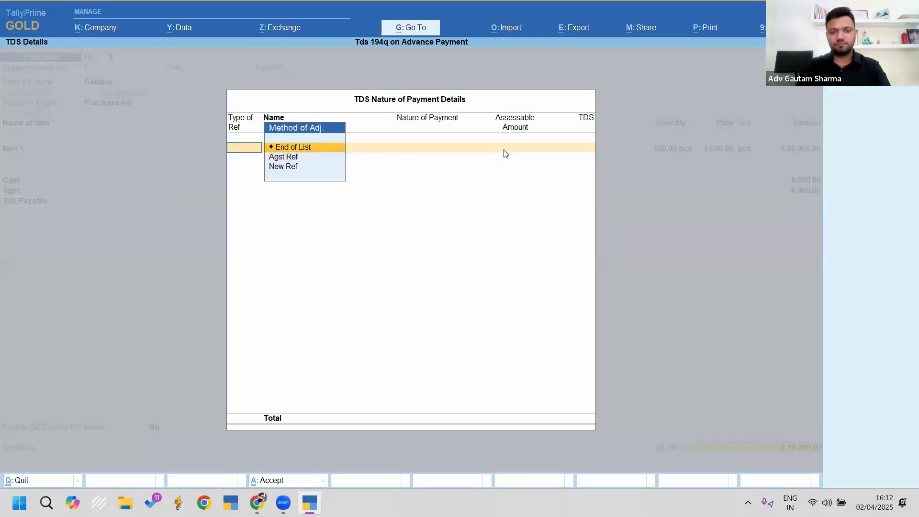
key(Down)
key(Return)
key(Return)
key(Return)
key(Return)
key(Down)
key(Down)
key(Return)
key(Return)
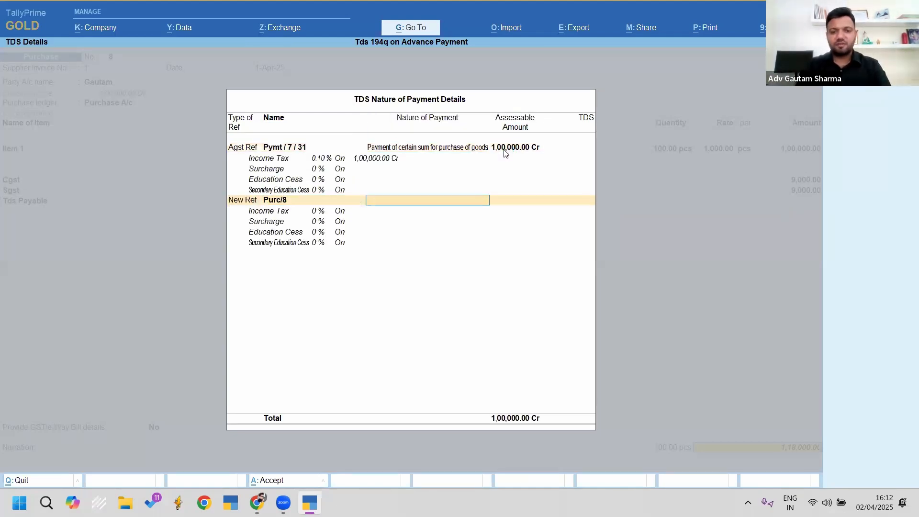
key(Return)
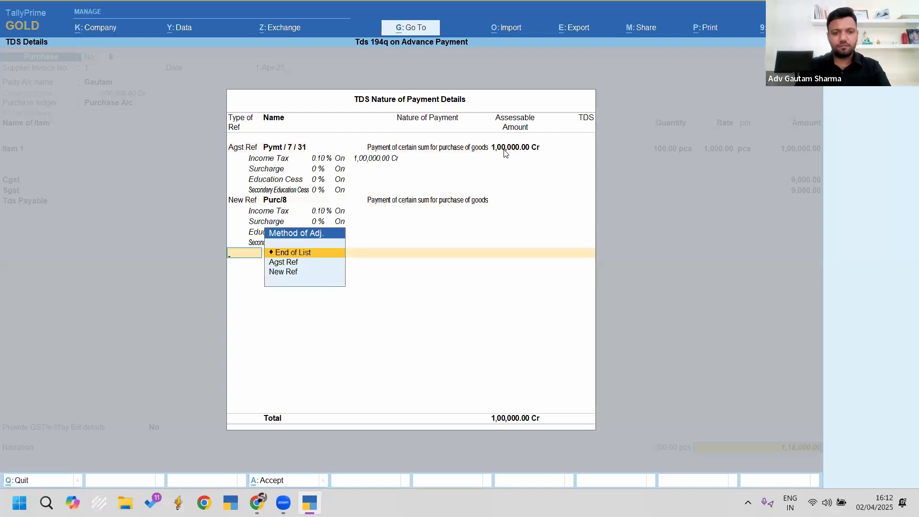
Step: Adjust 1,00,000.00 against pending bill 7, put 18,000.00 on a new reference, and save
key(Return)
key(Return)
key(Return)
key(Return)
key(BackSpace)
key(BackSpace)
key(BackSpace)
key(Up)
key(Return)
key(Down)
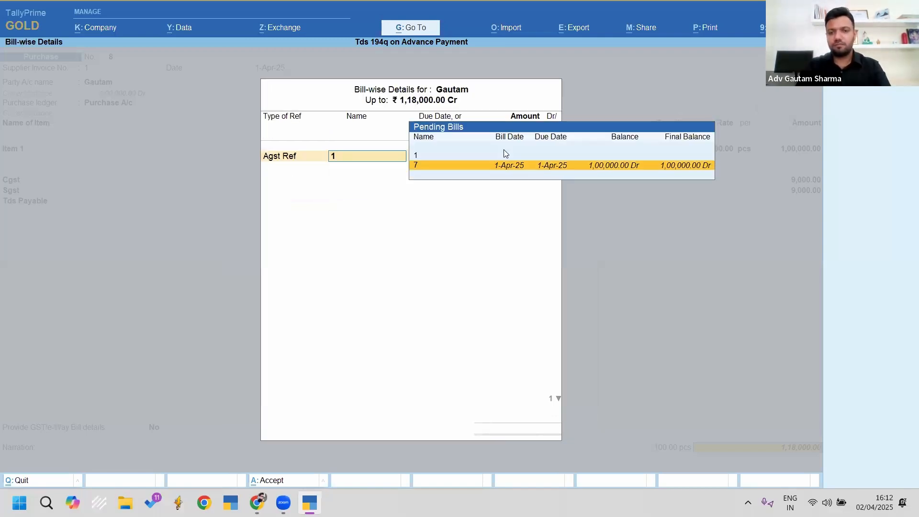
key(Return)
key(Return)
key(Return)
key(Down)
key(Up)
key(Return)
key(Return)
key(Return)
key(Return)
key(Return)
key(Return)
key(Return)
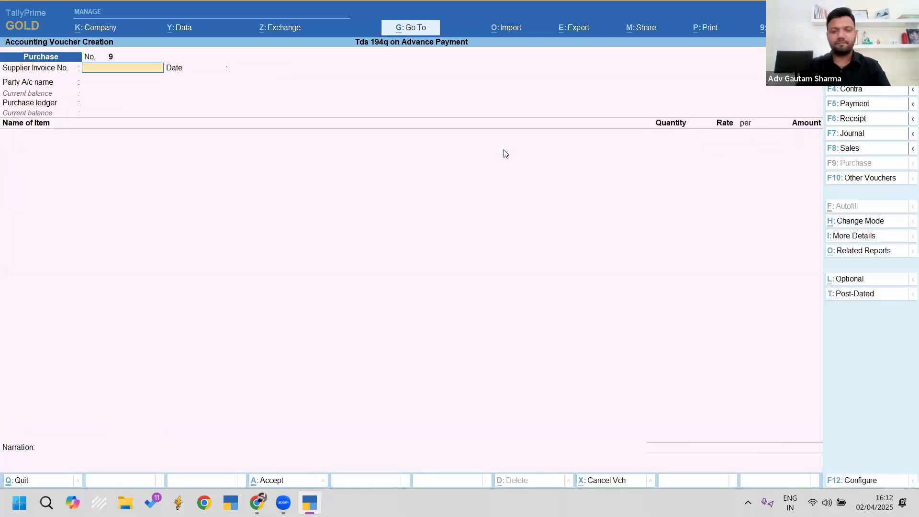
key(Escape)
key(Up)
key(Up)
key(Up)
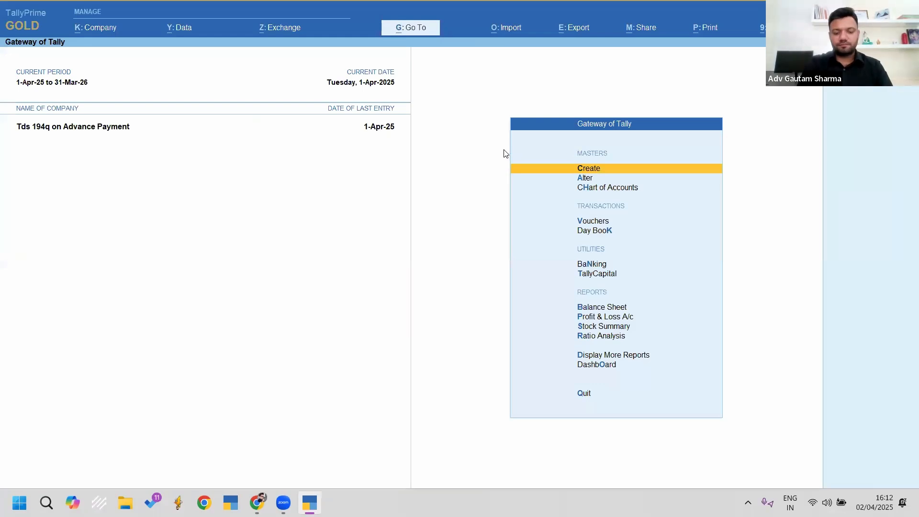
key(alt+g)
text(26q)
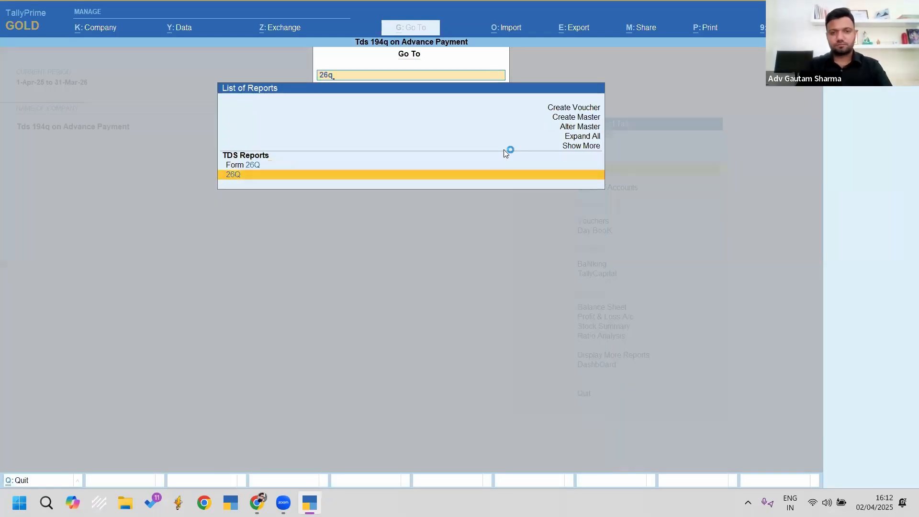
key(Return)
key(Down)
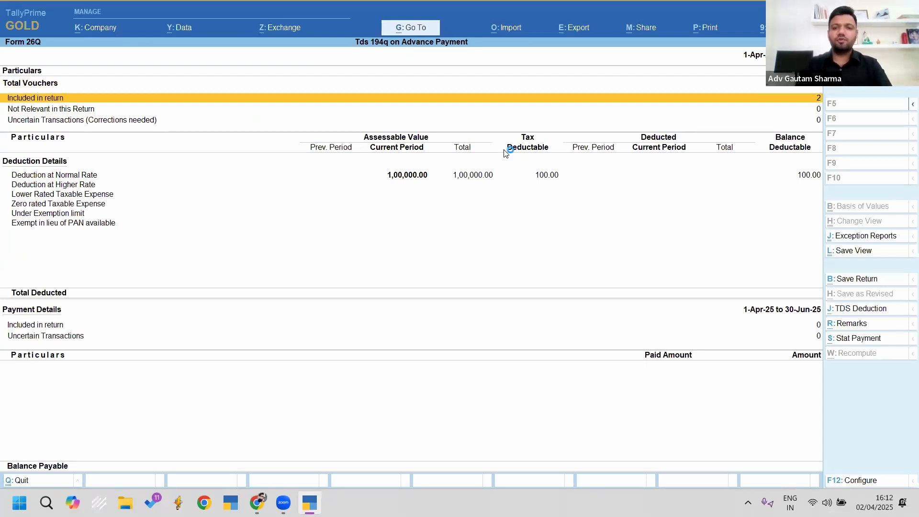
key(Return)
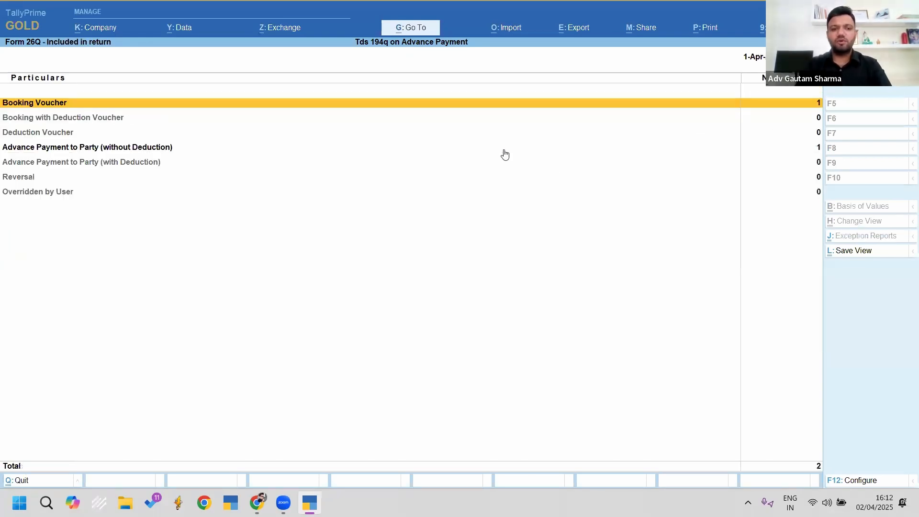
key(Return)
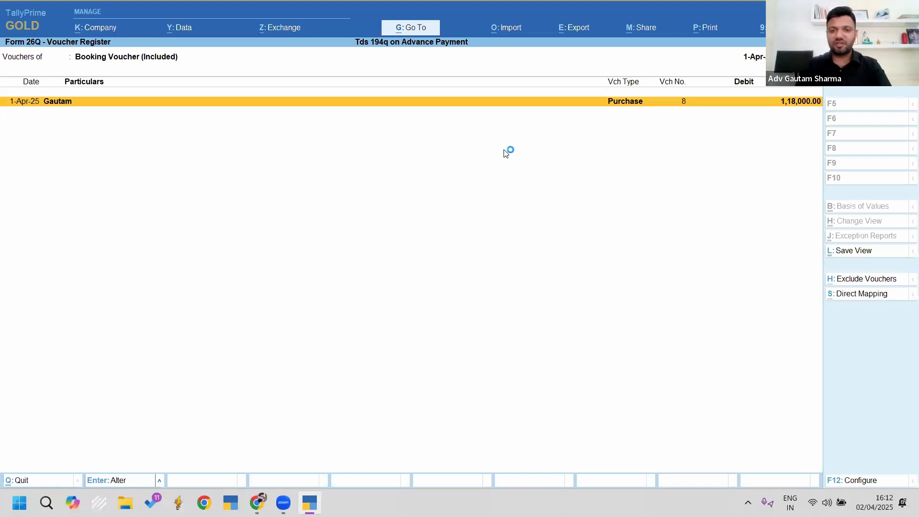
key(Escape)
key(Down)
key(Down)
key(Down)
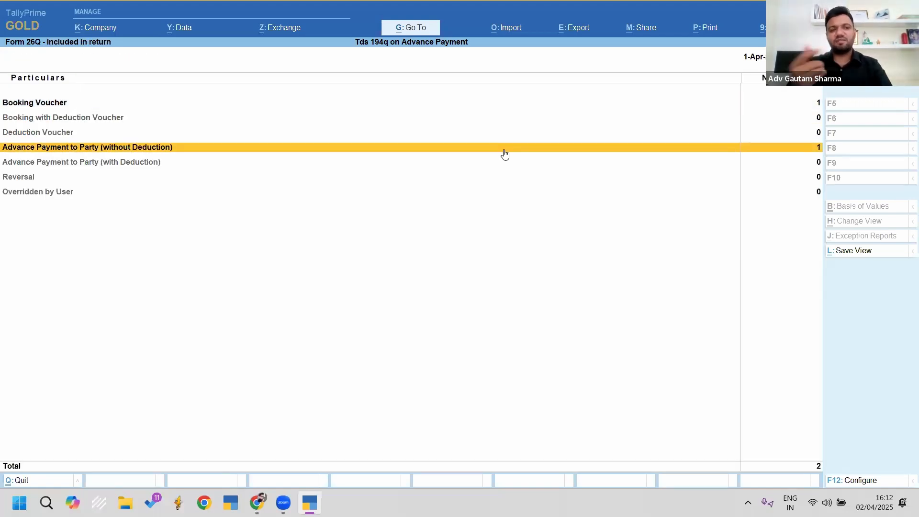
key(Escape)
key(Down)
key(Down)
key(Down)
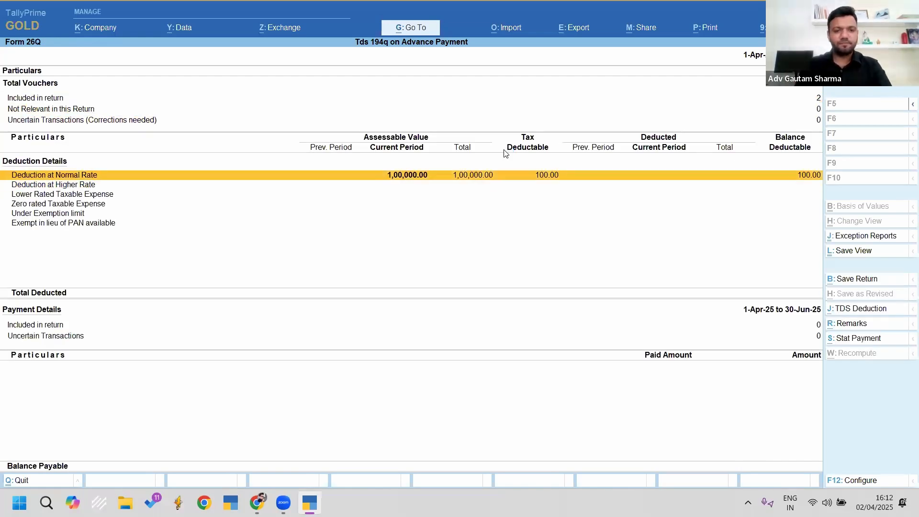
key(Return)
key(Return)
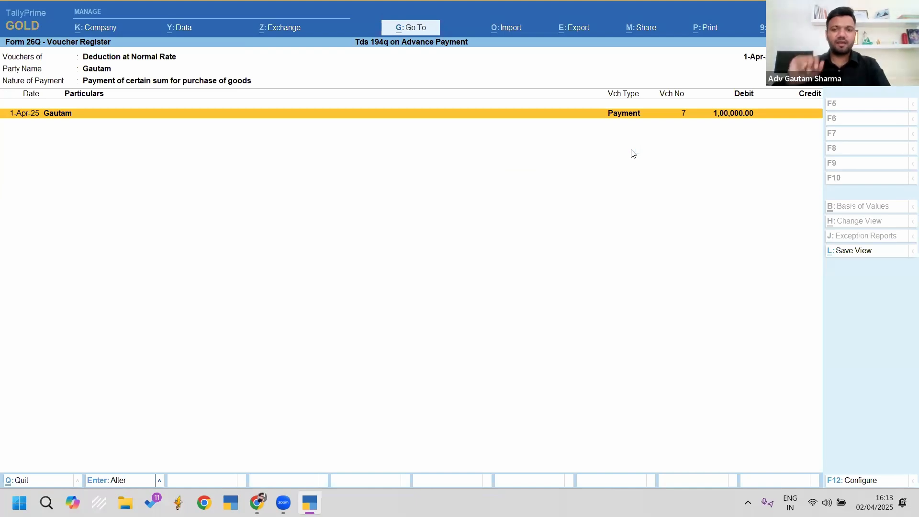
key(Escape)
key(Escape)
key(Escape)
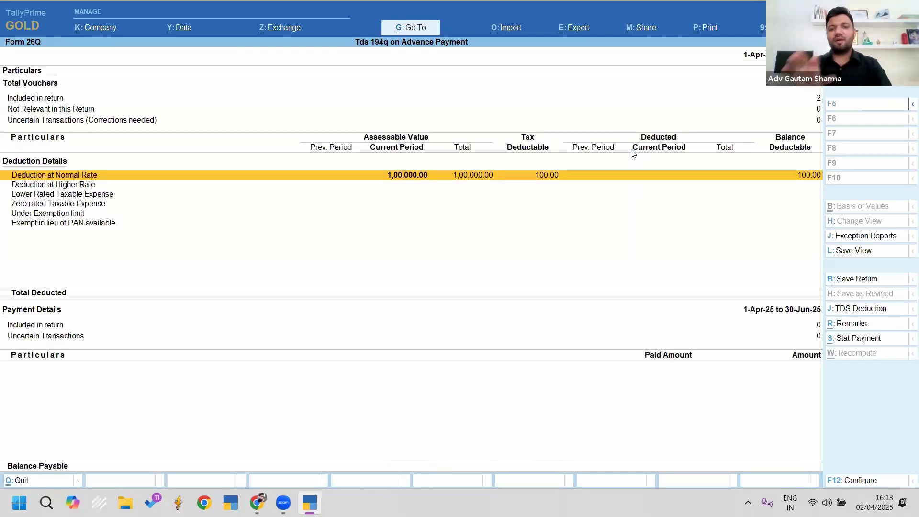
key(Escape)
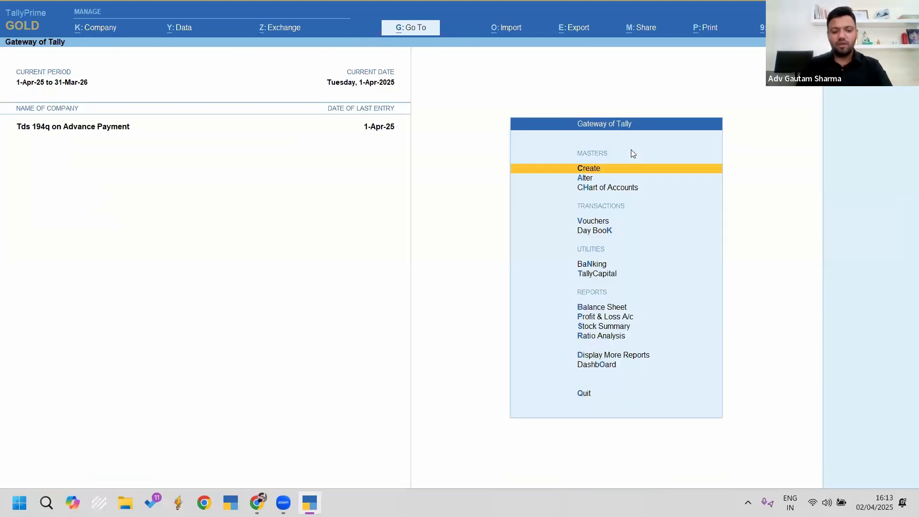
Step: Book journal No. 4 via TDS Deduction autofill, deducting 100.00 for Gautam against Pymt / 7 / 31
key(v)
key(alt+F10)
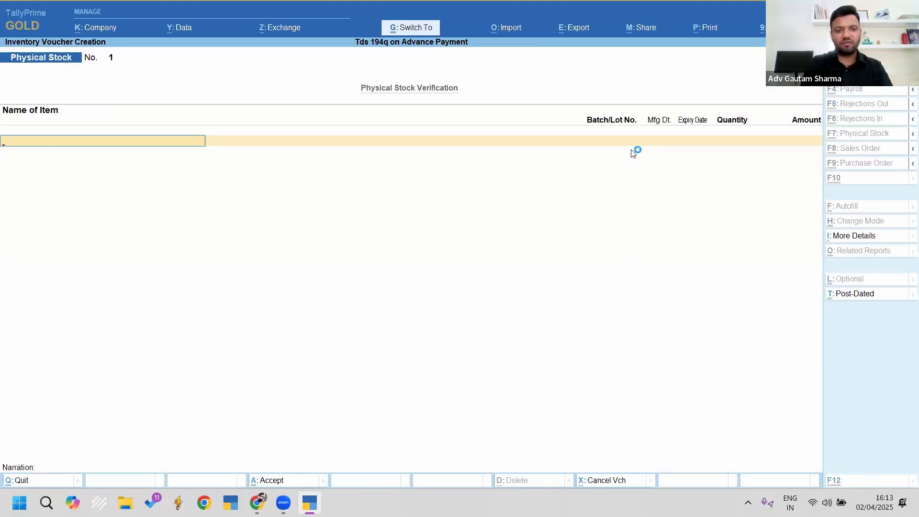
key(F7)
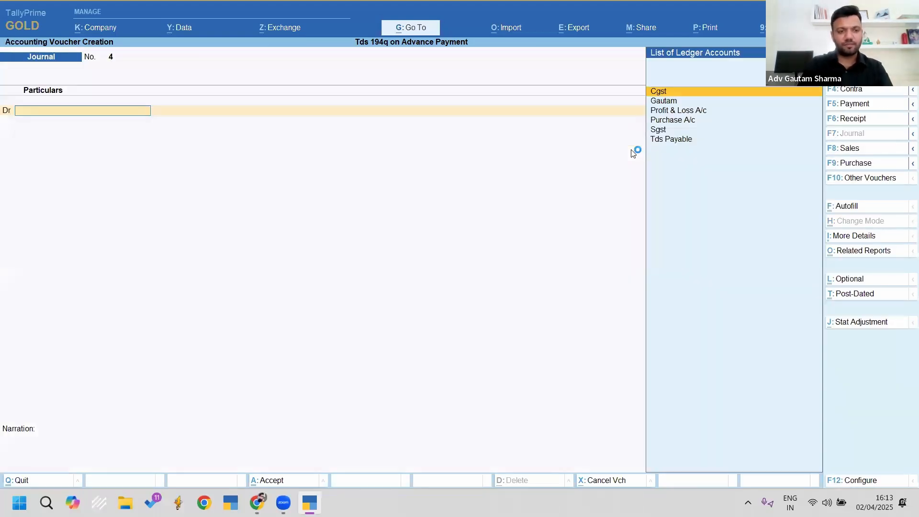
key(ctrl+f)
key(Return)
key(Return)
key(Return)
key(Return)
key(Return)
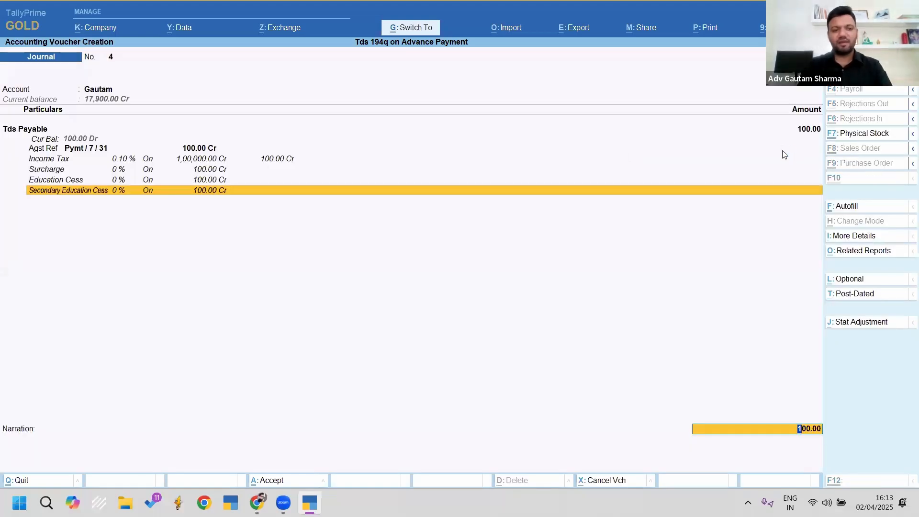
key(ctrl+a)
key(F5)
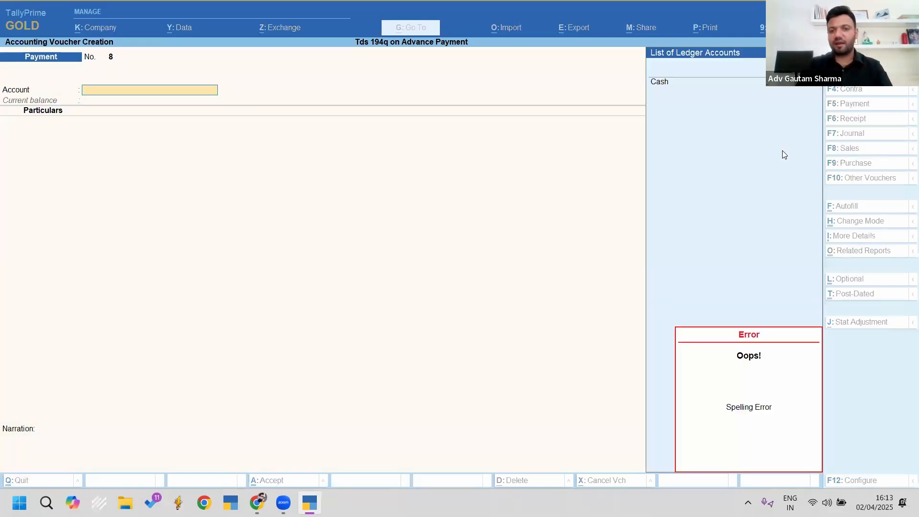
Step: Fill payment No. 8 from Cash with Stat Payment autofill for TDS section 194Q, then save it
key(Return)
key(ctrl+f)
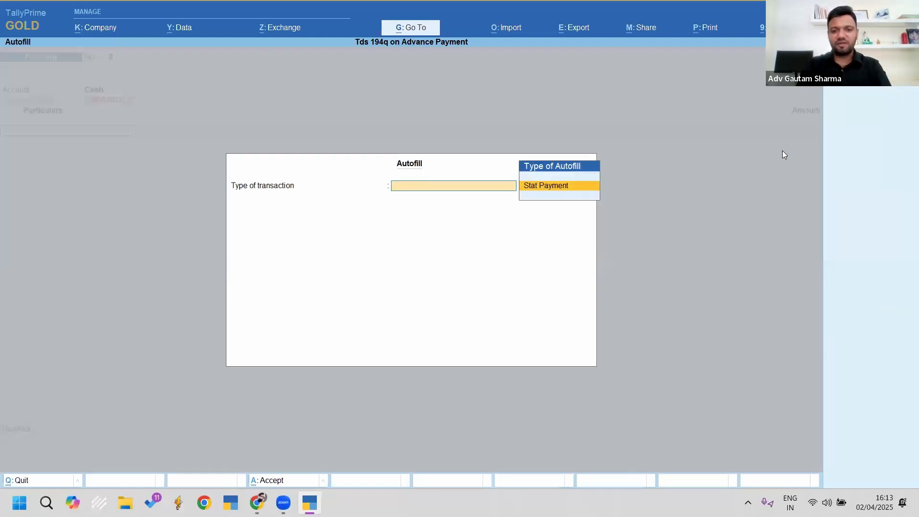
key(Return)
key(Down)
key(Return)
text(1)
key(Return)
text(1)
key(Return)
key(Return)
key(Return)
key(Return)
key(Return)
key(Return)
key(Return)
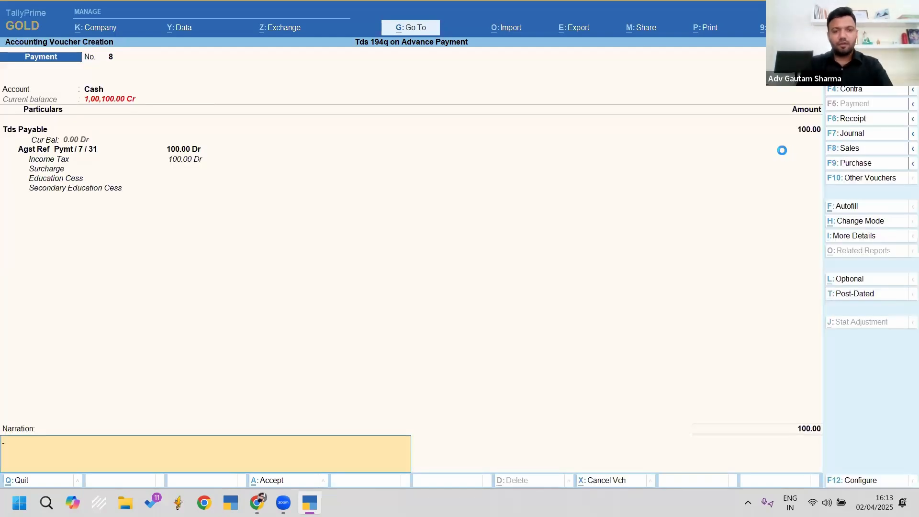
key(ctrl+a)
Step: Leave the blank voucher and return to Gateway of Tally without quitting
key(Escape)
key(Return)
key(Escape)
key(n)
key(Escape)
Step: Open Form 26Q and drill into the 'Bank Details not available' payment exception
key(n)
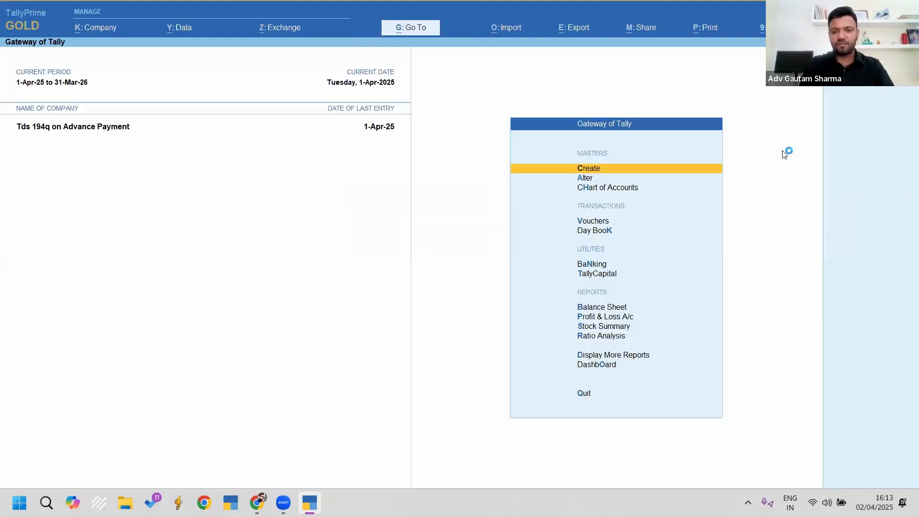
key(alt+g)
text(26)
key(Return)
key(Down)
key(Down)
key(Down)
key(Down)
key(Down)
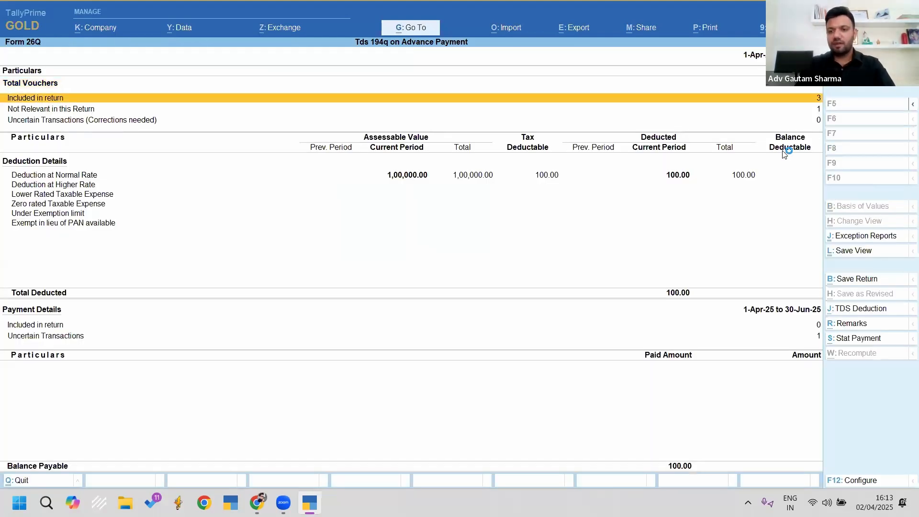
key(Down)
key(Down)
key(Down)
key(Down)
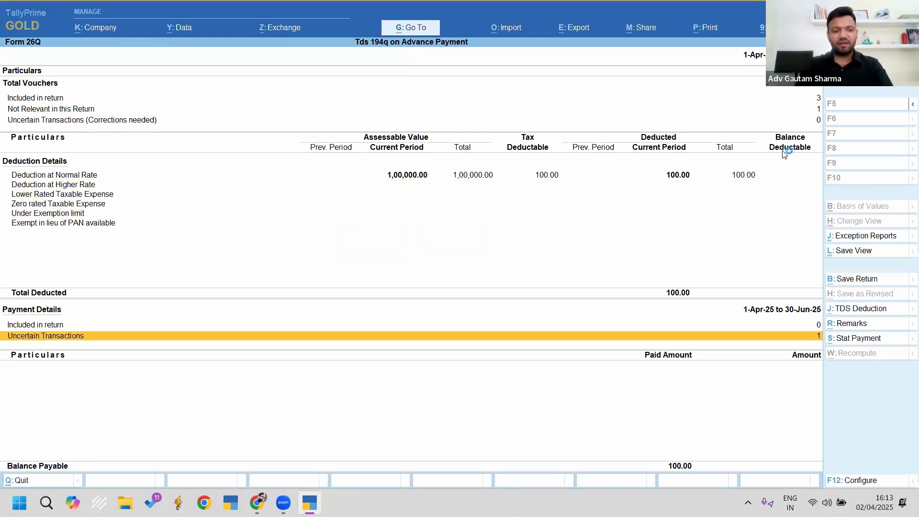
key(Return)
key(Down)
Step: Enter BSR code 1234567, challan number 1234 and new bank Sbi, then close the exceptions
key(Down)
key(Up)
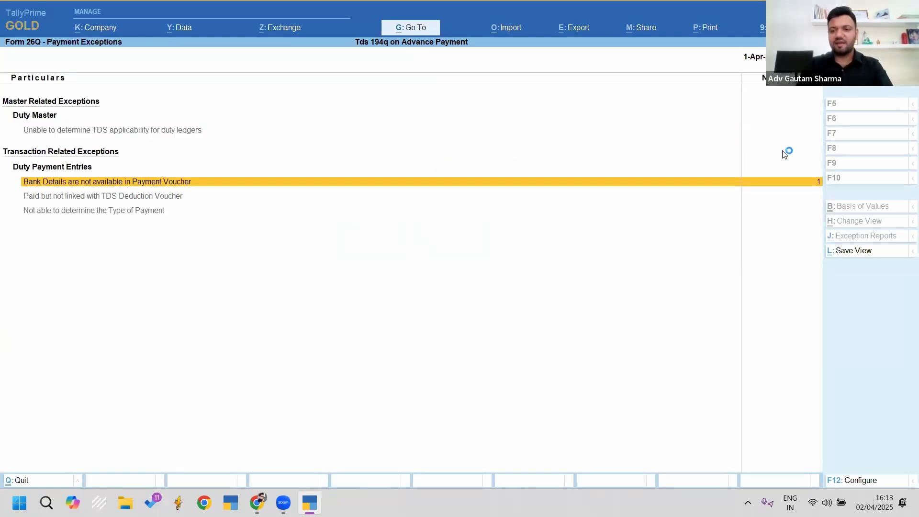
key(Return)
key(Return)
key(Return)
key(Return)
key(Return)
text(1234567)
key(Return)
text(1234)
key(Return)
key(Return)
key(Return)
key(BackSpace)
key(Down)
key(Return)
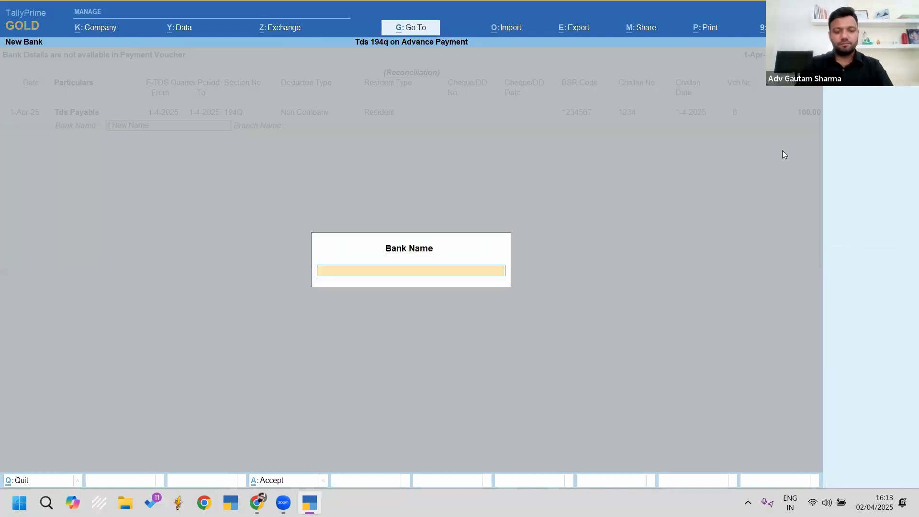
text(Sbi)
key(Return)
text(Sbp)
key(Return)
key(Return)
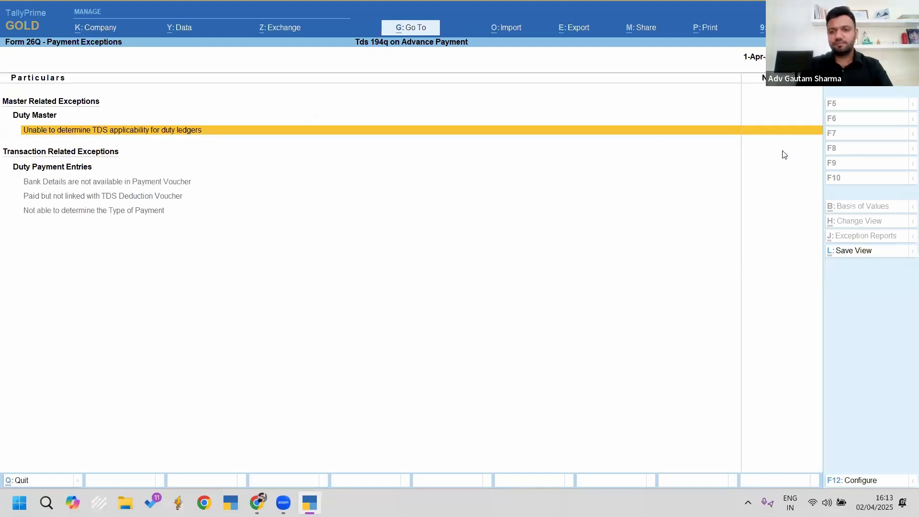
key(Escape)
key(Down)
key(Down)
key(Down)
key(Down)
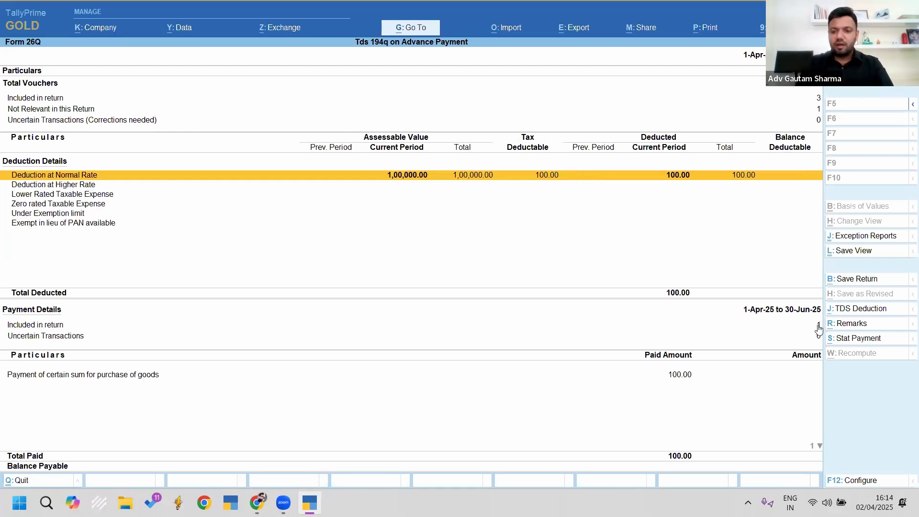
Step: Check the goods-purchase payment, close Form 26Q, and shut the Tds 194q on Advance Payment company
click(678, 377)
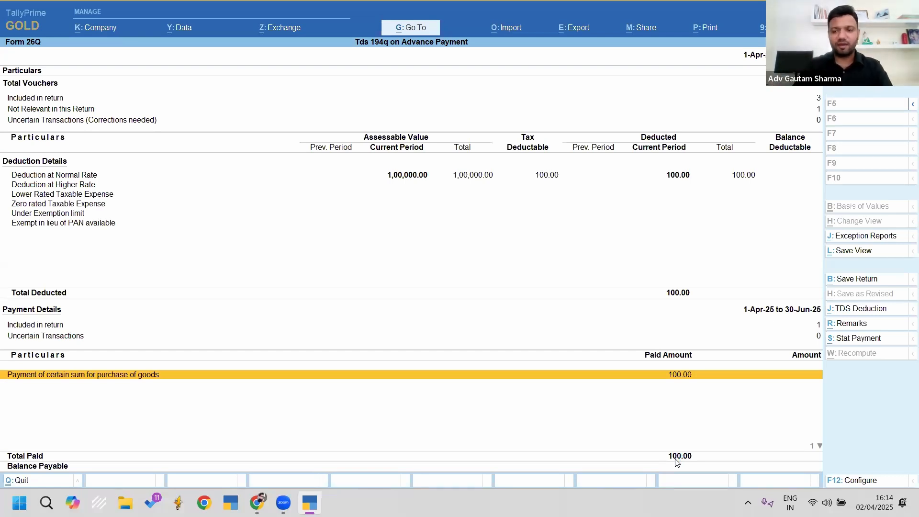
key(Escape)
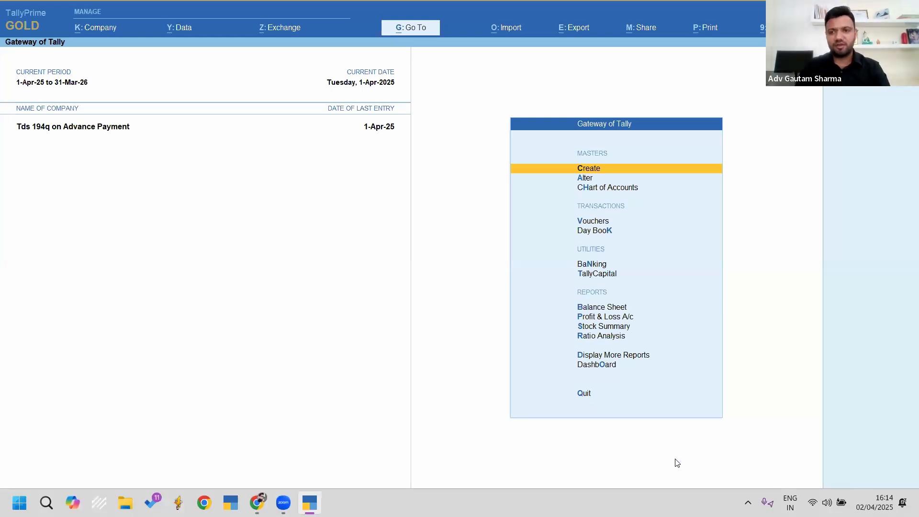
key(ctrl+F3)
key(Return)
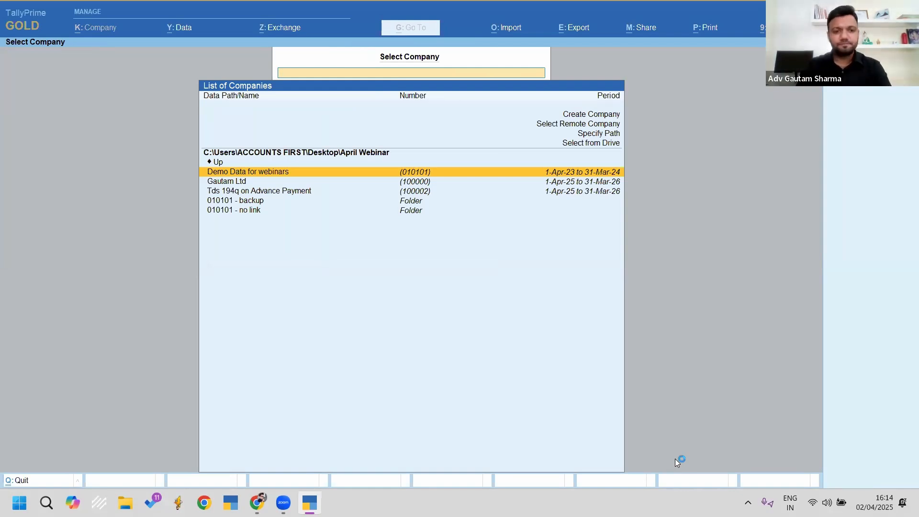
Step: Open Gautam Ltd and jump to its Form 26Q with Go To '26q'
key(Down)
key(Return)
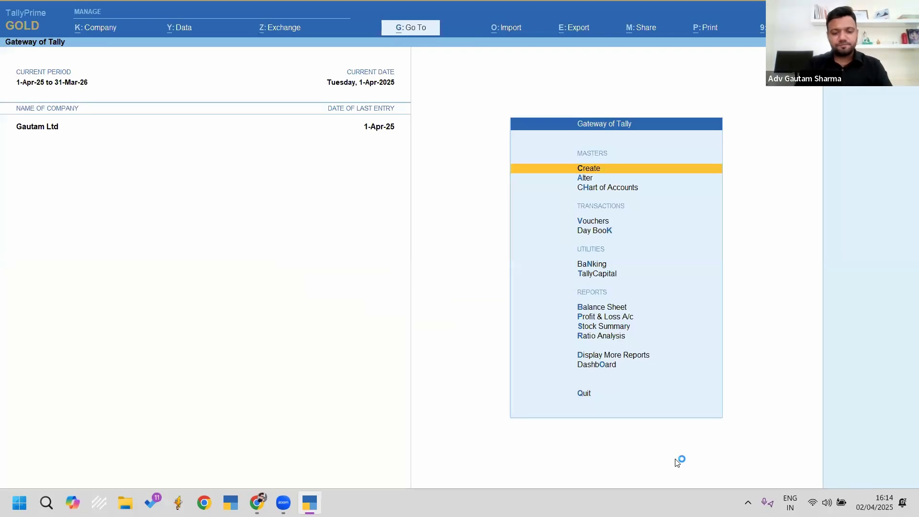
key(alt+g)
text(26q)
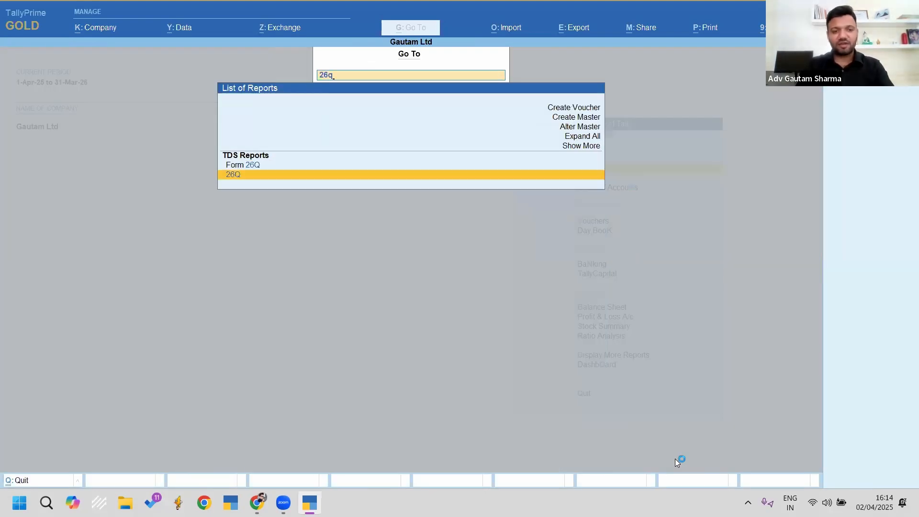
key(Return)
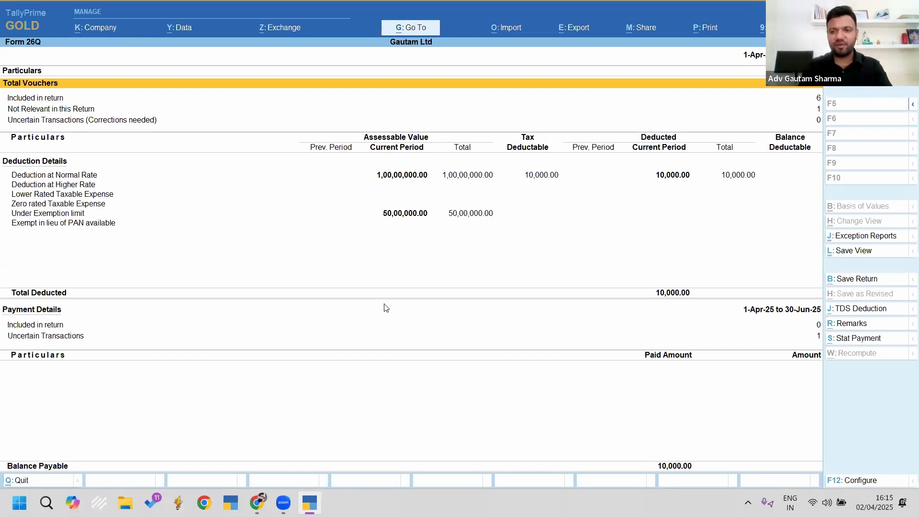
key(ctrl+2)
Step: Run Update TDS Nature of Payment for All Items groups and ledgers, then mark Creditor C
drag(817, 223, 912, 245)
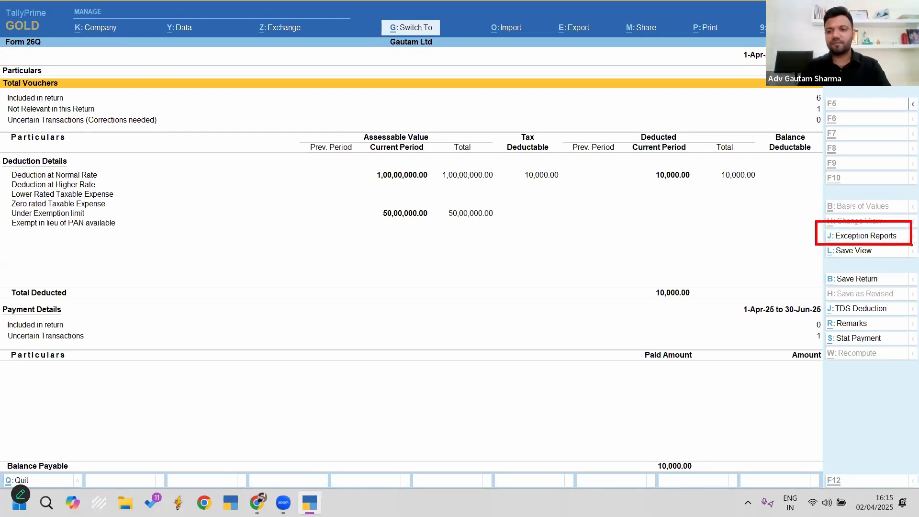
key(Escape)
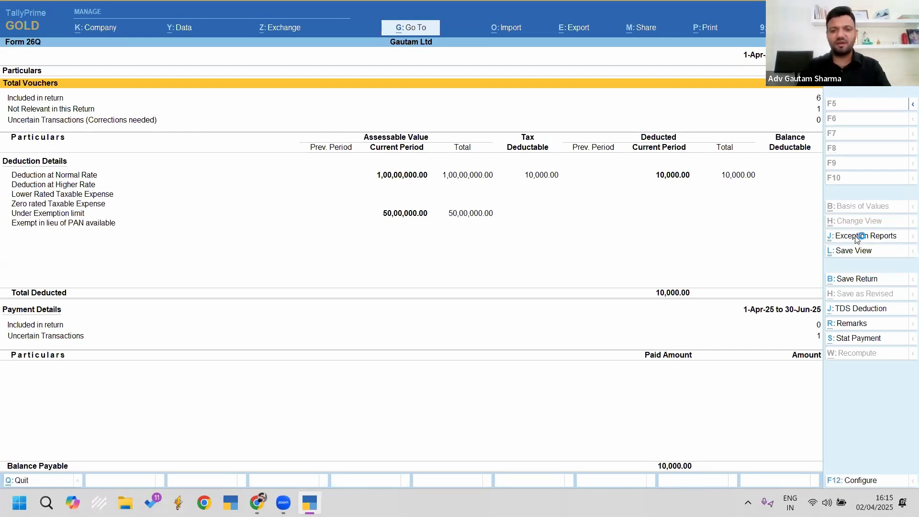
click(858, 237)
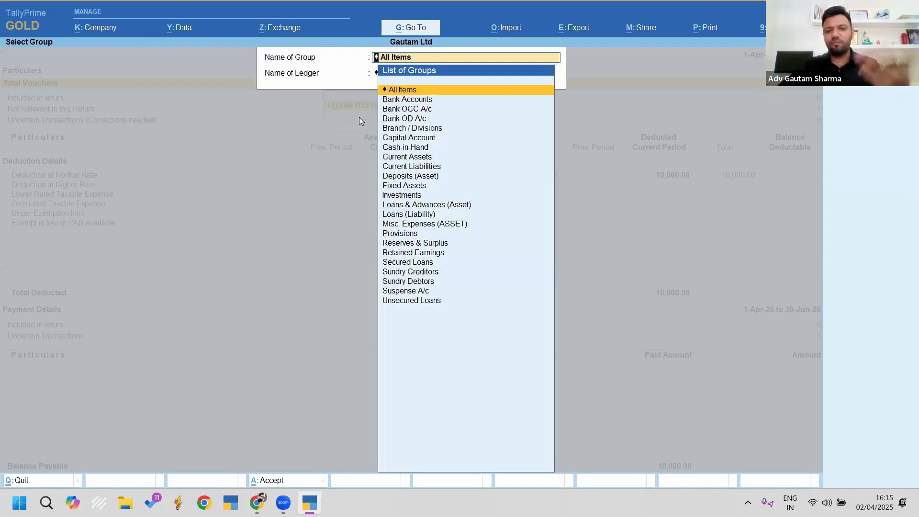
key(Return)
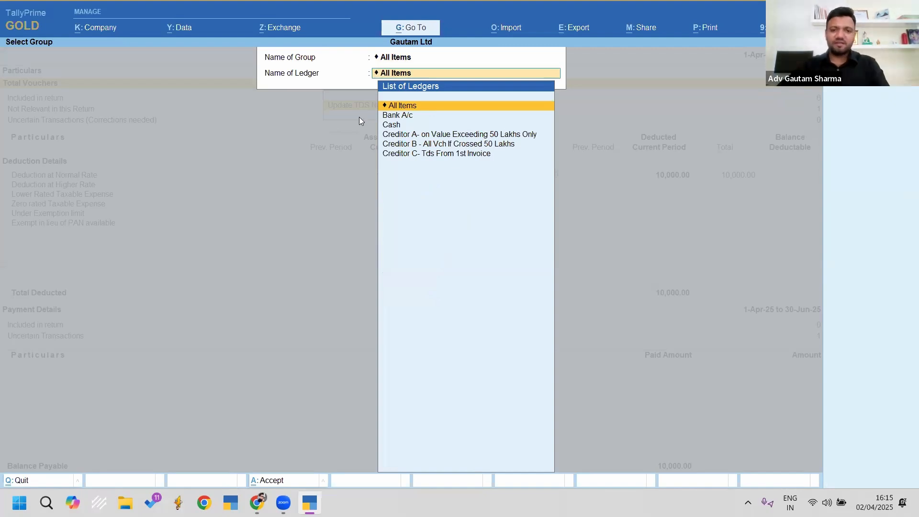
key(Return)
key(Down)
key(Down)
key(Down)
key(Down)
key(Down)
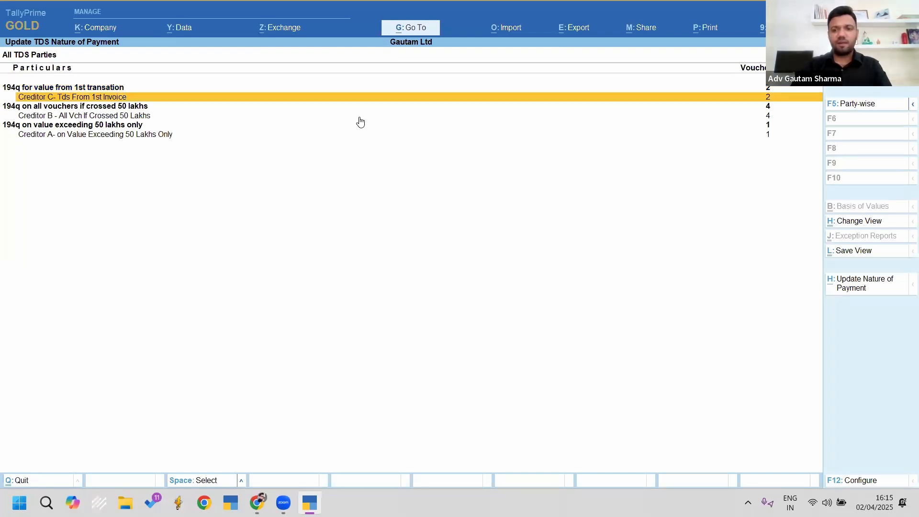
key(Up)
key(Up)
key(Up)
key(Up)
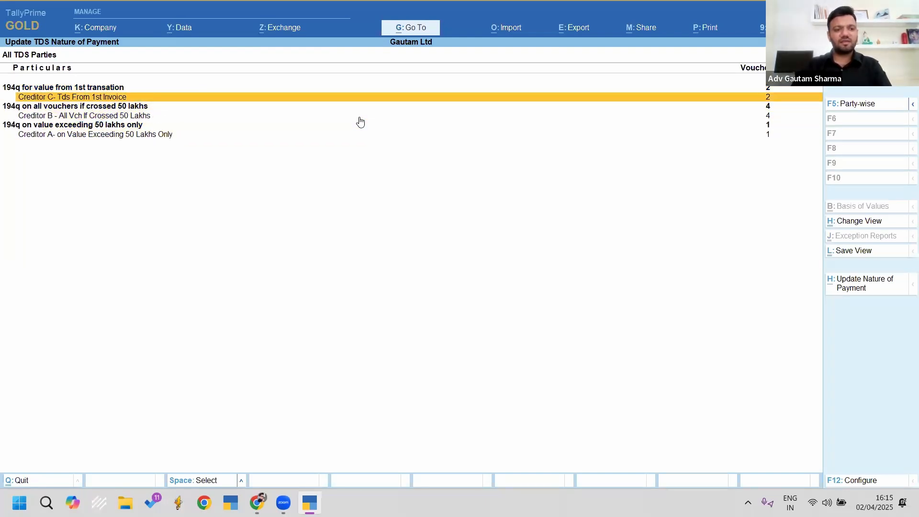
key(Down)
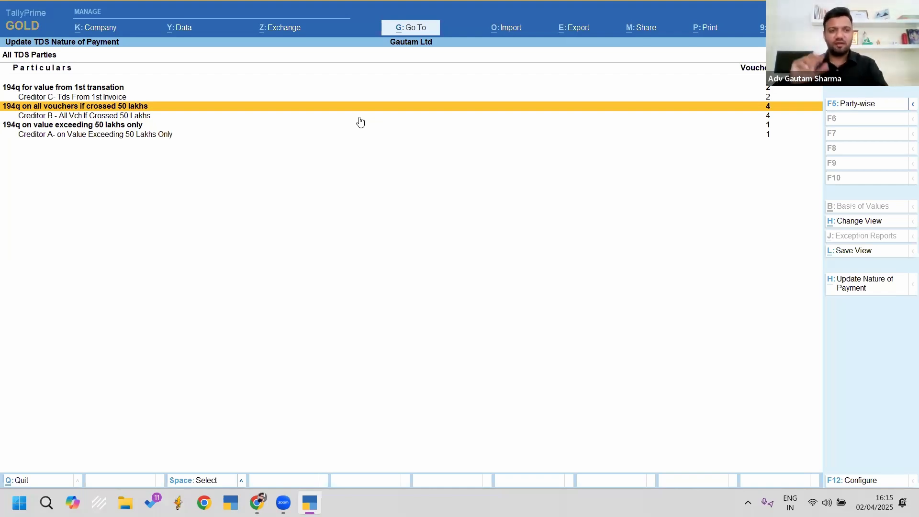
key(Up)
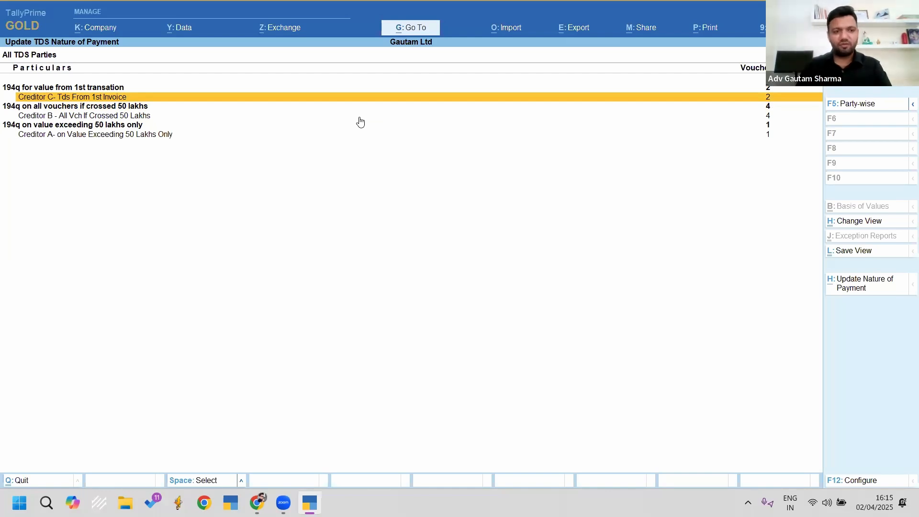
key(space)
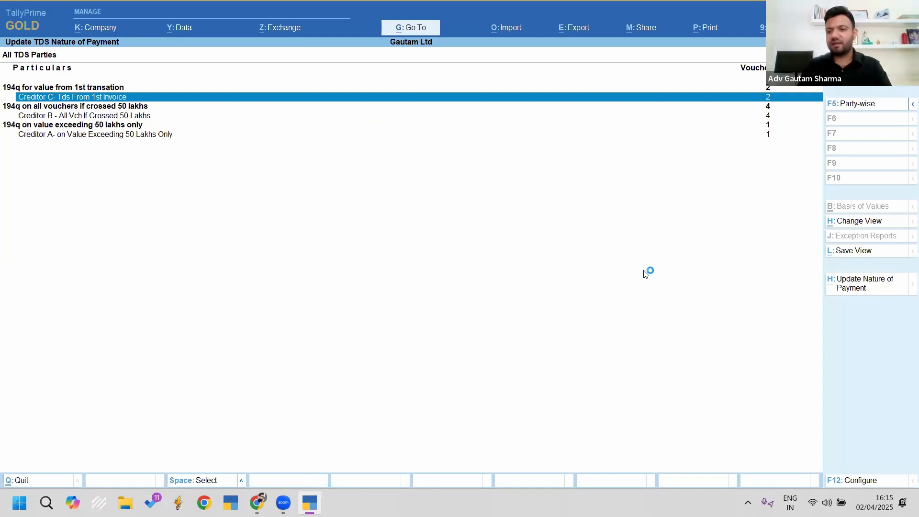
Step: Change Creditor C's nature of payment to '194q on all vouchers if crossed 50 lakhs' and confirm Yes
click(850, 288)
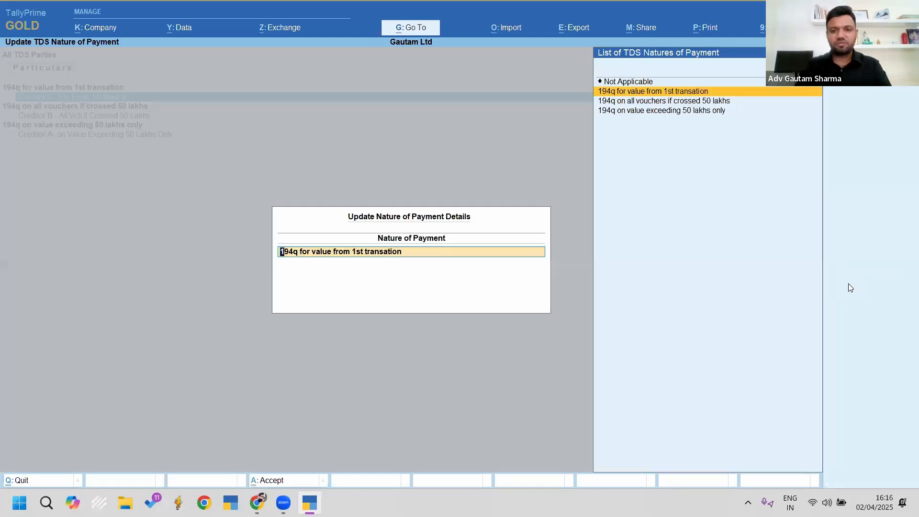
key(Down)
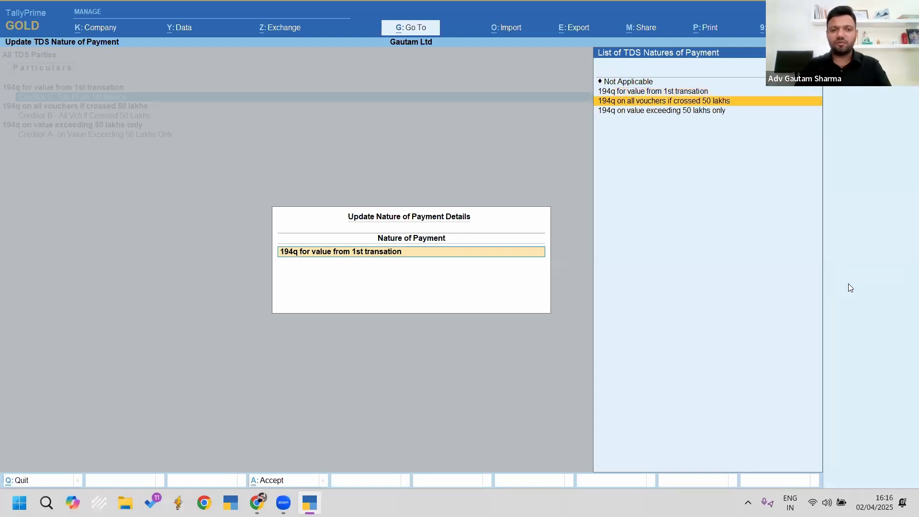
key(Return)
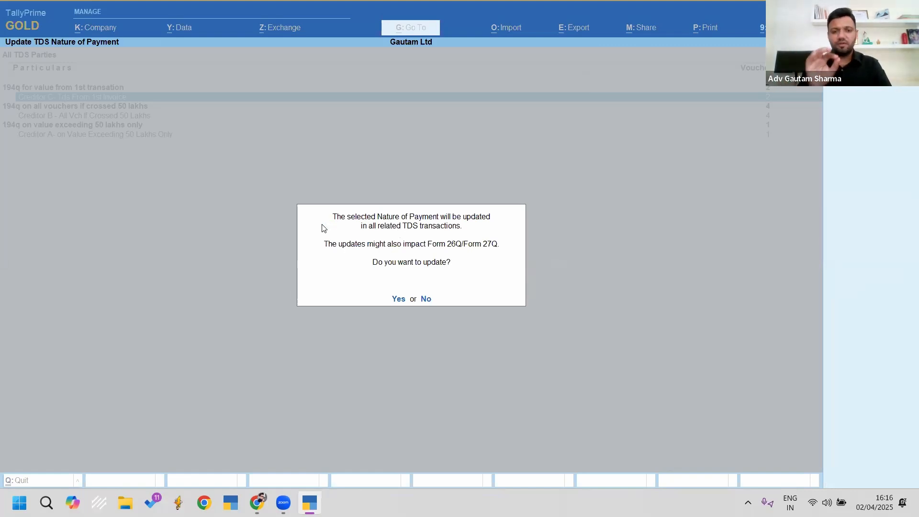
key(y)
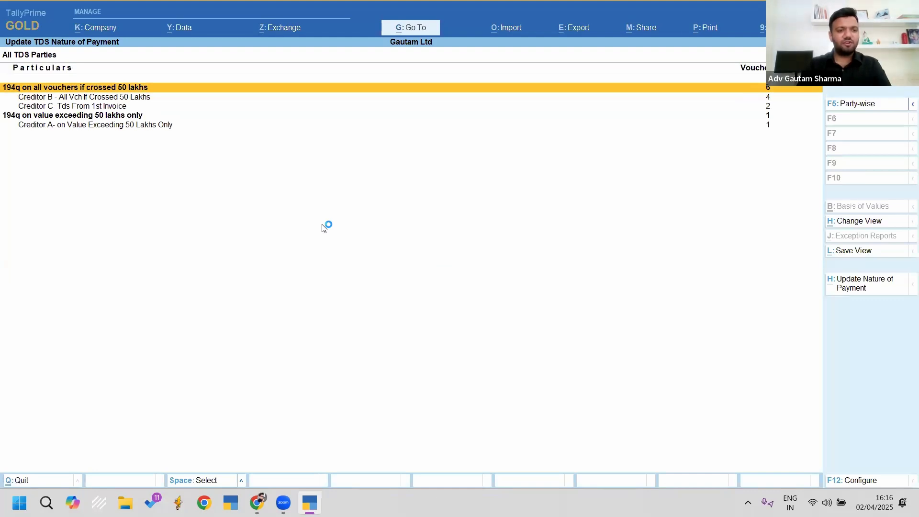
Step: Mark Creditor B and Creditor C in the regrouped list, then clear the marks
key(Down)
key(space)
key(Down)
key(space)
key(Up)
key(space)
key(Down)
key(space)
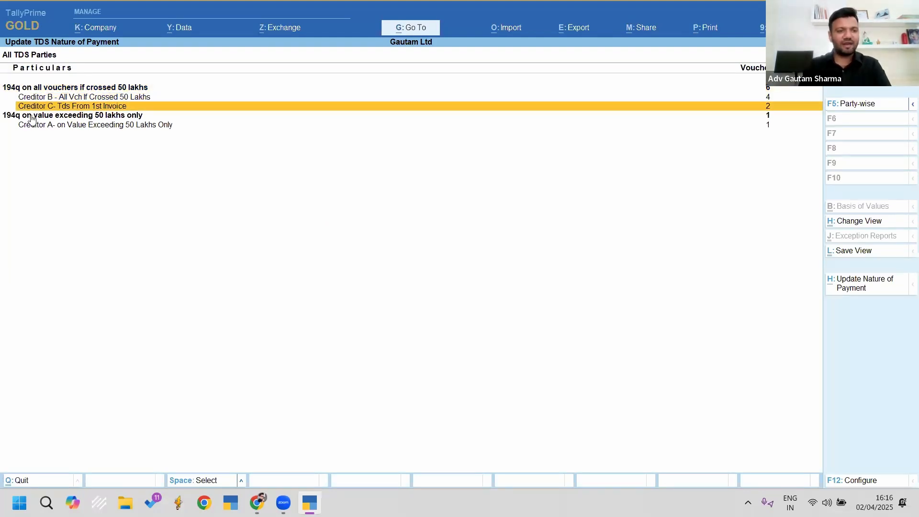
Step: Review Form 26Q's 90,00,000.00 deduction at normal rate, then shut Gautam Ltd
key(Escape)
key(Escape)
key(Escape)
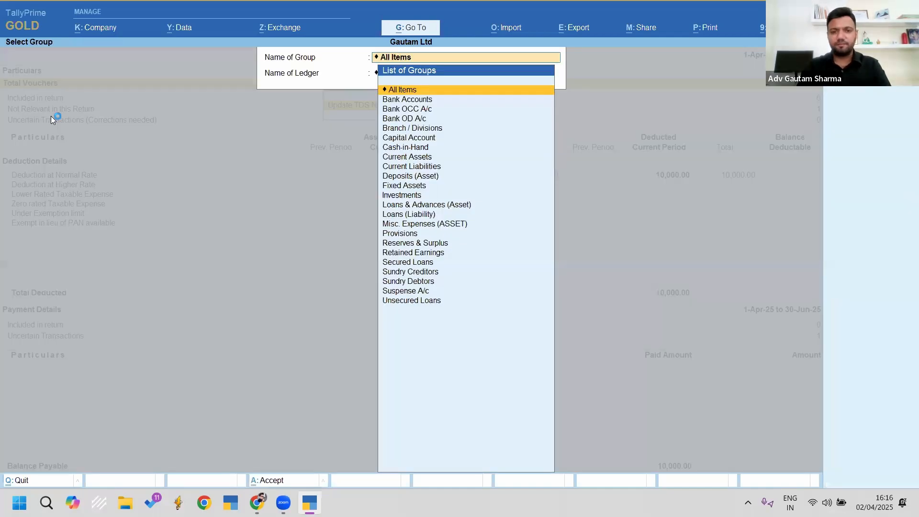
key(Down)
key(Down)
key(Down)
key(Down)
key(Down)
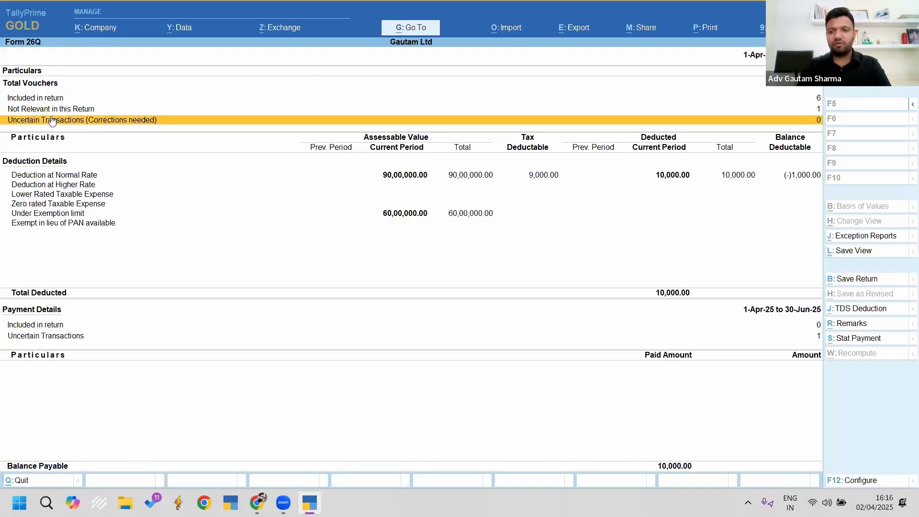
key(Up)
key(space)
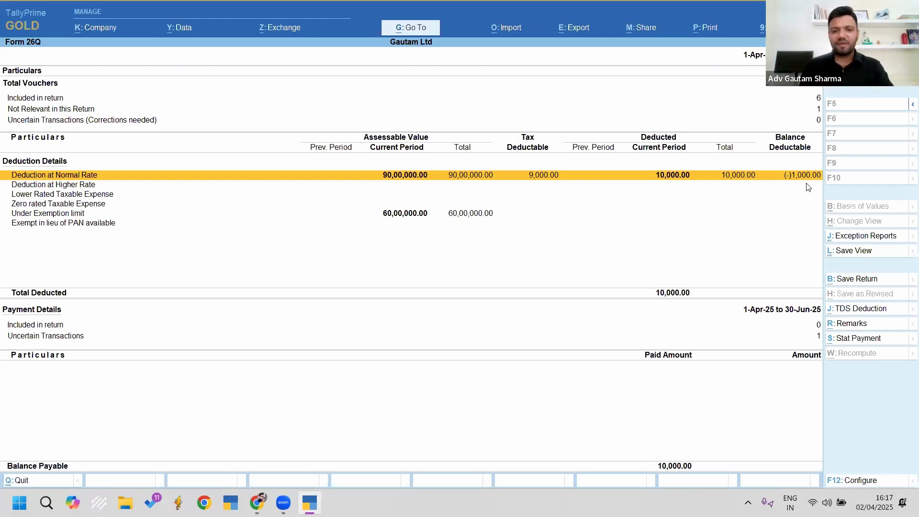
key(Escape)
key(Escape)
key(Escape)
key(Escape)
key(alt+F3)
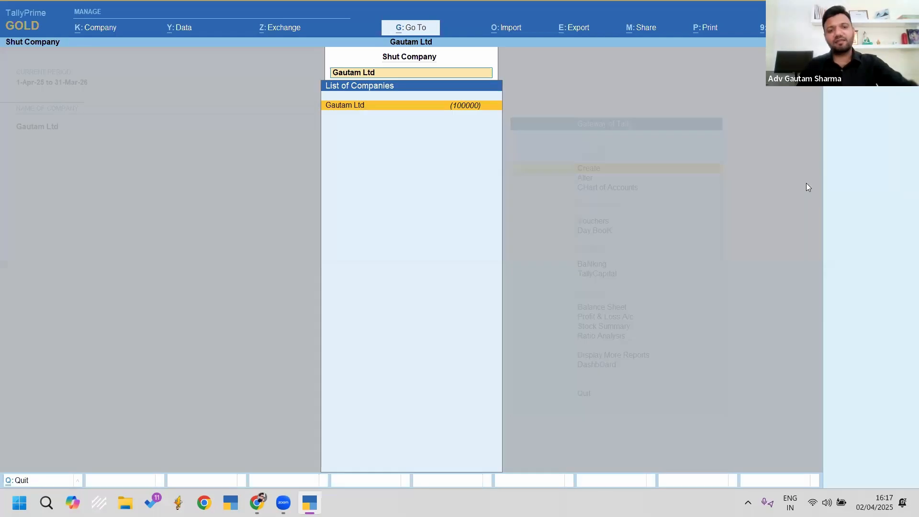
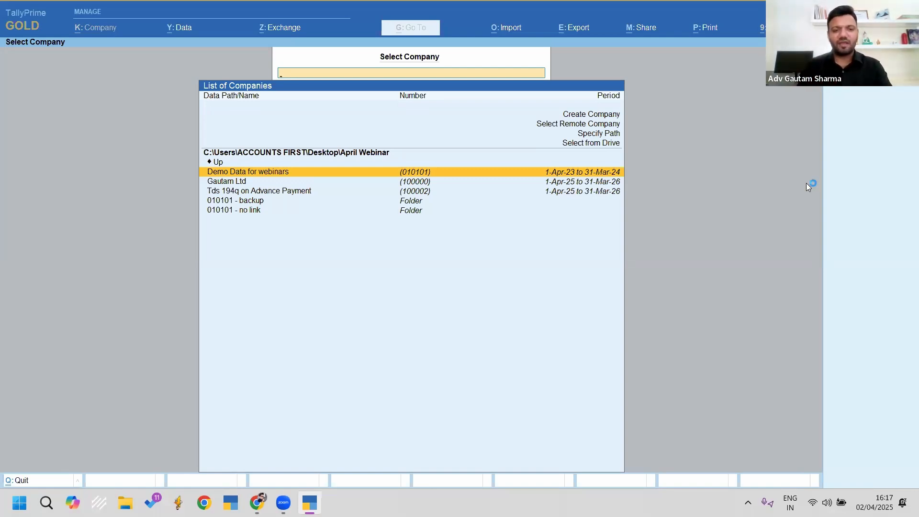
Step: Select Demo Data for webinars in the April Webinar company list and load it
key(Down)
key(Down)
key(Down)
key(Down)
key(Down)
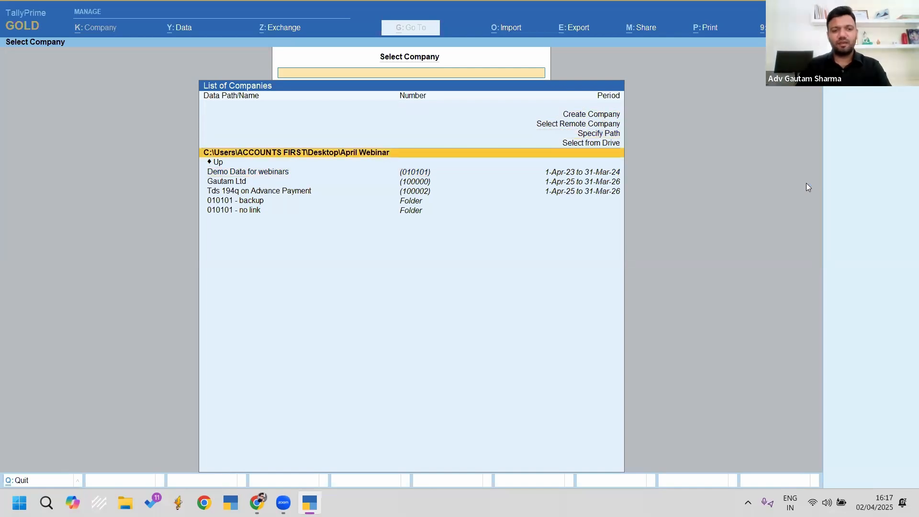
key(Down)
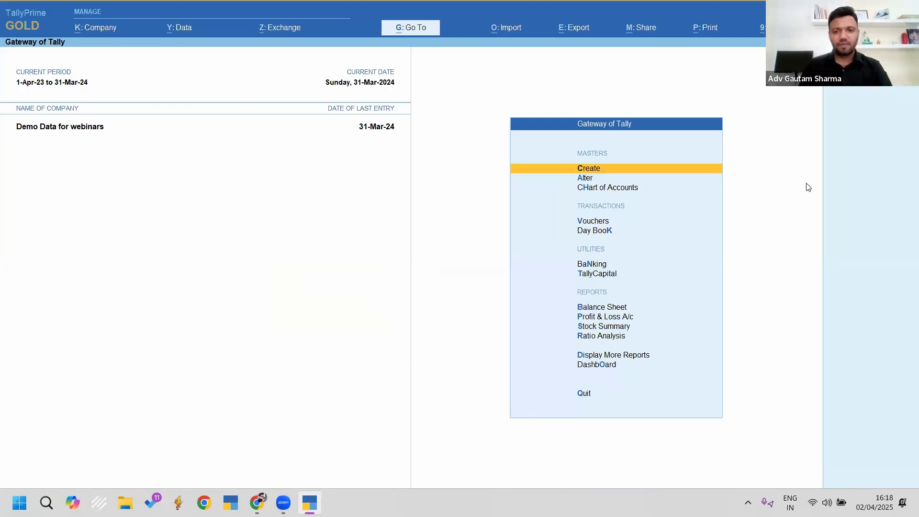
key(F11)
key(Down)
key(Down)
key(Down)
key(Down)
key(Down)
key(Down)
key(Down)
key(Down)
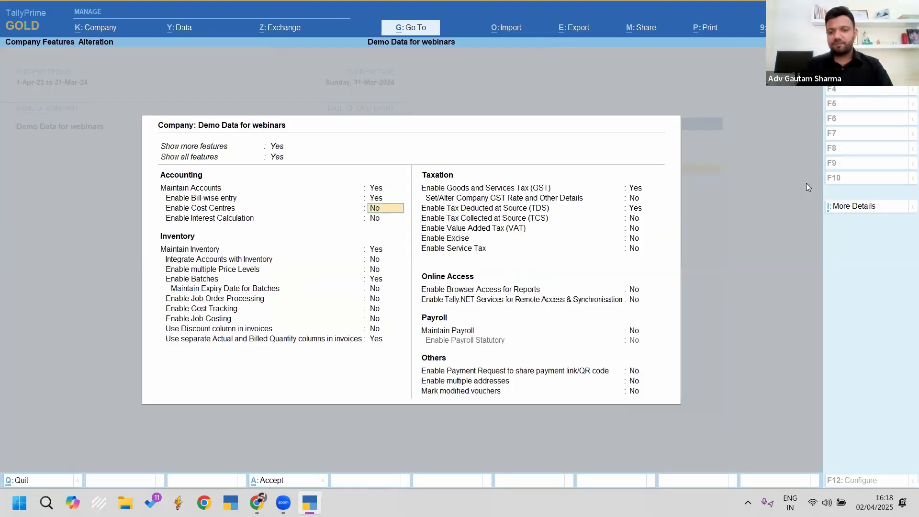
key(Return)
key(Return)
key(Return)
key(Return)
key(Return)
key(Return)
key(Return)
key(Return)
key(Return)
key(ctrl+a)
key(Return)
key(Return)
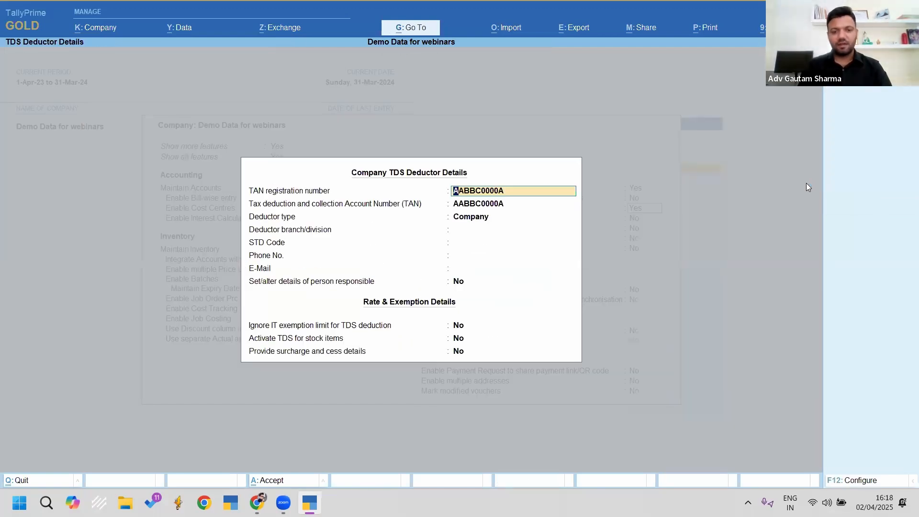
key(ctrl+a)
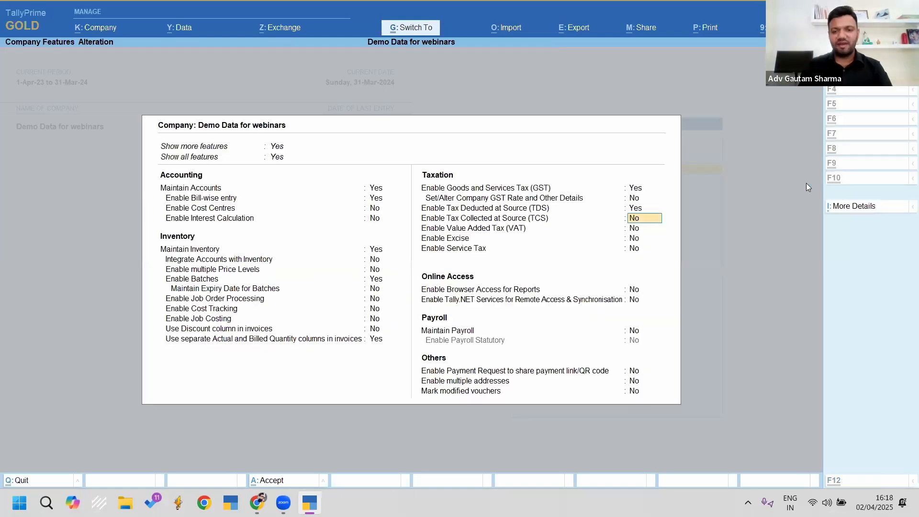
key(ctrl+a)
key(Down)
key(Return)
key(Down)
key(Down)
key(Down)
key(Down)
key(Down)
key(Down)
key(Down)
key(Down)
key(Down)
key(Down)
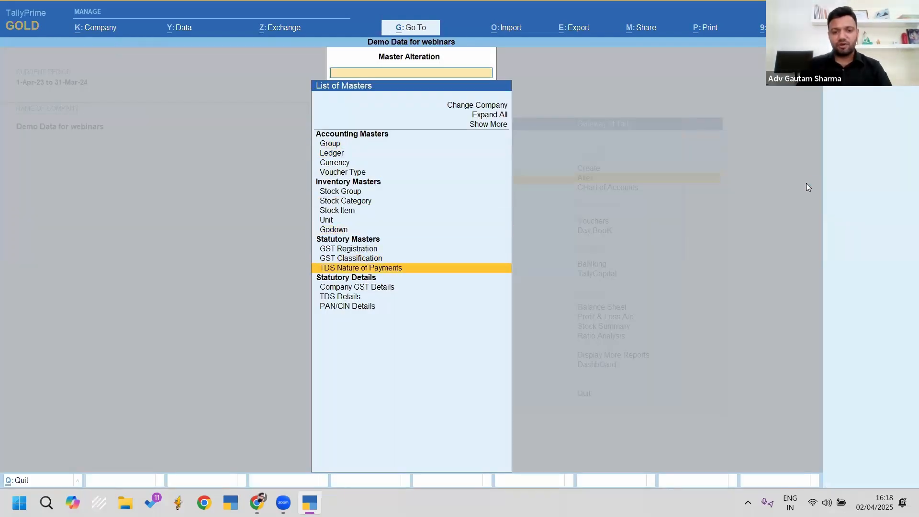
key(Return)
key(Return)
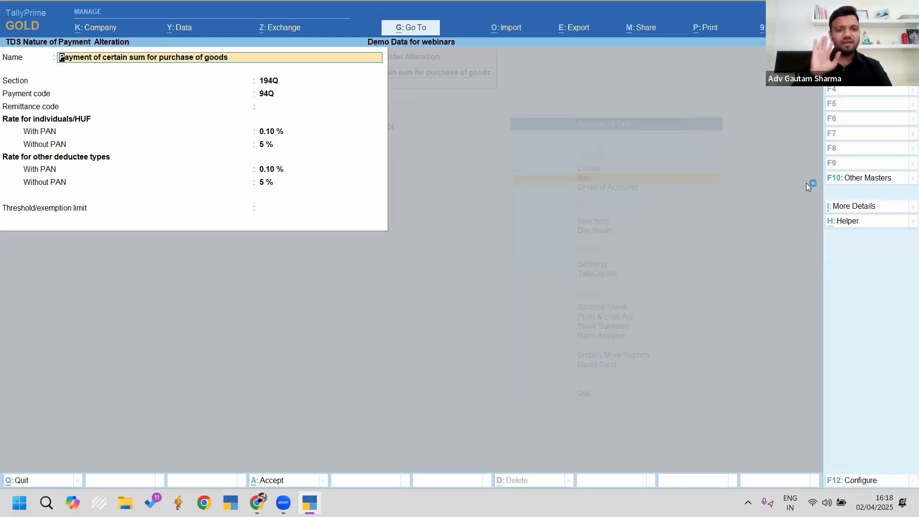
key(BackSpace)
key(Escape)
key(Escape)
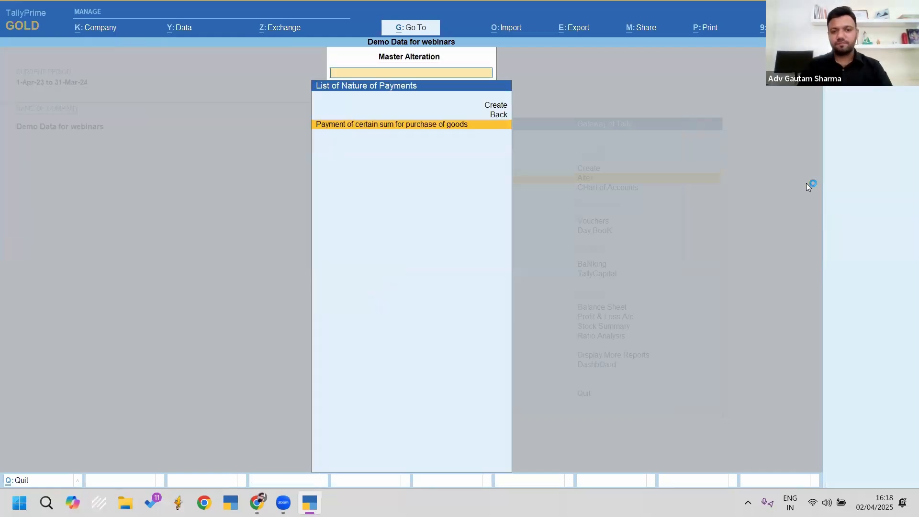
key(Up)
key(Up)
key(Up)
key(Up)
key(Up)
key(Up)
key(Up)
key(Up)
key(Up)
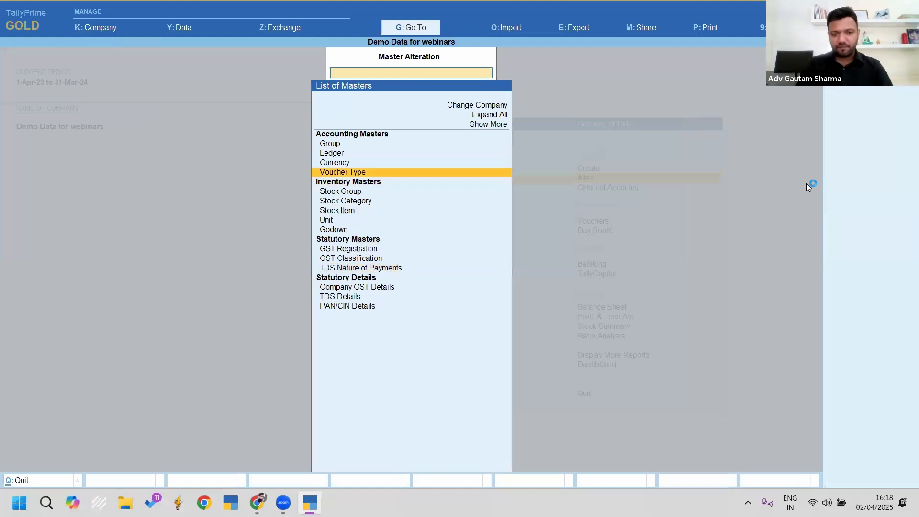
key(Return)
text(pur)
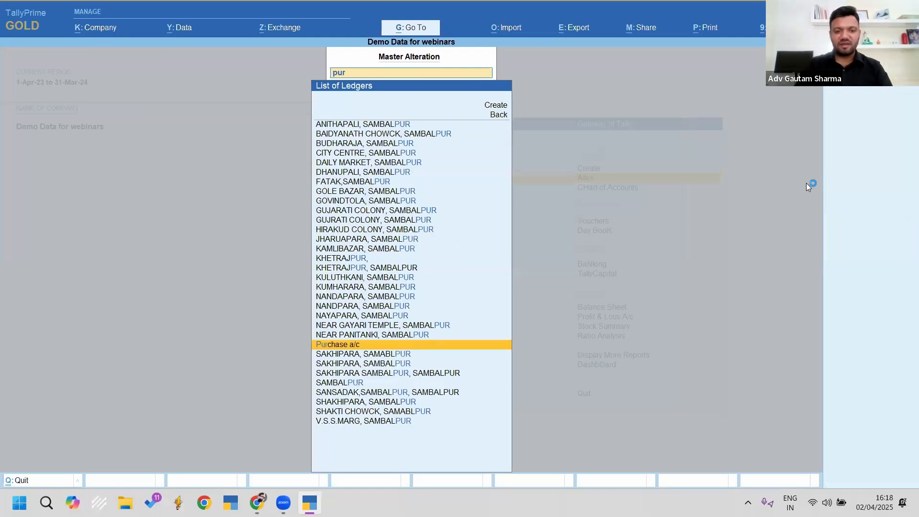
key(Return)
key(Return)
key(Return)
key(Return)
key(Return)
key(Return)
key(Return)
key(Return)
key(Return)
key(Return)
key(Return)
key(Return)
key(Return)
key(Return)
key(BackSpace)
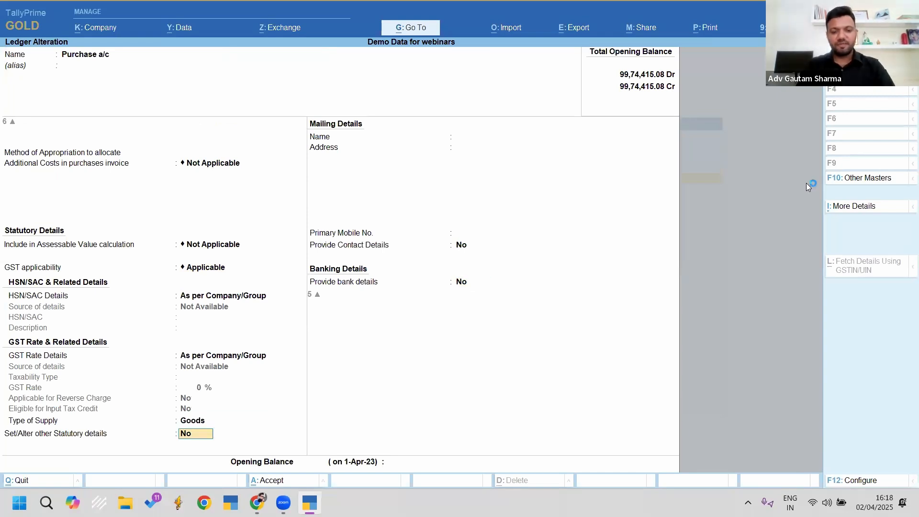
text(y)
key(Return)
key(Return)
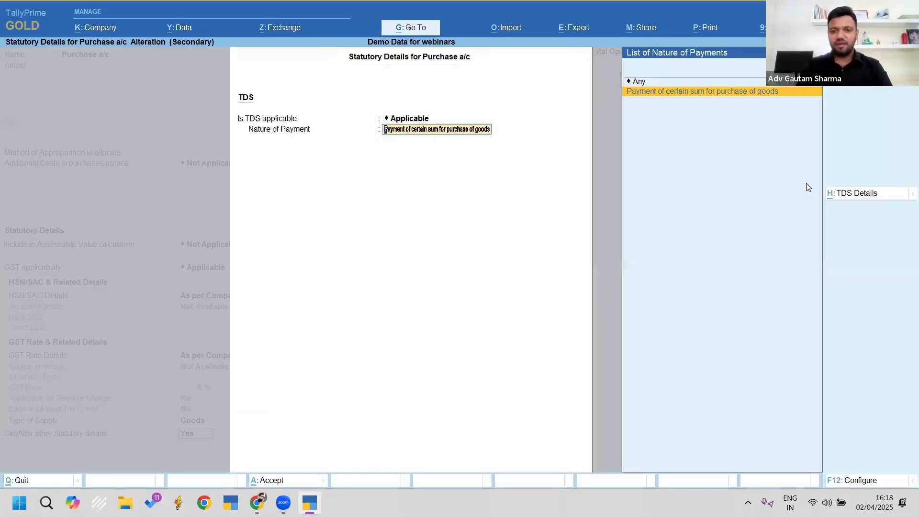
key(Up)
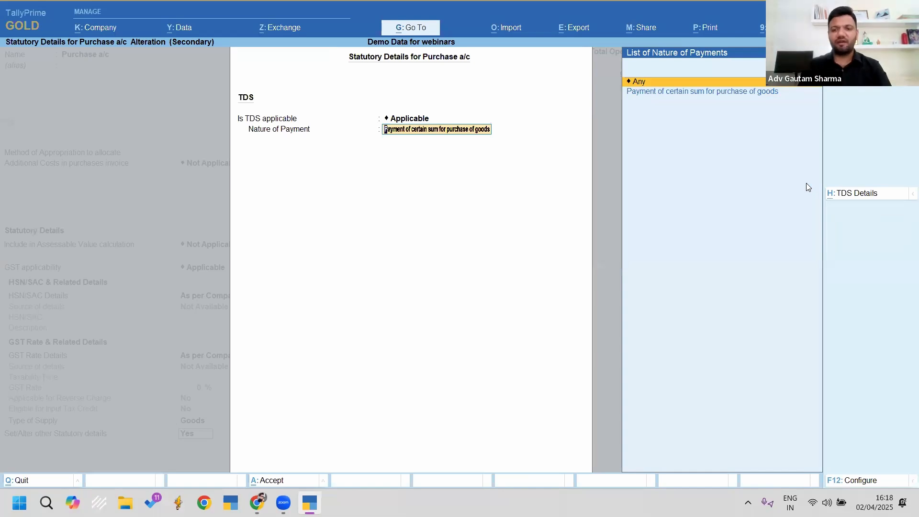
key(Down)
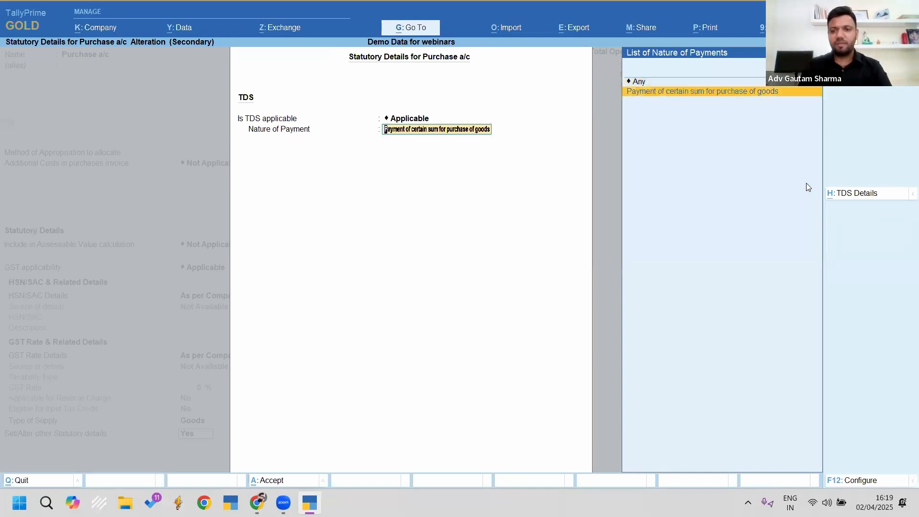
key(Return)
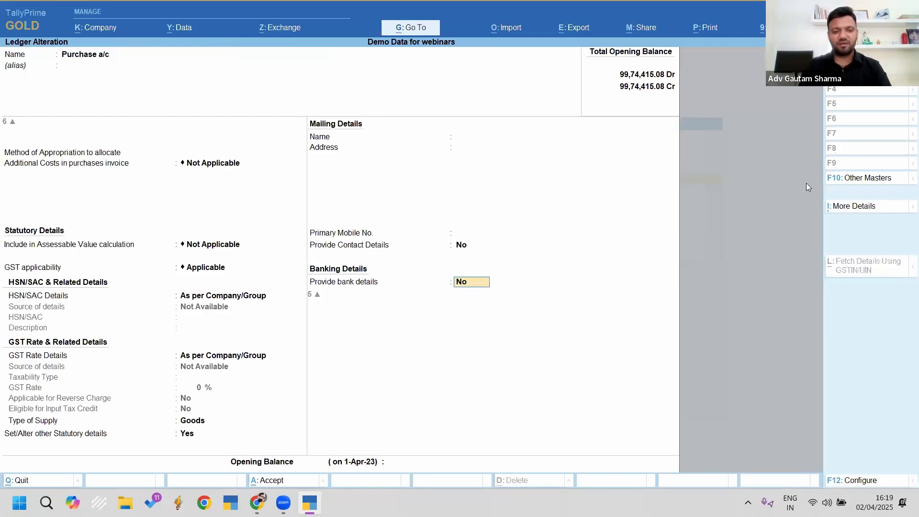
key(Return)
text(cg)
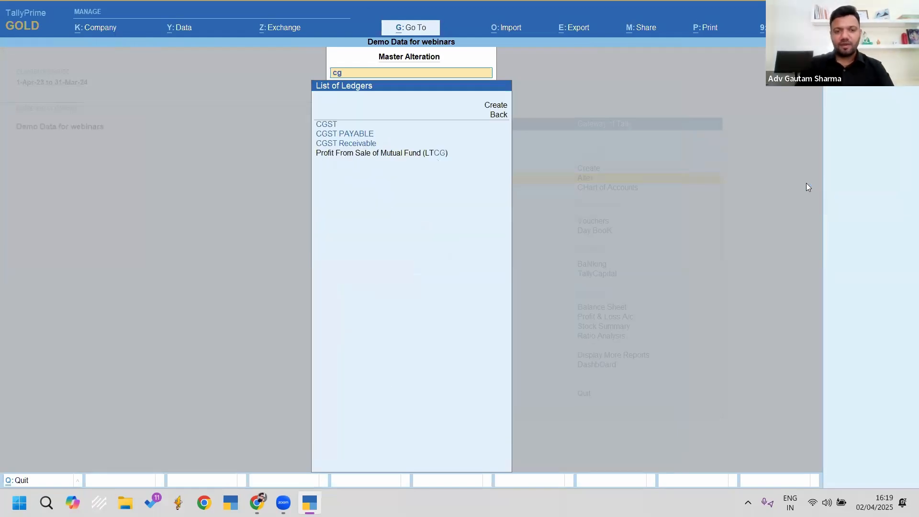
key(Return)
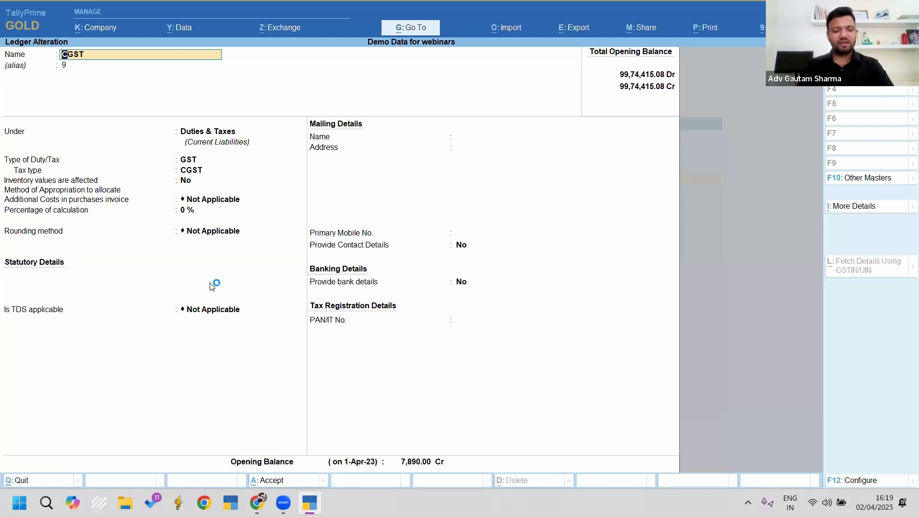
key(BackSpace)
key(Escape)
key(Escape)
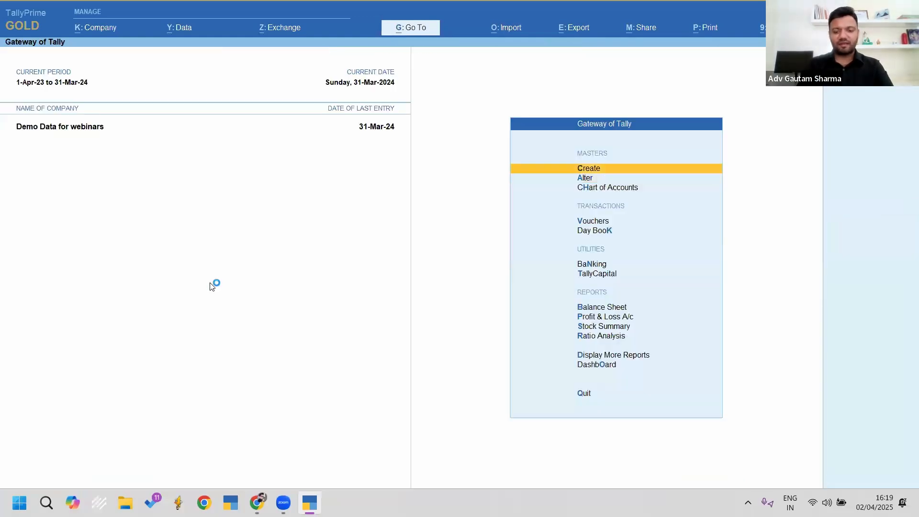
Step: Drill Profit & Loss Purchase Accounts down to March and open the 12-Mar 53,098.56 voucher
key(p)
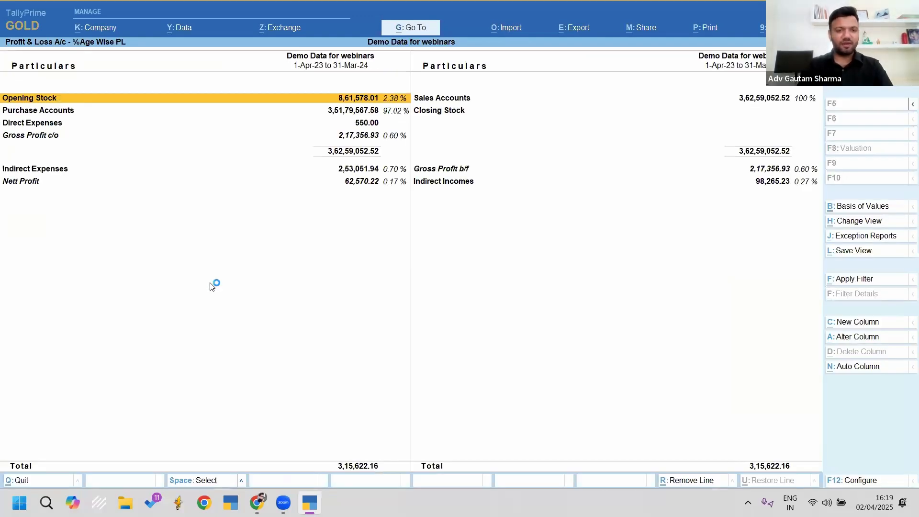
key(Down)
key(Return)
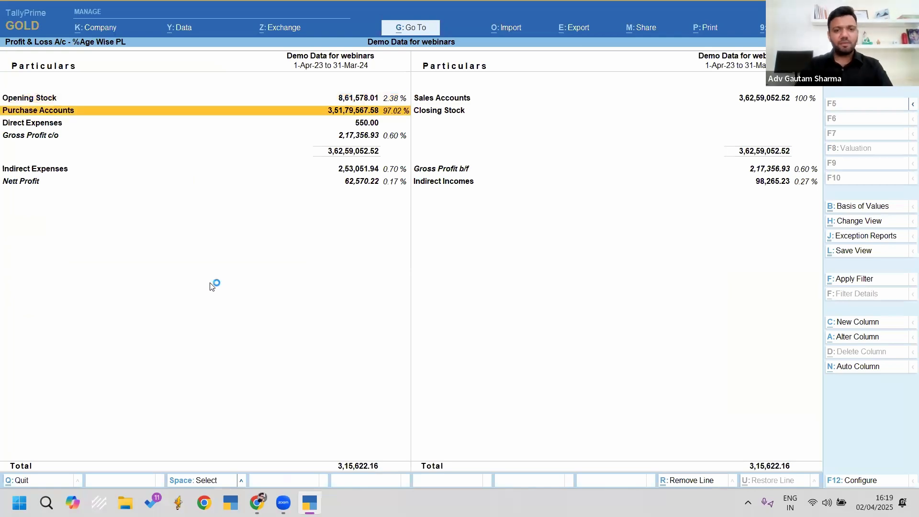
key(Return)
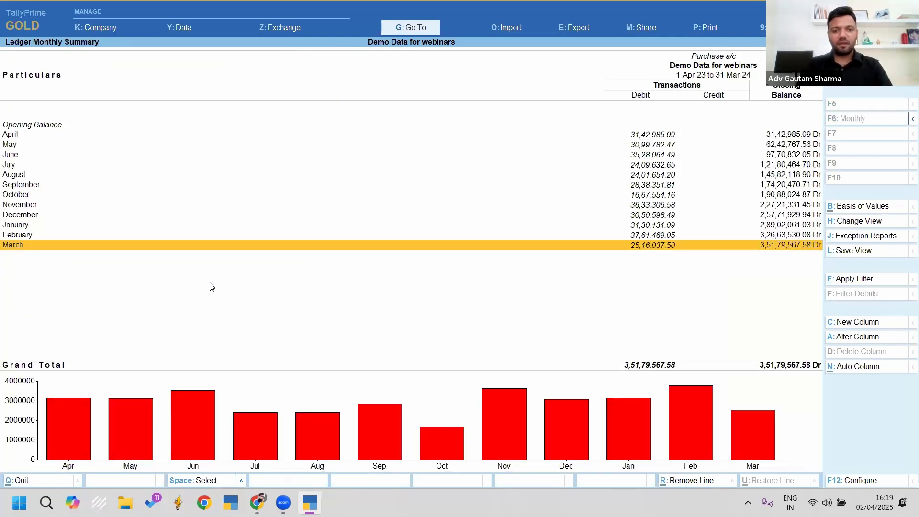
key(Return)
key(shift+Down)
key(shift+Down)
key(shift+Down)
key(shift+Down)
key(shift+Down)
key(shift+Down)
key(shift+Down)
key(shift+Down)
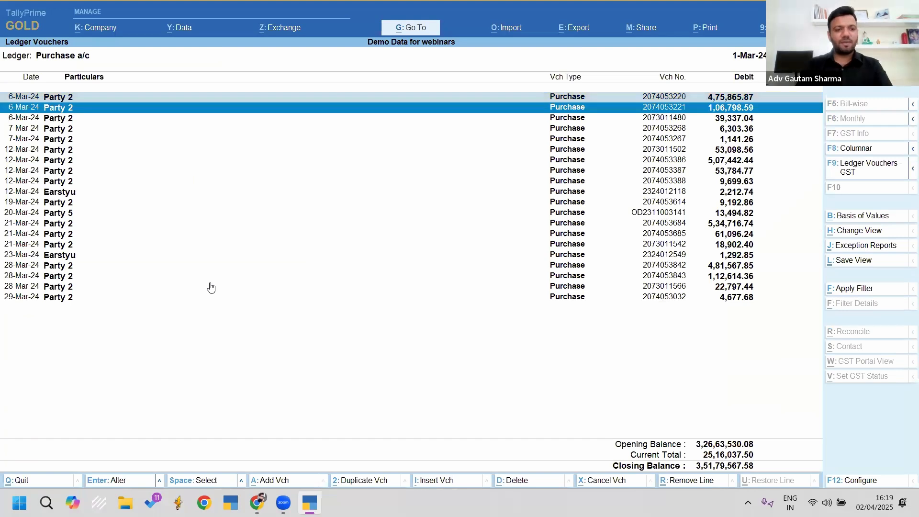
key(Up)
key(Up)
key(Up)
key(Return)
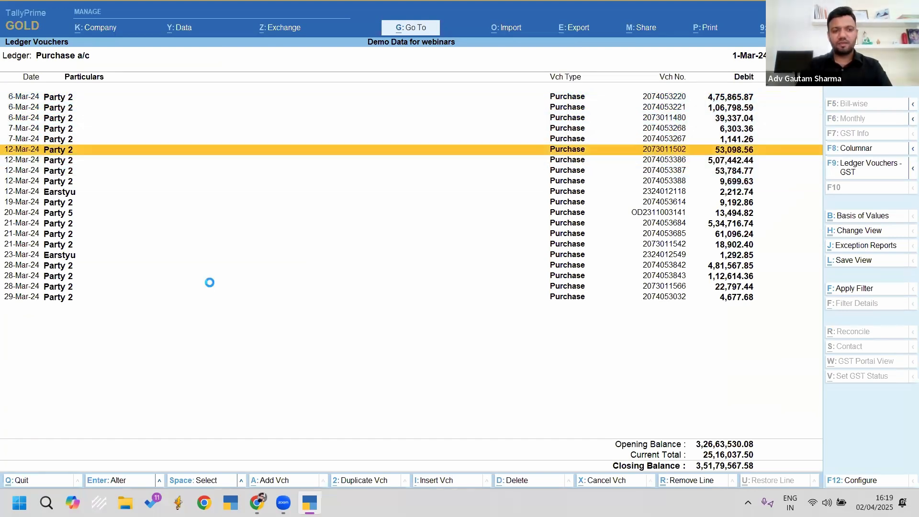
Step: Set Party 2 to deduct TDS in the same voucher for purchase of goods, then return to Gateway
key(Return)
key(Return)
key(Return)
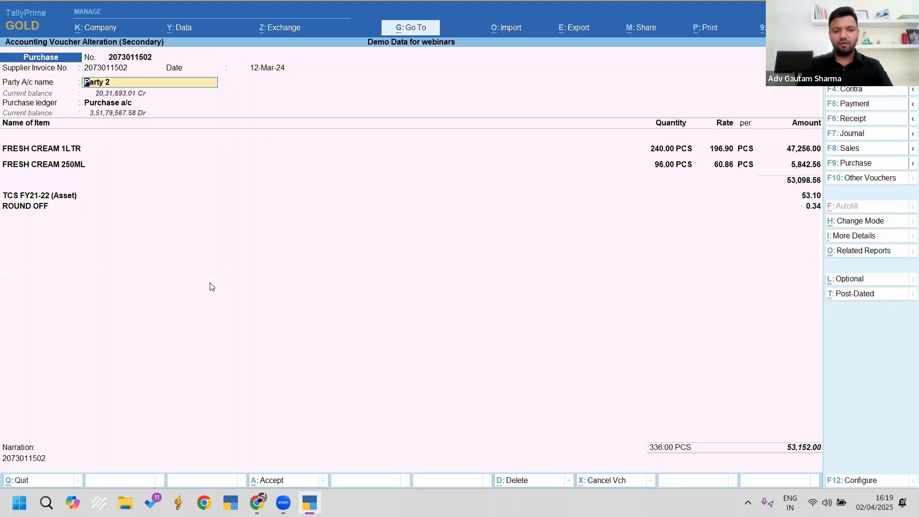
key(ctrl+Return)
click(188, 258)
key(Return)
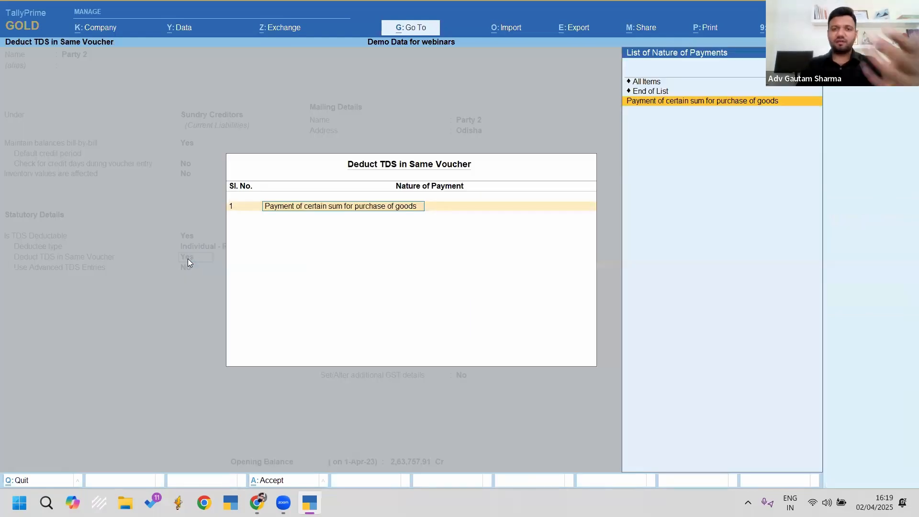
key(Return)
key(Return)
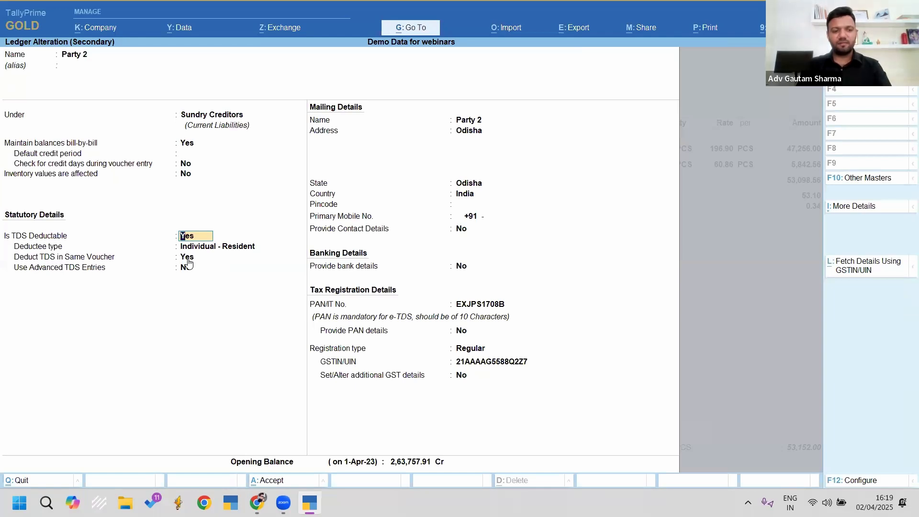
key(ctrl+a)
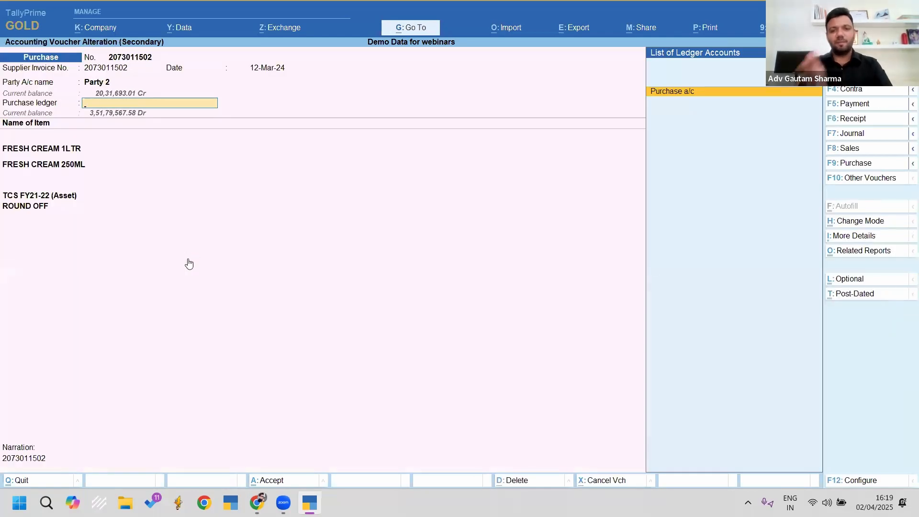
key(ctrl+a)
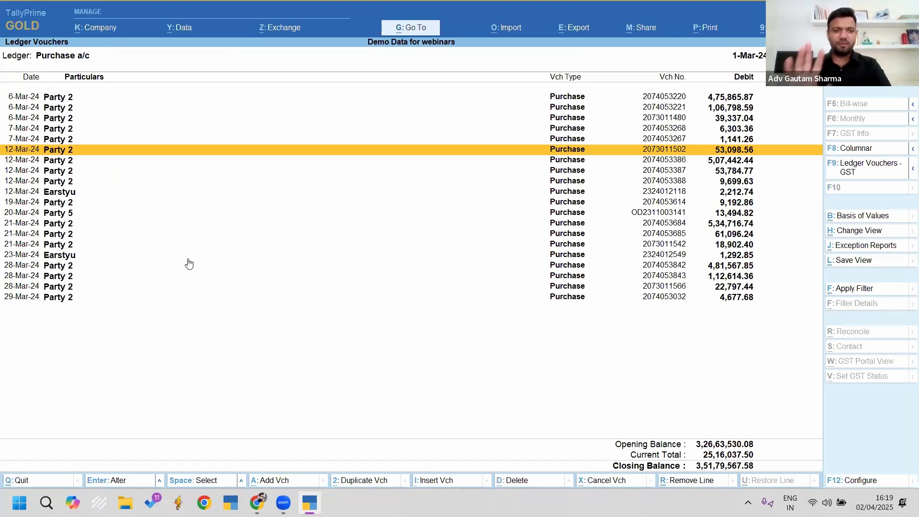
key(Escape)
key(Escape)
key(Escape)
key(Escape)
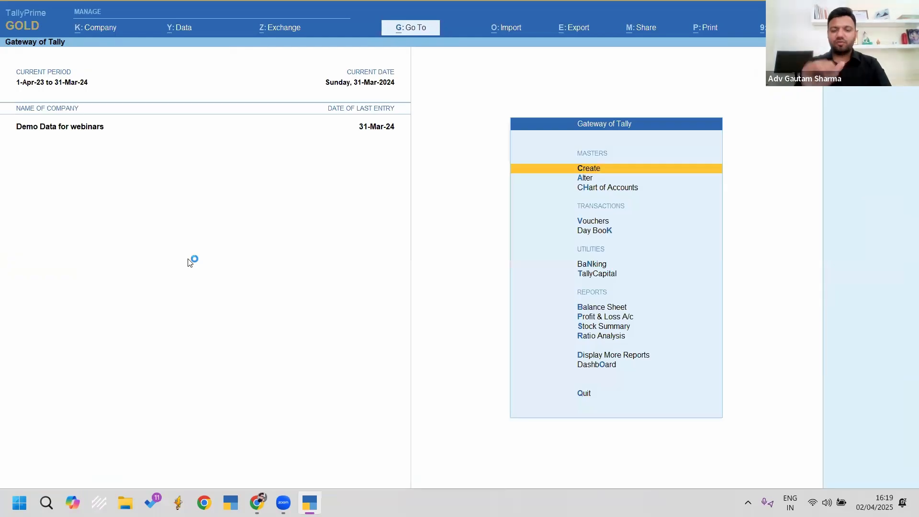
Step: Open Form 26Q with alias '26q' and set the period to 1-Apr-23 to 31-Mar-24
key(alt+g)
text(26q)
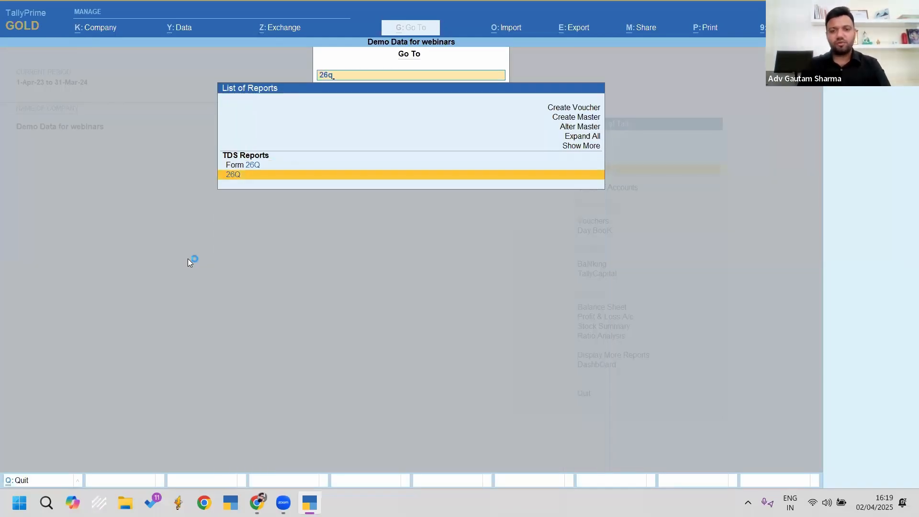
key(Return)
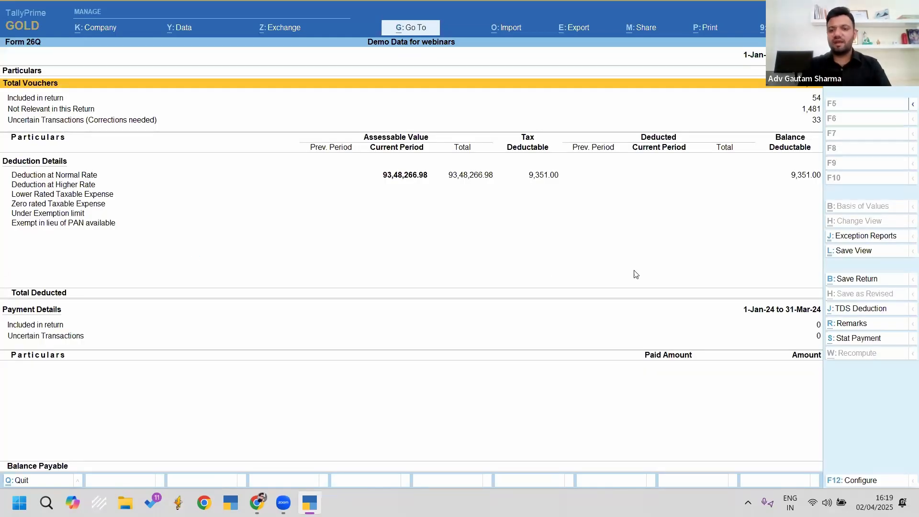
click(633, 185)
key(F2)
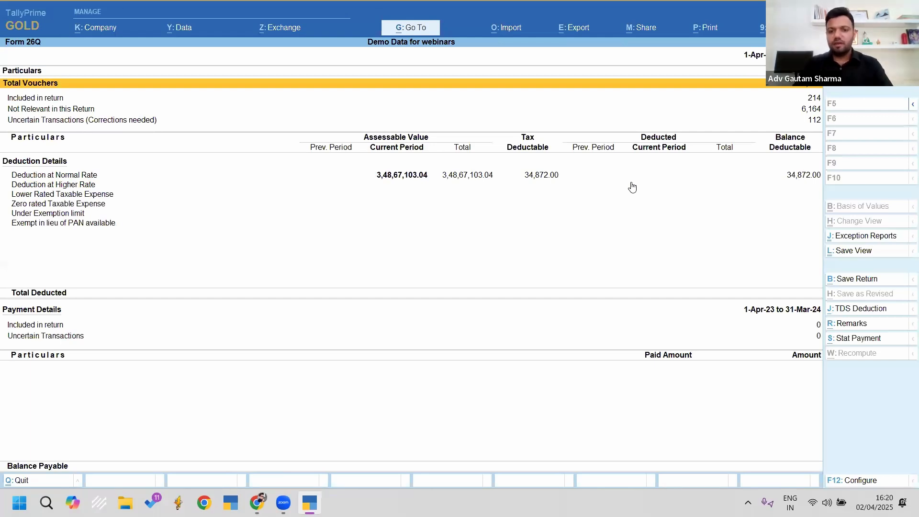
Step: Check Uncertain Transactions' unknown deductee types, then open BANK CHARGES W/O GST from the TDS-applicability exception
key(Down)
key(Down)
key(Down)
key(Return)
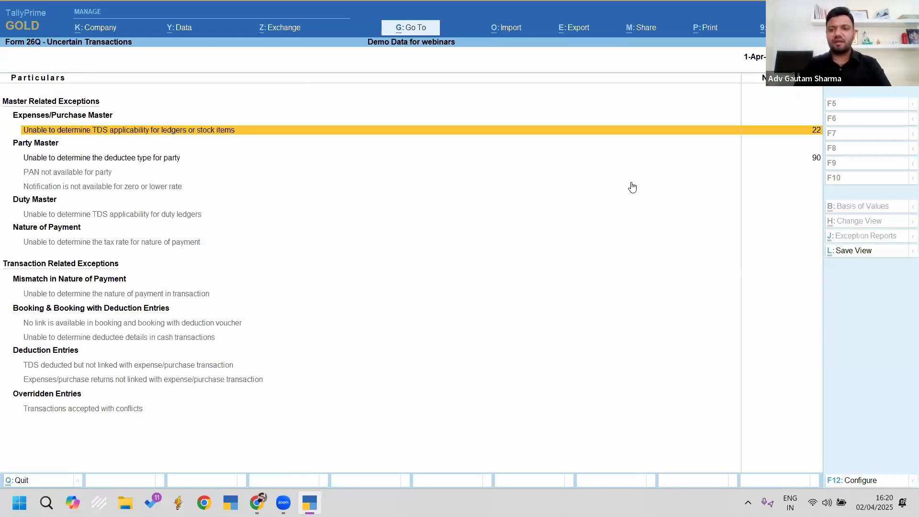
key(Down)
key(Down)
key(Up)
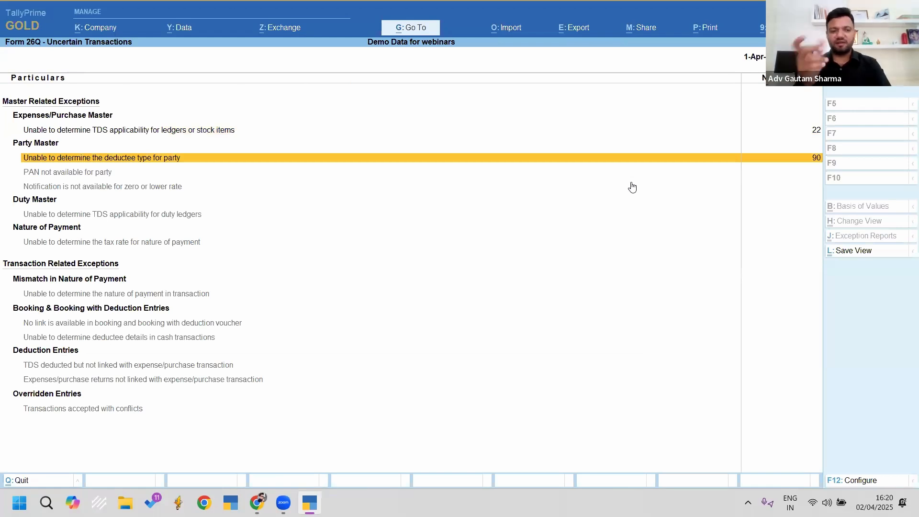
key(Return)
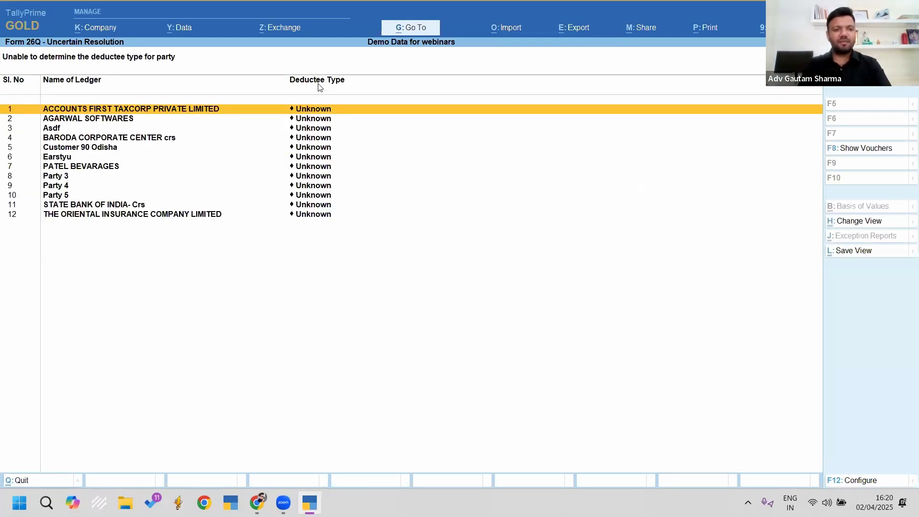
key(Escape)
key(Escape)
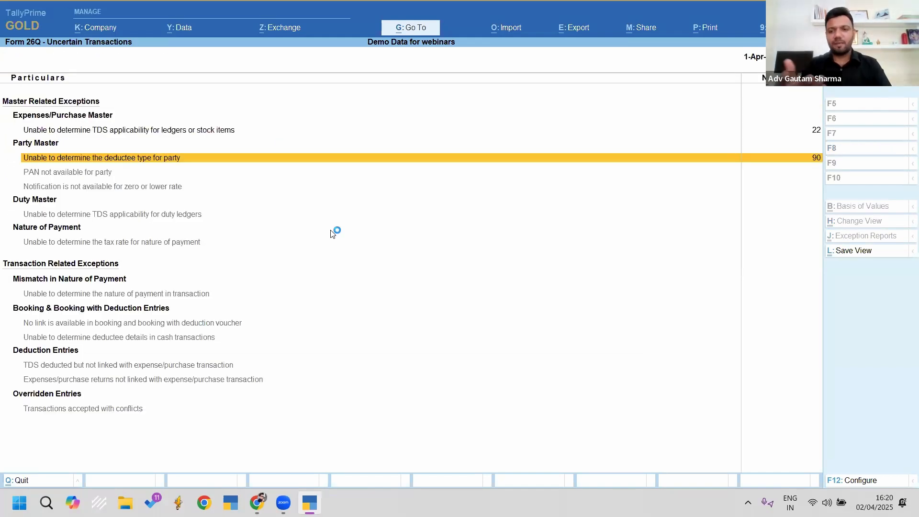
key(Return)
key(Return)
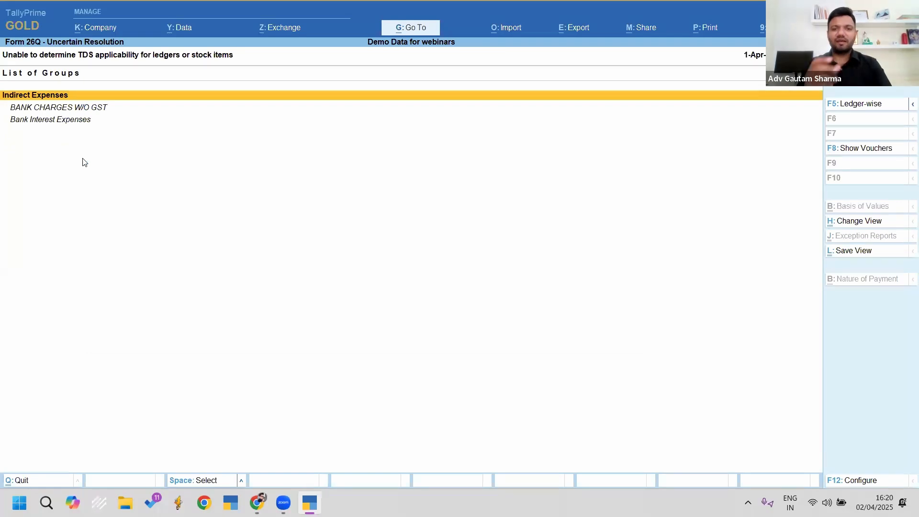
key(Down)
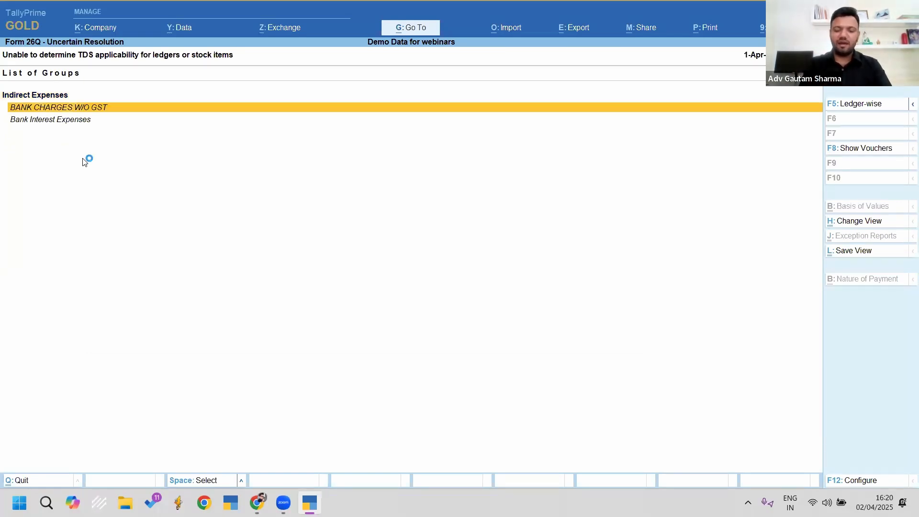
key(Return)
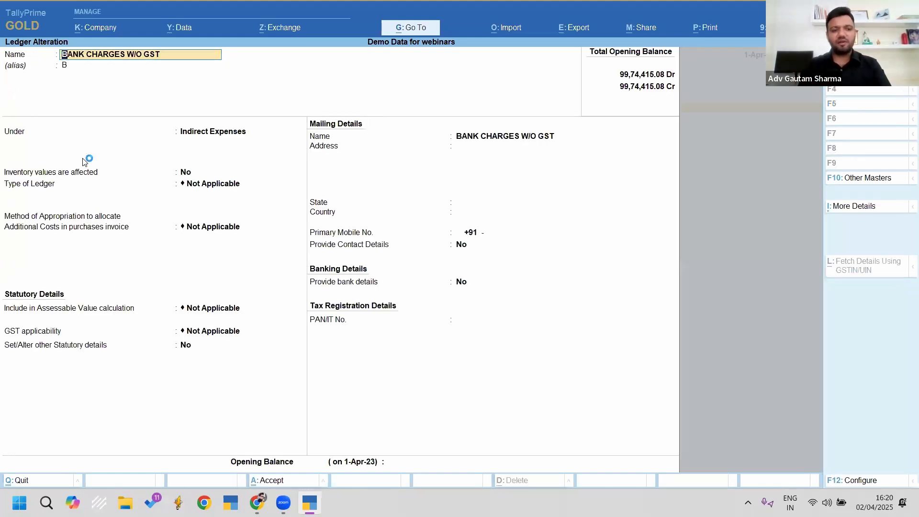
Step: Enable statutory details on BANK CHARGES W/O GST, set TDS to Not Applicable, and save
key(Return)
key(Return)
key(Return)
key(Return)
key(Return)
key(Return)
key(Return)
key(Return)
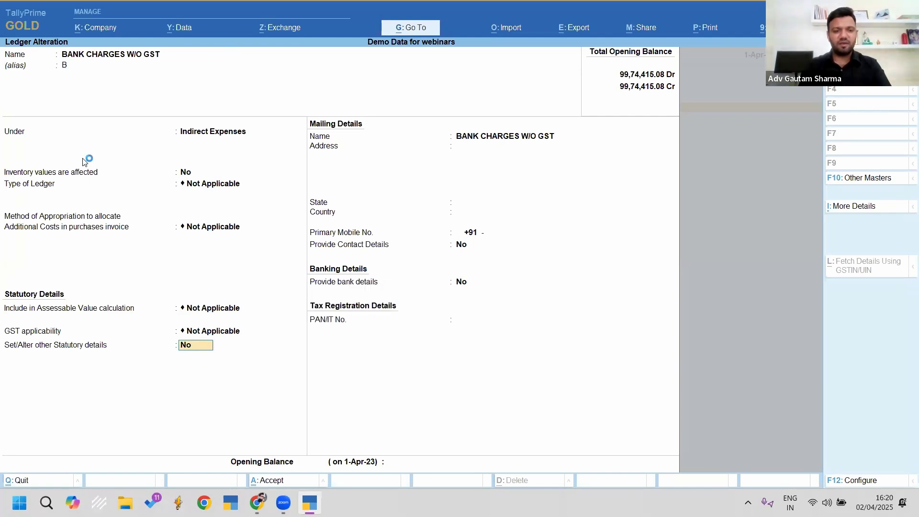
key(y)
key(Return)
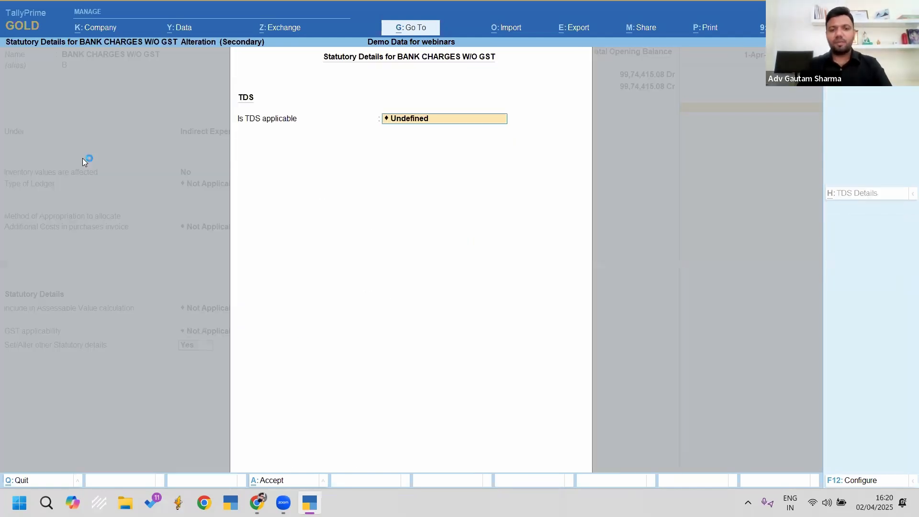
key(Down)
key(Return)
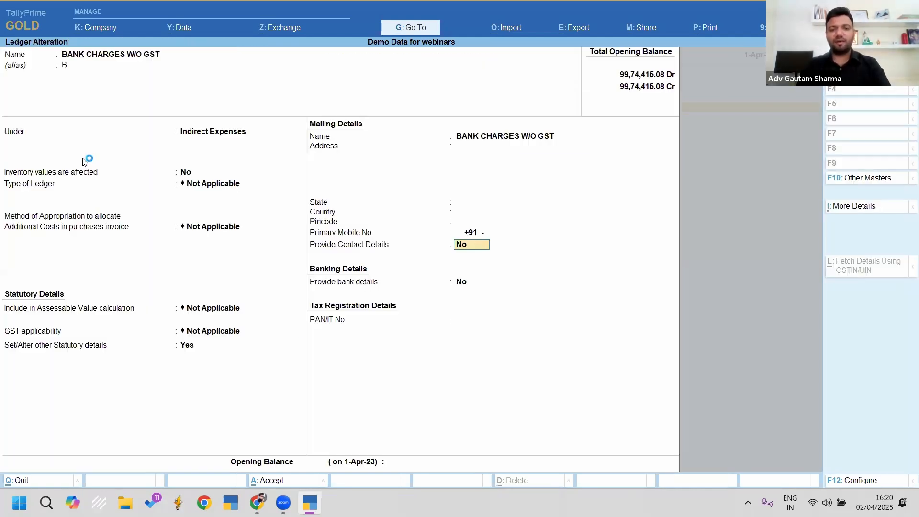
key(ctrl+a)
Step: Enable statutory details on Bank Interest Expenses, set TDS to Not Applicable, and save
key(Down)
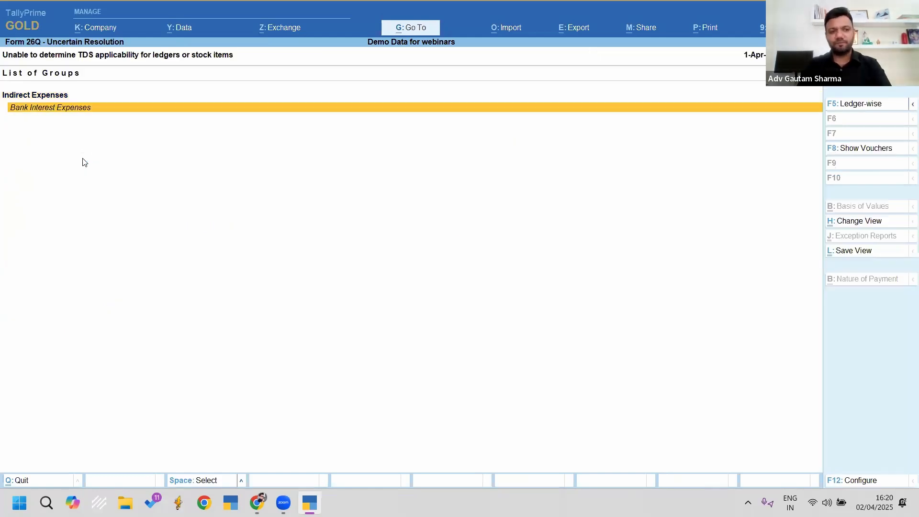
key(ctrl+Return)
key(Return)
key(Return)
key(Return)
key(Return)
key(Return)
key(Return)
key(Return)
key(Return)
key(Return)
key(Return)
key(Return)
key(Return)
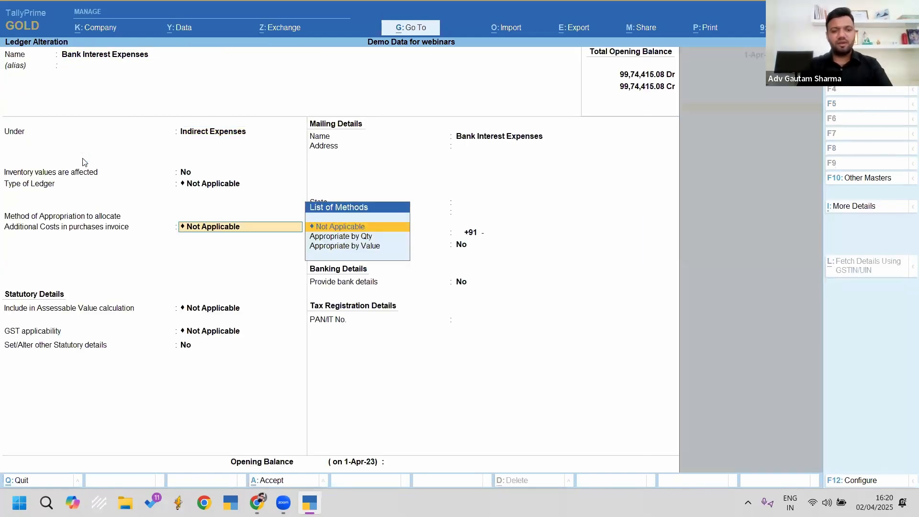
text(y)
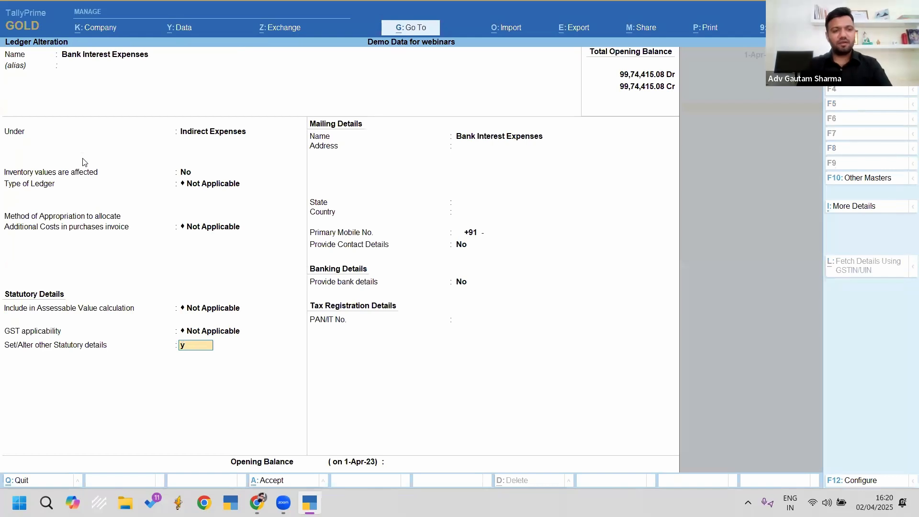
key(Return)
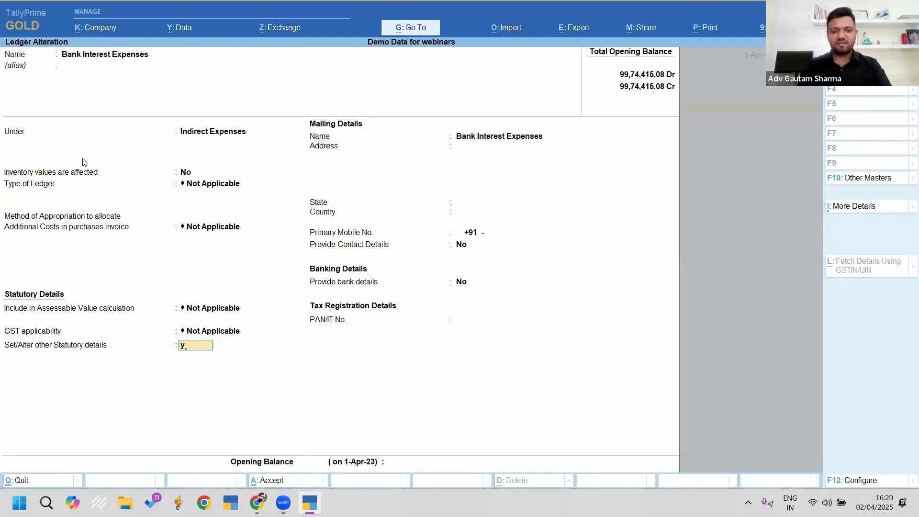
key(BackSpace)
key(Down)
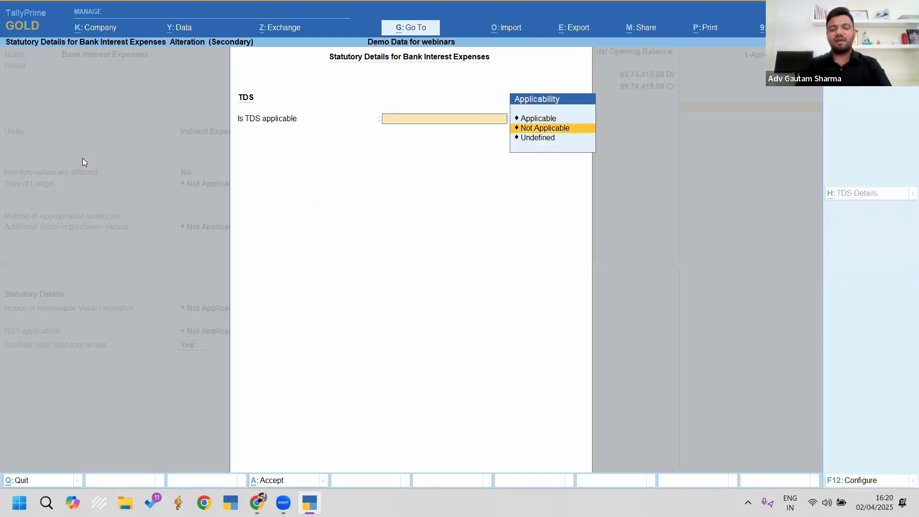
key(Up)
key(Return)
key(Down)
key(Up)
key(Up)
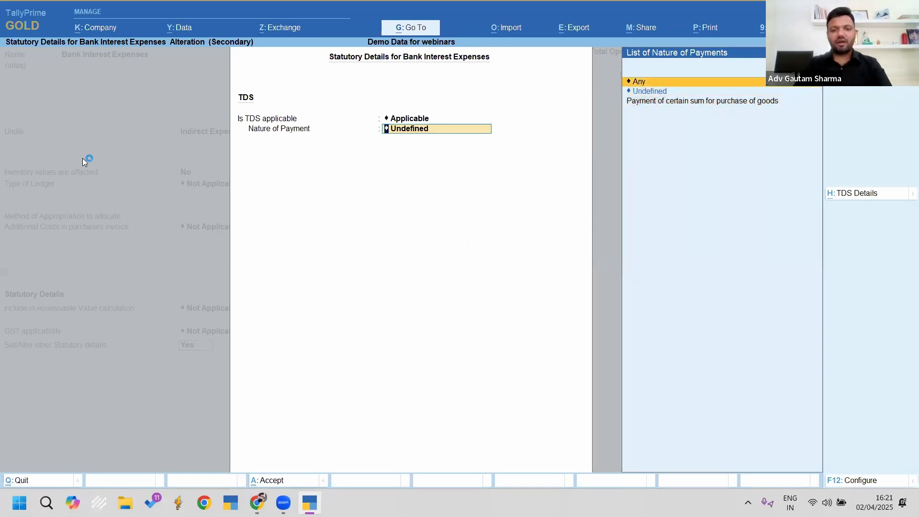
key(BackSpace)
key(Down)
key(Return)
key(ctrl+a)
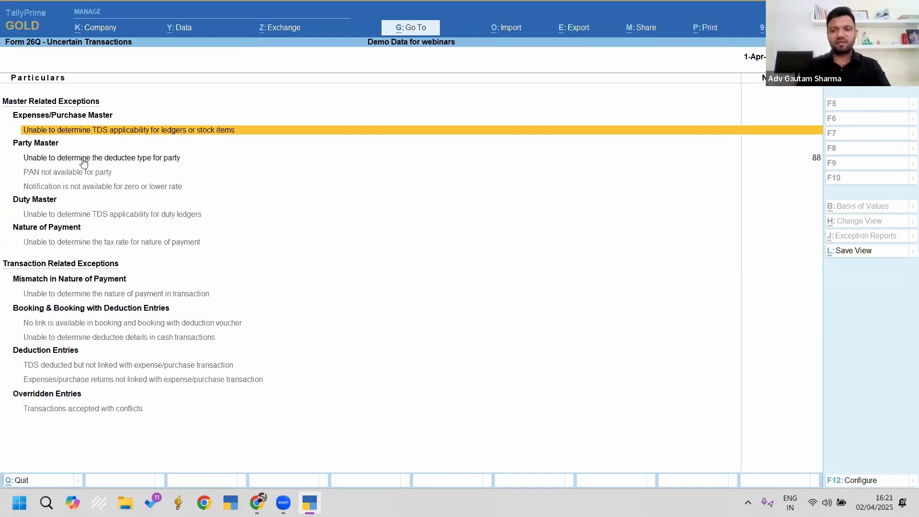
Step: Drill Form 26Q's Deduction at Normal Rate to Party 2's 34,872.00 purchase-of-goods vouchers, then exit
key(Down)
key(Down)
key(Escape)
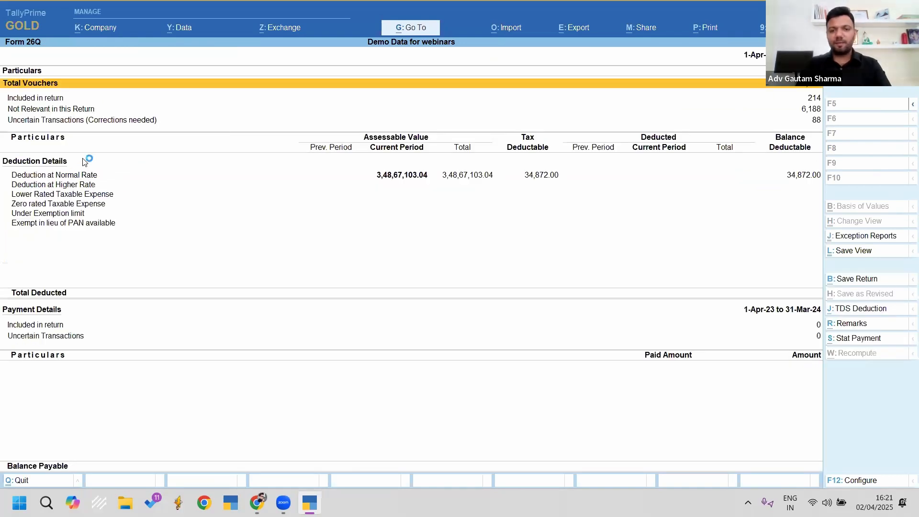
key(Return)
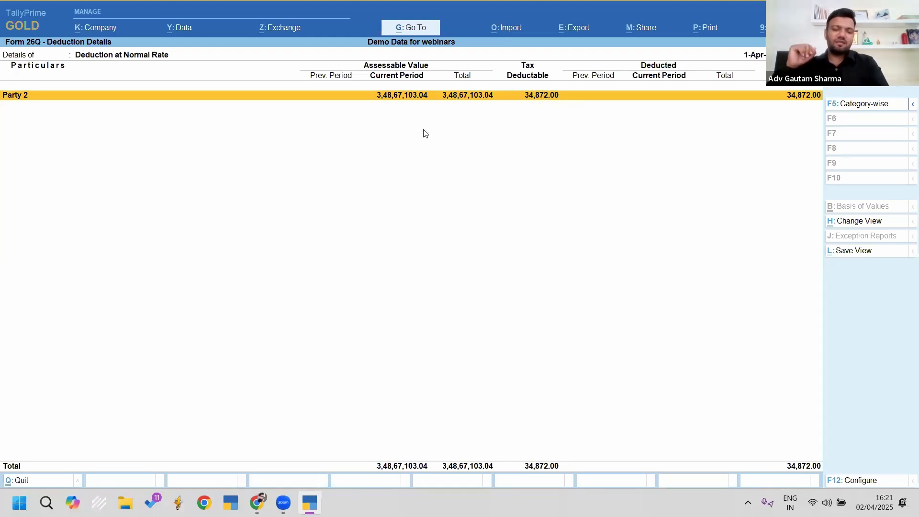
key(Return)
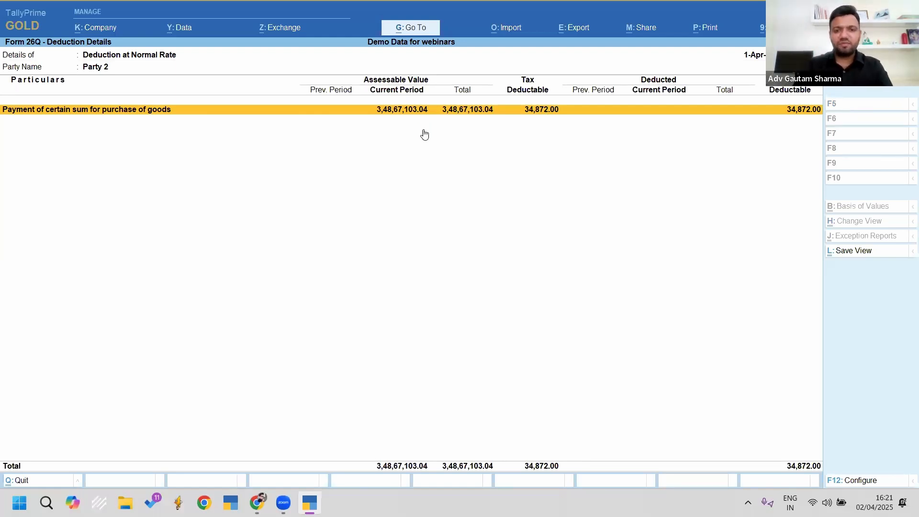
key(Return)
key(Escape)
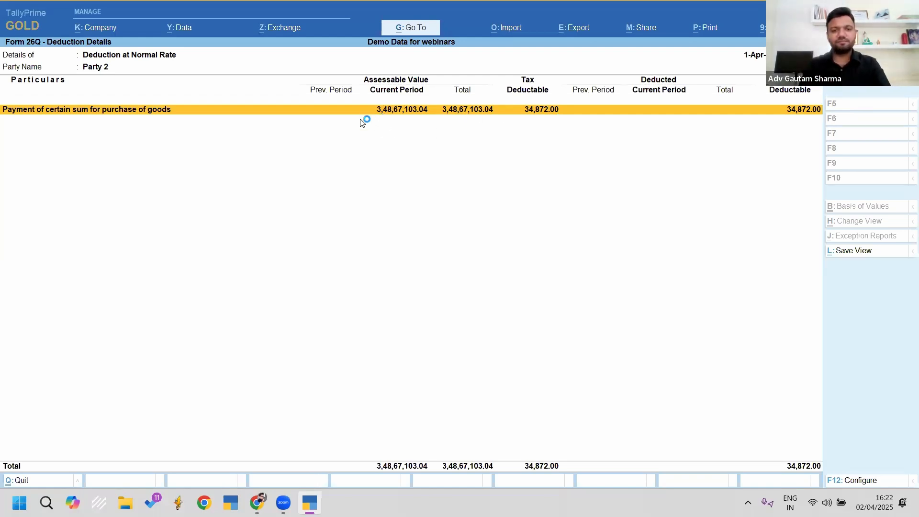
key(Escape)
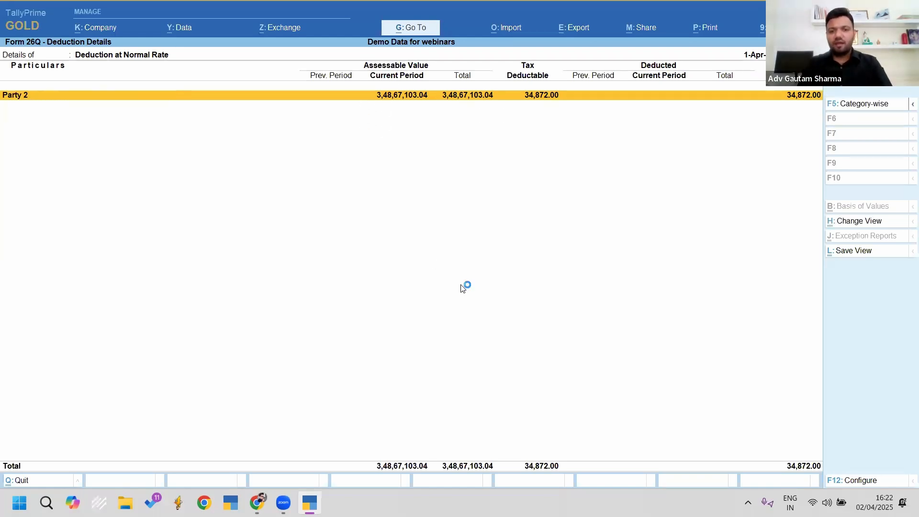
key(Escape)
key(Escape)
key(Escape)
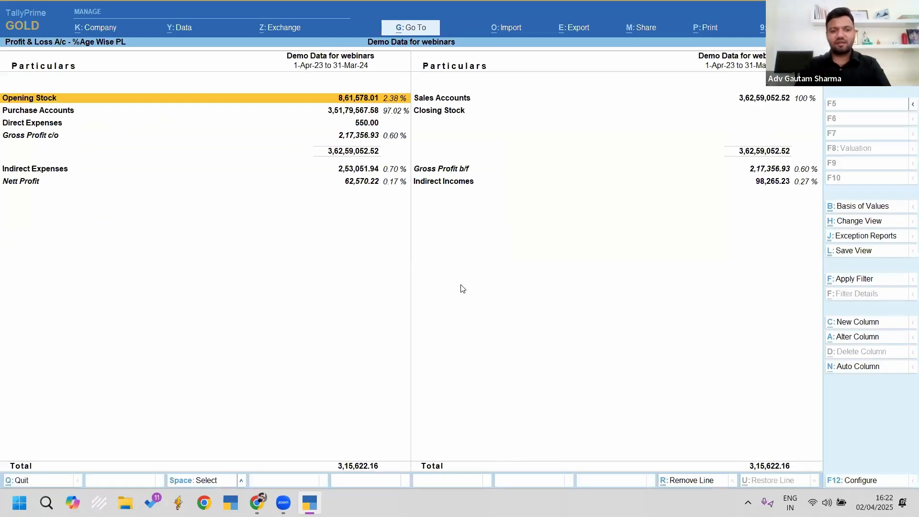
key(Down)
key(Down)
key(Down)
key(Down)
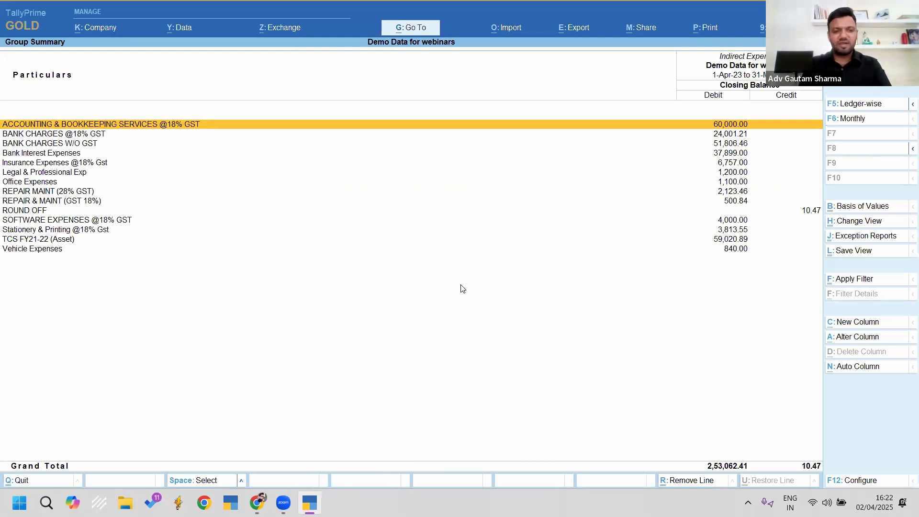
key(Return)
key(Return)
key(Return)
key(Return)
key(Return)
key(Return)
key(Return)
key(Return)
key(Return)
key(Return)
key(Return)
key(Return)
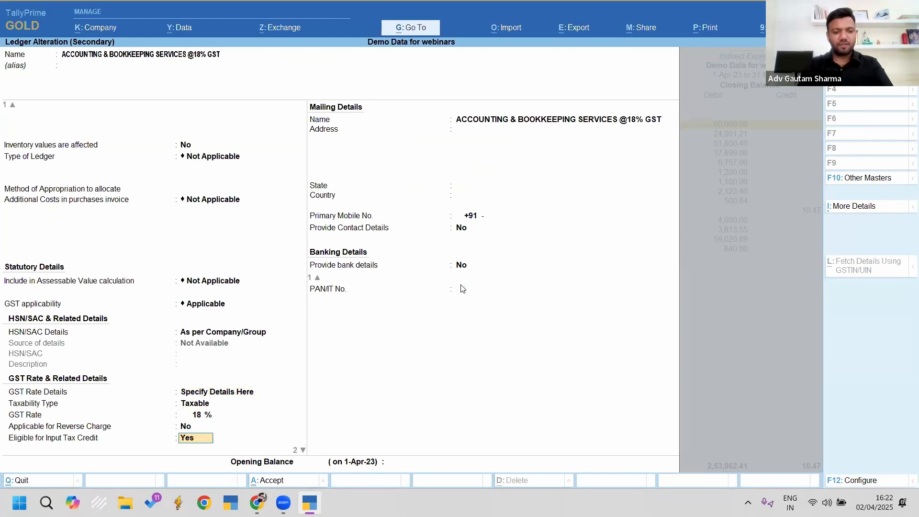
key(Return)
key(Return)
text(y)
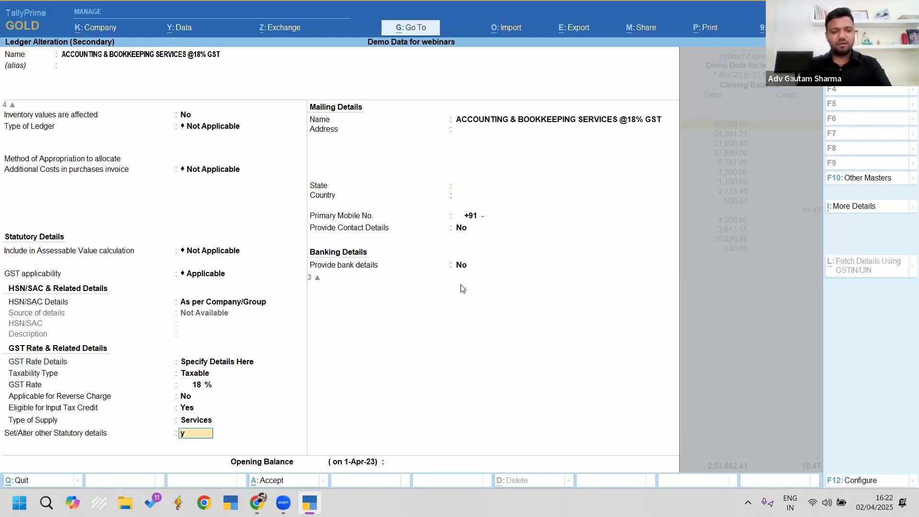
key(Return)
key(Return)
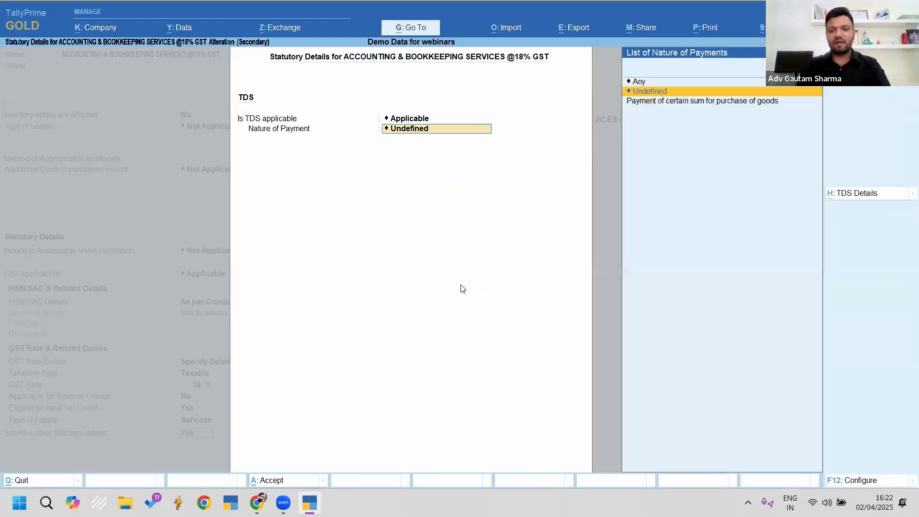
key(Up)
key(Up)
key(Return)
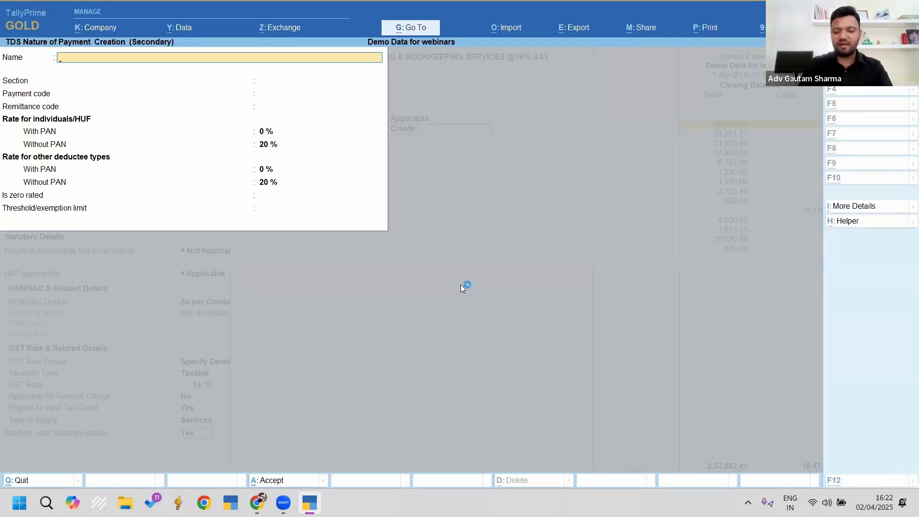
Step: Create nature of payment 194J Fees for Professional Services at 10% with PAN and save the ledger
text(194j)
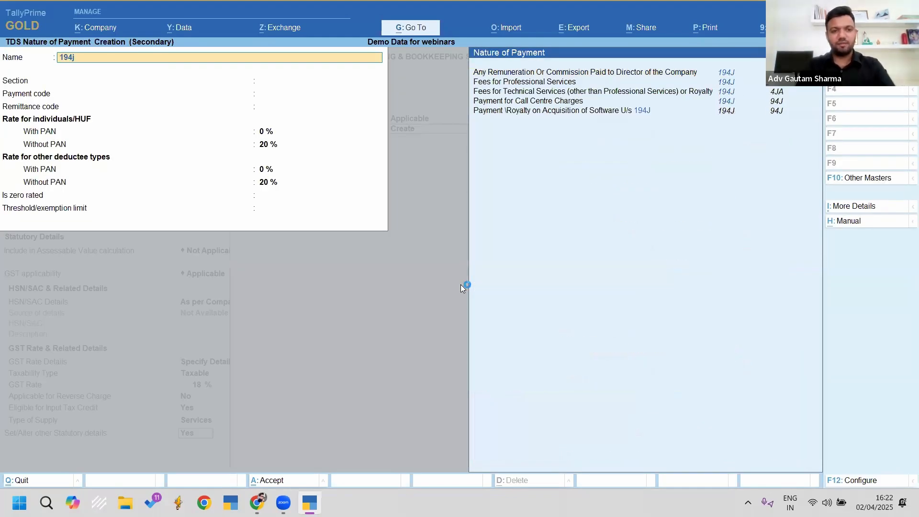
key(Up)
key(Up)
key(Up)
key(Up)
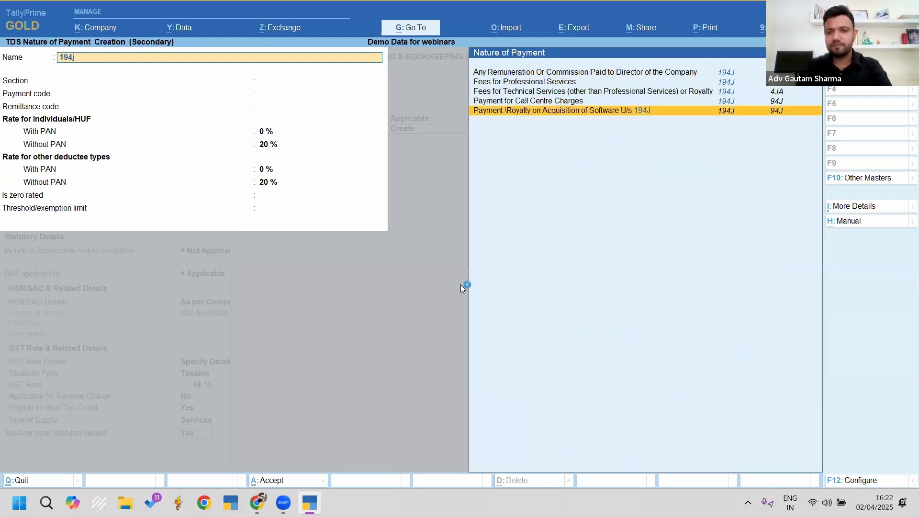
key(Return)
key(Return)
key(Return)
text(10)
key(Return)
key(Return)
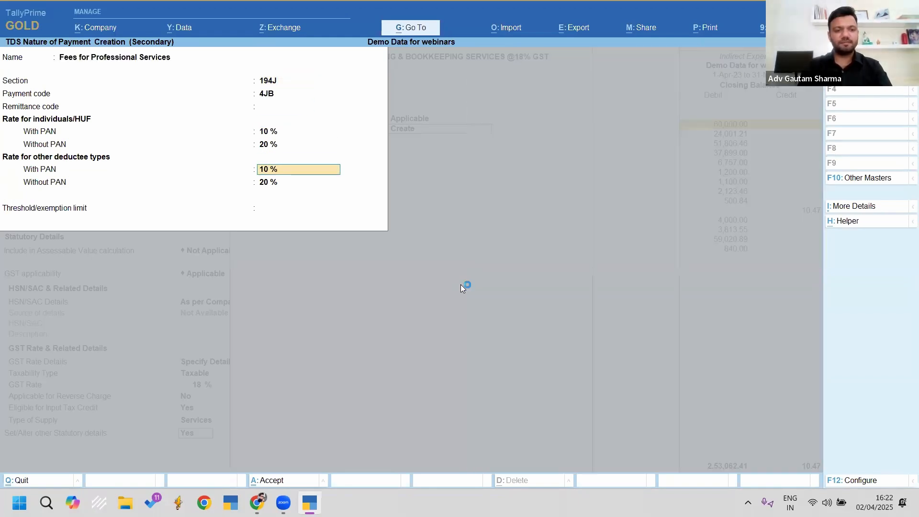
key(Return)
key(Return)
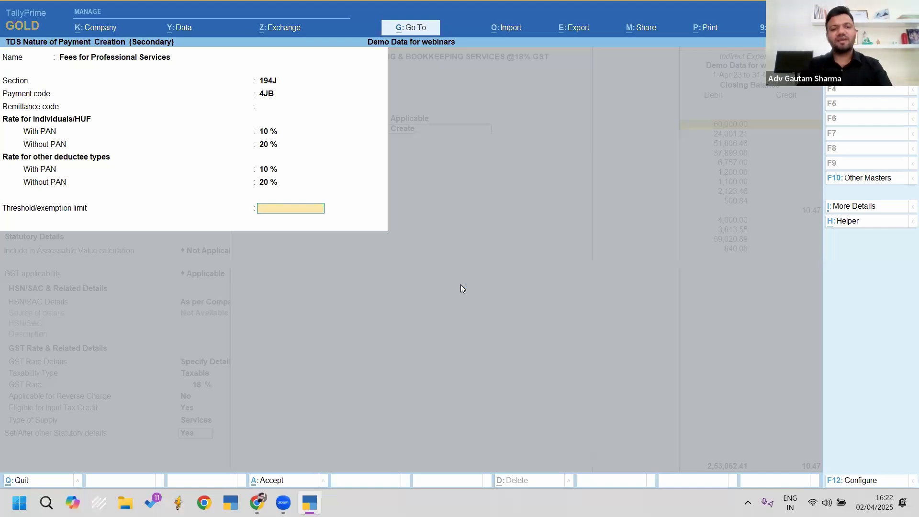
key(Return)
key(Return)
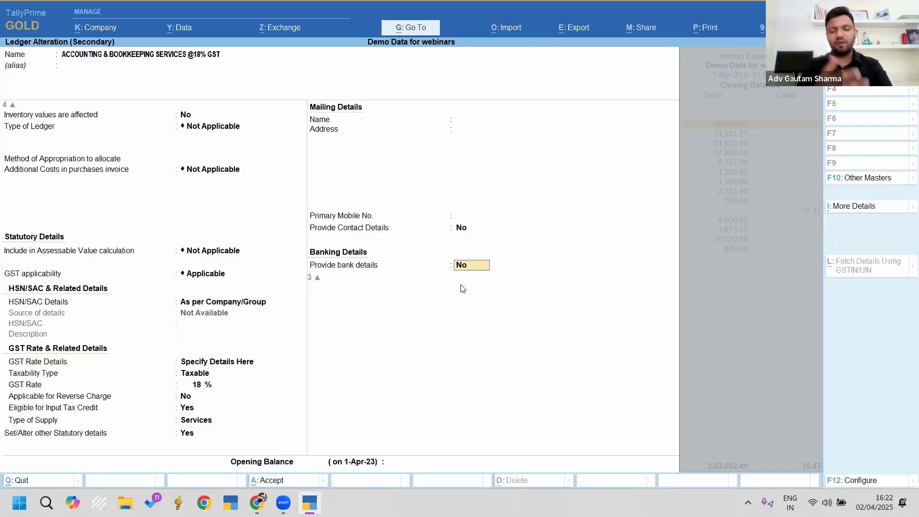
key(Return)
key(Return)
key(Return)
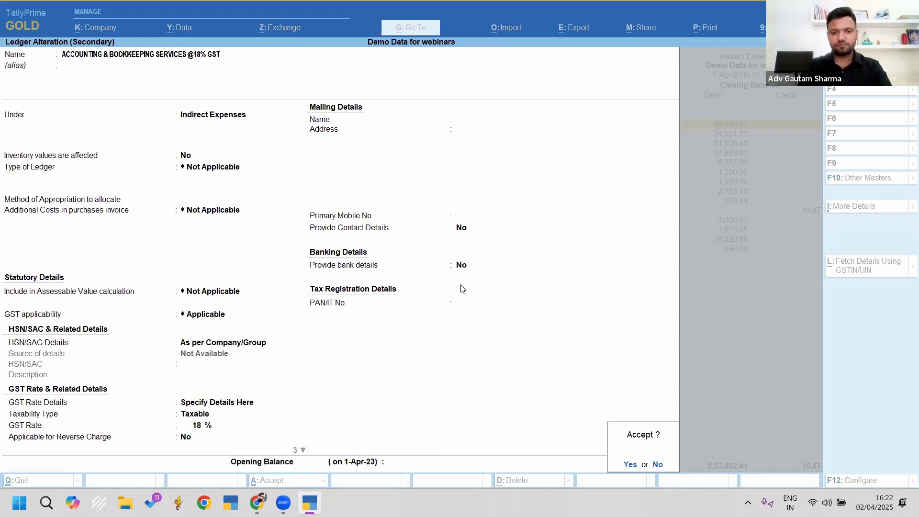
key(Return)
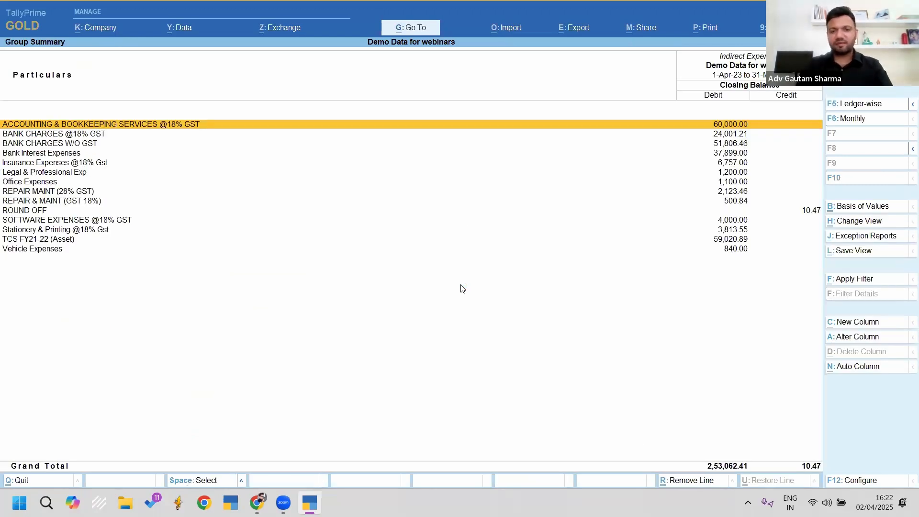
Step: From the ledger's March vouchers, alter ACCOUNTS FIRST TAXCORP PRIVATE LIMITED to make TDS deductible
key(Return)
key(Return)
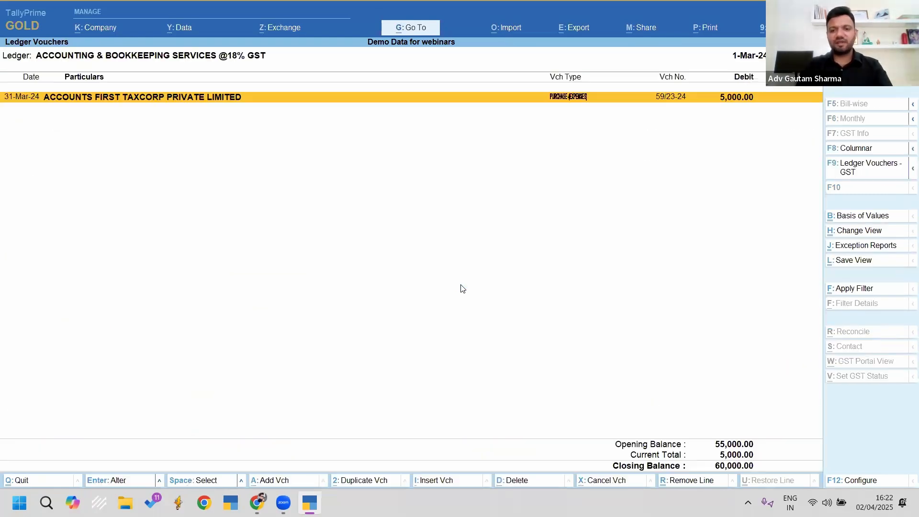
key(Return)
key(Return)
key(Return)
key(Return)
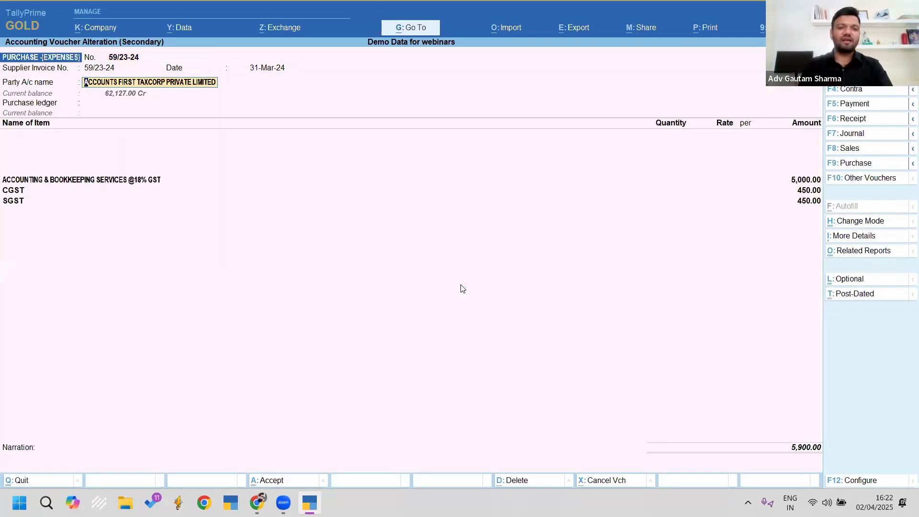
key(ctrl+Return)
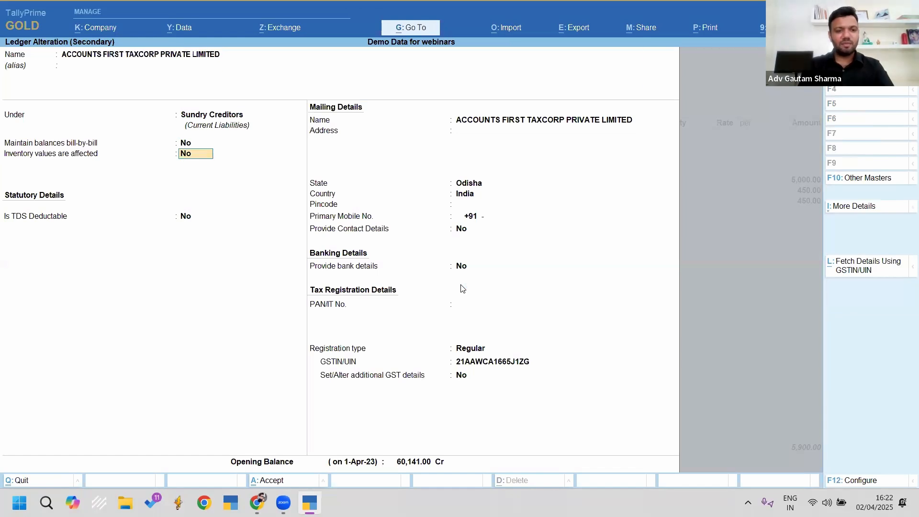
key(Return)
text(y)
key(Return)
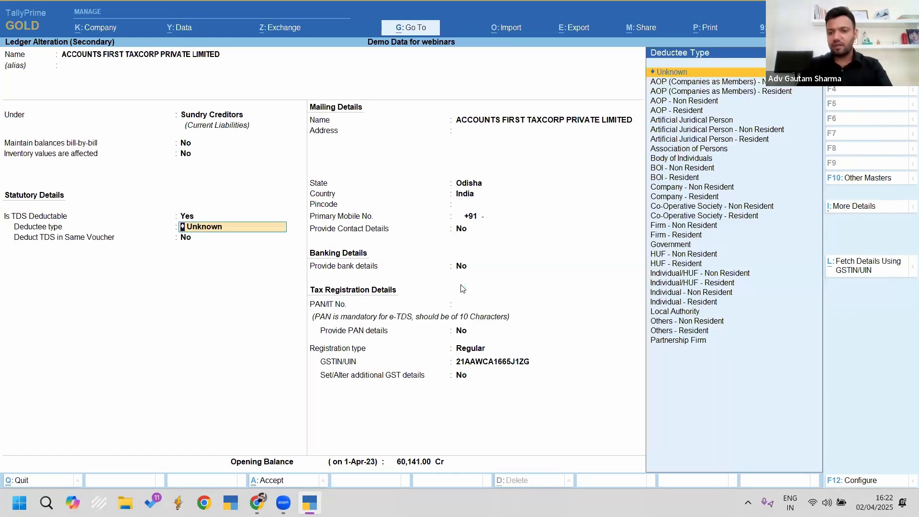
Step: Set deductee type Company - Resident and same-voucher deduction for Fees for Professional Services
key(BackSpace)
text(Co)
key(Up)
key(Up)
key(Up)
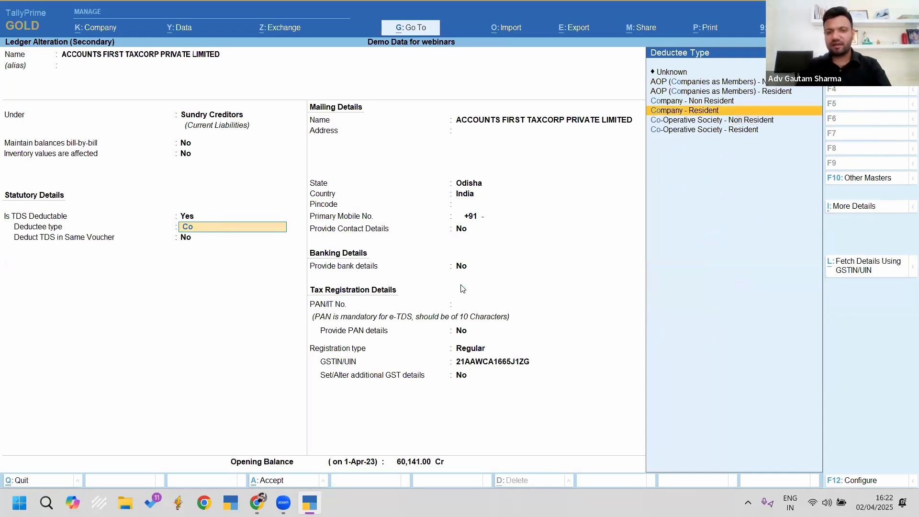
key(Return)
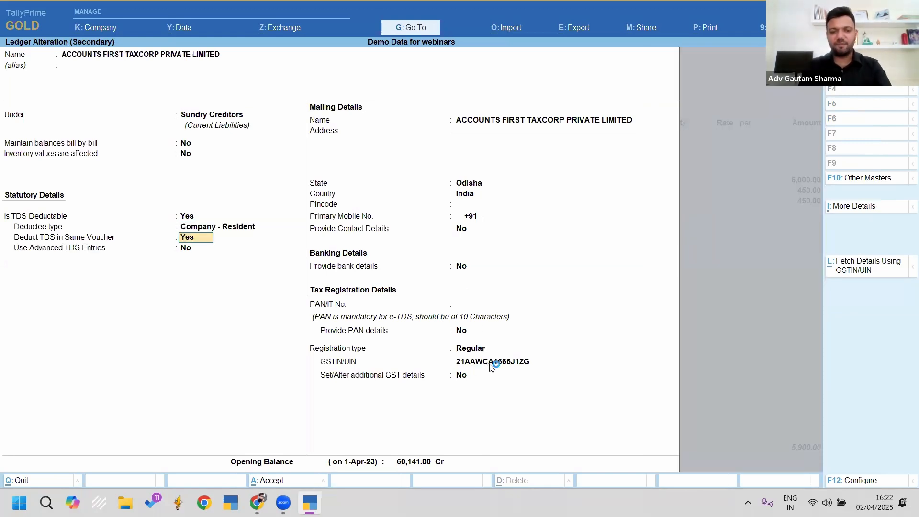
key(Return)
key(Down)
key(Down)
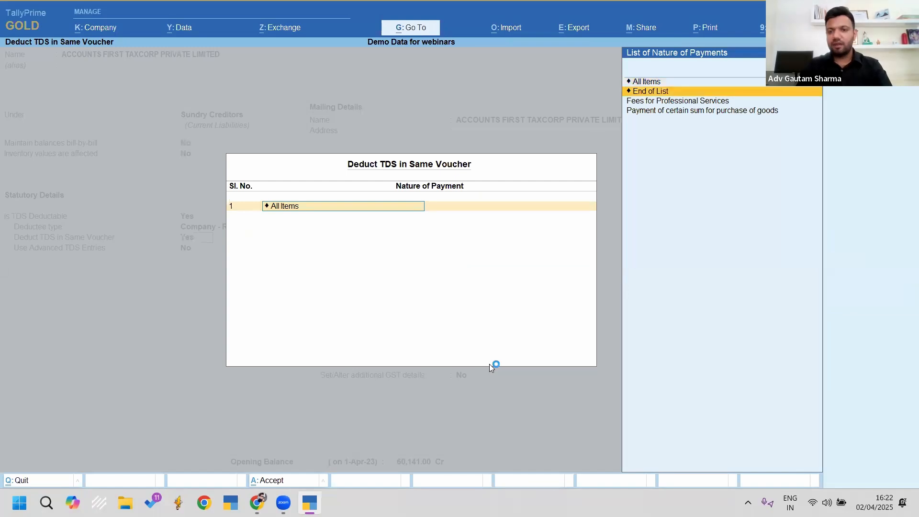
key(Return)
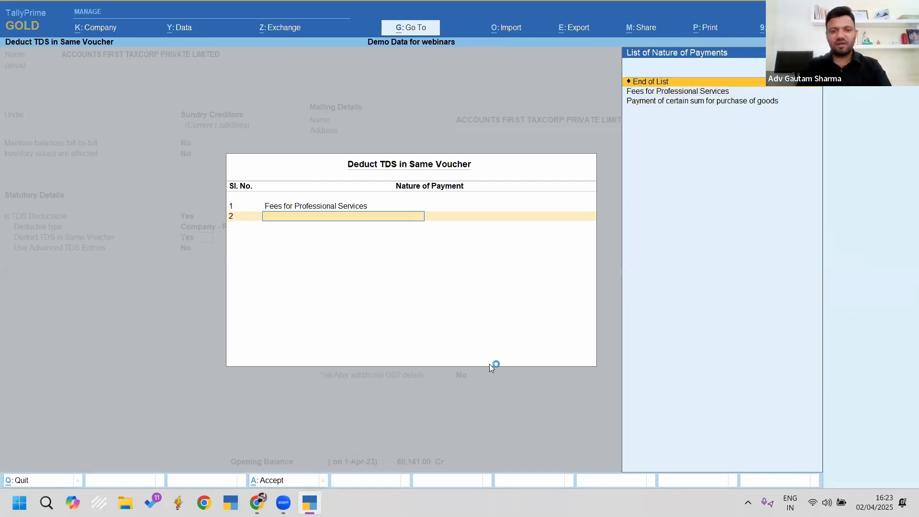
key(Return)
Step: Turn on advanced TDS entries with the income tax exemption limit Not Applicable
key(y)
key(Return)
key(Return)
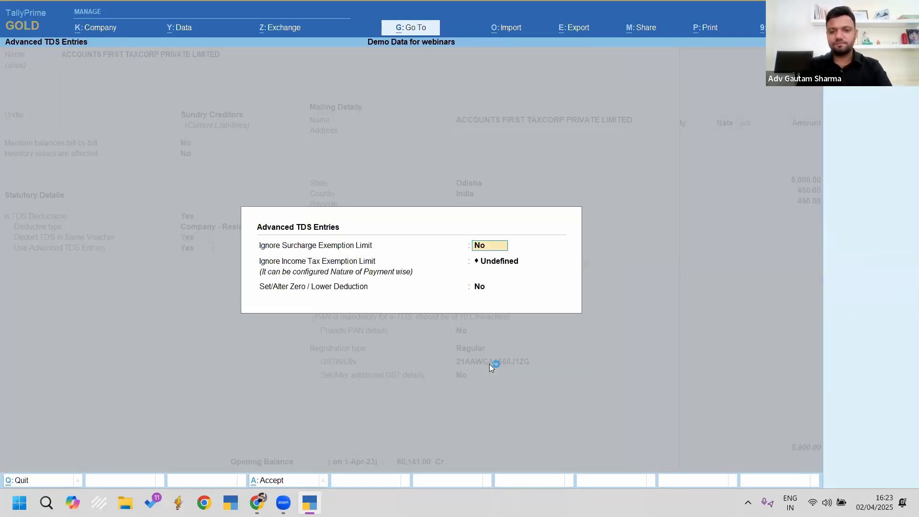
key(Down)
key(Return)
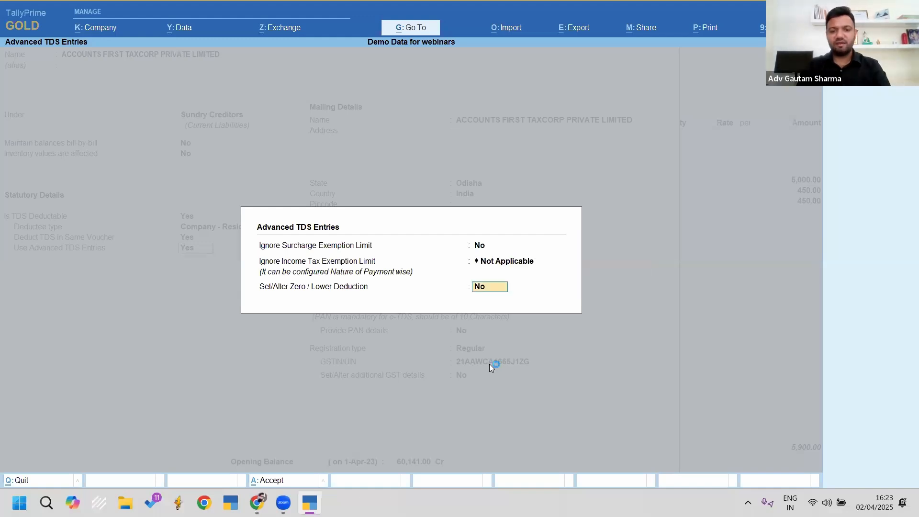
key(Return)
key(Return)
key(Return)
key(Return)
key(Return)
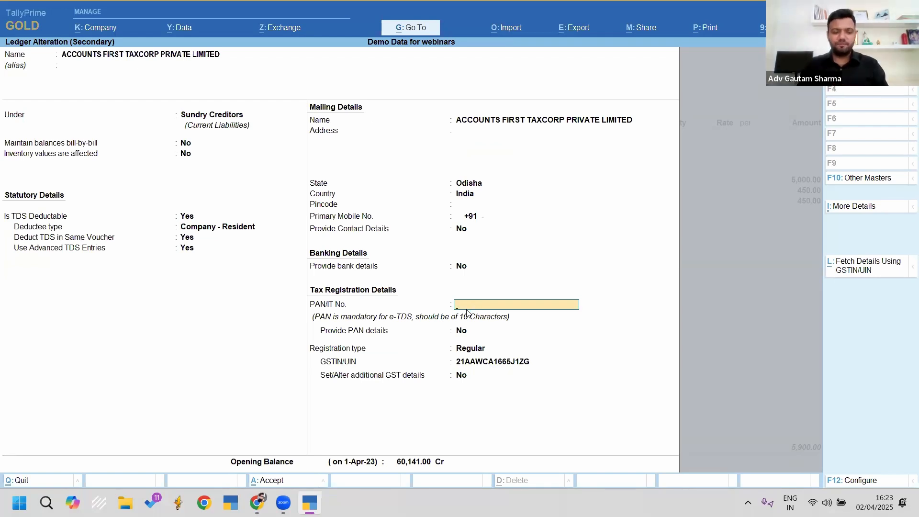
key(ctrl)
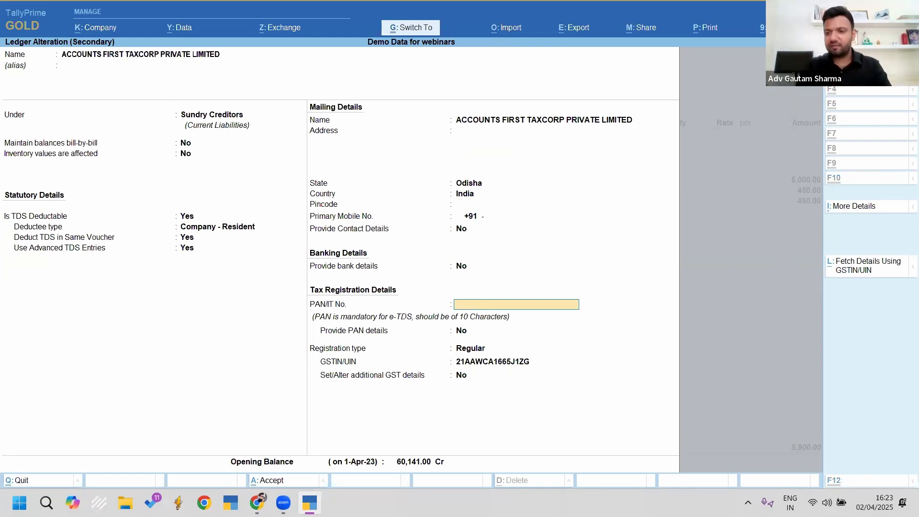
drag(816, 231, 917, 304)
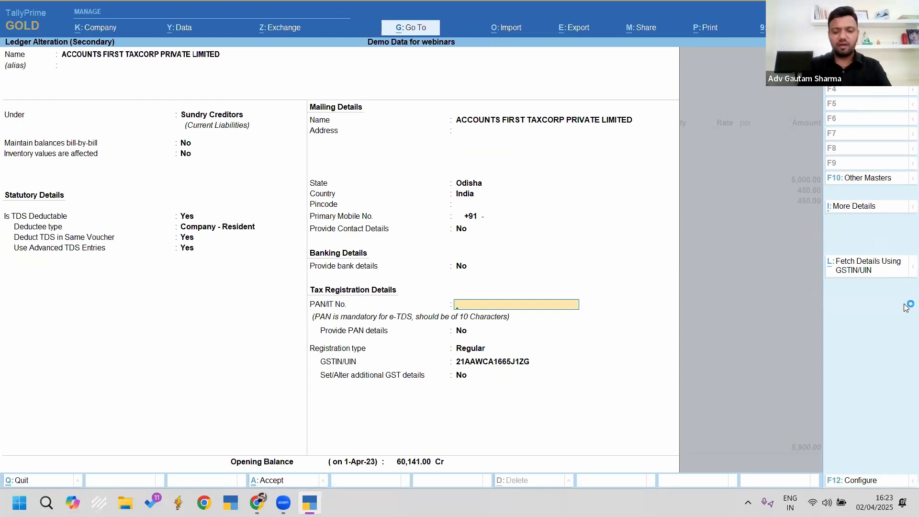
Step: Fetch the supplier's details from the GST portal by GSTIN and replace the books values
key(ctrl+l)
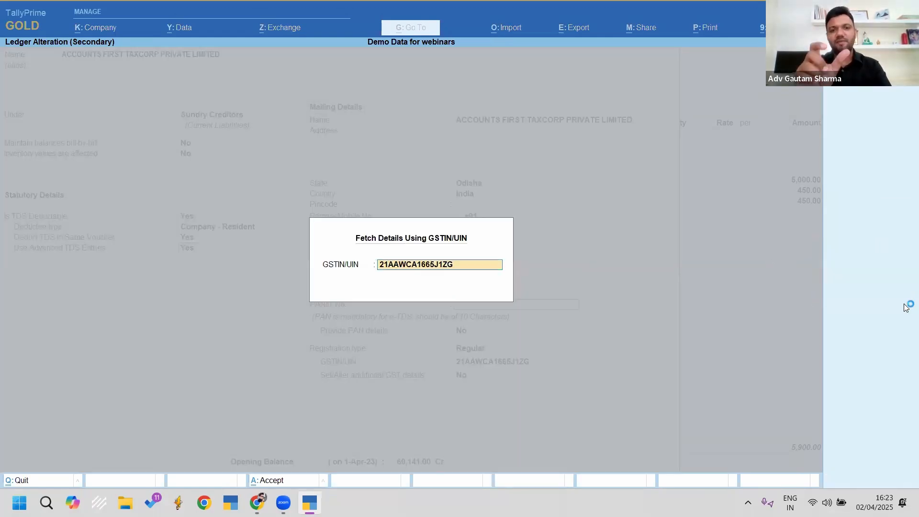
key(Return)
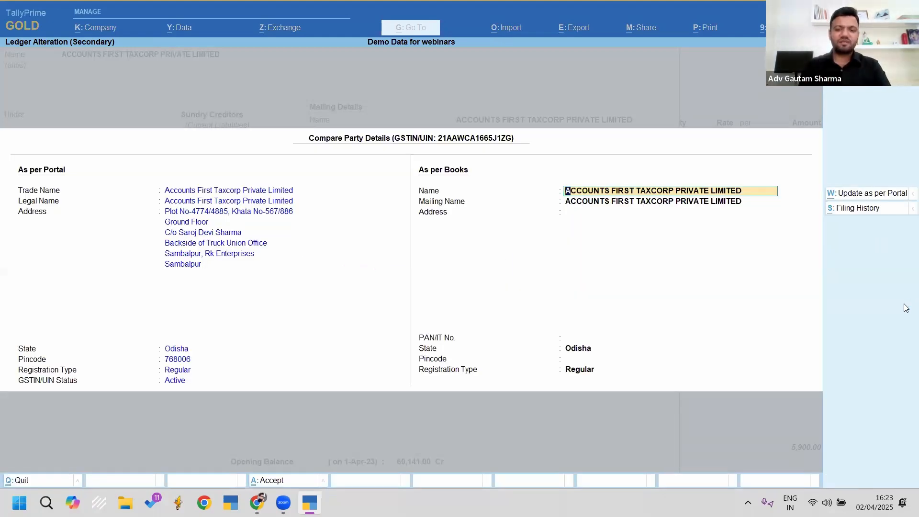
key(ctrl+2)
mouse_move(13, 139)
mouse_down()
mouse_move(256, 309)
mouse_move(275, 333)
mouse_up()
mouse_move(408, 148)
mouse_down()
mouse_move(551, 239)
mouse_move(789, 273)
mouse_up()
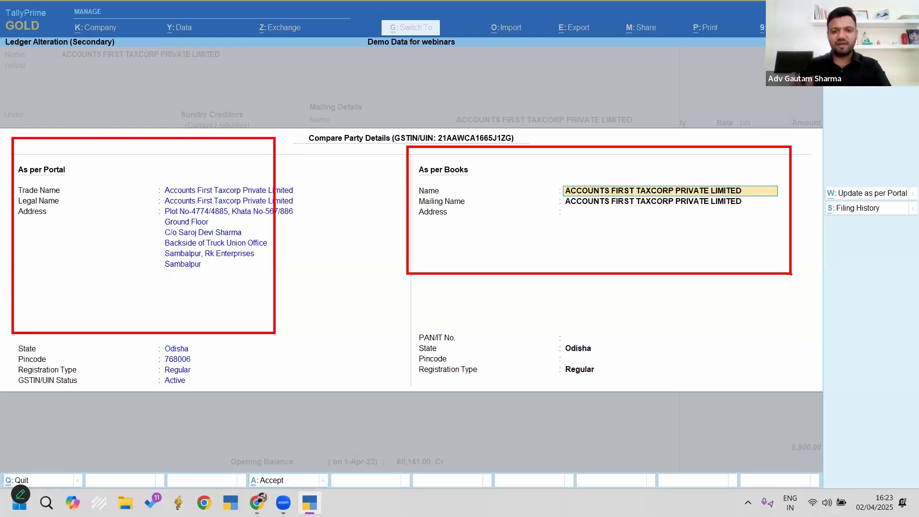
key(Escape)
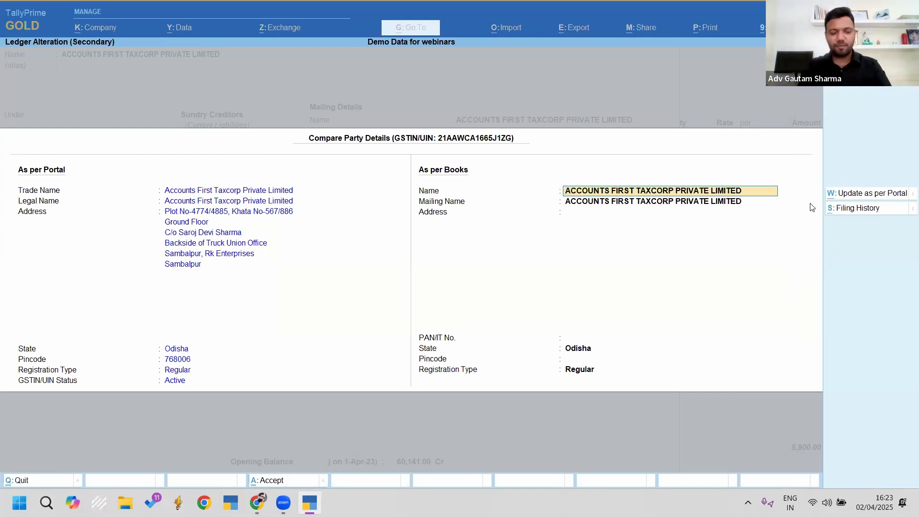
key(ctrl+2)
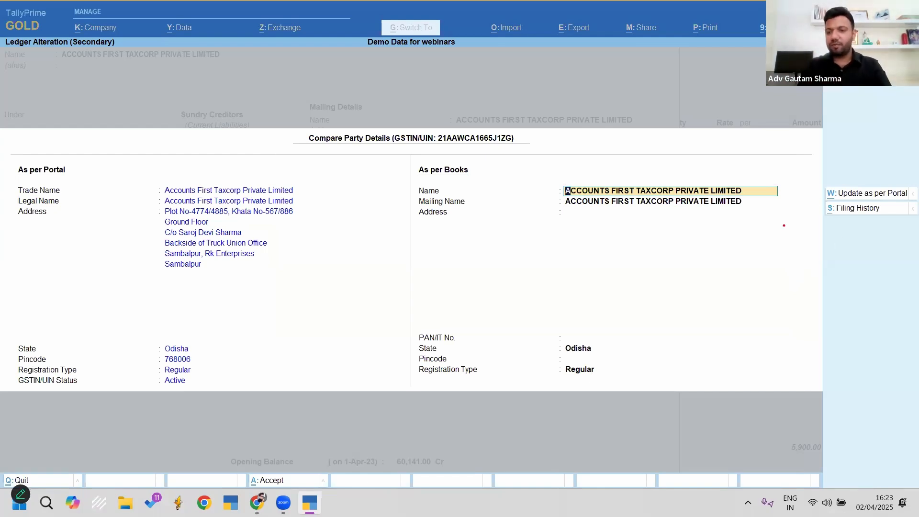
drag(783, 225, 817, 197)
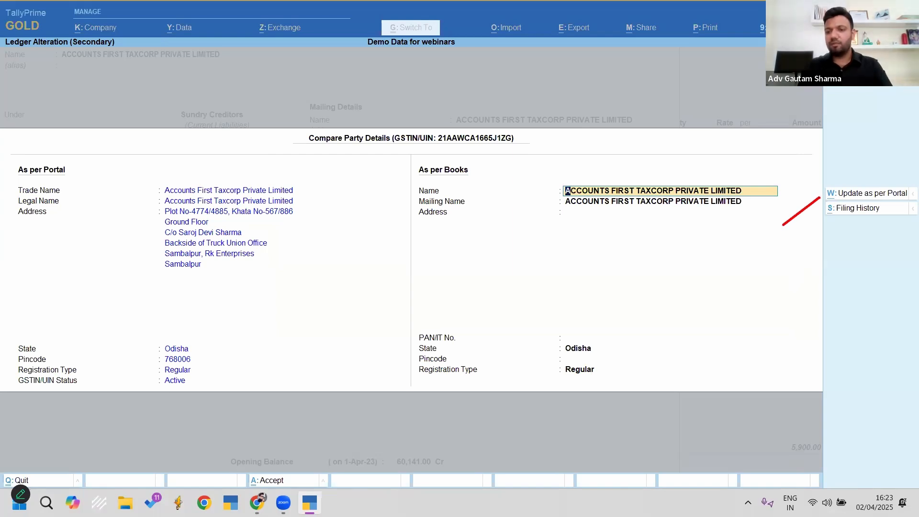
key(Escape)
click(858, 197)
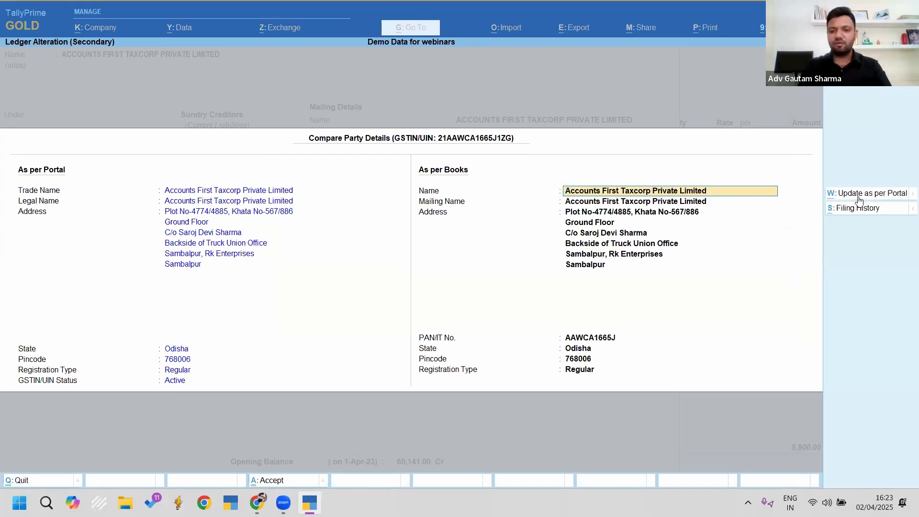
key(ctrl+a)
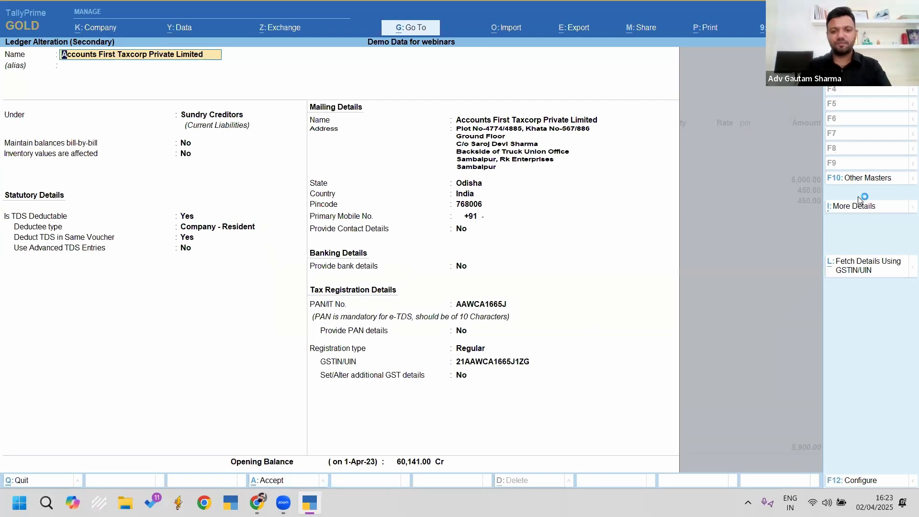
Step: Step through the ledger's address and TDS fields to review the PAN details
key(Return)
key(Return)
key(Return)
key(Return)
key(Return)
key(Return)
key(Return)
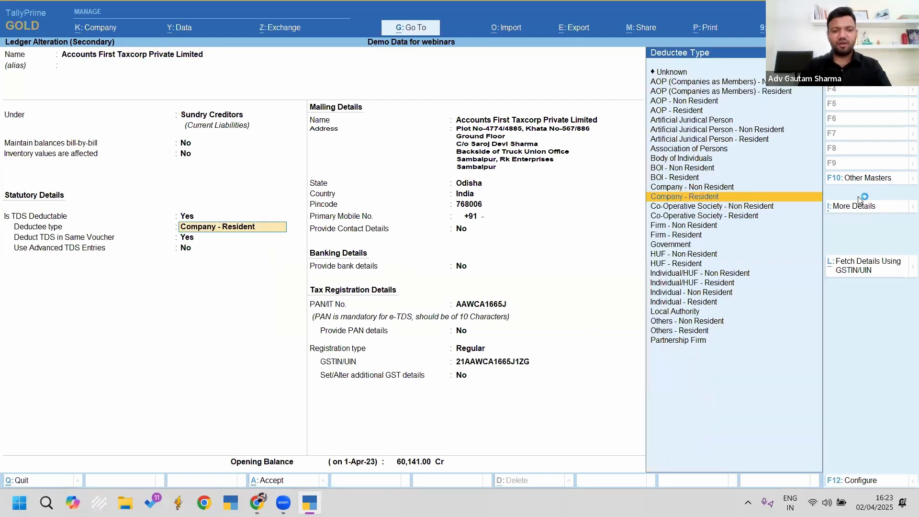
key(Return)
key(Return)
key(Return)
key(Return)
key(Return)
key(Return)
key(Return)
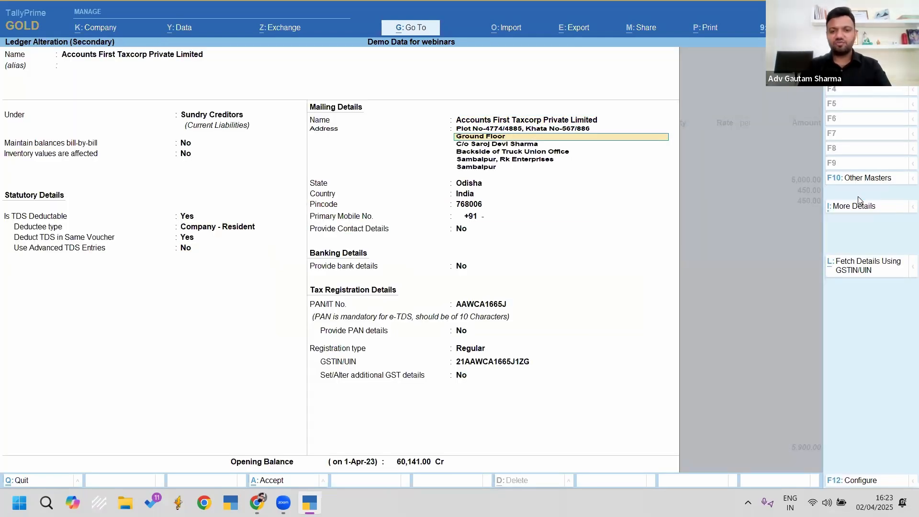
key(Return)
key(Return)
key(Return)
key(Return)
key(Return)
key(Return)
key(Return)
key(Return)
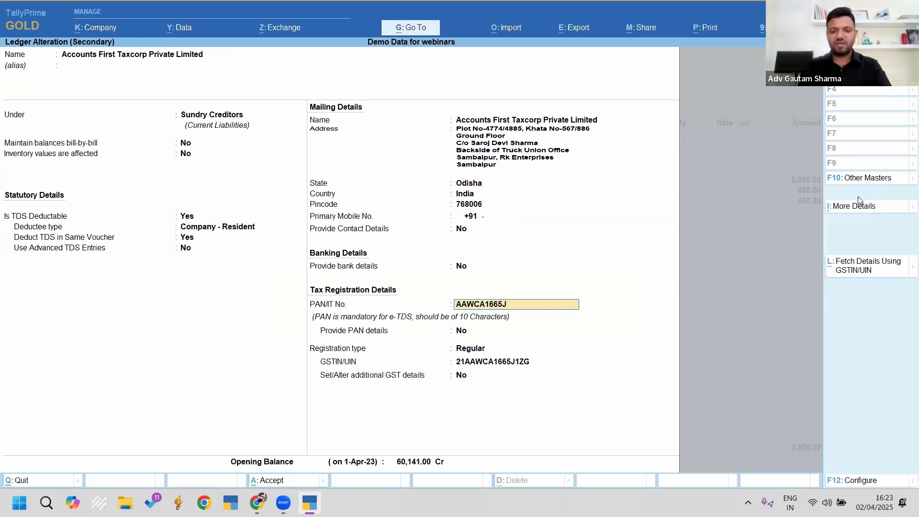
key(BackSpace)
Step: Leave the ledger and purchase voucher 59/23-24 without changes and return to Gateway of Tally
key(Return)
key(Return)
key(Return)
key(Return)
key(Return)
key(Return)
key(Return)
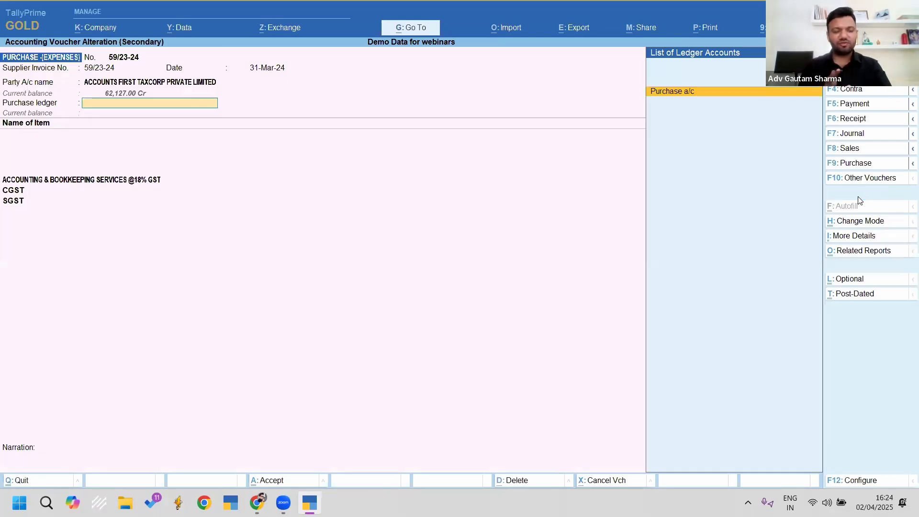
key(Escape)
key(Return)
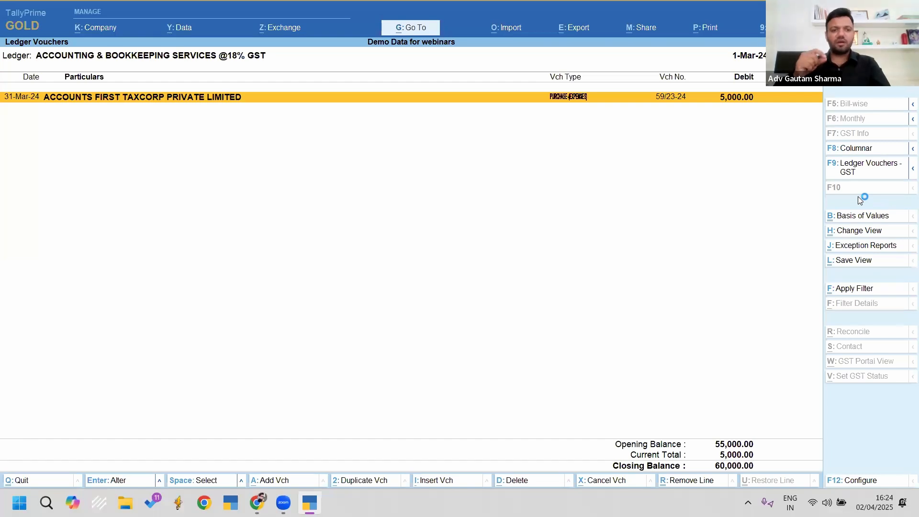
key(Escape)
key(Escape)
key(Home)
Step: Open full-year Form 26Q's Uncertain Transactions: 79 party-master exceptions, 9 unlinked booking entries
key(alt+g)
text(26q)
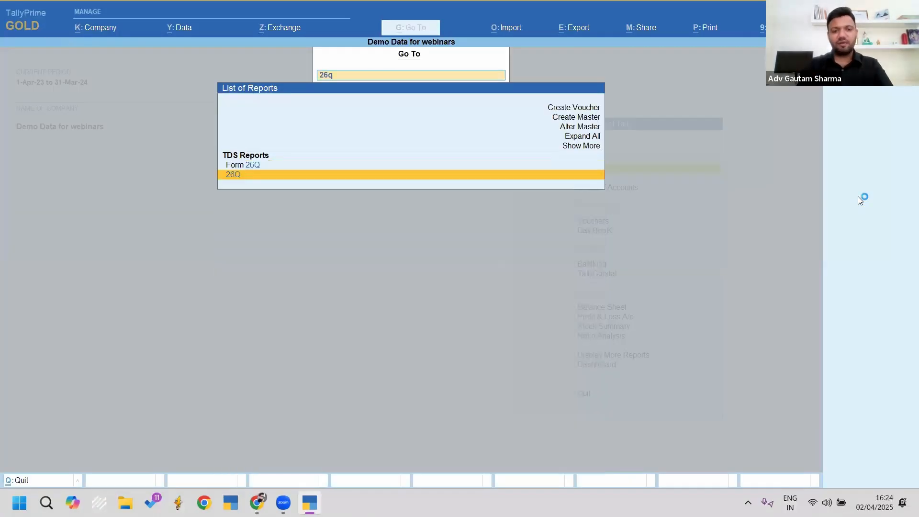
key(Return)
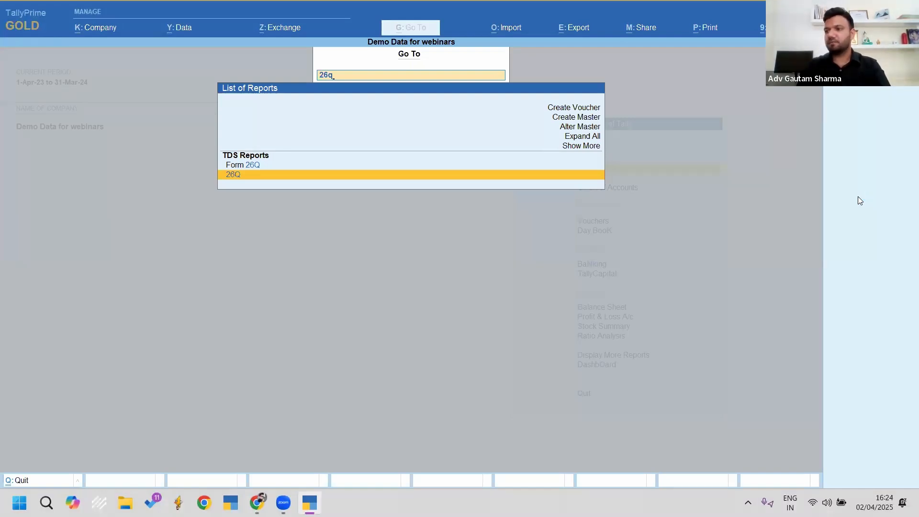
key(Down)
key(Down)
key(Down)
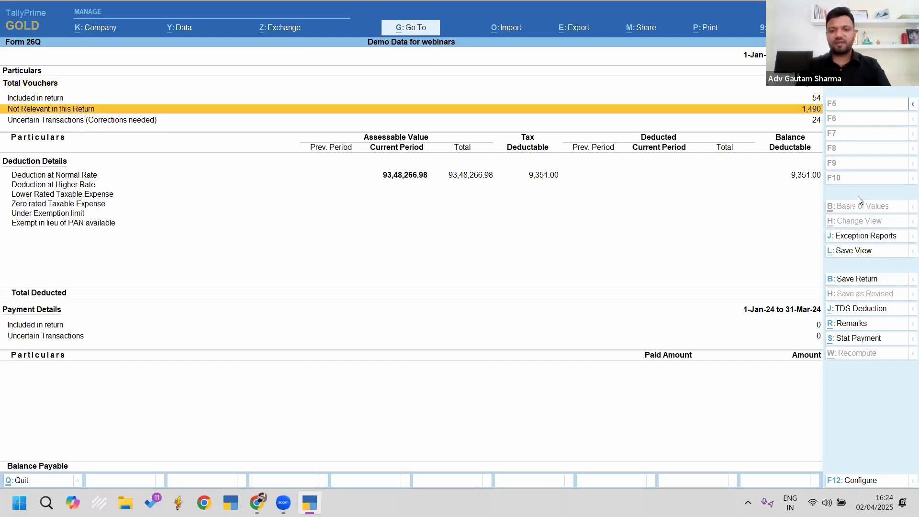
key(alt+F2)
key(Return)
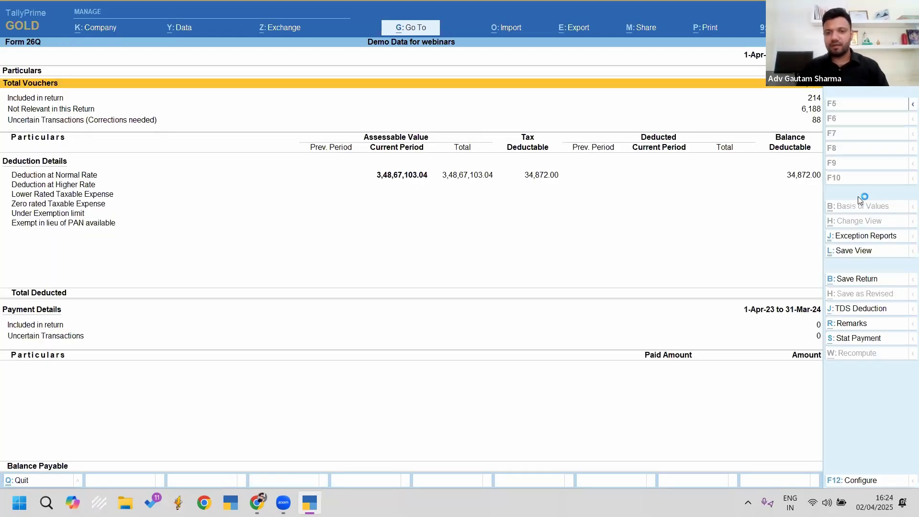
key(Down)
key(Down)
key(Down)
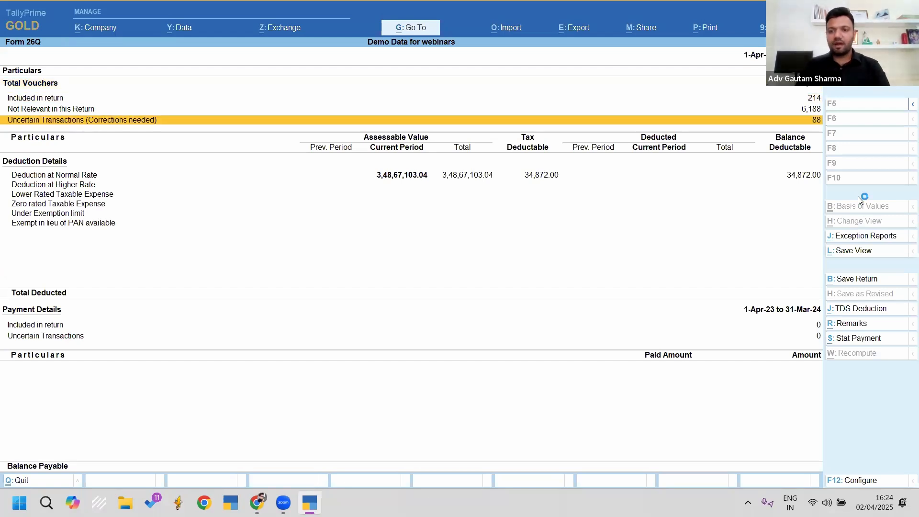
key(Return)
key(Down)
key(Down)
key(Down)
key(Down)
key(Down)
key(Down)
key(Down)
key(Down)
key(Down)
key(Down)
key(Down)
key(Up)
key(Up)
key(Up)
key(Up)
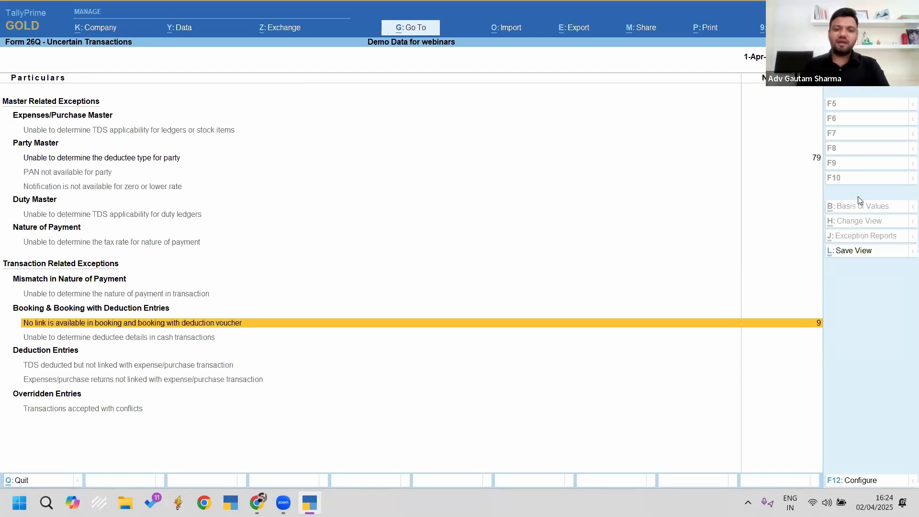
Step: Inspect the first unlinked purchase voucher in accounting invoice mode and its TDS nature, leaving it unchanged
key(Return)
key(Return)
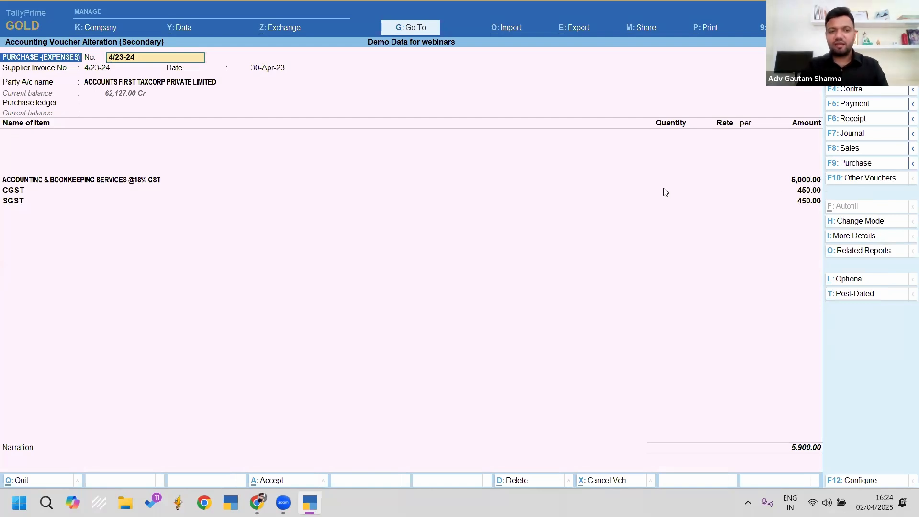
key(ctrl+h)
key(Down)
key(Return)
key(Return)
key(Return)
key(Return)
key(Return)
key(Return)
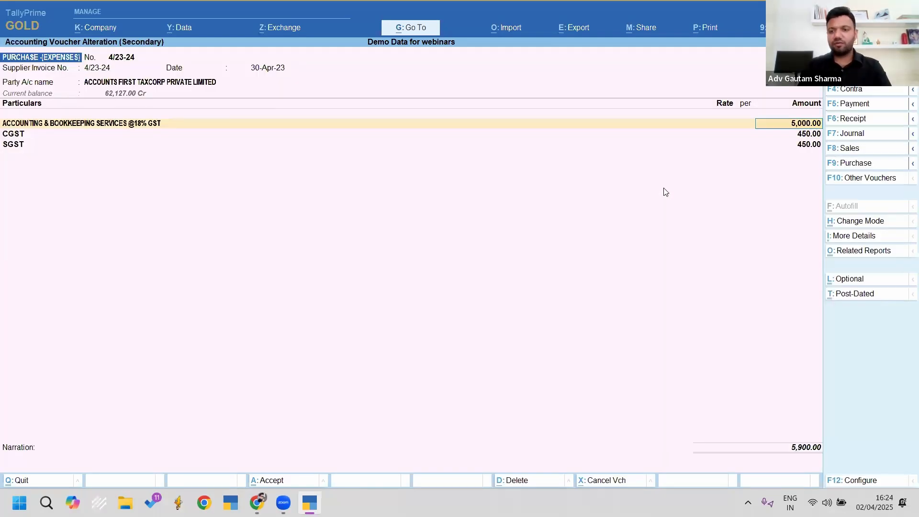
key(Return)
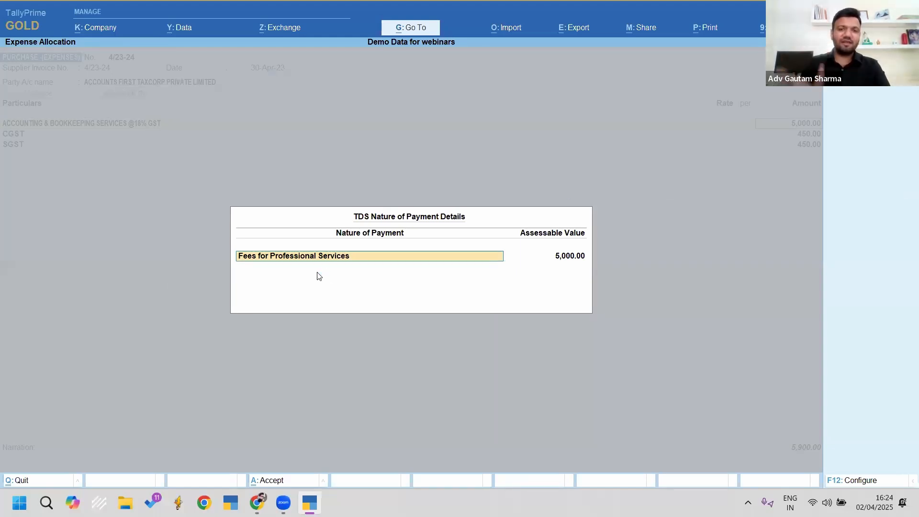
key(Escape)
key(Escape)
key(Escape)
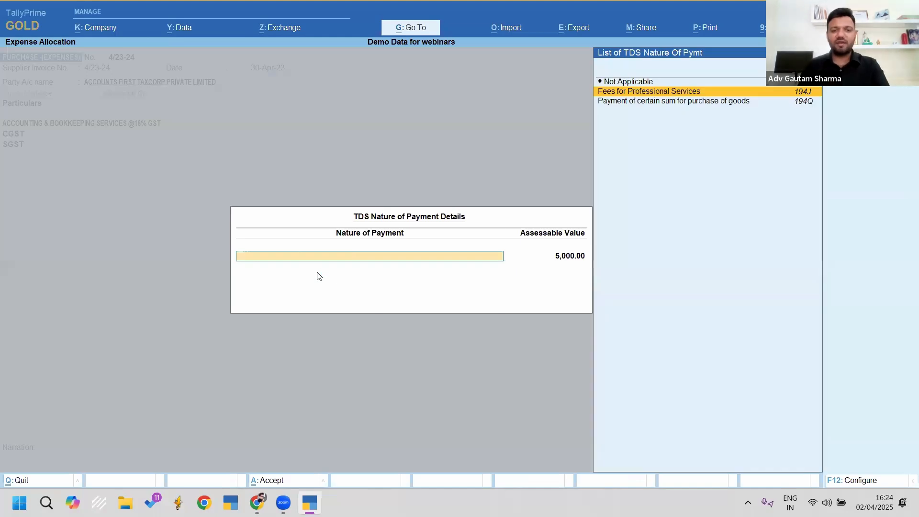
key(Escape)
key(Escape)
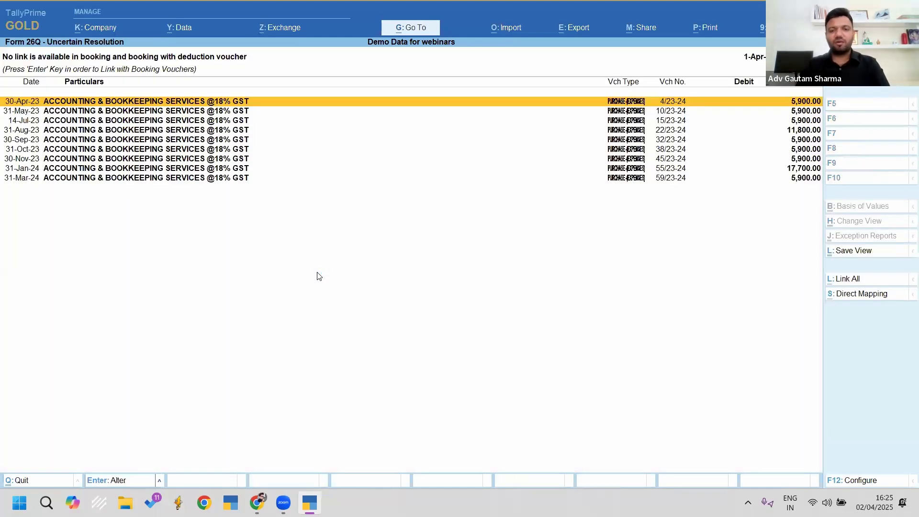
Step: Select the vouchers in the 'No link is available' list and Link All of them
key(Return)
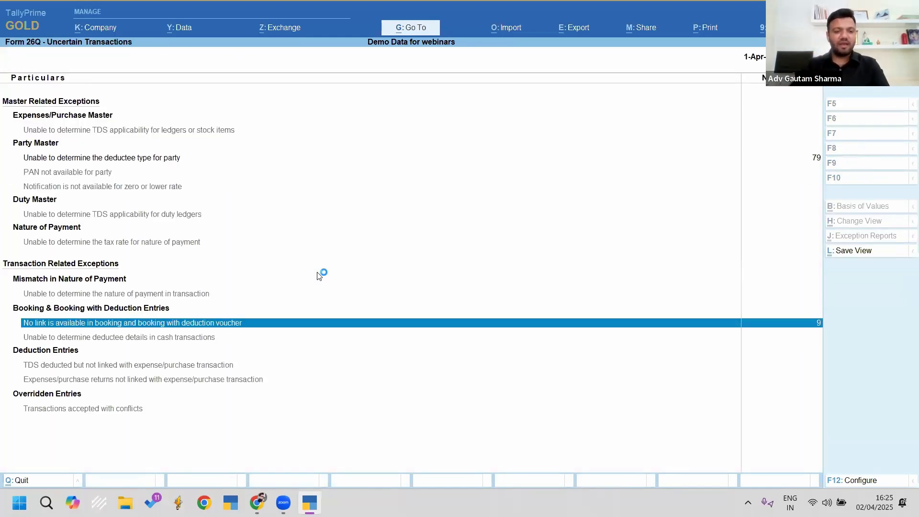
key(ctrl+2)
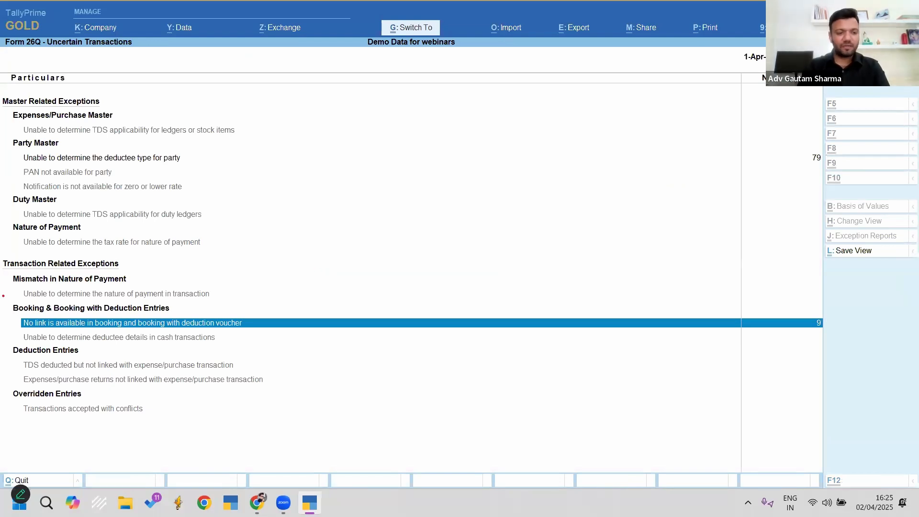
drag(8, 296, 267, 341)
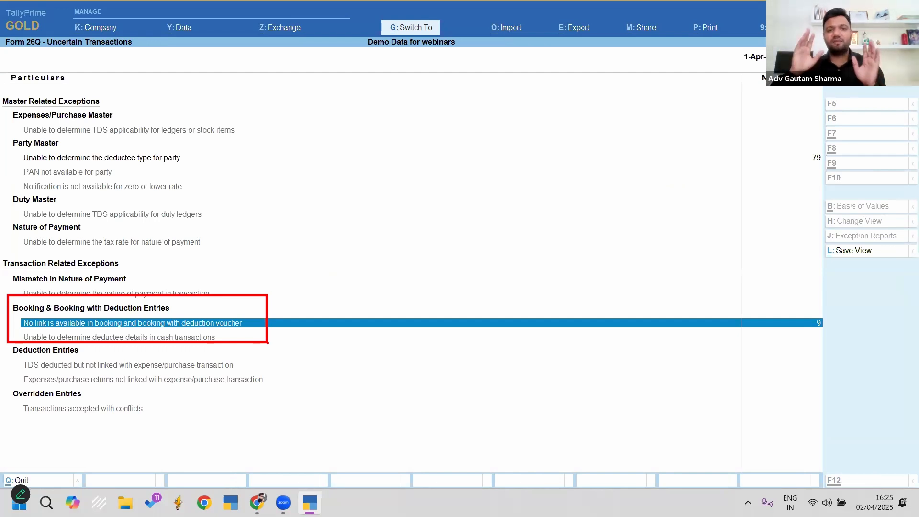
key(Return)
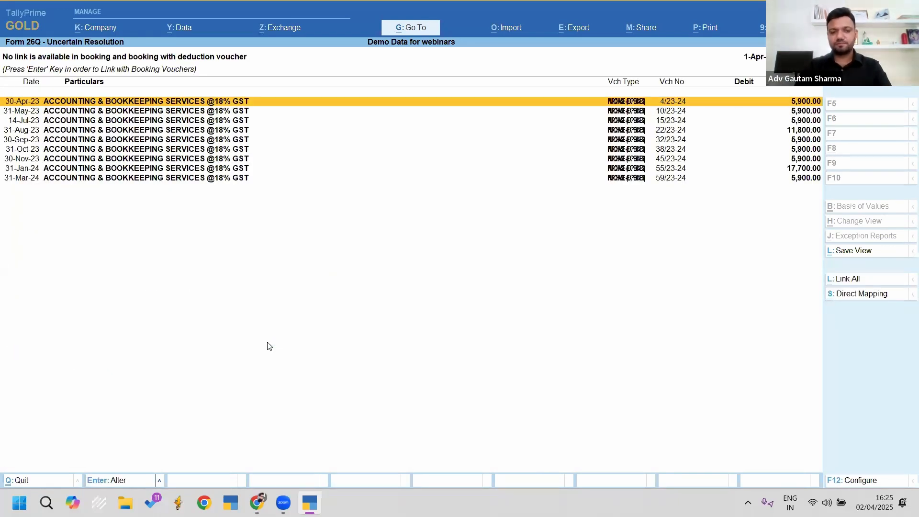
key(space)
key(space)
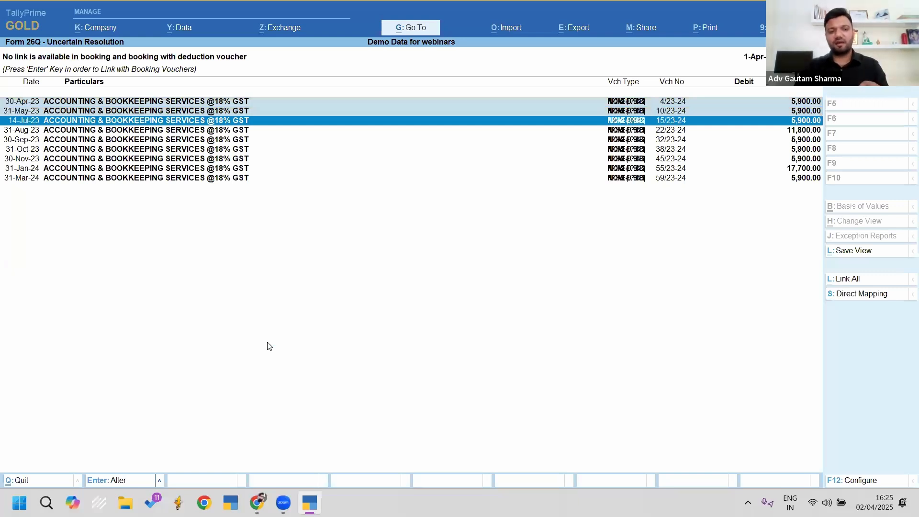
key(space)
key(space)
key(space)
key(space)
key(space)
key(space)
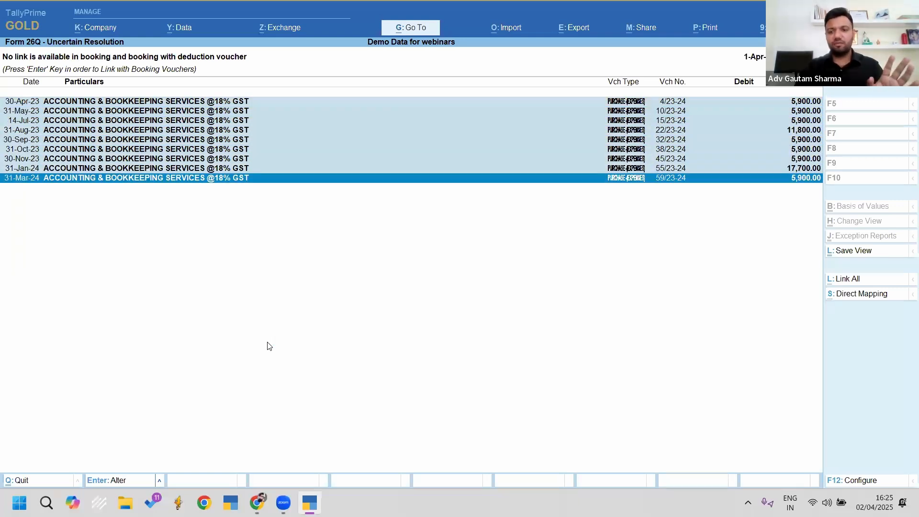
click(841, 280)
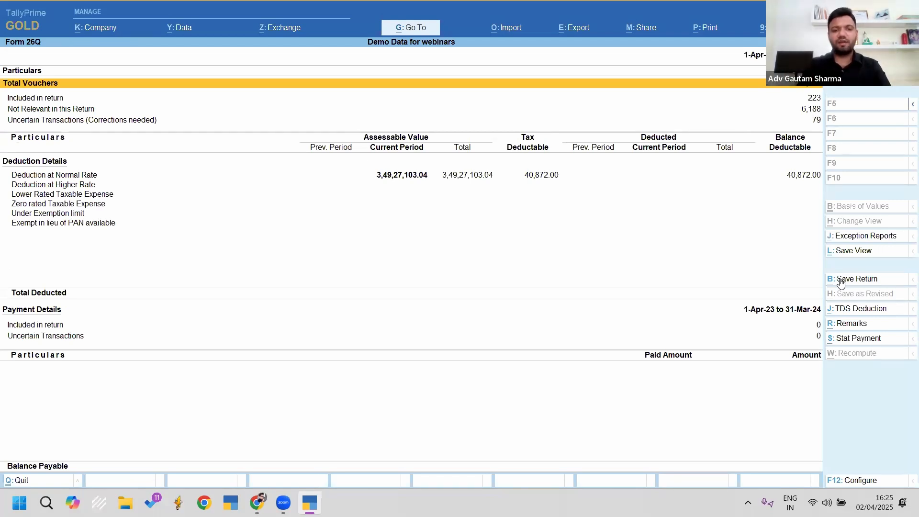
Step: Review Accounts First Taxcorp's 6,000.00 normal-rate TDS deduction in Form 26Q, then back out to the Gateway
key(Down)
key(Down)
key(Down)
key(Up)
key(Return)
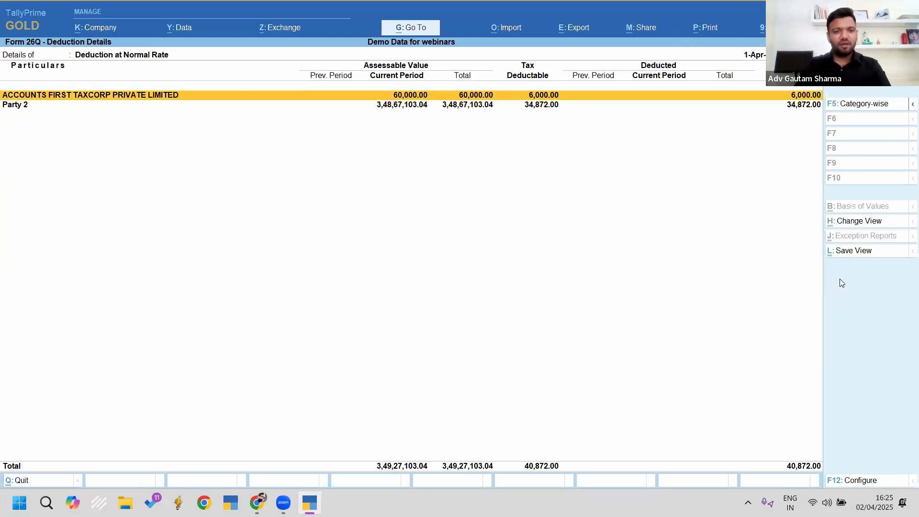
key(Return)
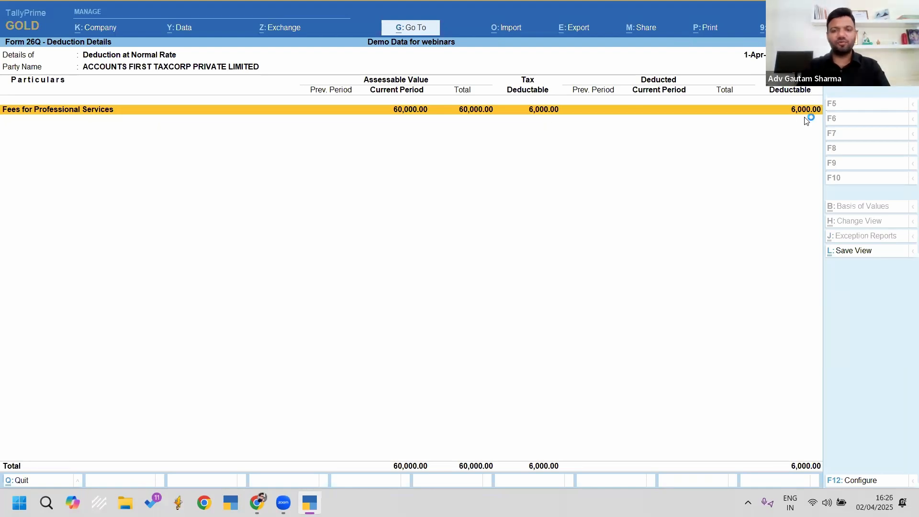
key(Escape)
key(Escape)
key(Escape)
key(Escape)
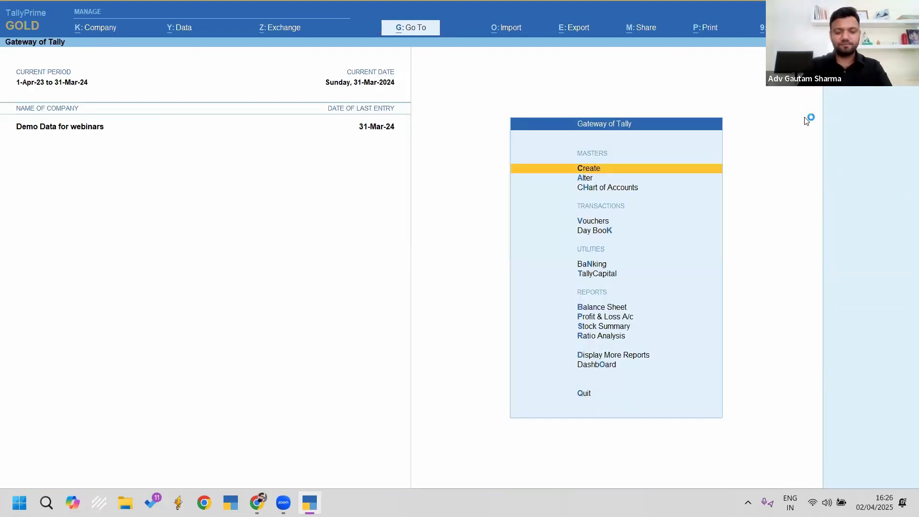
key(Escape)
Step: Start a new journal voucher dated 31.3
key(v)
key(F2)
text(31.3)
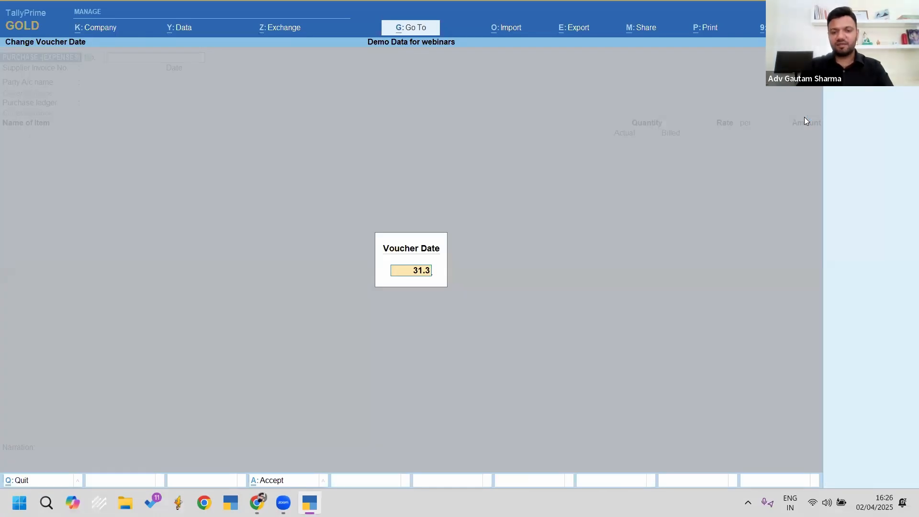
key(Return)
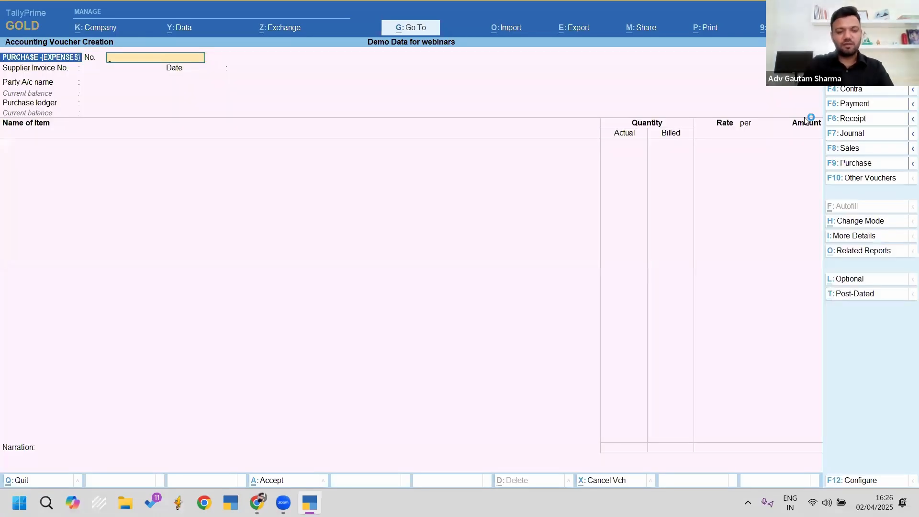
key(F7)
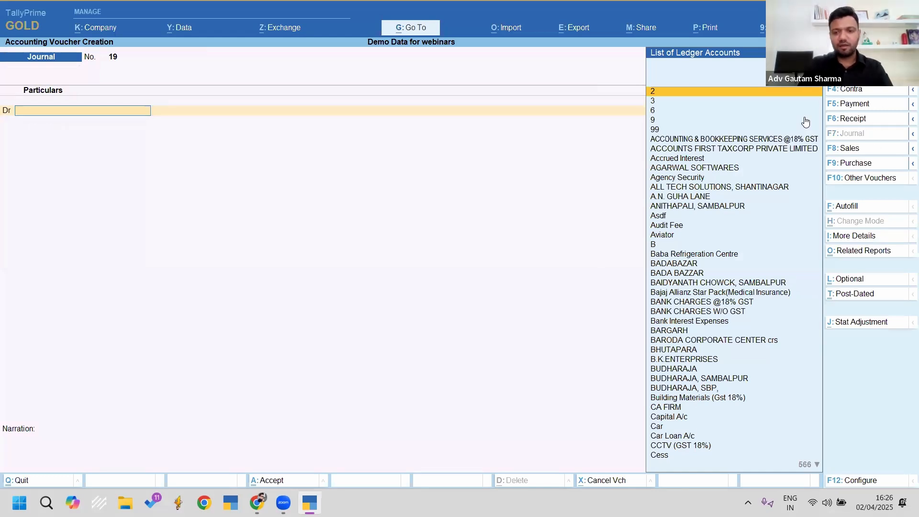
Step: Autofill the TDS deduction for Accounts First Taxcorp and save journal No. 19 for 6,000
key(ctrl+f)
key(Return)
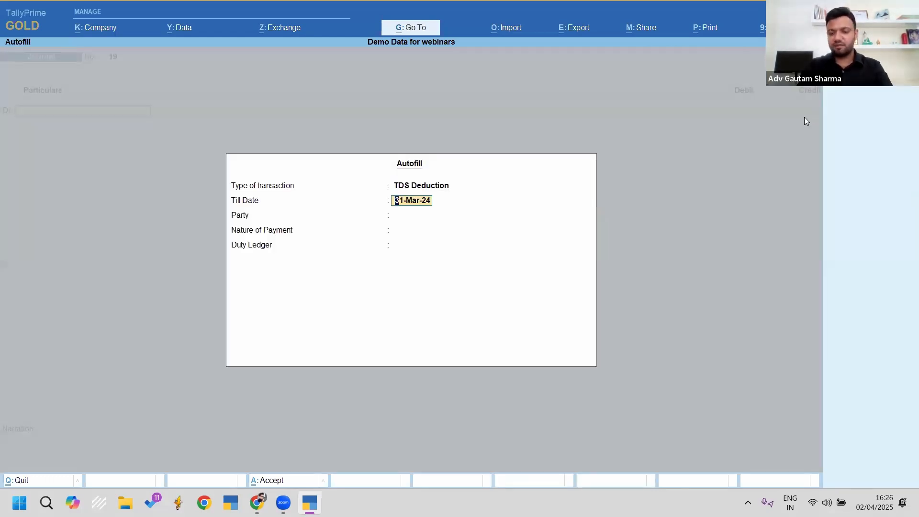
key(Return)
key(Down)
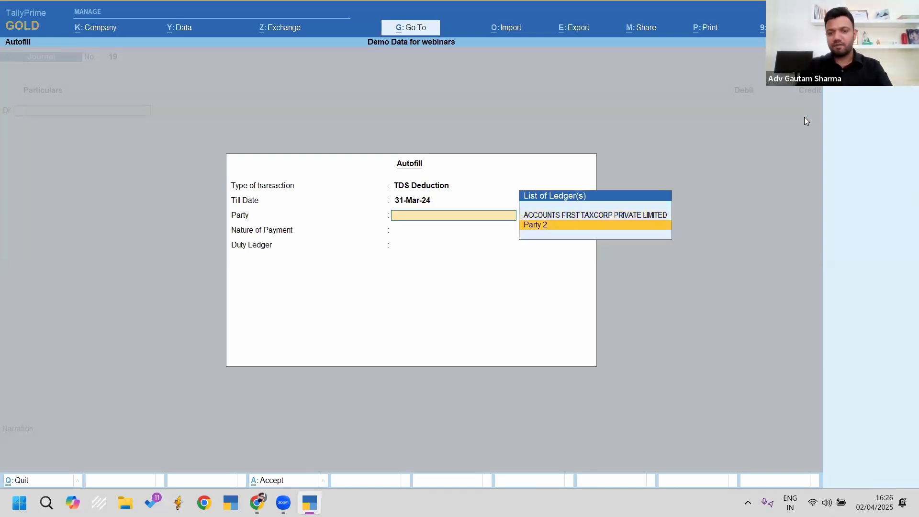
key(Up)
key(Return)
key(Return)
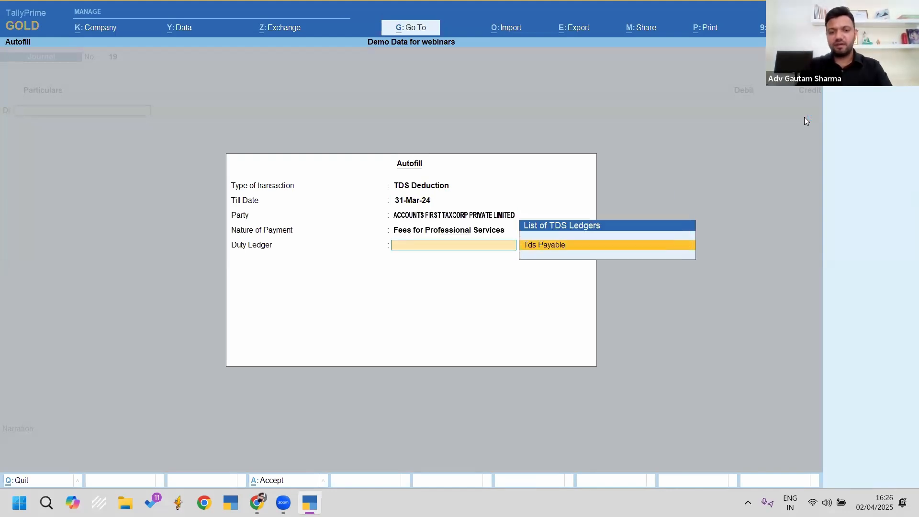
key(Return)
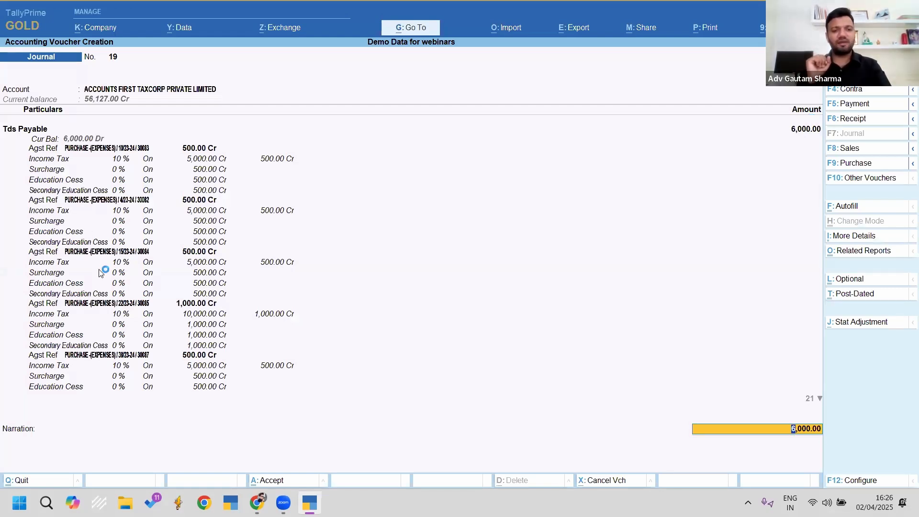
key(ctrl+a)
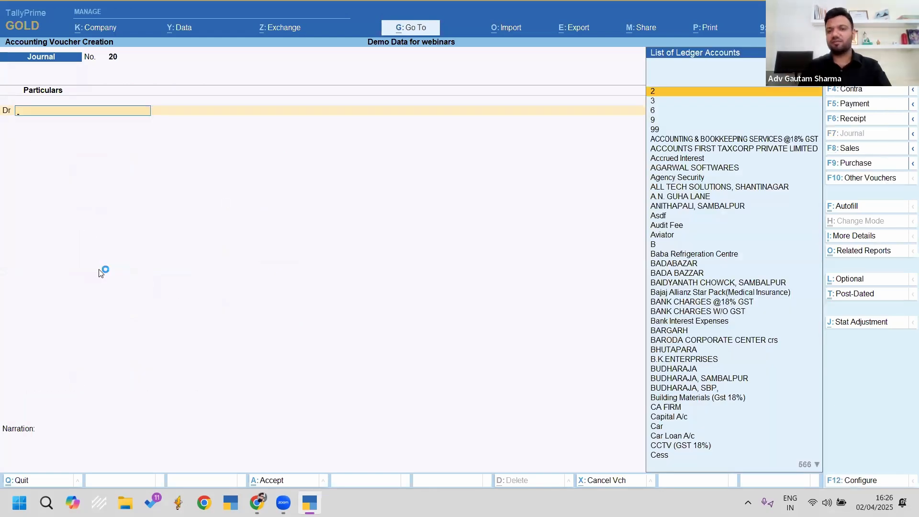
key(F5)
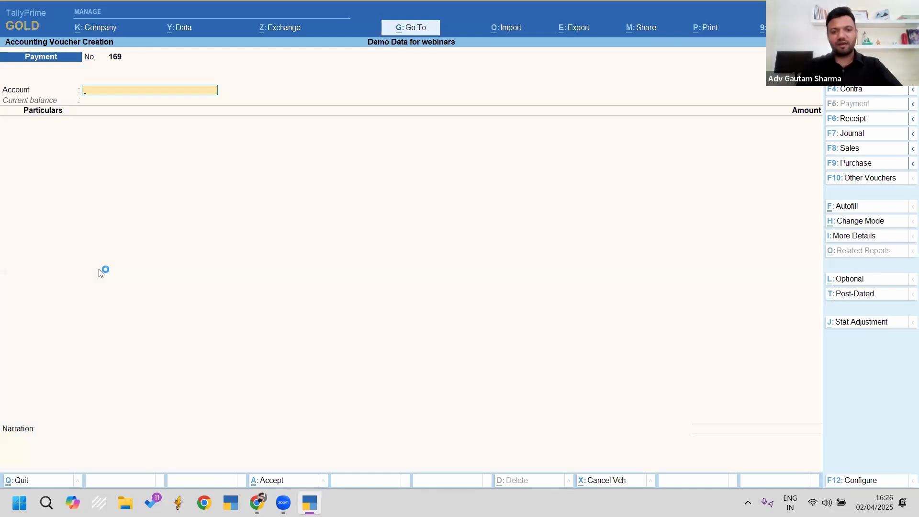
Step: Autofill a TDS stat payment for the period 1-4 to 31-3-2024
key(F2)
key(Escape)
key(Escape)
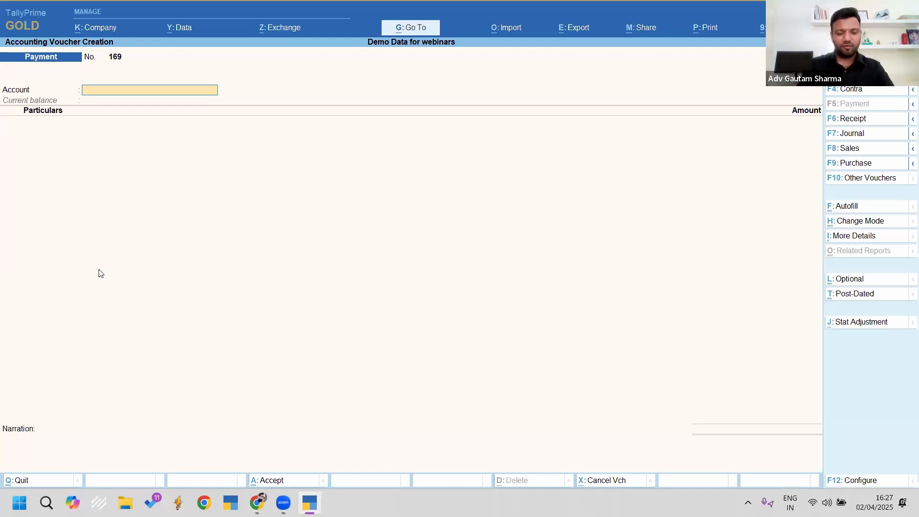
key(ctrl+f)
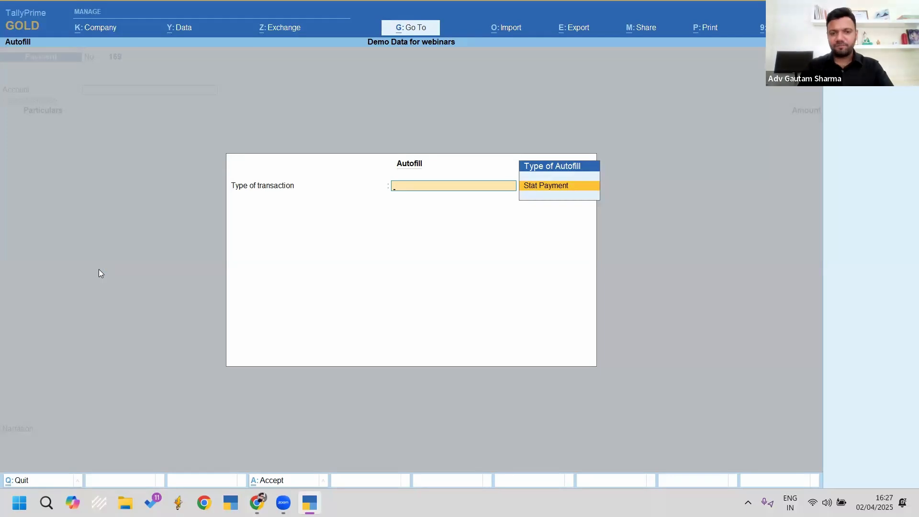
key(Return)
key(Down)
key(Return)
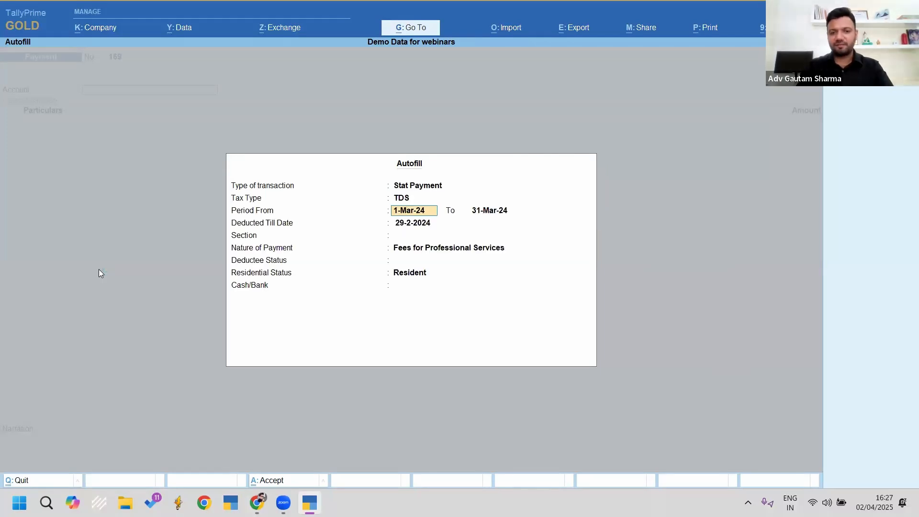
text(1-4)
key(Return)
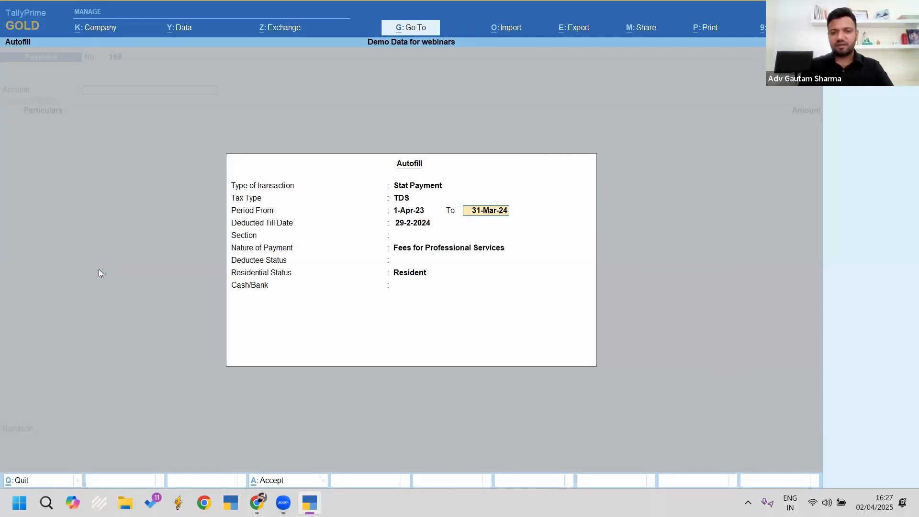
key(Return)
text(31-3-2024)
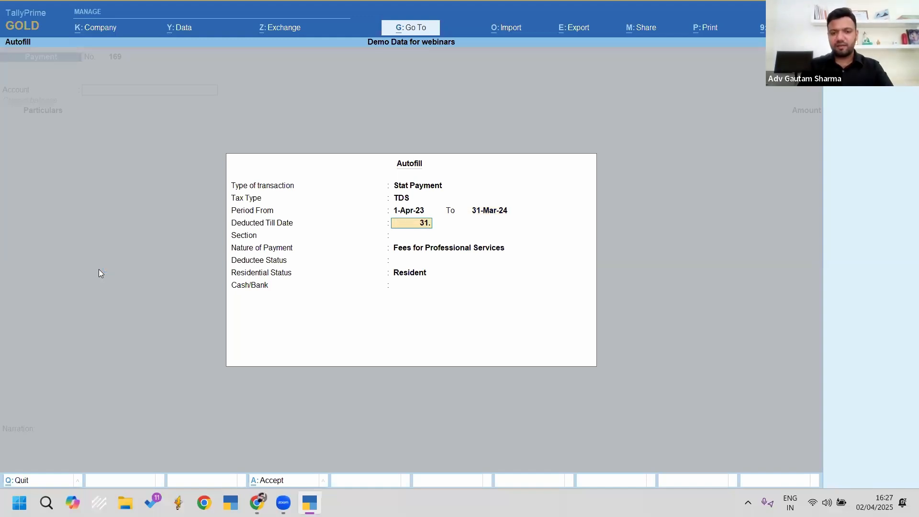
key(Return)
Step: Accept section 194J, pay from Sbi Od A/c-, and save payment voucher 169
key(Return)
key(Return)
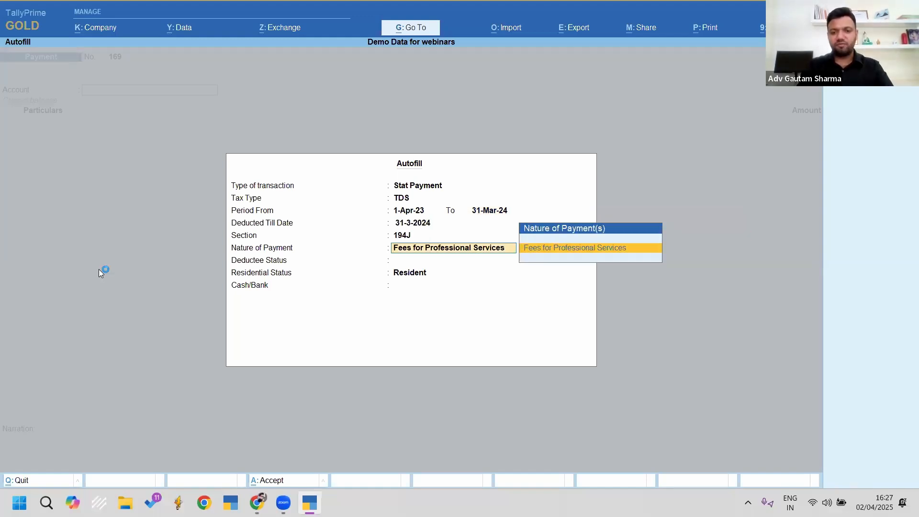
key(Return)
key(Return)
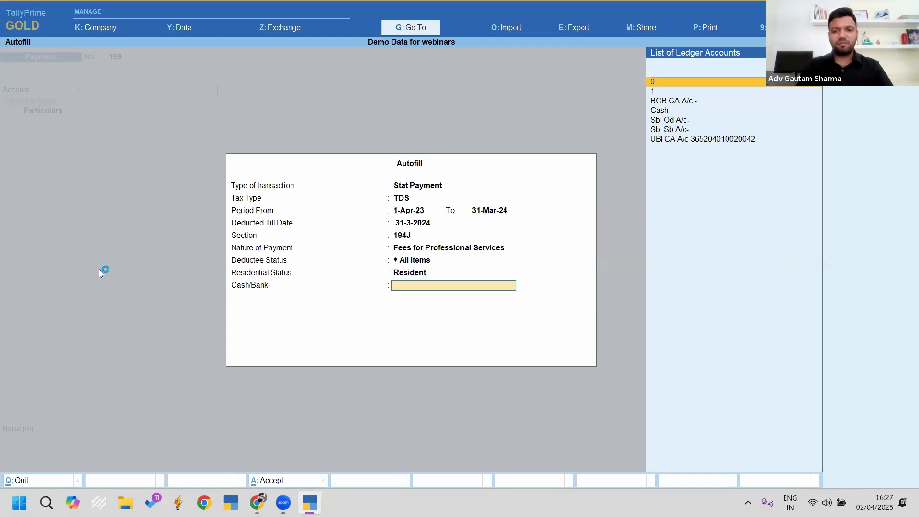
key(Down)
key(Down)
key(Down)
key(Down)
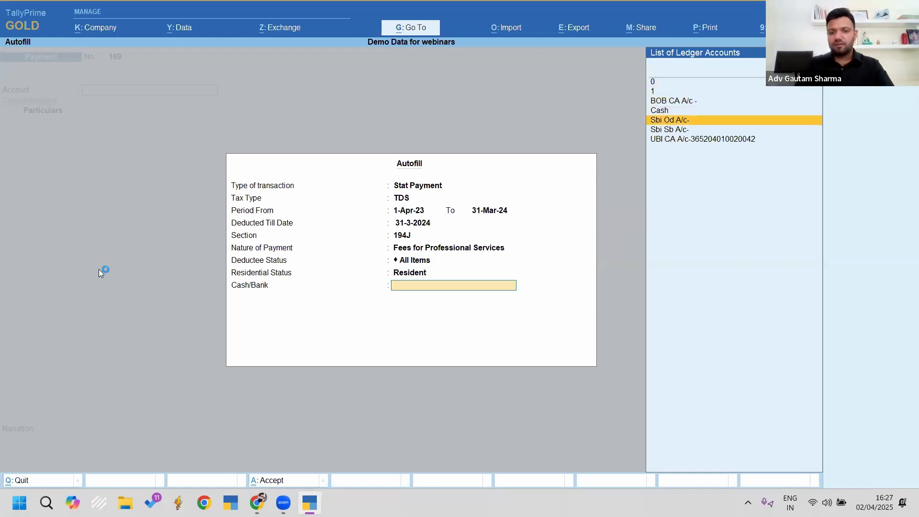
key(Return)
key(ctrl+a)
key(Escape)
key(Escape)
key(Escape)
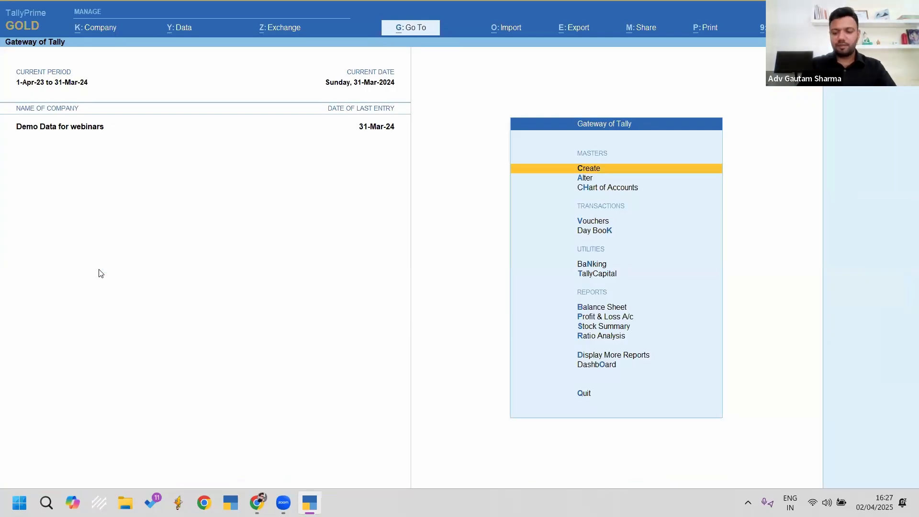
Step: Open Form 26Q via Go To '26q' for 1-4-23 to 31-3-24 and scan its summary
key(alt+g)
text(26q)
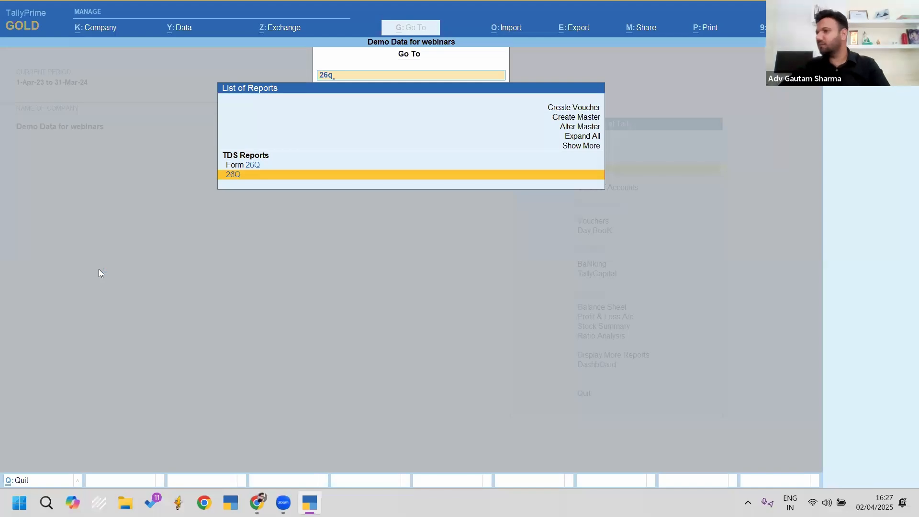
key(Return)
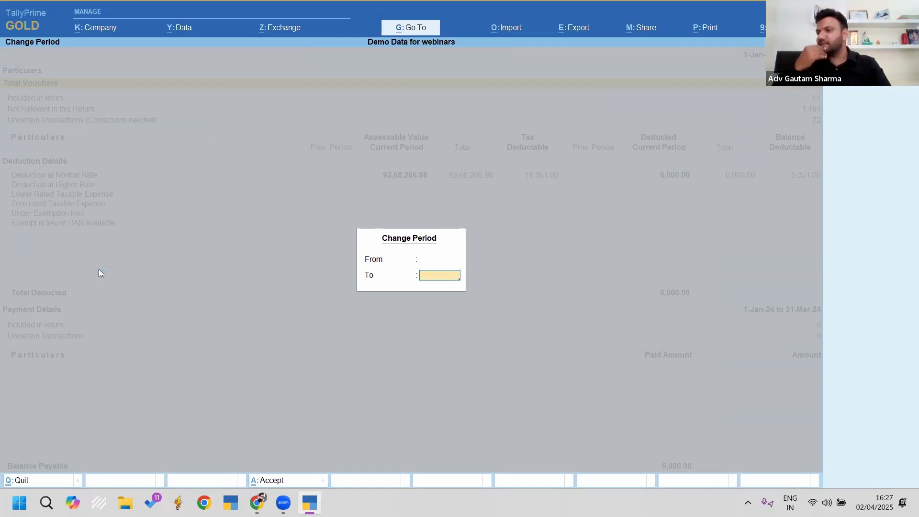
key(Return)
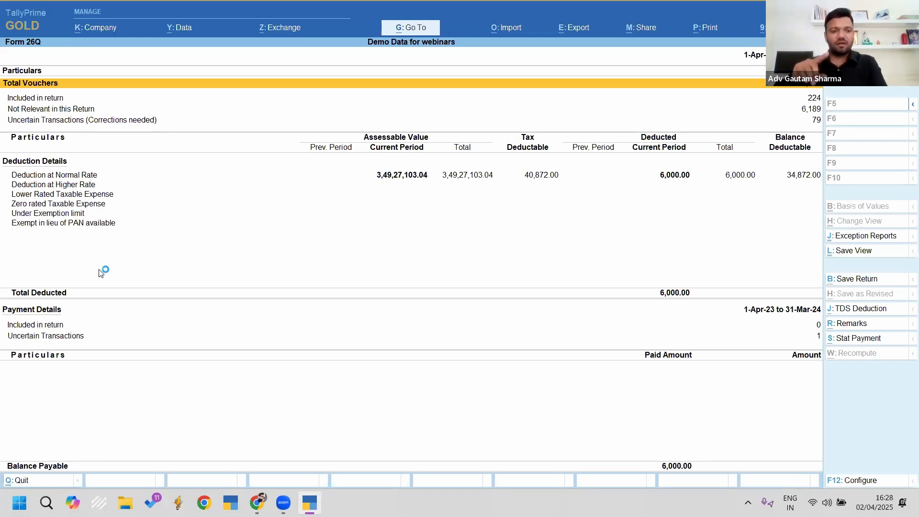
key(Down)
key(Down)
key(Down)
key(Down)
key(Up)
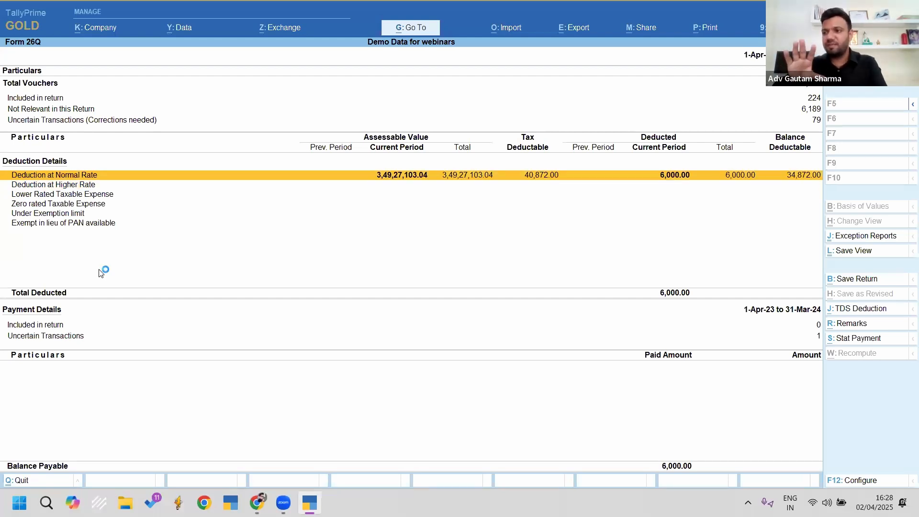
key(Up)
key(Up)
key(Down)
Step: Review the Uncertain Transactions and Included in return breakdowns of Form 26Q
key(Return)
key(Down)
key(Down)
key(Up)
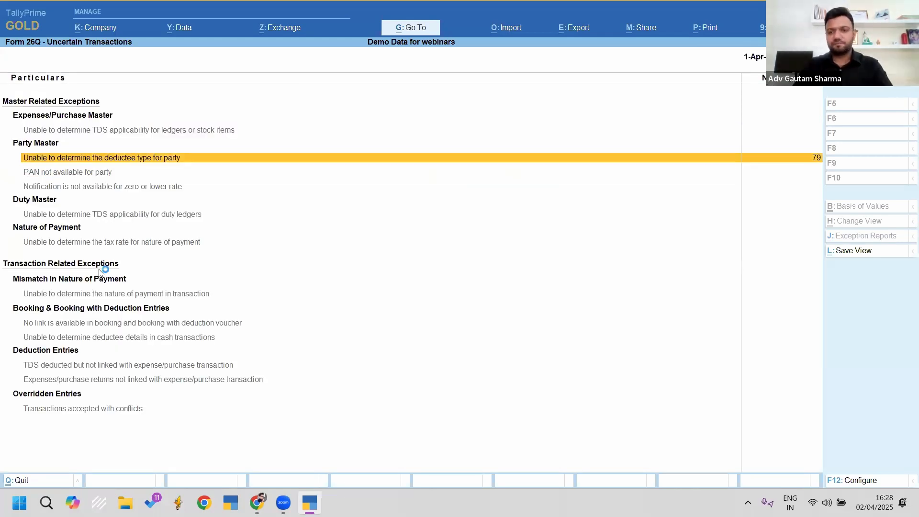
key(Escape)
key(Up)
key(Up)
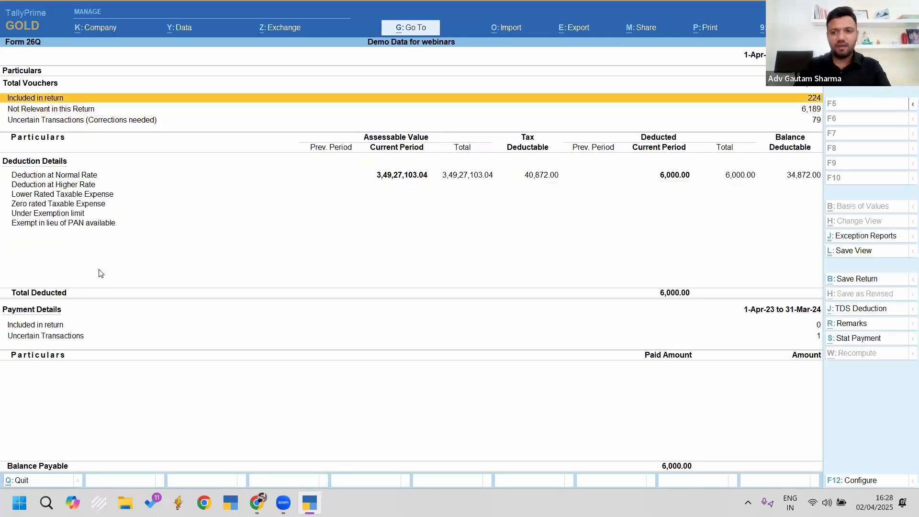
key(Return)
key(Down)
key(Down)
key(Down)
key(Down)
key(Down)
key(Down)
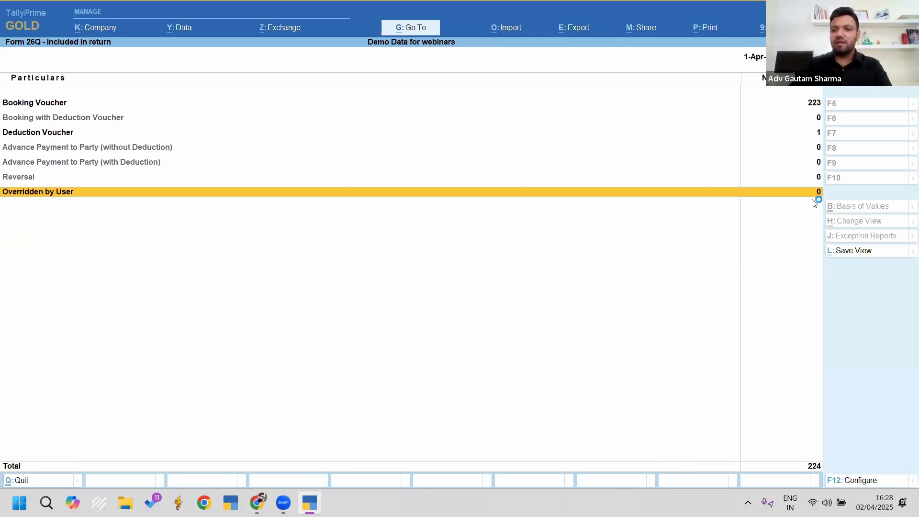
key(Down)
key(Down)
key(Down)
key(Down)
Step: Open the payment exceptions list showing voucher 169 lacking bank details
key(Up)
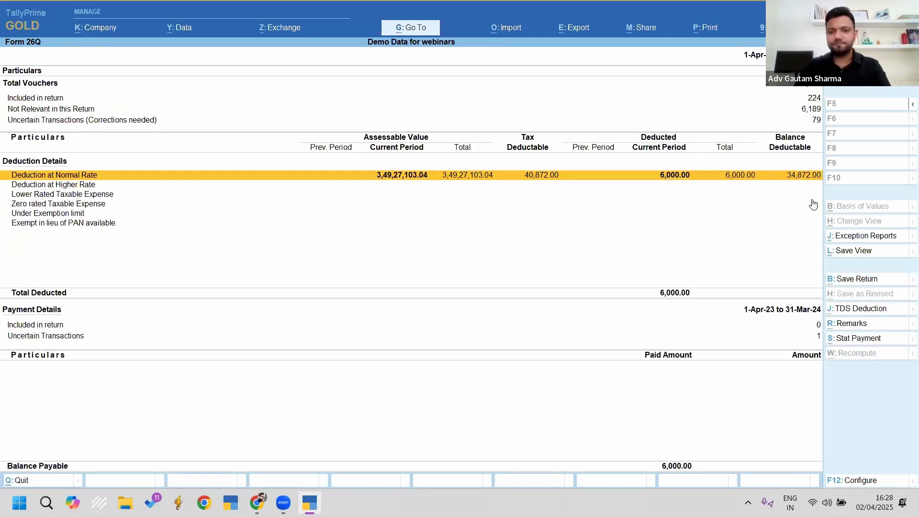
key(Down)
key(Down)
key(Down)
key(Down)
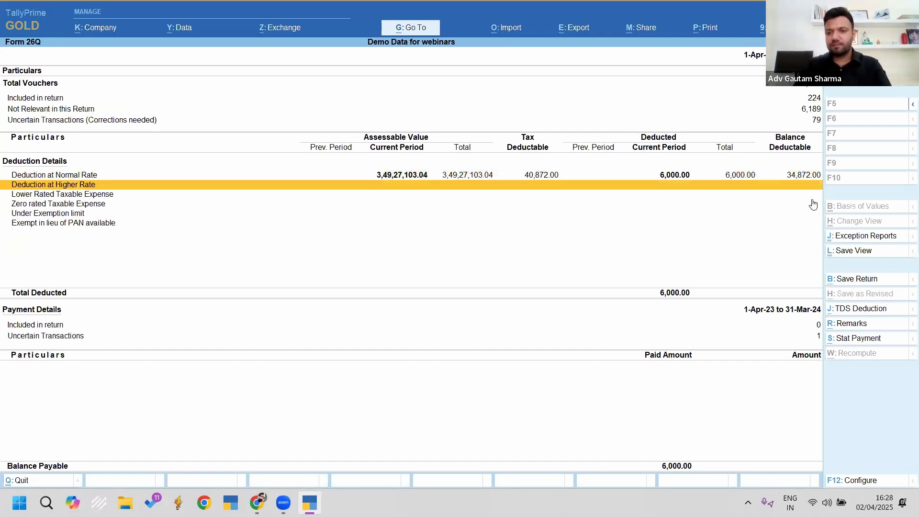
key(Return)
key(Down)
key(Down)
Step: Enter BSR code 1234567, challan 12345 dated 31.3.24 and bank Sbi Od A/c- for the 194J payment
key(Up)
key(Return)
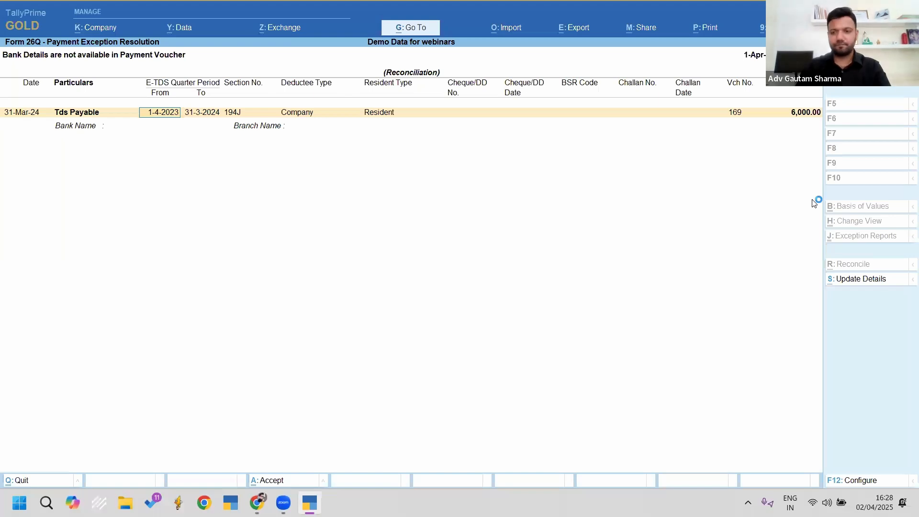
key(Return)
key(Return)
key(Return)
key(Return)
key(Return)
key(Return)
text(1234567)
key(Return)
text(12345)
key(Return)
text(31.3.24)
key(Return)
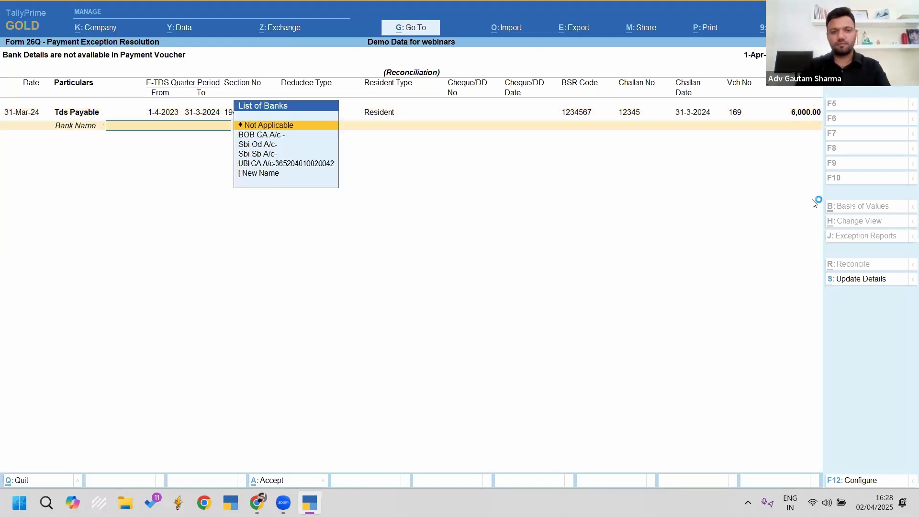
key(Down)
key(Down)
key(Return)
text(Sbi Od A/c-)
key(Return)
key(Return)
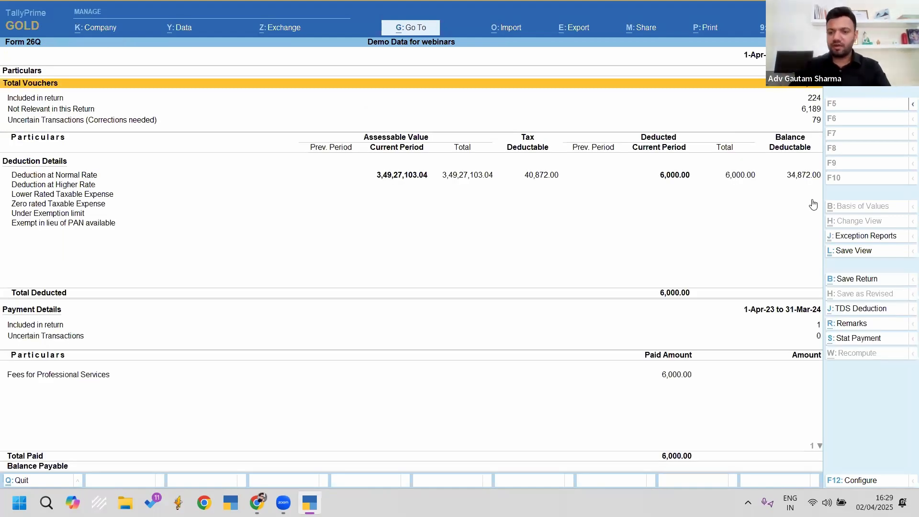
Step: Check party-wise normal-rate deductions and the 6,000 Fees for Professional Services row, then close Form 26Q
key(Down)
key(Down)
key(Down)
key(Down)
key(Down)
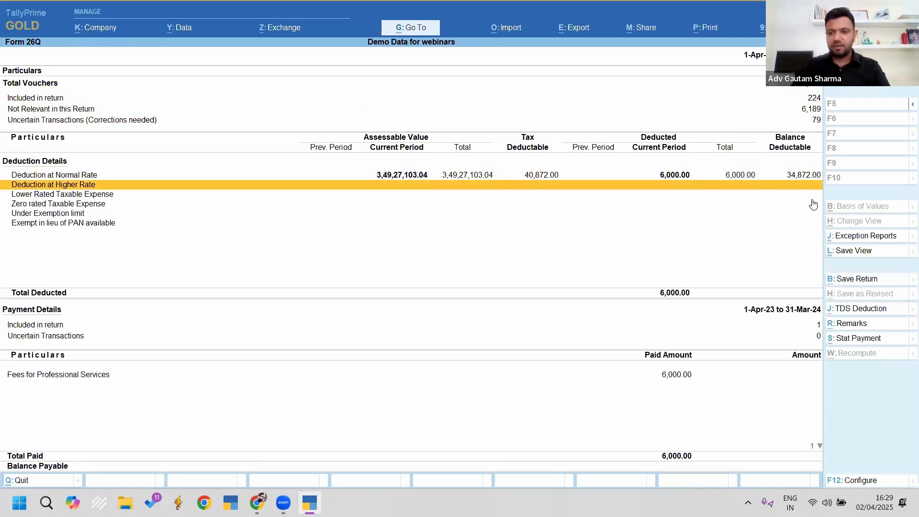
key(Up)
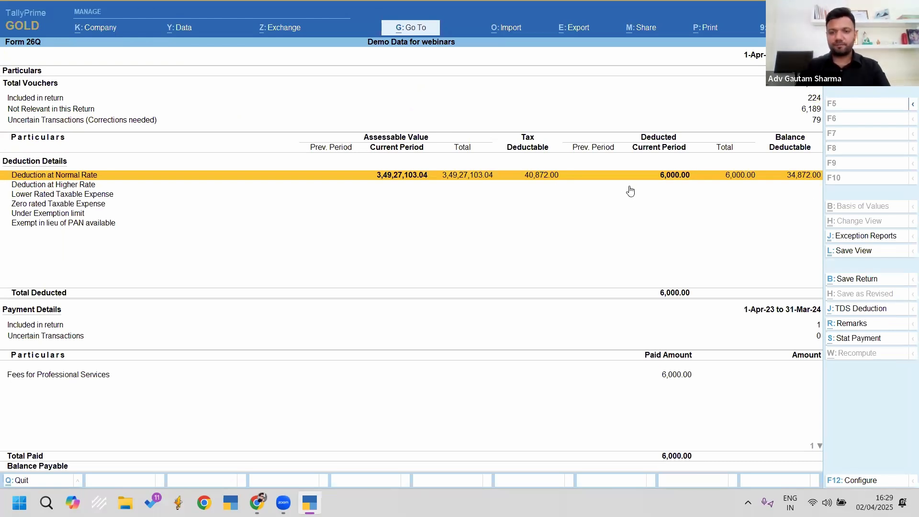
key(Return)
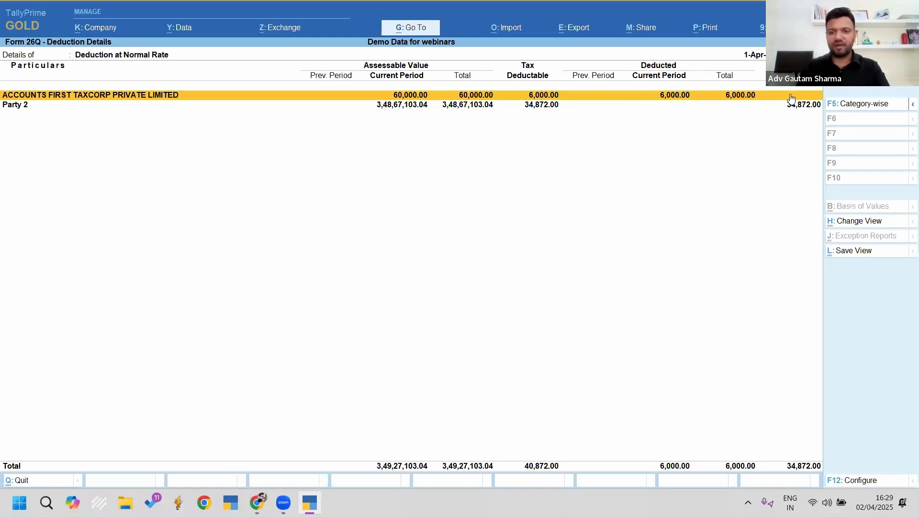
key(Escape)
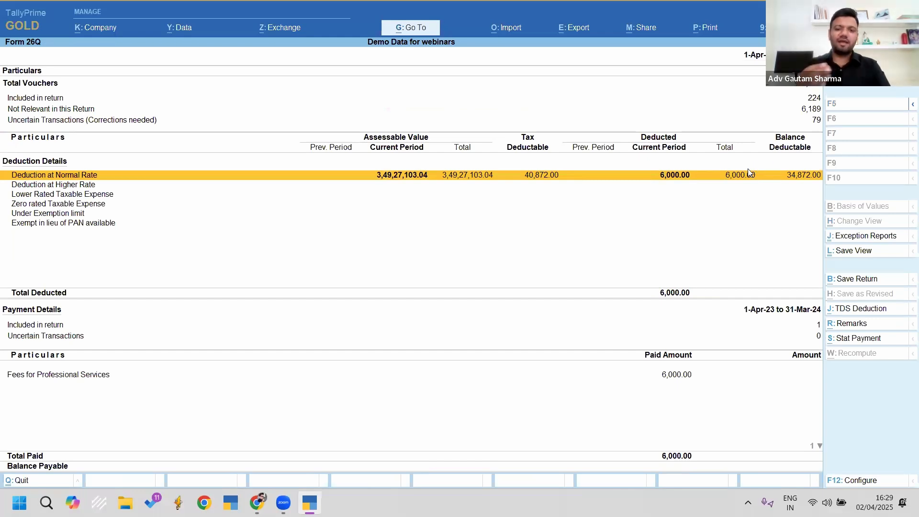
click(681, 379)
click(681, 378)
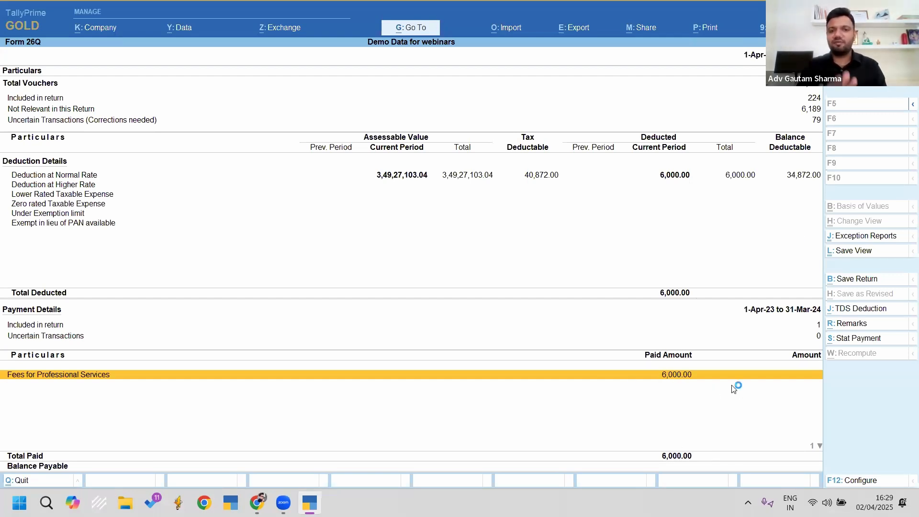
key(Escape)
key(Escape)
key(Escape)
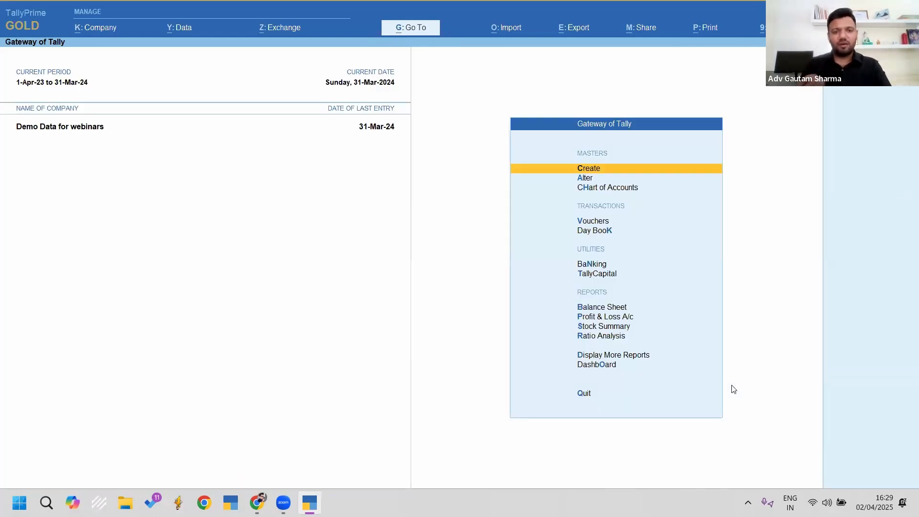
Step: Drill from Profit & Loss into Purchase a/c's March vouchers and widen the period back to 1-Apr-23
key(p)
key(Down)
key(Return)
key(Return)
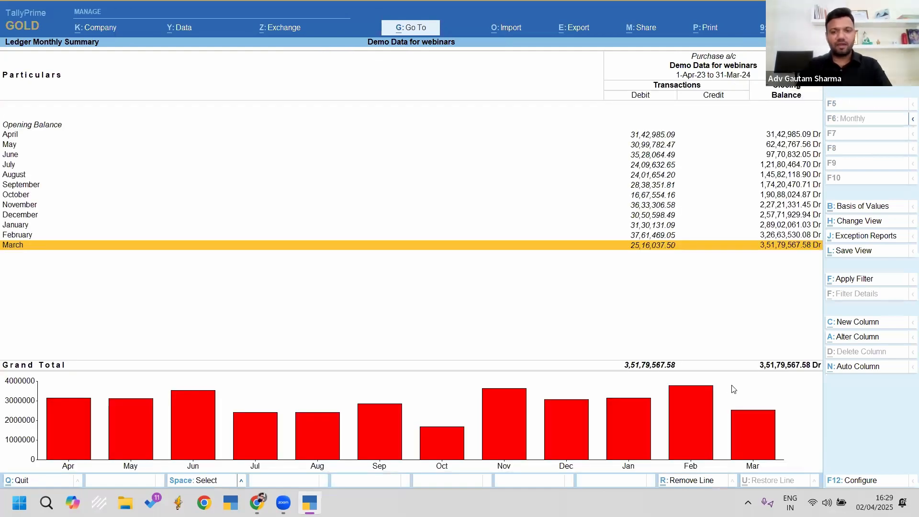
key(Return)
key(alt+F2)
key(Return)
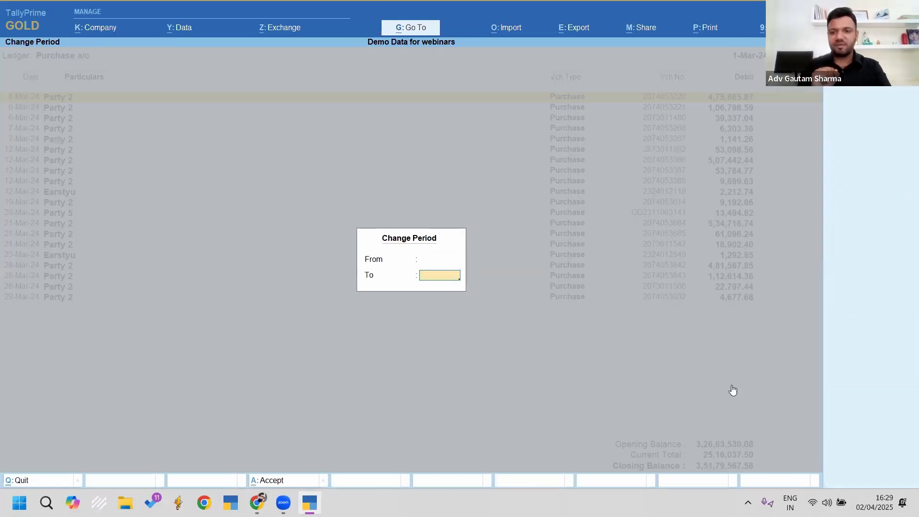
key(Return)
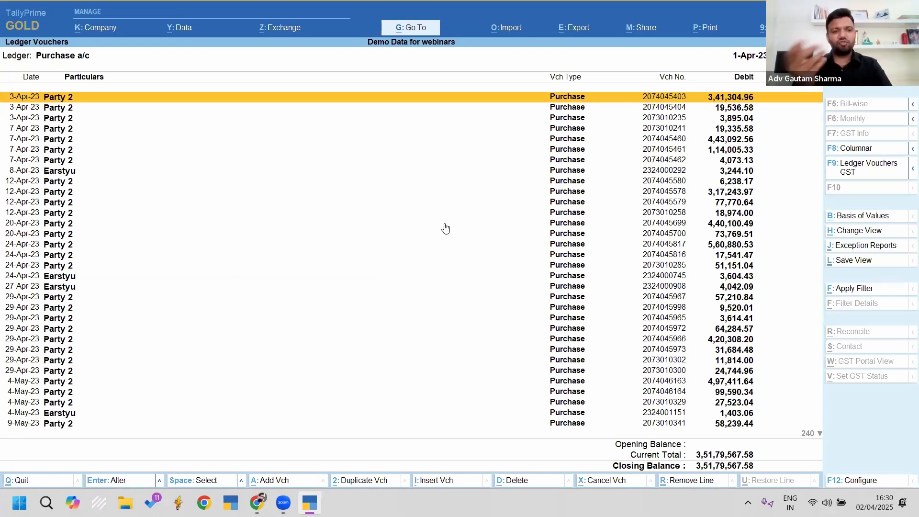
Step: Glance at the export options, then minimise TallyPrime to the desktop
key(alt+e)
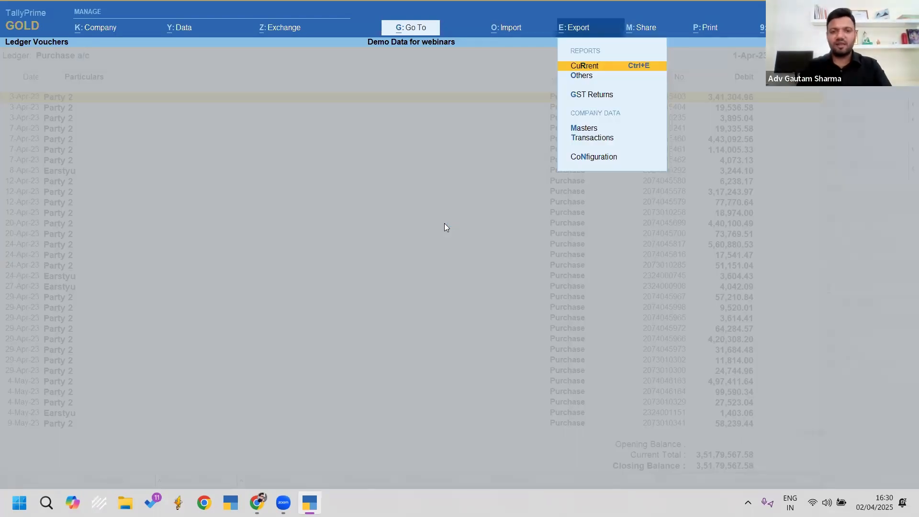
key(Escape)
key(super+d)
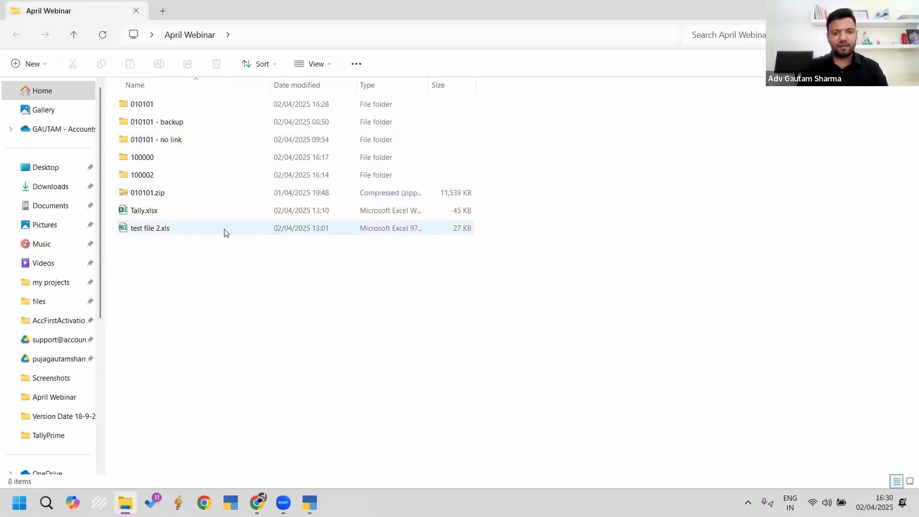
Step: Open Tally.xlsx from the April Webinar folder in Excel
click(168, 214)
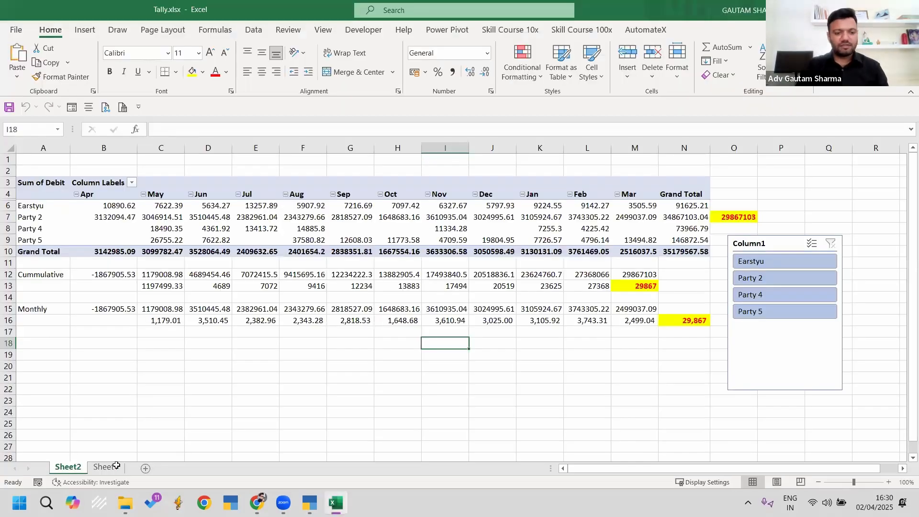
Step: Switch to Sheet1's purchase voucher table and check where its last row ends
key(ctrl+Page_Down)
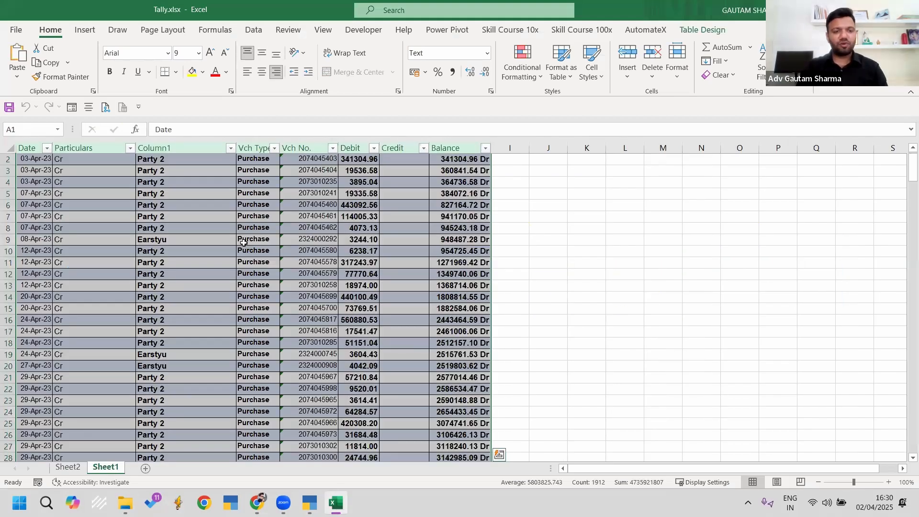
scroll(193, 173, up, 1)
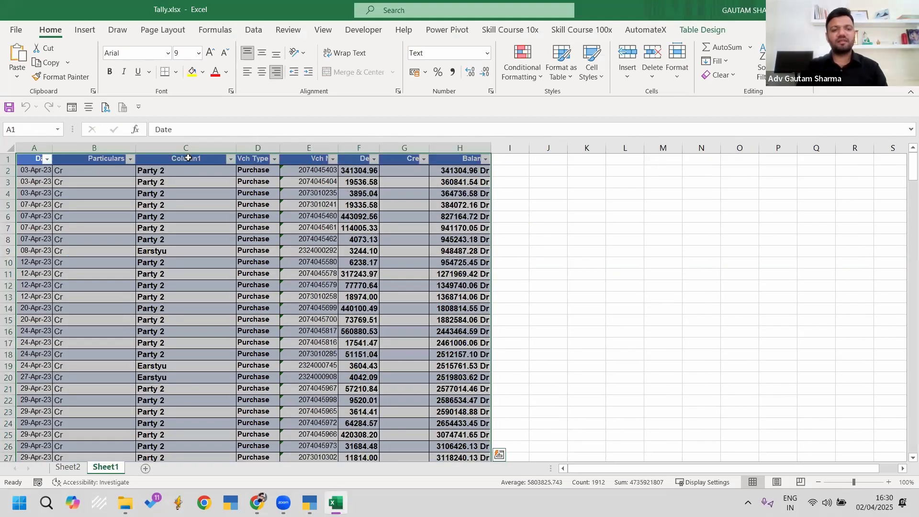
click(185, 160)
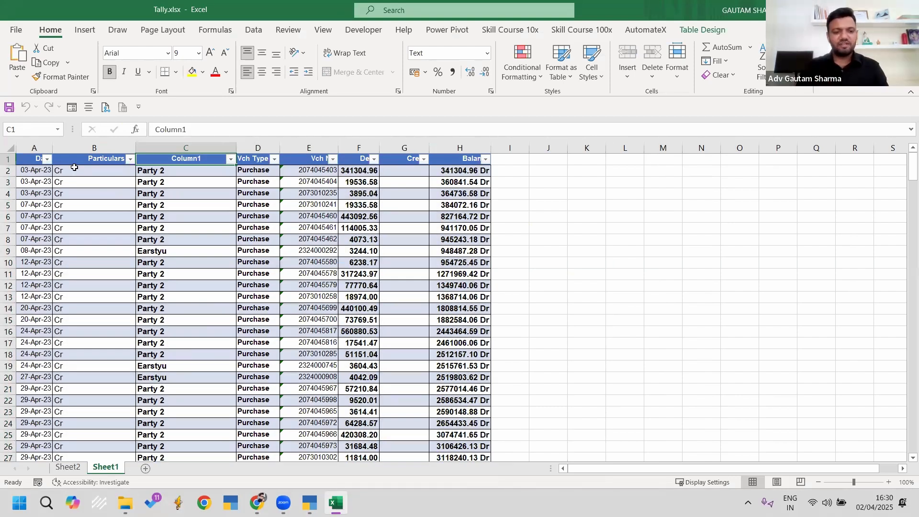
key(ctrl+Down)
scroll(109, 222, down, 3)
drag(153, 379, 416, 401)
scroll(271, 299, up, 20)
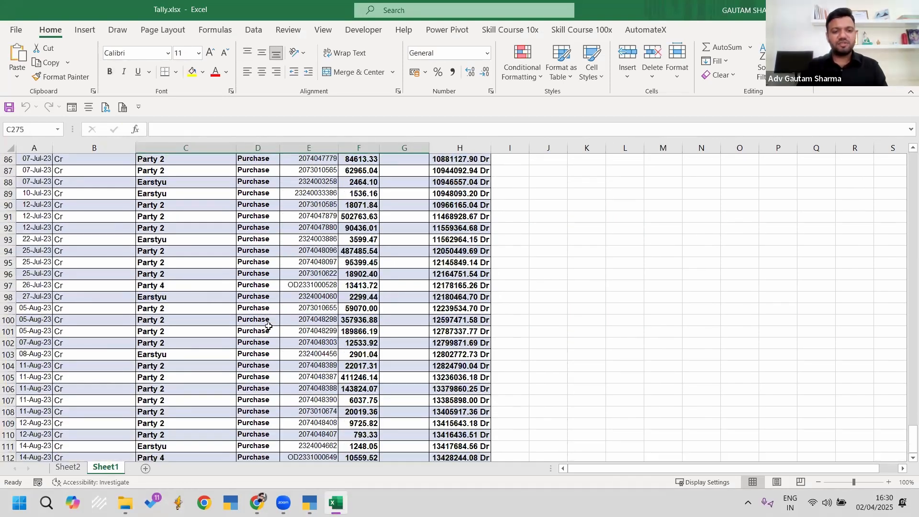
scroll(183, 272, up, 16)
Step: Select the whole Table1 voucher data and bring up the Insert ribbon
click(176, 264)
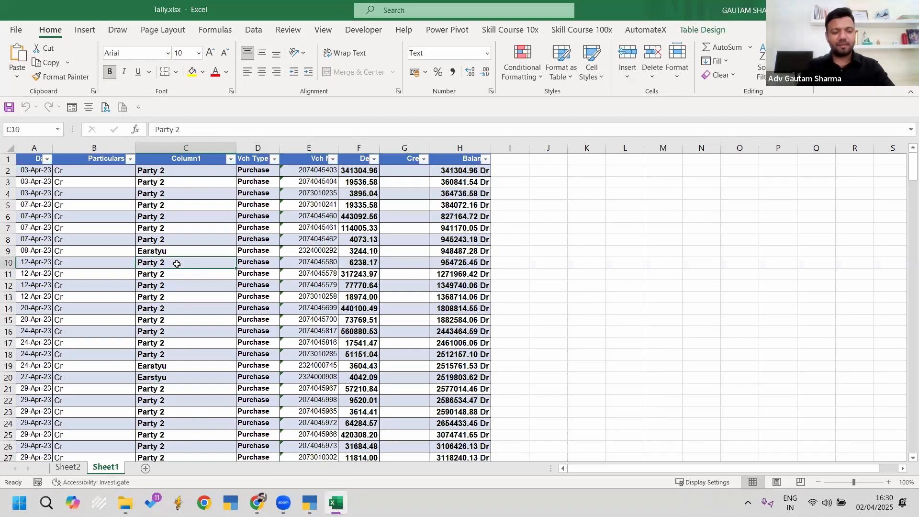
key(ctrl+a)
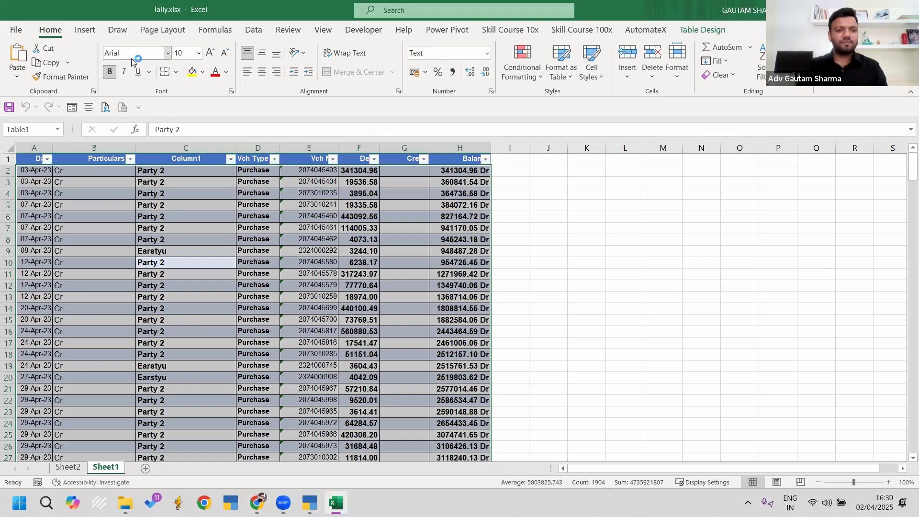
click(86, 30)
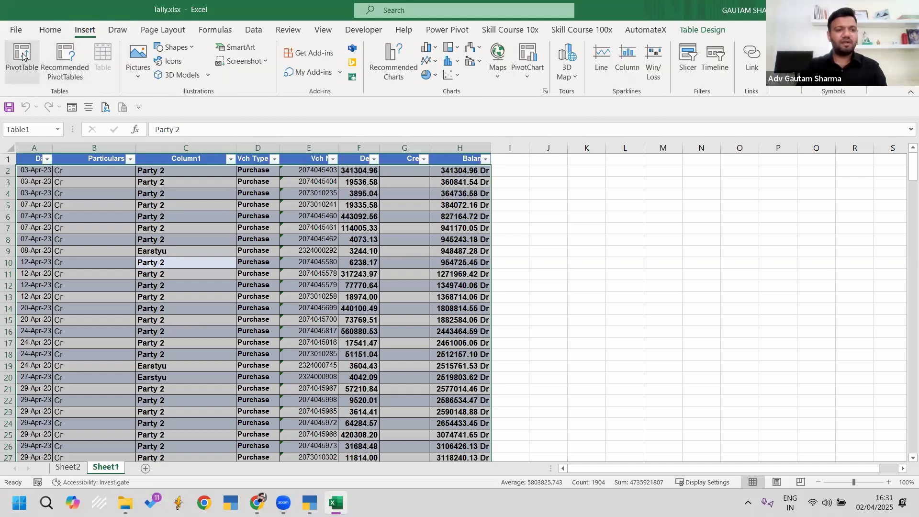
Step: Return to the Sheet2 pivot and review its fields, with Date and Quarters in Columns
click(67, 467)
click(502, 228)
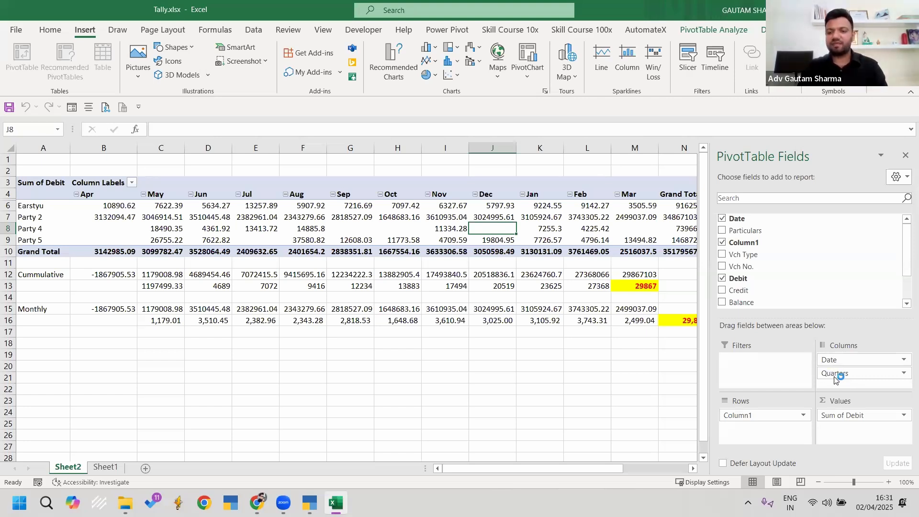
mouse_move(835, 373)
mouse_down()
mouse_move(783, 282)
mouse_move(838, 376)
mouse_up()
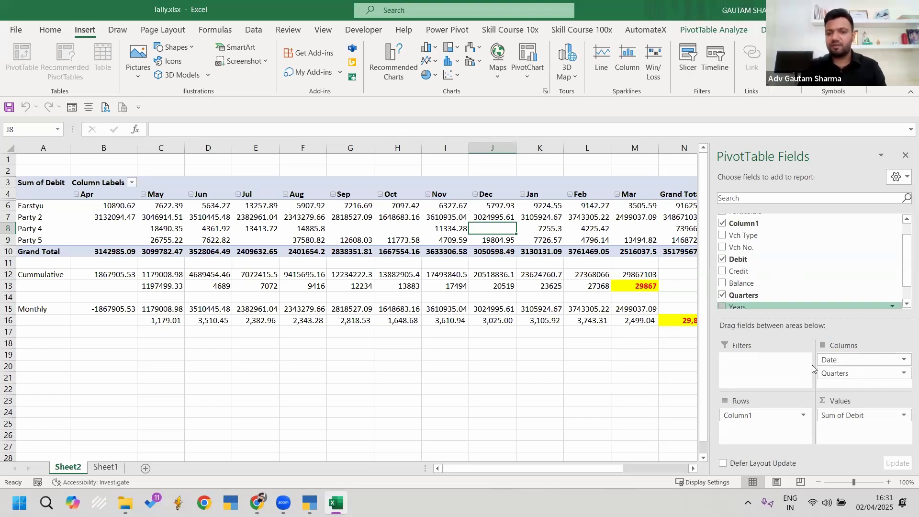
scroll(761, 286, down, 1)
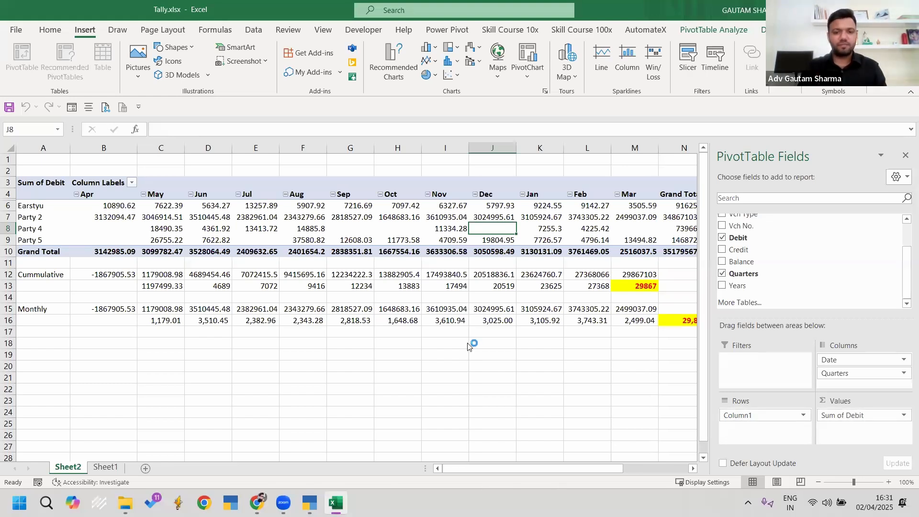
click(529, 369)
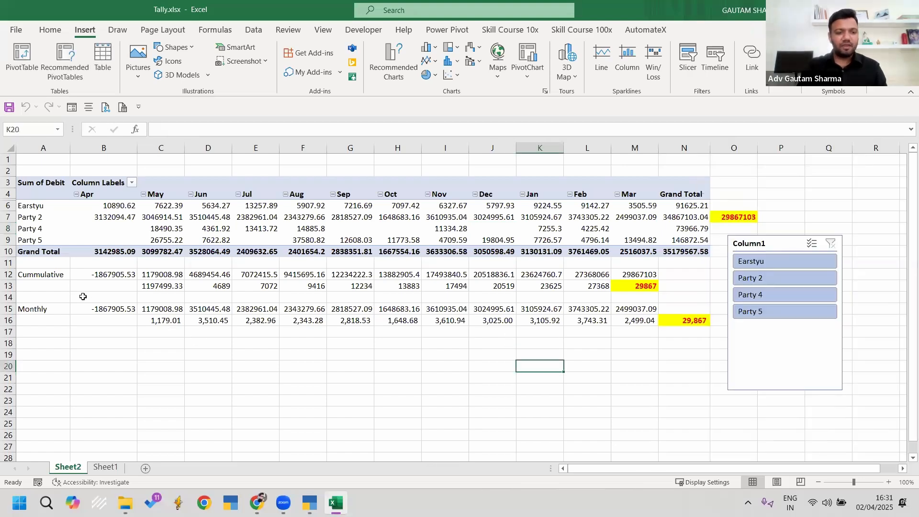
Step: Inspect the April–June Cummulative figures and the Monthly and Cummulative row labels
drag(60, 275, 228, 285)
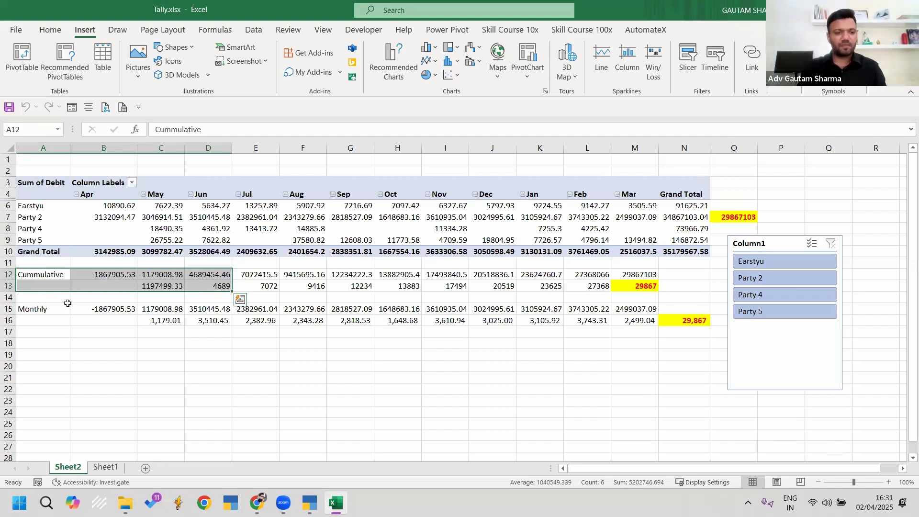
click(33, 309)
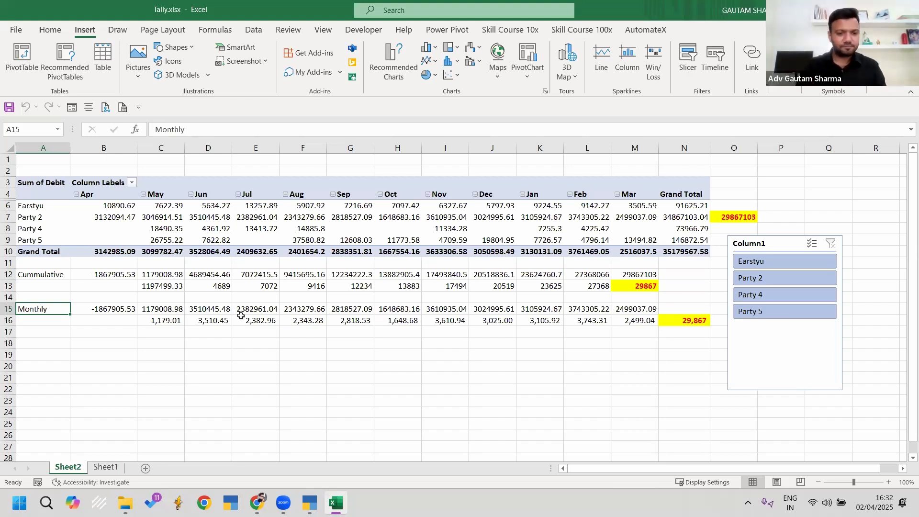
click(27, 277)
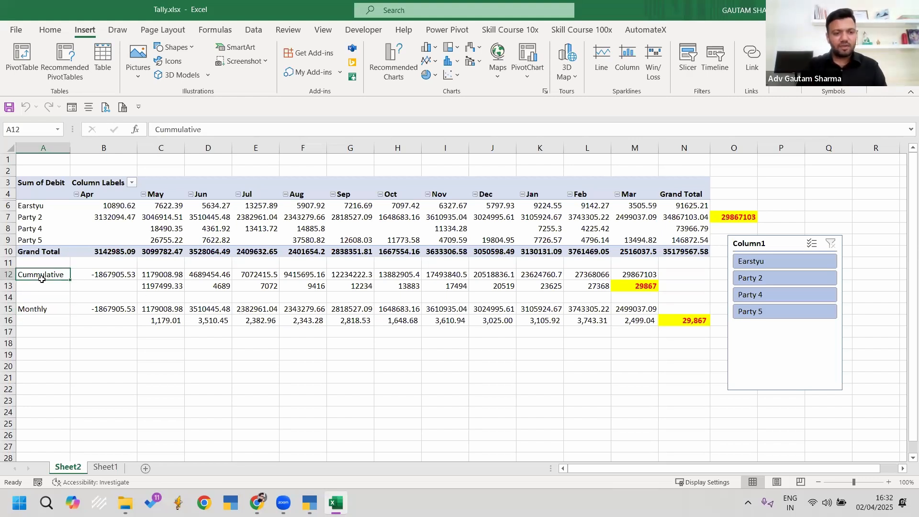
click(114, 276)
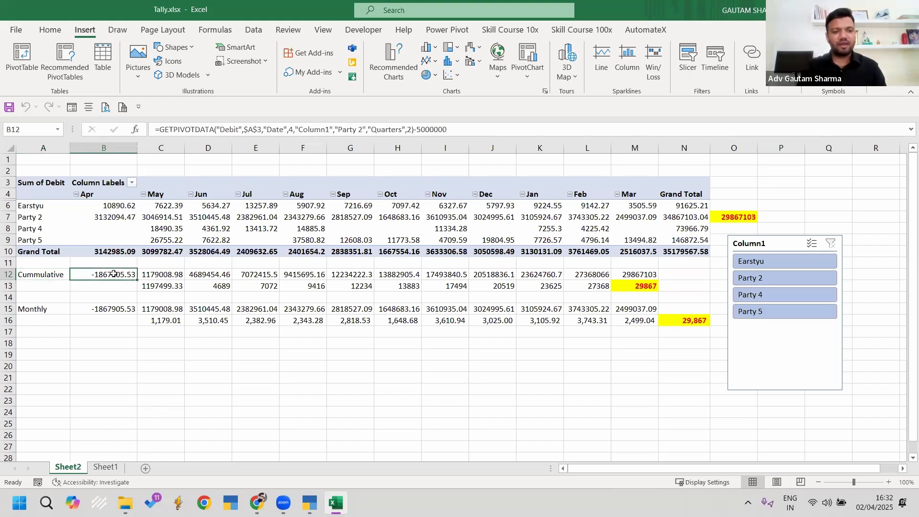
click(109, 219)
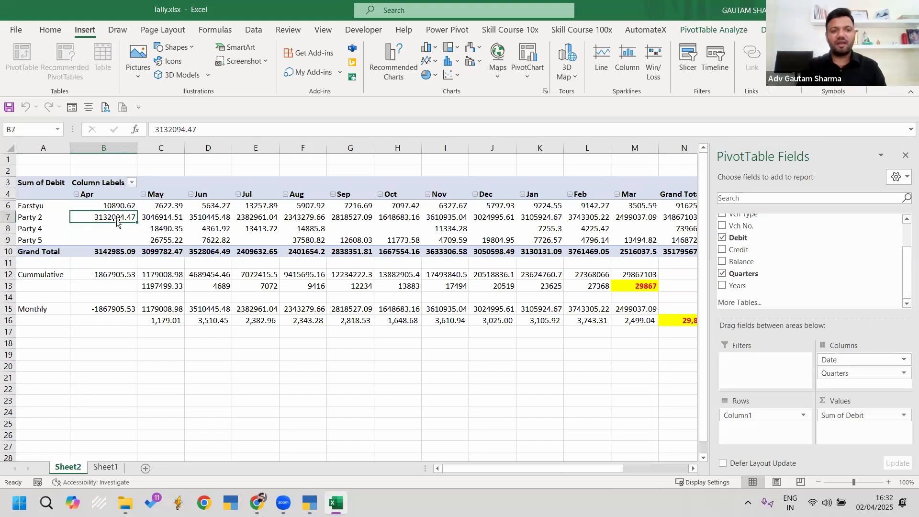
click(110, 276)
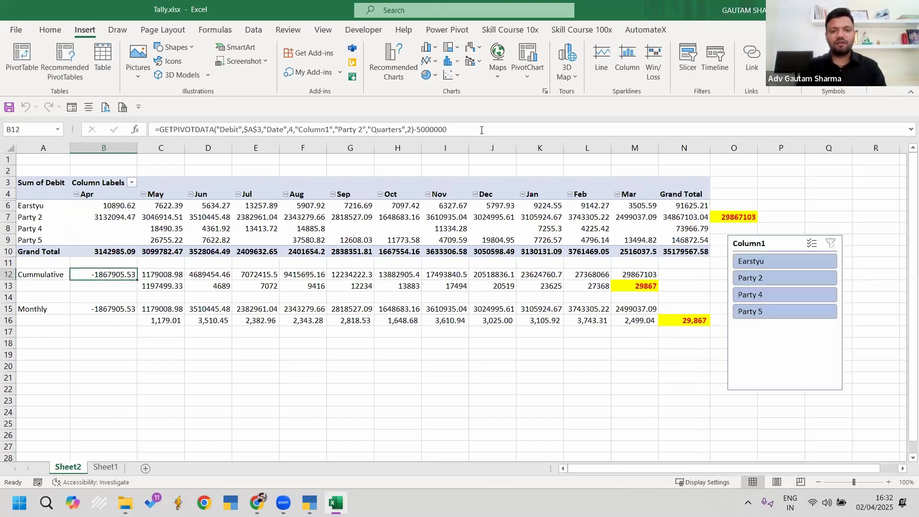
click(450, 128)
drag(448, 129, 415, 129)
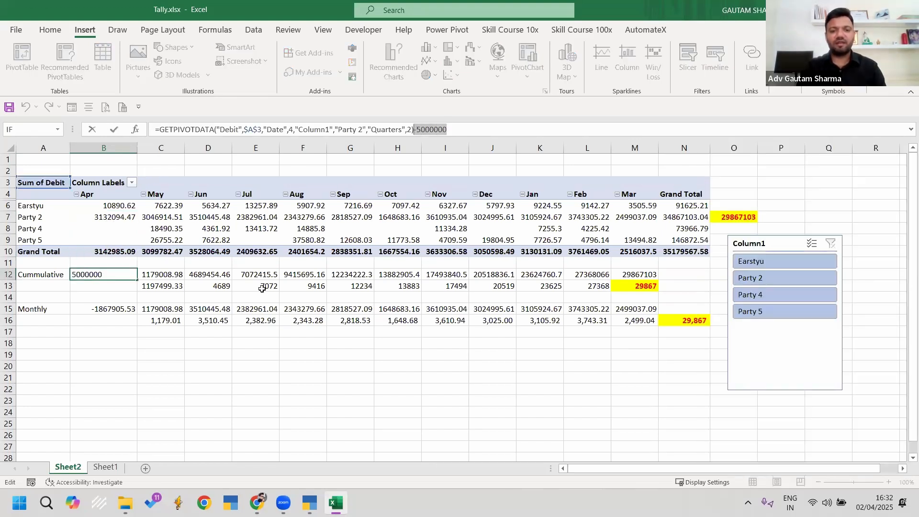
click(115, 275)
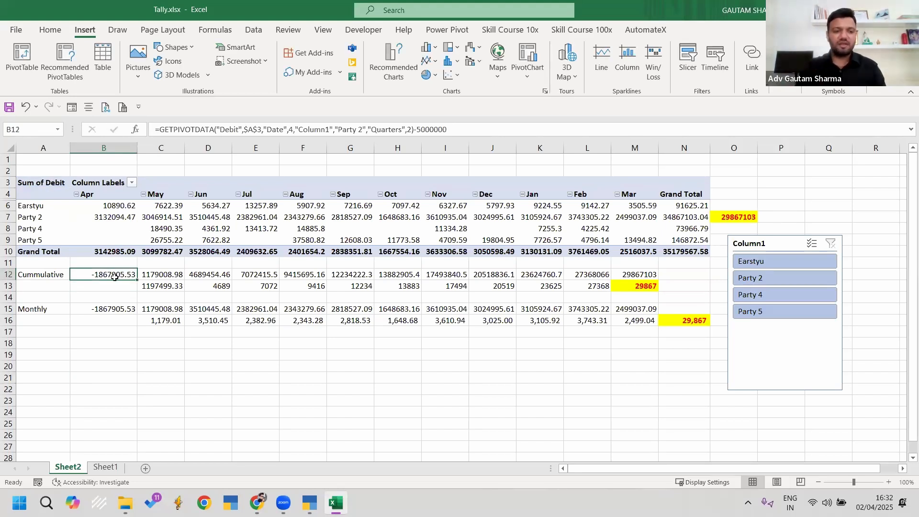
click(159, 275)
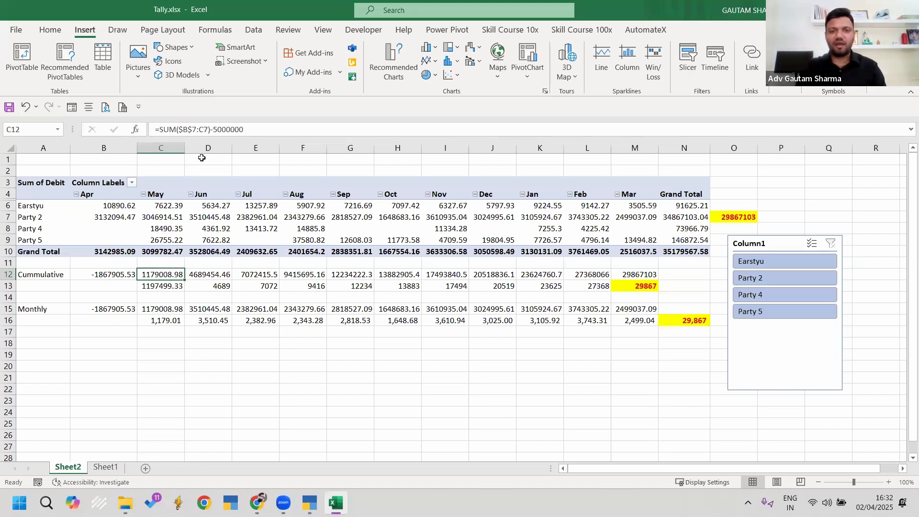
drag(120, 216, 164, 217)
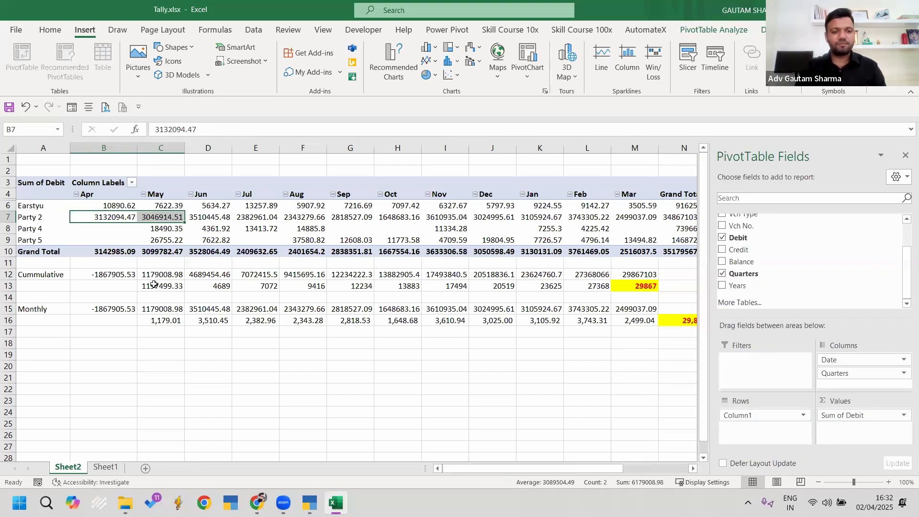
click(167, 274)
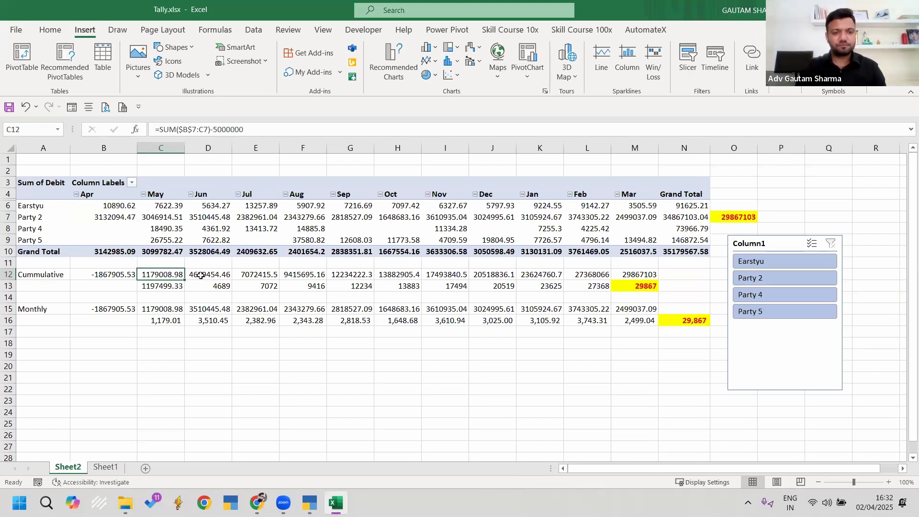
click(201, 276)
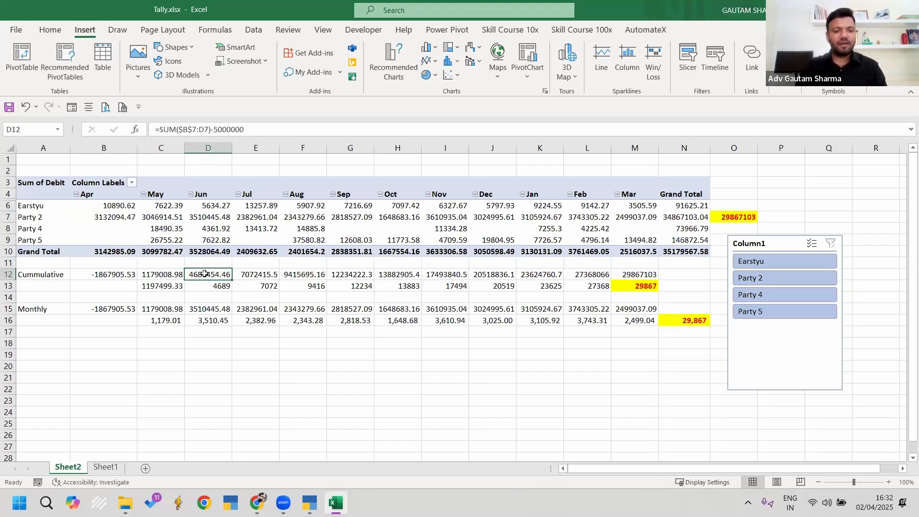
drag(126, 217, 206, 217)
click(198, 276)
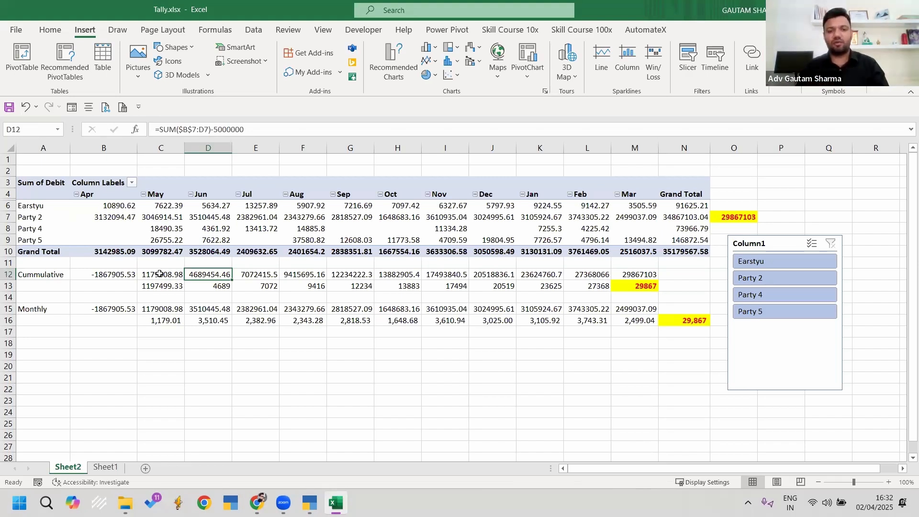
drag(500, 275, 499, 293)
drag(640, 274, 642, 286)
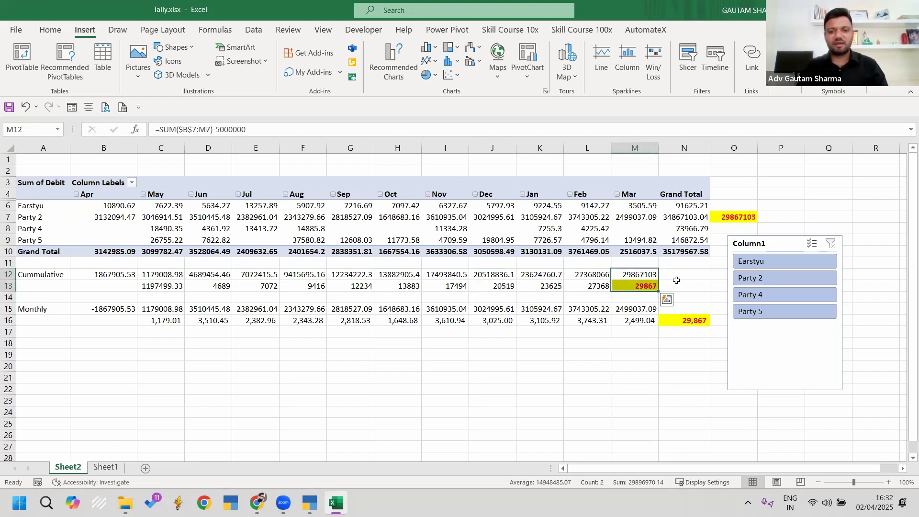
click(690, 276)
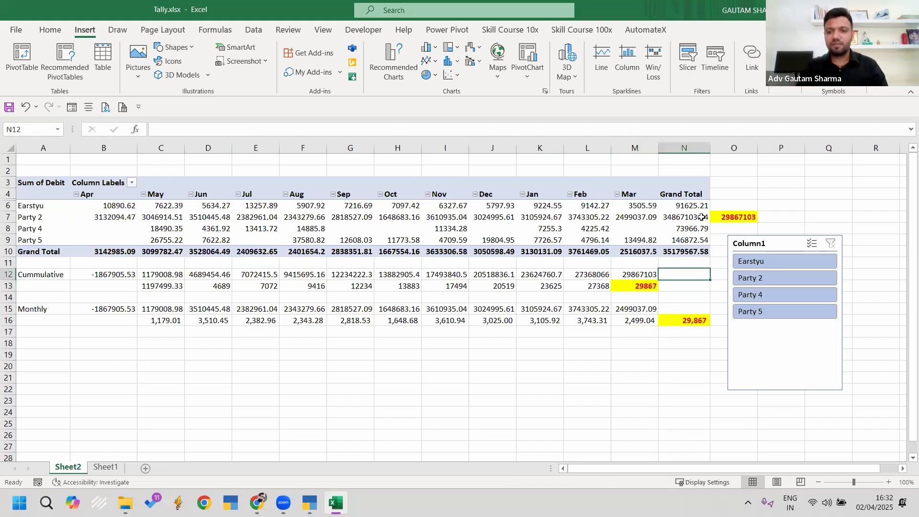
Step: Review the April and May Monthly formulas in B15 and C15 against column B's pivot value
click(46, 309)
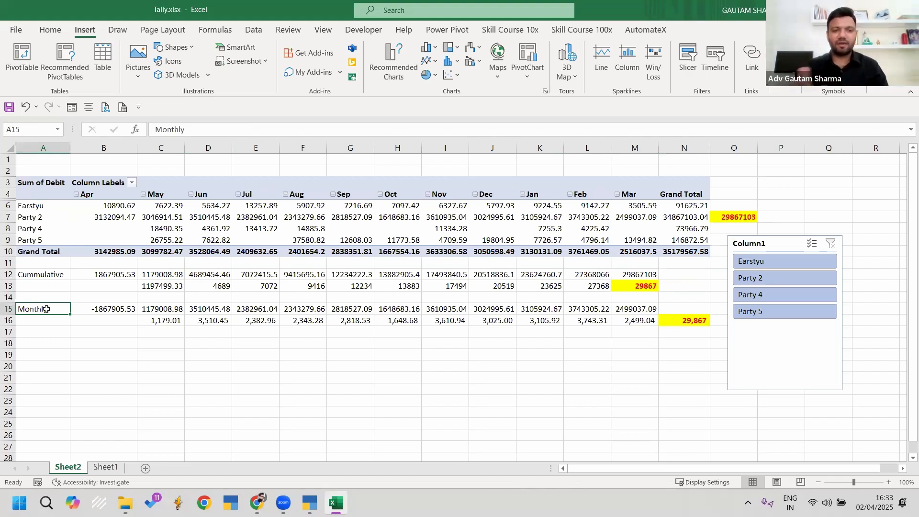
click(119, 309)
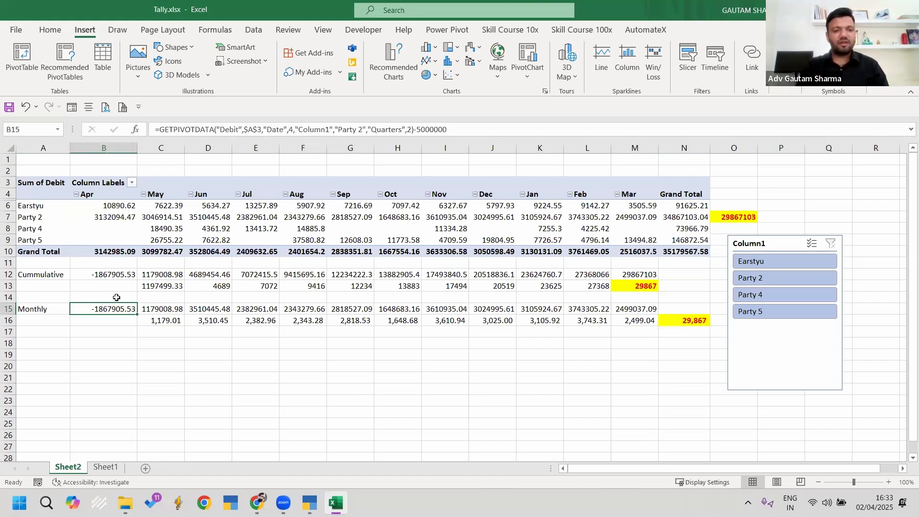
click(108, 218)
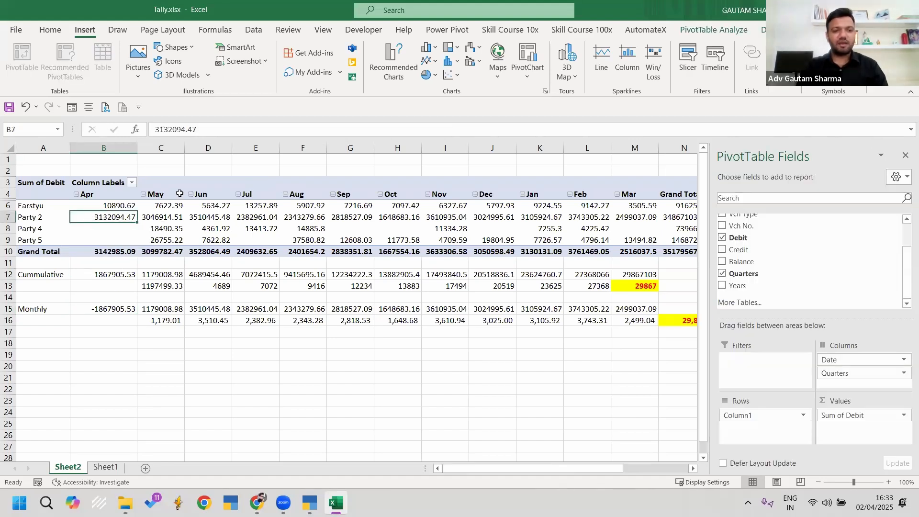
click(128, 310)
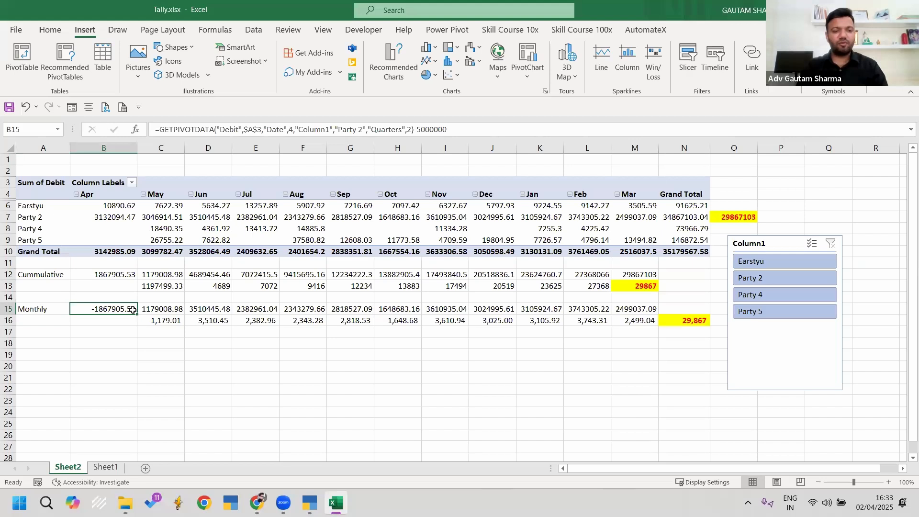
click(165, 309)
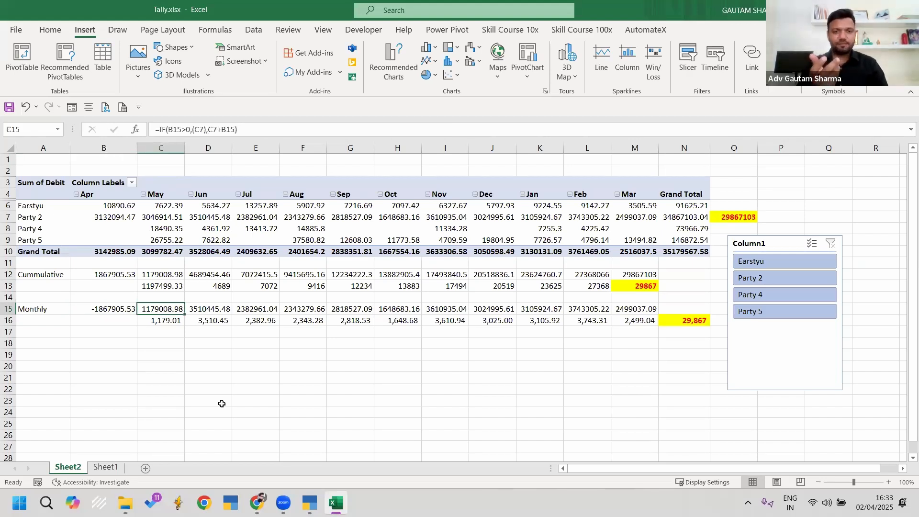
click(110, 147)
click(103, 307)
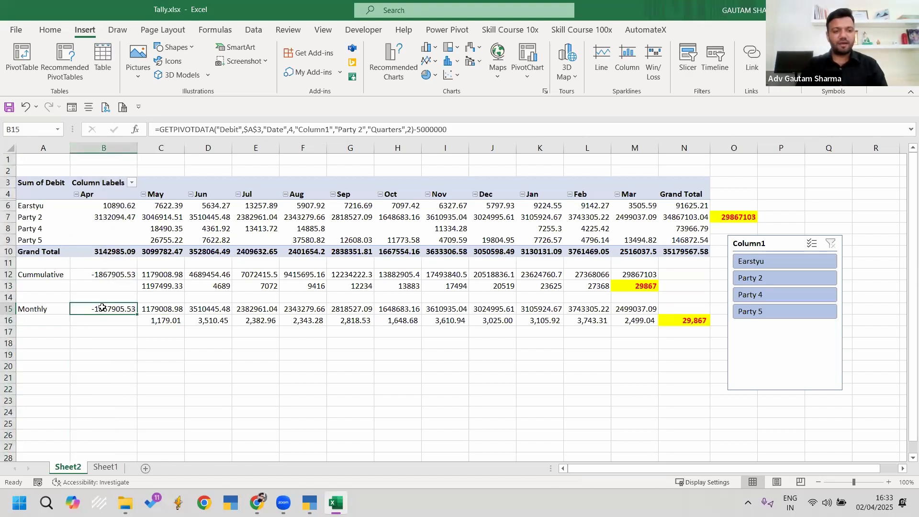
click(175, 304)
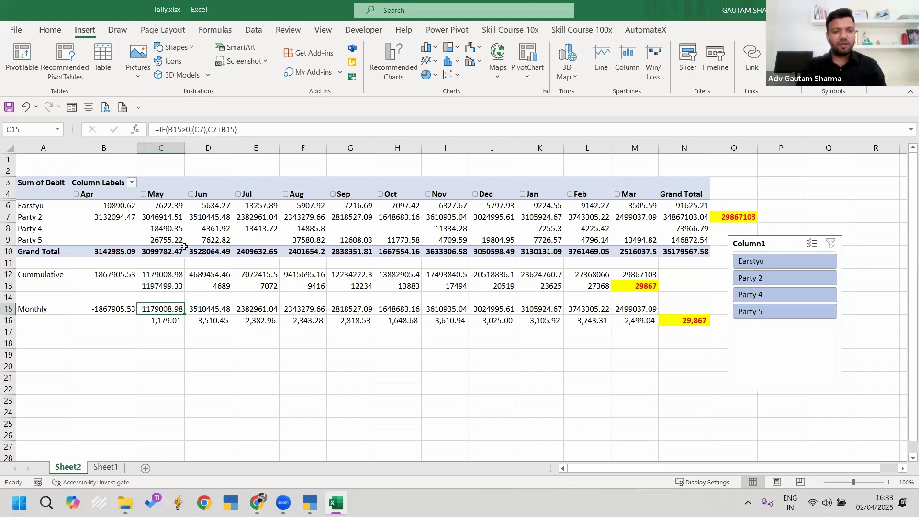
Step: Compare May's Party 2 pivot value with the C15 Monthly formula, leaving it unchanged
click(174, 147)
click(162, 217)
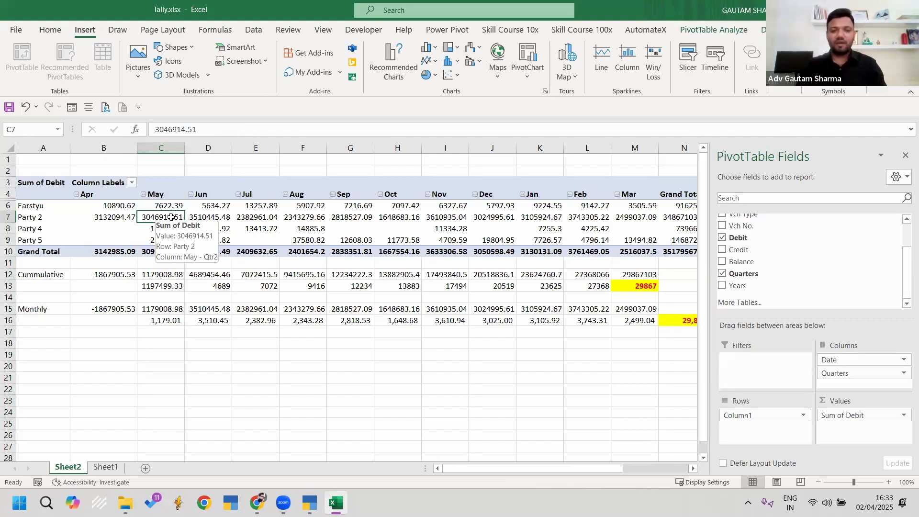
click(163, 309)
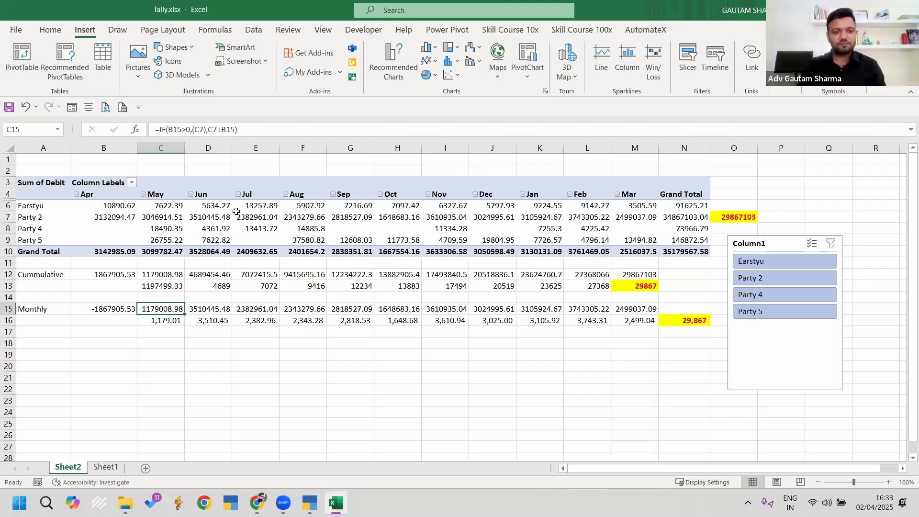
click(208, 130)
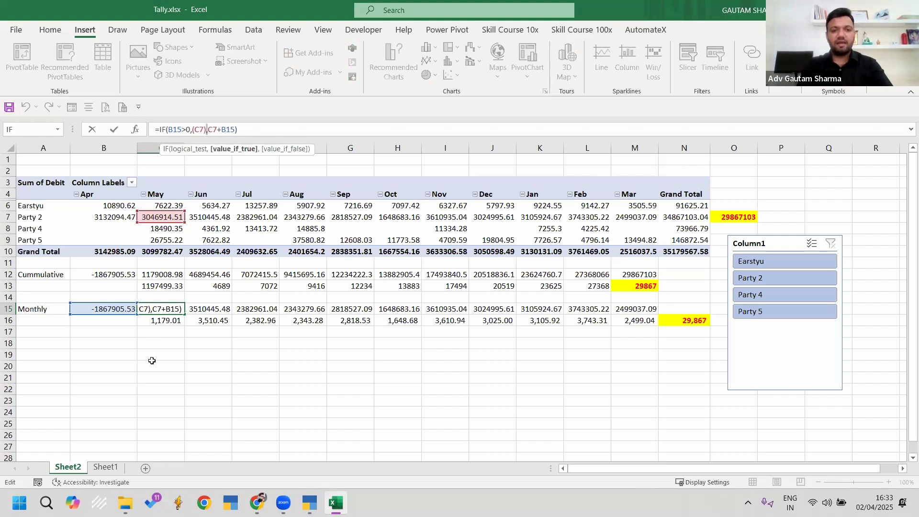
key(Escape)
click(157, 216)
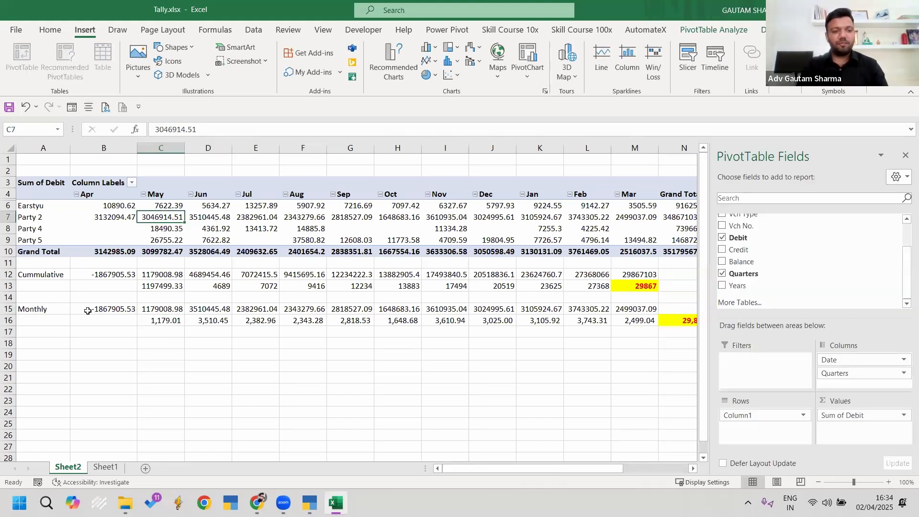
click(102, 309)
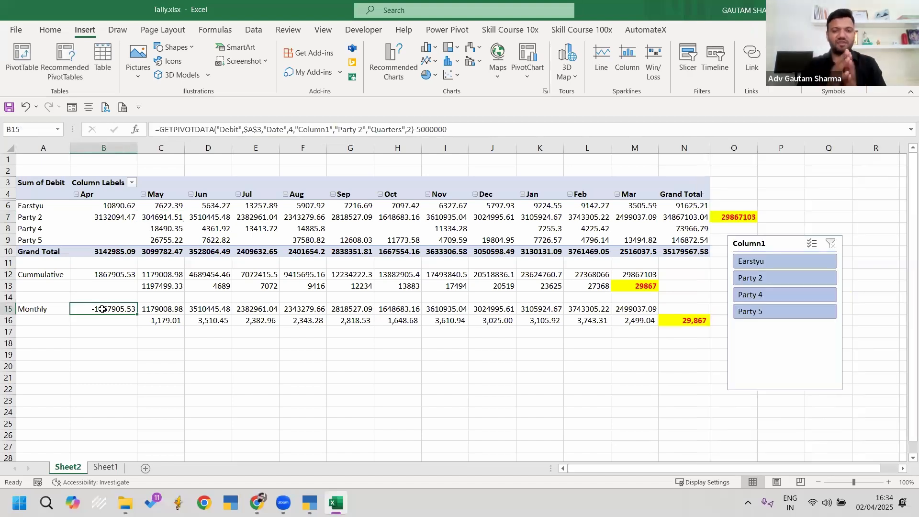
click(162, 309)
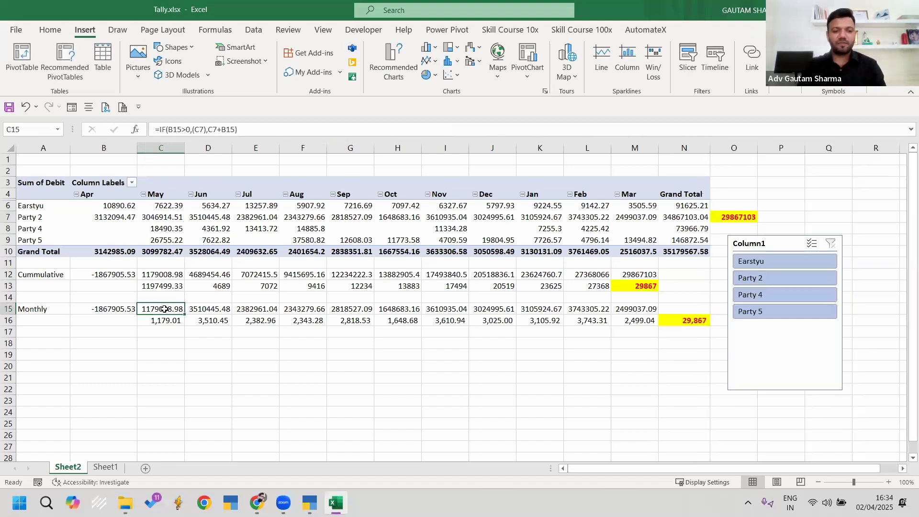
click(164, 321)
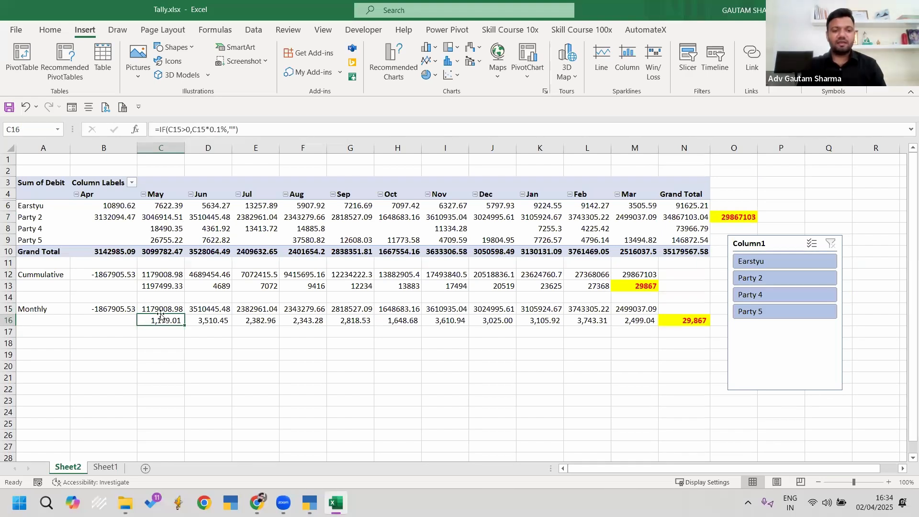
click(160, 309)
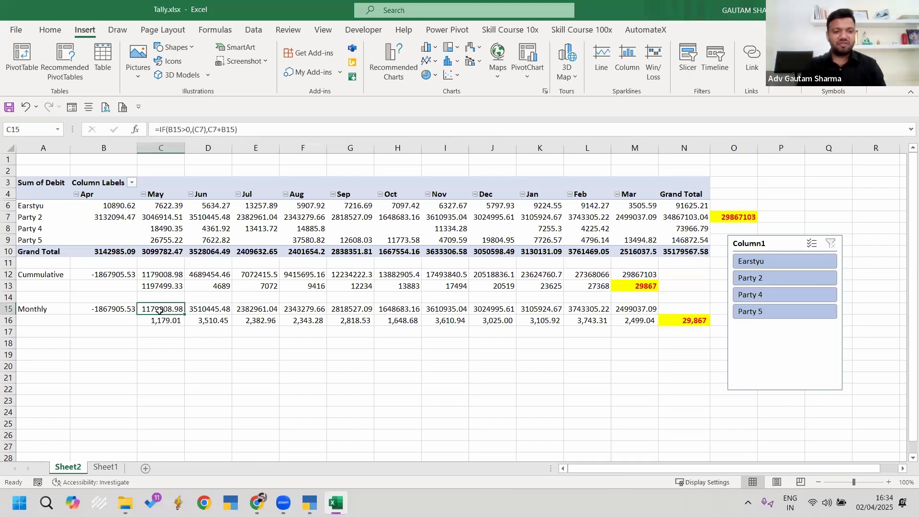
Step: Re-enter the May 0.1% TDS formula in C16
click(159, 322)
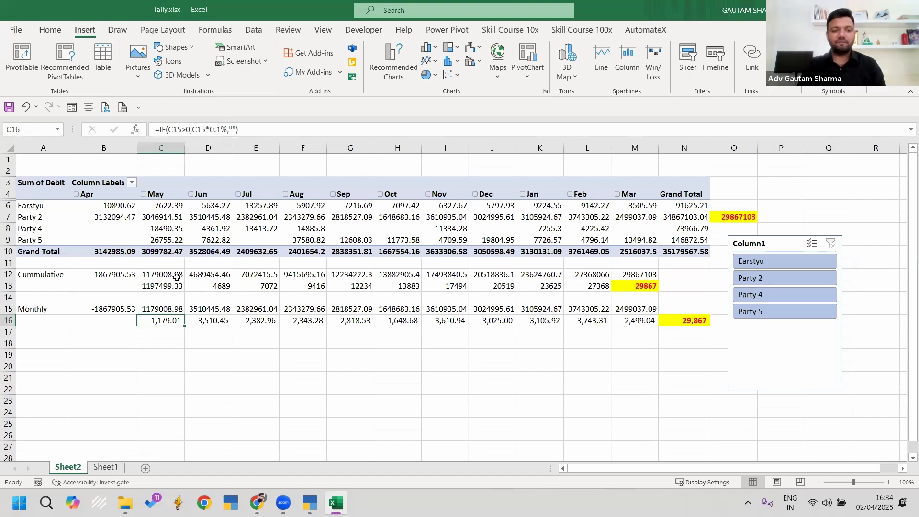
click(173, 130)
drag(174, 129, 188, 130)
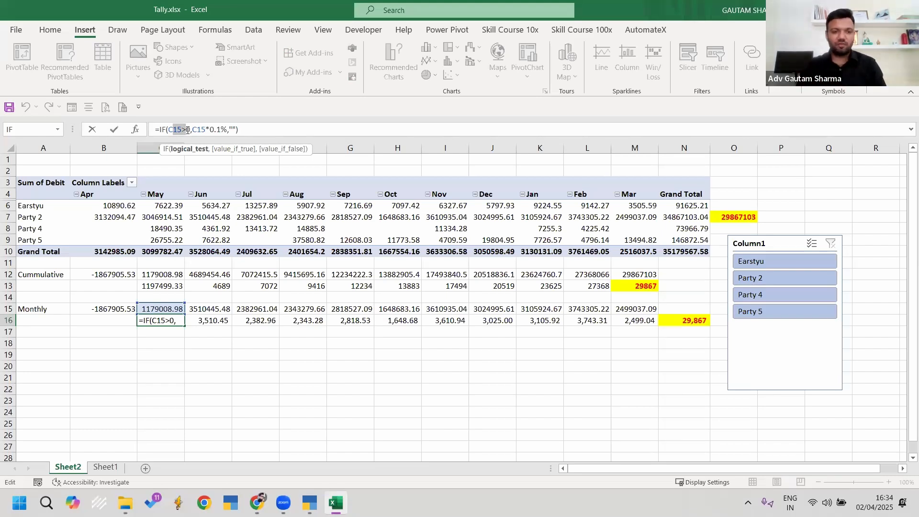
key(Return)
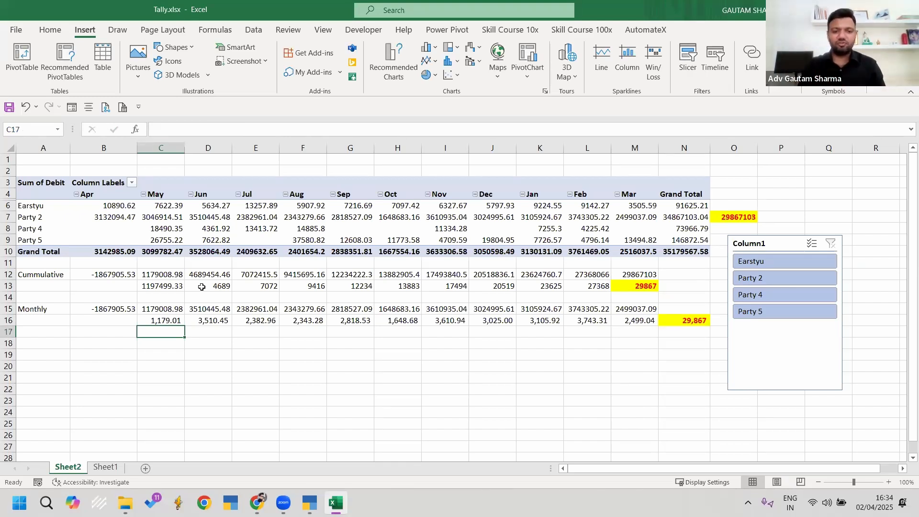
Step: Fill the C15 Monthly and C16 TDS formulas right across to March in column M
click(161, 310)
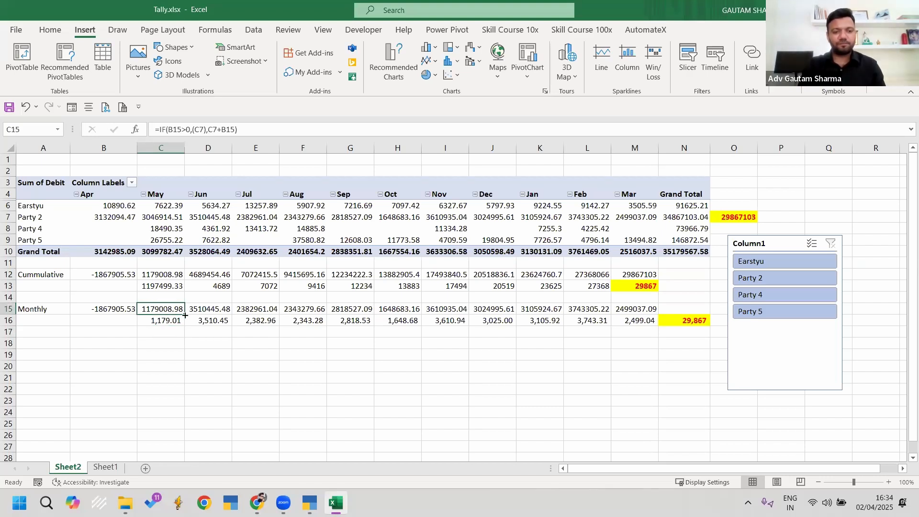
drag(185, 315, 651, 307)
click(165, 321)
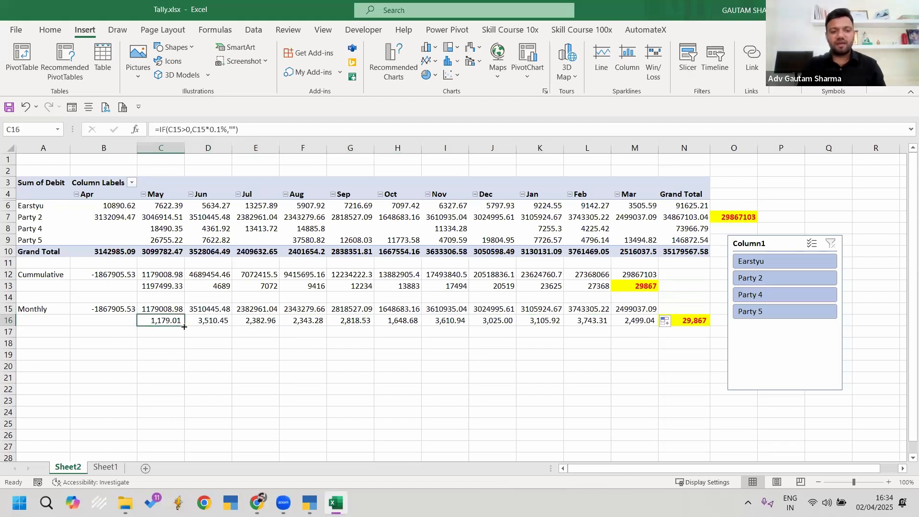
drag(434, 329, 660, 337)
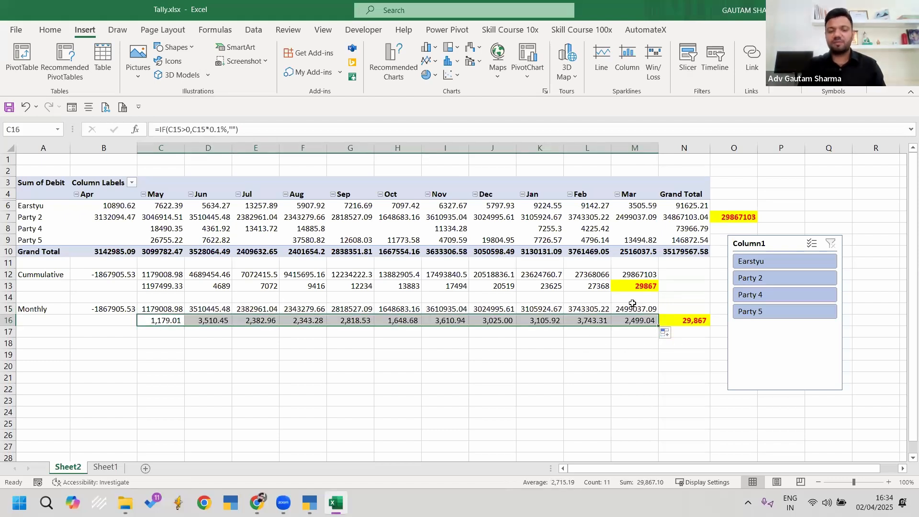
click(590, 381)
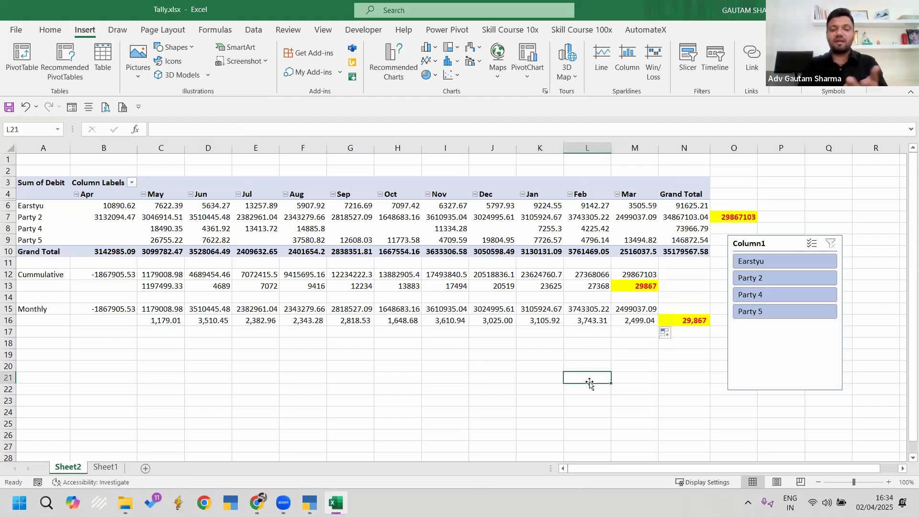
Step: Open Form 26Q's Deduction at Normal Rate to see Party 2's 34,872.00 TDS on 3,48,67,103.04
key(alt+Tab)
key(Escape)
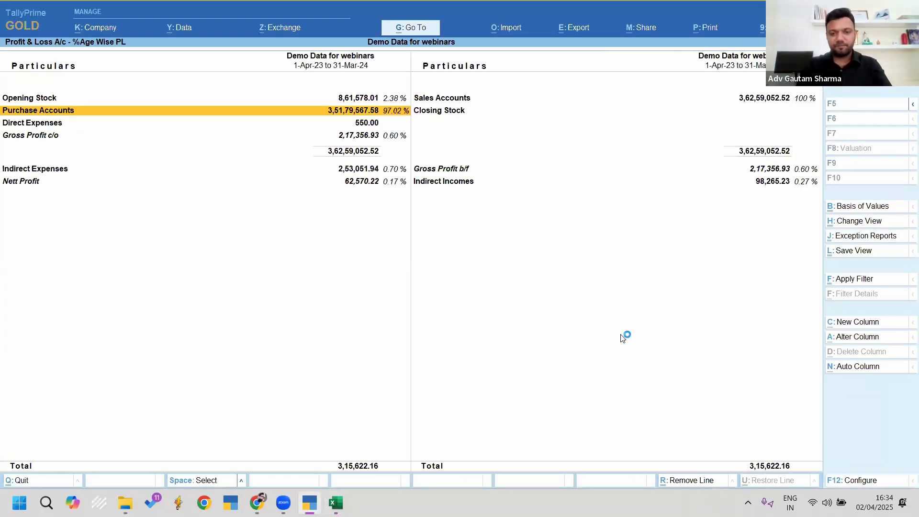
key(Escape)
key(alt+g)
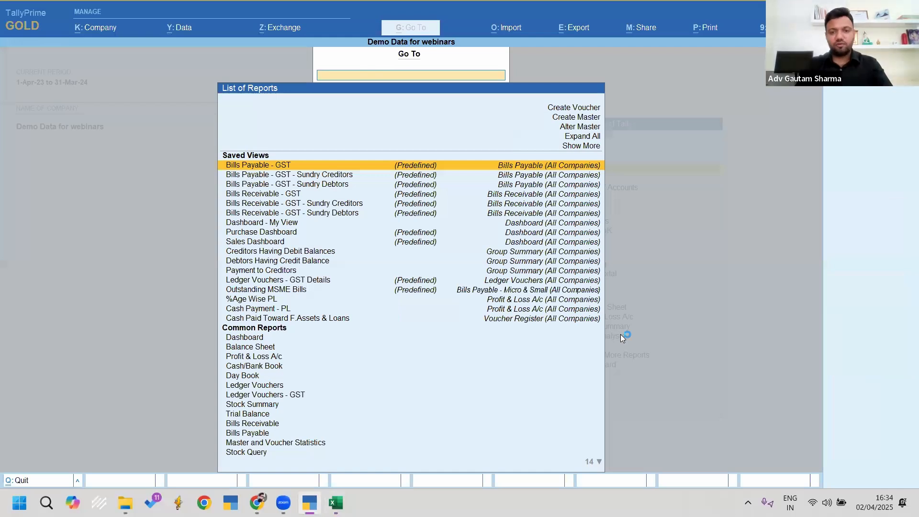
text(26q)
key(Return)
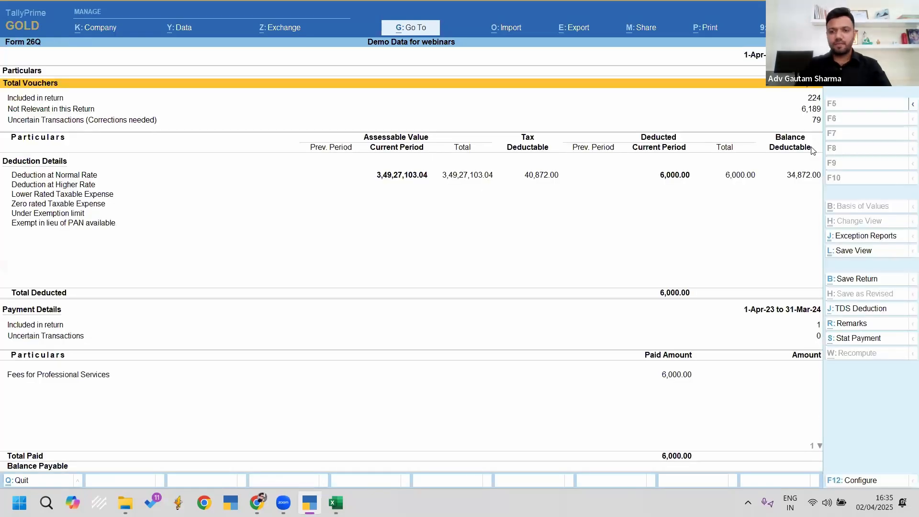
key(Down)
key(Down)
key(Down)
key(Down)
key(Up)
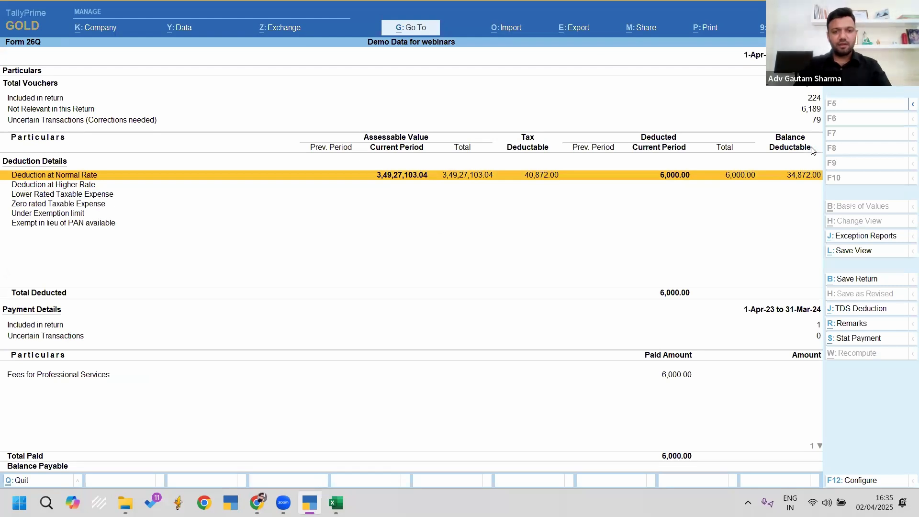
key(Return)
key(Down)
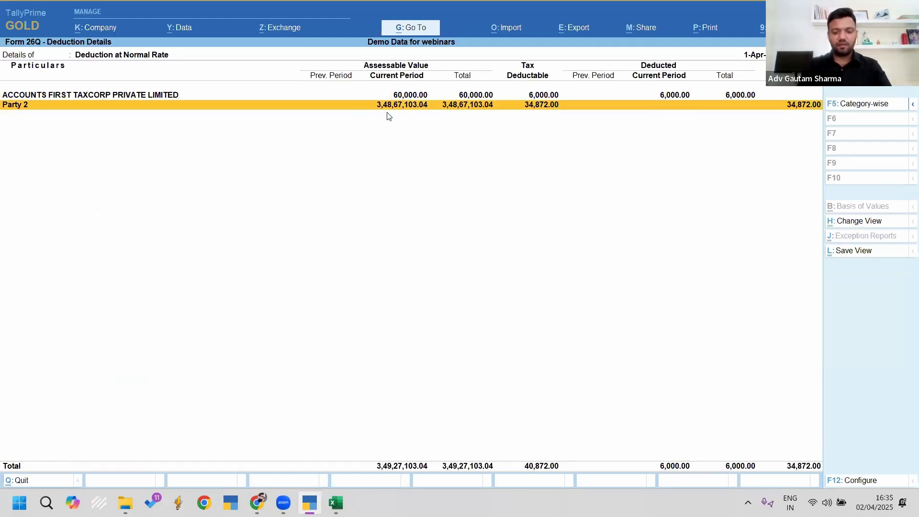
key(alt+Tab)
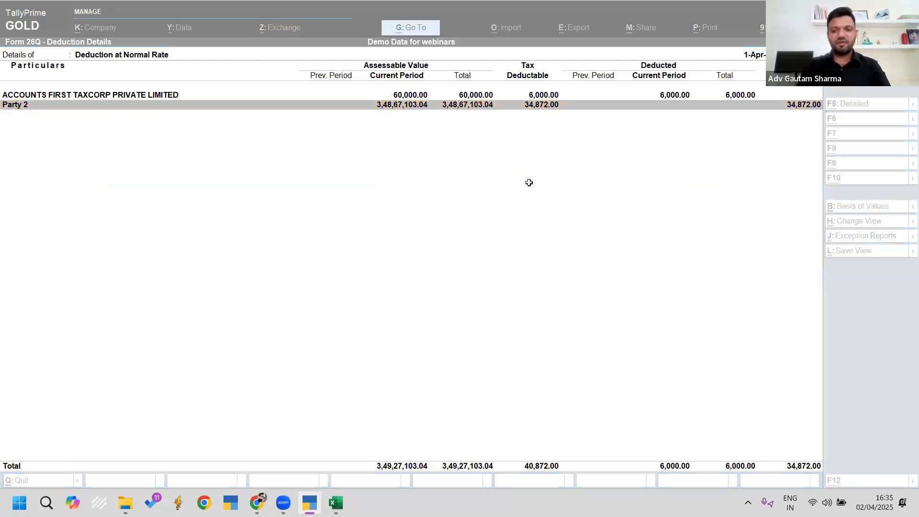
Step: Hide the pivot field list and check O7, Party 2's pivot total less 5000000
click(679, 216)
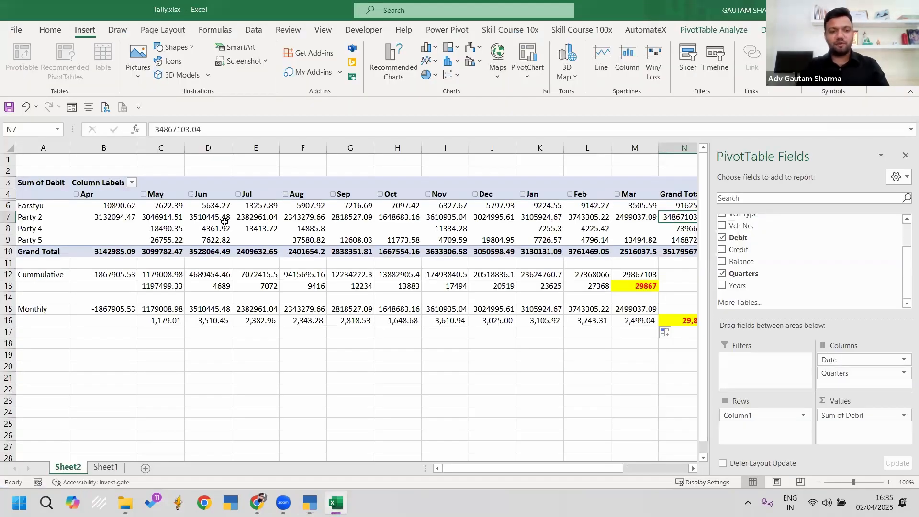
click(905, 158)
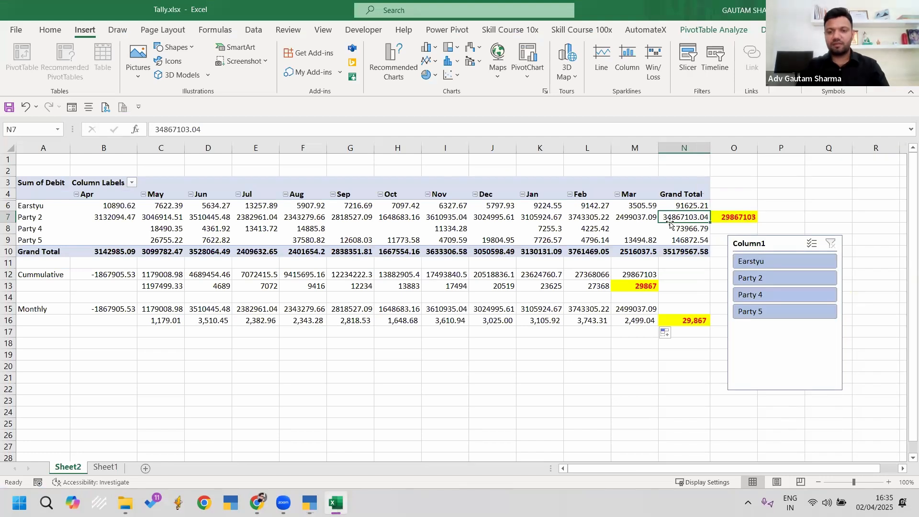
key(alt+Tab)
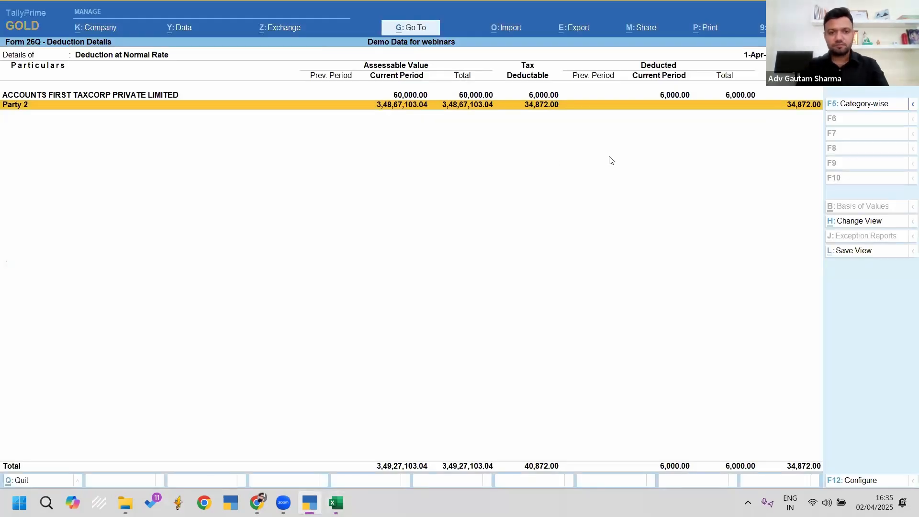
key(alt+Tab)
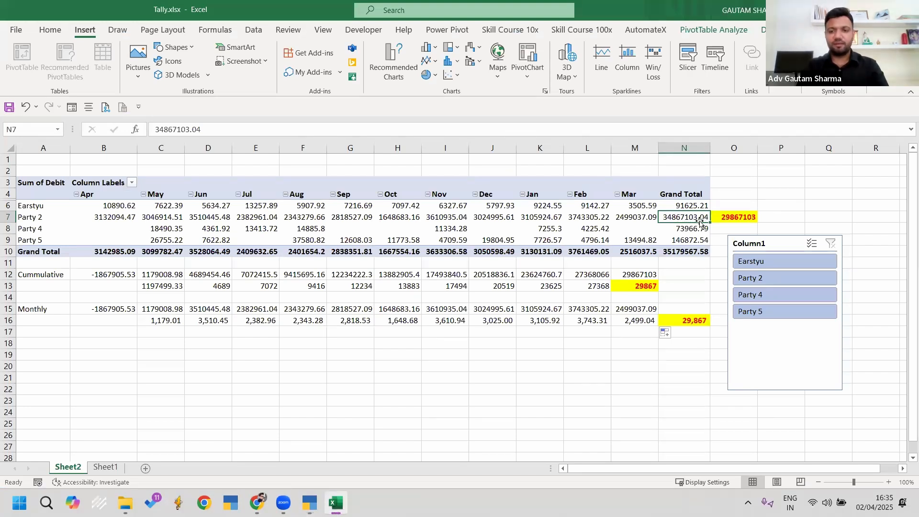
click(733, 217)
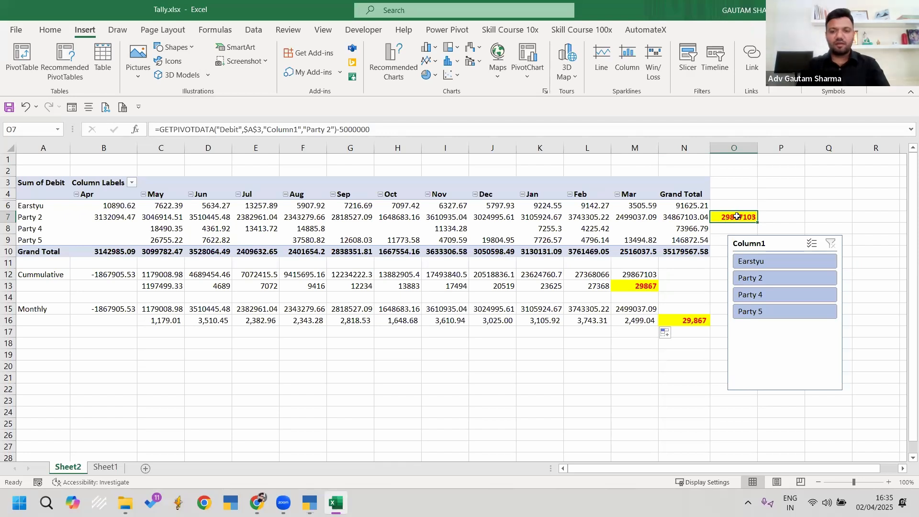
key(alt+Tab)
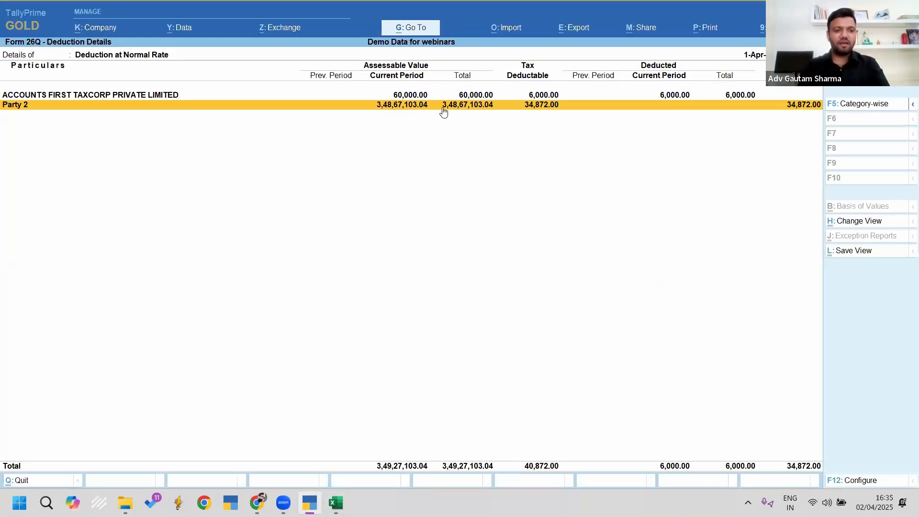
Step: Drill into Party 2 and view the purchase-of-goods TDS Nature of Payments under Section 194Q at 0.10%
click(444, 111)
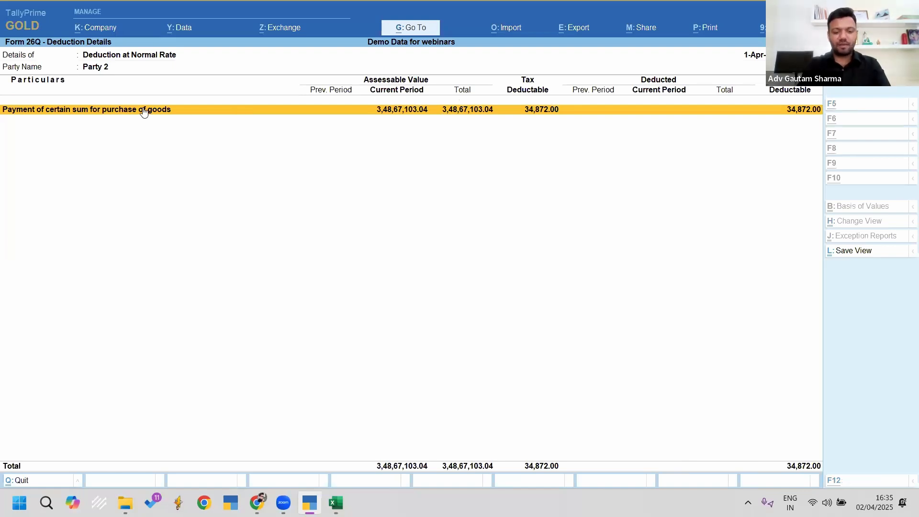
key(alt+g)
key(Up)
key(Up)
key(Up)
key(Up)
key(Down)
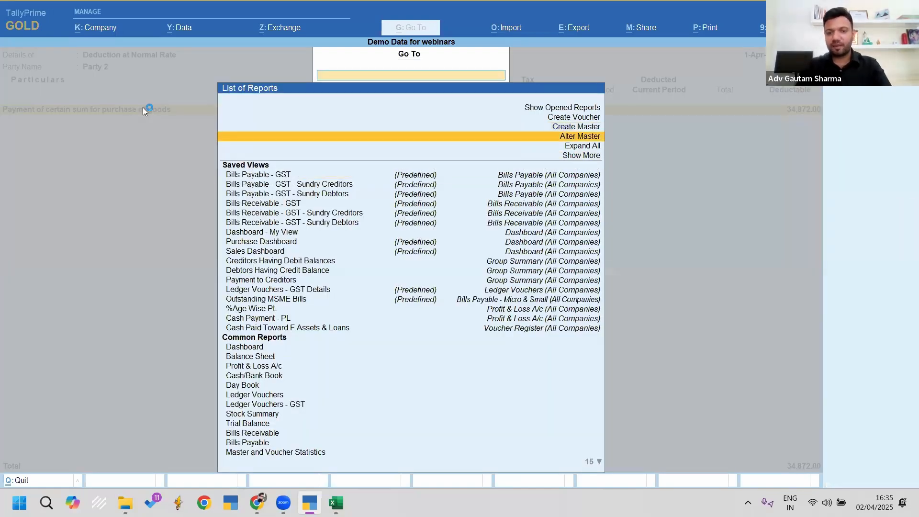
key(Return)
key(Down)
key(Down)
key(Down)
key(Down)
key(Down)
key(Down)
key(Down)
key(Down)
key(Down)
key(Down)
key(Return)
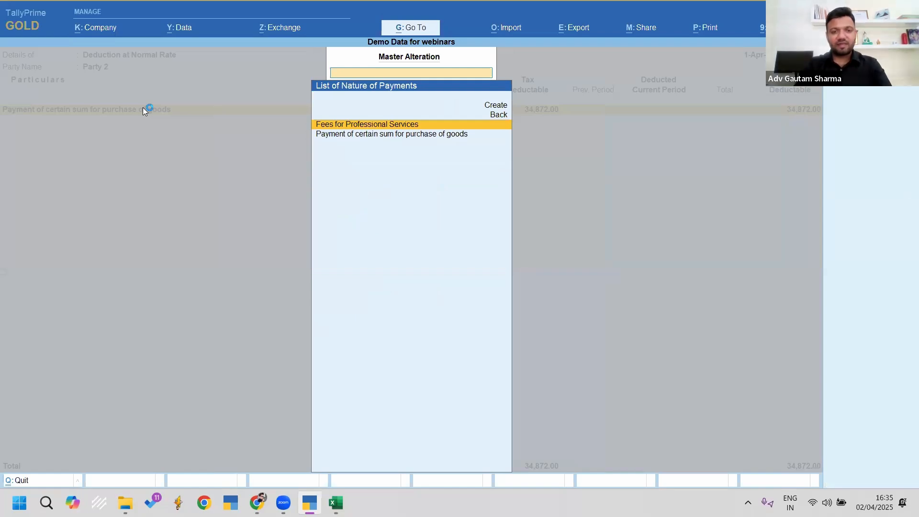
key(Down)
key(Return)
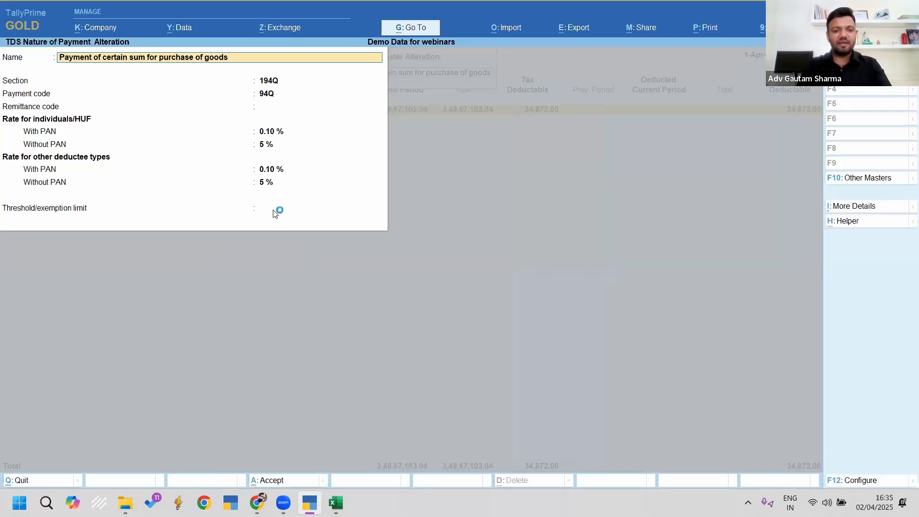
key(BackSpace)
key(Escape)
key(Escape)
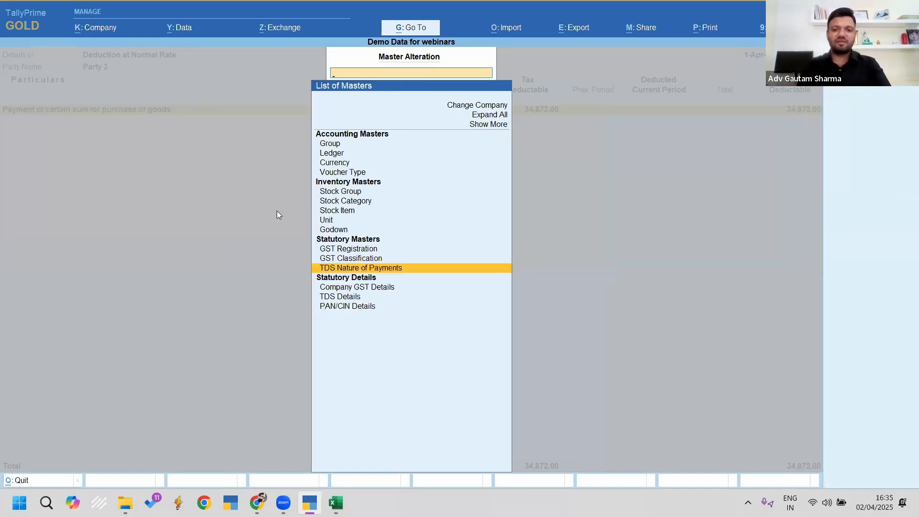
key(alt+Tab)
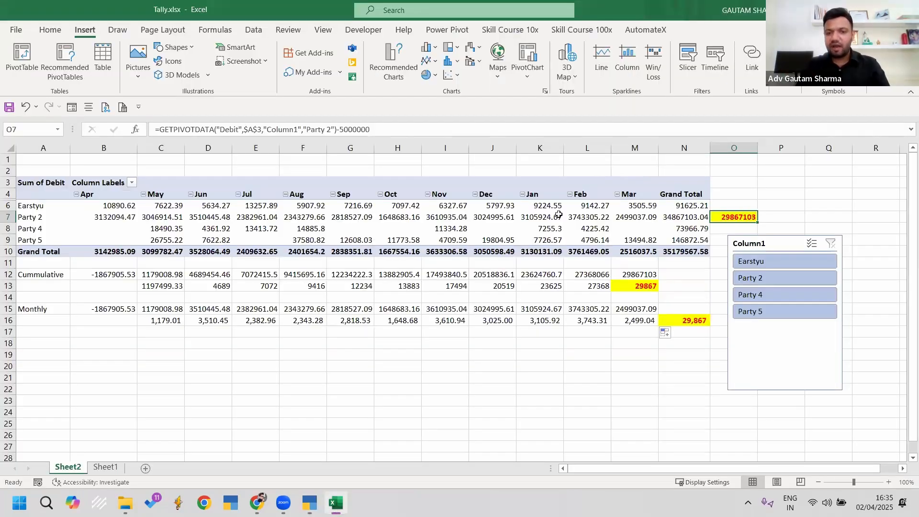
Step: Commit O7's formula and insert a Column1 slicer for the pivot
click(383, 128)
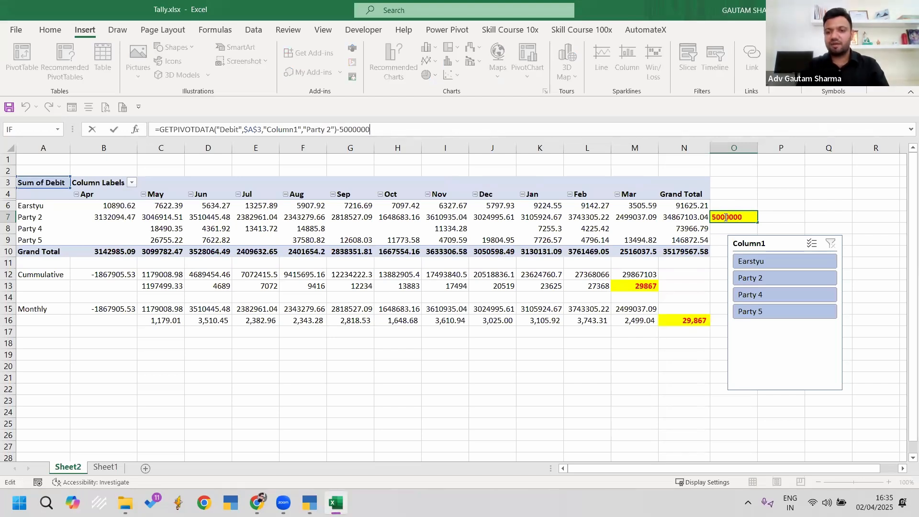
key(ctrl+Return)
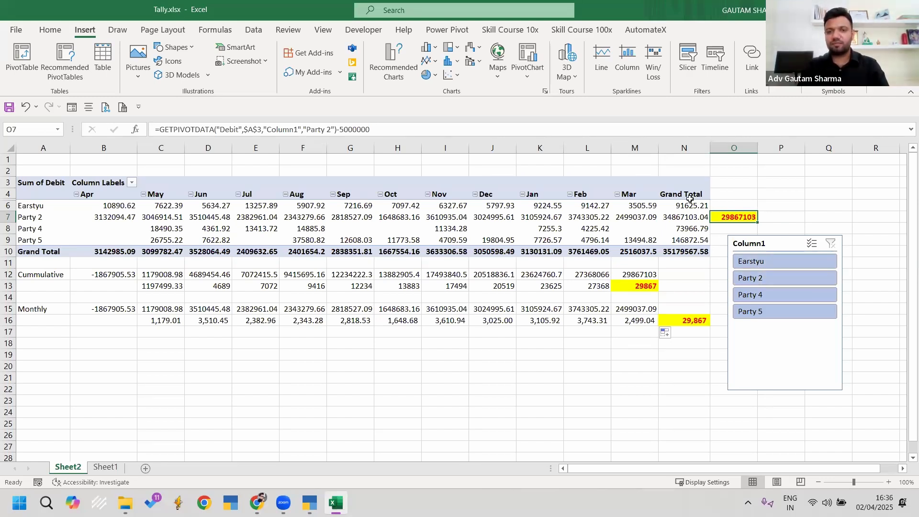
click(503, 227)
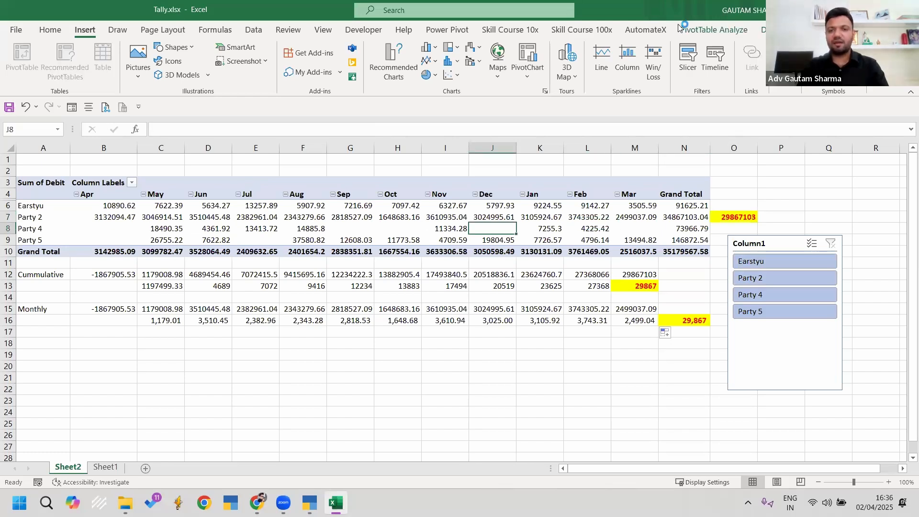
click(725, 31)
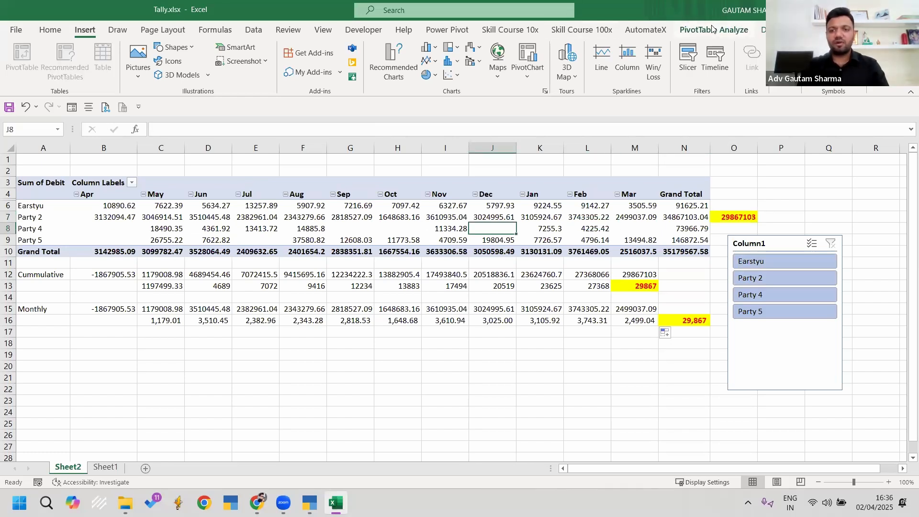
click(294, 60)
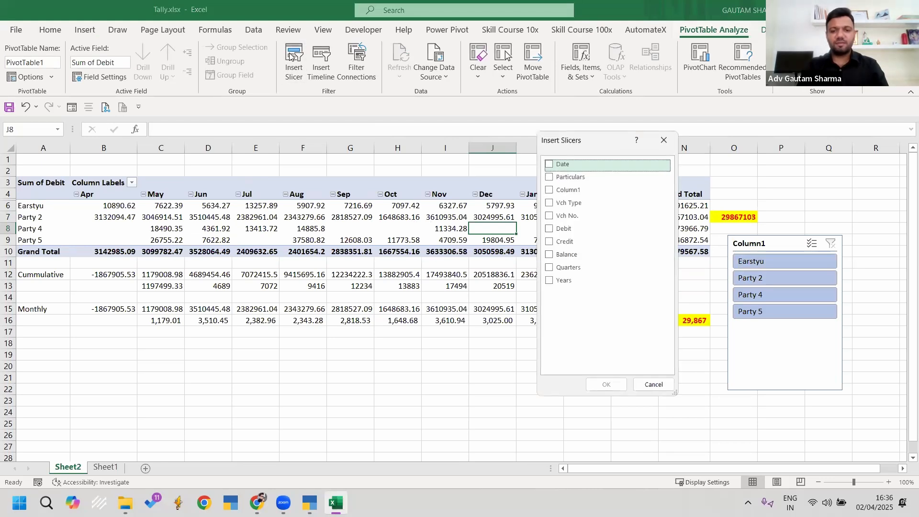
click(579, 192)
click(605, 385)
Step: Move the slicer below the pivot, test Party 2 and Party 4 filters, then clear it
drag(446, 240, 426, 375)
click(424, 374)
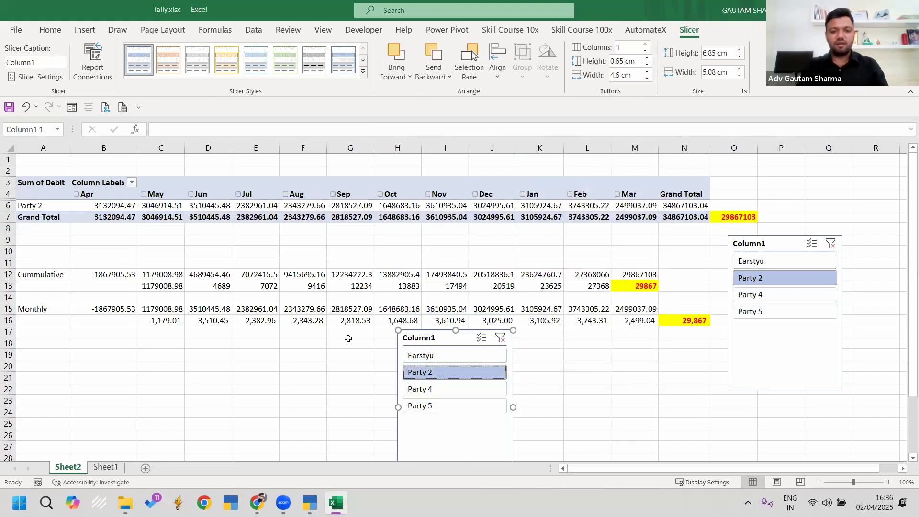
click(427, 389)
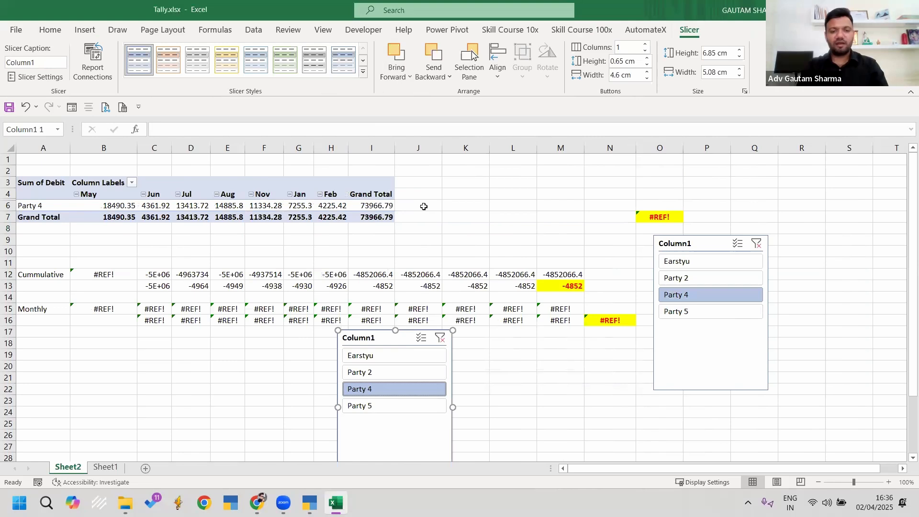
click(379, 372)
click(501, 338)
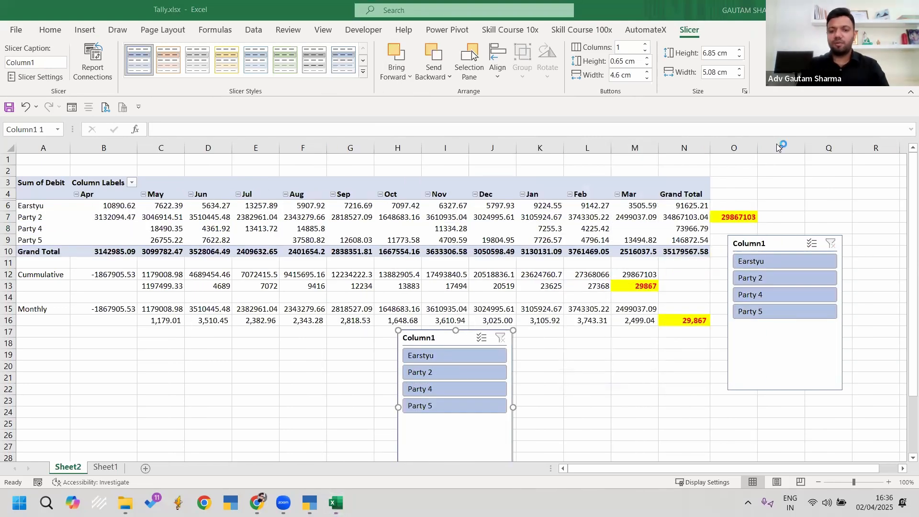
Step: Clear Sheet1's Vch No. column from E2 down to the end of the data
click(103, 468)
scroll(371, 253, up, 8)
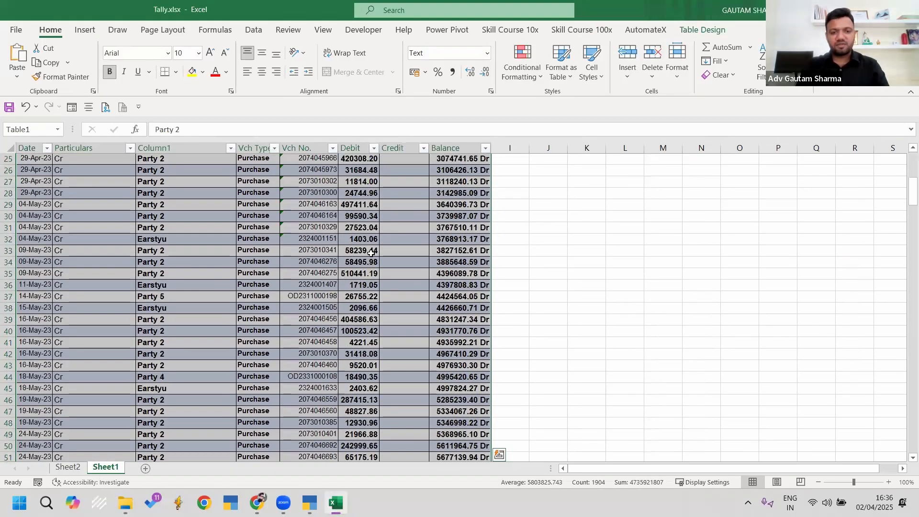
click(316, 173)
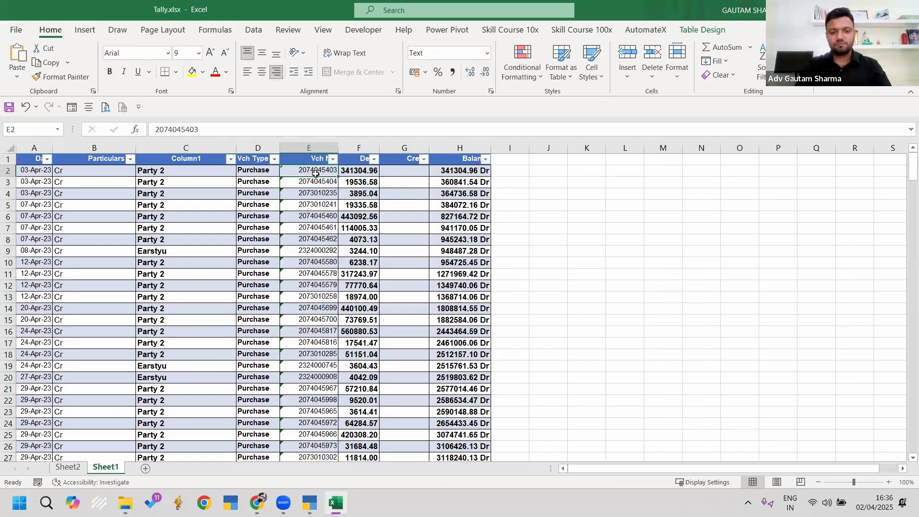
key(ctrl+shift+Down)
key(Delete)
key(ctrl+BackSpace)
key(Right)
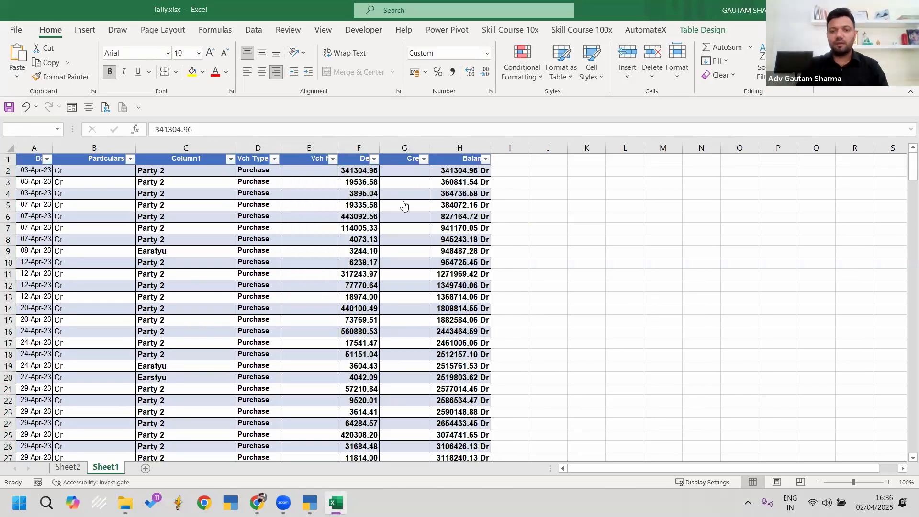
Step: Back out of Form 26Q and quit TallyPrime, confirming the exit
key(alt+Tab)
key(Escape)
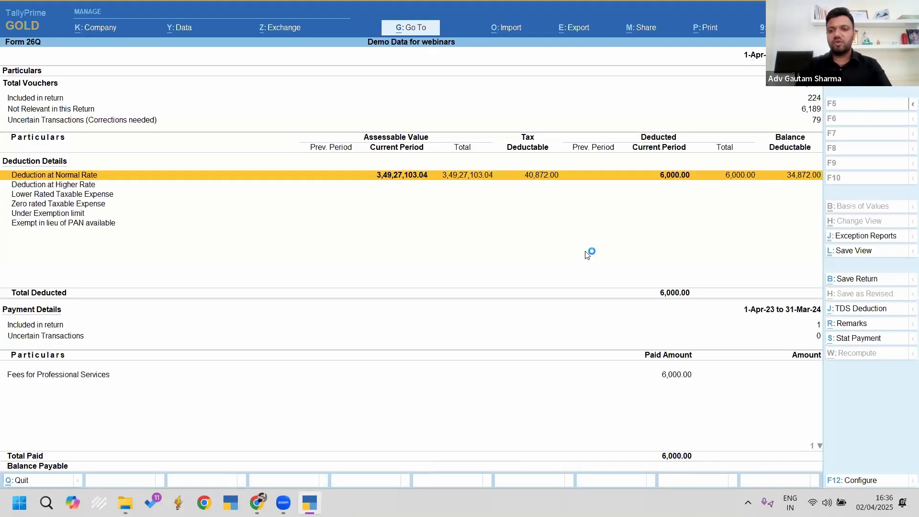
key(Escape)
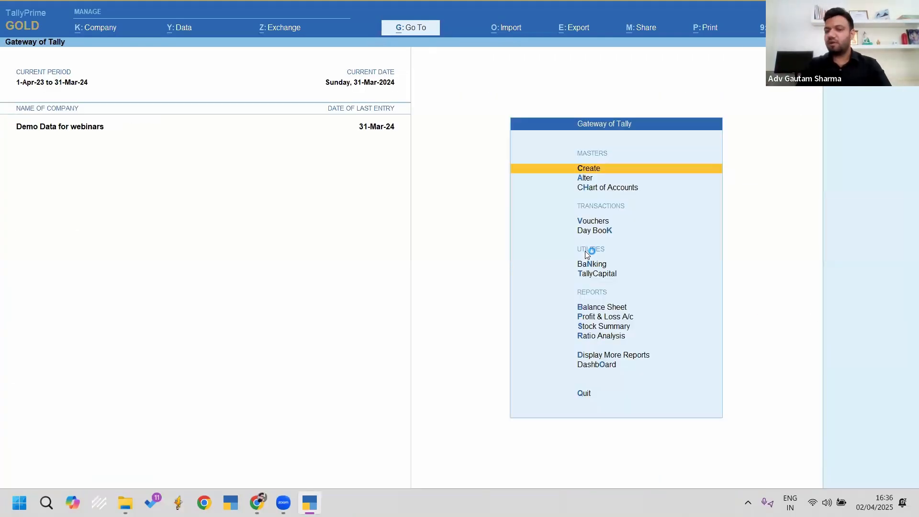
key(Escape)
key(Return)
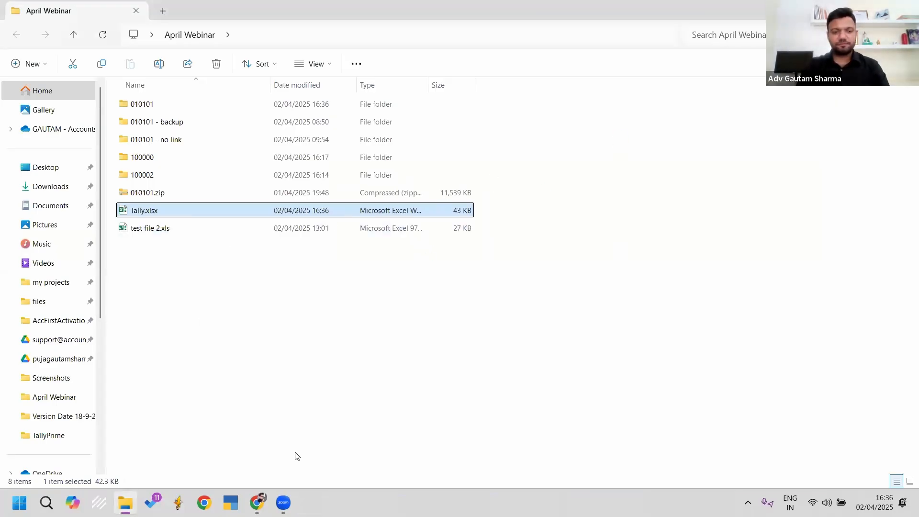
Step: Dismiss the address bar history and close the April Webinar File Explorer window
click(307, 389)
key(F4)
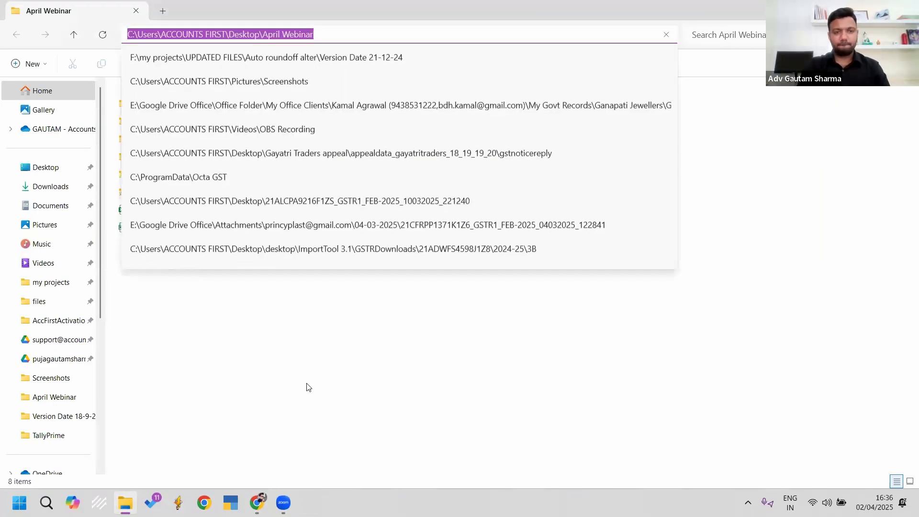
click(357, 400)
click(284, 502)
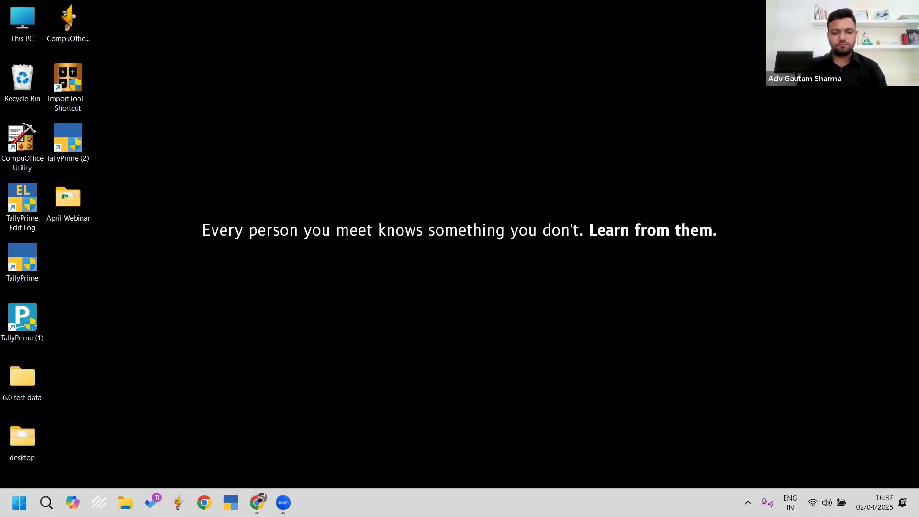
click(283, 502)
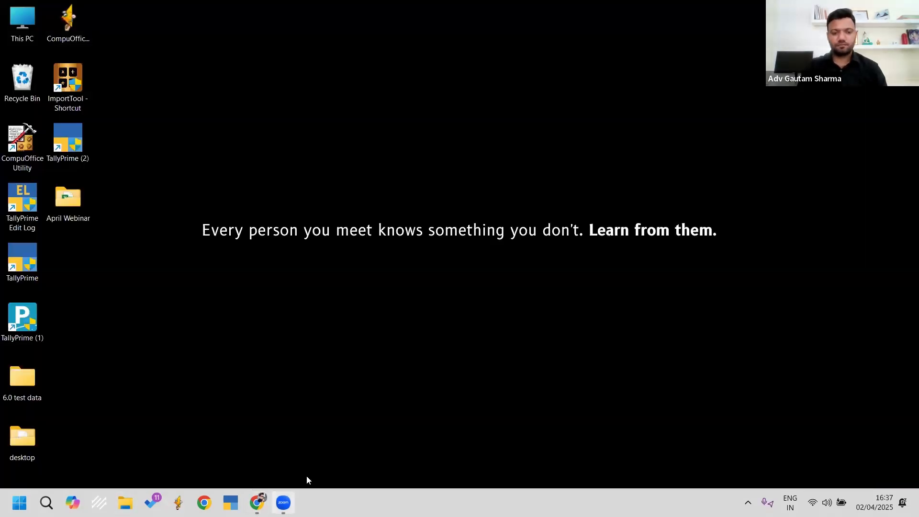